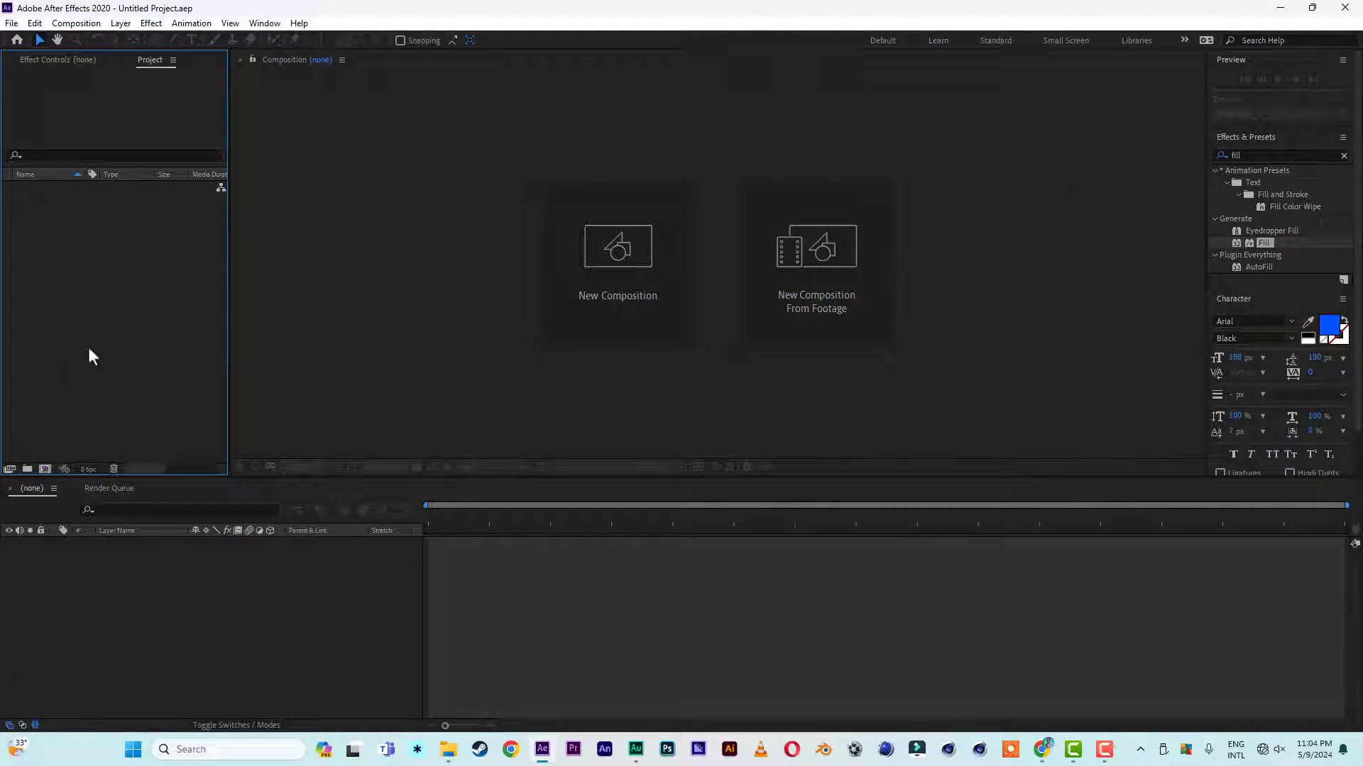
Import all the files of the film strip folder into the project
mouse_move(448, 749)
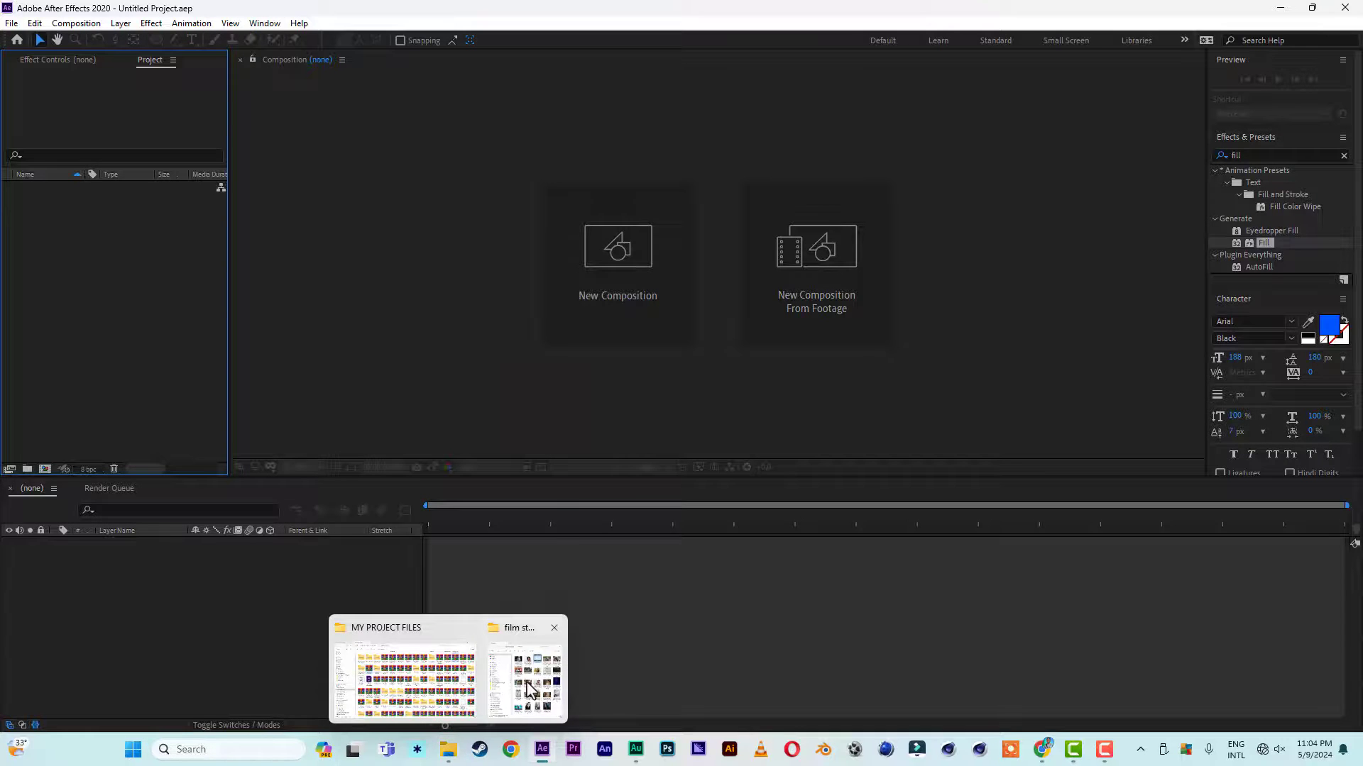
left_click(514, 710)
left_click(270, 226)
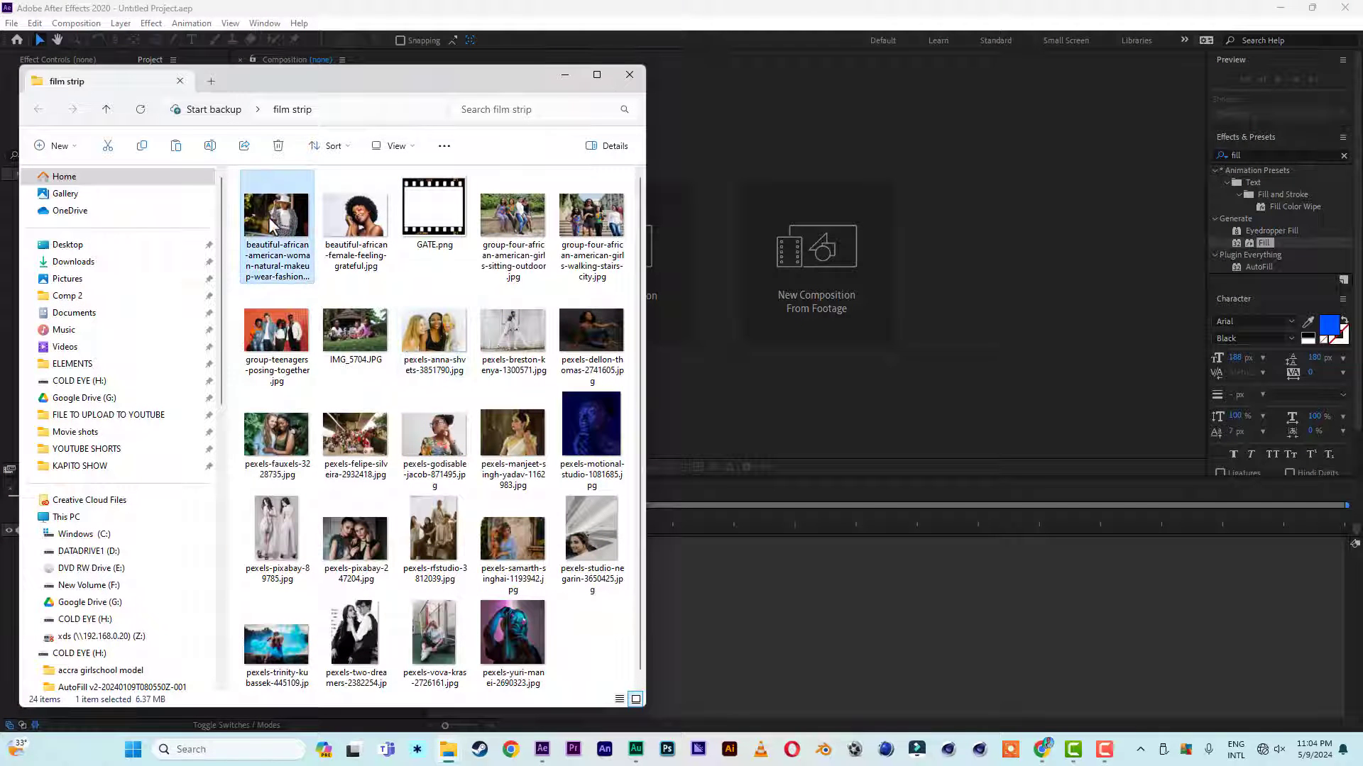
key("ctrl+a")
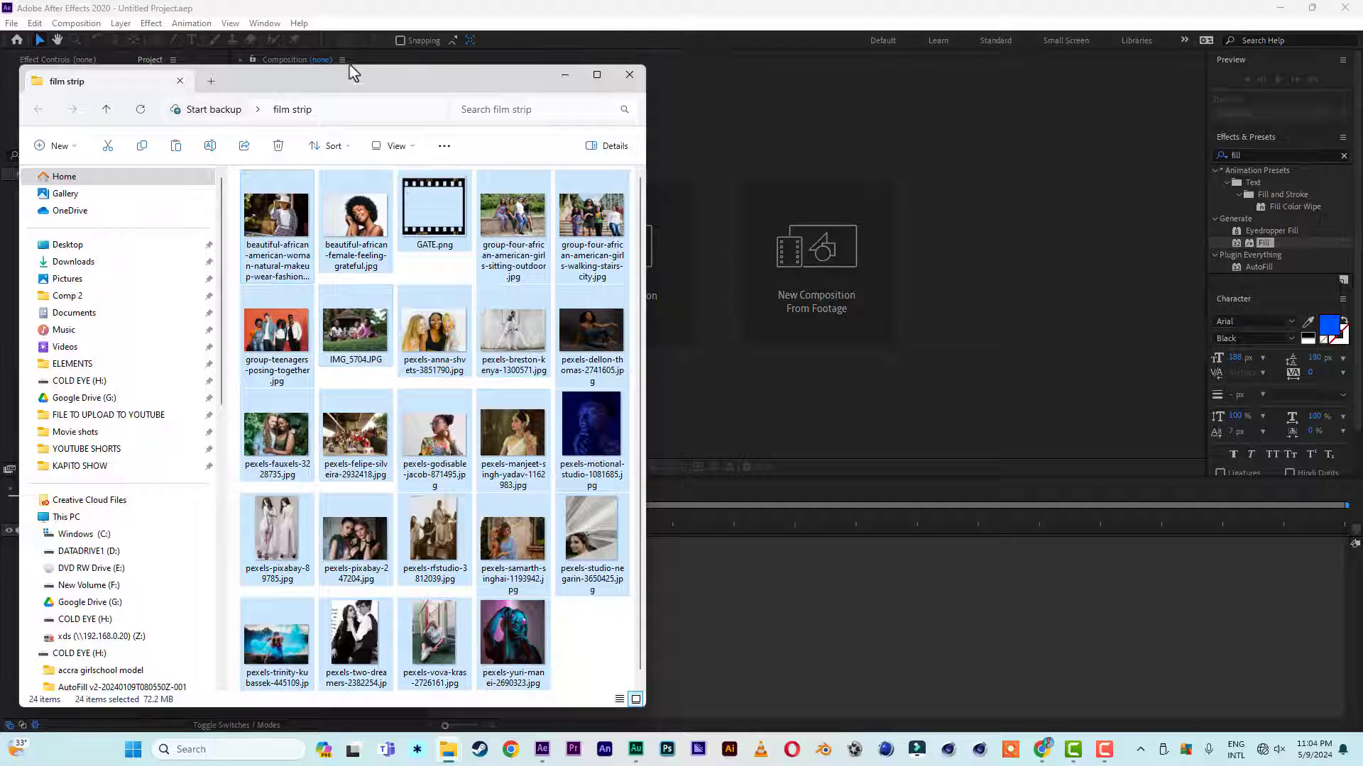
left_click_drag(350, 70, 759, 47)
left_click_drag(587, 200, 106, 329)
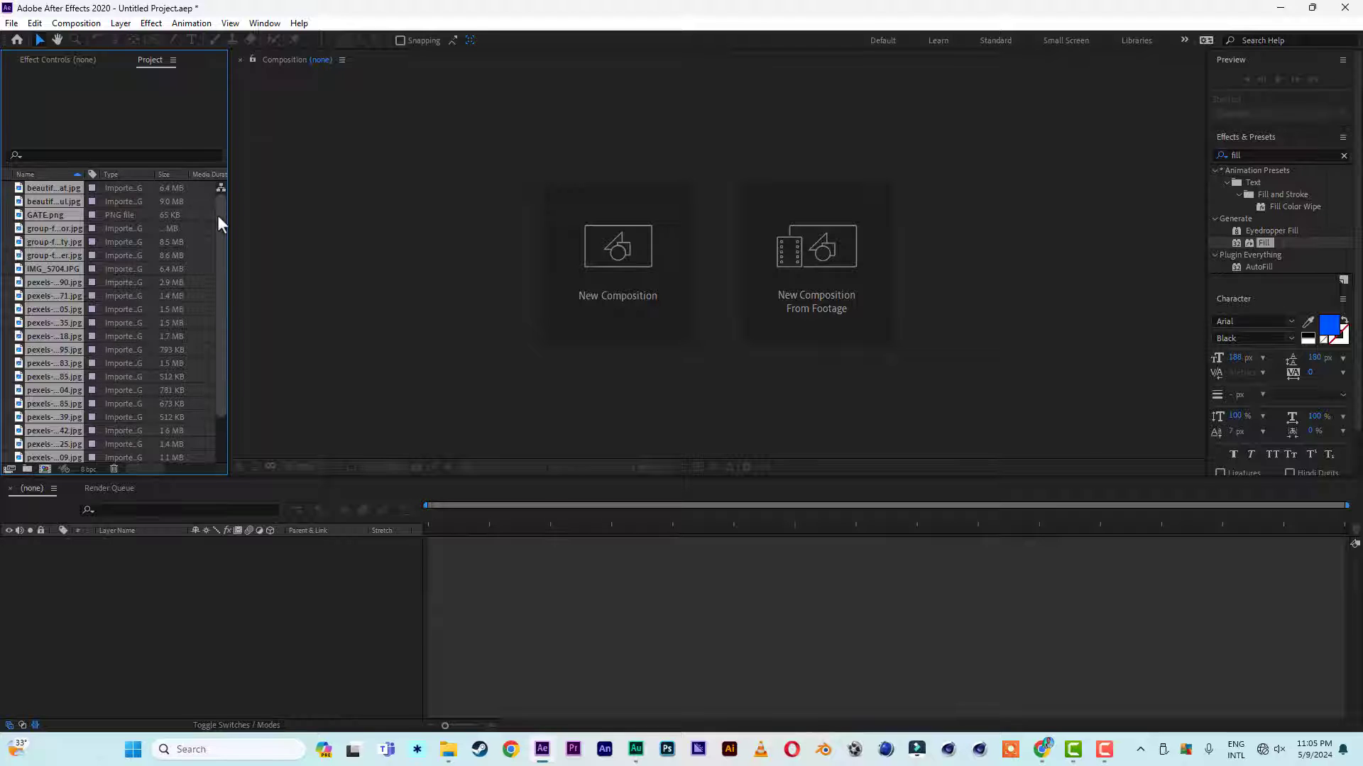
Create a project folder named pictures
left_click(29, 469)
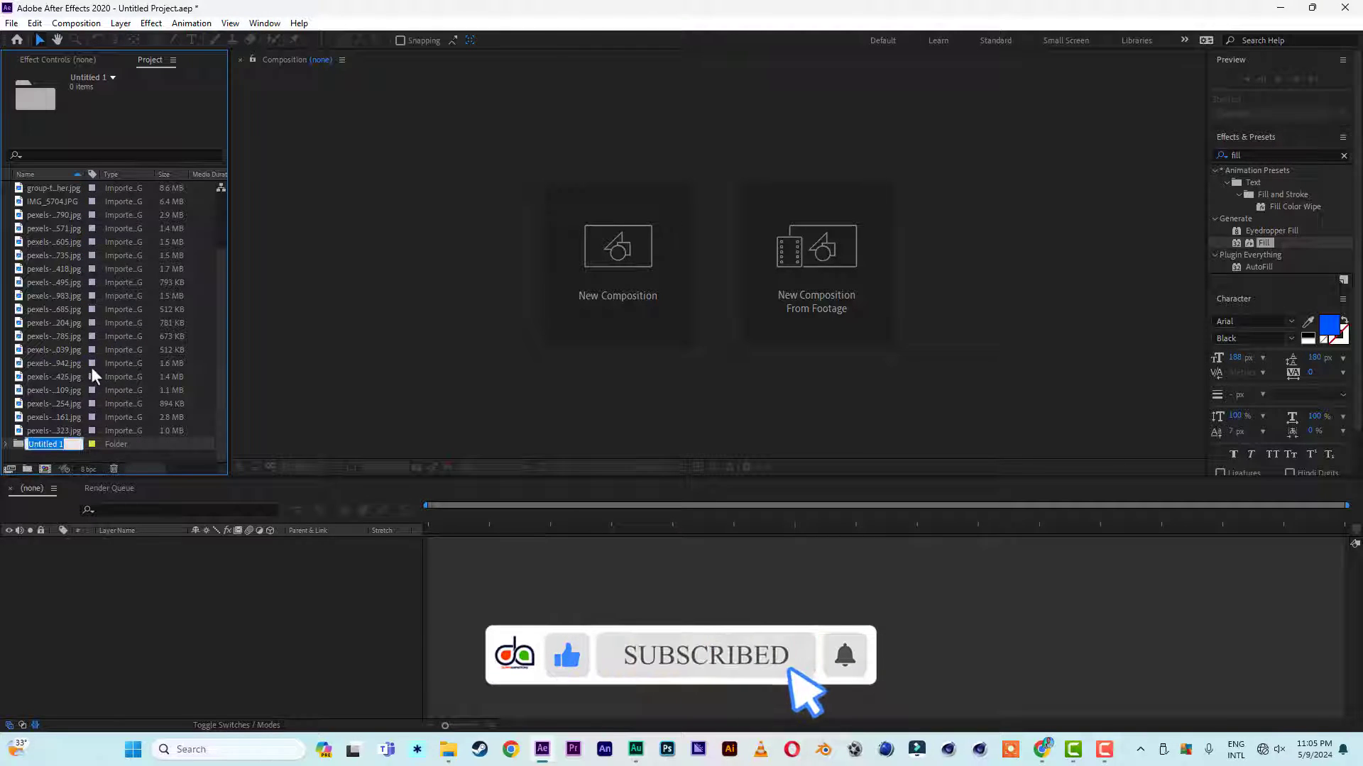
type("pictures")
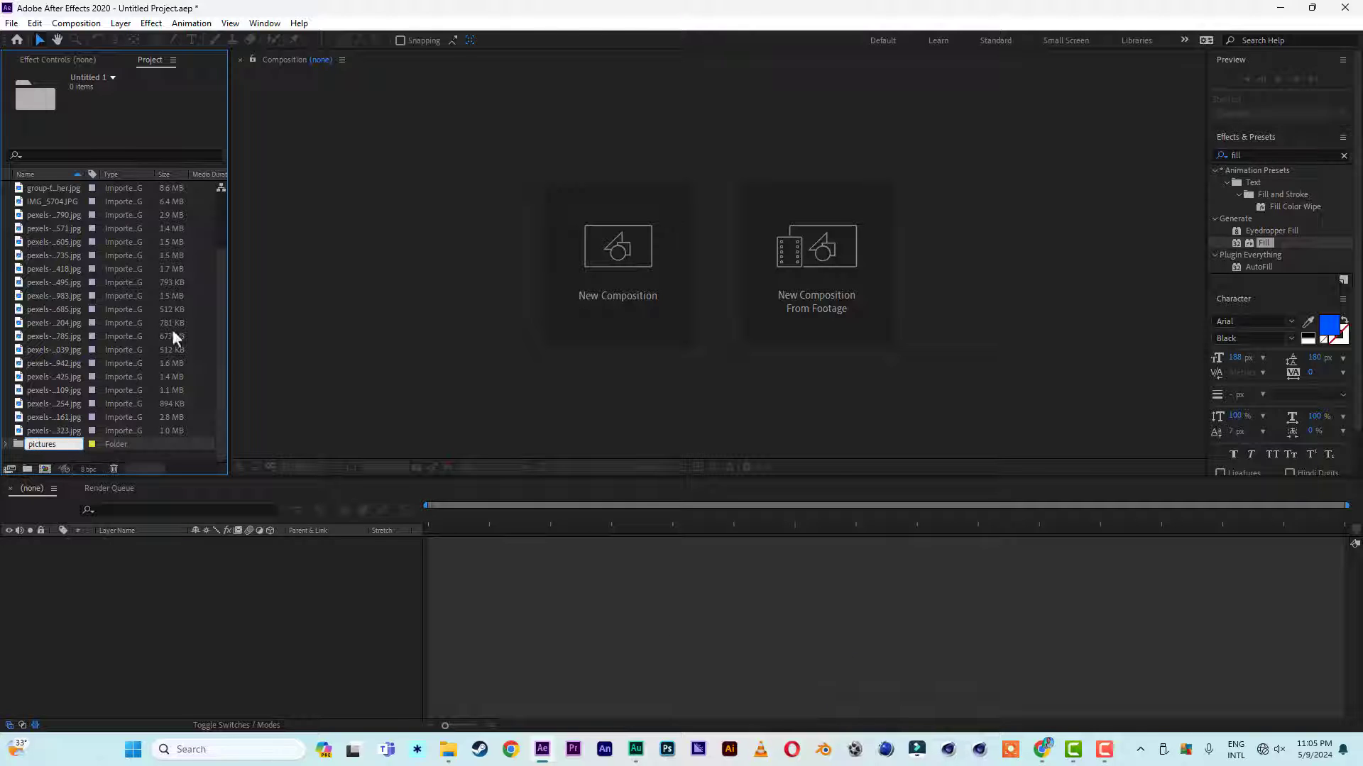
key("Return")
Move all the imported images into the pictures folder and expand the folder
left_click(53, 189)
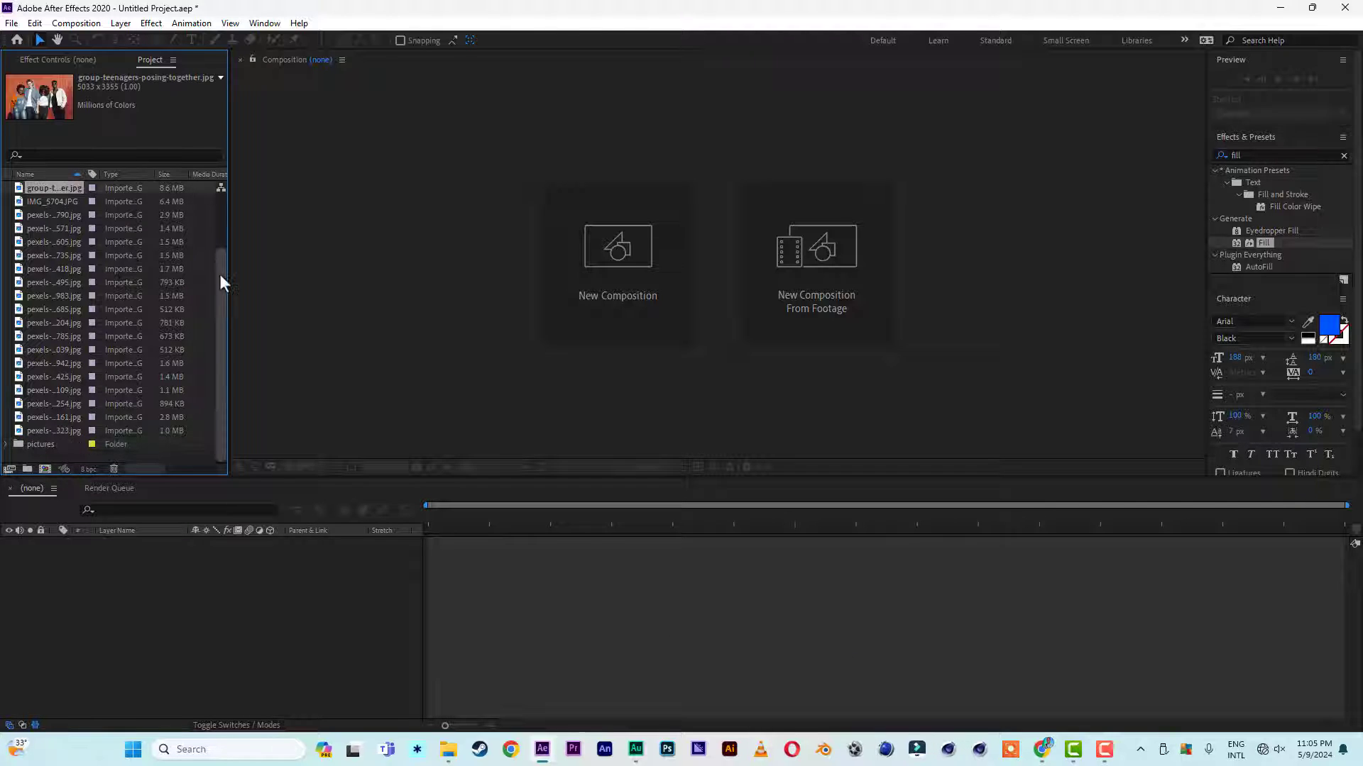
left_click_drag(219, 274, 224, 198)
left_click(63, 189)
left_click_drag(220, 293, 206, 432)
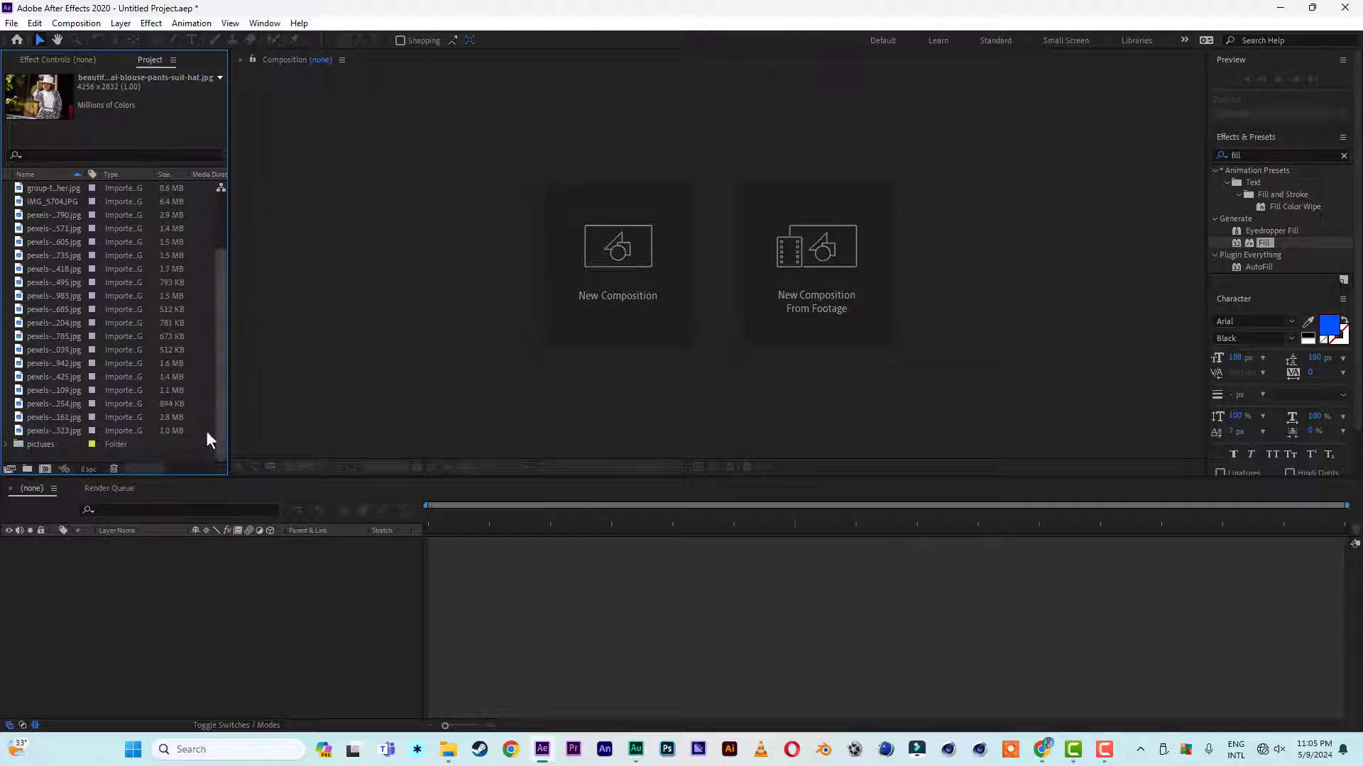
left_click(46, 430, "shift")
left_click_drag(55, 448, 55, 447)
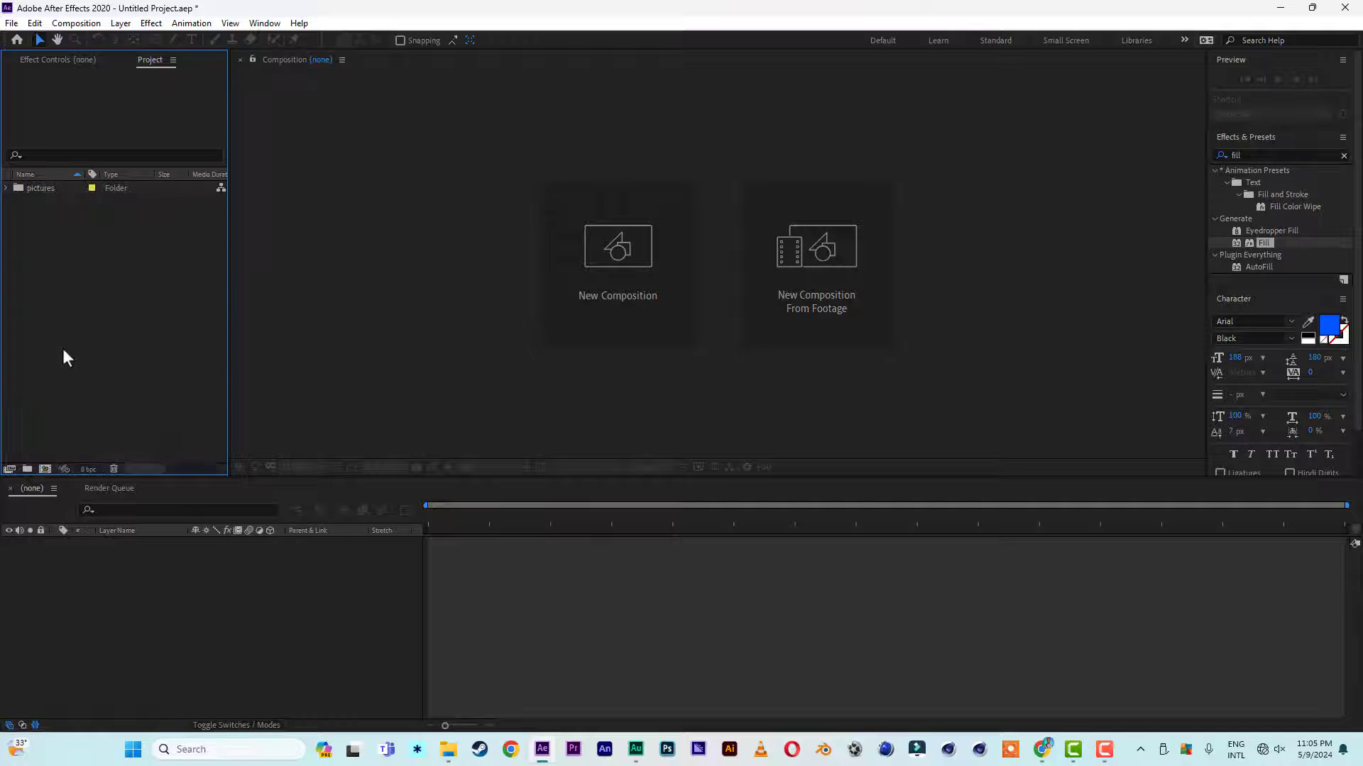
left_click(7, 188)
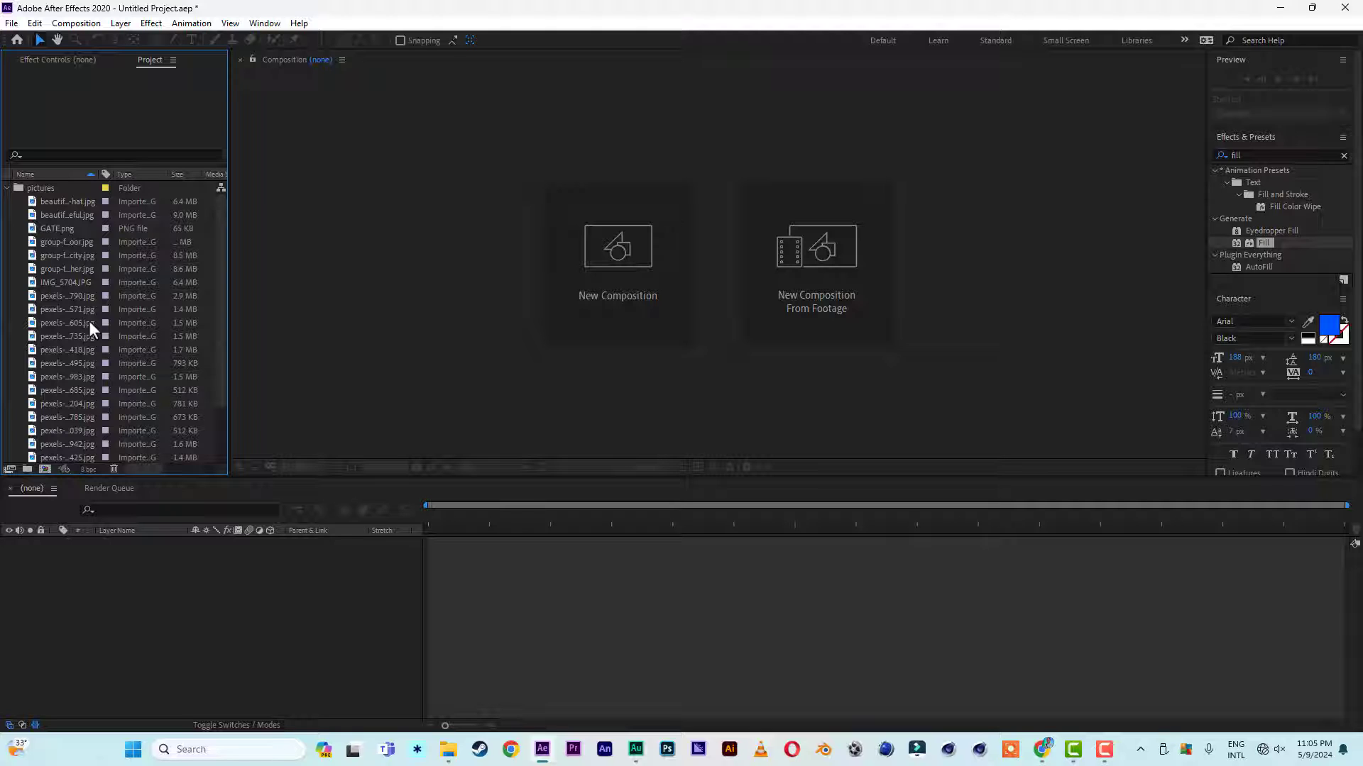
Create a composition named strip, 20000 px wide and 720 px high
left_click(635, 273)
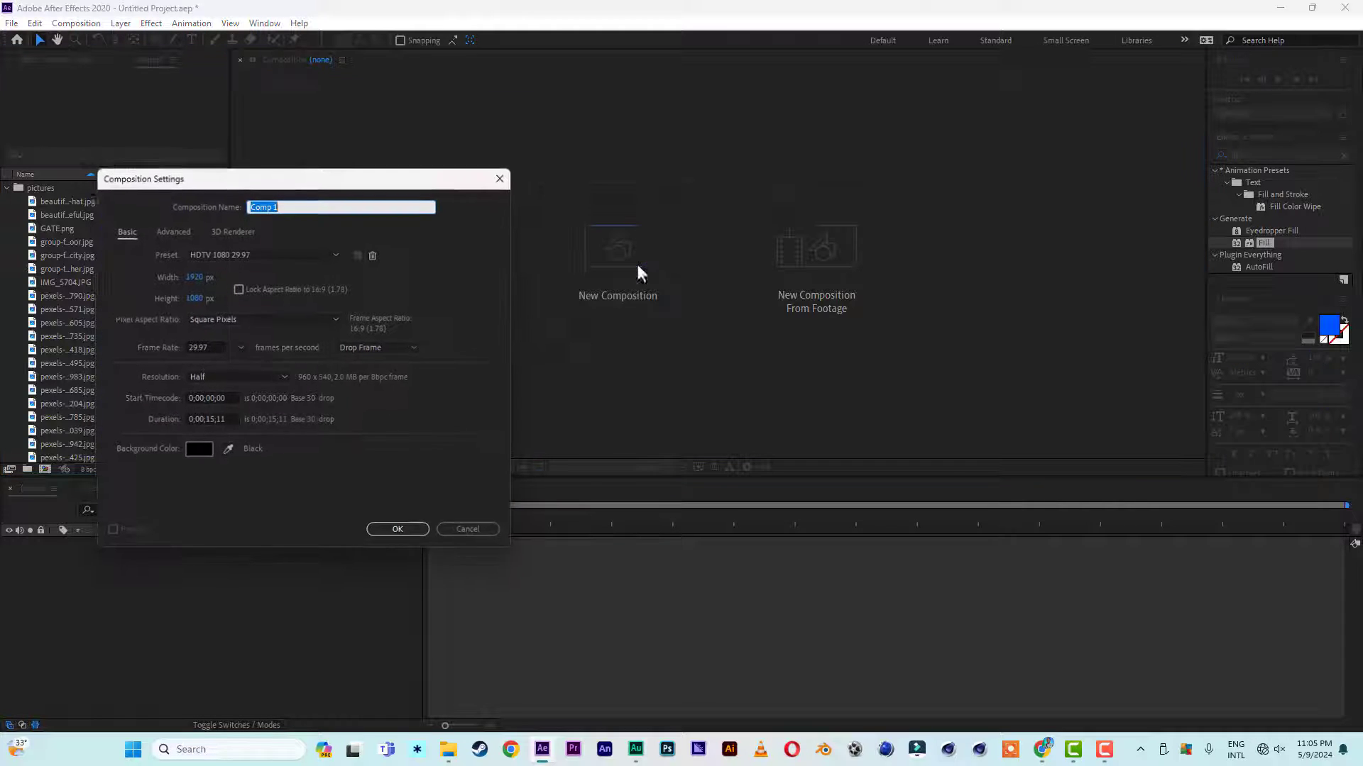
left_click(194, 278)
left_click(195, 278)
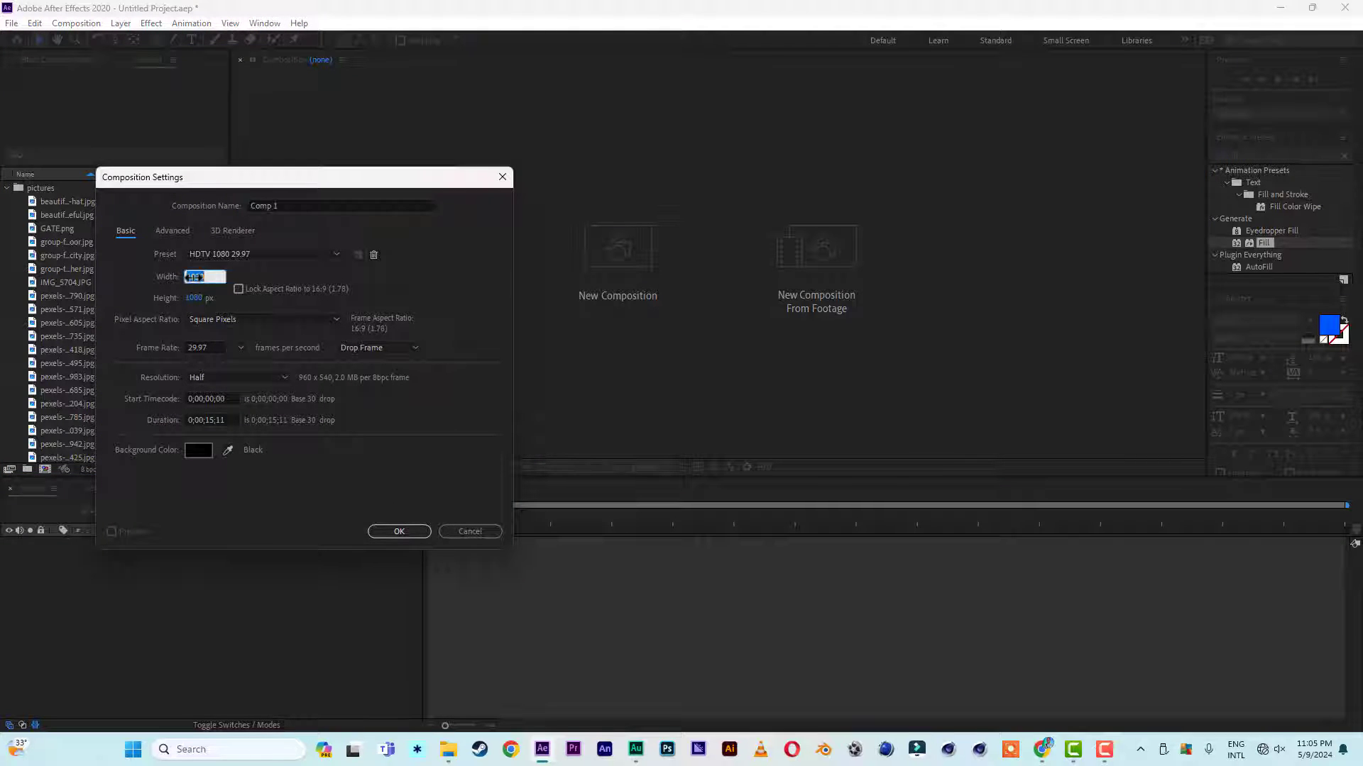
type("4")
key("BackSpace")
type("20000")
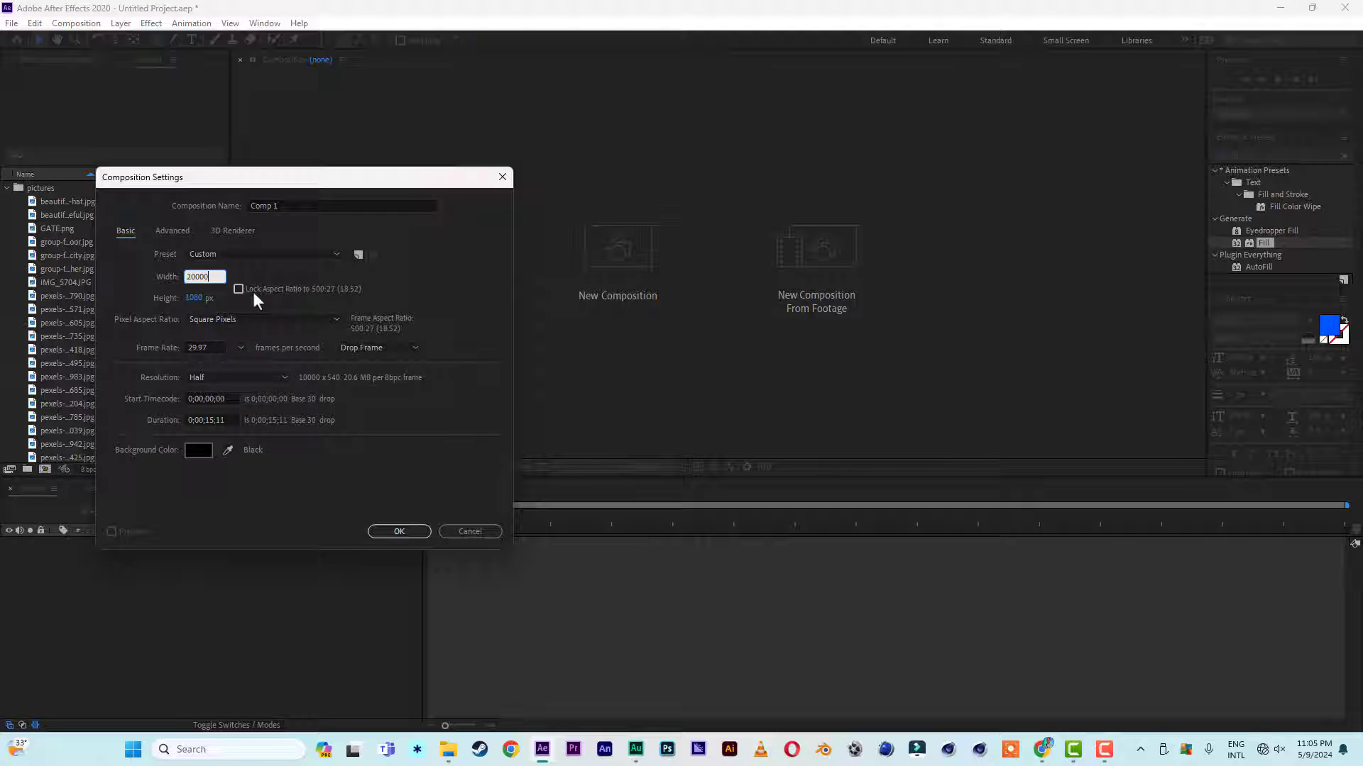
left_click(196, 296)
type("720")
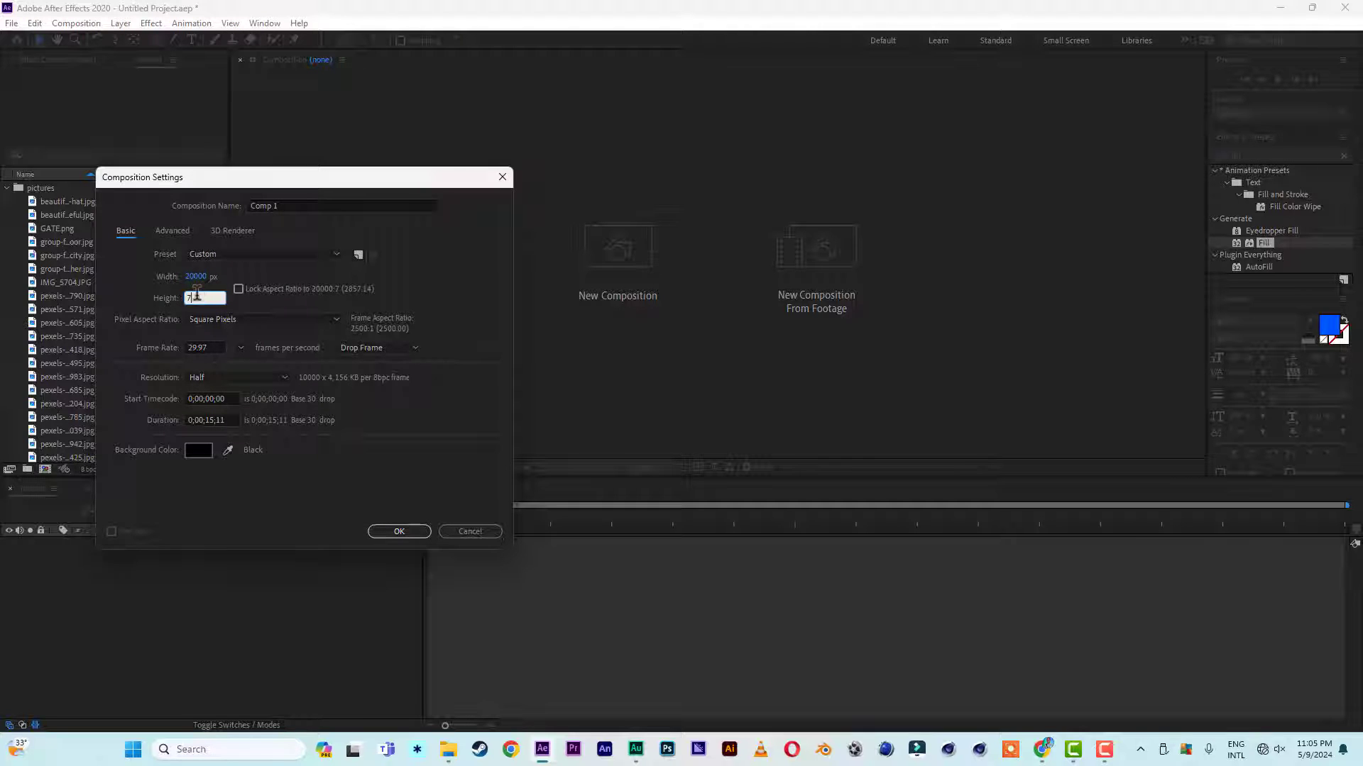
left_click(297, 205)
type("st")
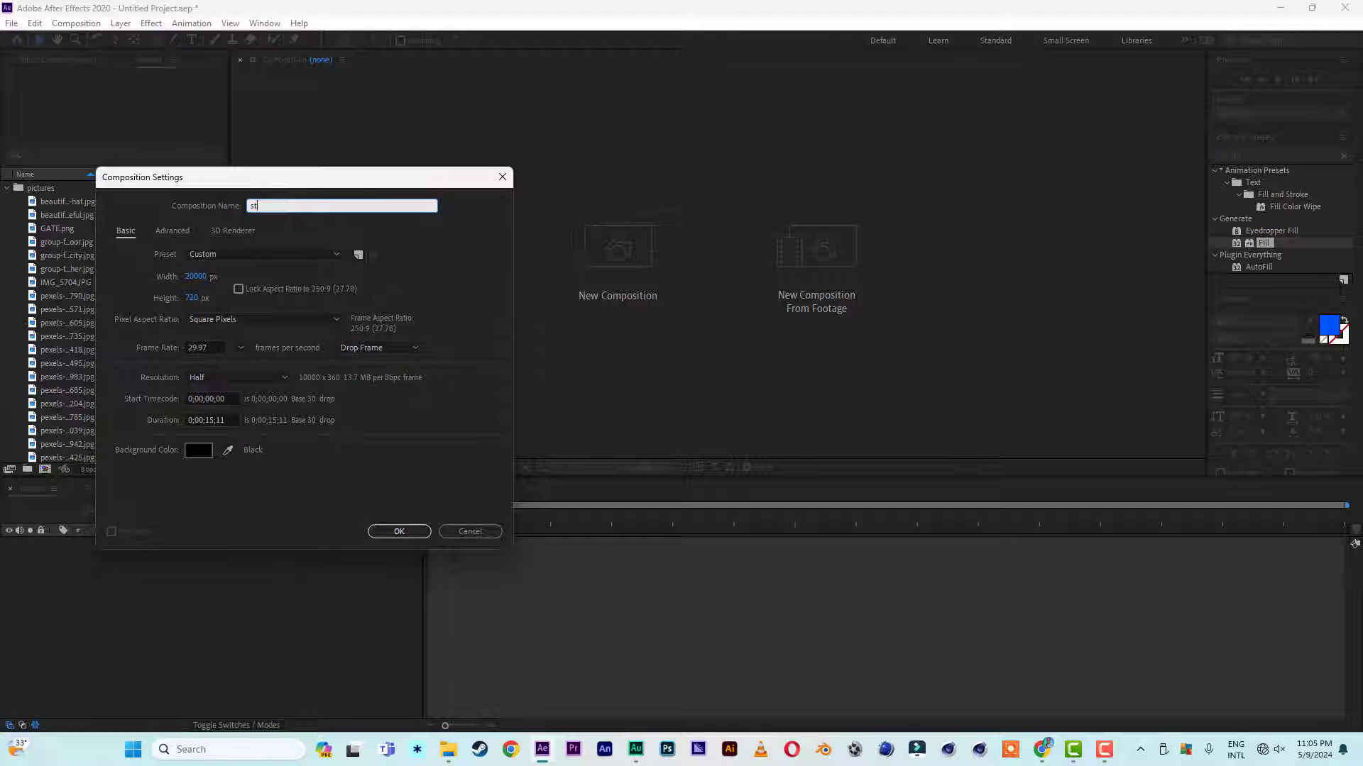
type("rip")
left_click(421, 531)
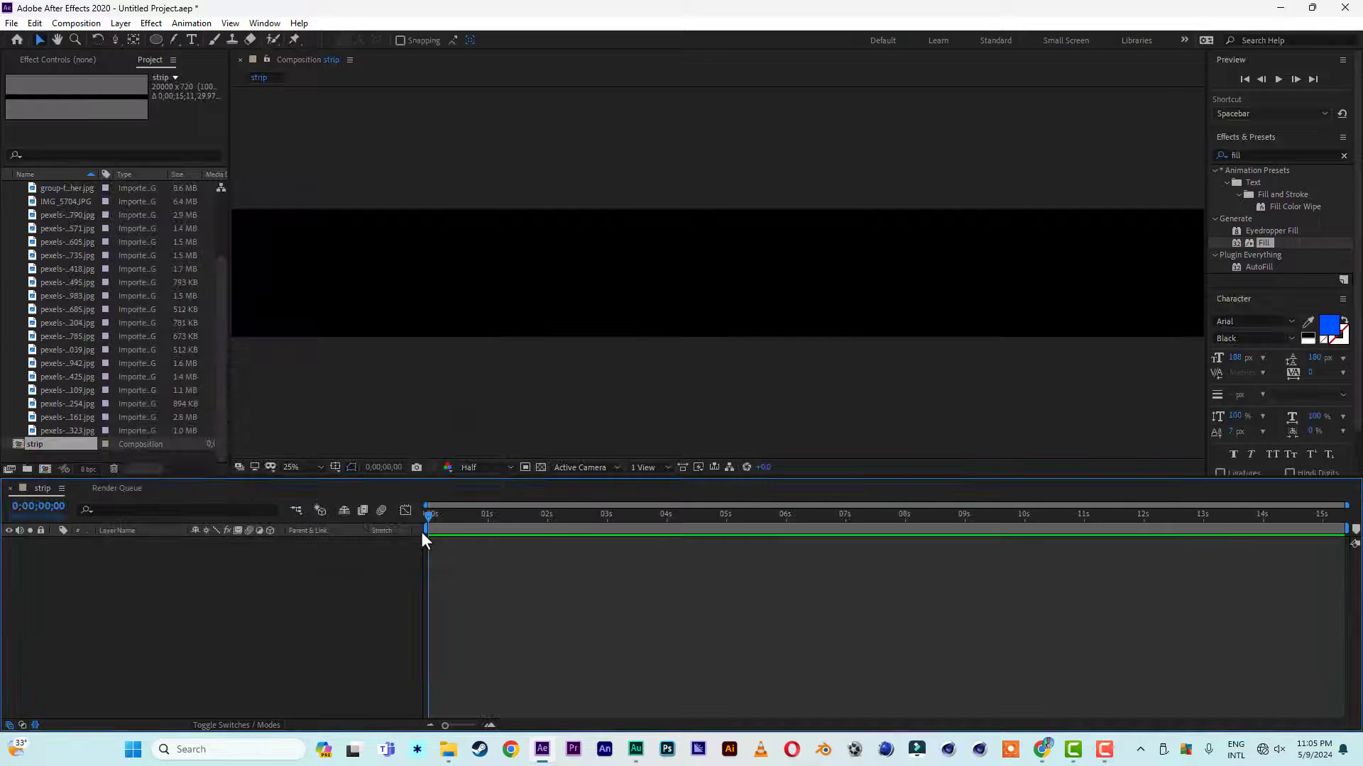
Show the transparency grid and add GATE.png to the strip composition
left_click(541, 467)
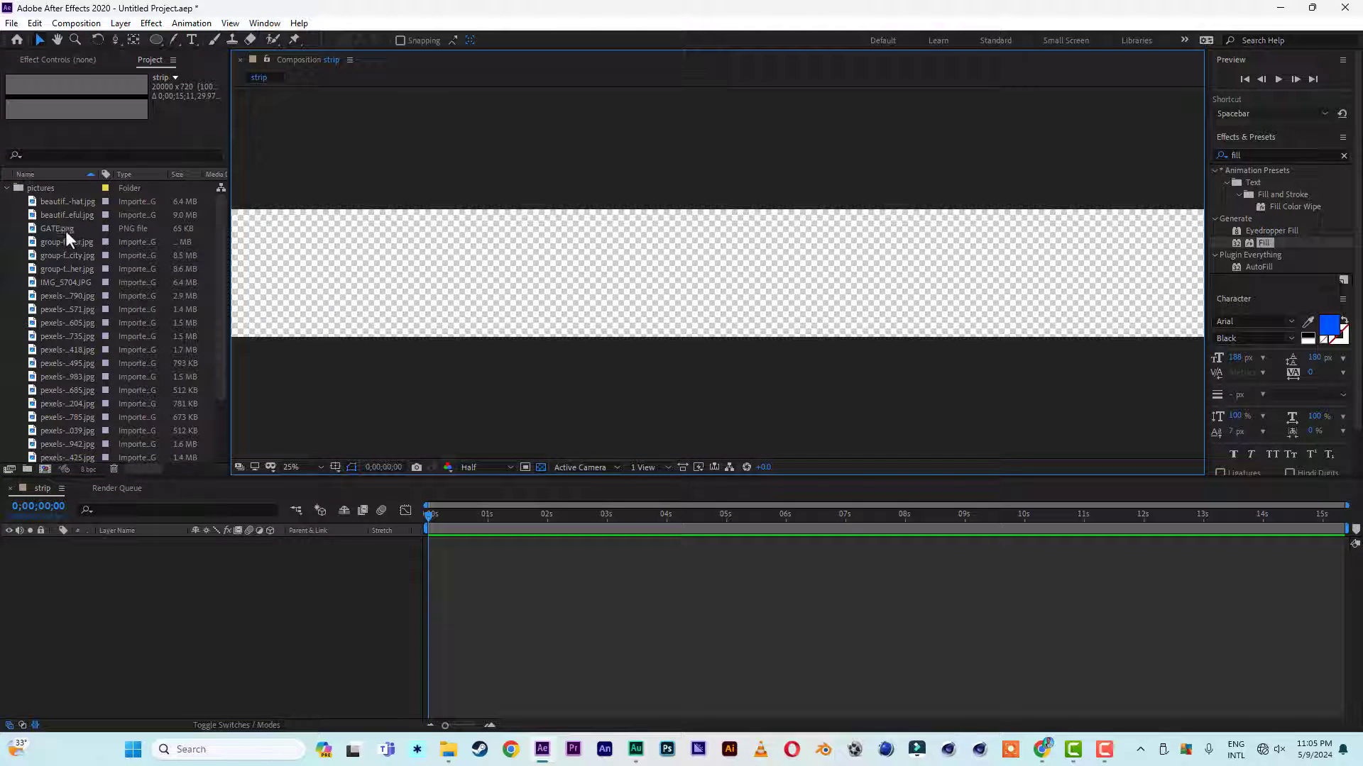
left_click(53, 231)
left_click_drag(57, 228, 133, 606)
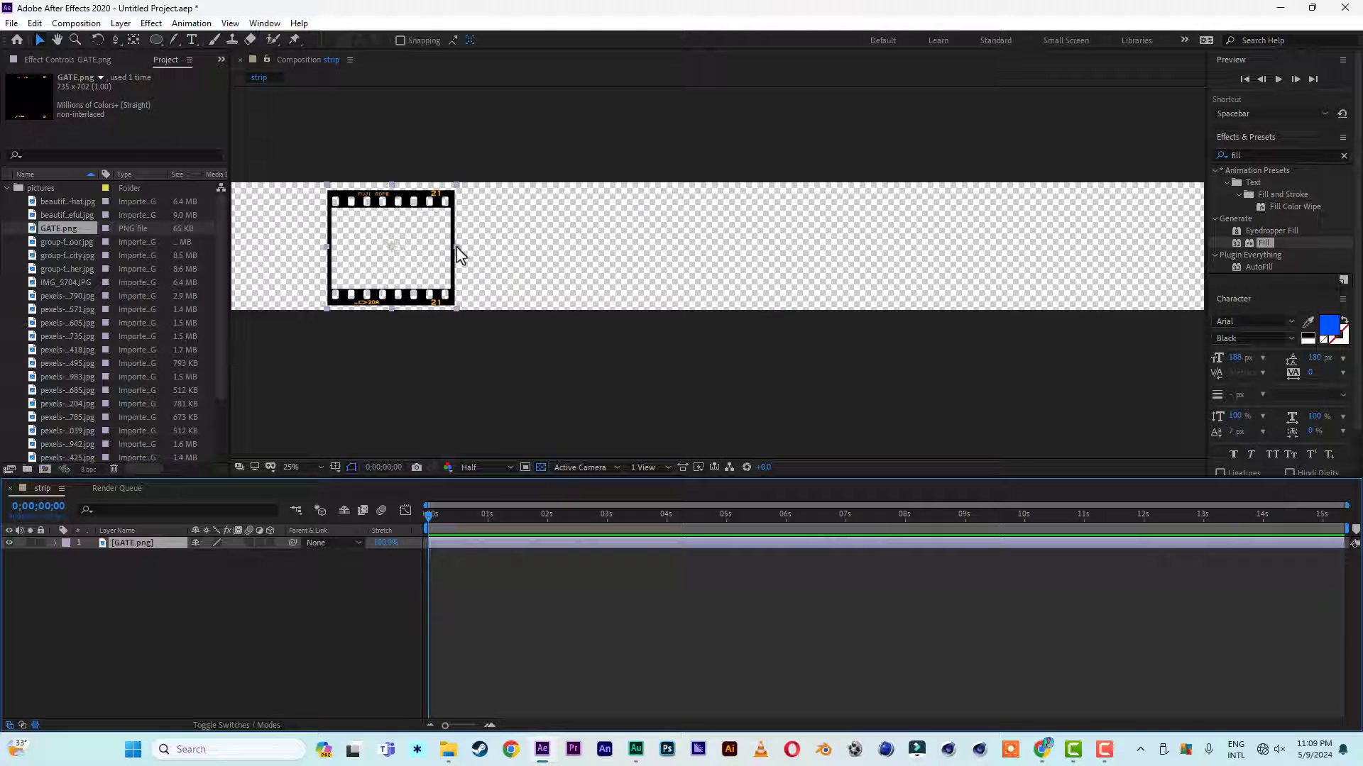
Stretch the GATE.png film frame horizontally to make it wider
left_click_drag(458, 254, 479, 257)
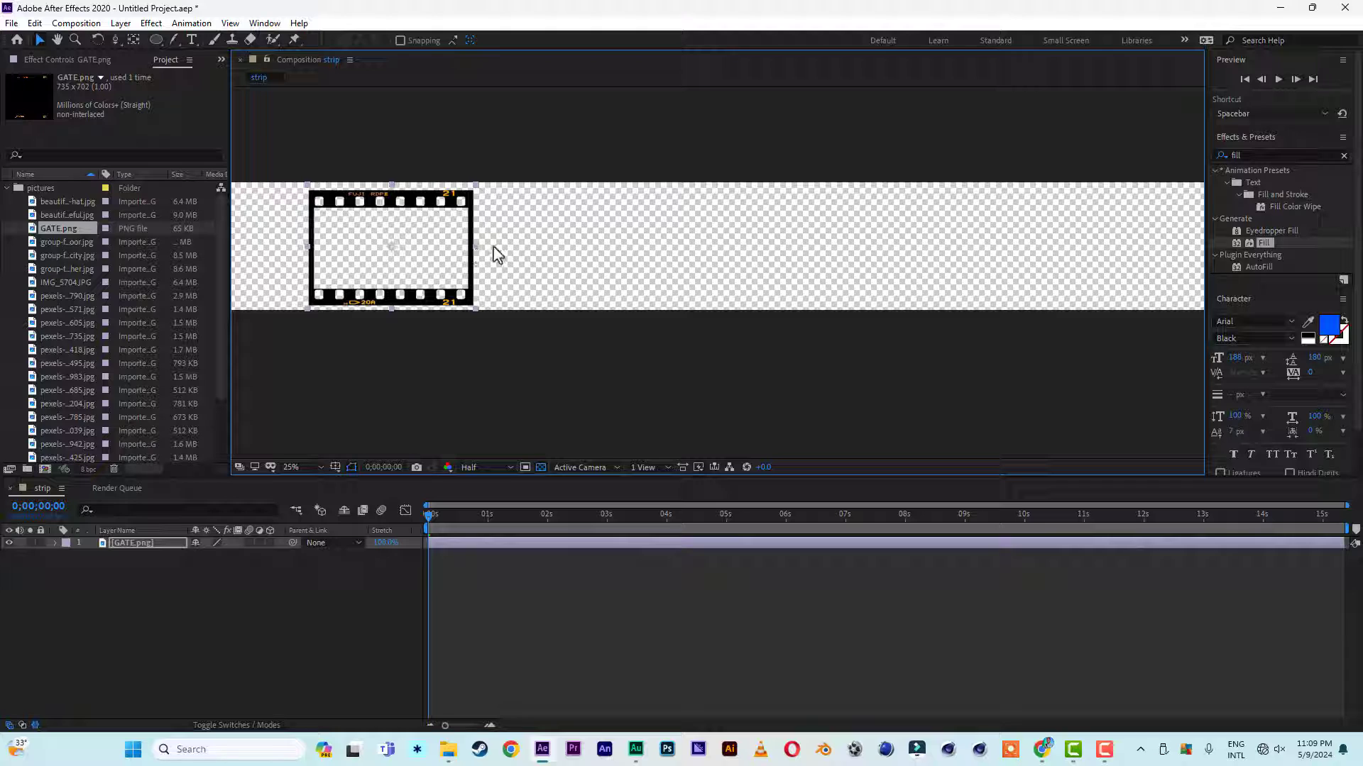
key("comma")
key("period")
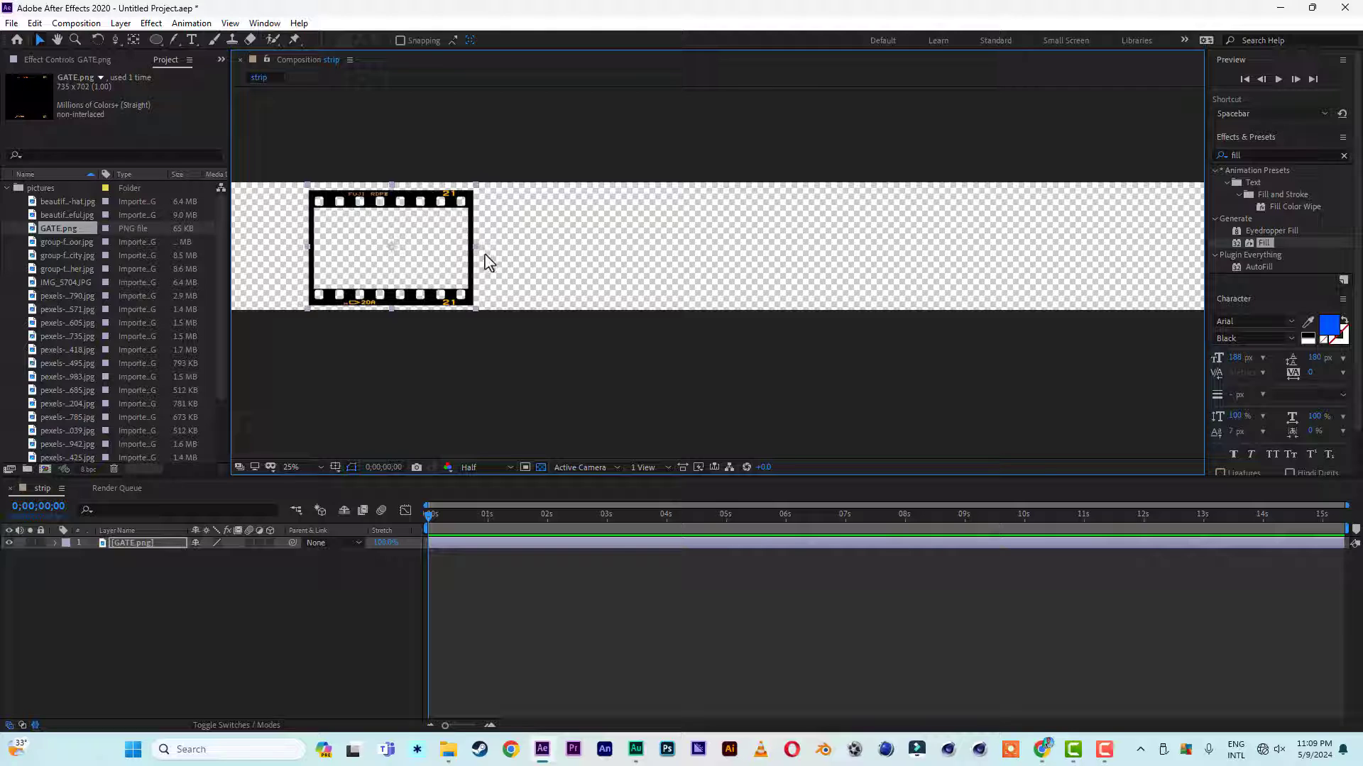
Duplicate the film frame layer and move the copy right until it sits edge to edge with the original
key("comma")
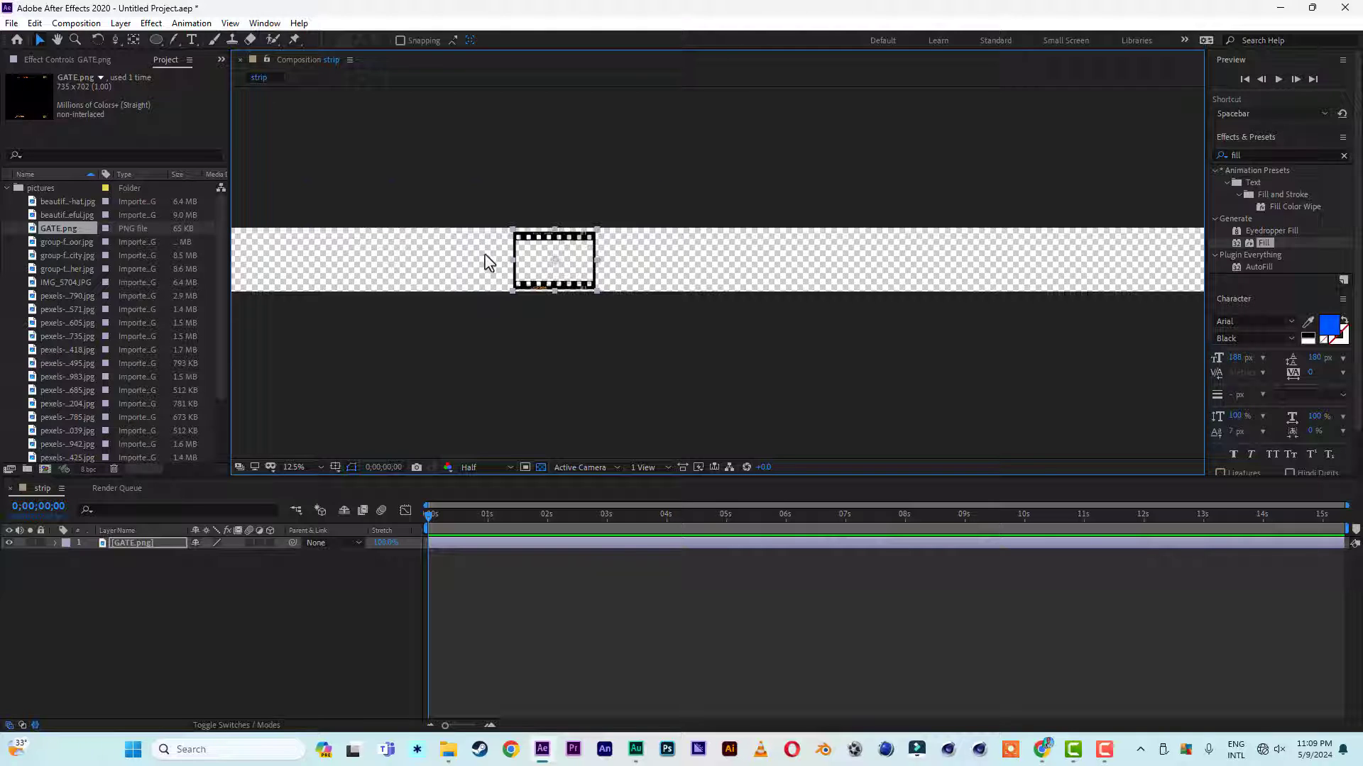
left_click(159, 543)
key("ctrl+d")
key("comma")
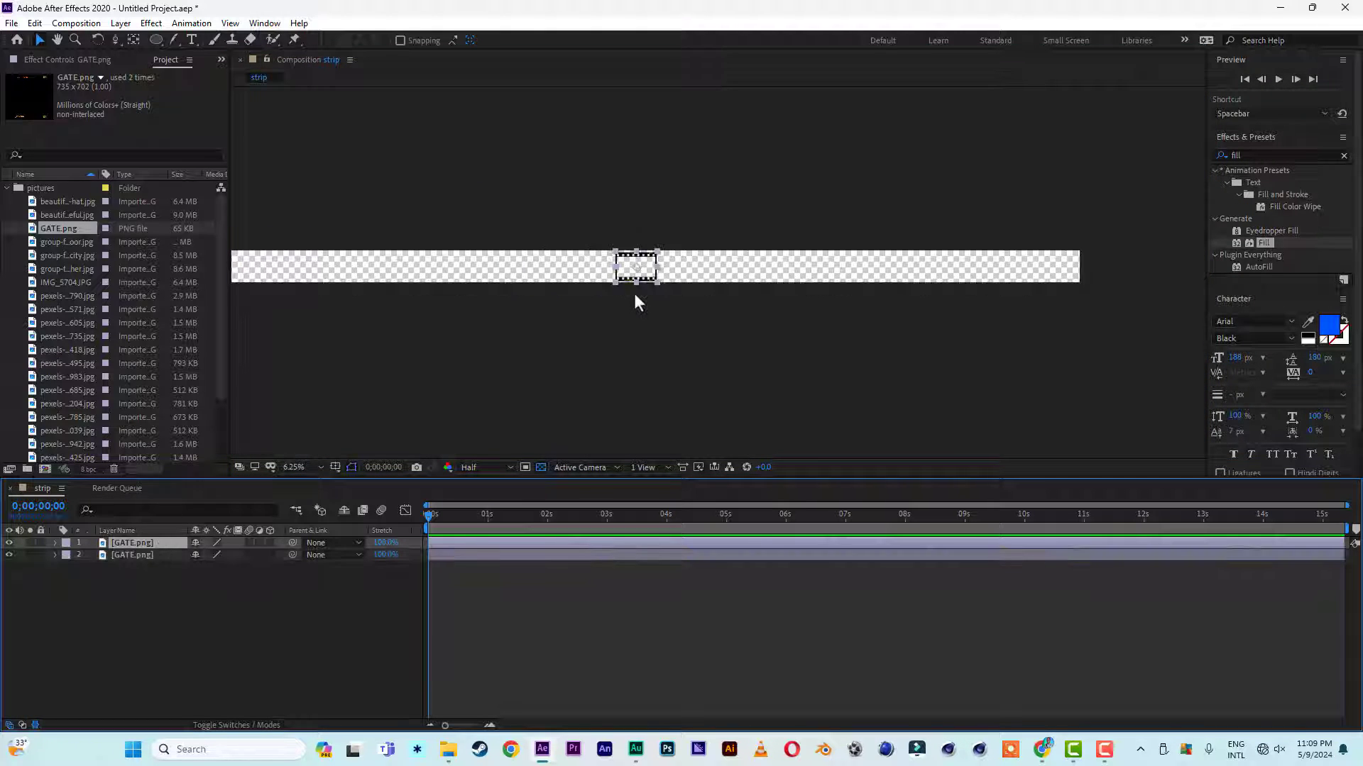
key("Return")
key("Right")
key("Right")
key("Right")
key("Right")
key("Right")
key("Right")
key("Right")
key("Right")
key("Right")
key("Right")
key("Right")
key("Right")
key("Right")
key("Right")
key("Right")
key("Right")
key("Right")
key("Right")
key("Right")
key("Right")
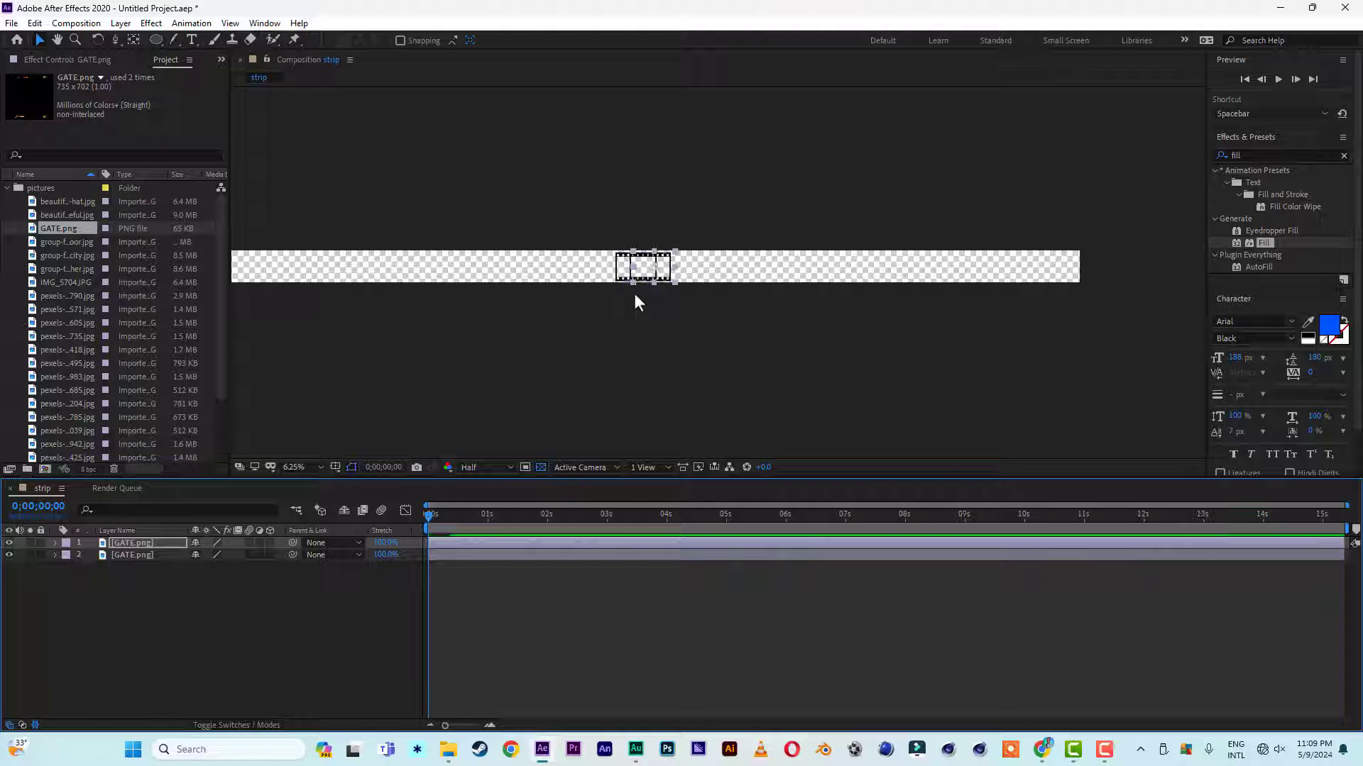
key("Right")
key("Right")
key("Right")
key("Right")
key("Right")
key("Right")
key("Right")
key("Right")
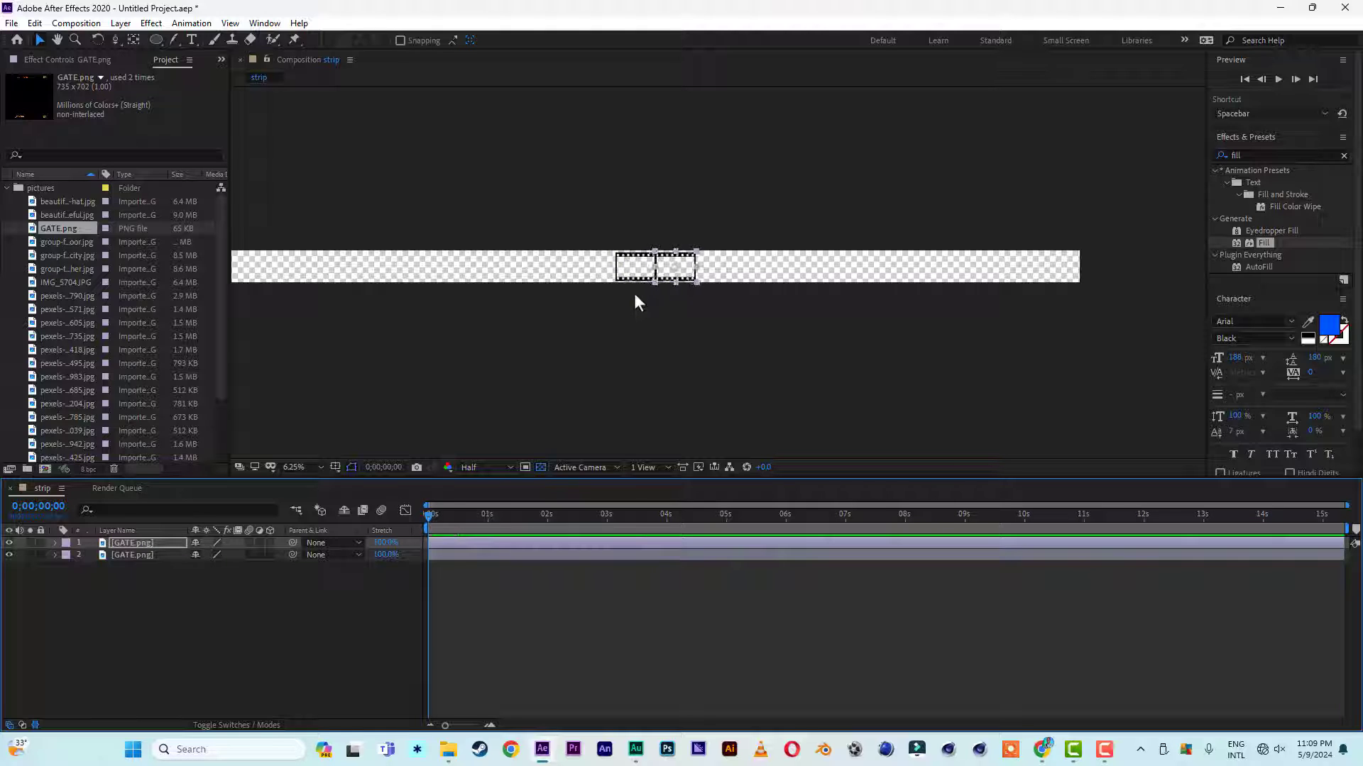
key("period")
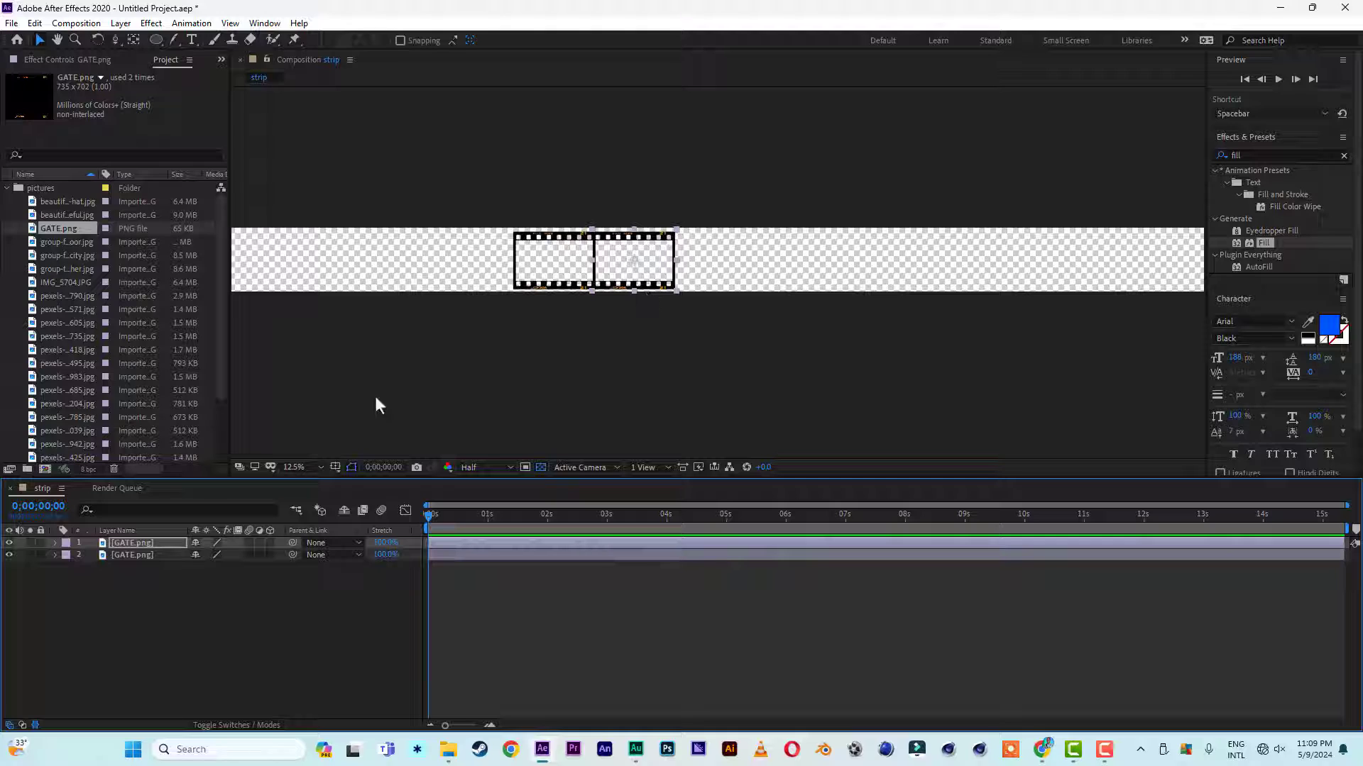
Duplicate both film frame layers and place the copies directly right of the first two
left_click_drag(115, 595, 128, 535)
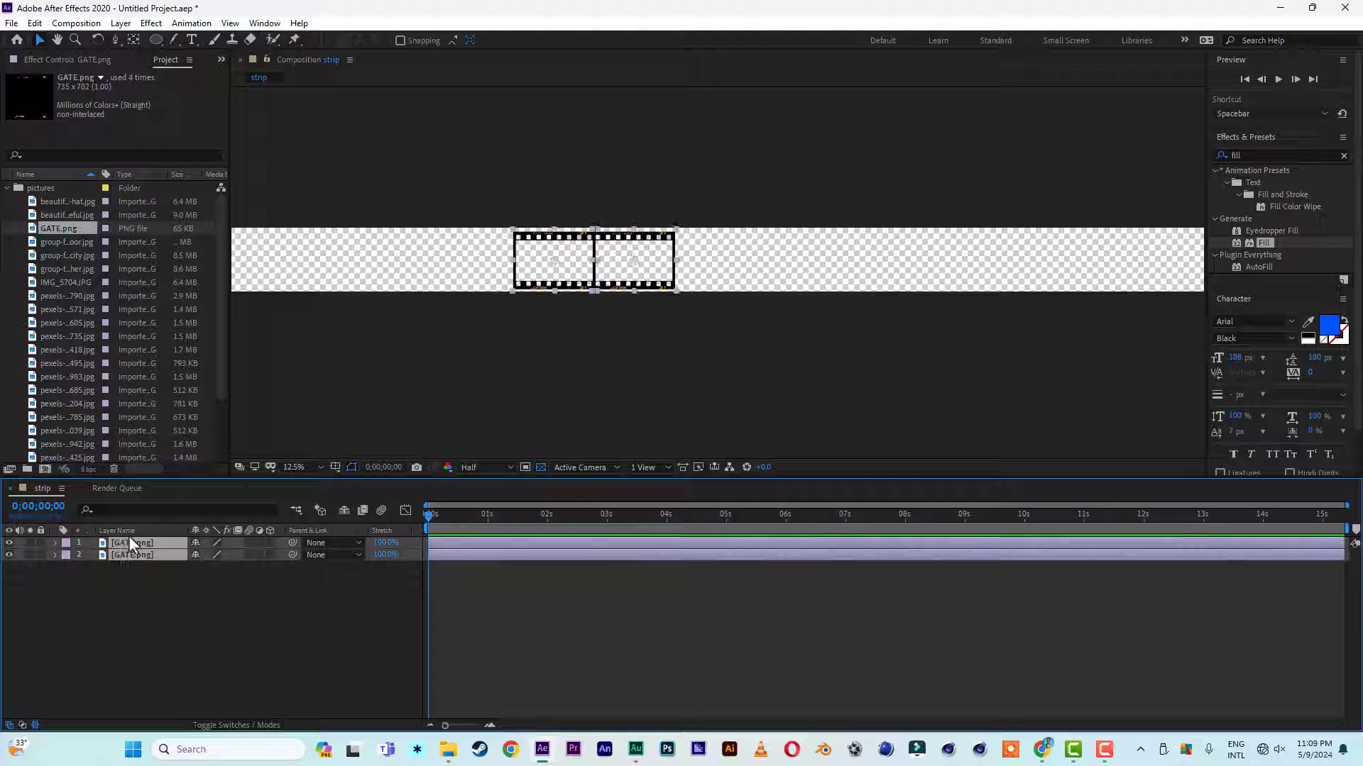
key("ctrl+d")
key("comma")
key("comma")
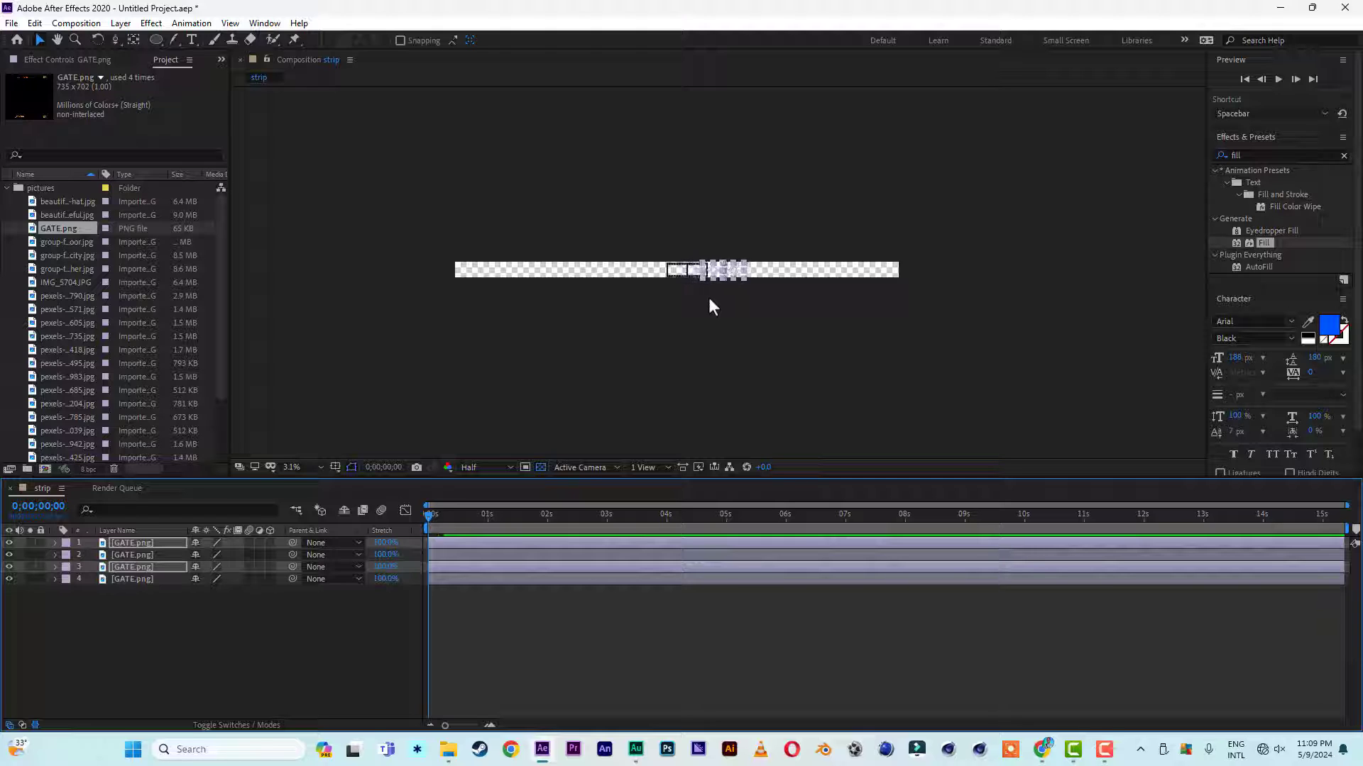
key("period")
key("period")
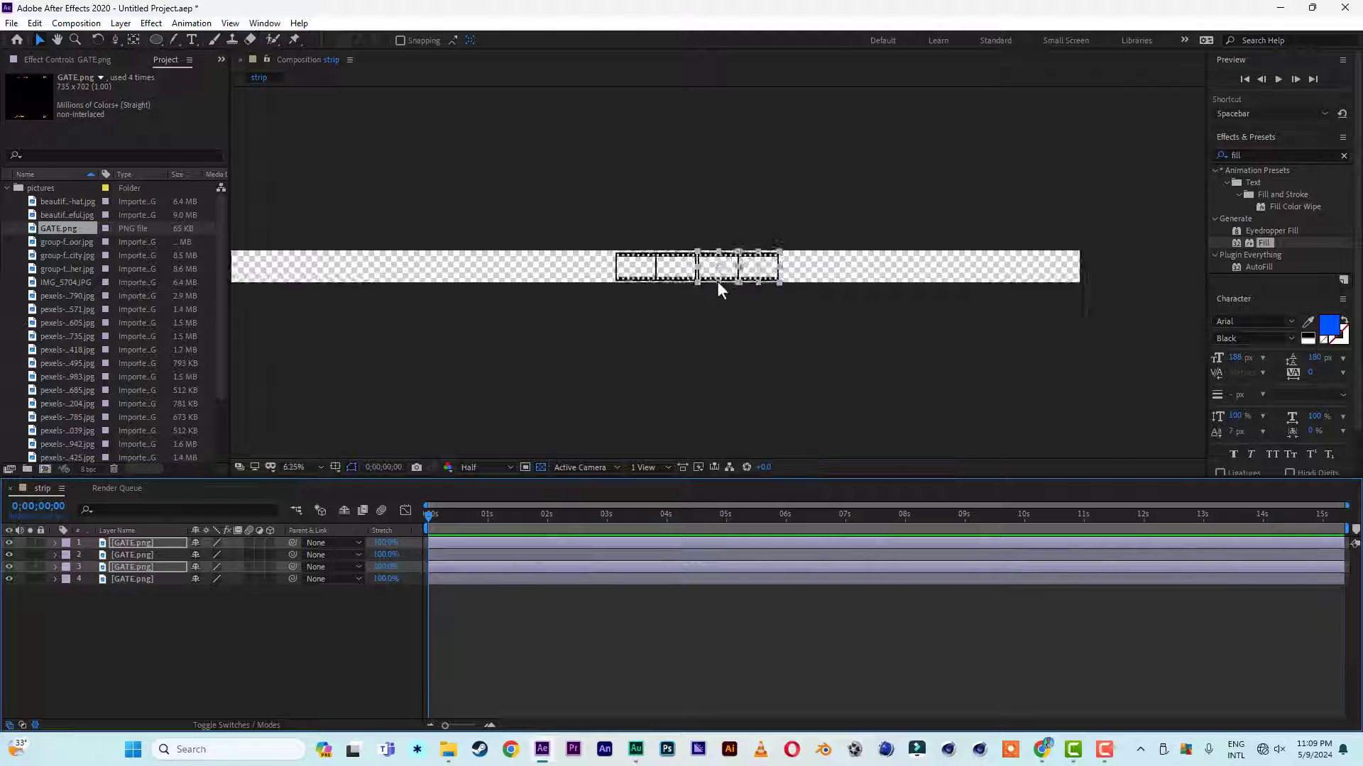
Duplicate the four film frame layers and move the copies right to extend the strip to eight frames
left_click_drag(95, 645, 138, 526)
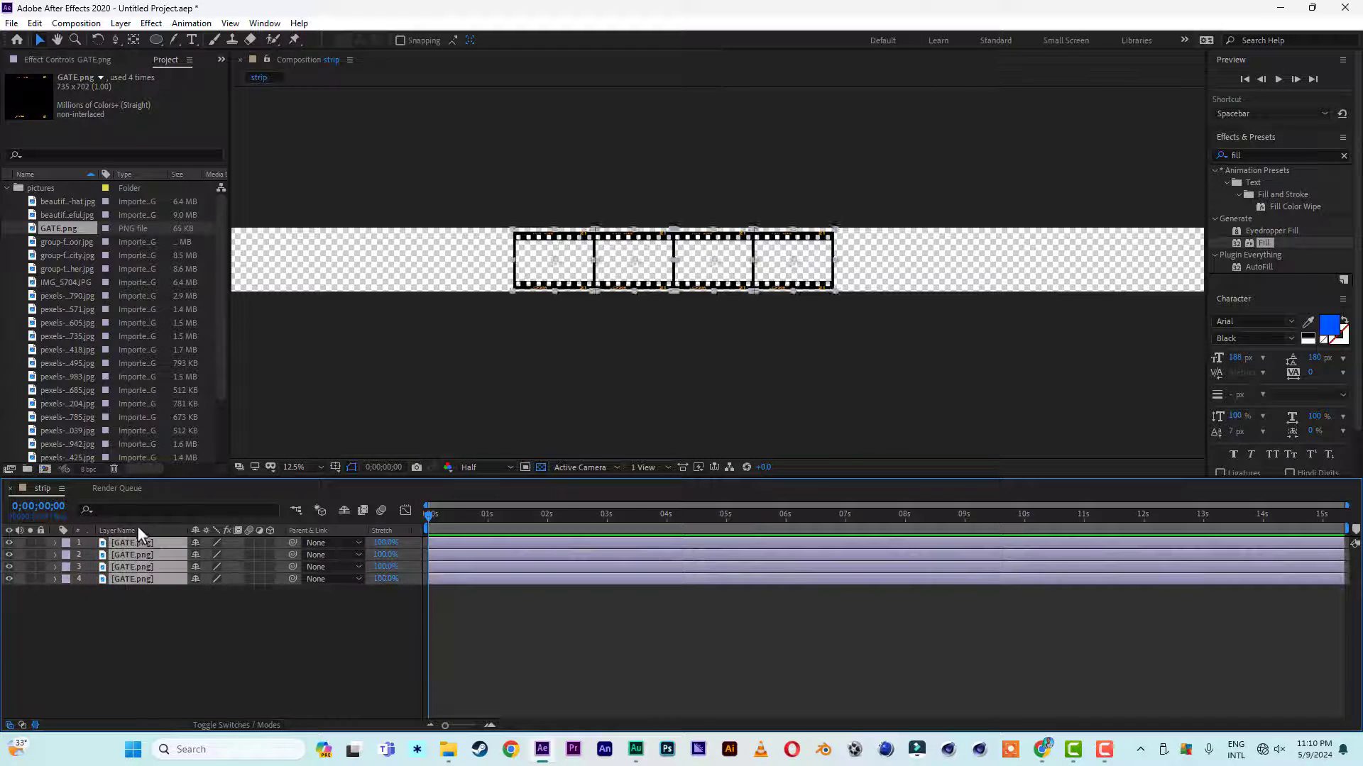
key("ctrl+d")
key("comma")
key("comma")
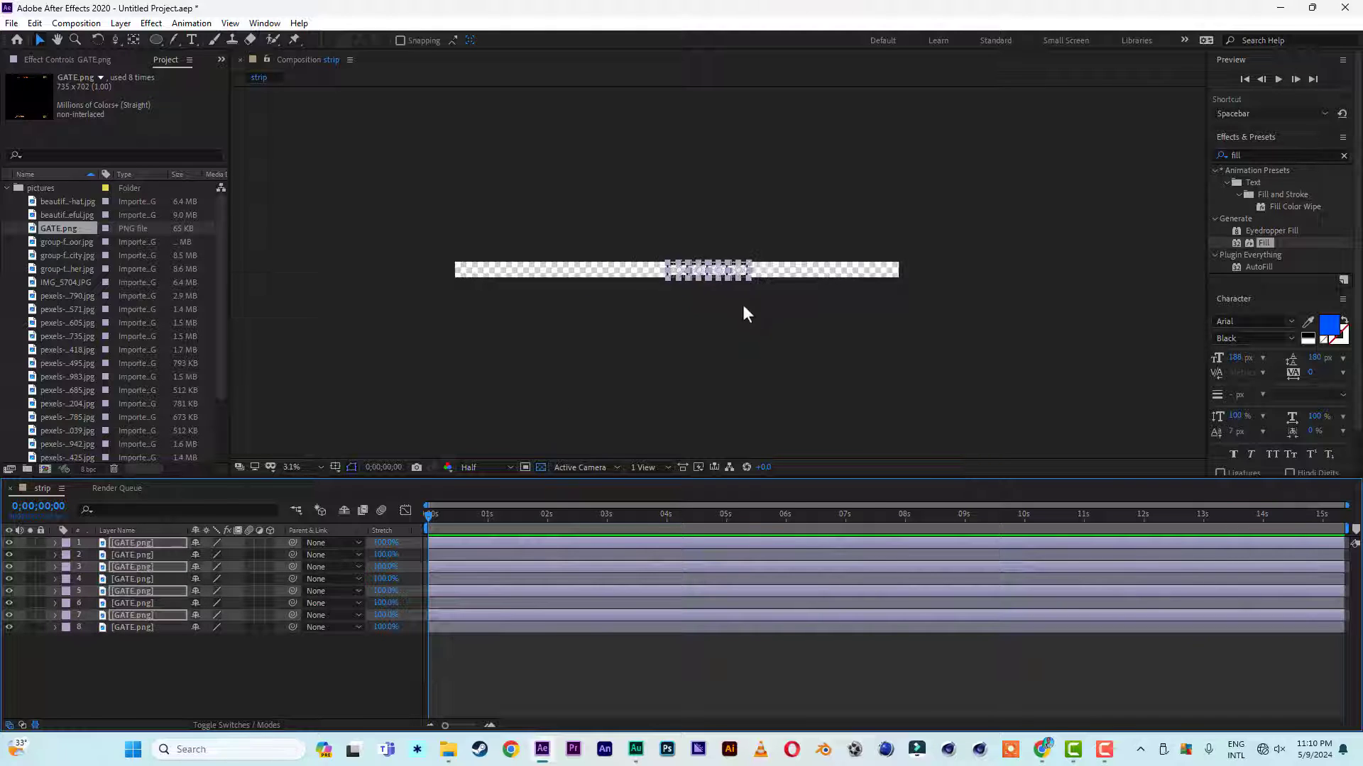
key("Right")
key("Right")
key("Right")
key("Right")
key("Right")
key("Right")
key("Right")
key("Right")
key("Right")
key("Right")
key("Right")
key("Right")
key("Right")
key("Right")
key("Right")
key("Right")
key("Right")
key("Right")
key("Right")
key("Right")
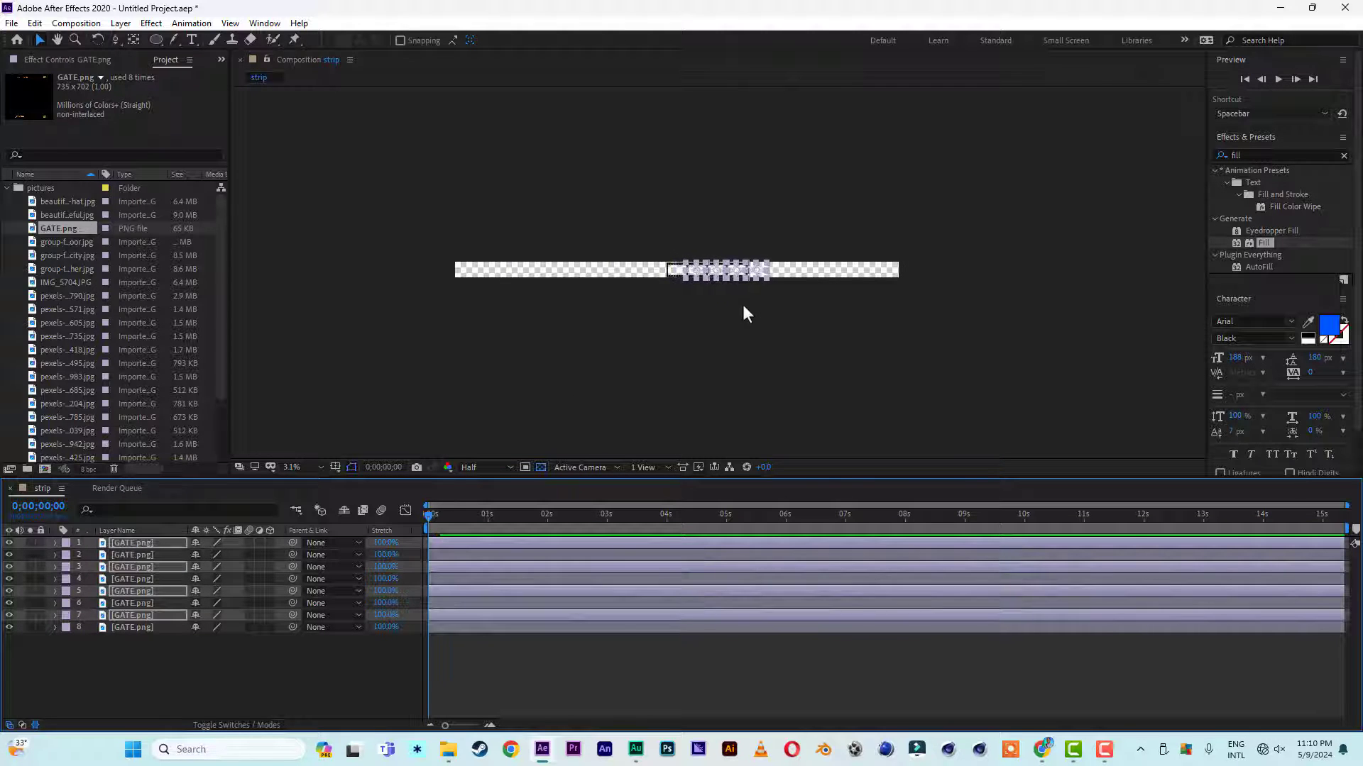
key("Right")
key("Right")
key("Right")
key("Right")
key("Right")
key("Right")
key("Right")
key("Right")
key("Right")
key("Right")
key("Right")
key("Right")
key("Right")
key("Right")
key("Right")
key("Right")
key("Right")
key("Right")
key("Right")
key("Right")
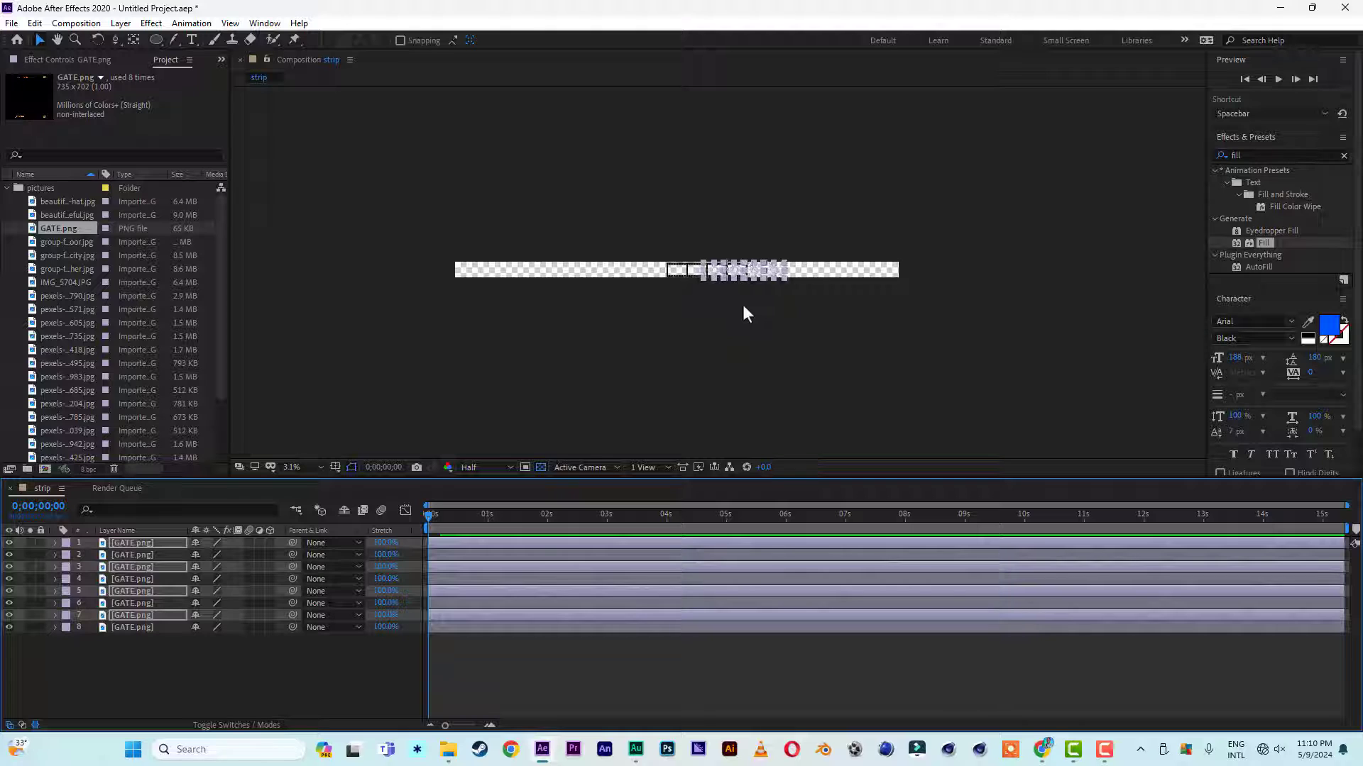
Duplicate the eight film frame layers and move the copies left to extend the strip toward the composition's start
left_click_drag(132, 659, 149, 543)
key("ctrl+d")
scroll(799, 283, "down", 1)
key("shift+Left")
key("shift+Left")
key("shift+Left")
key("shift+Left")
key("shift+Left")
key("shift+Left")
key("shift+Left")
key("shift+Left")
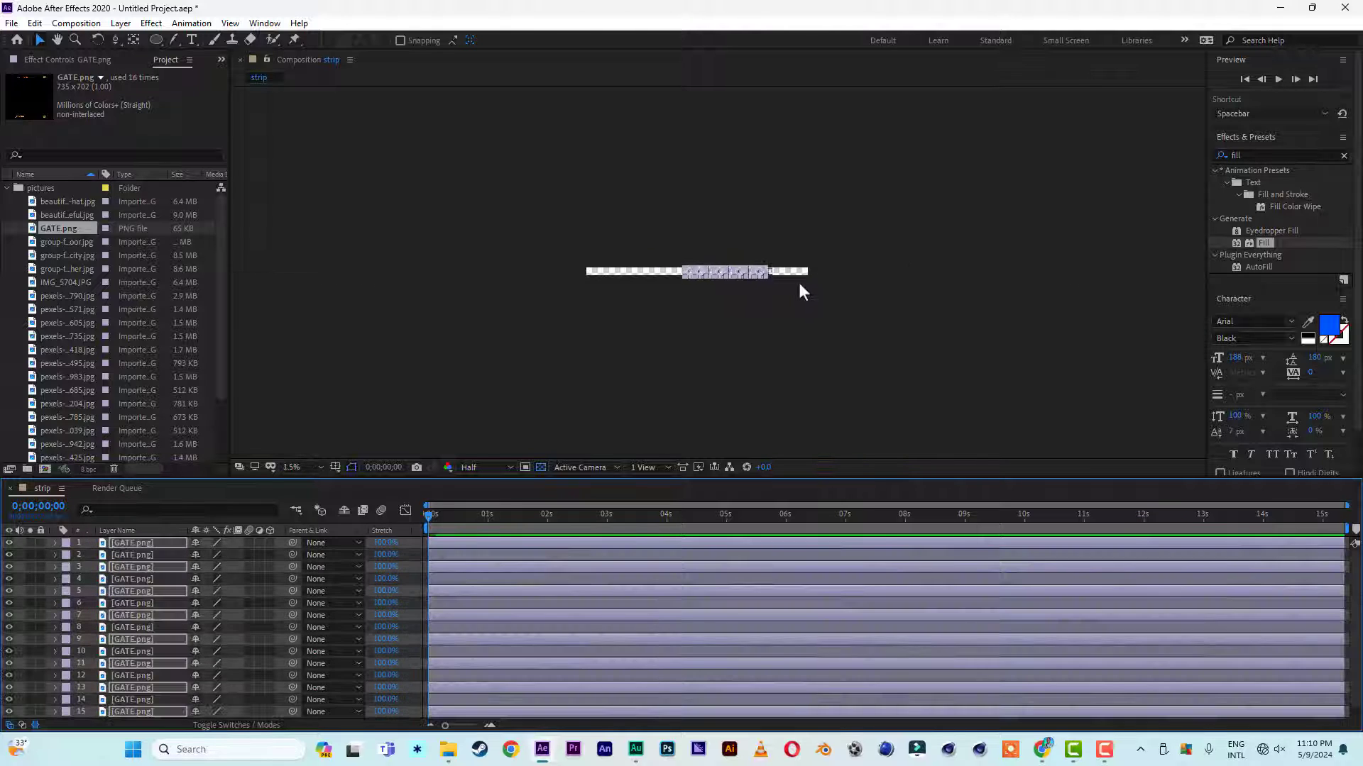
key("shift+Left")
key("shift+Left")
scroll(738, 273, "up", 2)
key("shift+Left")
key("shift+Left")
key("shift+Left")
key("shift+Left")
key("shift+Left")
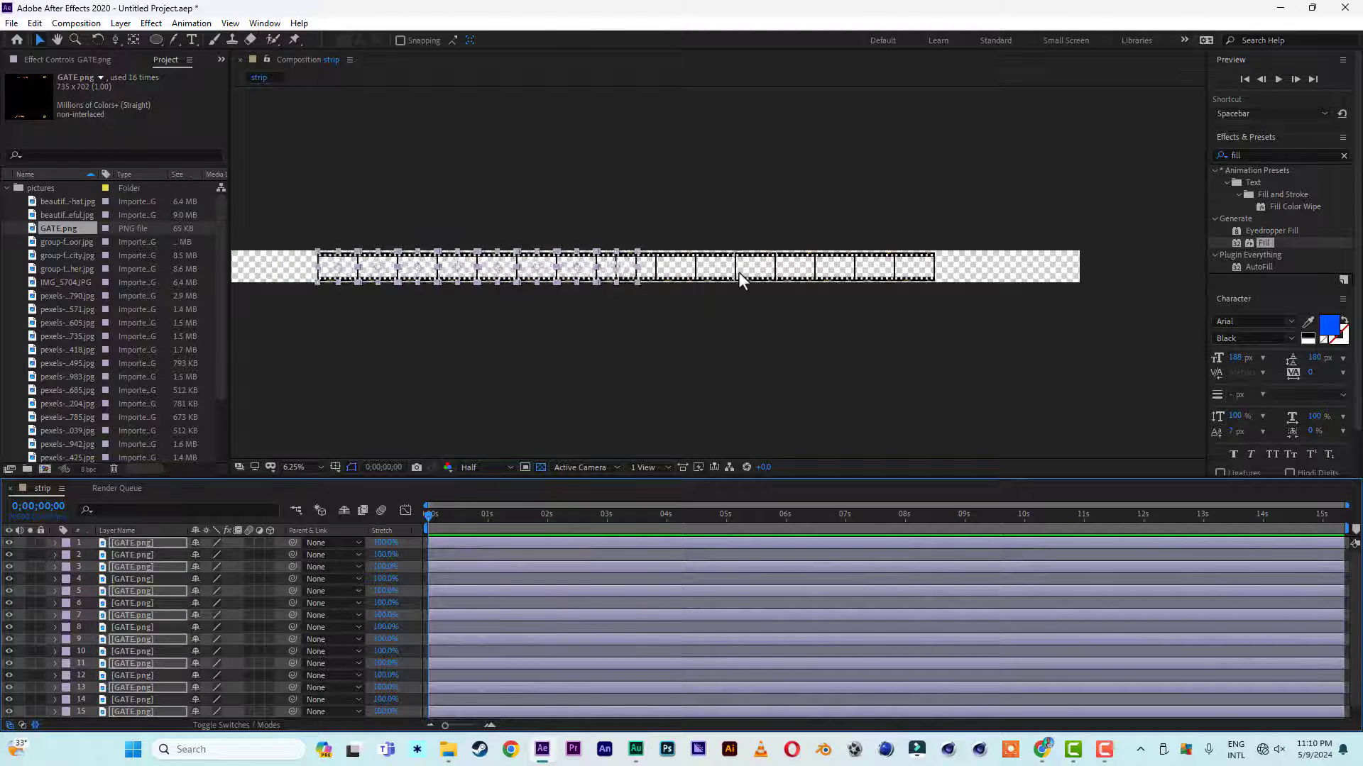
Duplicate the four film frames at the strip's right end and move the copies right to extend the strip edge to edge
scroll(739, 272, "down", 1)
left_click(145, 556)
left_click(147, 568)
left_click(146, 544)
scroll(901, 363, "up", 1)
left_click_drag(1097, 202, 775, 372)
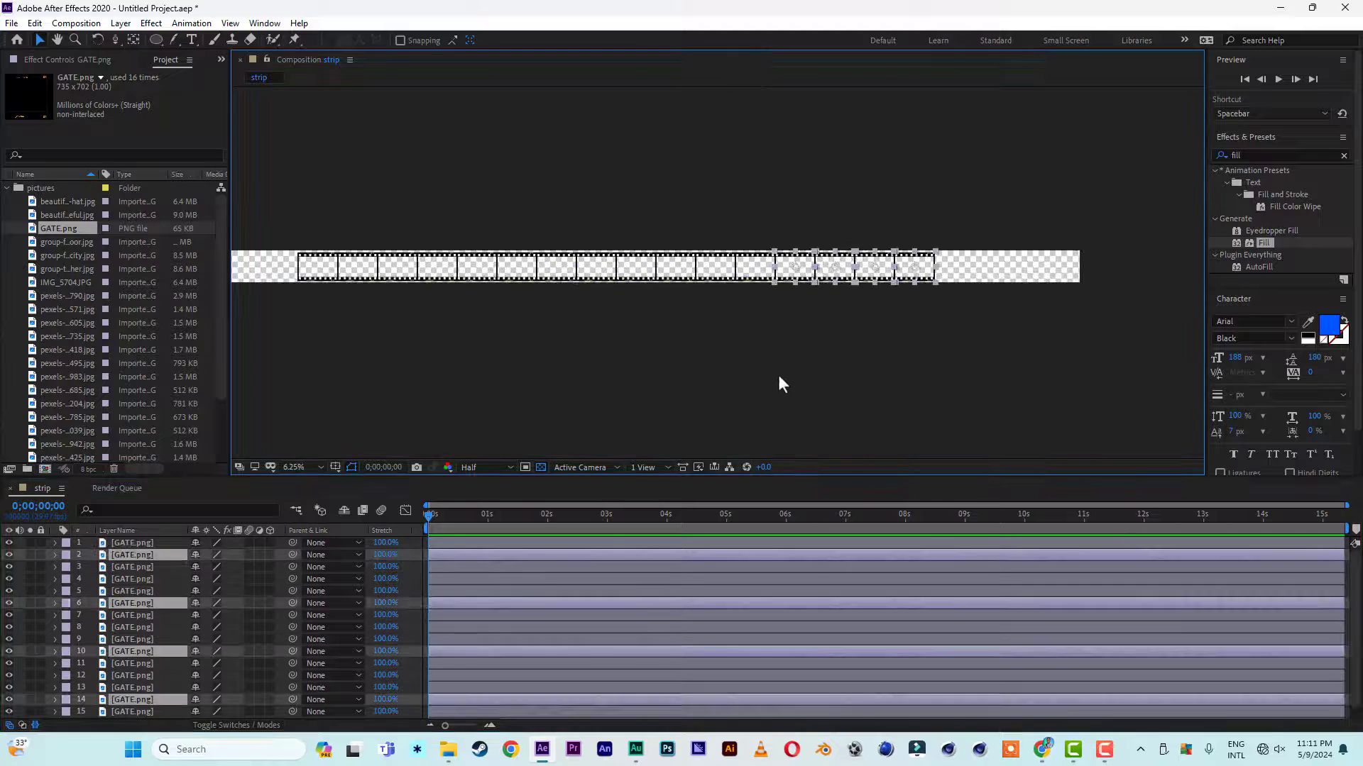
key("ctrl+d")
scroll(1006, 270, "down", 1)
key("shift+Right")
key("shift+Right")
key("shift+Right")
key("shift+Right")
key("shift+Right")
key("shift+Right")
key("shift+Right")
key("shift+Right")
key("shift+Right")
key("shift+Right")
key("shift+Right")
key("shift+Right")
key("shift+Right")
key("shift+Right")
scroll(1007, 270, "up", 2)
key("shift+Right")
key("shift+Right")
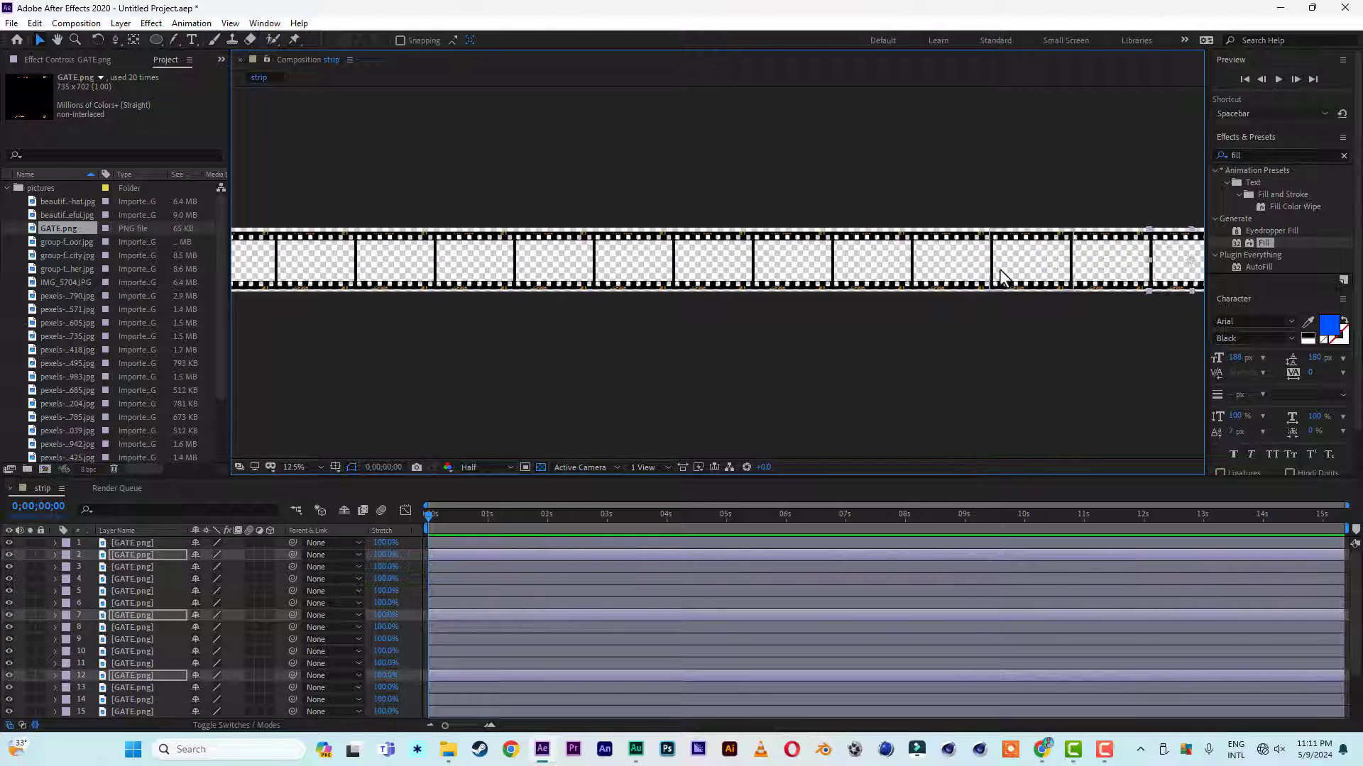
Duplicate the three film frames at the strip's left end and move the copies left to extend the strip edge to edge
scroll(997, 273, "down", 2)
left_click_drag(474, 231, 556, 316)
key("ctrl+d")
key("shift+Left")
key("shift+Left")
key("shift+Left")
key("shift+Left")
key("shift+Left")
key("shift+Left")
key("shift+Left")
key("shift+Left")
key("shift+Left")
key("shift+Left")
key("shift+Left")
key("shift+Left")
key("shift+Left")
scroll(715, 273, "up", 1)
key("shift+Left")
scroll(516, 274, "up", 1)
left_click(416, 311)
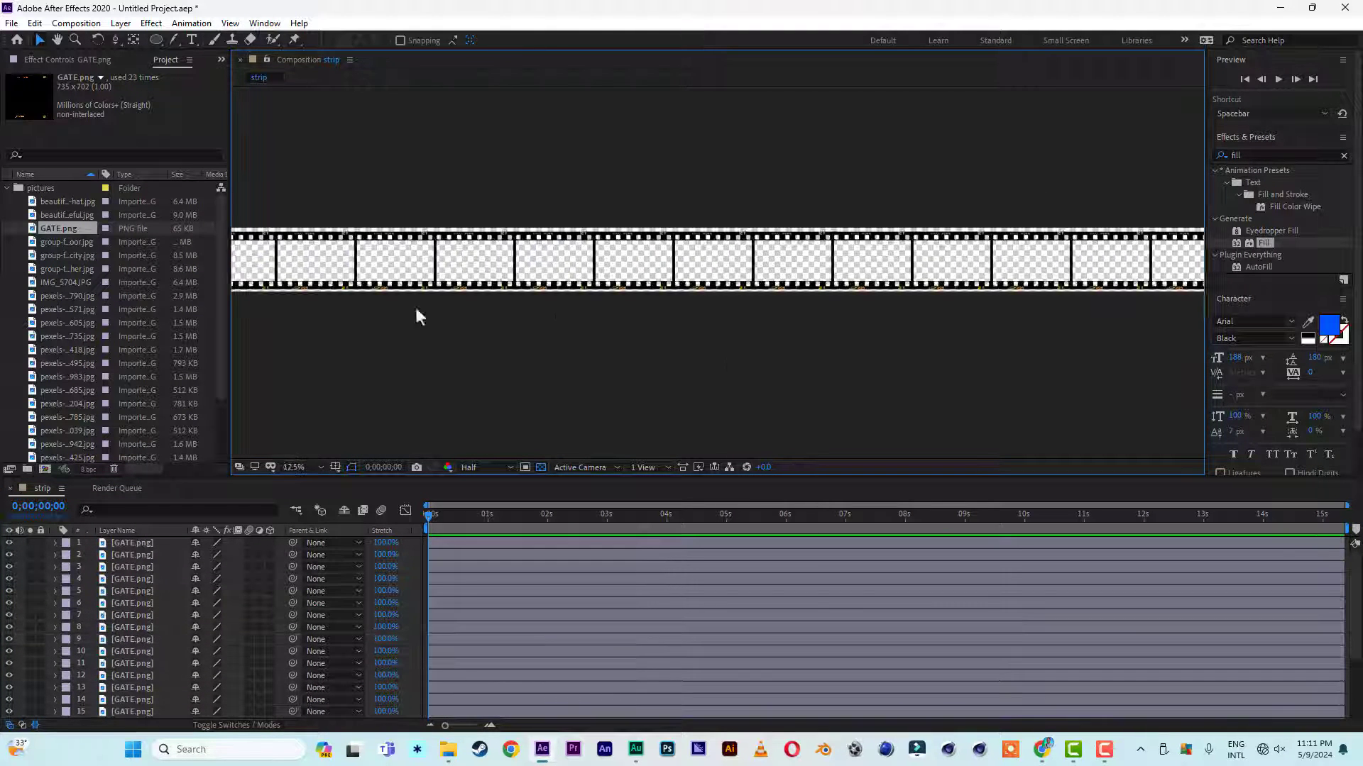
left_click_drag(415, 310, 414, 339)
Create a new composition named picture 1 with a size of 1920 × 1080 px
left_click(61, 91)
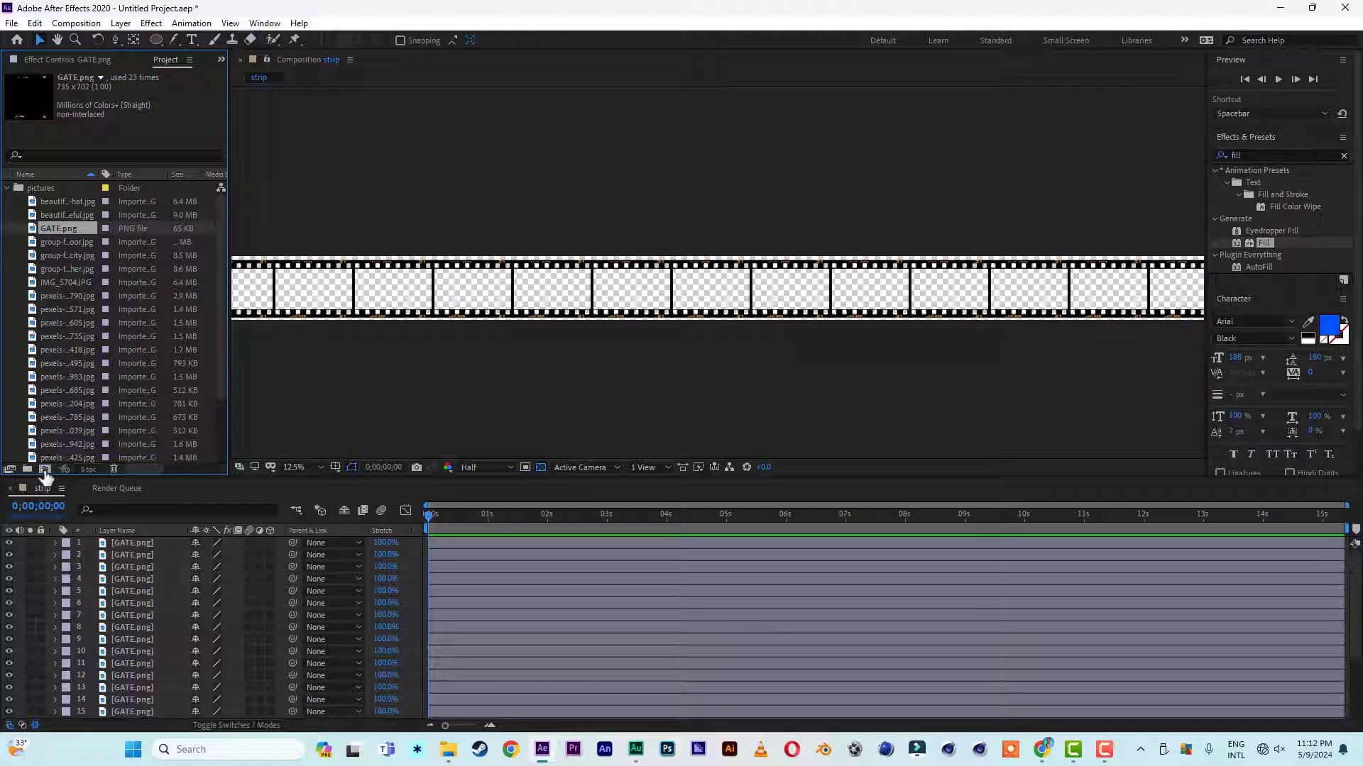
left_click(45, 470)
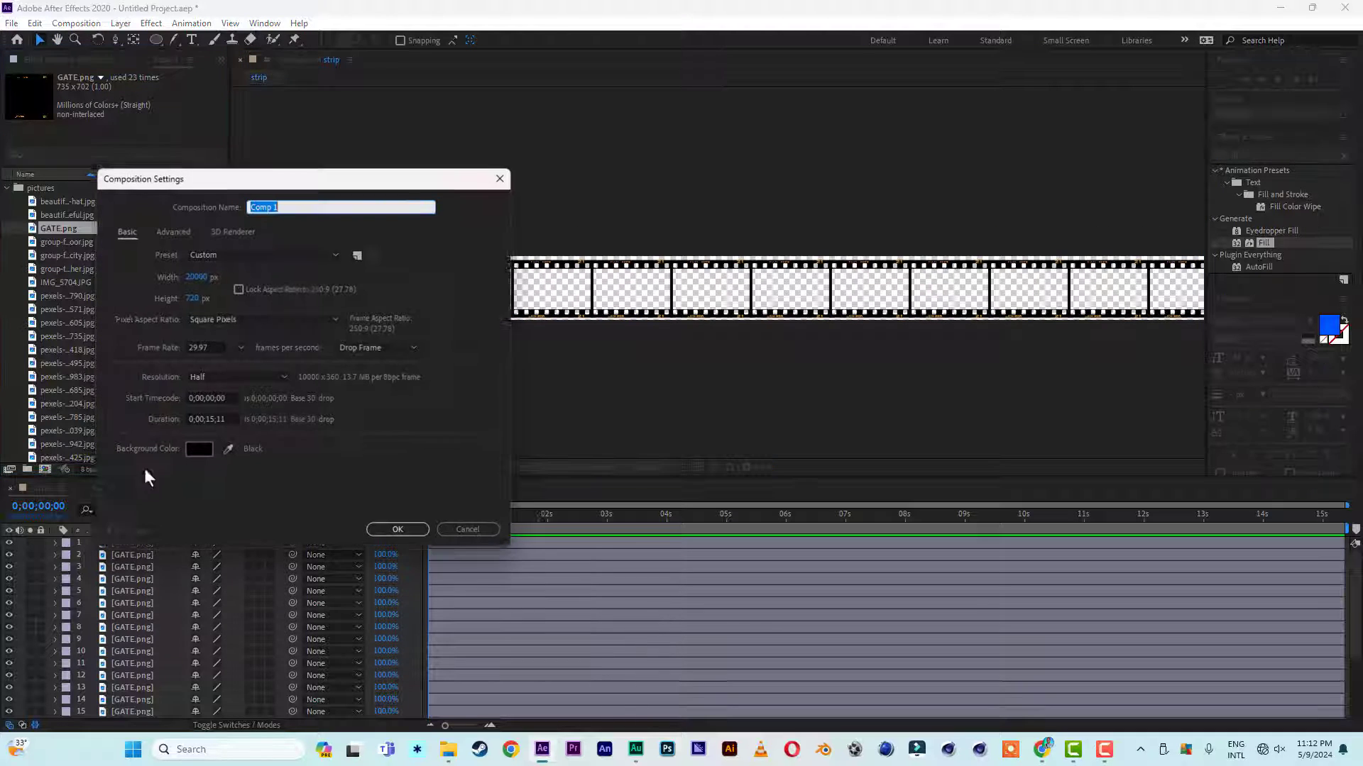
left_click(198, 277)
type("4")
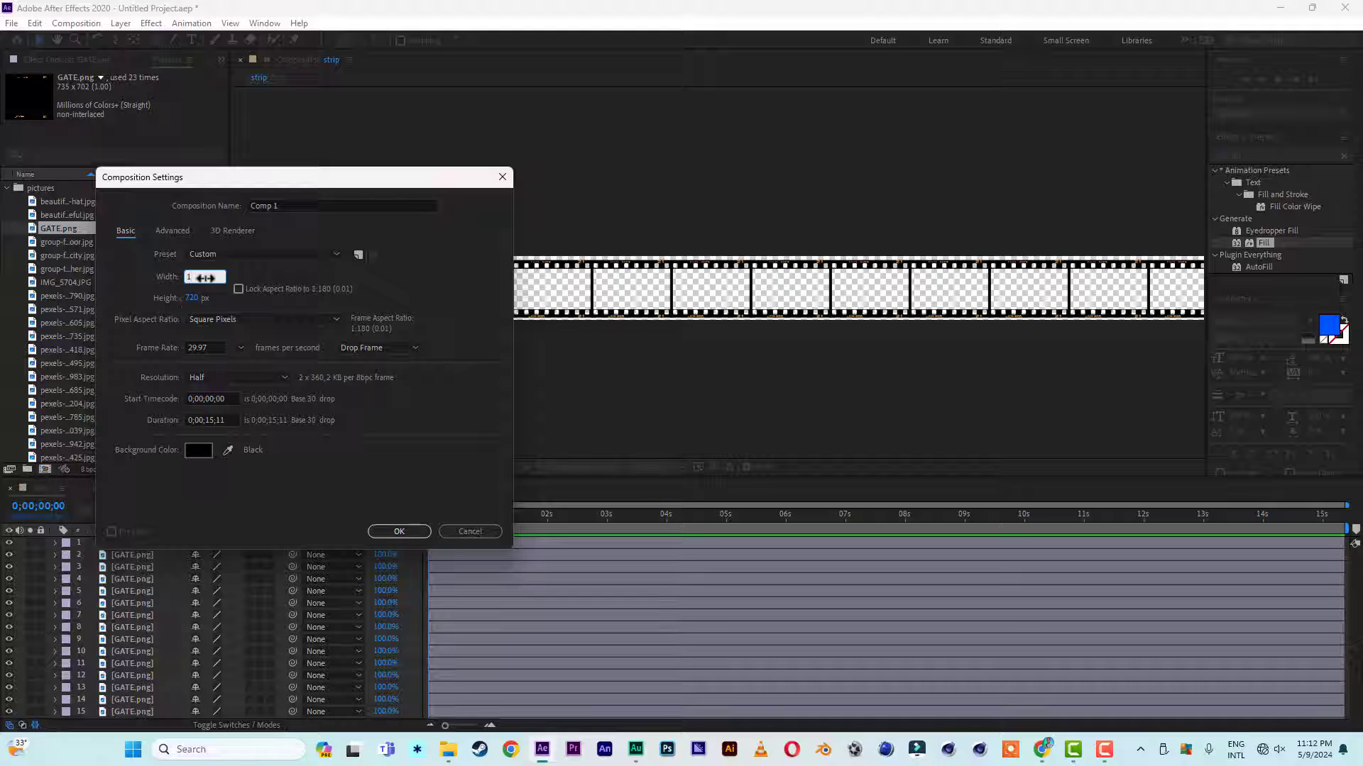
type("920")
key("Tab")
type("1080")
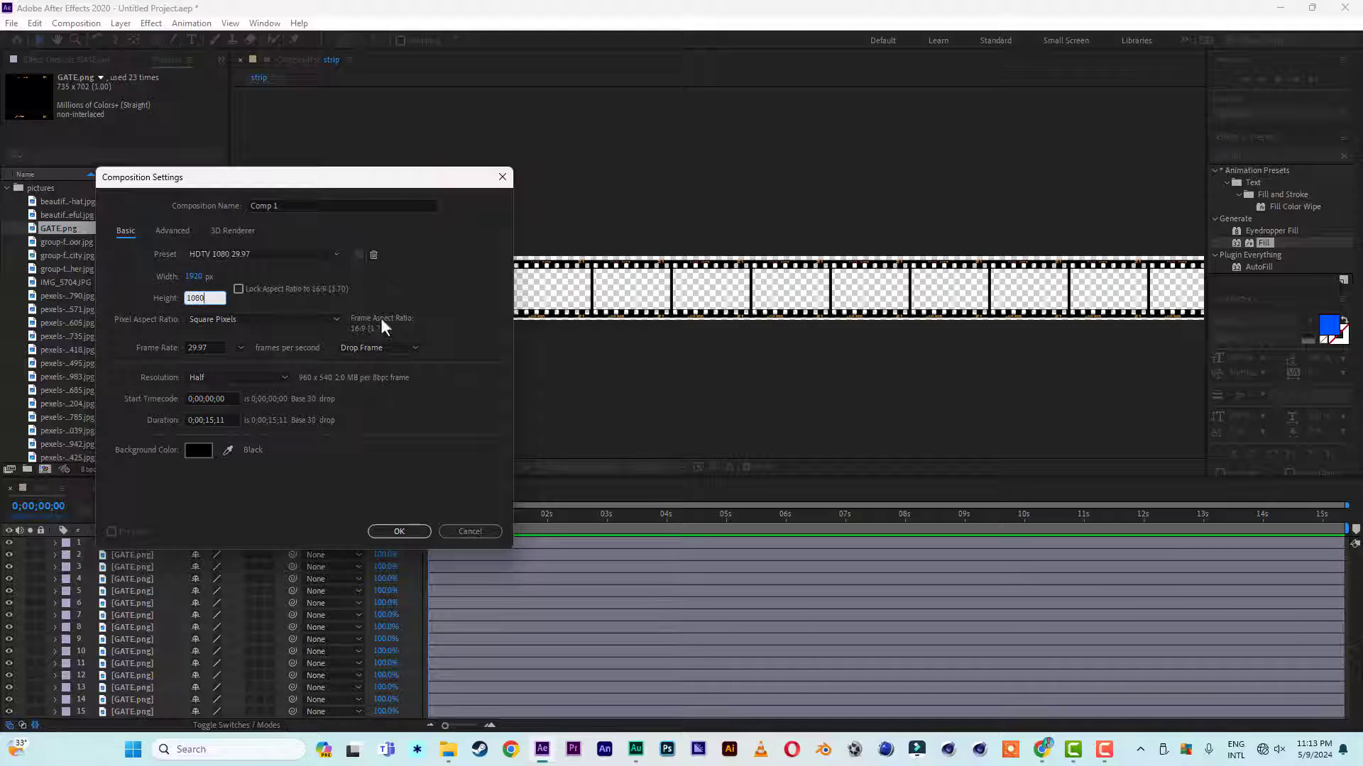
left_click(302, 205)
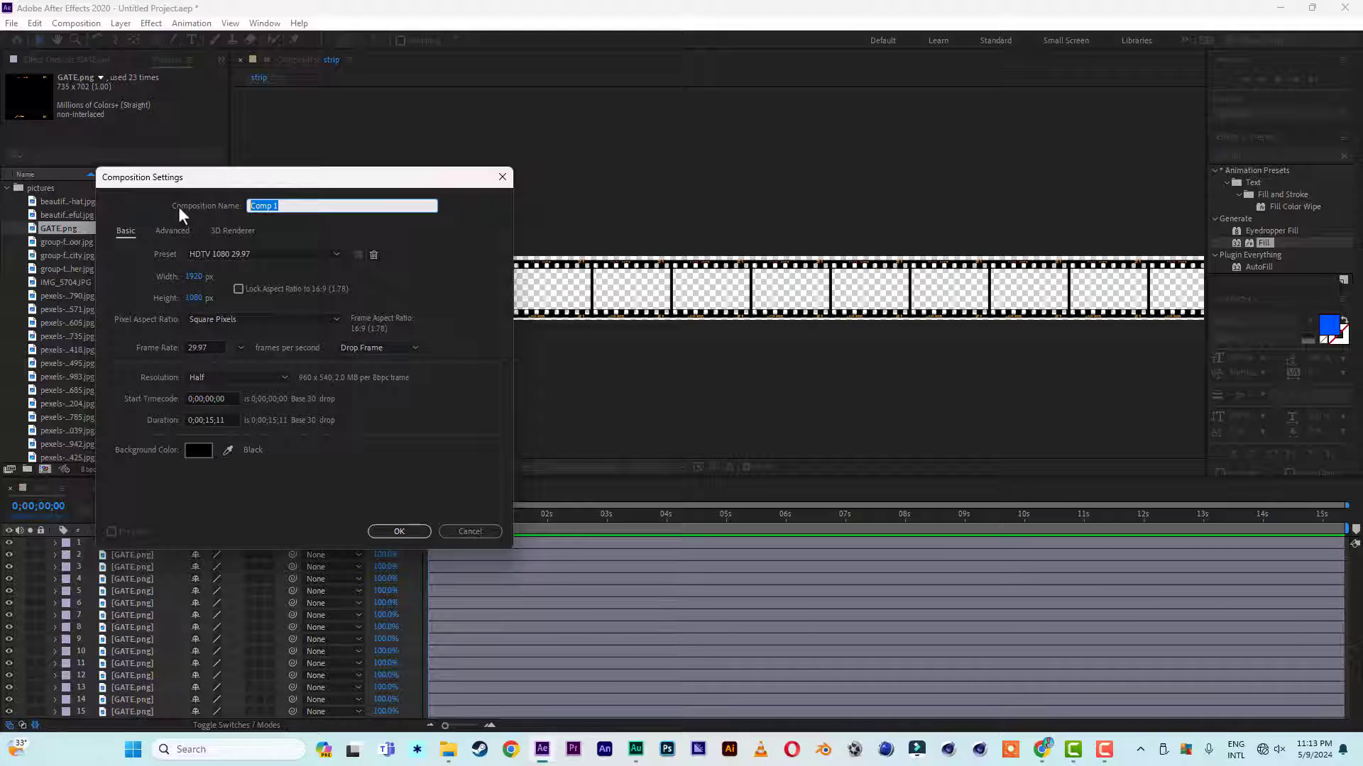
type("picture 1")
left_click(395, 531)
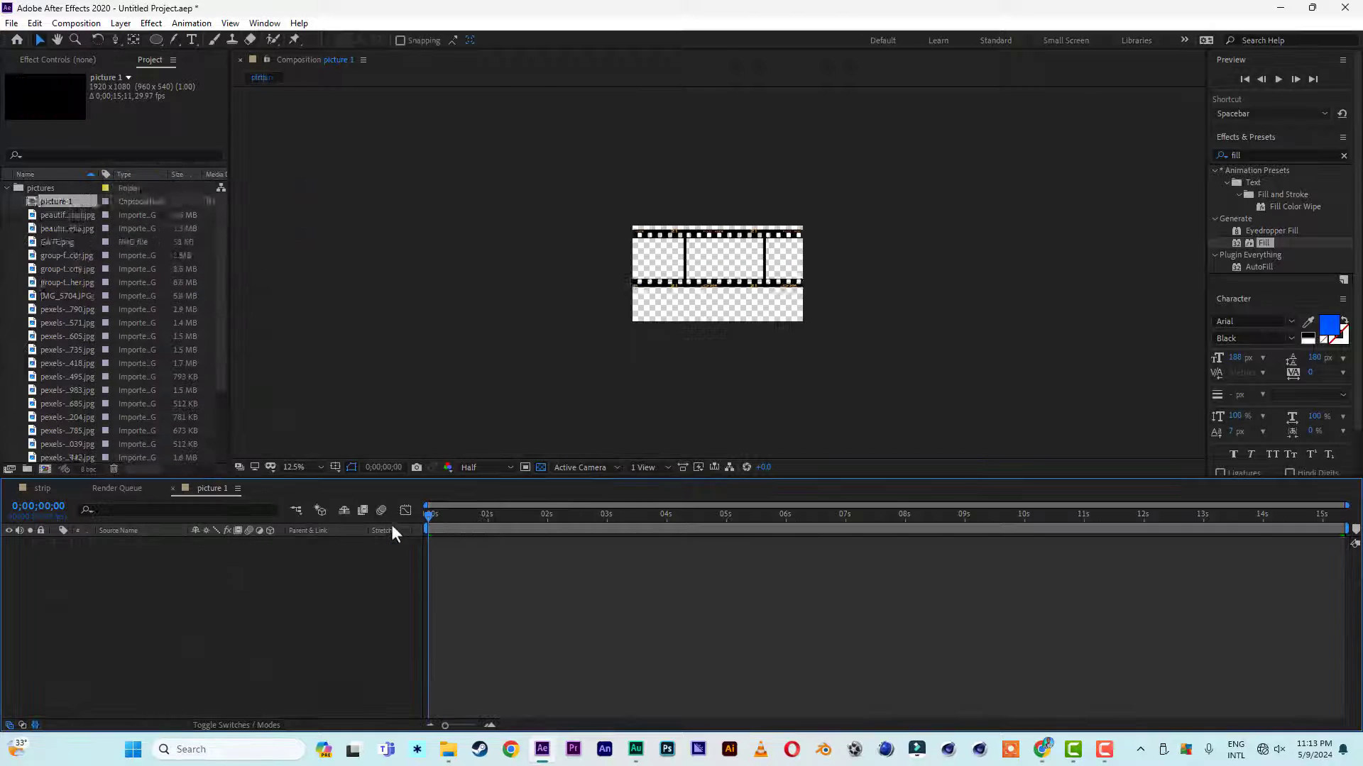
Add the suit-hat.jpg picture to the picture 1 composition and scale it to 48% to fill the frame
key("period")
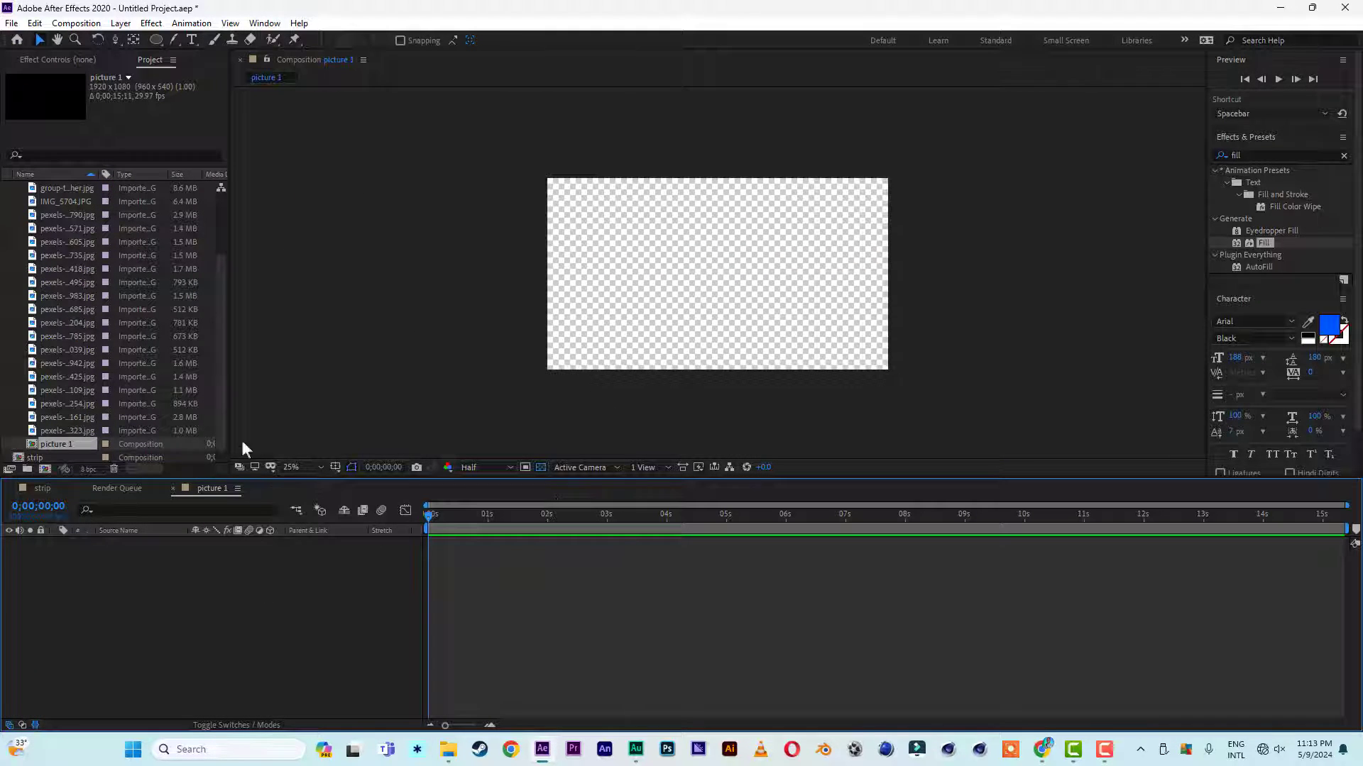
left_click_drag(223, 348, 216, 244)
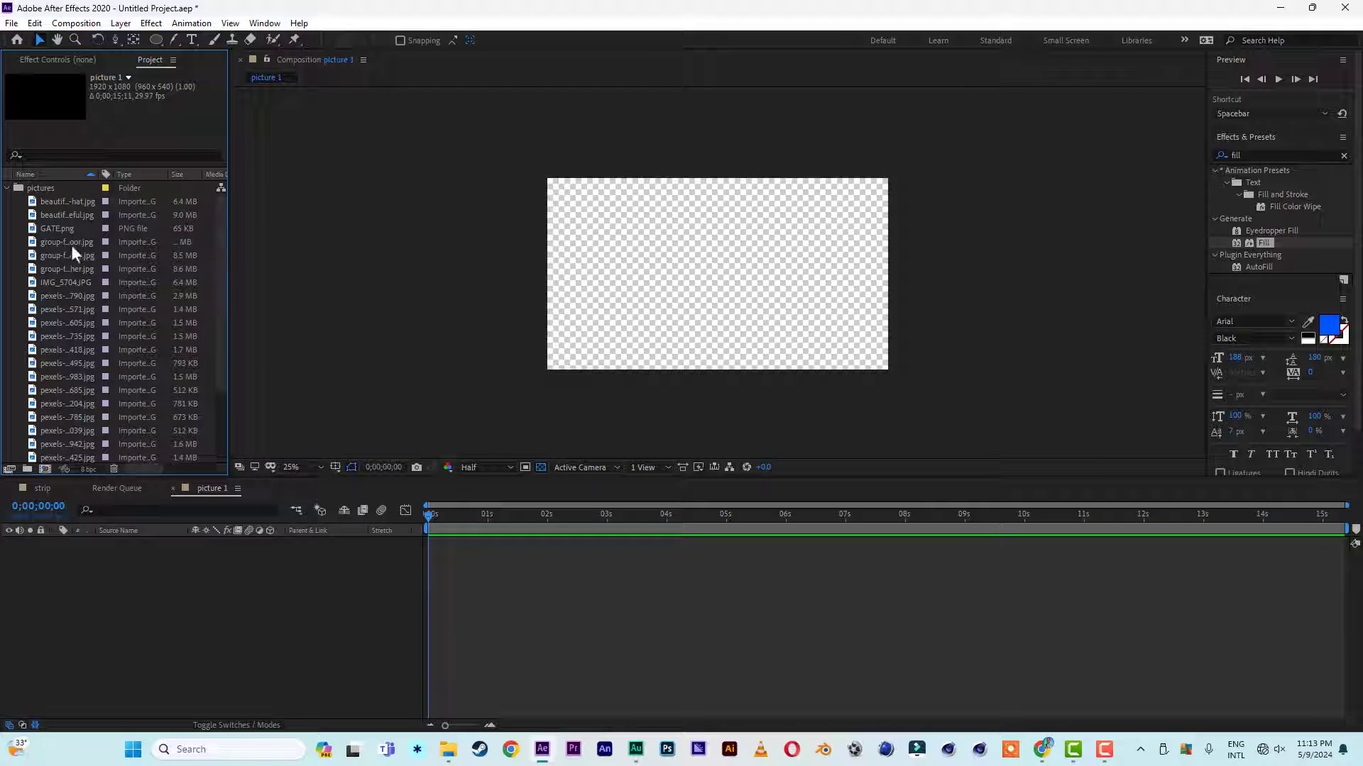
left_click(57, 202)
left_click_drag(58, 202, 198, 625)
key("s")
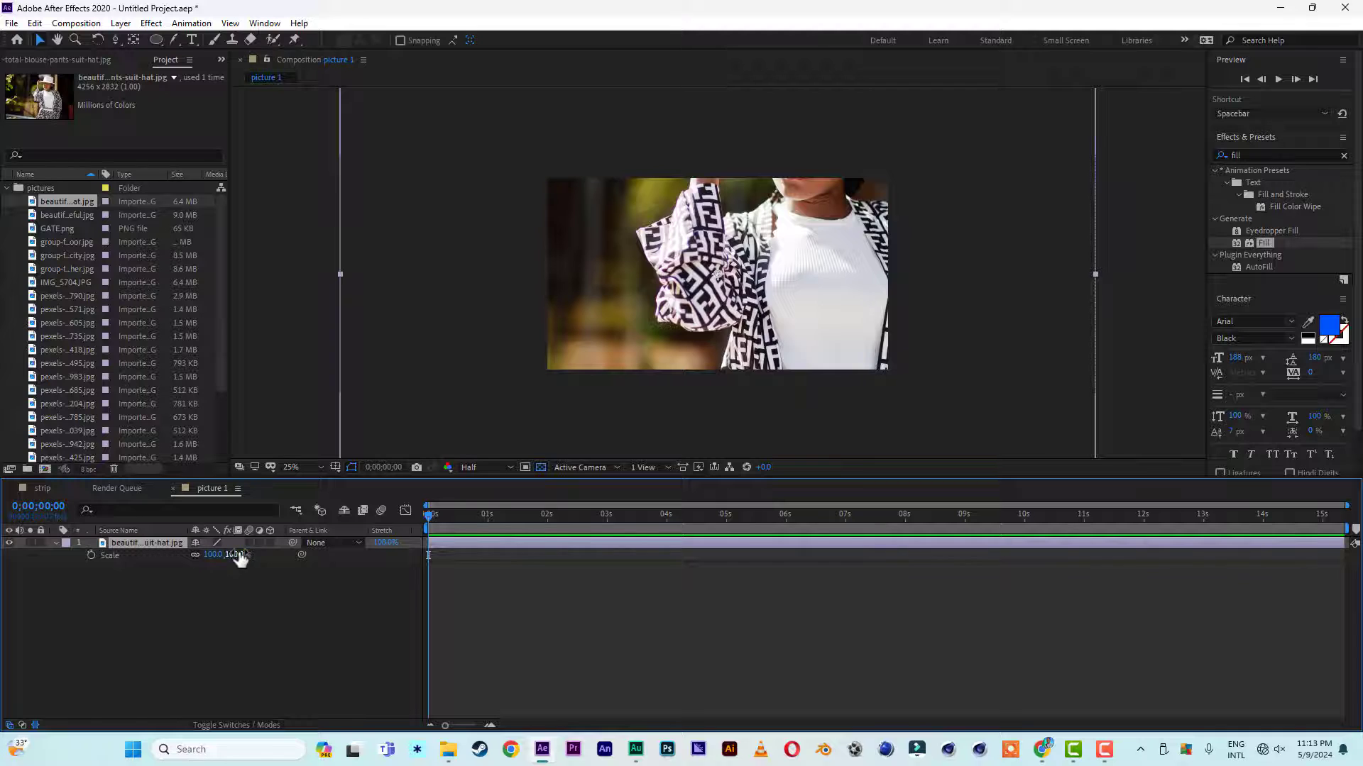
left_click_drag(240, 559, 210, 557)
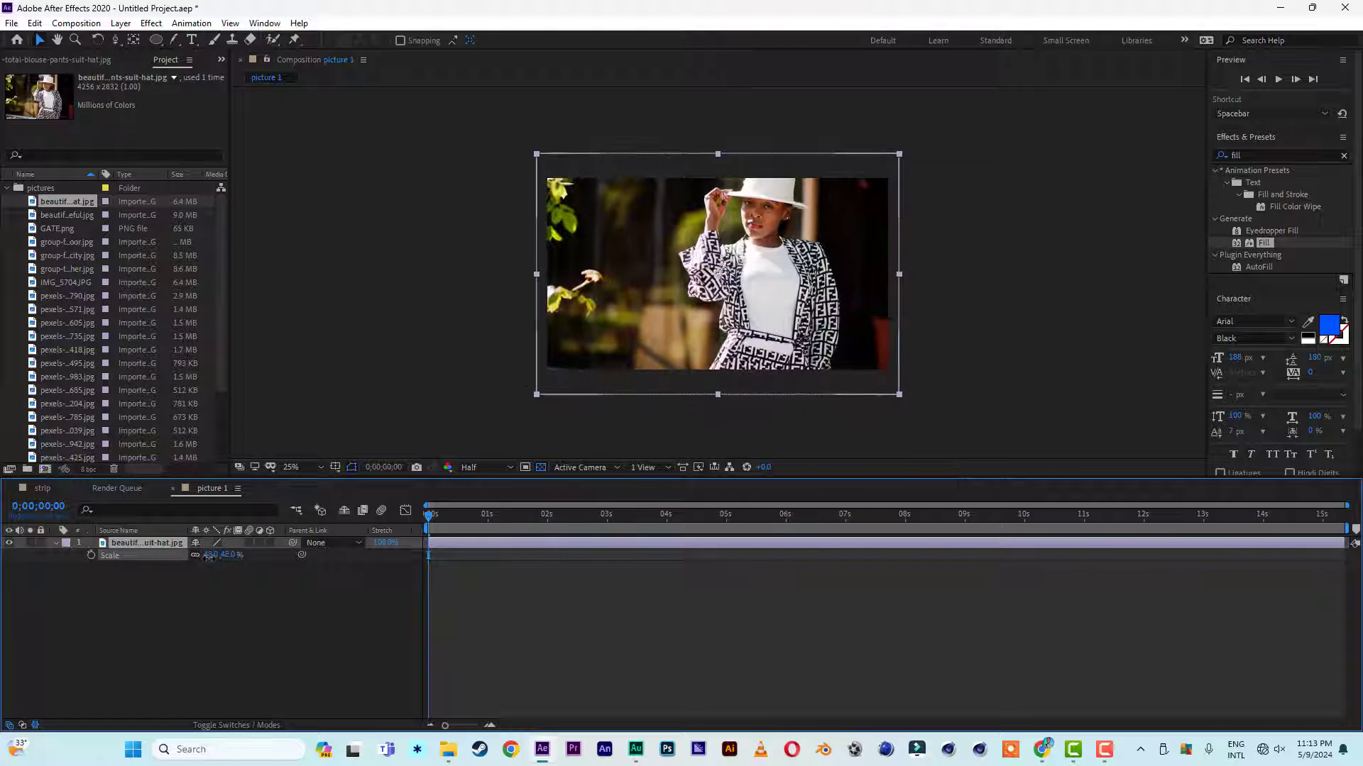
left_click(211, 642)
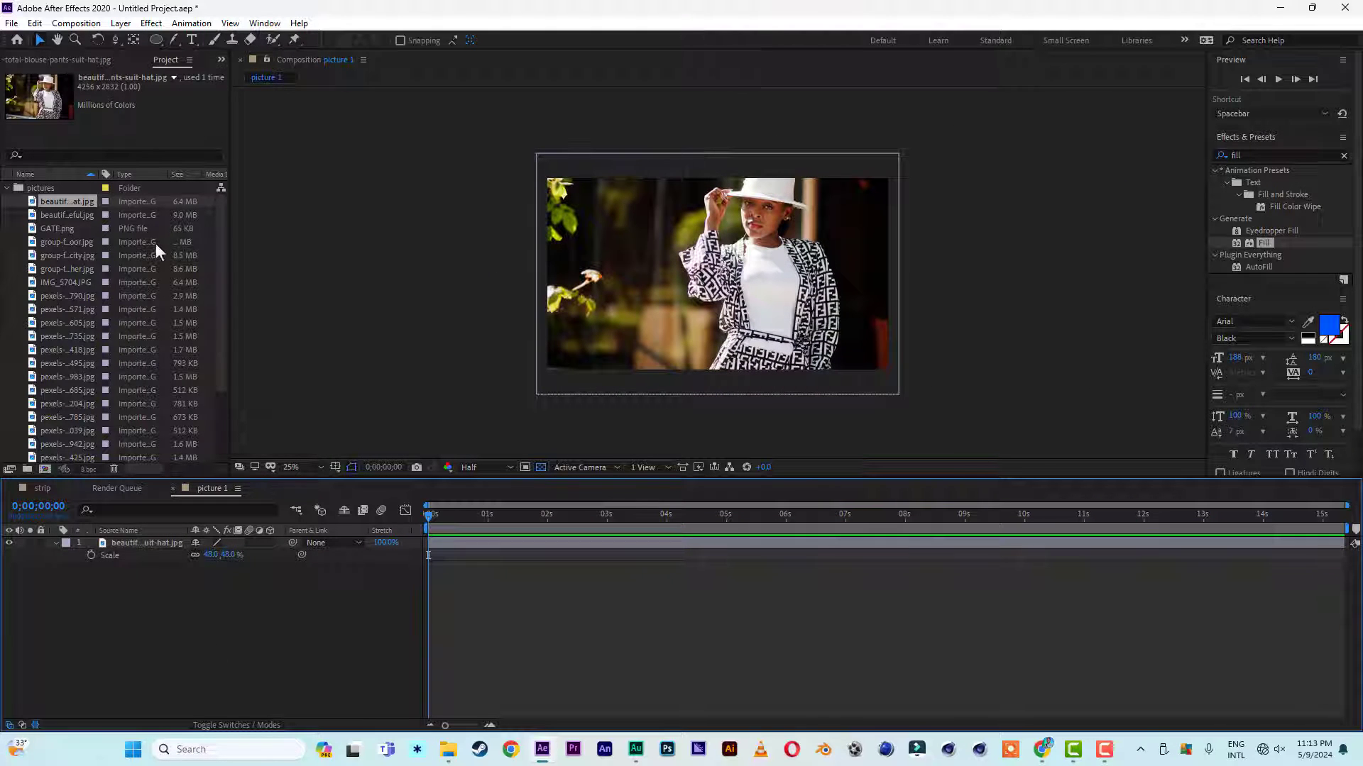
Create a project folder named picture comp and move the picture 1 composition into it
left_click(8, 188)
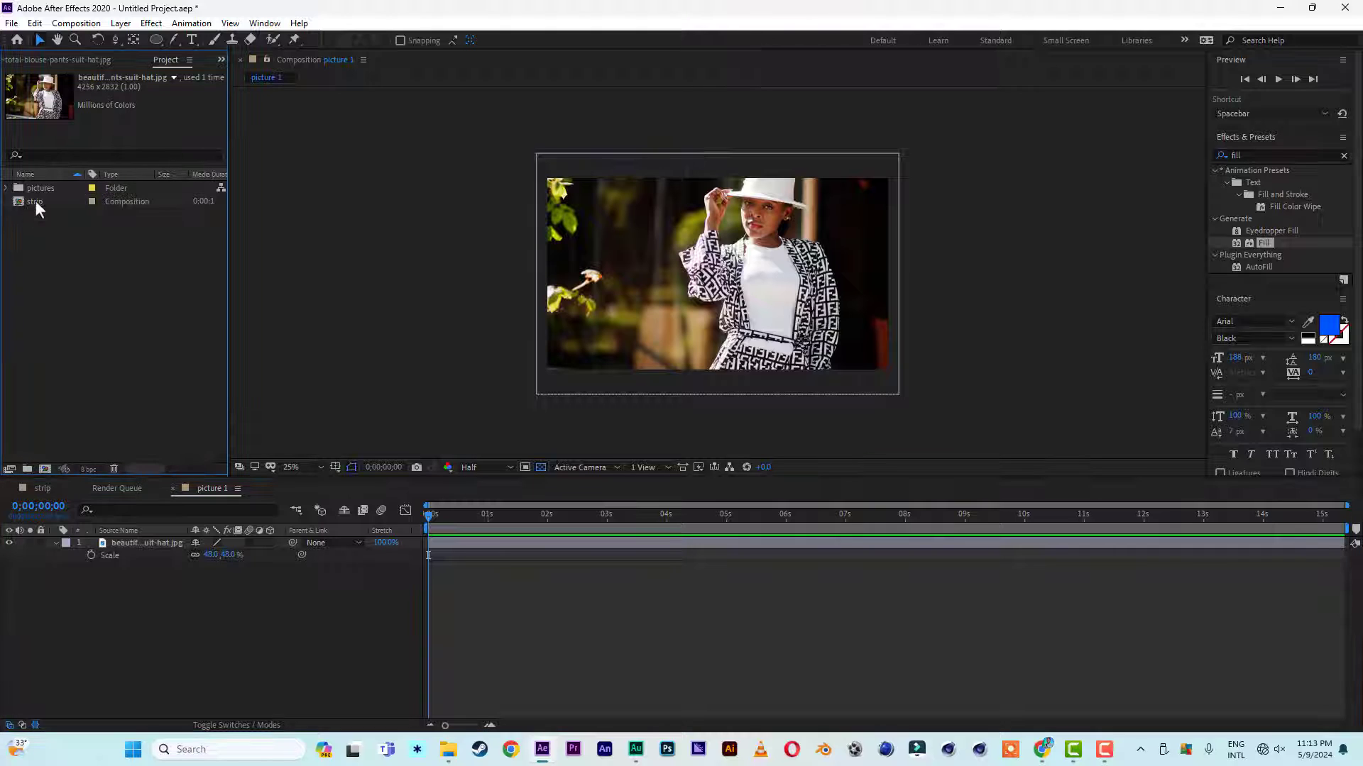
left_click(8, 189)
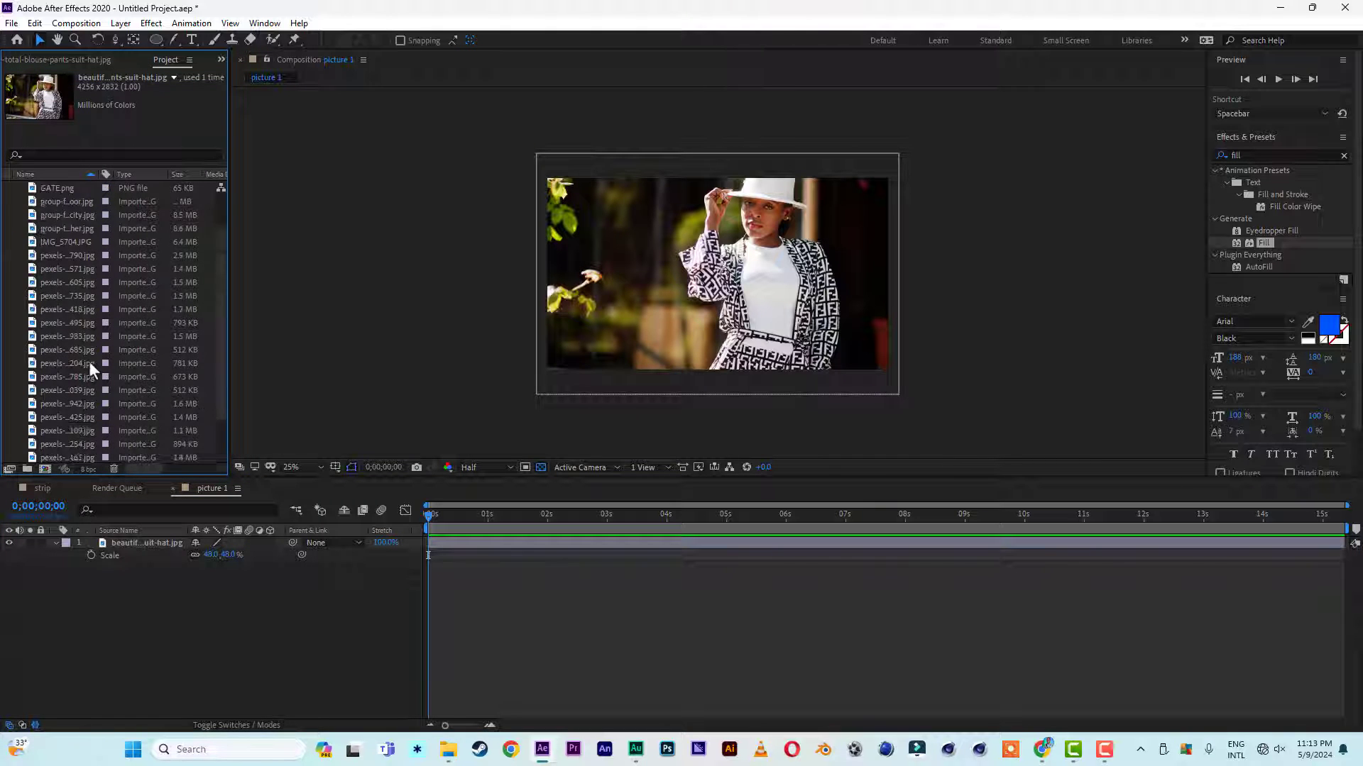
scroll(88, 361, "down", 2)
scroll(223, 412, "down", 1)
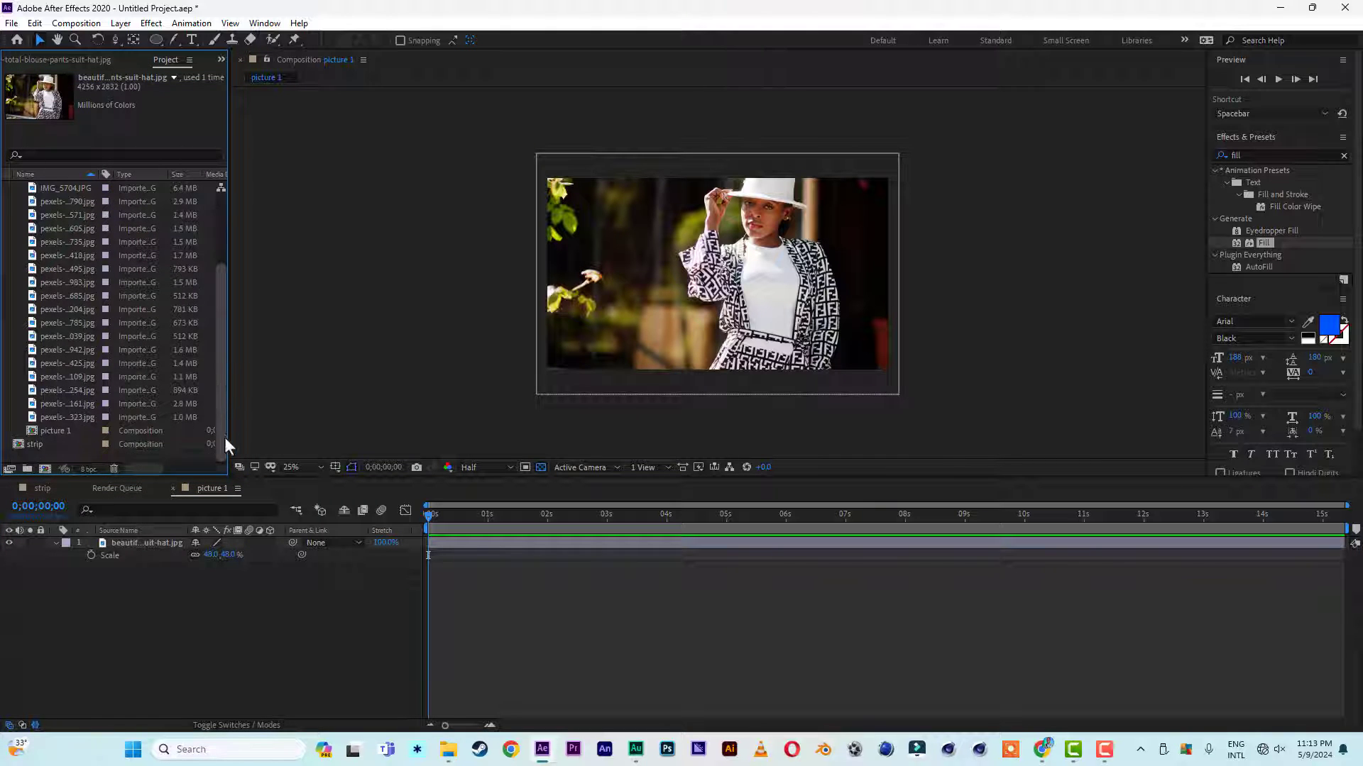
left_click(27, 469)
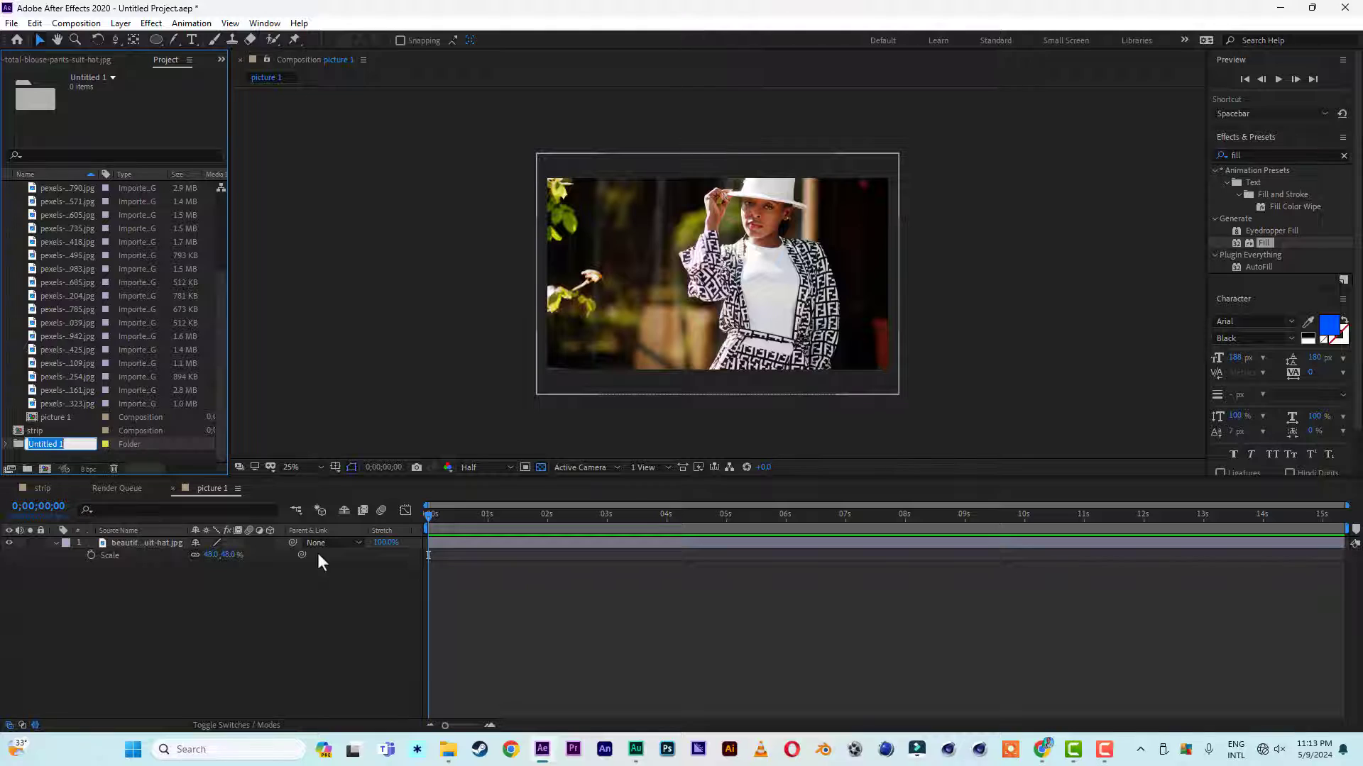
type("picture comp")
key("Return")
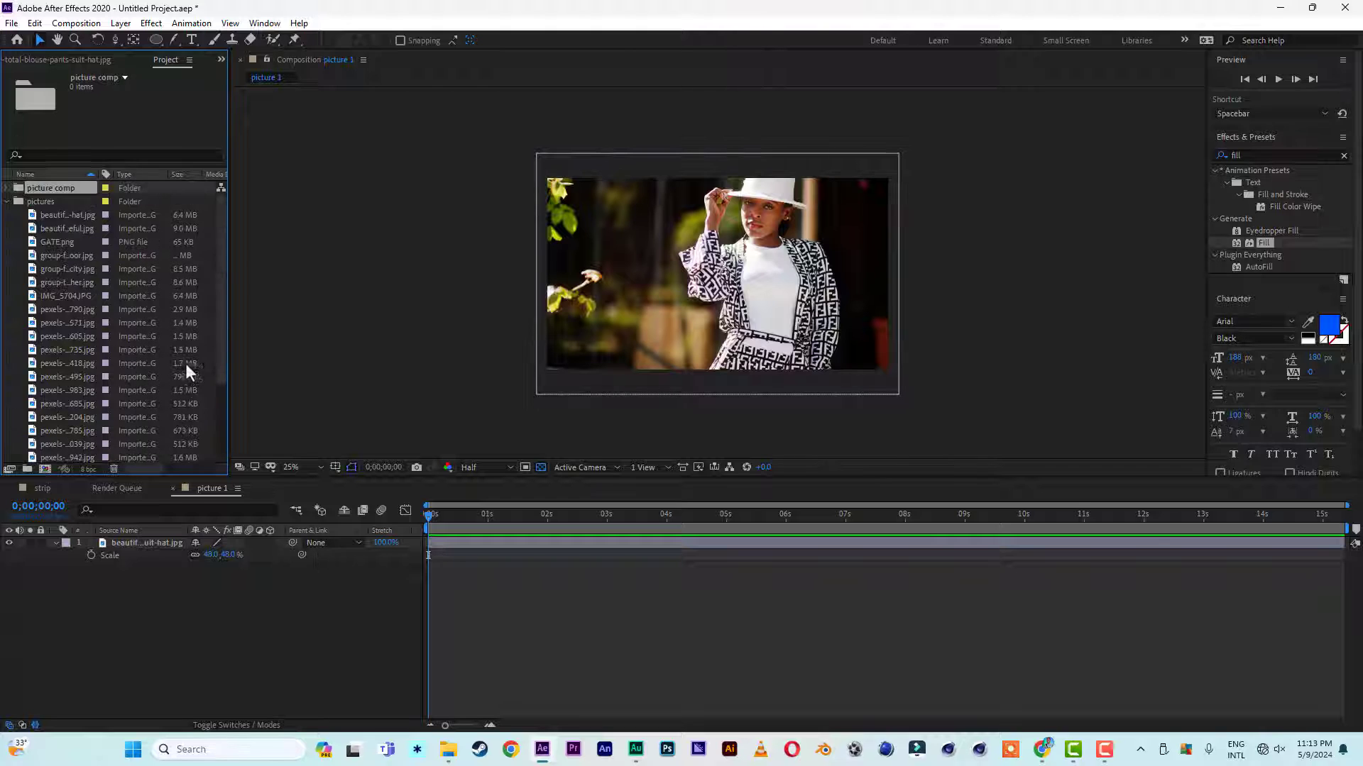
left_click_drag(224, 372, 224, 467)
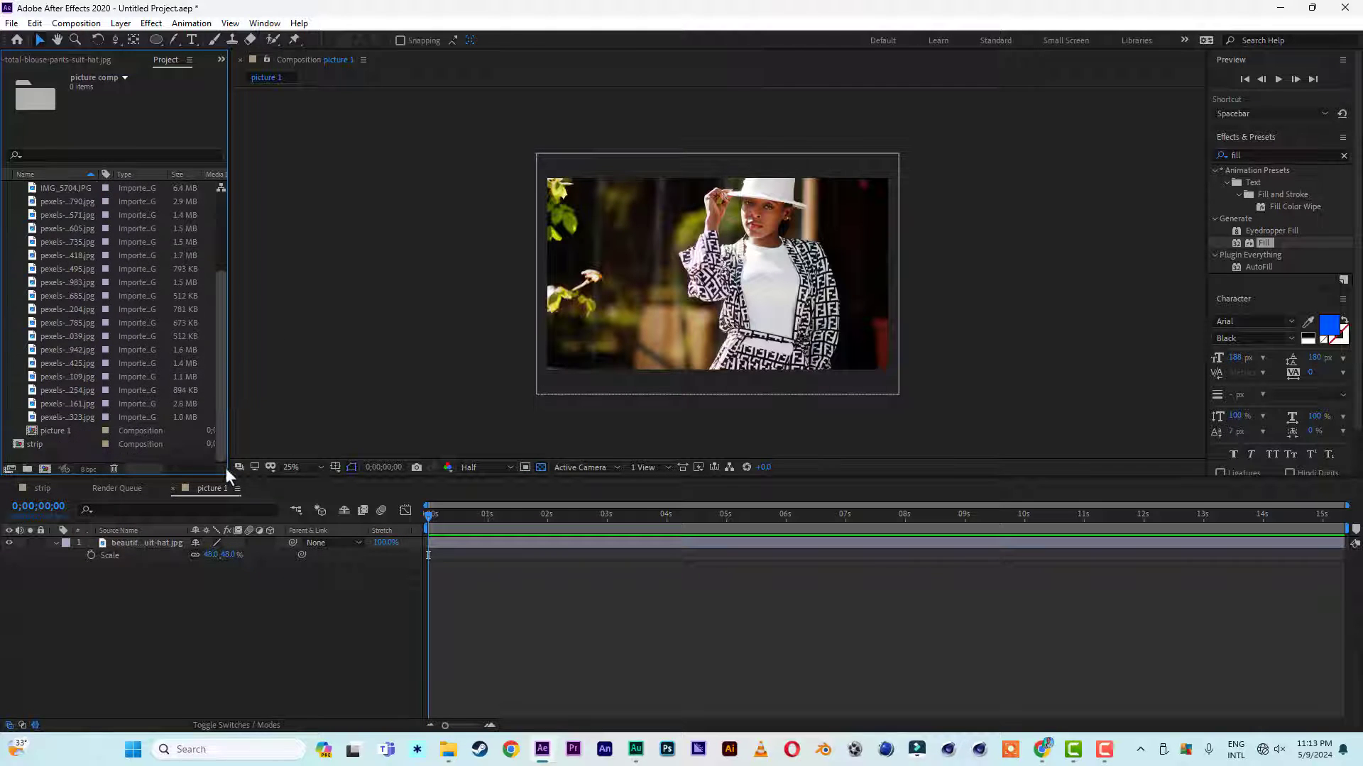
left_click_drag(56, 428, 62, 189)
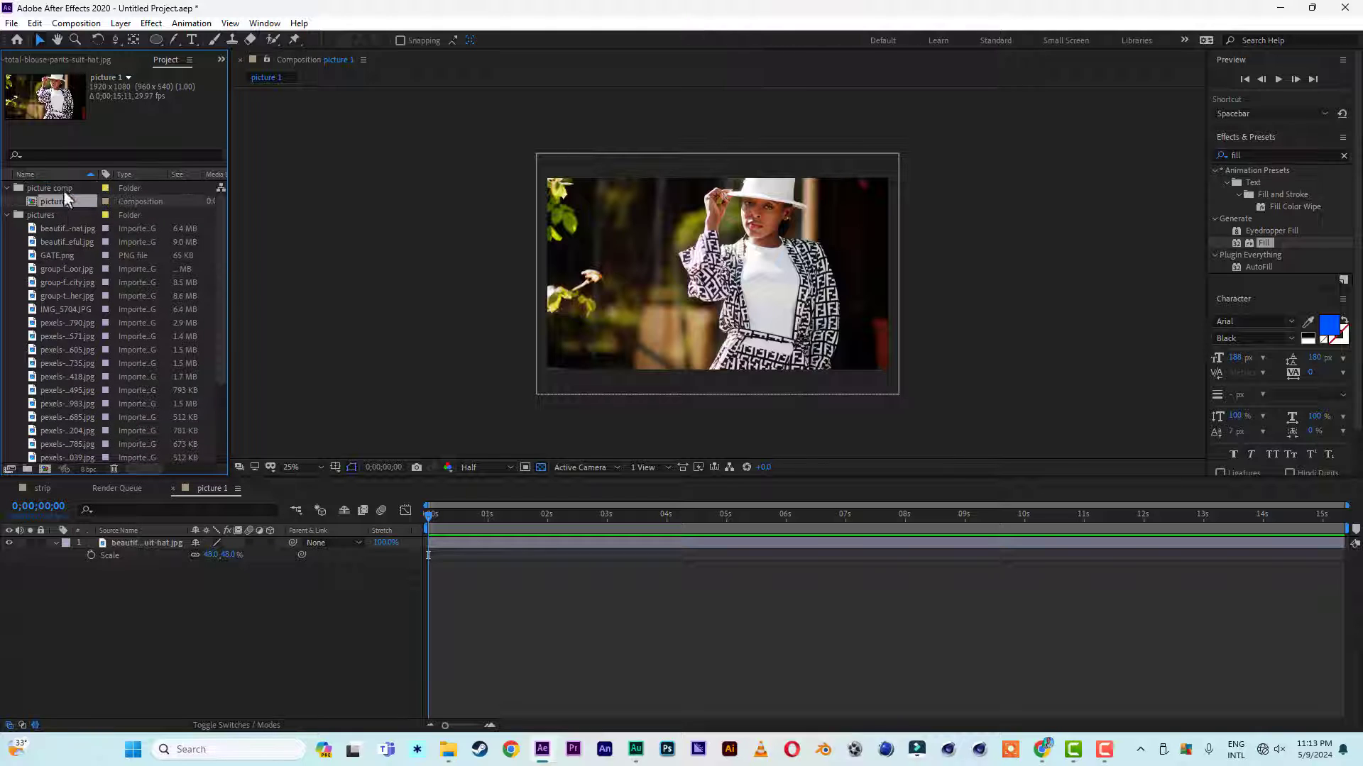
Duplicate the picture 1 composition repeatedly until the picture comp folder holds compositions picture 1 to picture 20
left_click(53, 211)
left_click(53, 202)
key("ctrl+d")
key("ctrl+d")
key("ctrl+d")
key("ctrl+d")
key("ctrl+d")
key("ctrl+d")
key("ctrl+d")
key("ctrl+d")
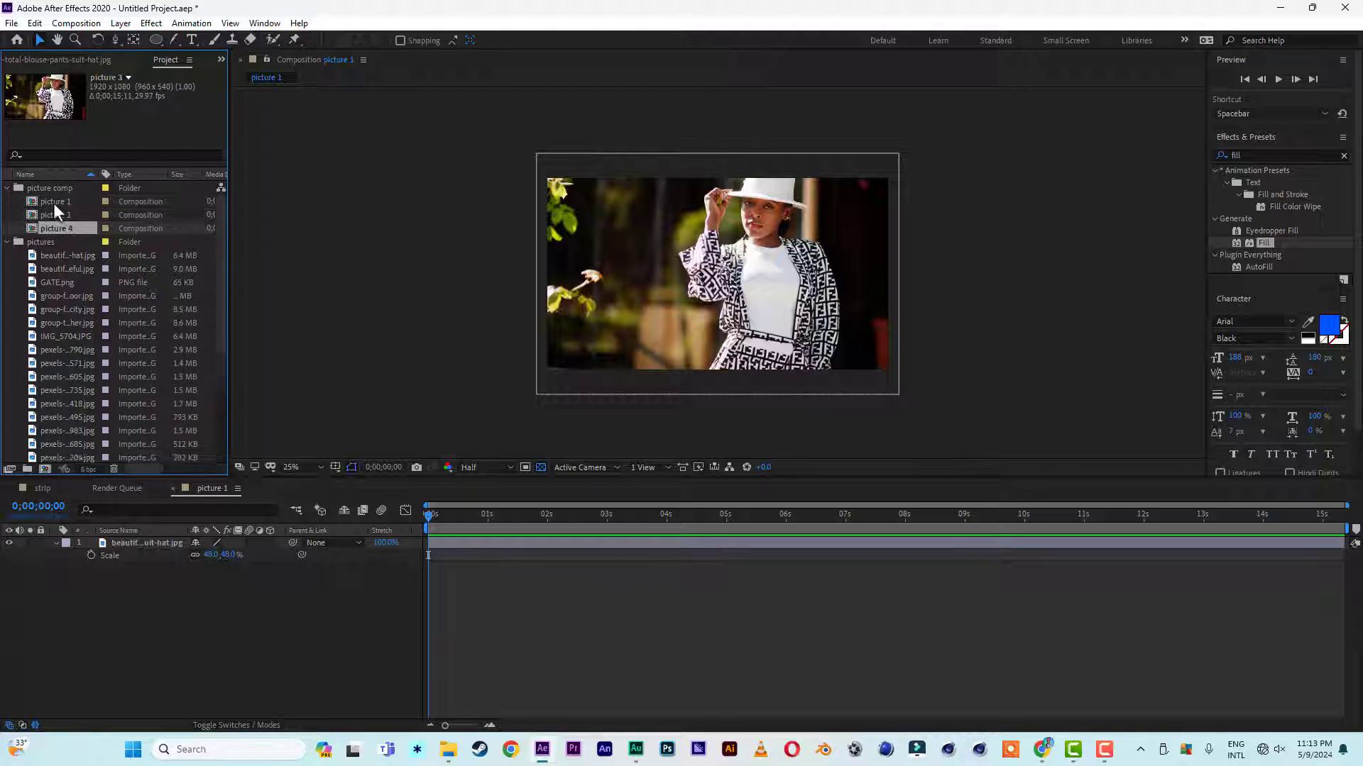
key("ctrl+d")
key("ctrl+d")
key("ctrl+d")
key("ctrl+d")
key("ctrl+d")
key("ctrl+d")
key("ctrl+d")
key("ctrl+d")
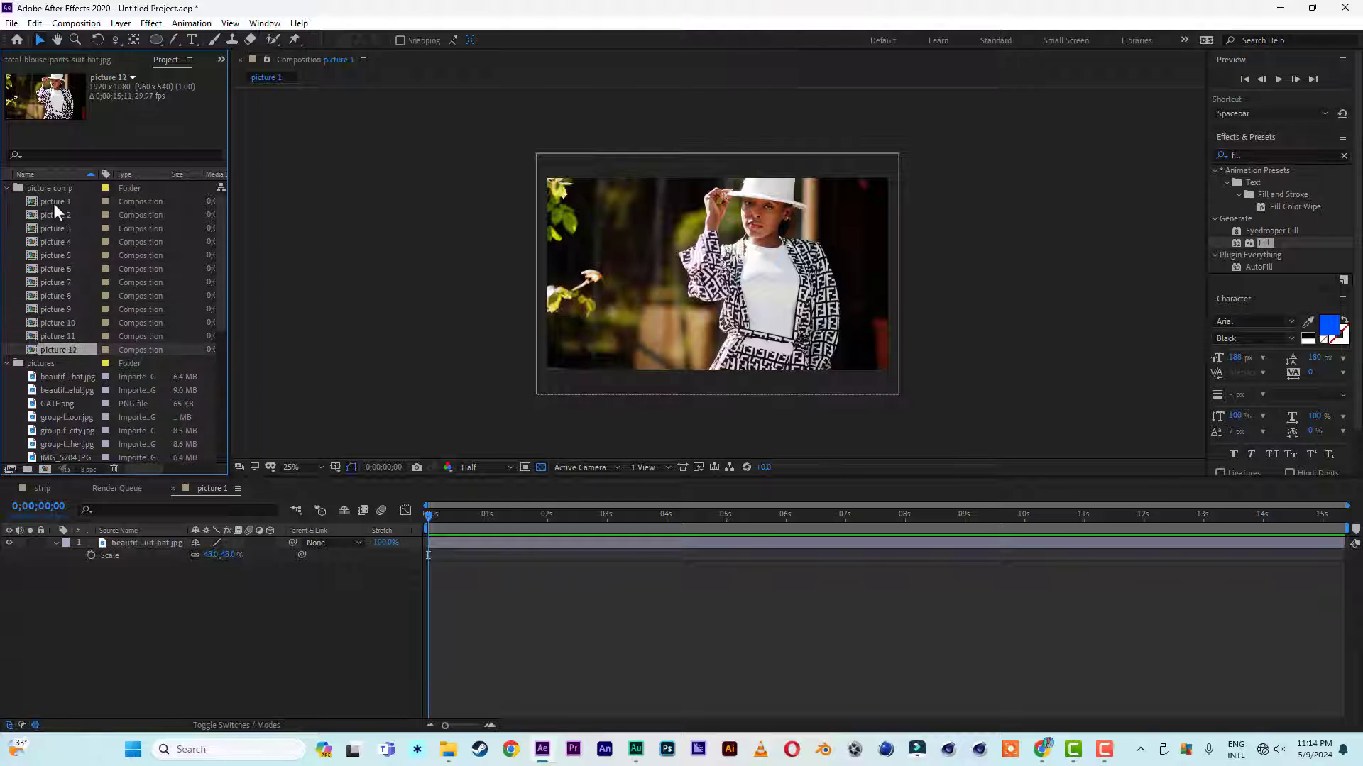
key("ctrl+d")
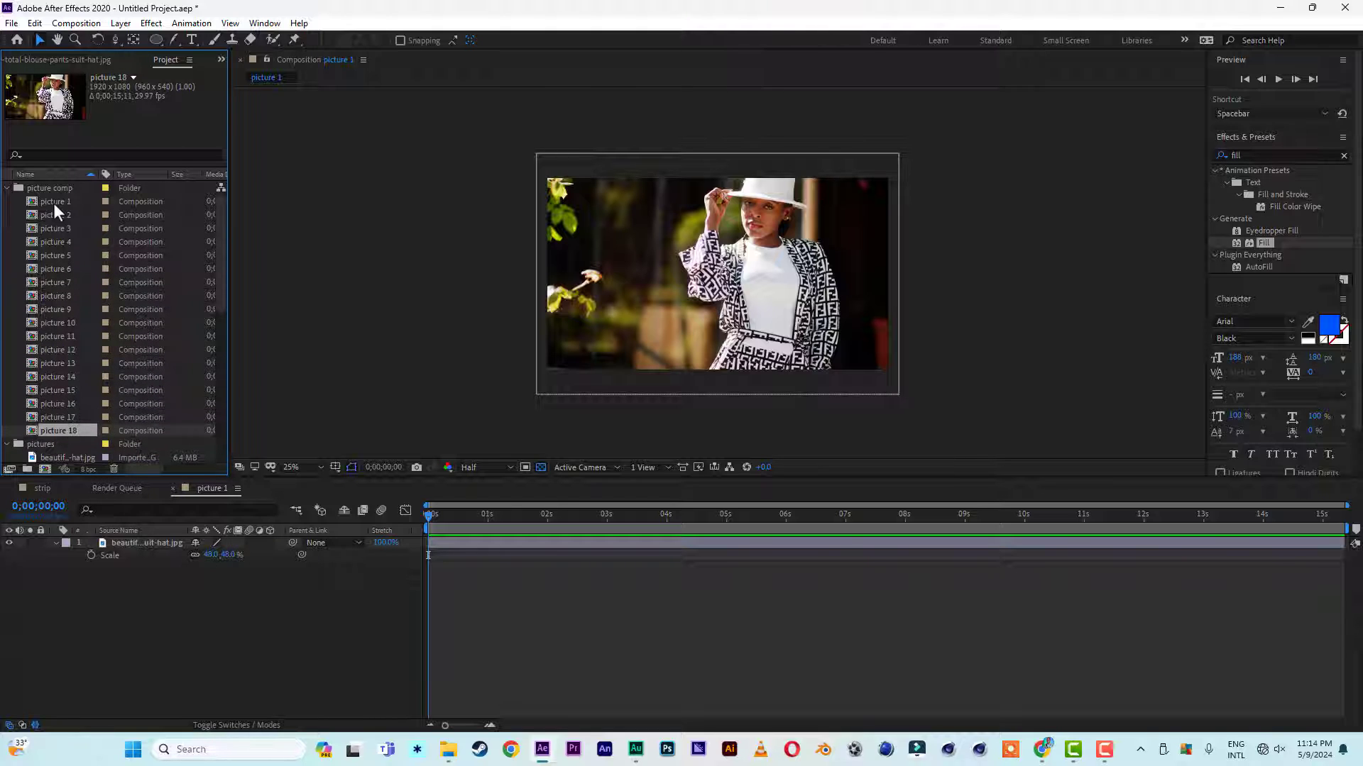
key("ctrl+d")
key("ctrl+d")
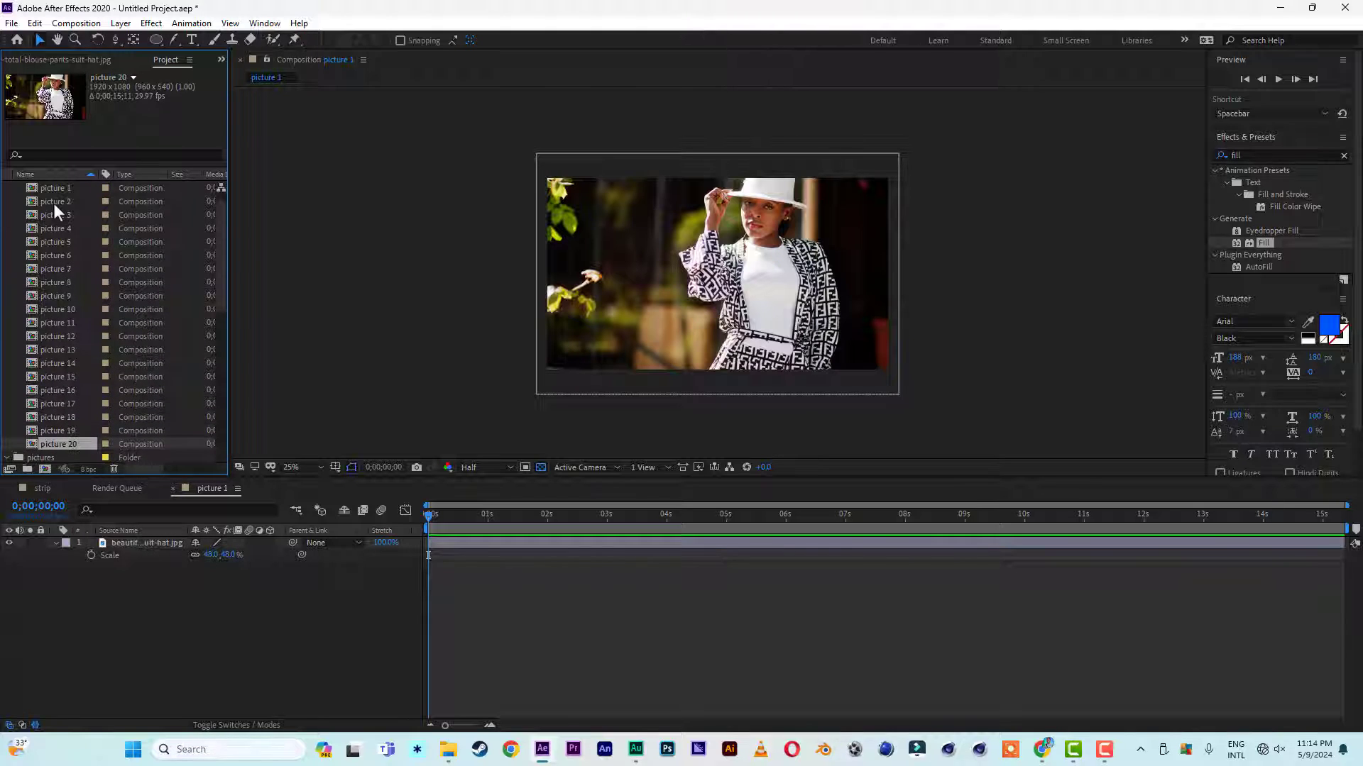
scroll(220, 297, "up", 1)
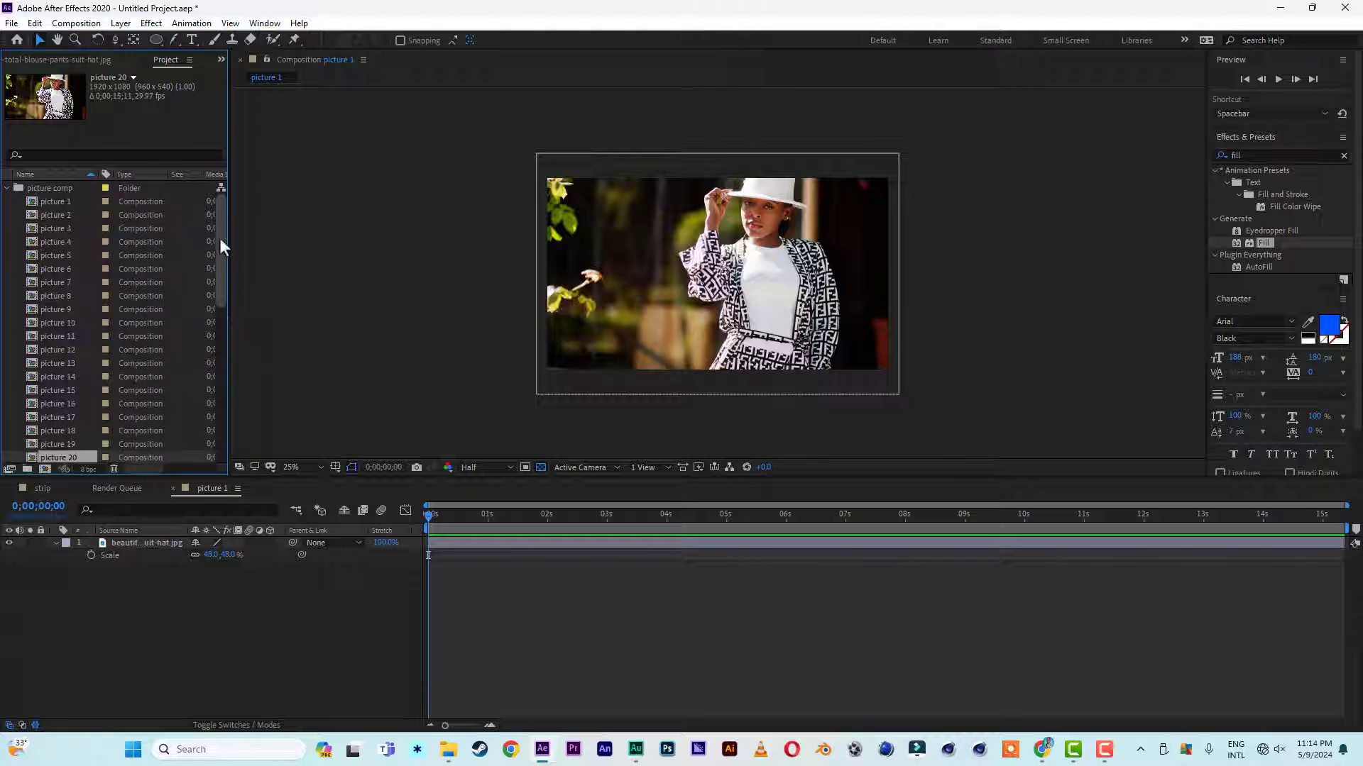
Open the compositions picture 2 through picture 12 in the timeline
double_click(52, 216)
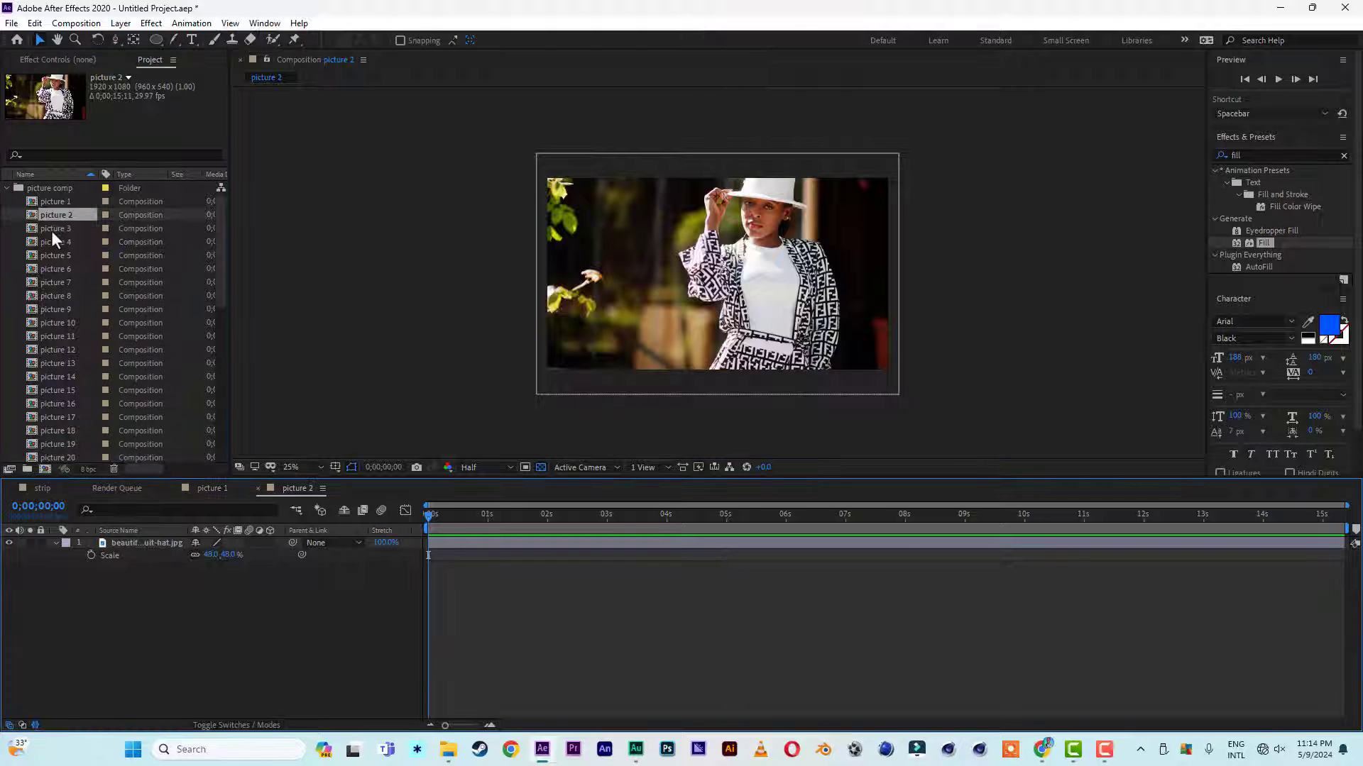
left_click(51, 232)
double_click(51, 231)
double_click(52, 244)
double_click(54, 257)
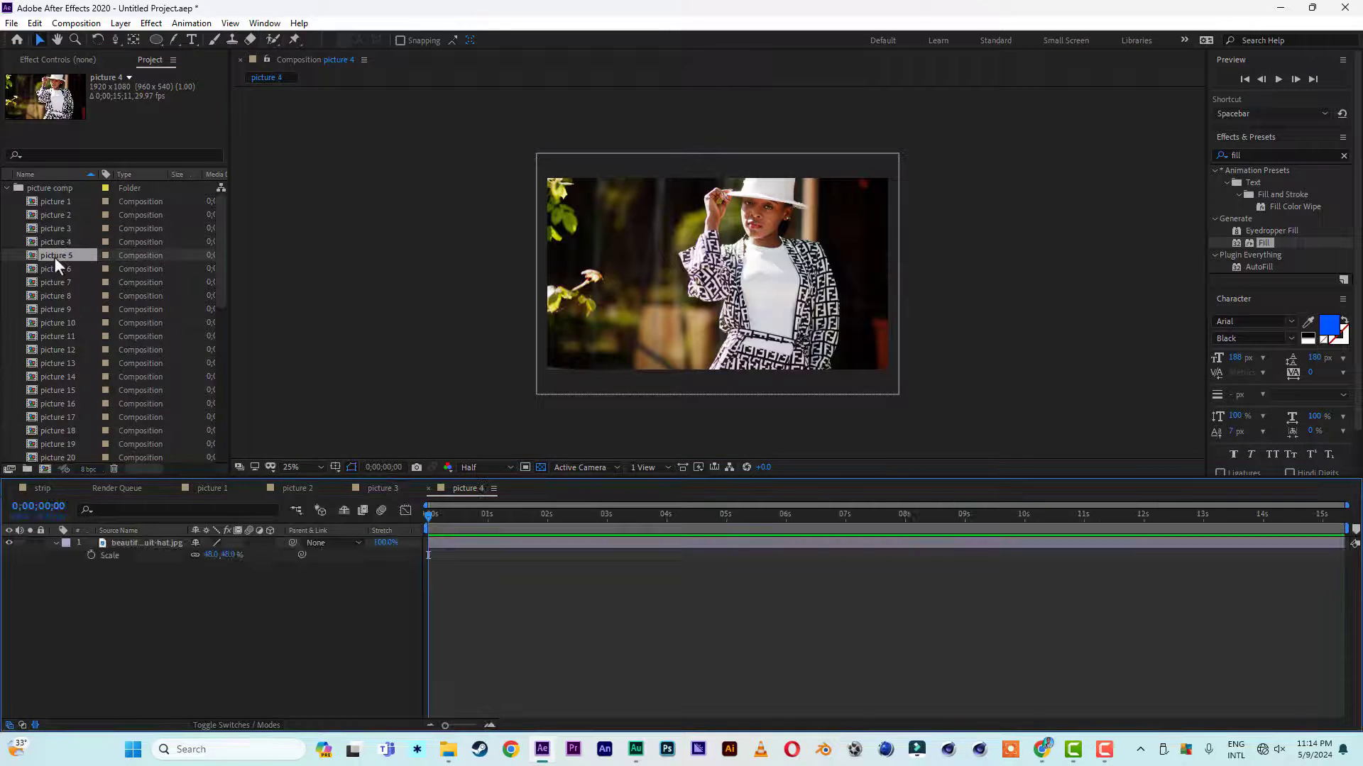
double_click(53, 271)
double_click(54, 282)
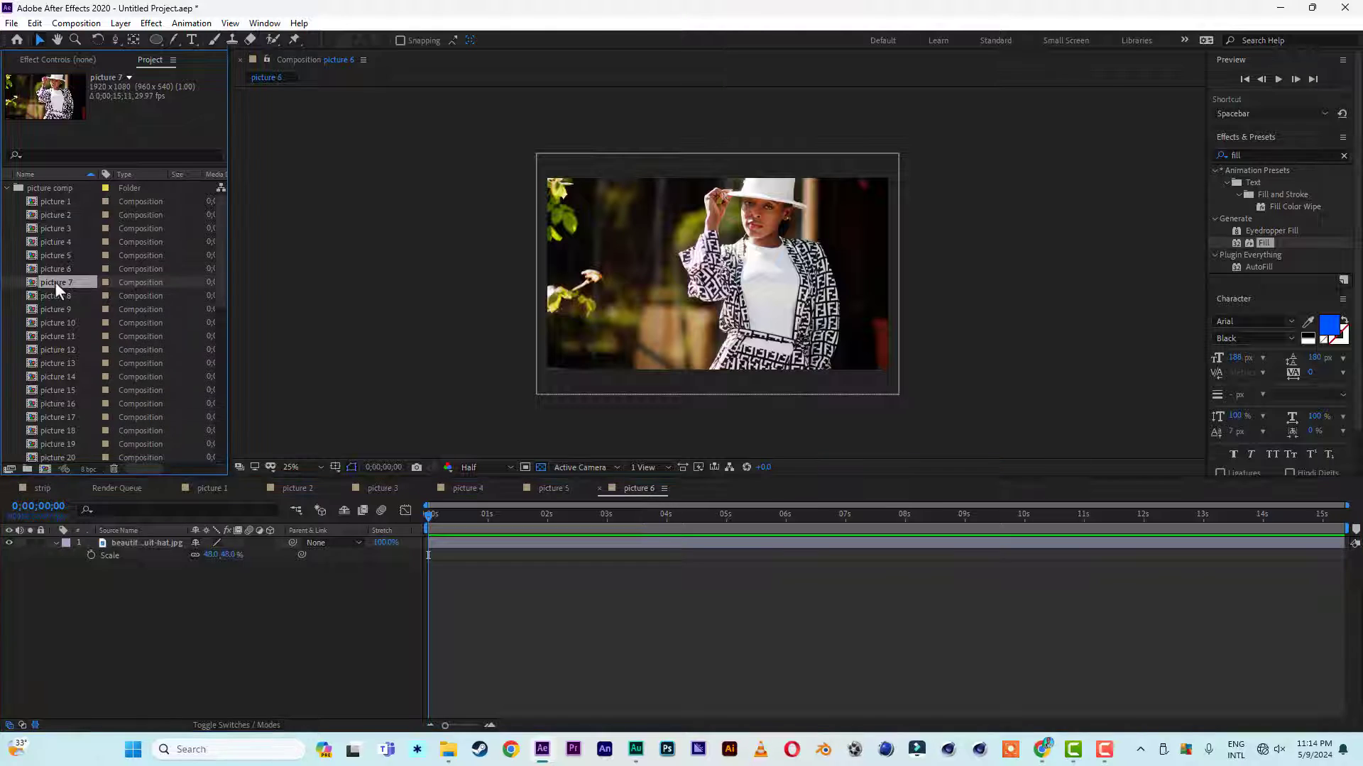
double_click(57, 295)
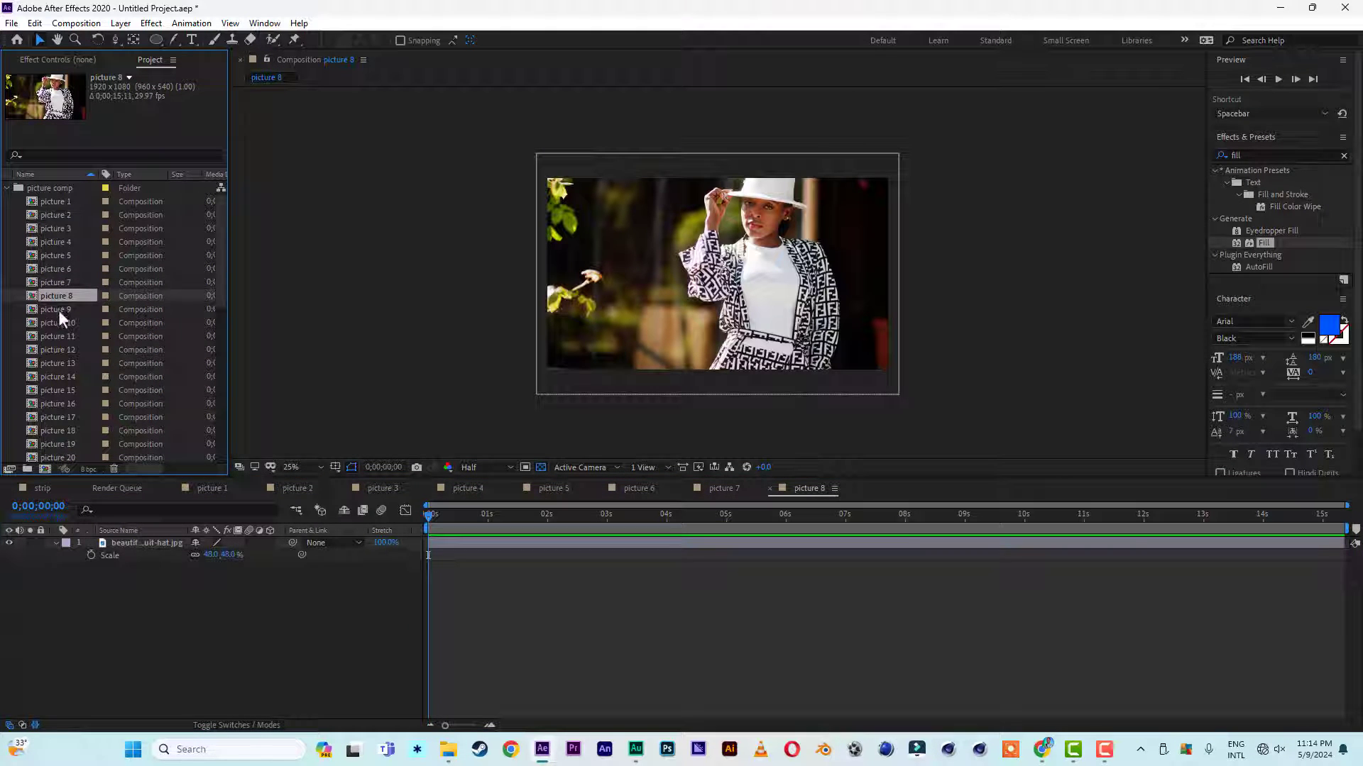
left_click(58, 309)
double_click(58, 309)
double_click(61, 322)
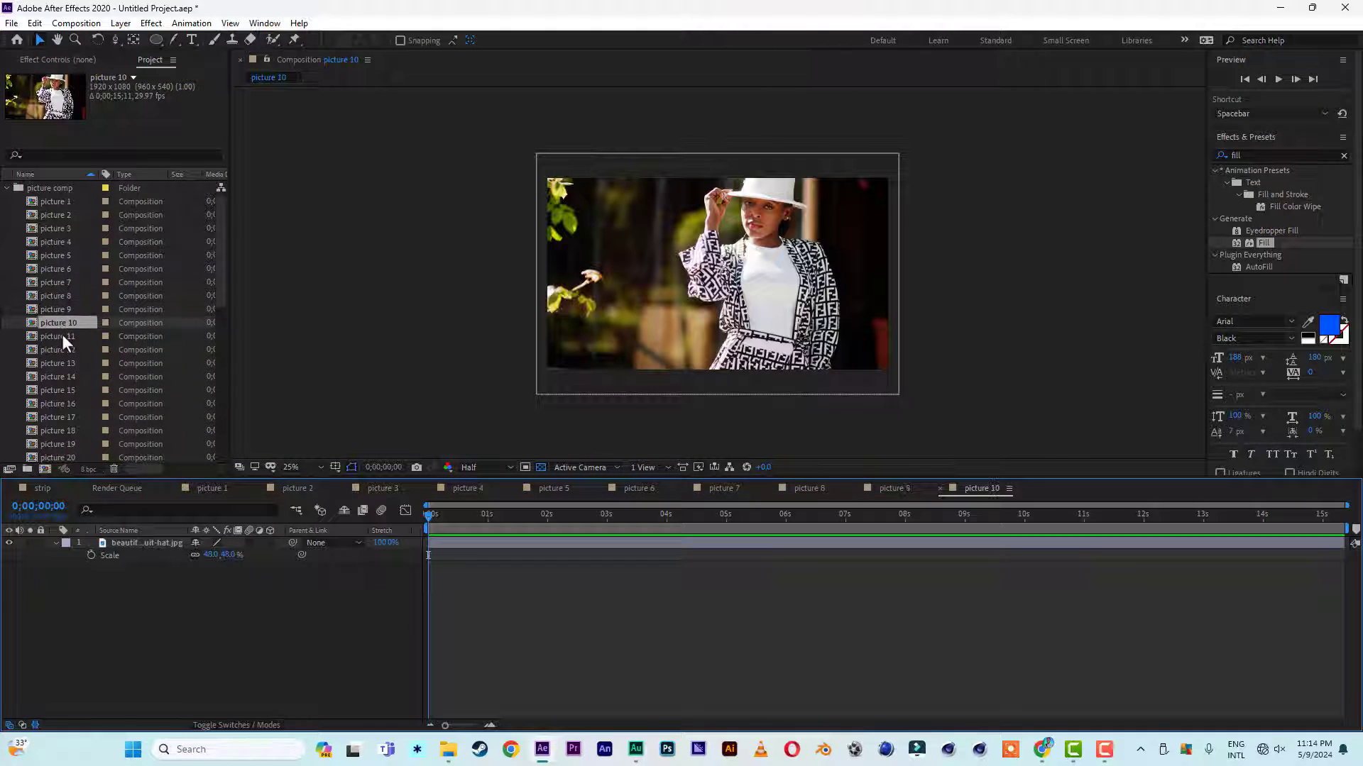
double_click(62, 335)
double_click(66, 350)
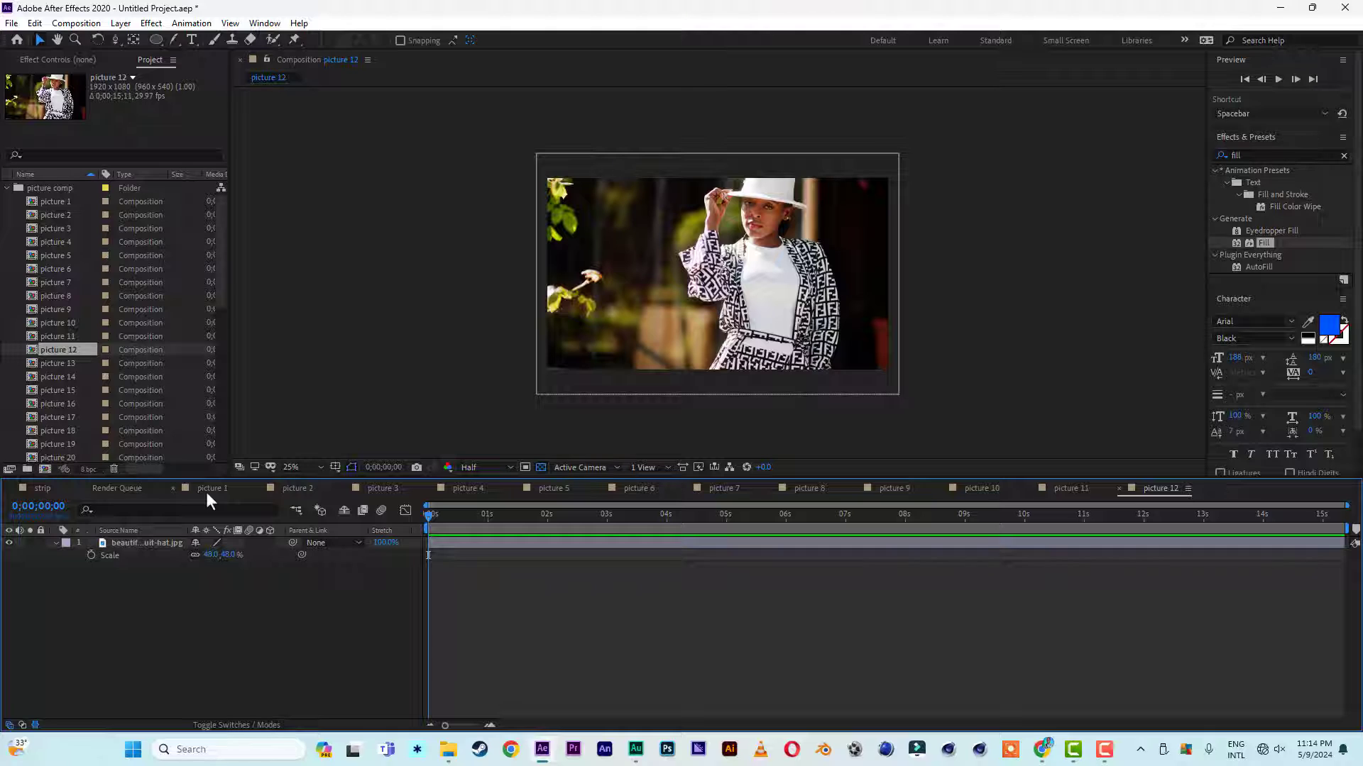
Add the grateful.jpg picture to the picture 2 composition, below the existing suit-hat picture layer
left_click(298, 489)
left_click_drag(223, 258, 223, 467)
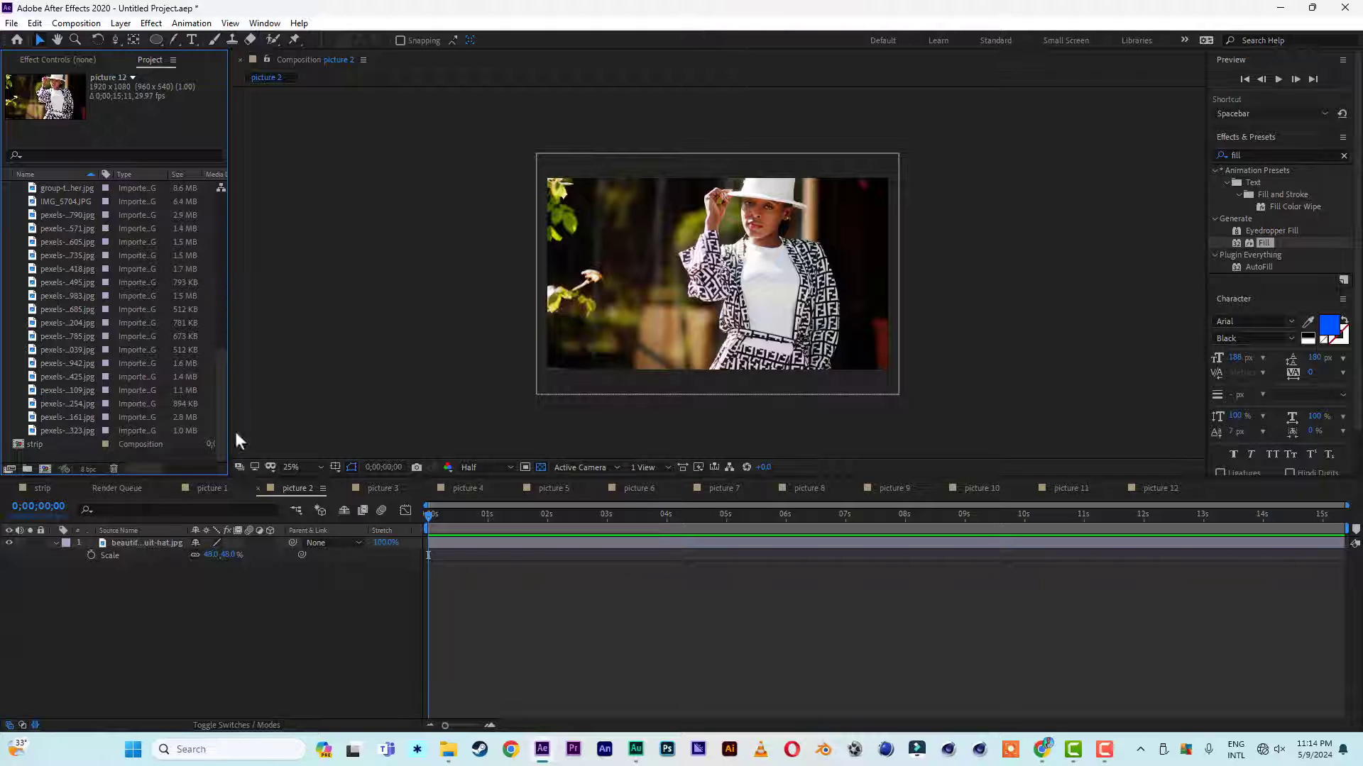
left_click_drag(222, 384, 222, 367)
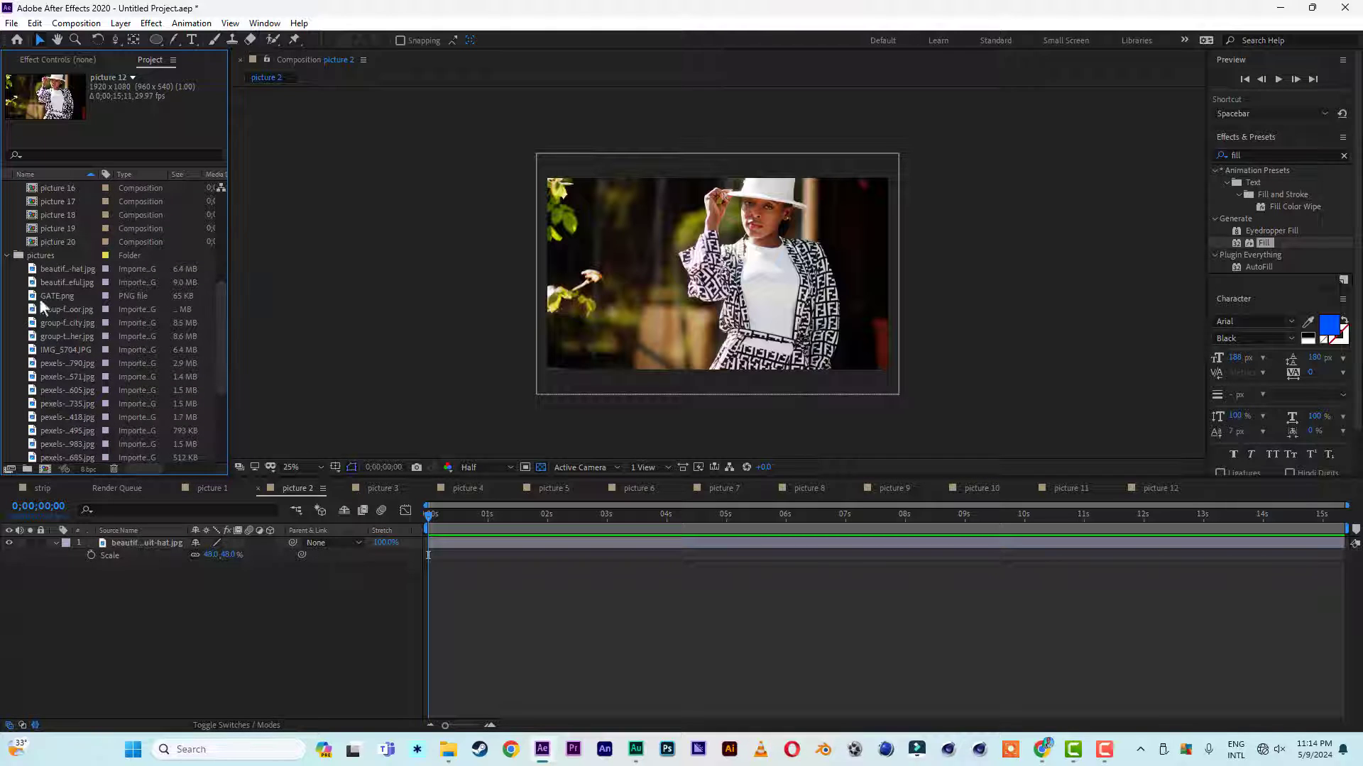
left_click_drag(68, 284, 153, 577)
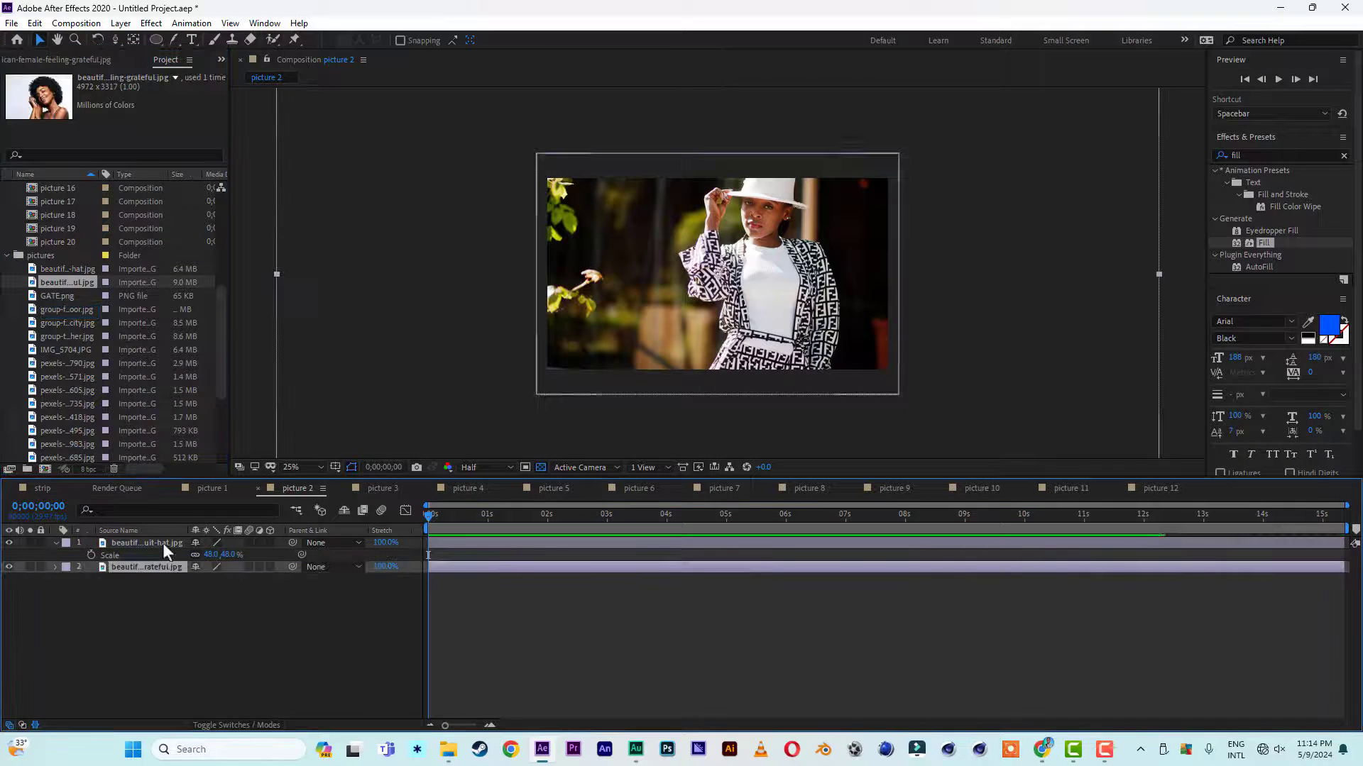
Delete the suit-hat layer from the picture 2 composition and scale the grateful.jpg picture to 41%
left_click(163, 543)
key("Delete")
left_click(169, 544)
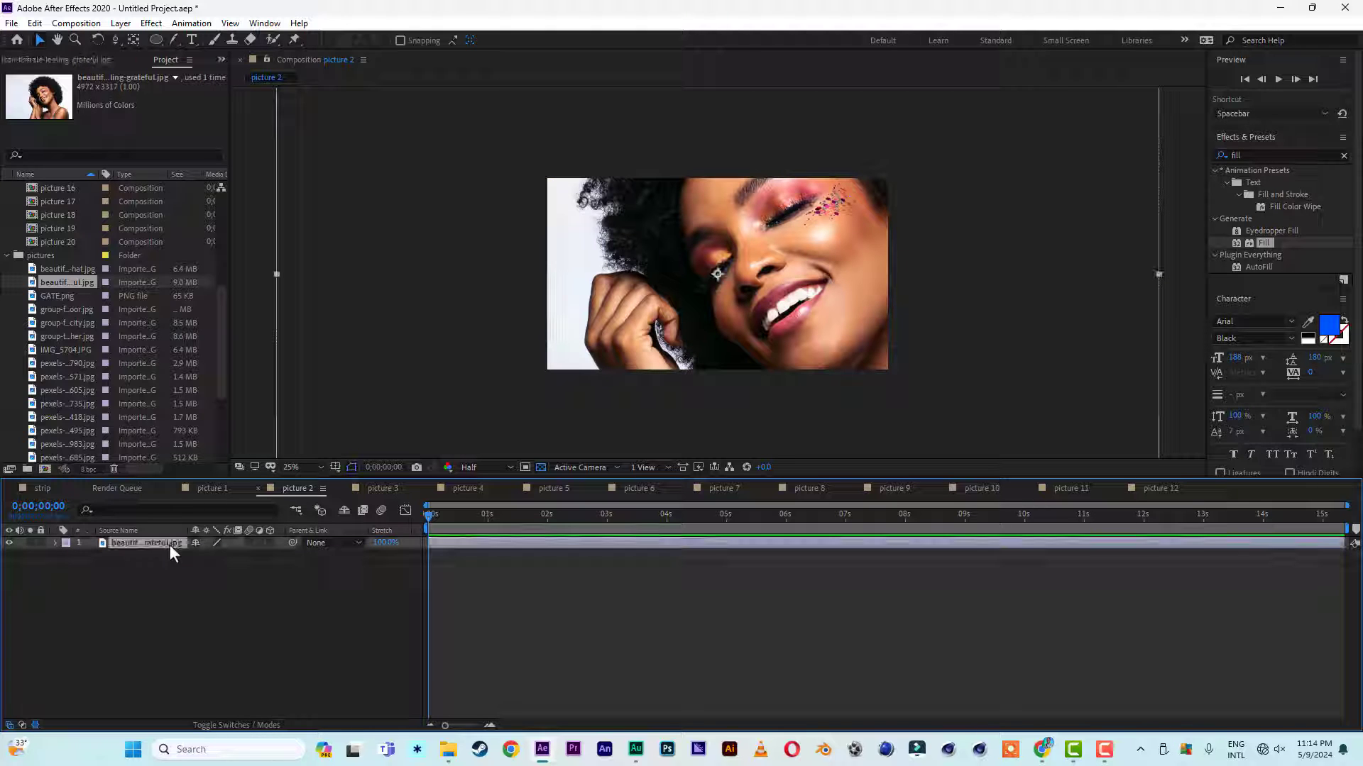
key("s")
left_click_drag(231, 558, 196, 557)
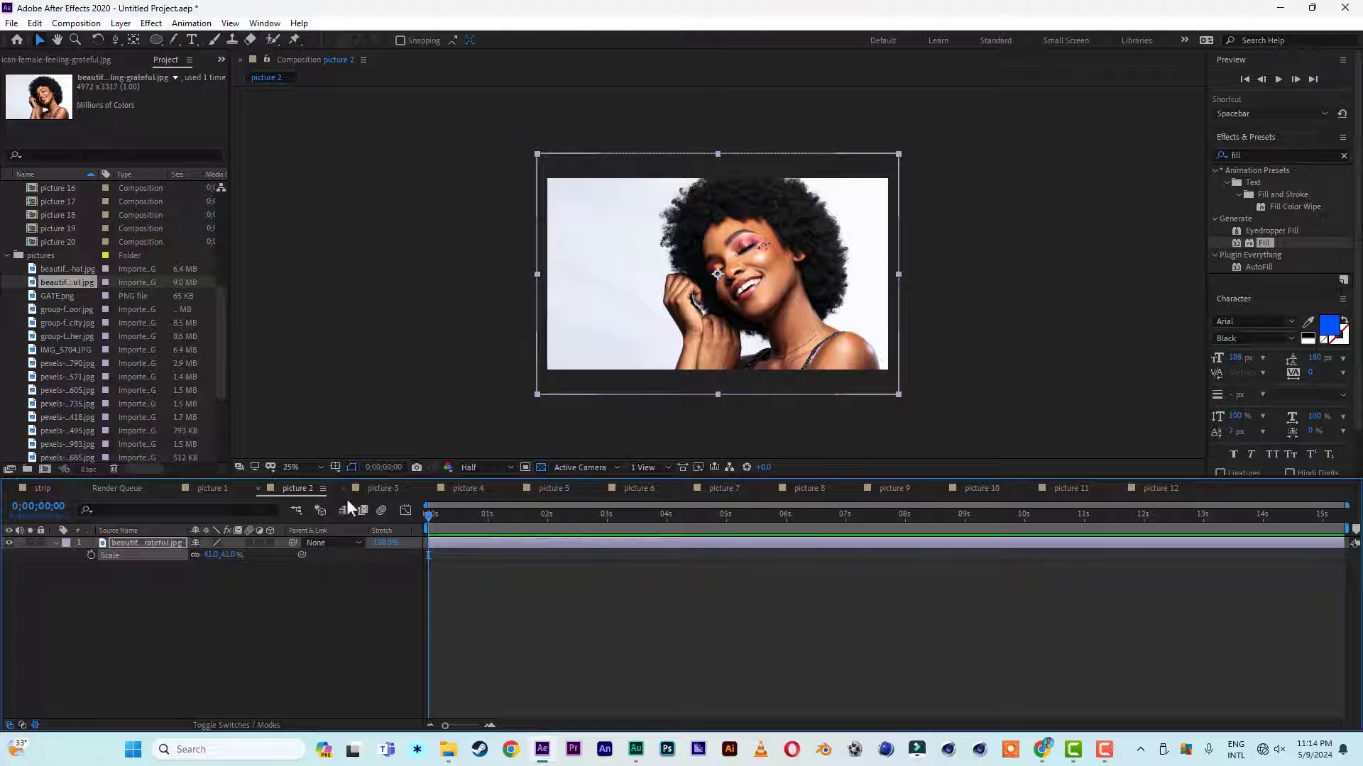
Replace the suit-hat layer in the picture 3 composition with the group sitting outdoor picture, scaled to 48%
left_click(372, 487)
left_click_drag(73, 309, 152, 552)
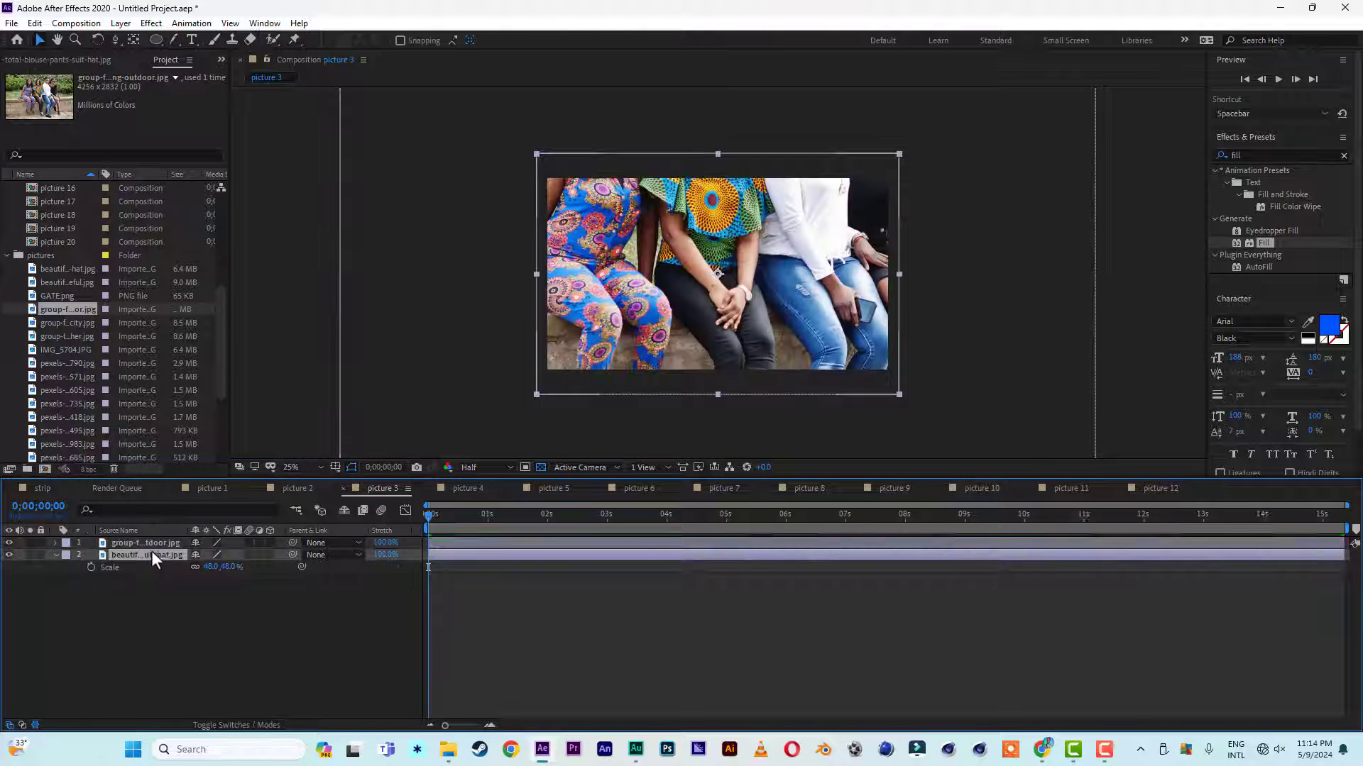
left_click(138, 555)
key("Delete")
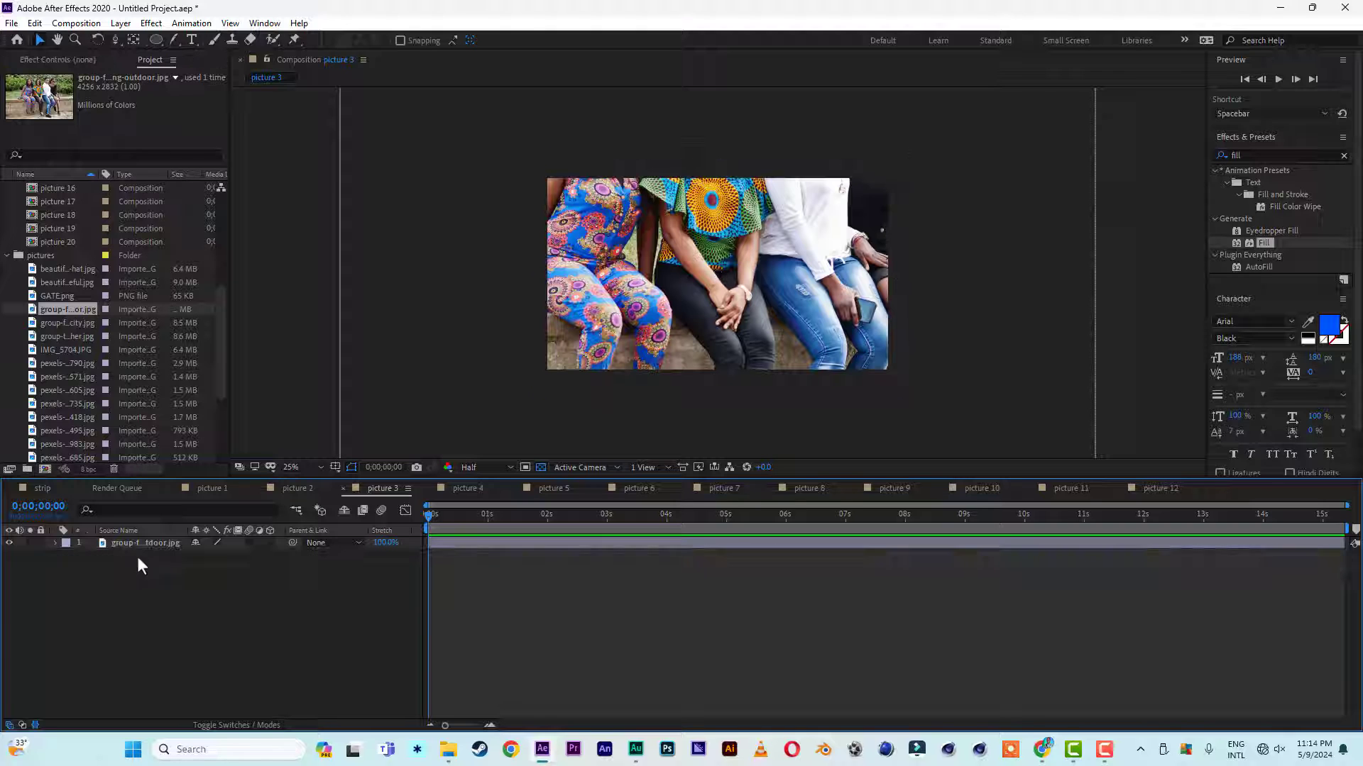
left_click(125, 543)
key("s")
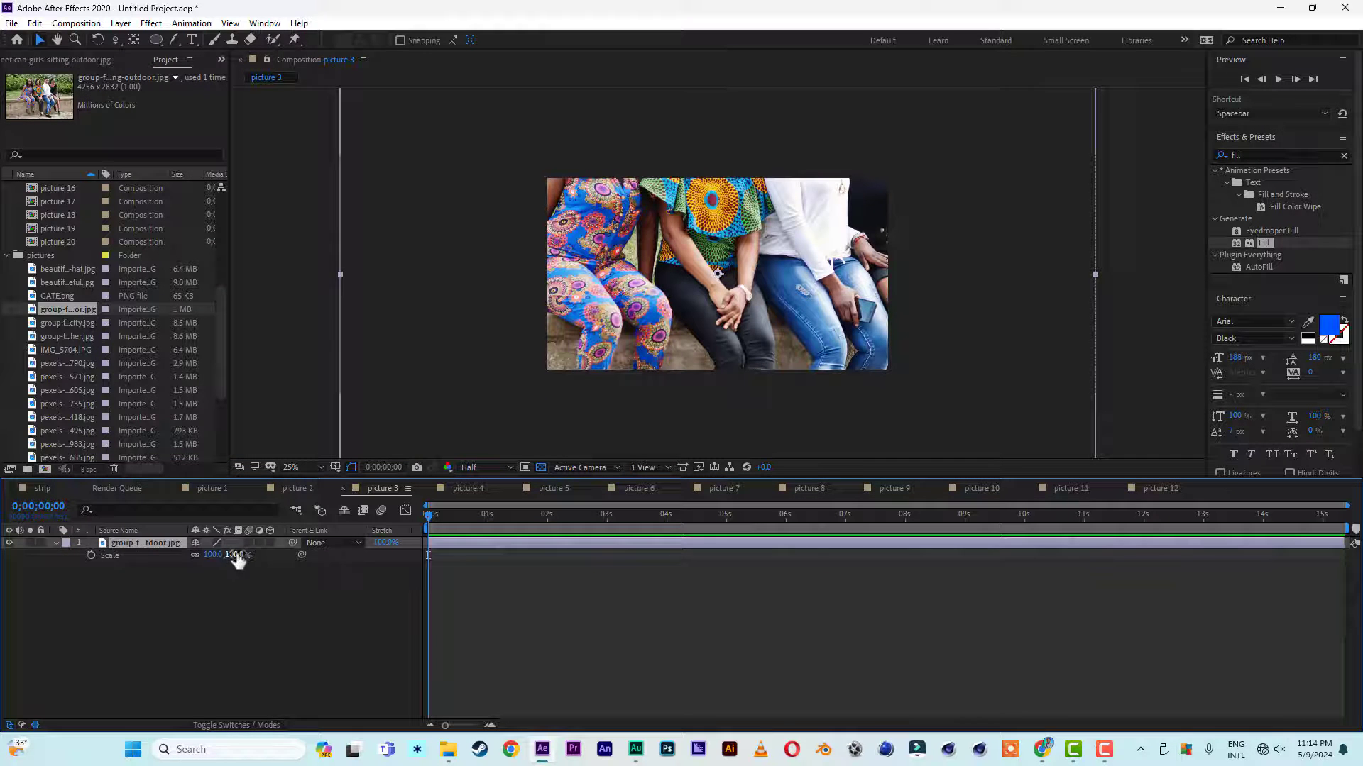
left_click_drag(234, 555, 206, 555)
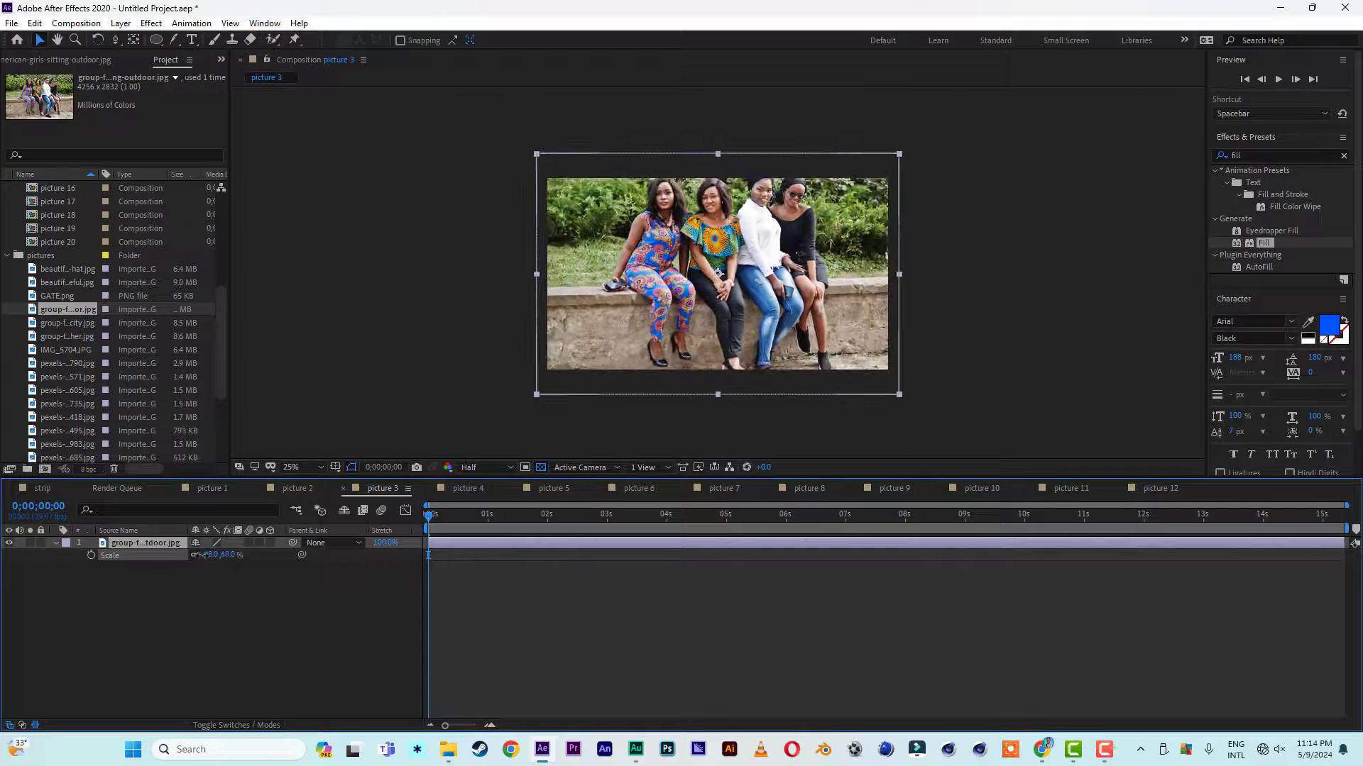
Replace the suit-hat layer in the picture 4 composition with the group stairs-city picture, scaled to 51%
left_click(468, 488)
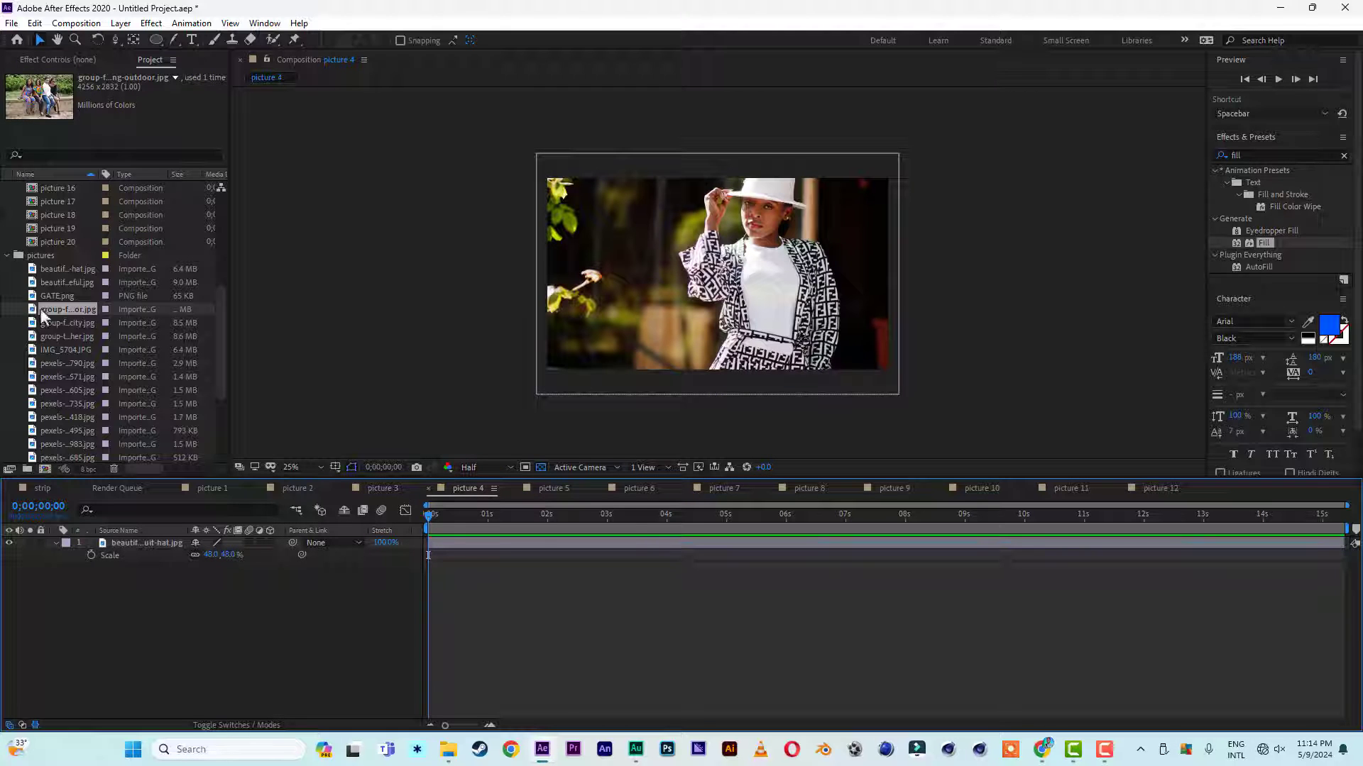
left_click_drag(57, 322, 106, 537)
mouse_move(213, 554)
left_mouse_down()
mouse_move(181, 555)
mouse_move(211, 560)
left_mouse_up()
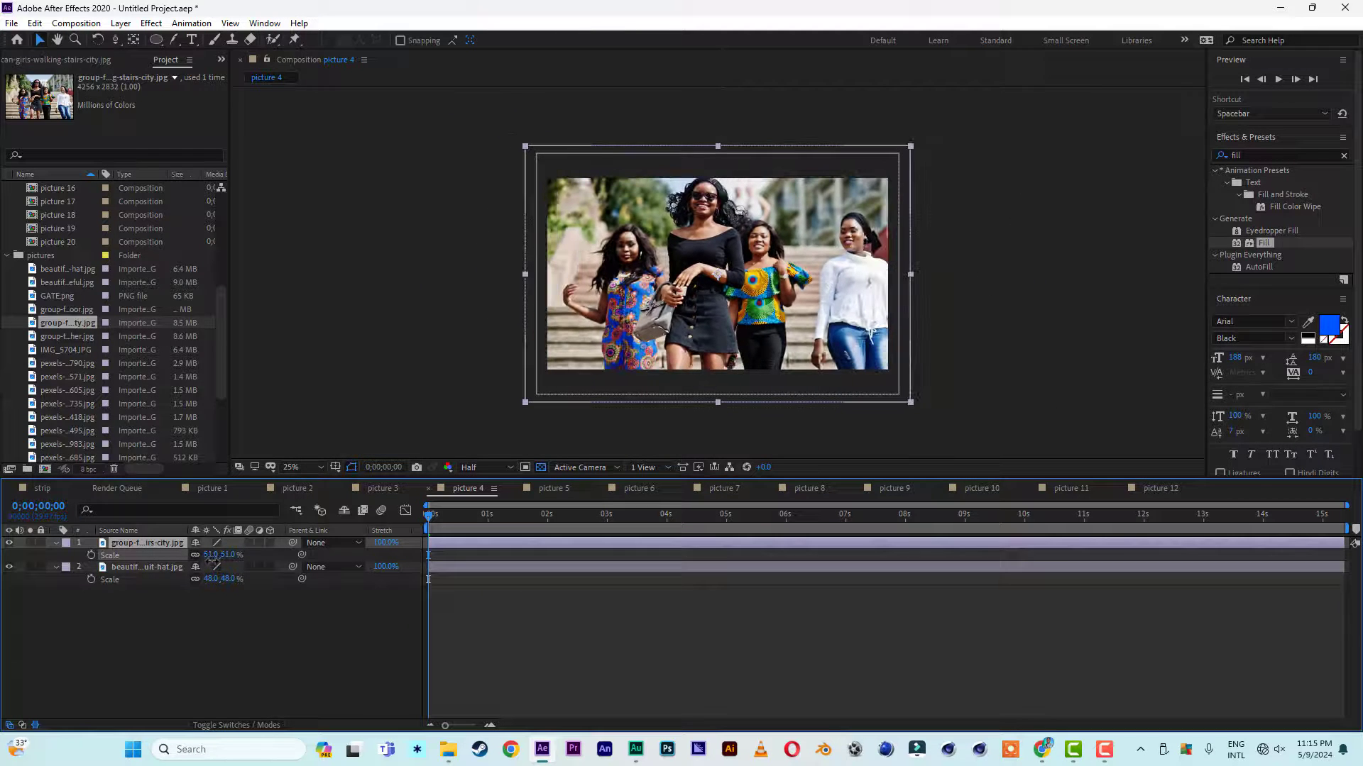
left_click(142, 569)
key("Delete")
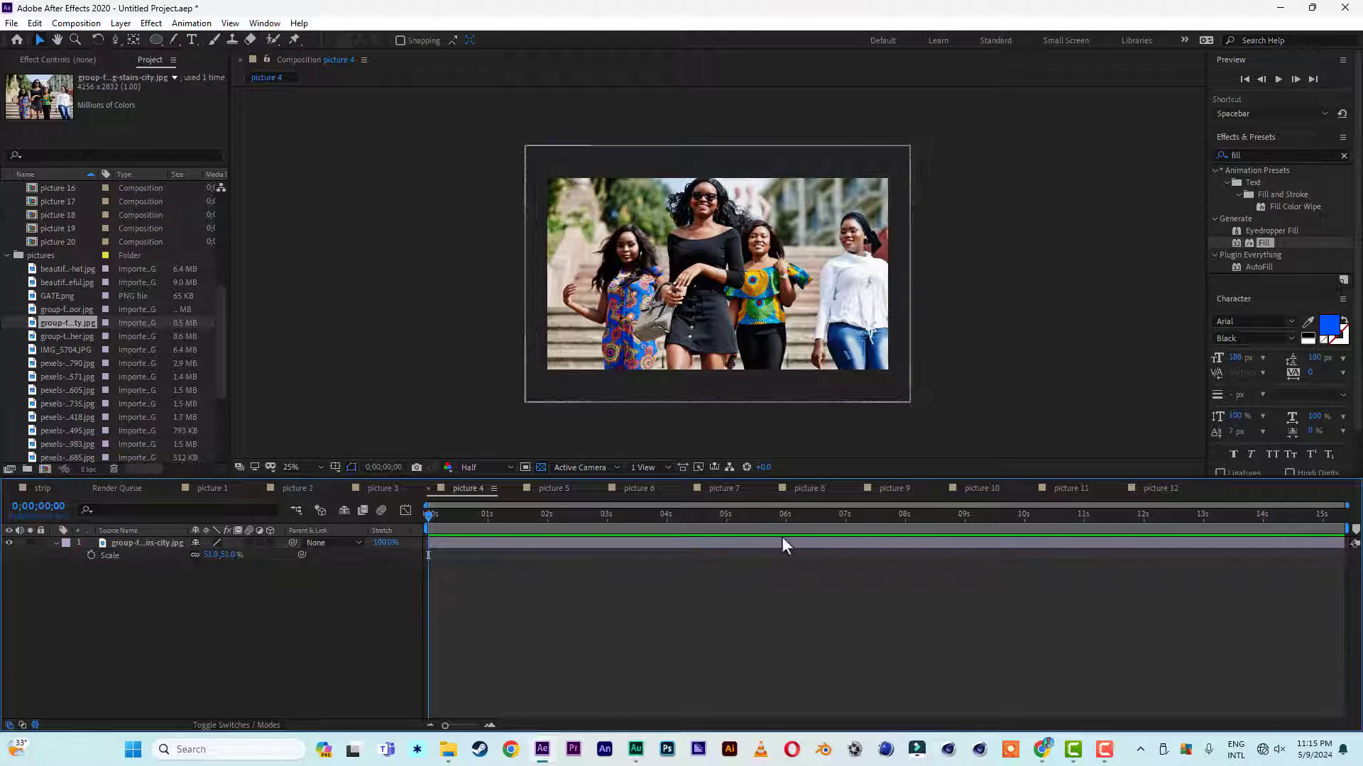
Replace the suit-hat layer in the picture 5 composition with the group posing-together picture, scaled to 40%
left_click(552, 489)
left_click(72, 336)
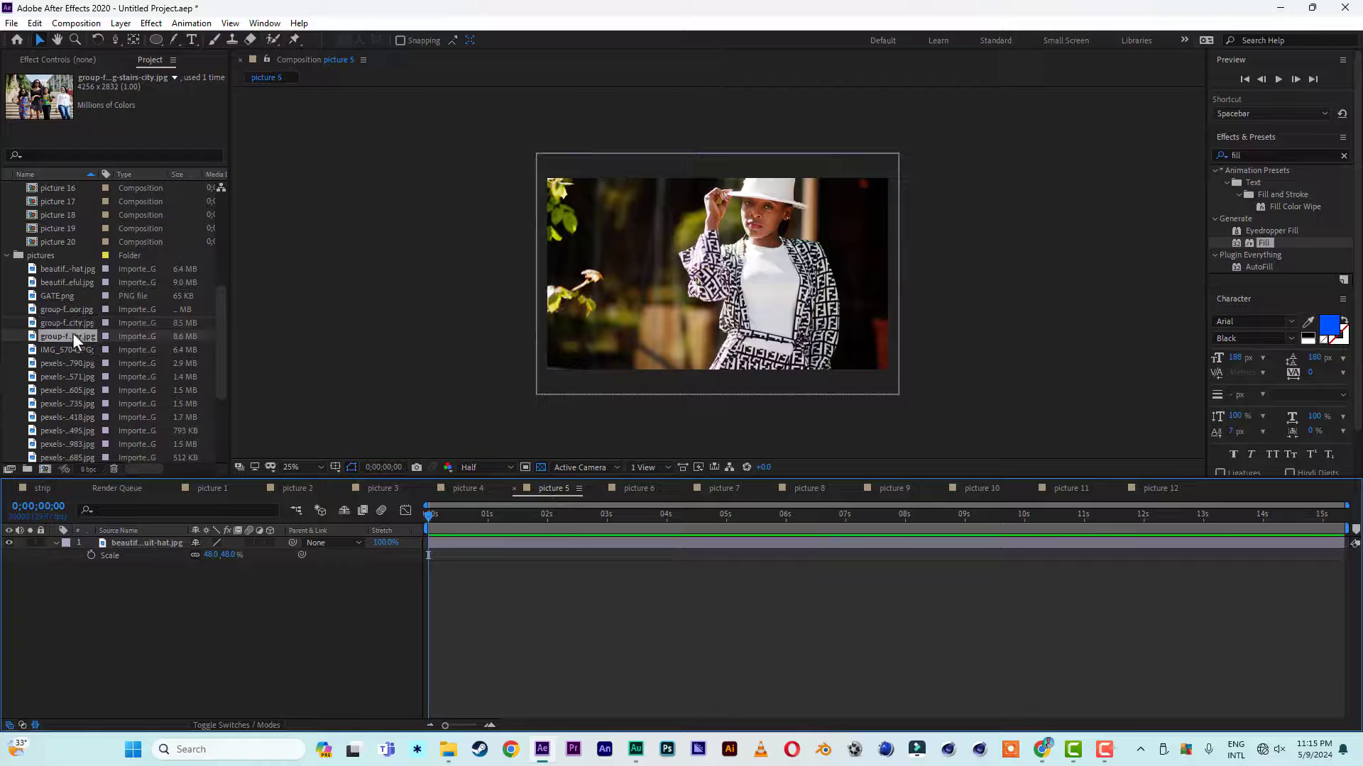
left_click_drag(72, 336, 122, 540)
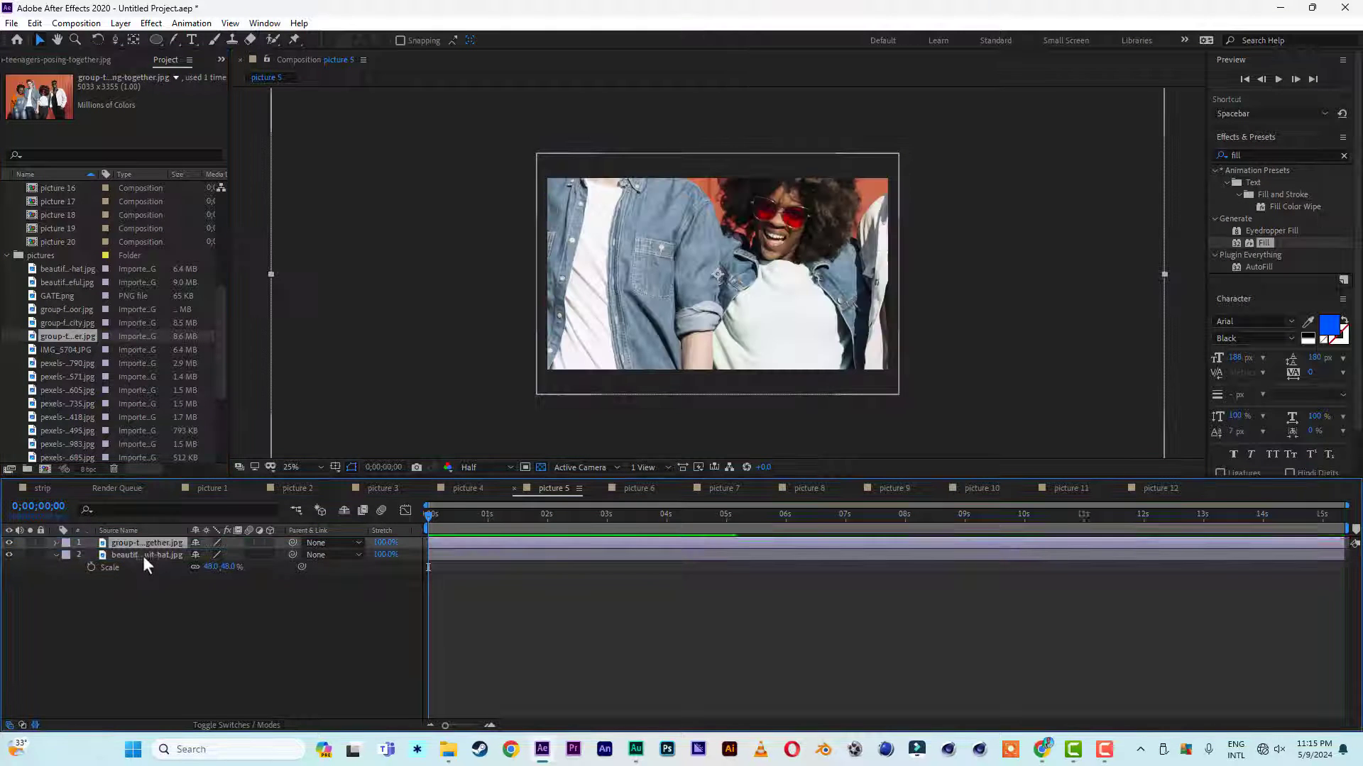
key("s")
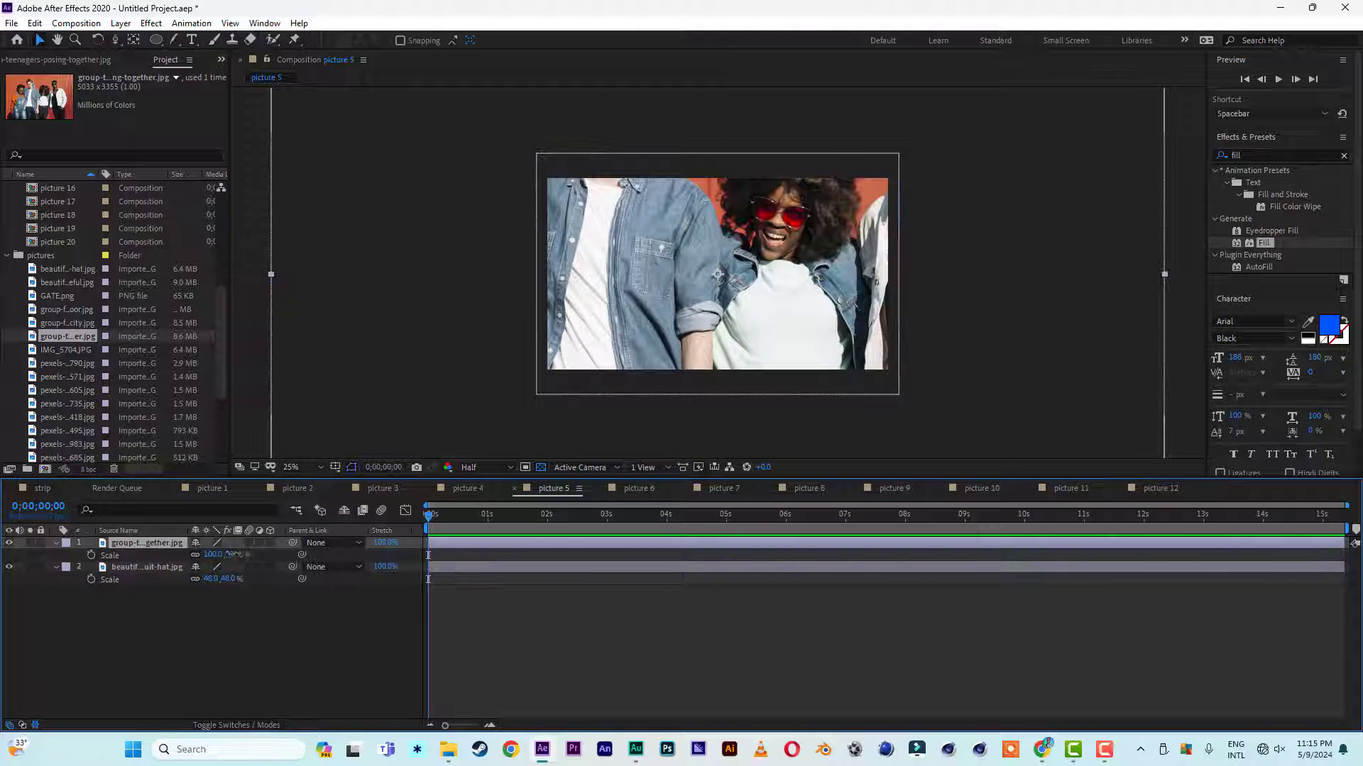
left_click_drag(234, 554, 201, 558)
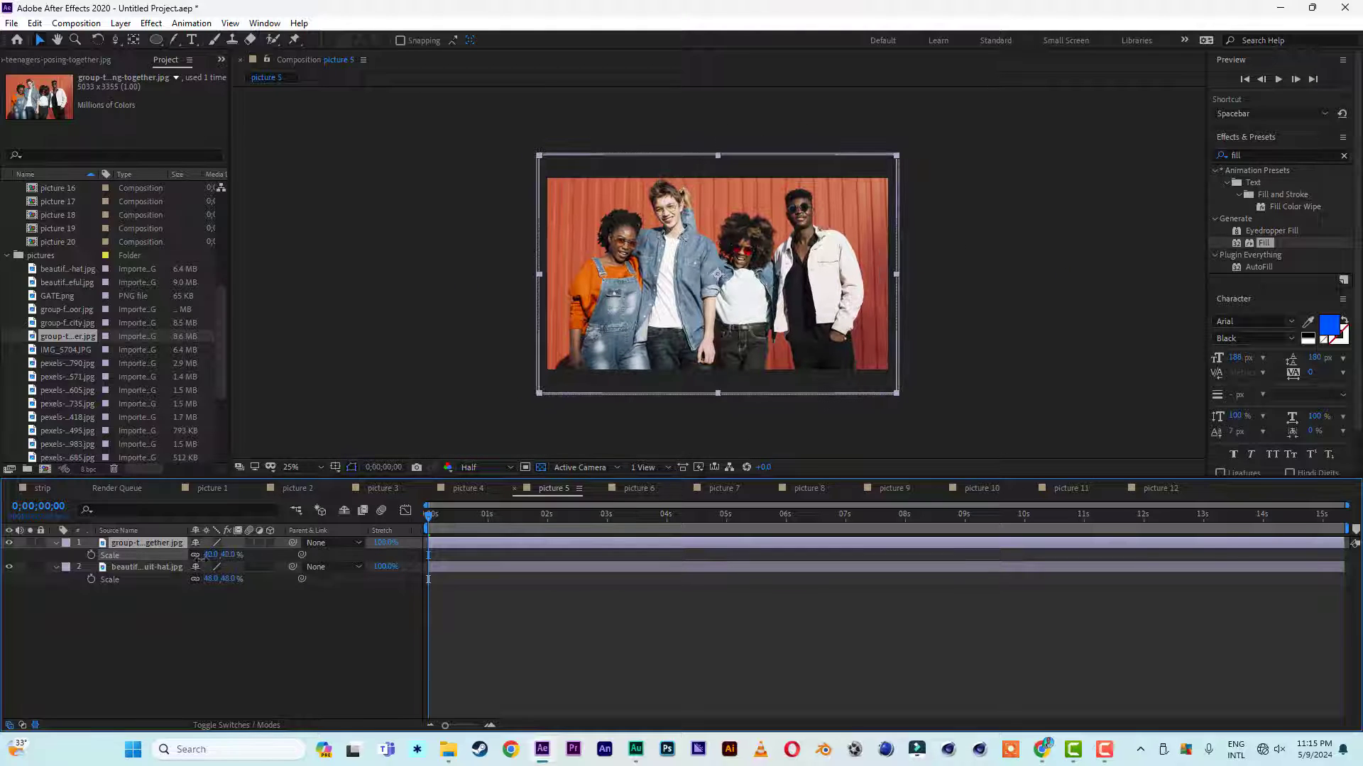
left_click(149, 567)
key("Delete")
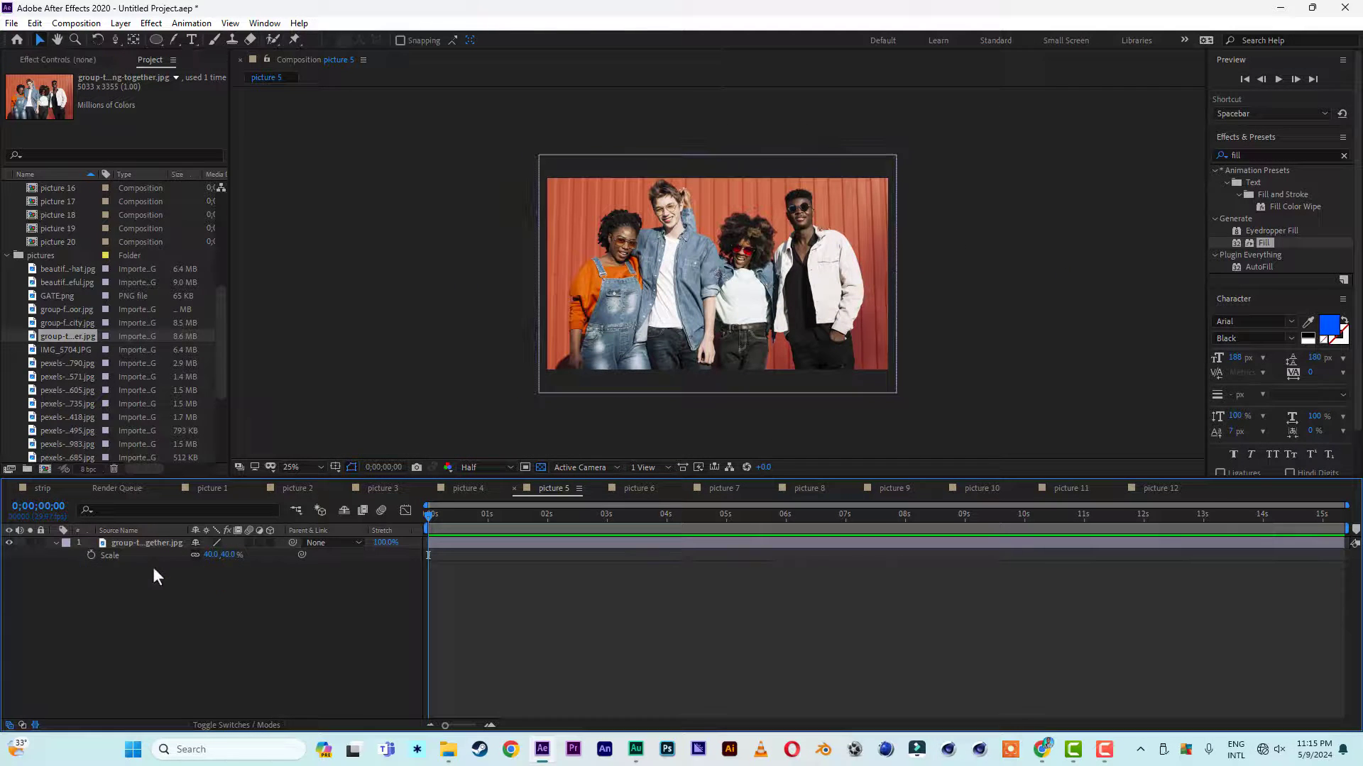
Swap the suit-hat picture for IMG_5704.JPG in picture 6 and for other imported pexels pictures in picture 7 and picture 8
left_click(637, 488)
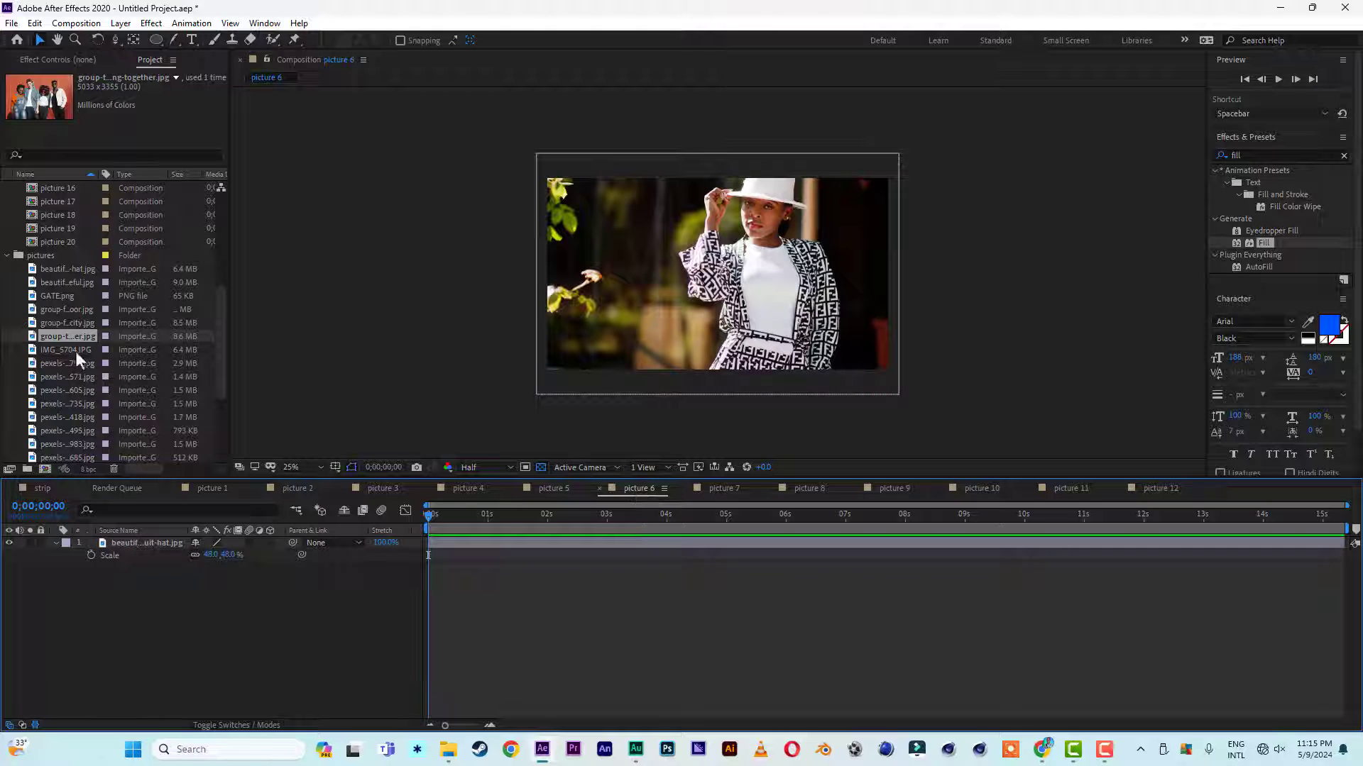
left_click_drag(75, 349, 142, 543)
left_click(724, 489)
left_click(809, 489)
left_click_drag(67, 376, 141, 543)
Replace the suit-hat picture in compositions picture 9 through picture 12 with further imported pexels pictures, a different one in each
left_click(894, 488)
left_click(982, 488)
left_click_drag(67, 404, 120, 545)
left_click(1071, 488)
left_click_drag(67, 417, 128, 544)
left_click(1160, 488)
Close the compositions picture 2 to picture 12 and open picture 13 to picture 20 in the timeline
left_click(1119, 488)
left_click(1029, 488)
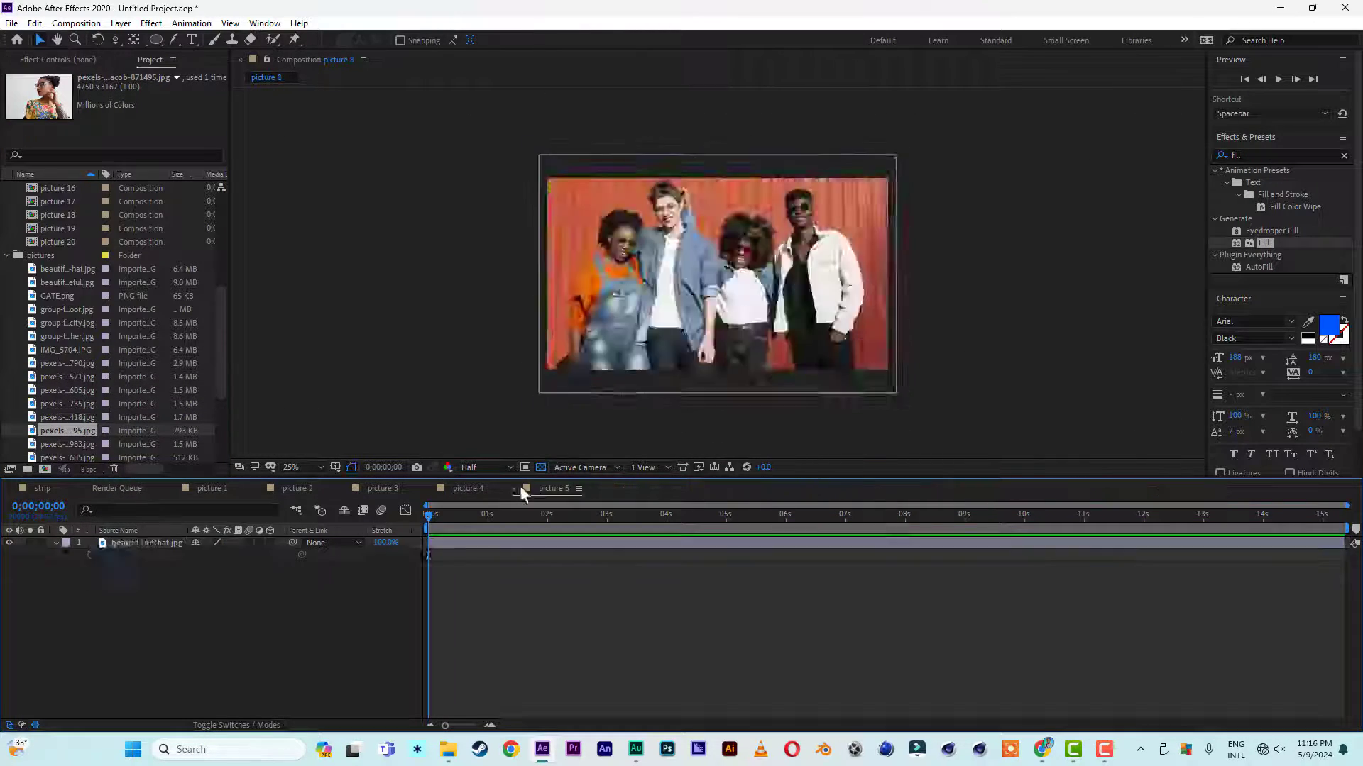
left_click(515, 489)
scroll(61, 296, "up", 4)
double_click(58, 391)
left_click_drag(217, 331, 217, 452)
Replace the suit-hat picture with the pexels picture ending in 323 in picture 13 and pexels-vova-kras-2726161.jpg in picture 14
left_click(300, 488)
left_click_drag(68, 430, 142, 544)
left_click(389, 488)
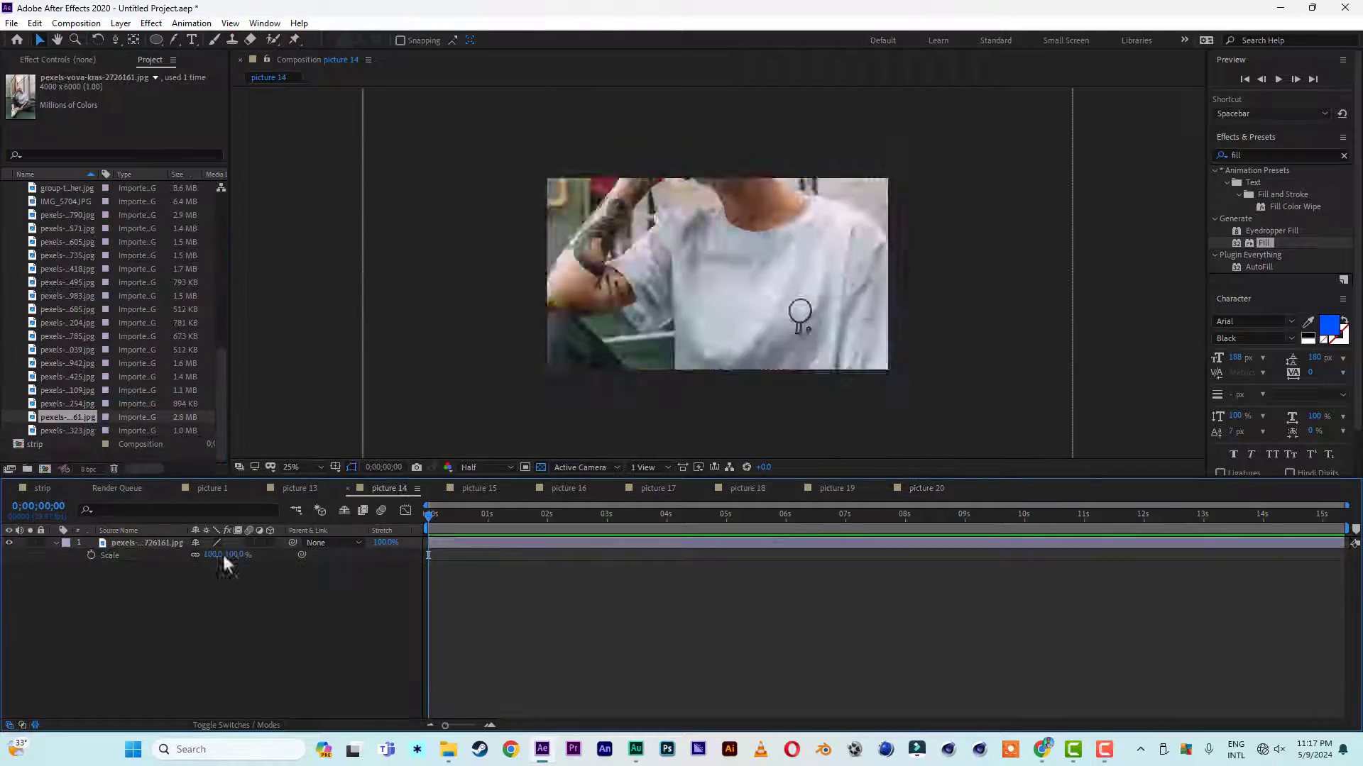
Replace the suit-hat picture with the pexels picture ending in 254 in picture 15 and the one ending in 109 in picture 16
left_click(479, 488)
left_click(147, 543)
left_click_drag(68, 403, 146, 554)
left_click(568, 489)
Place the pexels picture ending in 3650425 in the picture 17 composition and scale it to 51%
left_click(658, 489)
left_click_drag(68, 377, 142, 544)
left_click_drag(238, 555, 210, 559)
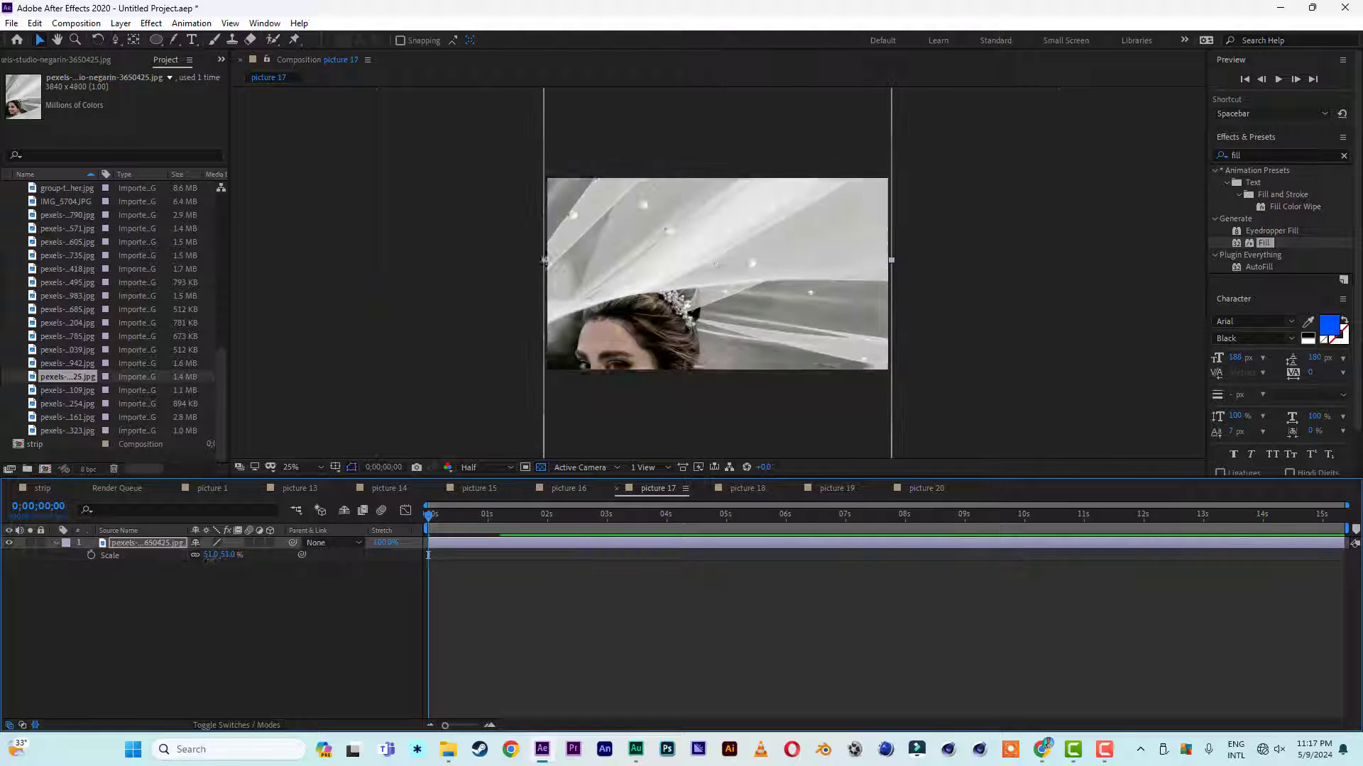
Place the pexels picture ending in 942 in the picture 18 composition and scale down the new picture in picture 19
left_click(747, 489)
left_click_drag(68, 364, 119, 544)
left_click(837, 488)
left_click_drag(238, 555, 213, 557)
Place pexels-pixabay-89785.jpg in the picture 20 composition and scale it to 54%
left_click(926, 488)
left_click_drag(68, 336, 142, 544)
left_click_drag(238, 555, 212, 557)
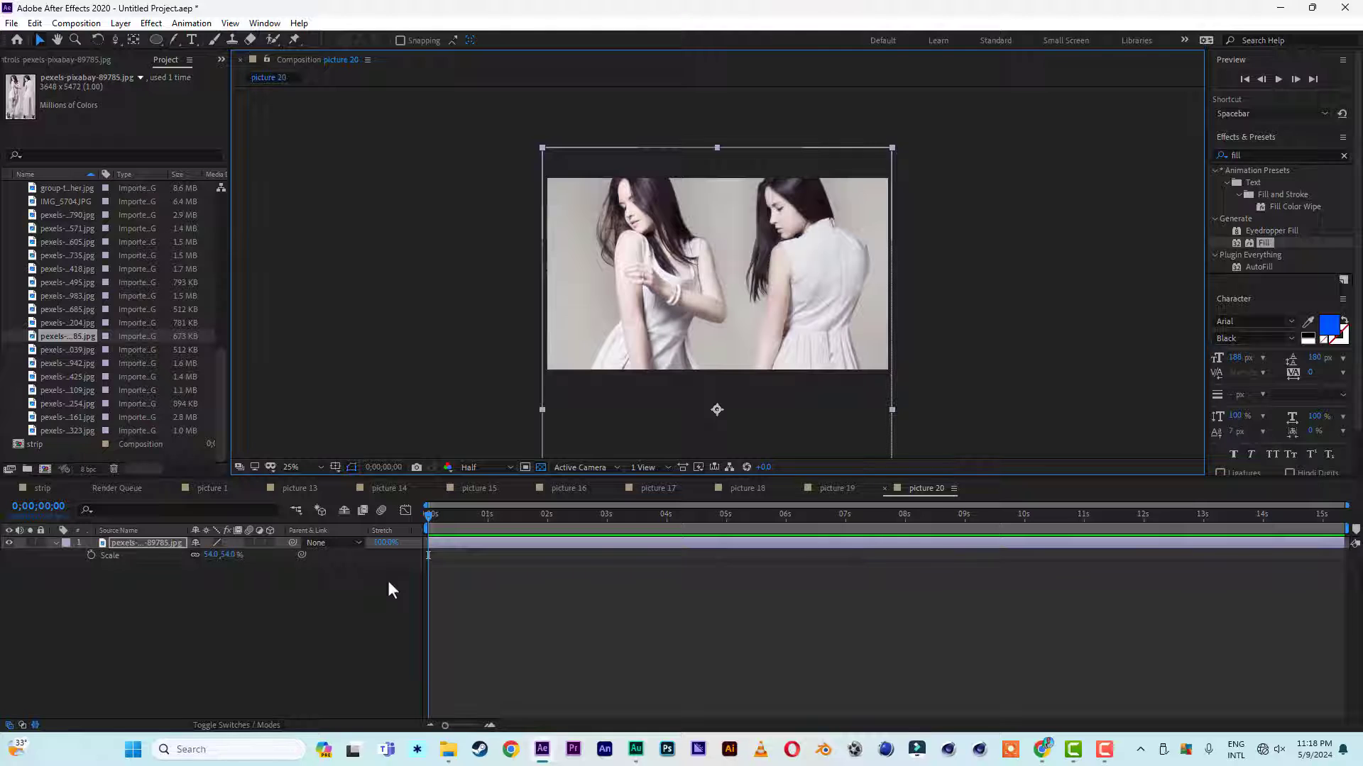
Close the compositions picture 20 down to picture 13 and the Render Queue, keeping only strip and picture 1 open
left_click(885, 489)
left_click(796, 488)
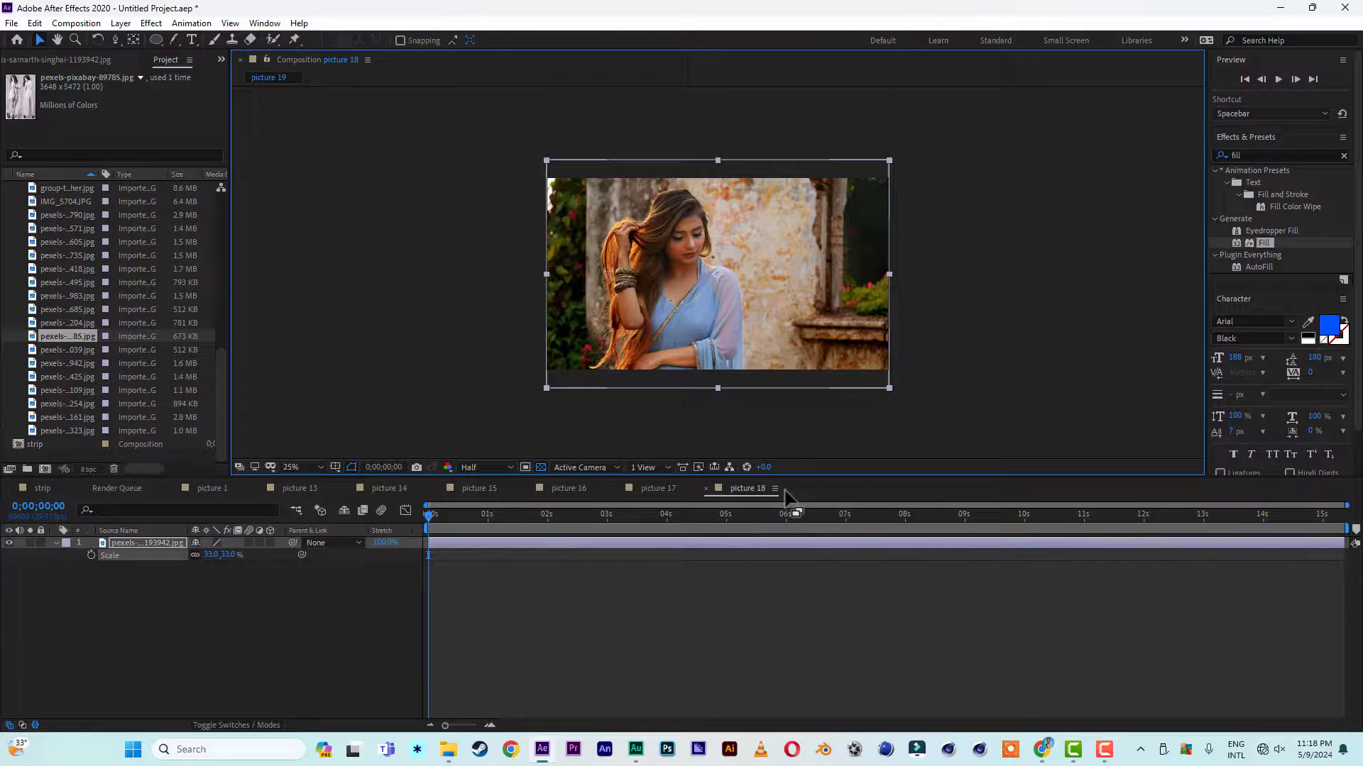
left_click(706, 489)
left_click(616, 489)
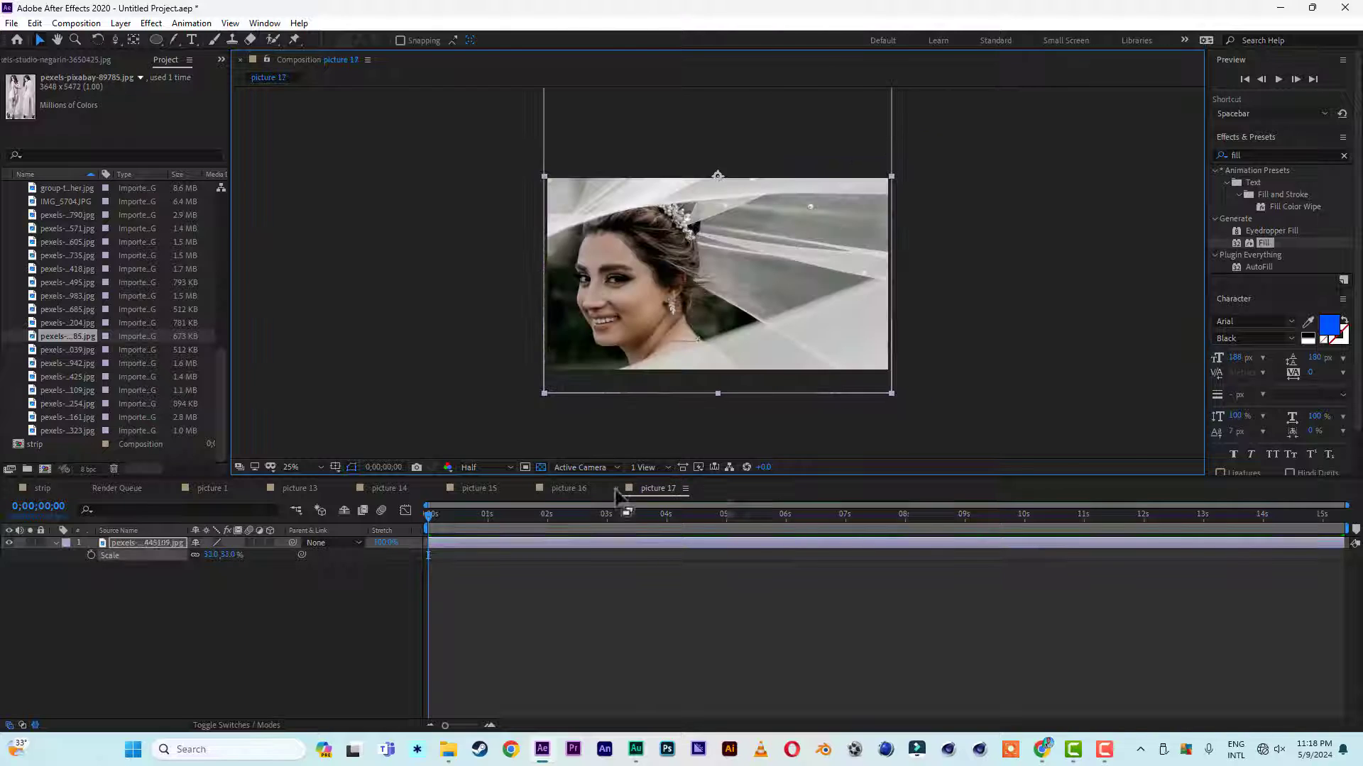
left_click(528, 489)
left_click(437, 489)
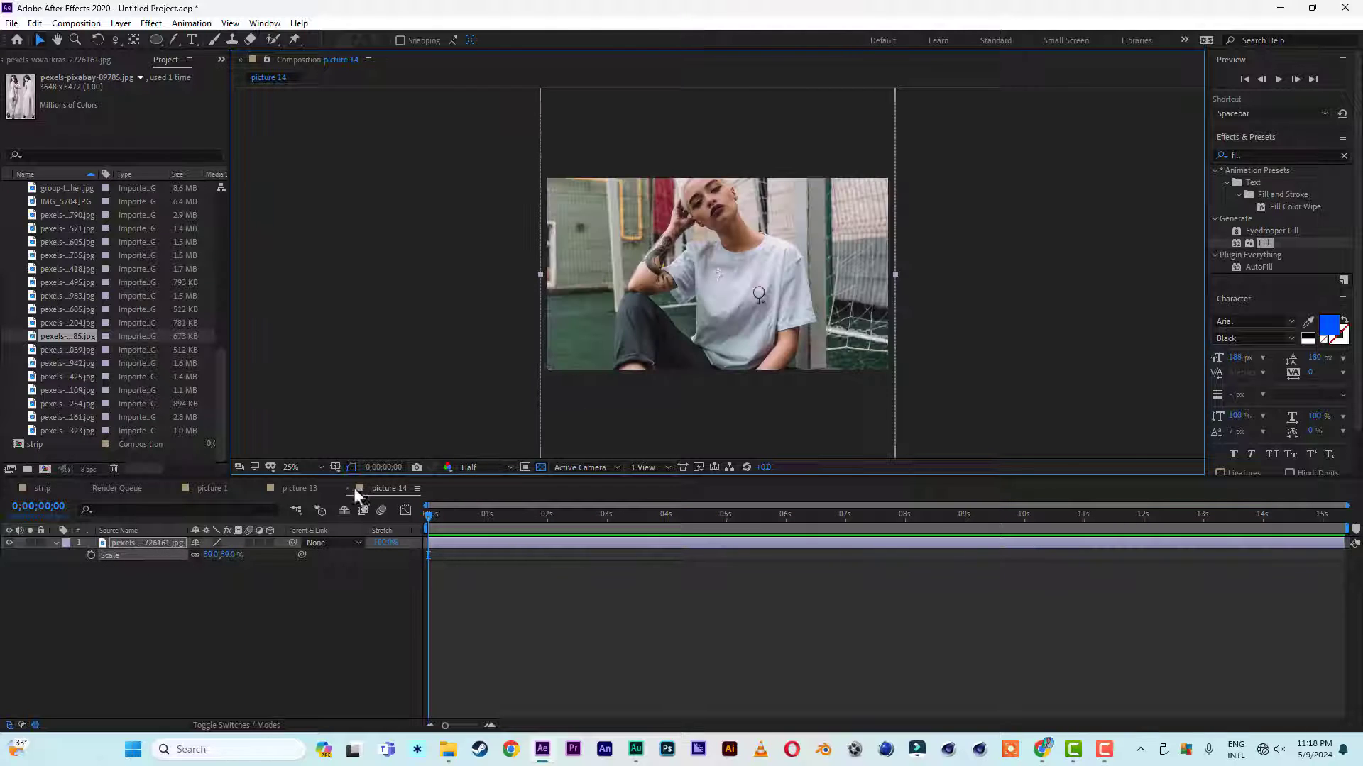
left_click(348, 489)
left_click(258, 489)
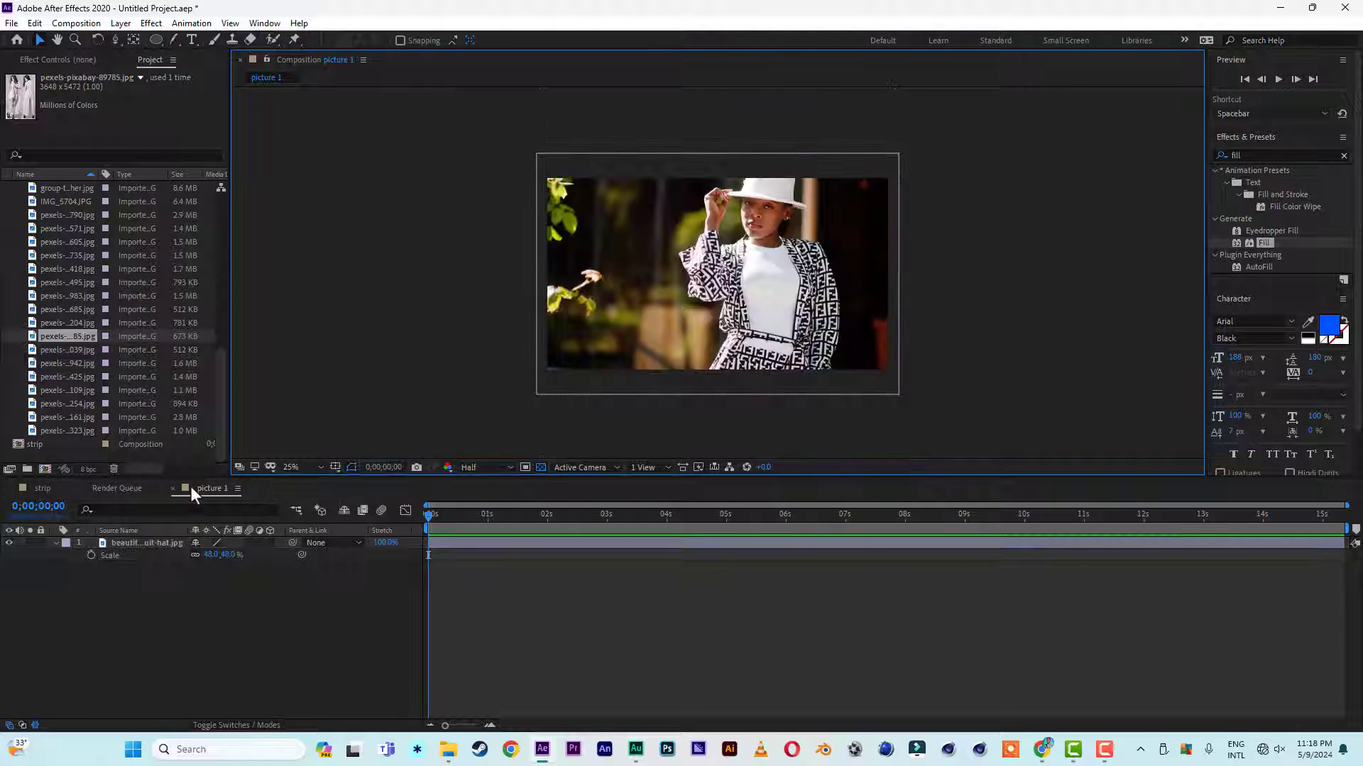
left_click(101, 488)
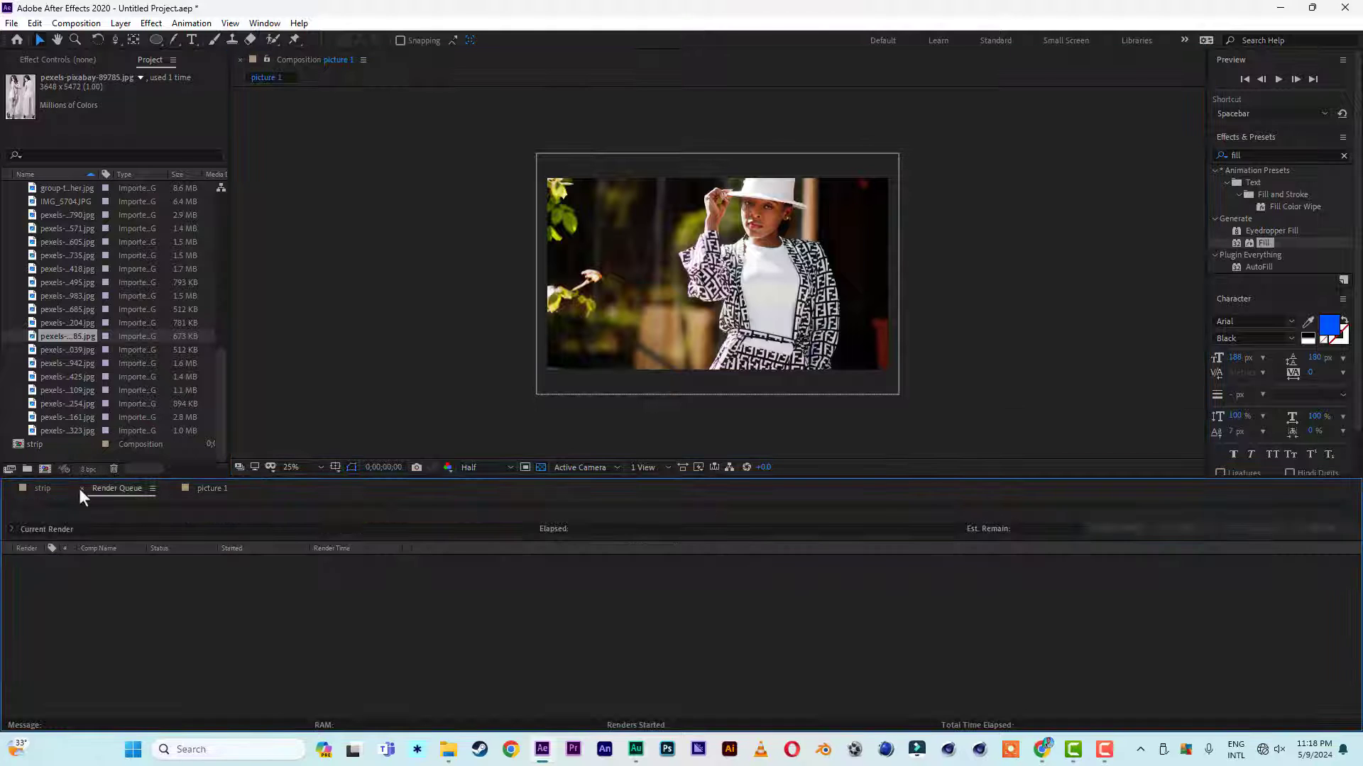
left_click(81, 488)
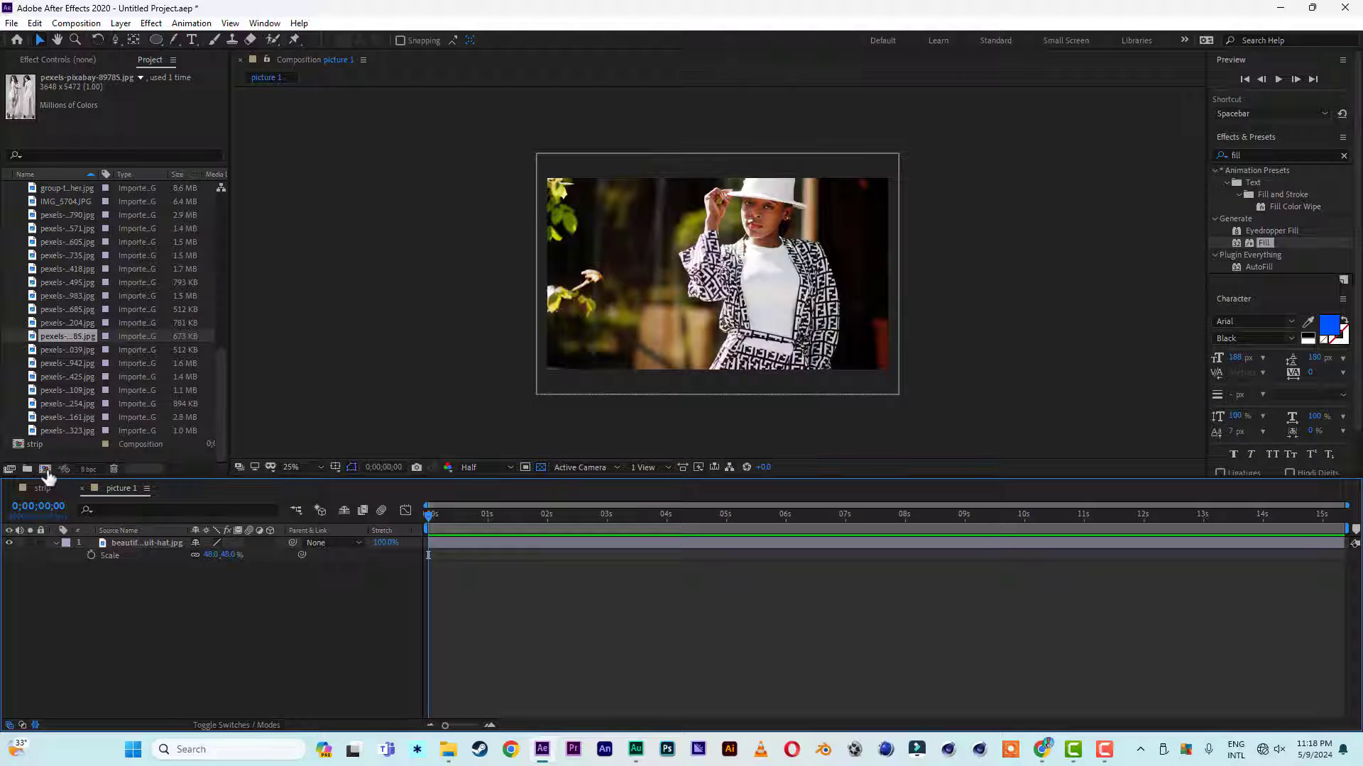
Create a new composition named FILM 1 with a width of 20000 px and a height of 720 px
left_click(45, 470)
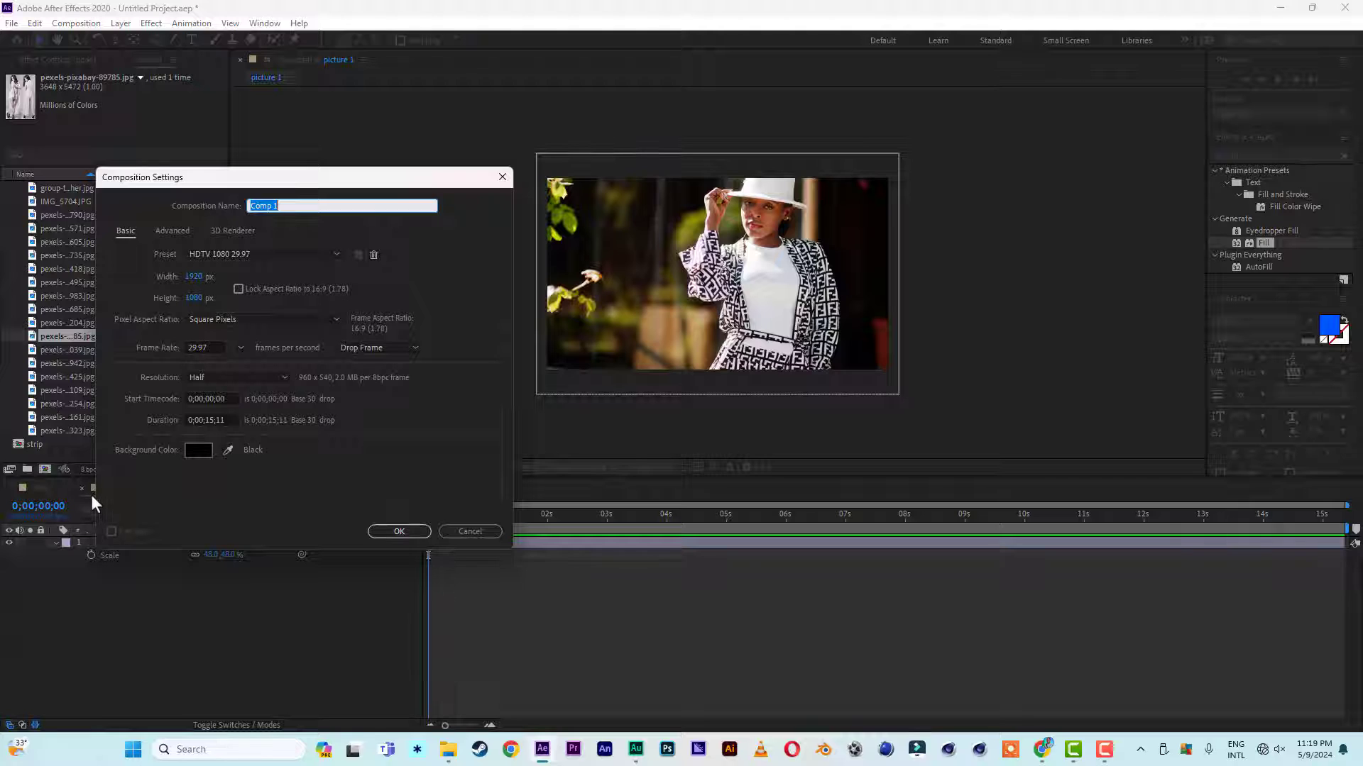
left_click(198, 278)
type("200")
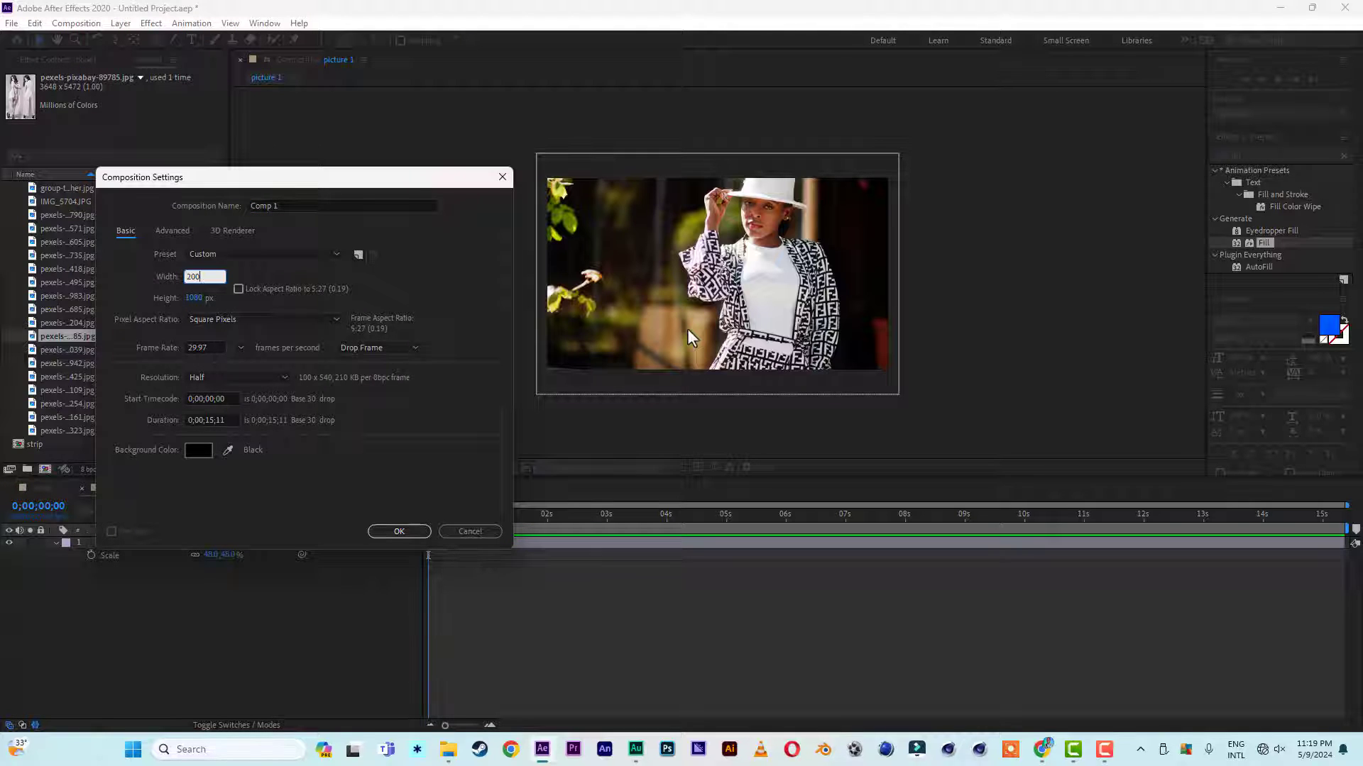
type("00")
left_click(199, 298)
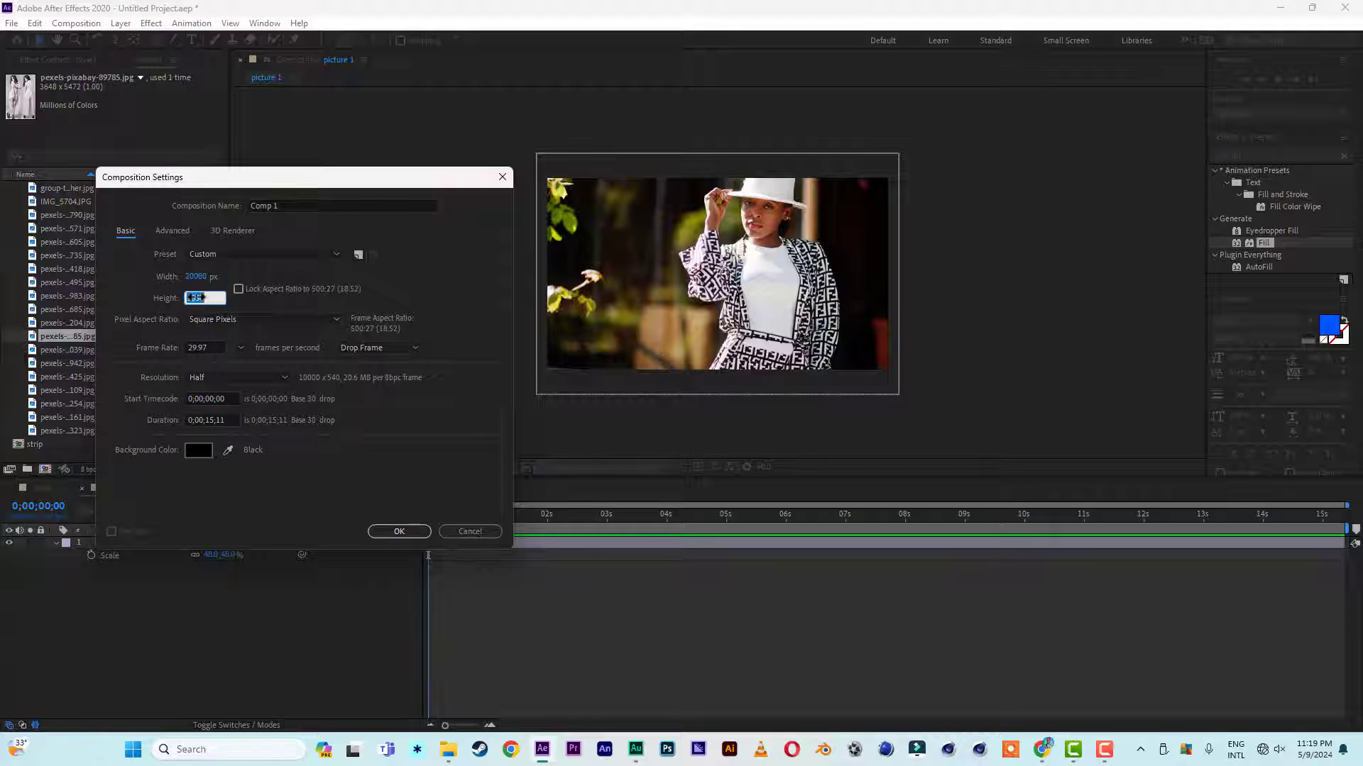
type("720")
left_click(285, 211)
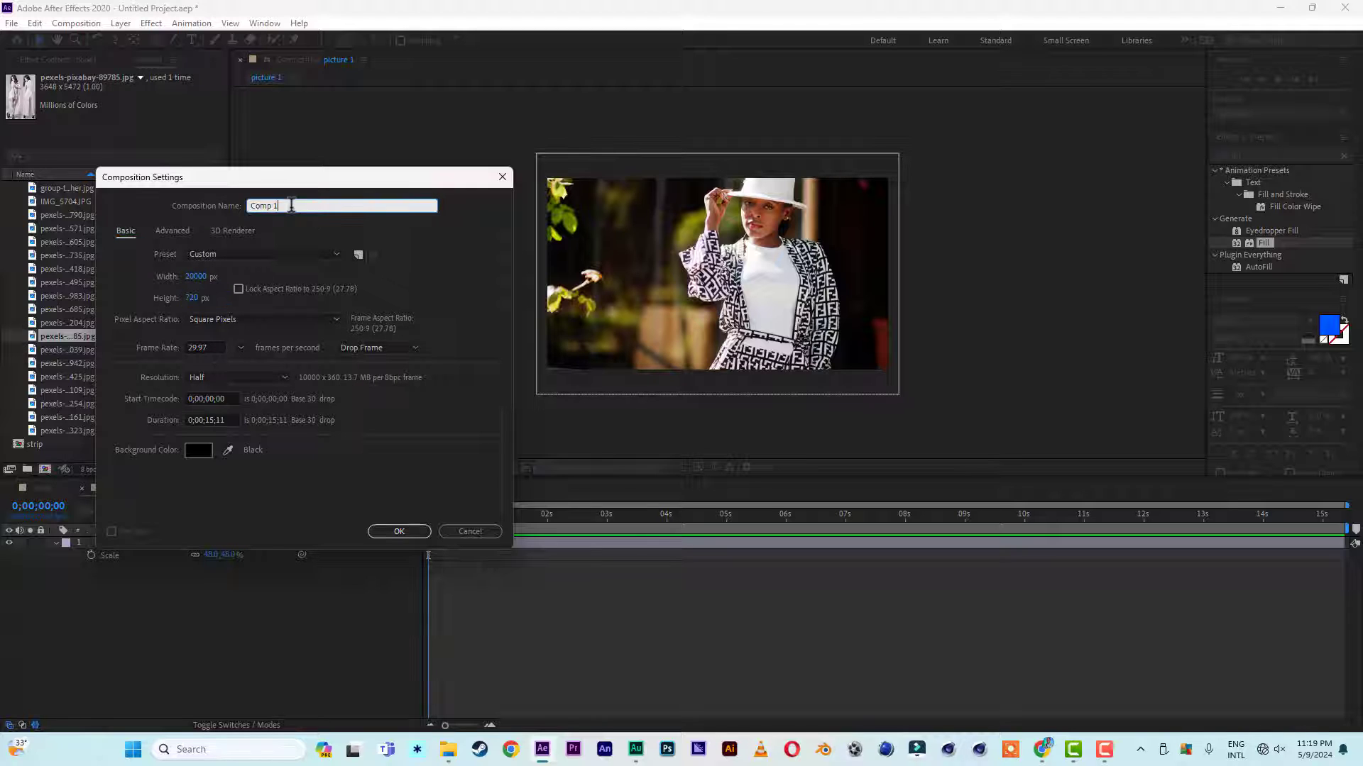
type("FILM 1")
left_click(384, 532)
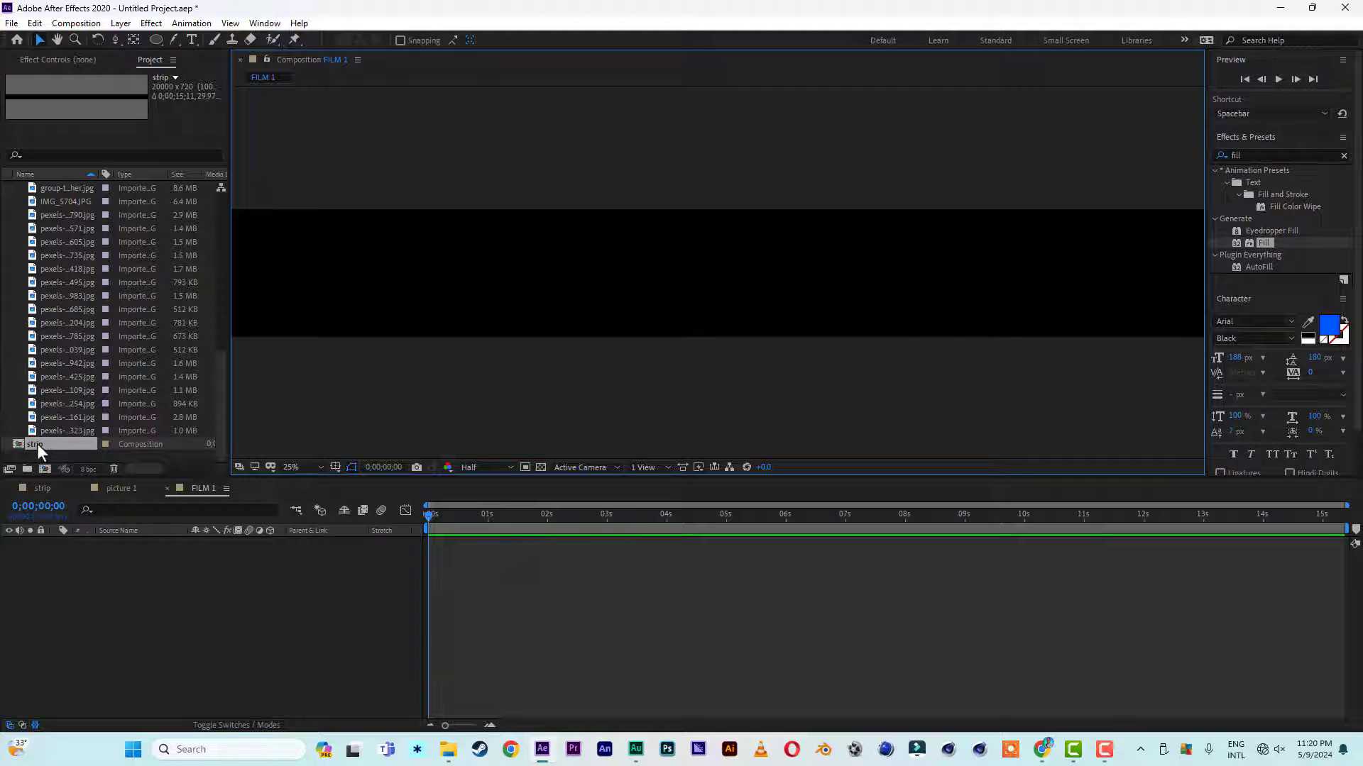
Add the strip composition to FILM 1 and apply a Fill effect to it in white
left_click_drag(37, 444, 97, 608)
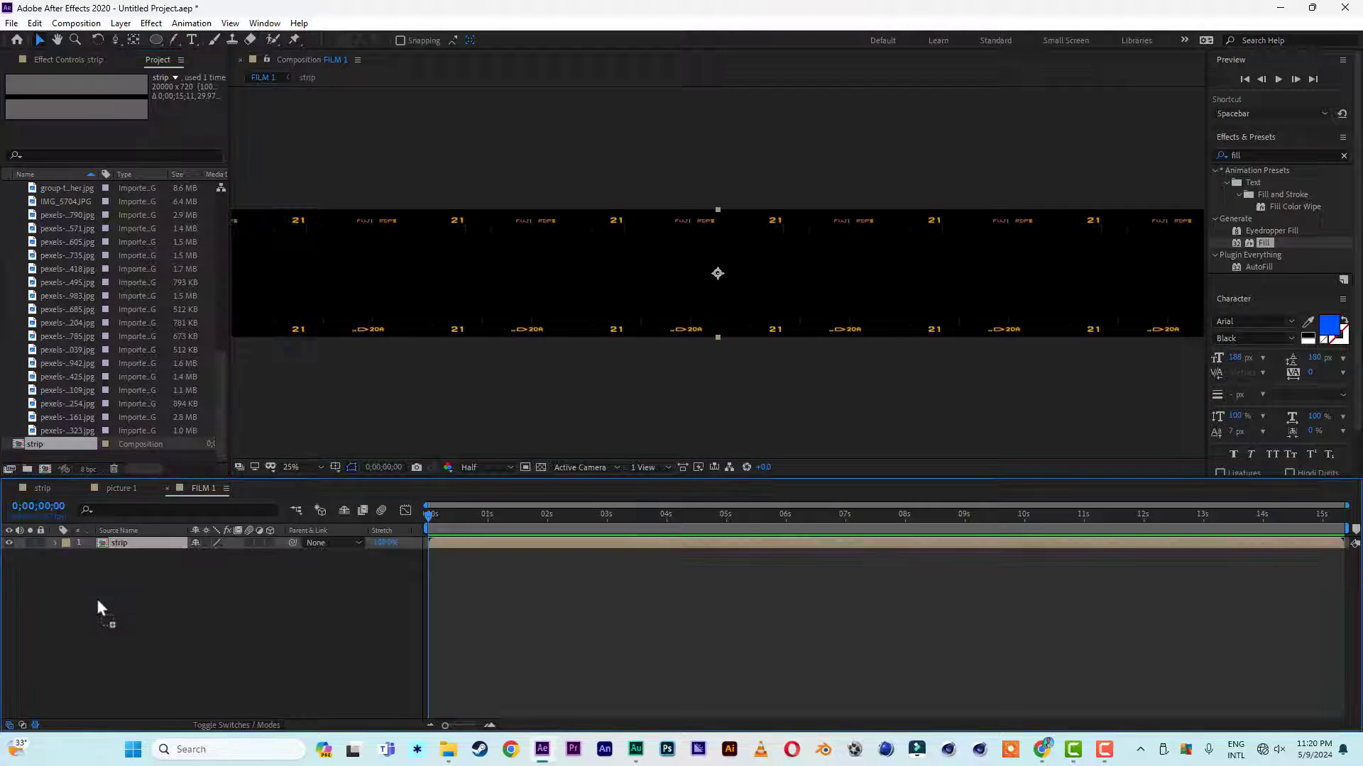
double_click(1263, 243)
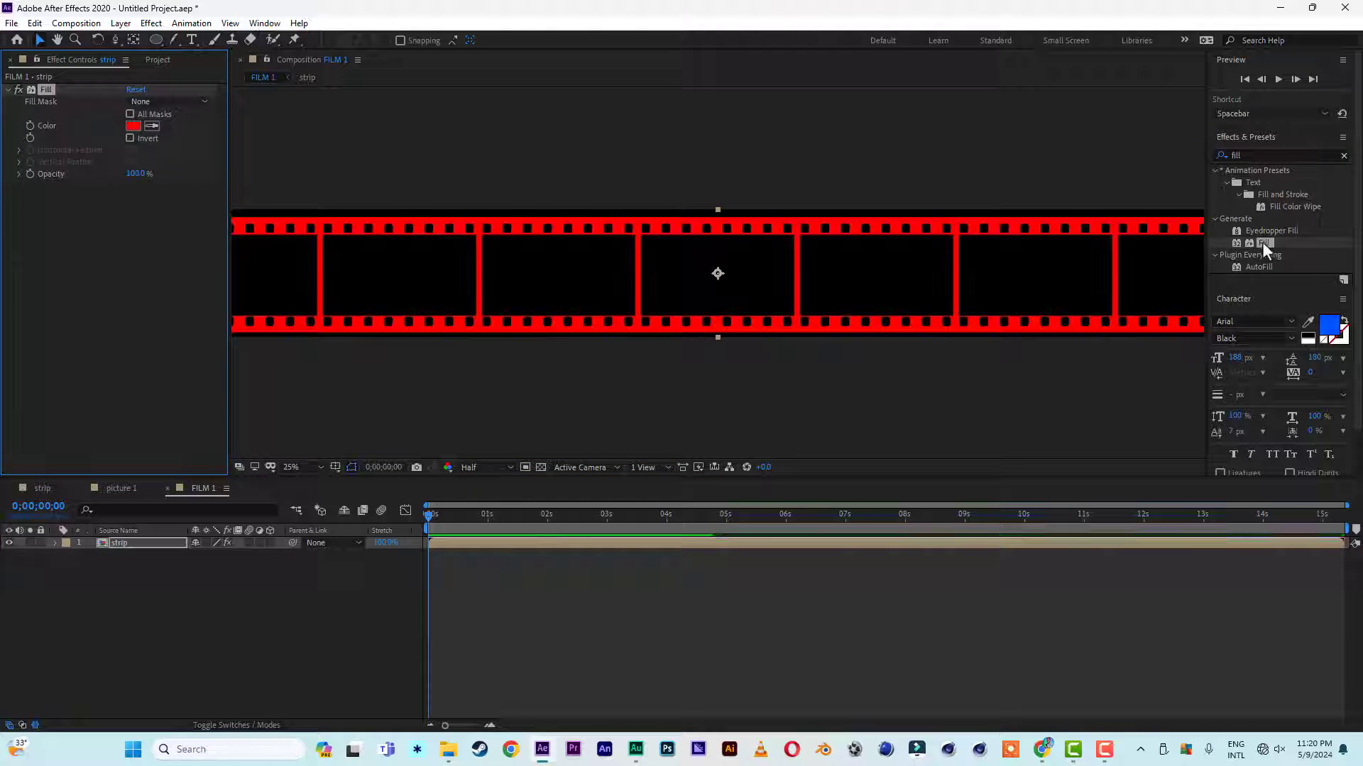
left_click(133, 126)
left_click(941, 452)
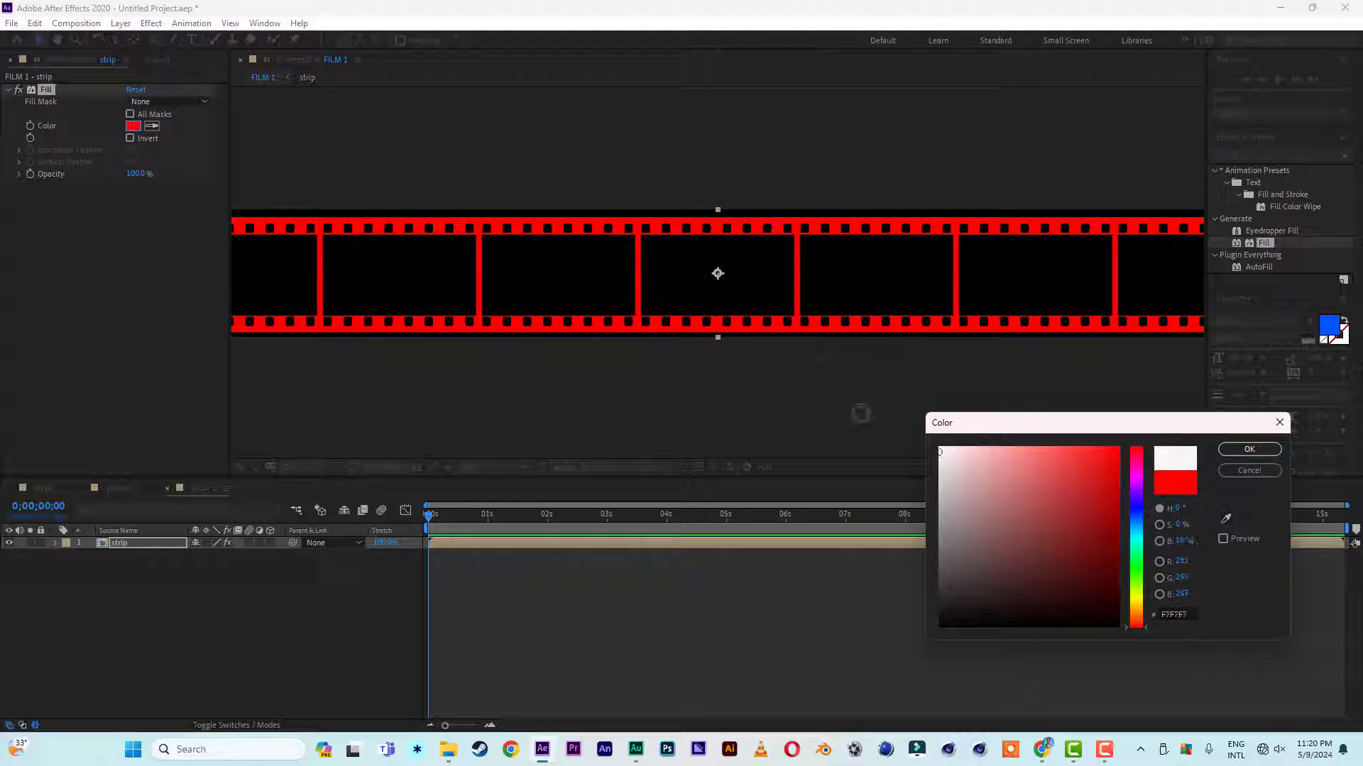
left_click(939, 448)
left_click(1249, 451)
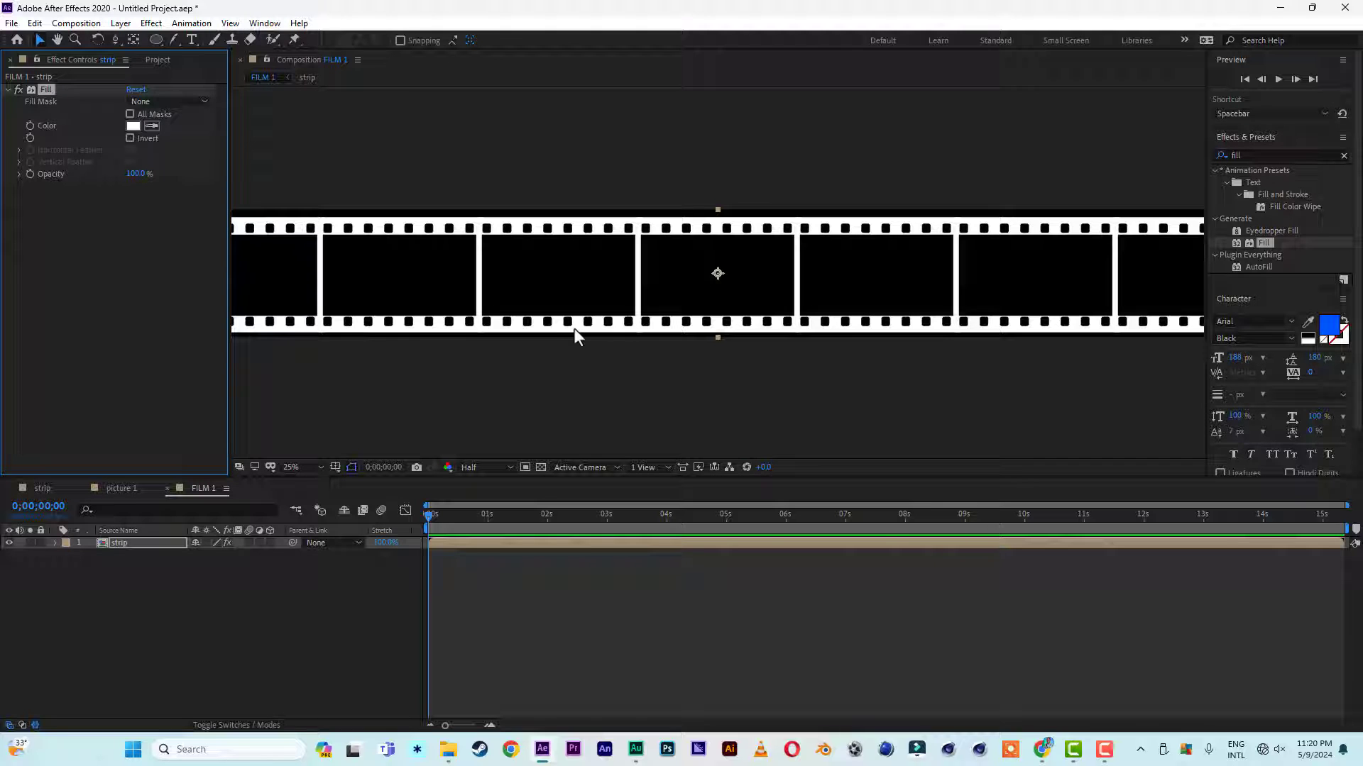
left_click(159, 60)
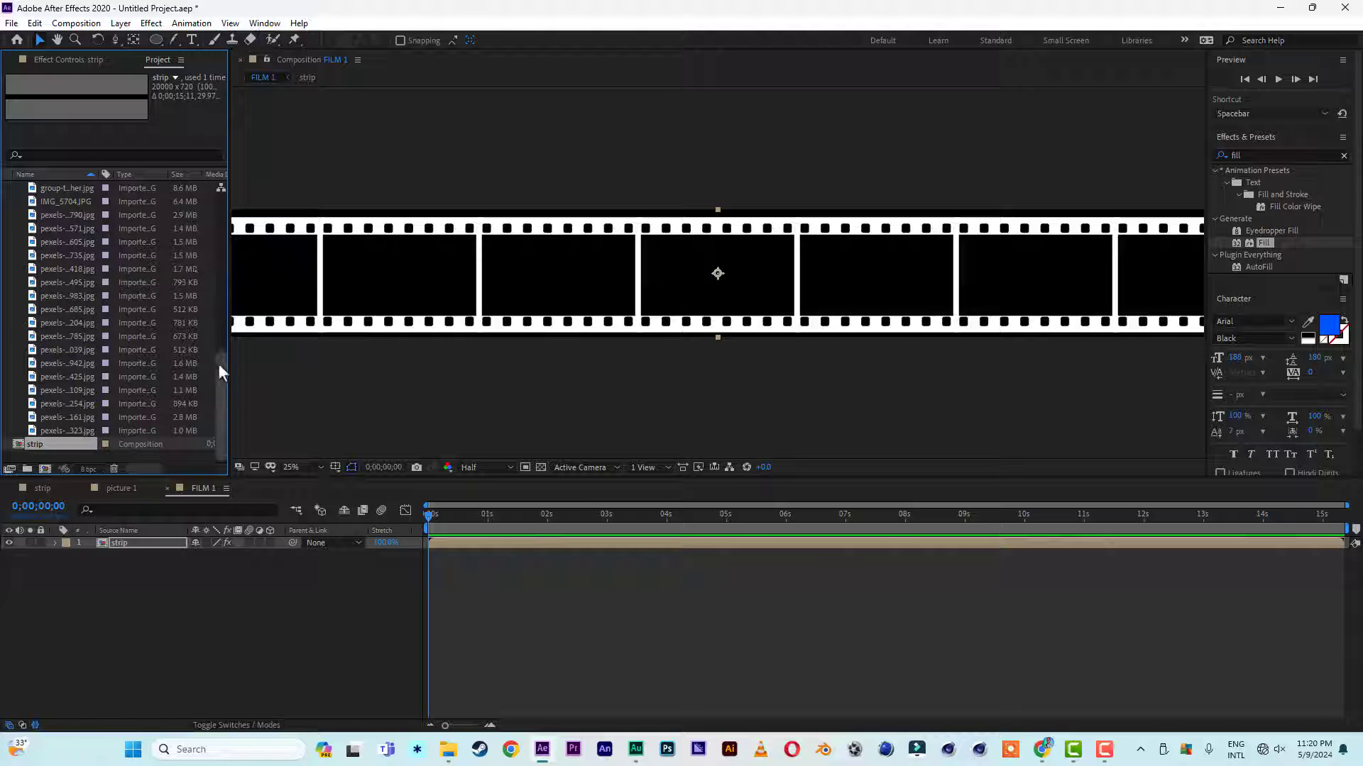
Add the picture 1 composition beneath the strip layer in FILM 1 and scale it to 45%
left_click_drag(219, 363, 198, 174)
left_click(7, 377)
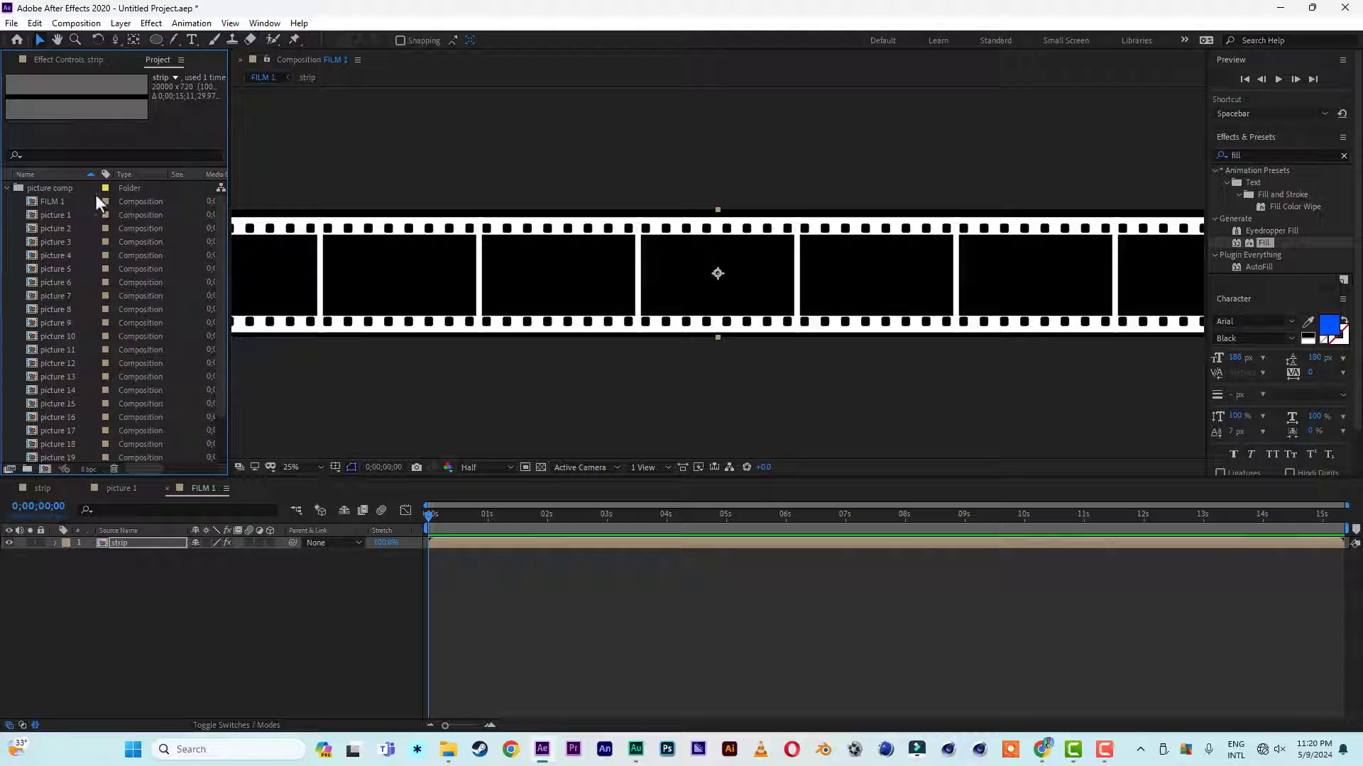
left_click(52, 216)
left_click_drag(51, 216, 146, 628)
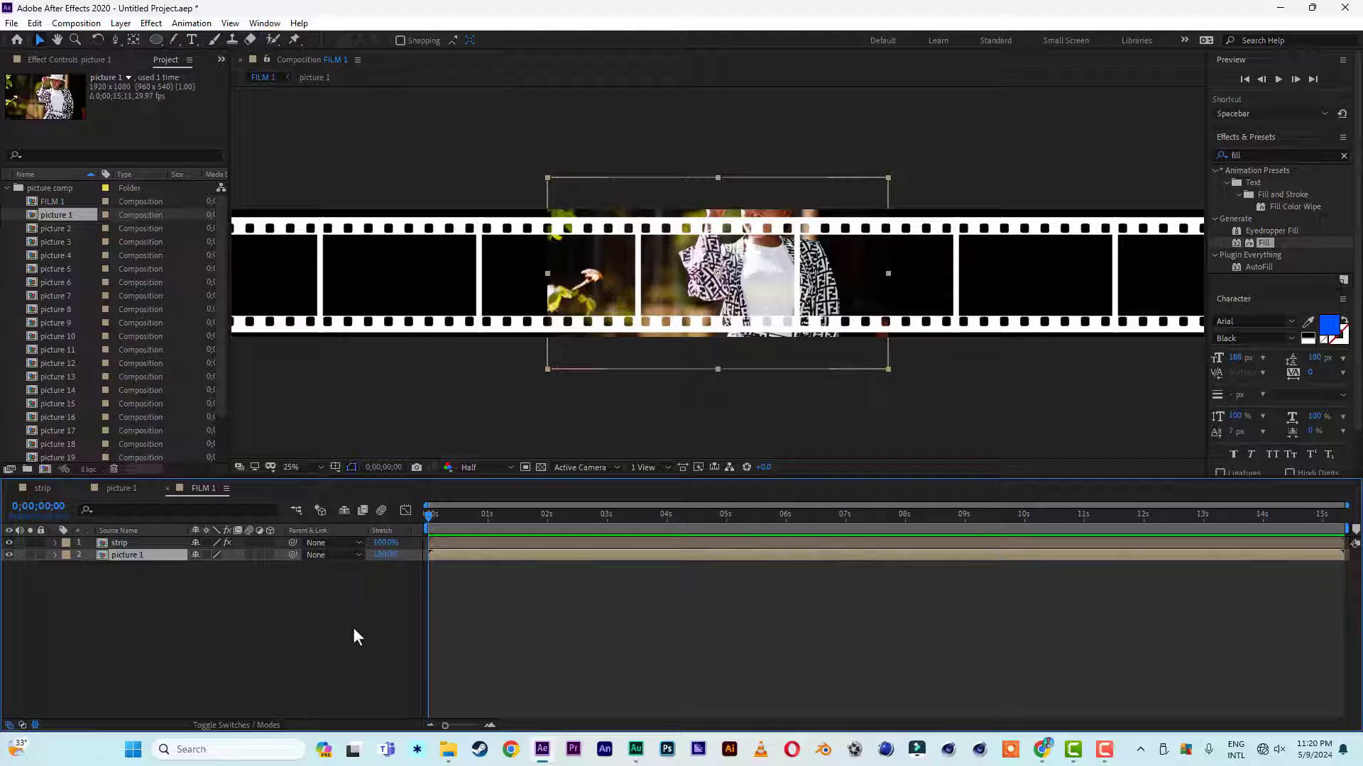
key("s")
left_click_drag(240, 572, 208, 571)
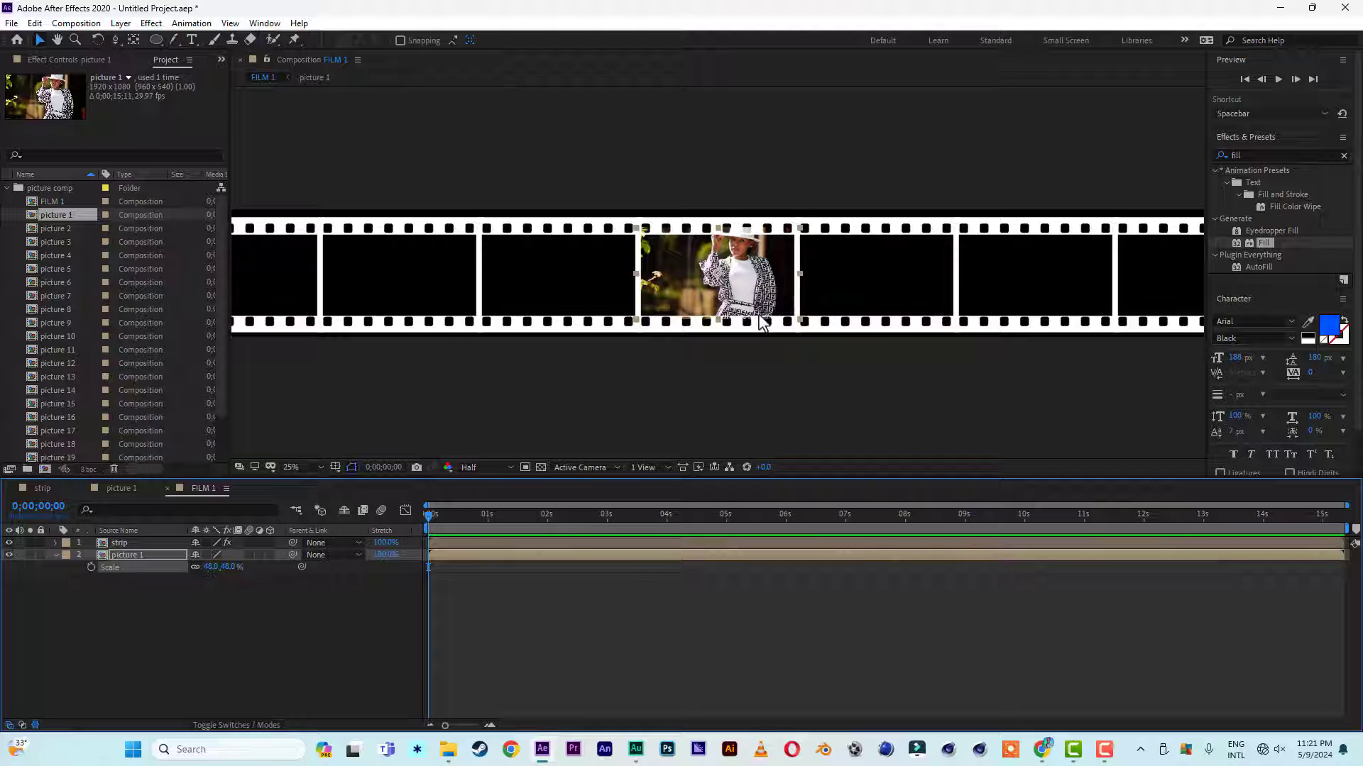
key("period")
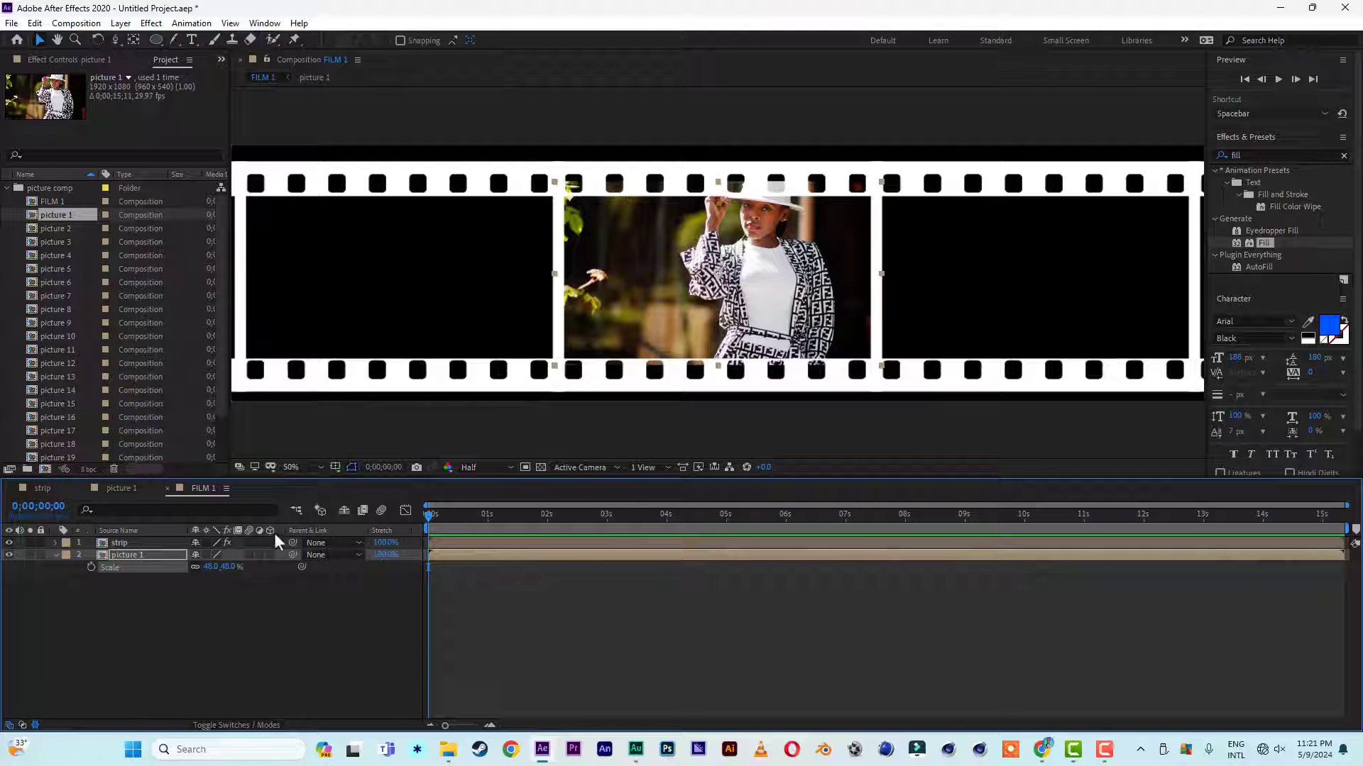
left_click_drag(229, 567, 219, 568)
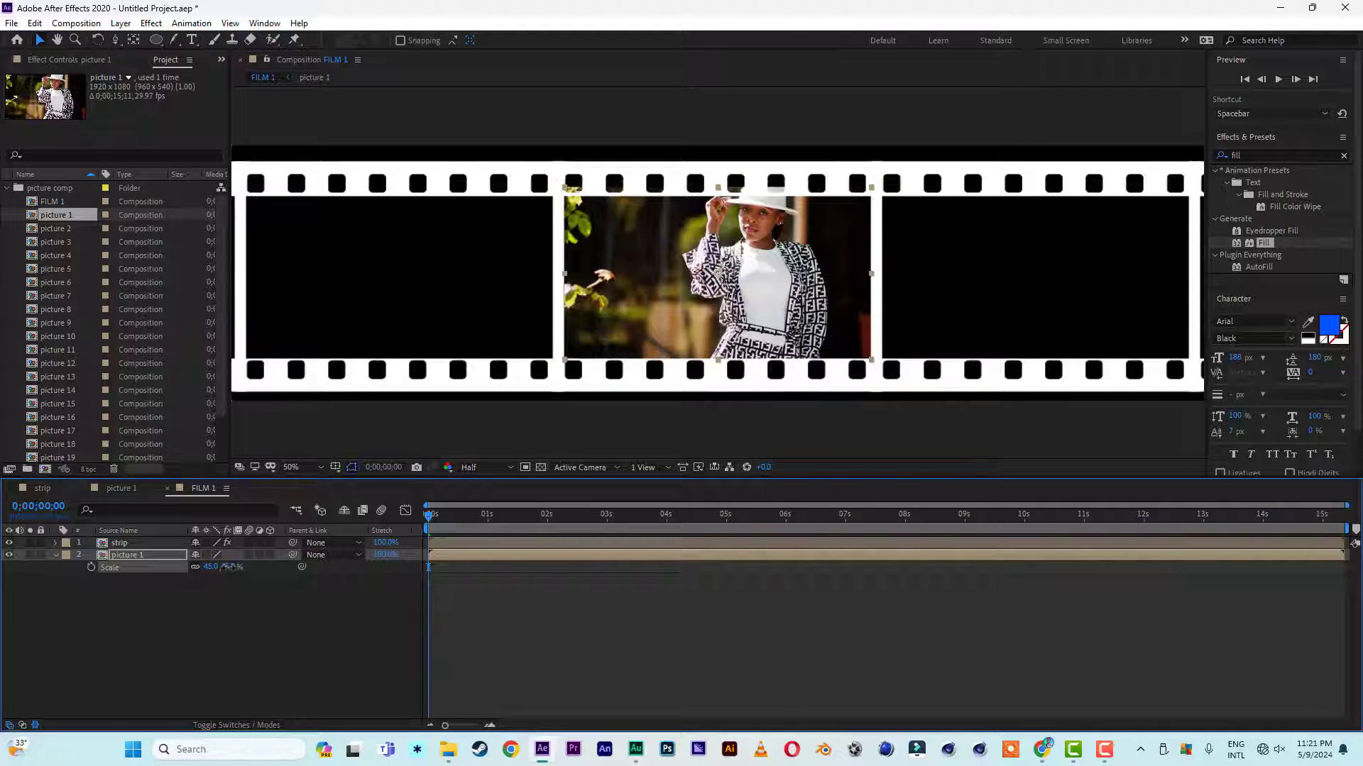
Nudge picture 1 slightly downward so it sits within the strip's central frame
key("Down")
key("Down")
key("Down")
key("Down")
key("Down")
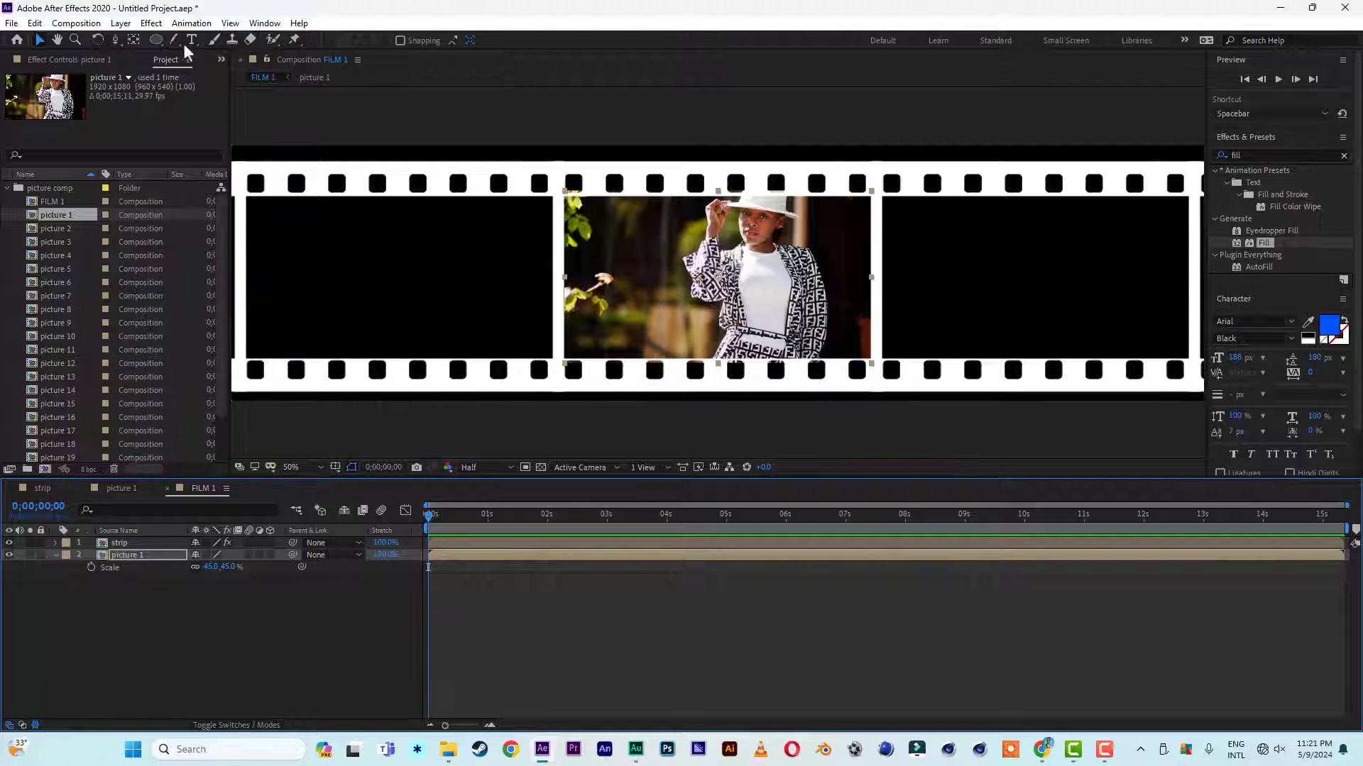
Draw a rectangular mask on picture 1 that matches the central film frame's opening
left_click_drag(156, 40, 196, 42)
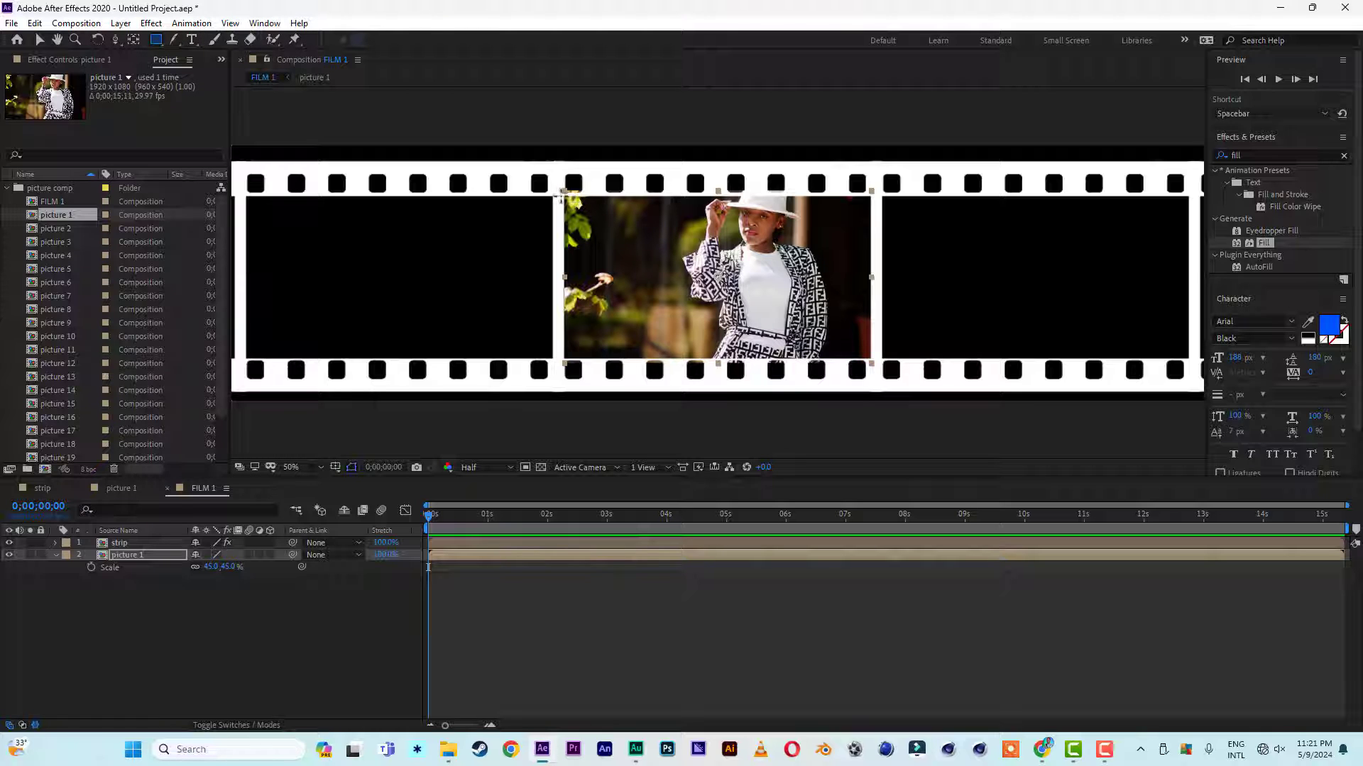
left_click_drag(561, 196, 876, 360)
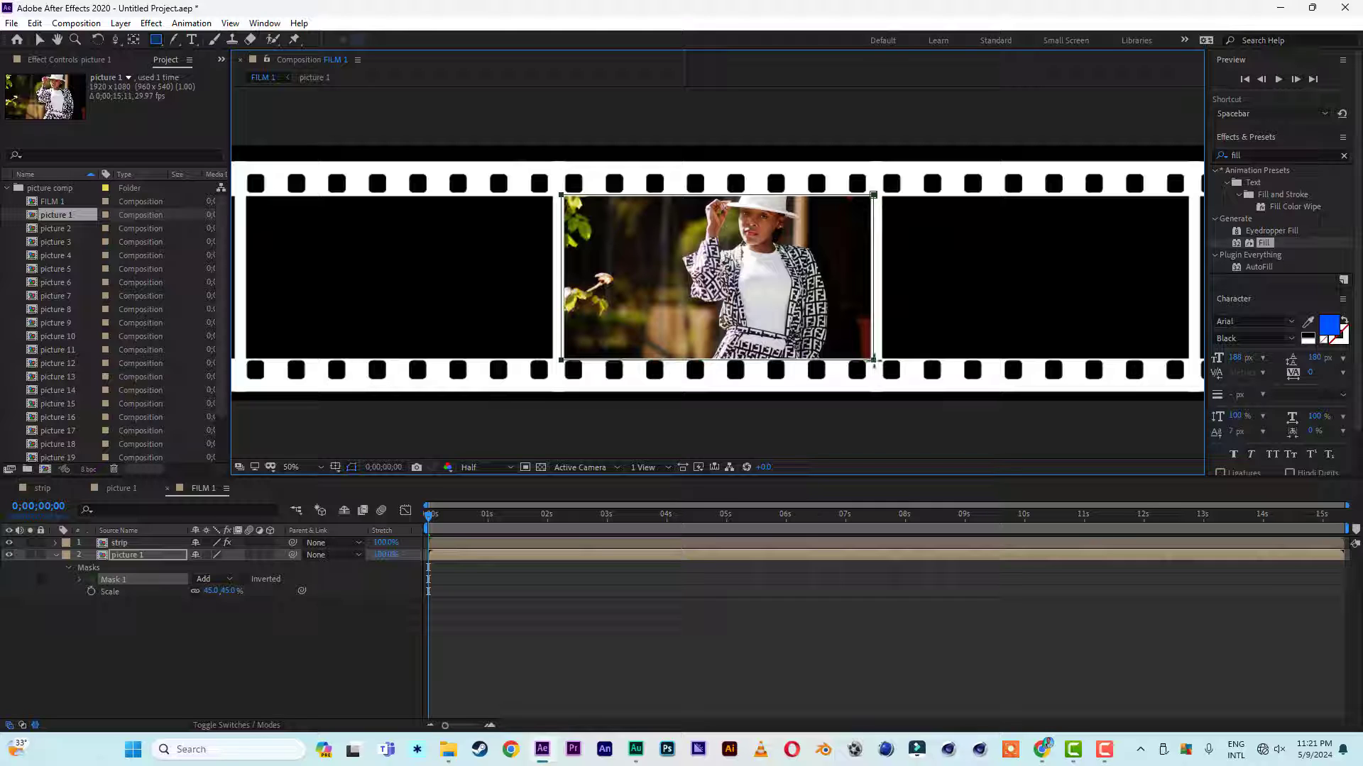
left_click(39, 39)
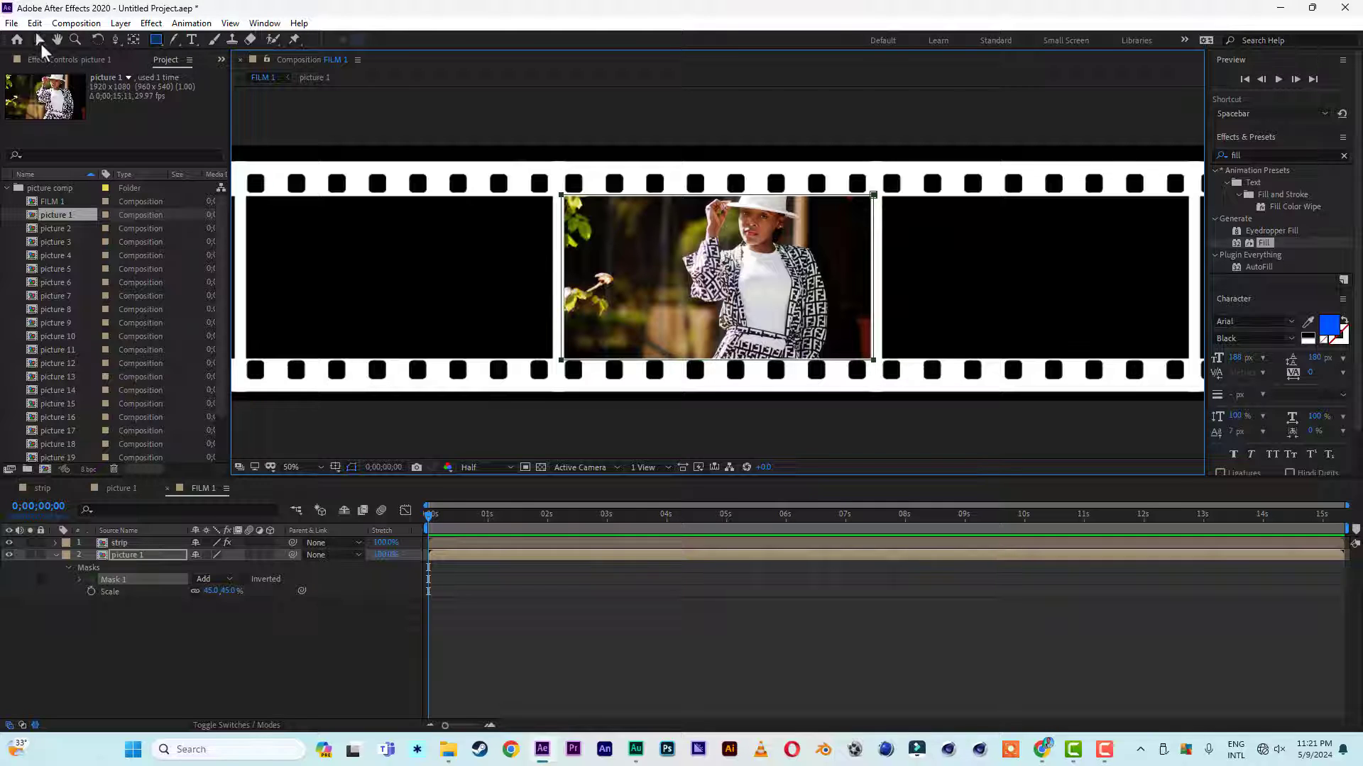
left_click(738, 443)
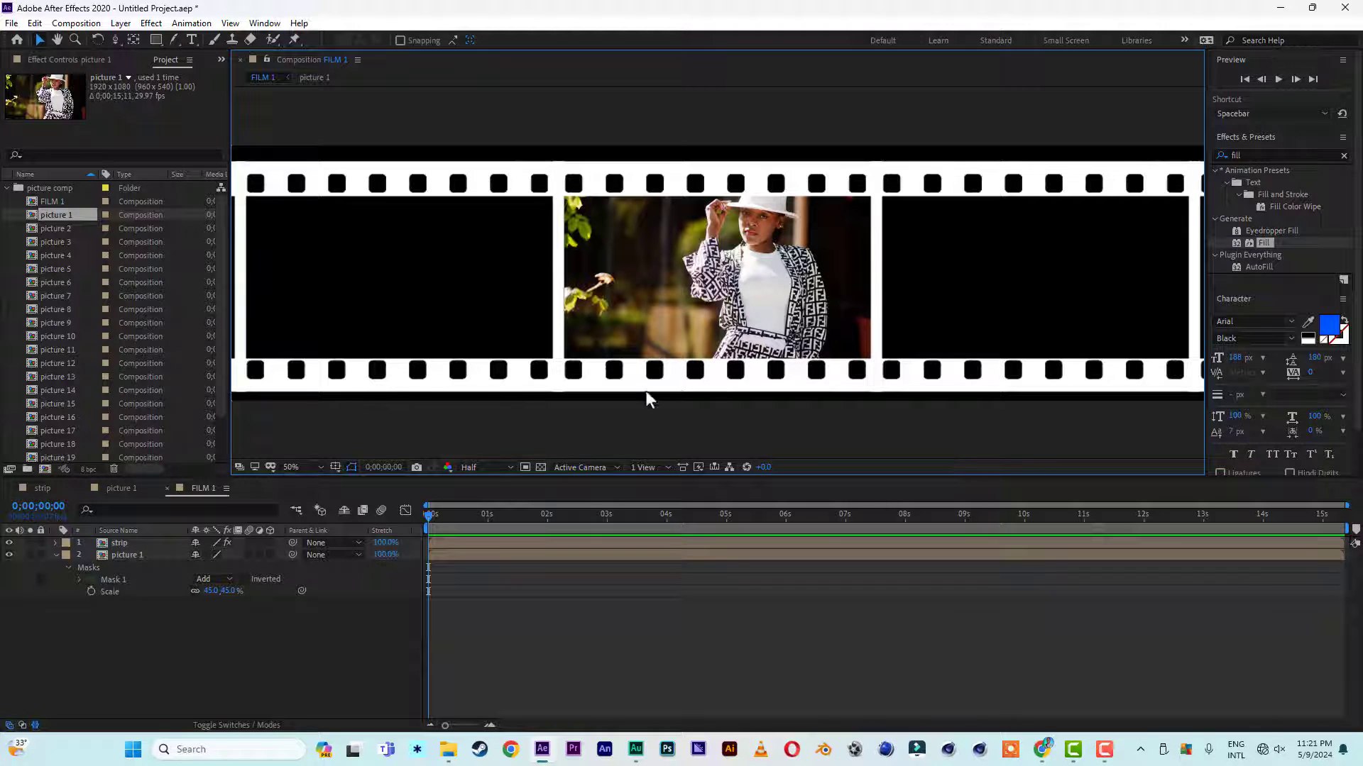
left_click(55, 555)
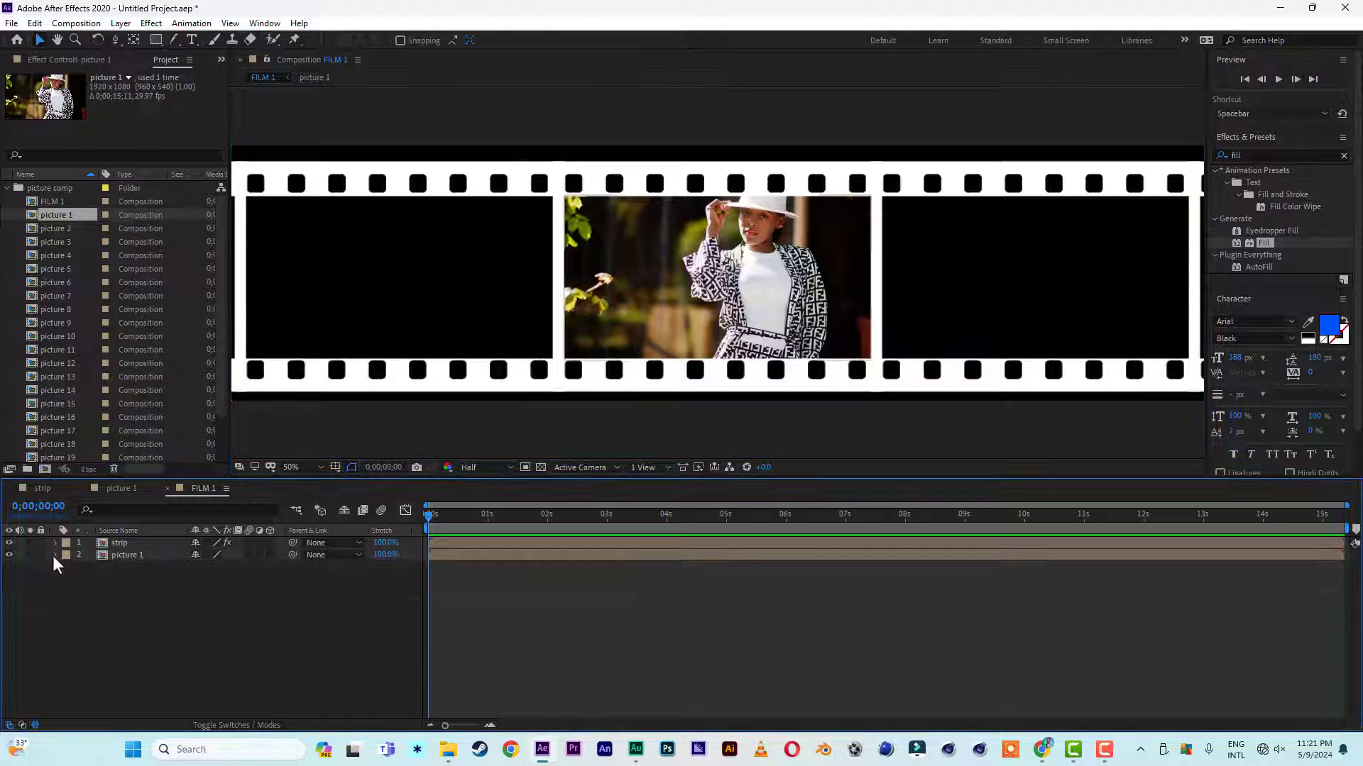
Duplicate the picture 1 layer and move the copy into the next film frame on the right
left_click(139, 556)
key("ctrl+d")
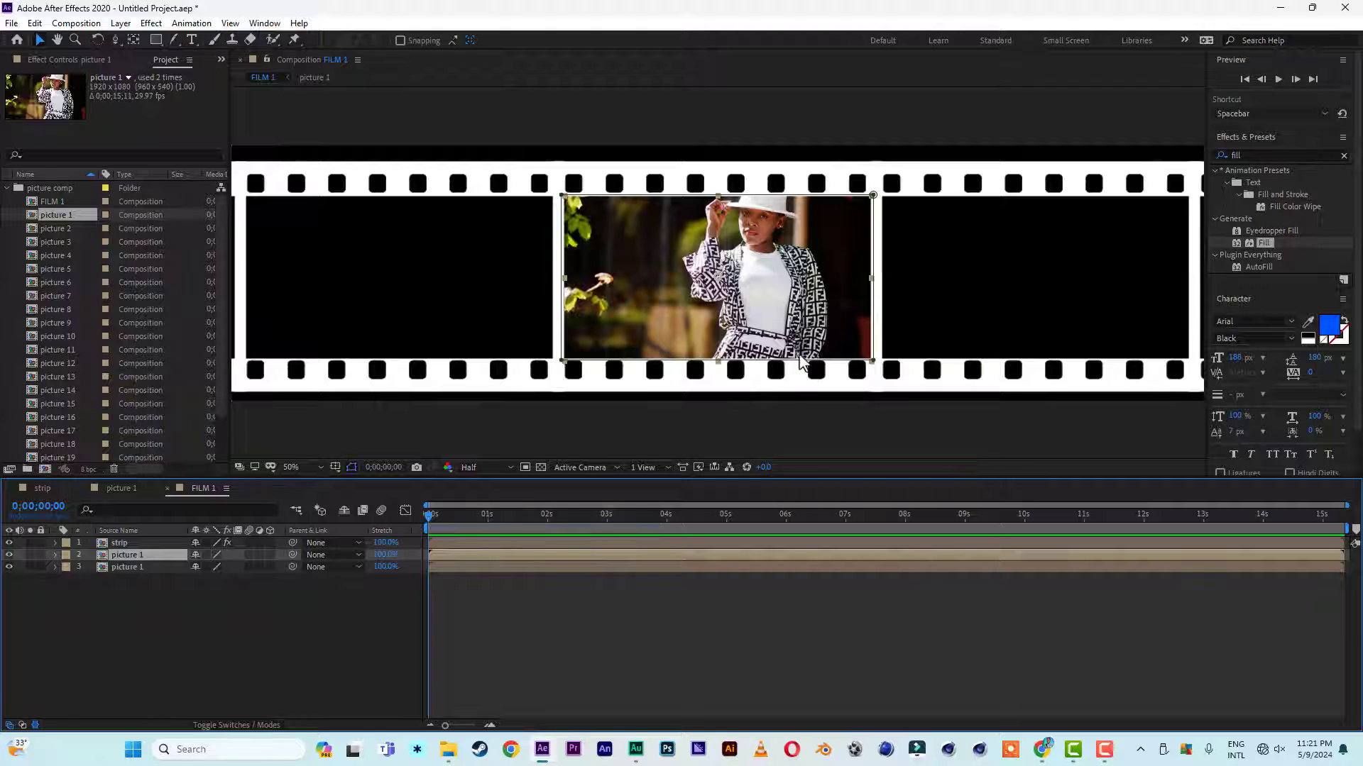
scroll(799, 353, "down", 2)
key("Right")
key("Right")
key("Right")
key("Right")
key("Right")
key("Right")
key("Right")
key("Right")
key("Right")
key("Right")
key("Right")
key("Right")
key("Right")
key("Right")
key("Right")
key("Right")
key("Right")
key("Right")
key("Right")
key("Right")
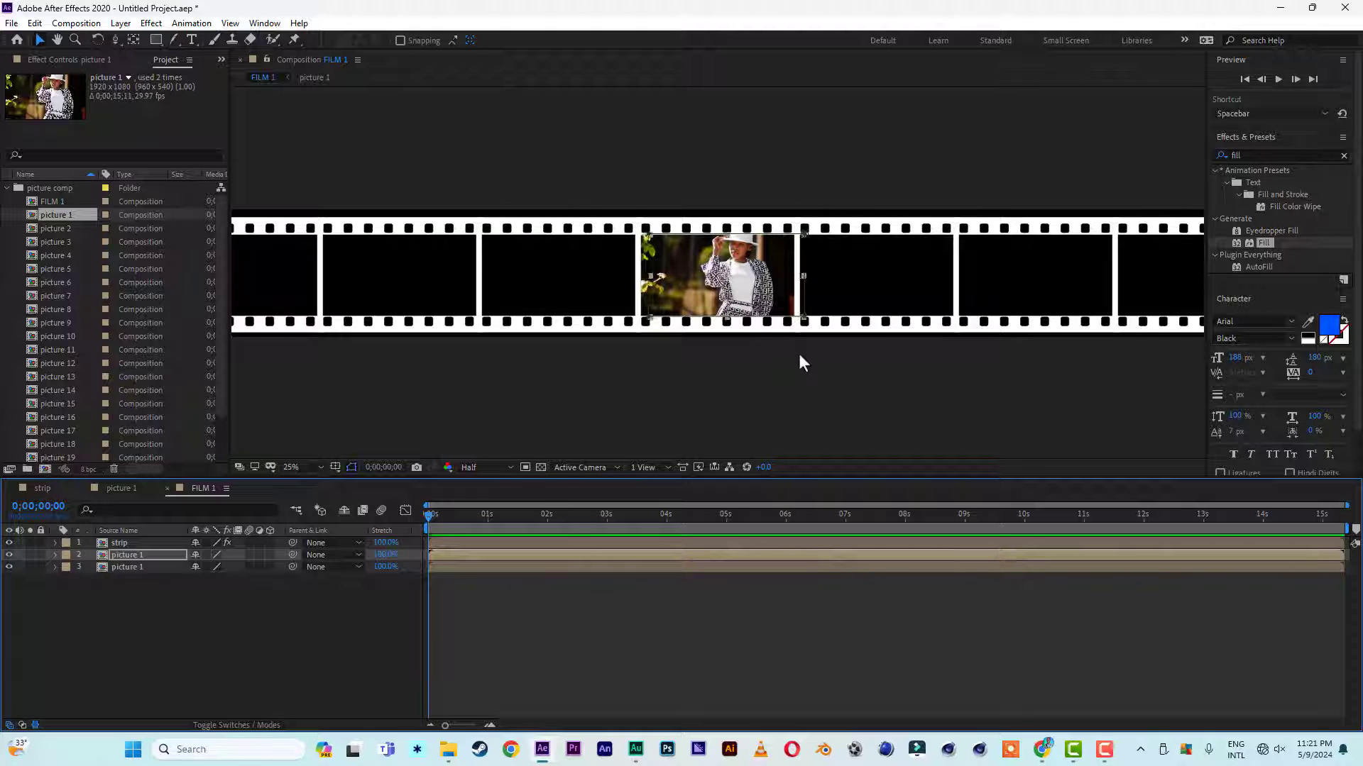
key("Right")
key("Right")
key("Right")
key("Right")
key("Right")
key("Right")
key("Right")
key("Right")
key("Right")
key("Right")
key("Right")
key("Right")
key("Right")
key("Right")
key("Right")
key("Right")
key("Right")
key("Right")
key("Right")
key("Right")
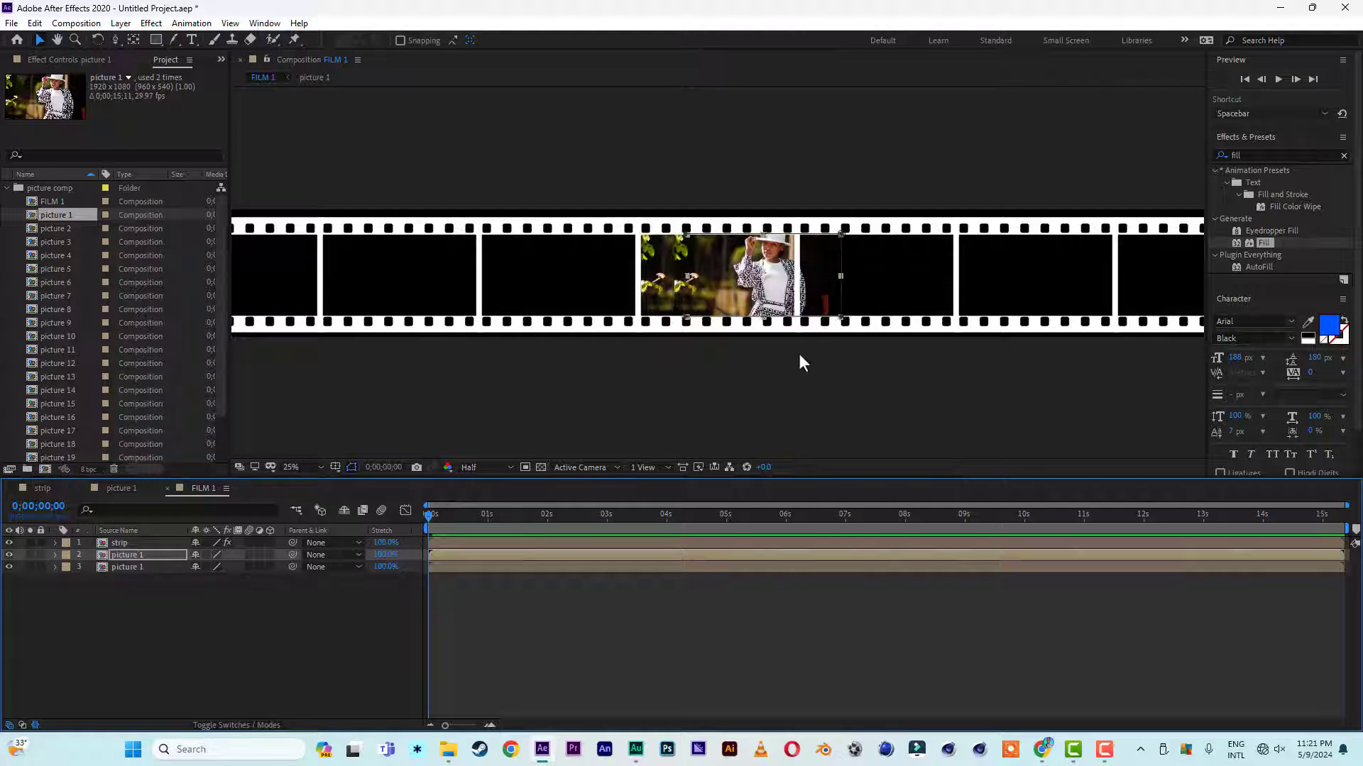
key("Right")
key("Right")
key("Right")
key("Right")
key("Right")
key("Right")
key("Right")
key("Right")
key("Right")
key("Right")
key("Right")
key("Right")
key("Right")
key("Right")
key("Right")
key("Right")
key("Right")
key("Right")
key("Right")
key("Right")
key("comma")
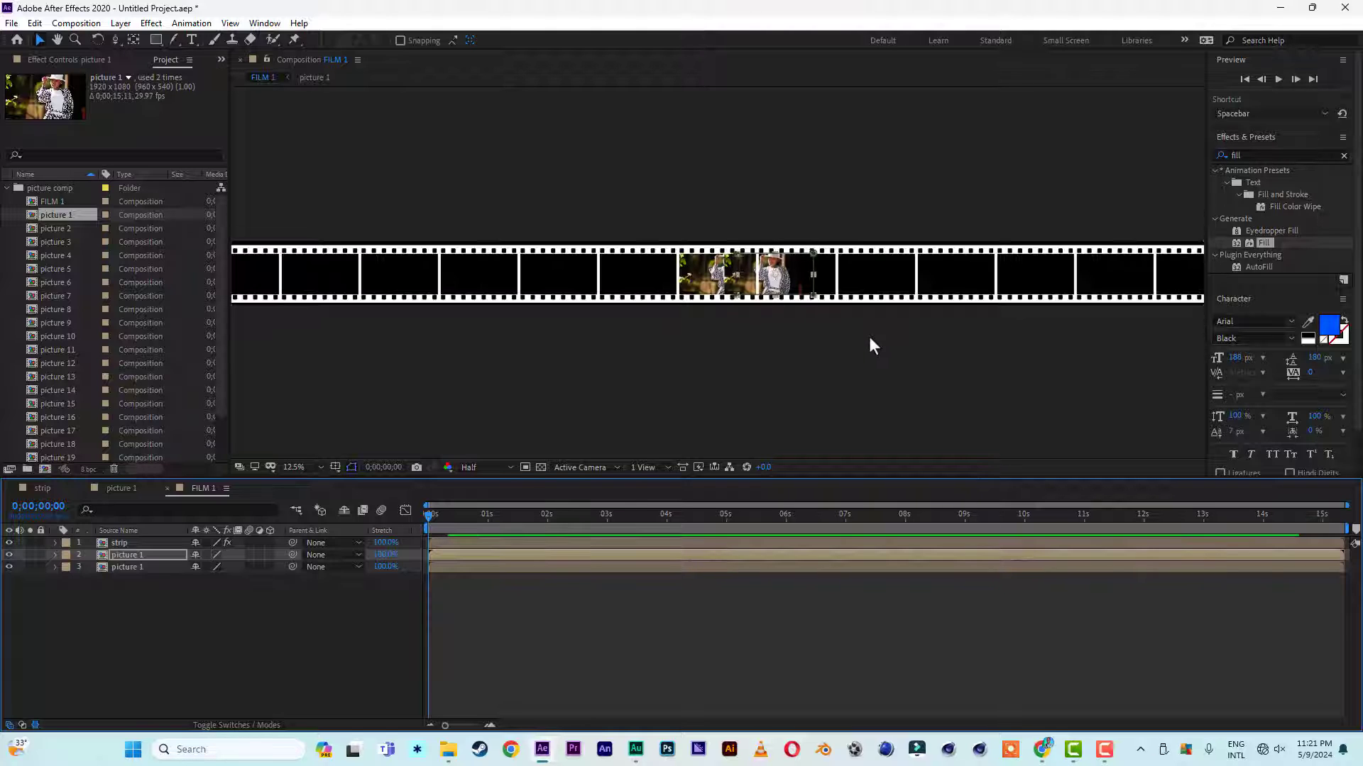
key("Right")
key("Right")
key("Right")
key("Right")
key("Right")
key("Right")
key("Right")
key("Right")
key("Right")
key("Right")
key("Right")
key("Right")
key("Right")
key("Right")
key("Right")
key("Right")
key("Right")
key("Right")
key("Right")
key("Right")
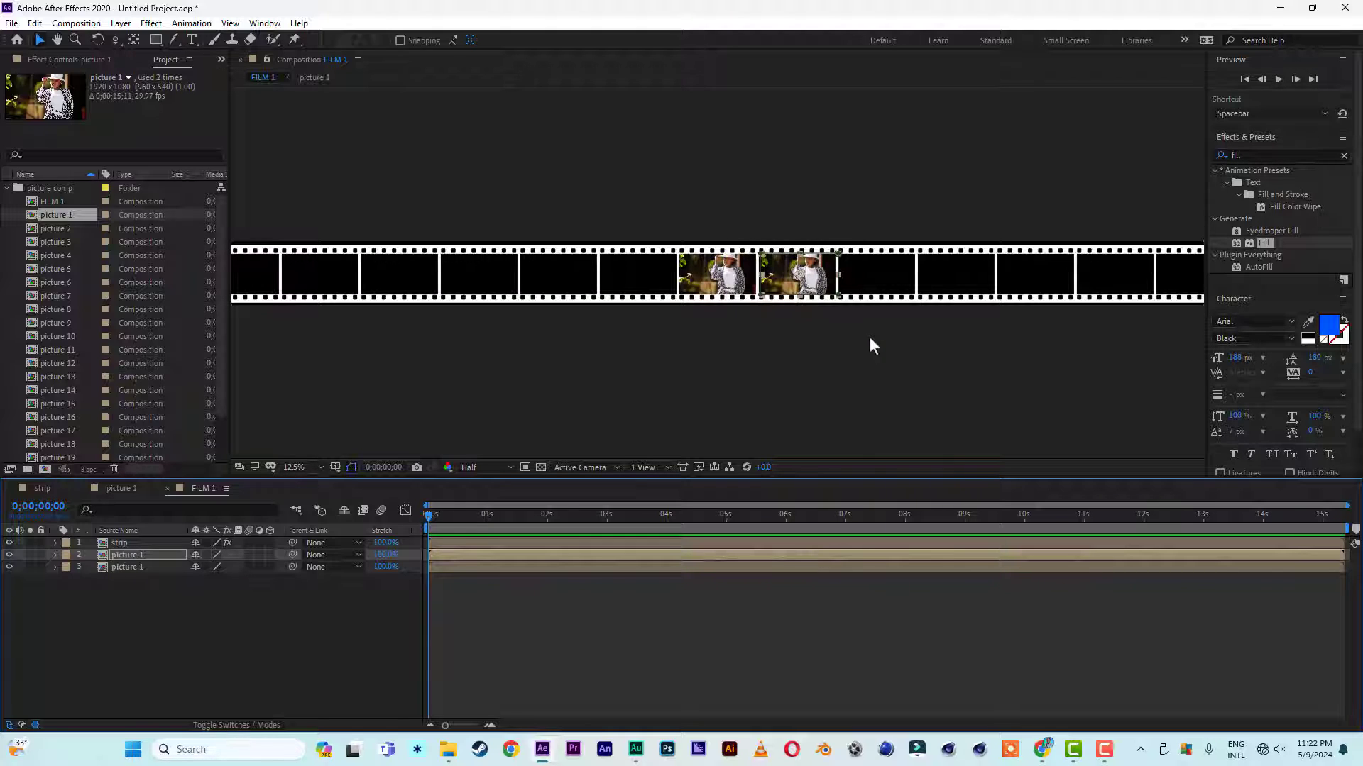
key("Left")
key("Left")
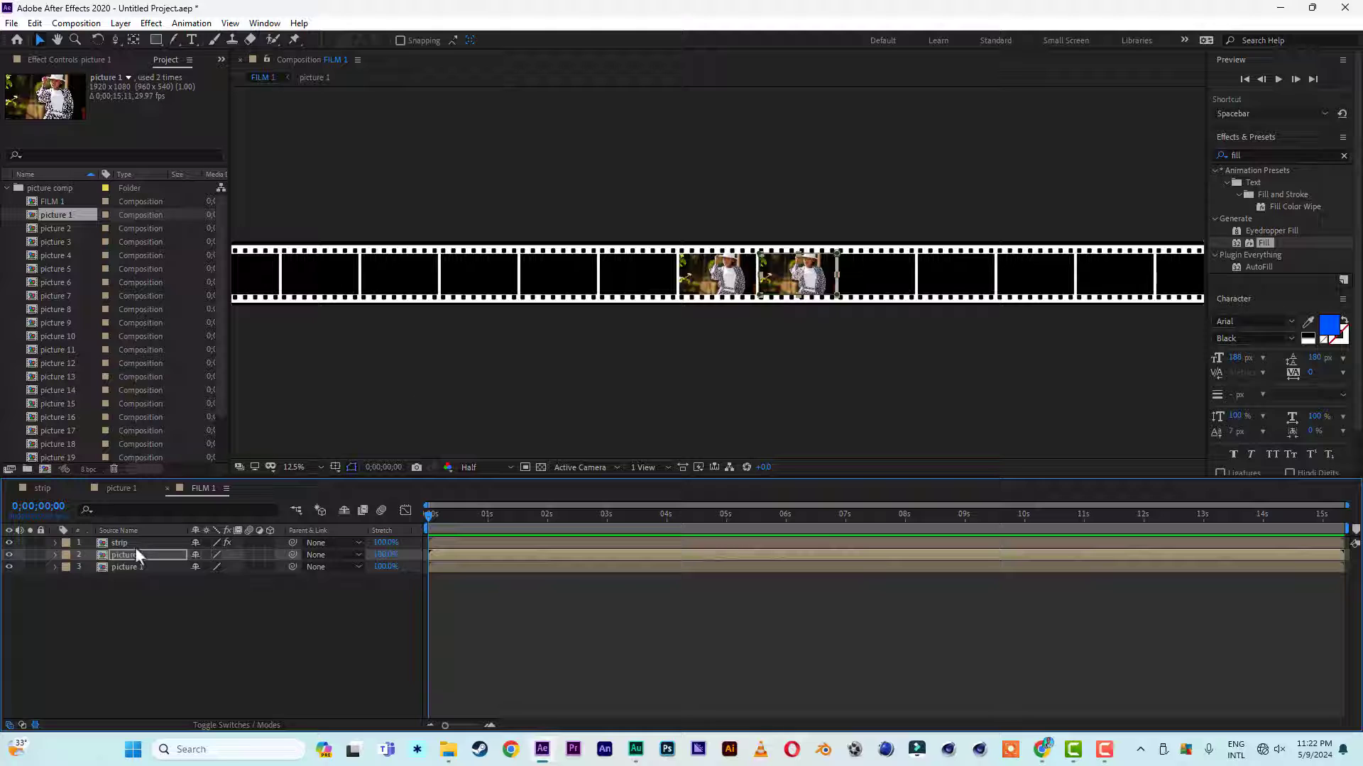
Duplicate both picture 1 layers and move the copies into the next two film frames on the right
left_click(133, 566, "shift")
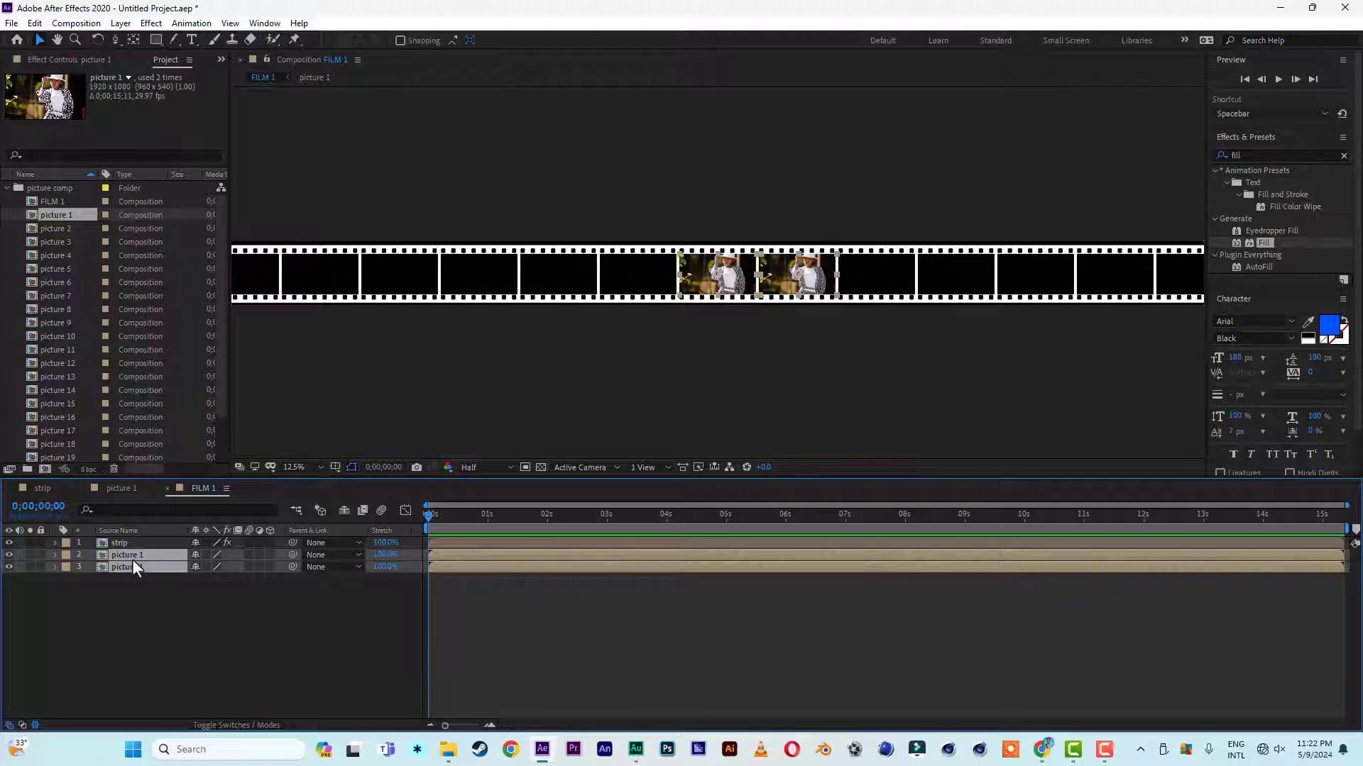
key("ctrl+d")
key("comma")
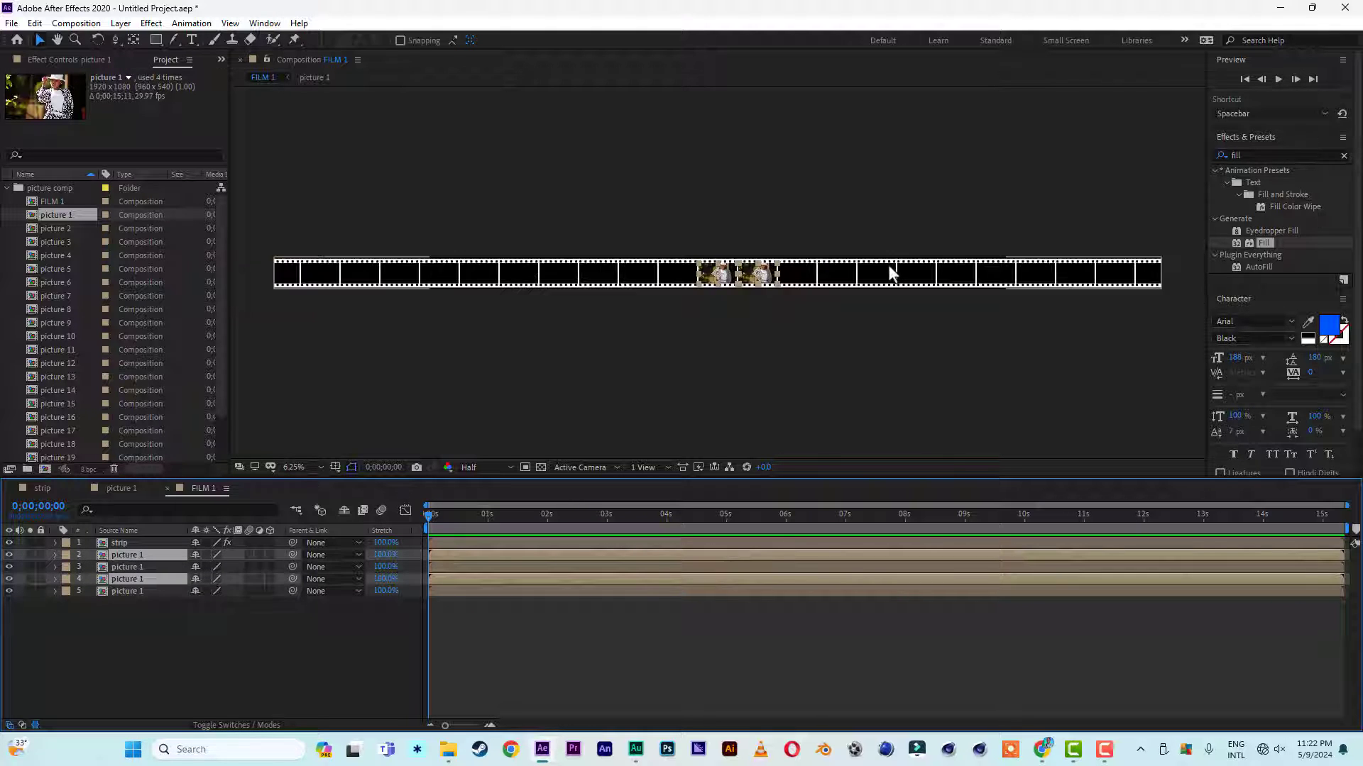
key("shift+Right")
key("shift+Right")
key("shift+Right")
key("shift+Right")
key("shift+Right")
key("shift+Right")
key("shift+Right")
key("shift+Right")
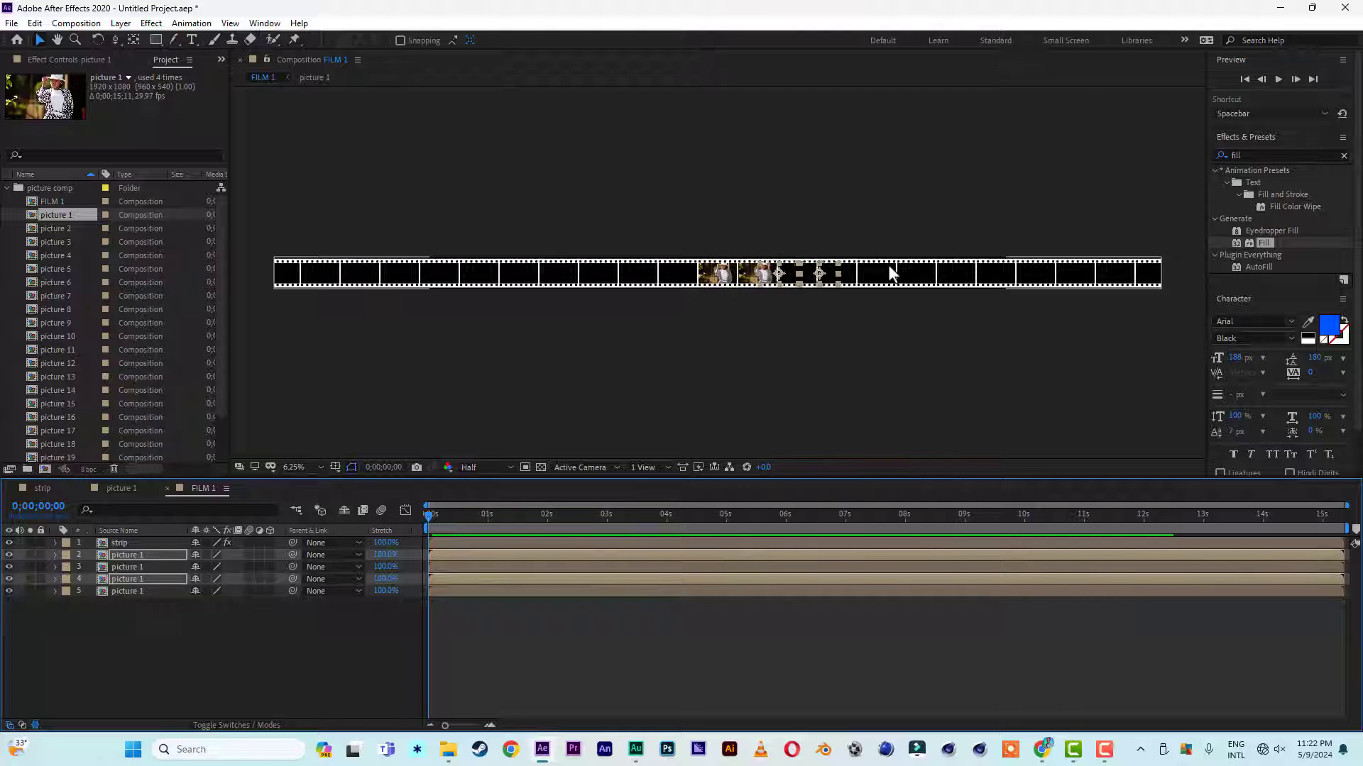
key("period")
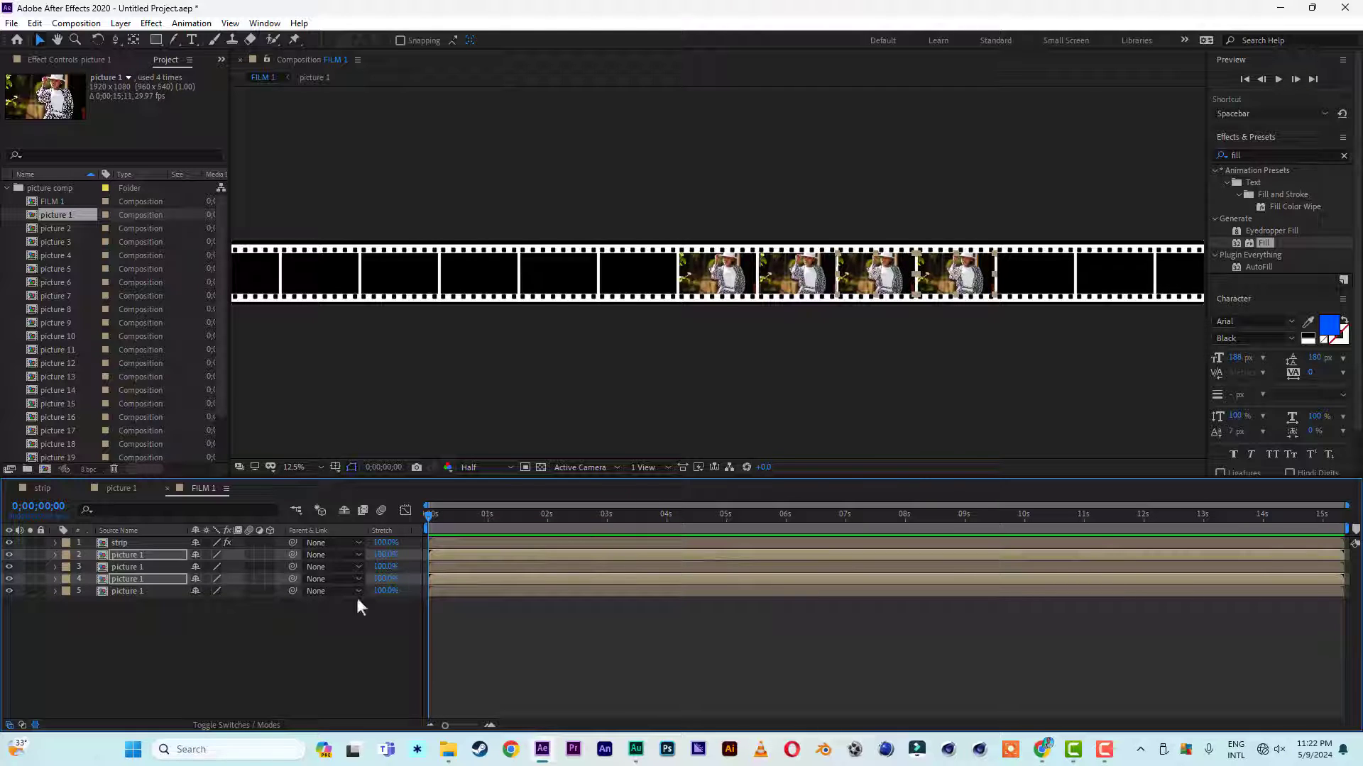
left_click(207, 639)
Duplicate all four picture 1 layers and shift the copies into the following four film frames on the right
key("comma")
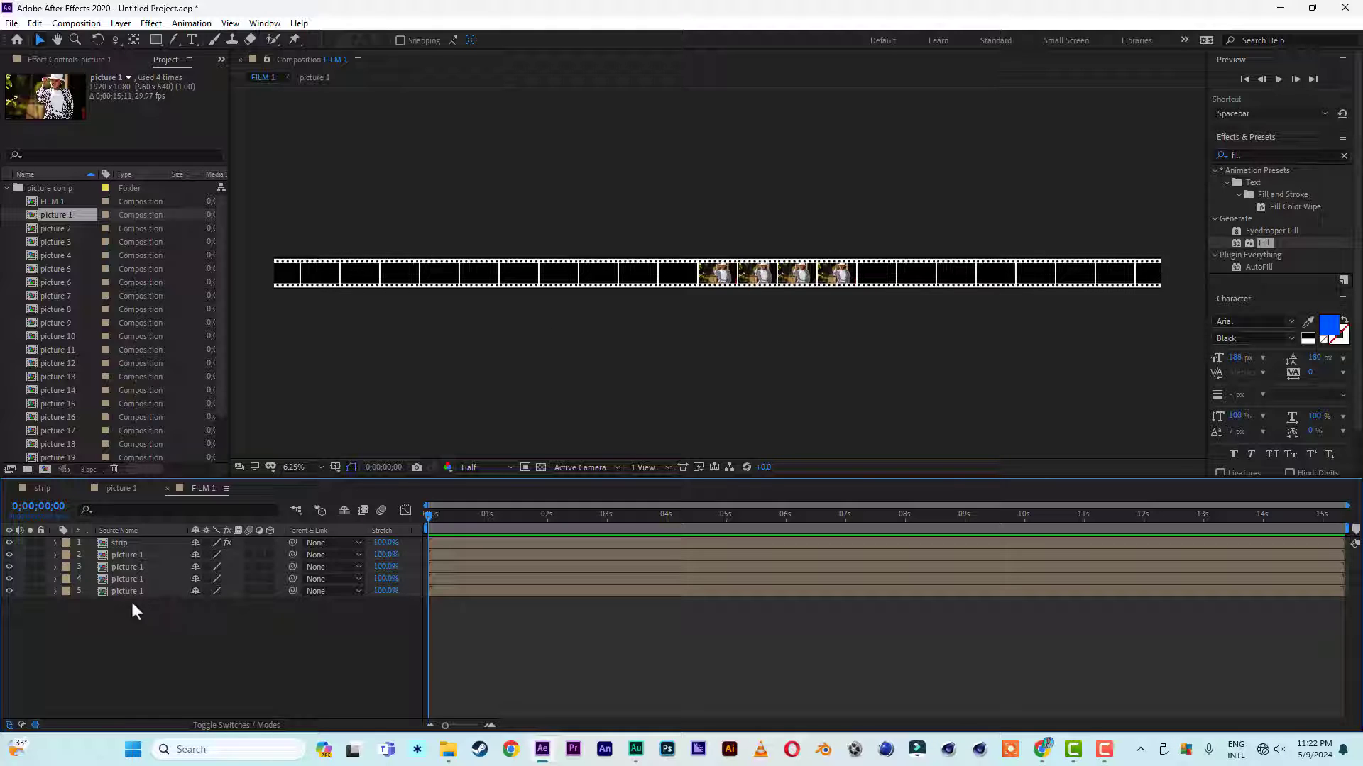
left_click_drag(131, 602, 142, 560)
key("ctrl+d")
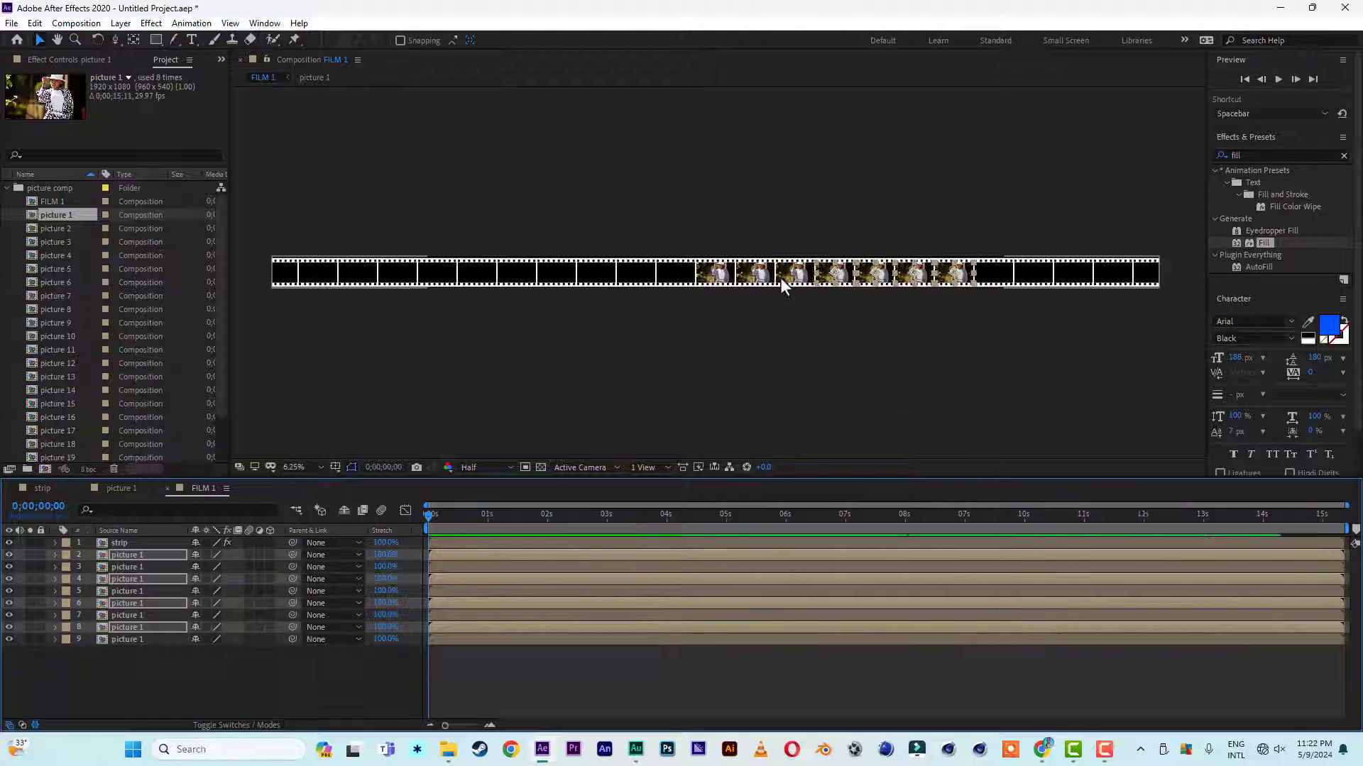
key("shift+Right")
key("shift+Right")
key("shift+Right")
key("shift+Right")
key("shift+Right")
scroll(909, 299, "up", 1)
left_click_drag(1078, 276, 564, 284)
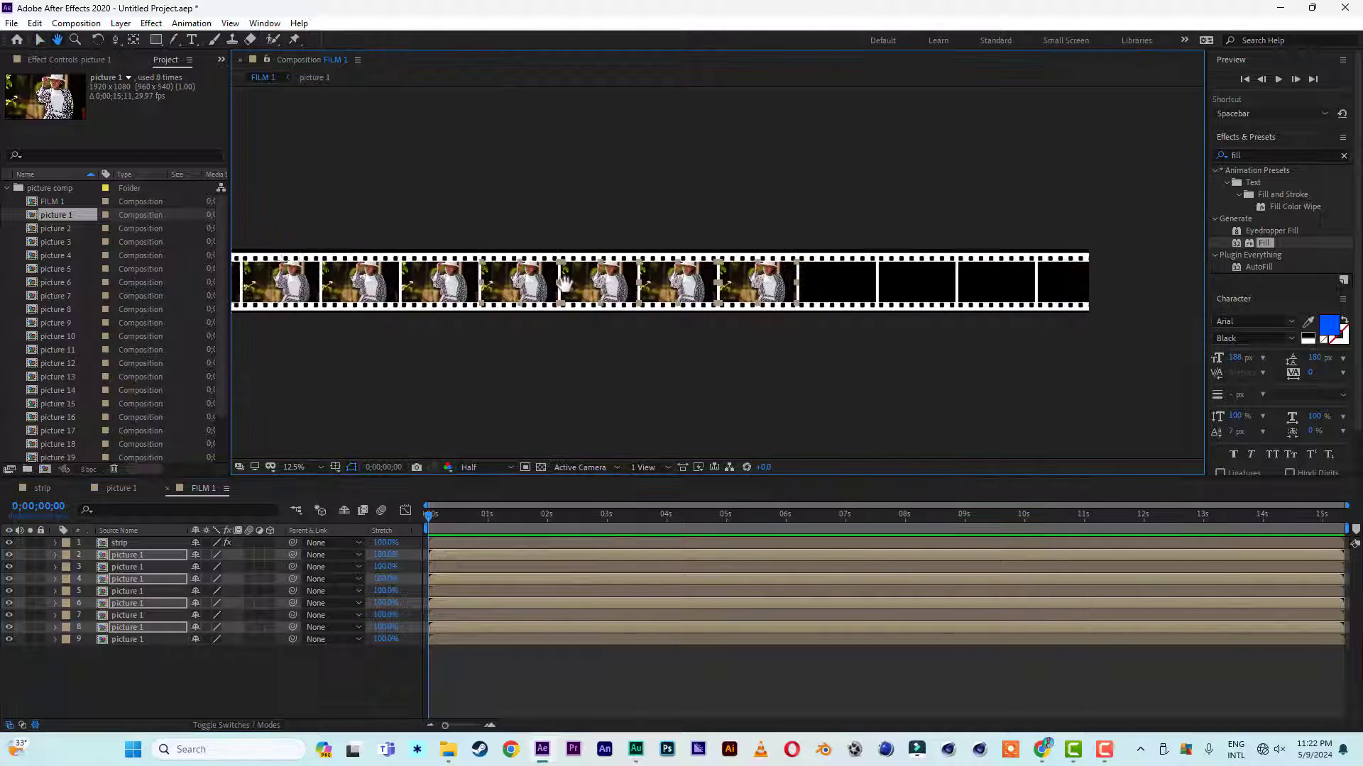
scroll(565, 284, "up", 1)
scroll(557, 290, "down", 1)
scroll(550, 294, "up", 1)
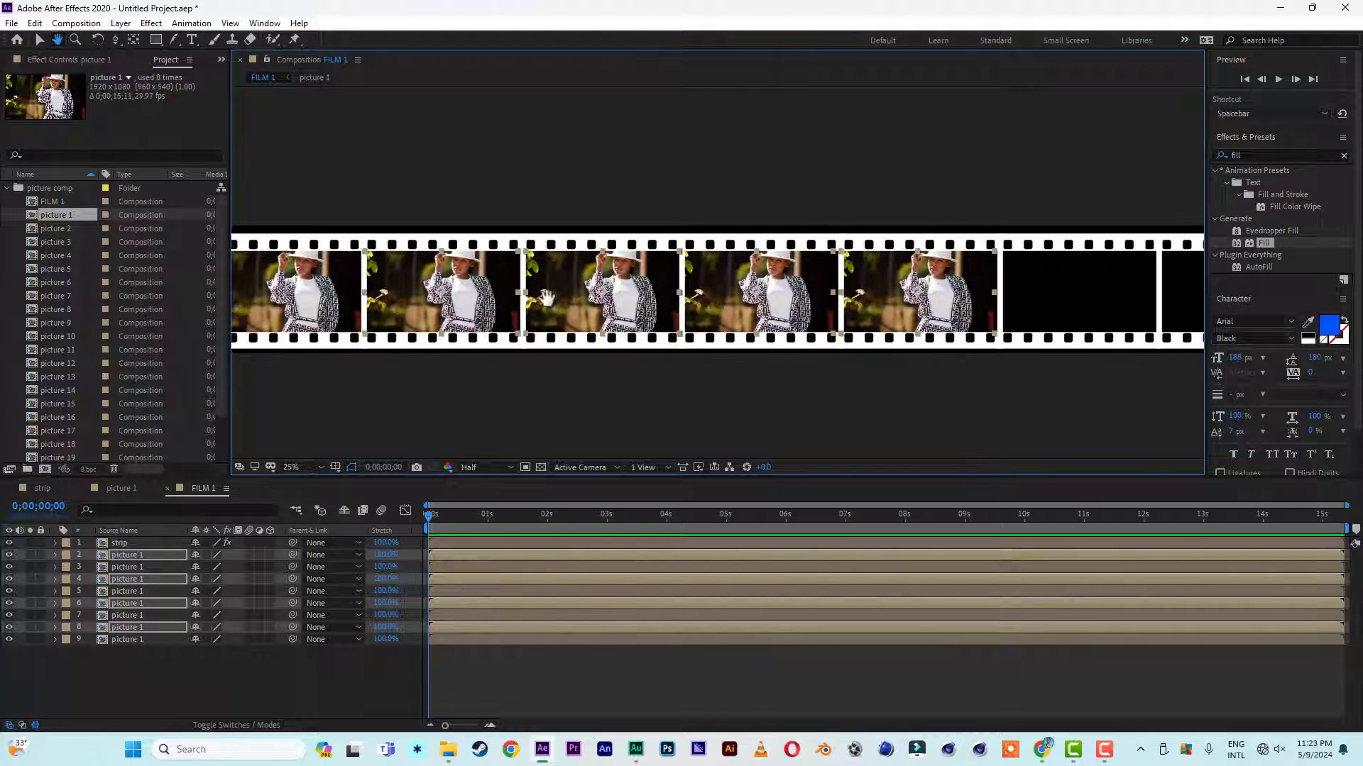
Lock the strip layer so that the pictures beneath it can be selected directly in the composition view
left_click(165, 629)
left_click(129, 570)
left_click(129, 557)
left_click(136, 576)
left_click(113, 558)
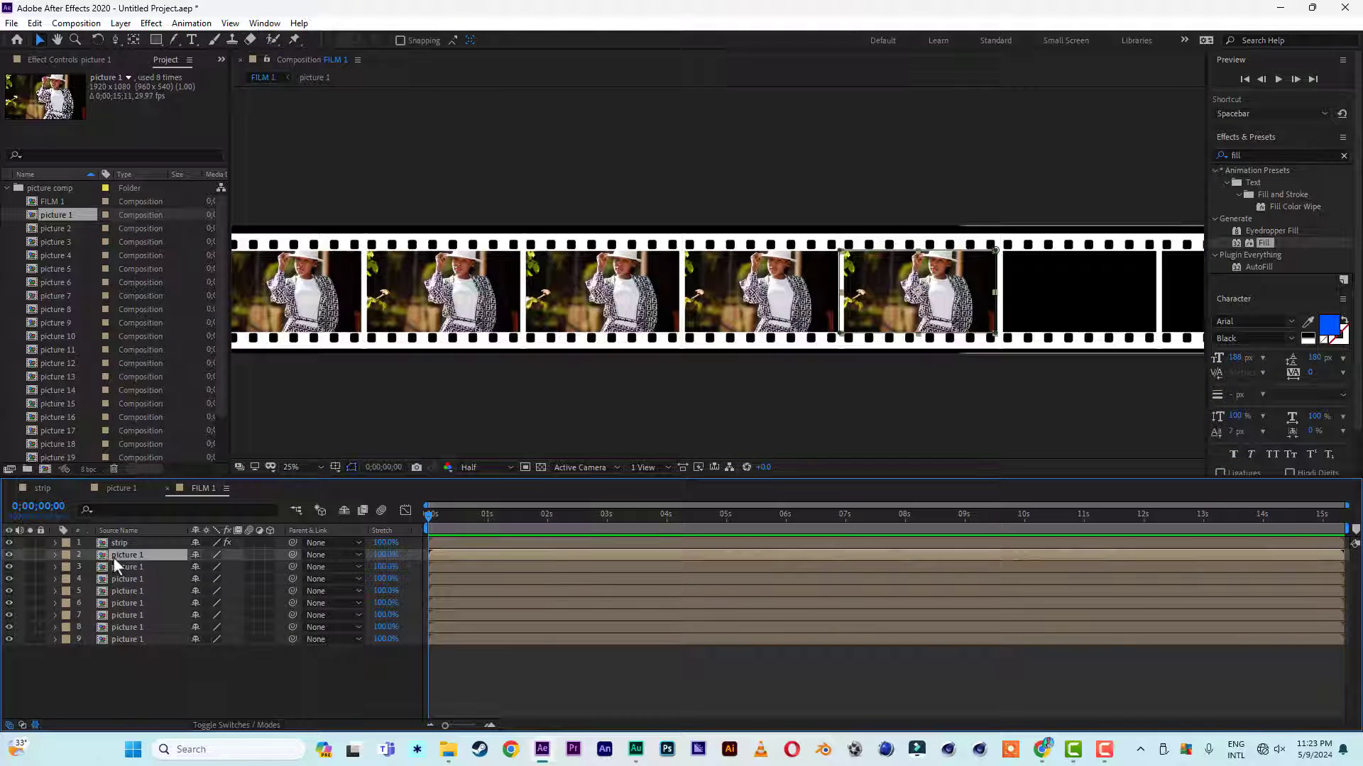
left_click(40, 542)
Duplicate the four rightmost pictures and move the copies into the remaining film frames at the strip's right end
left_click(604, 298)
left_click(731, 304)
left_click(902, 302)
left_click(753, 301, "shift")
left_click(603, 298, "shift")
scroll(588, 288, "down", 1)
left_click(586, 285, "shift")
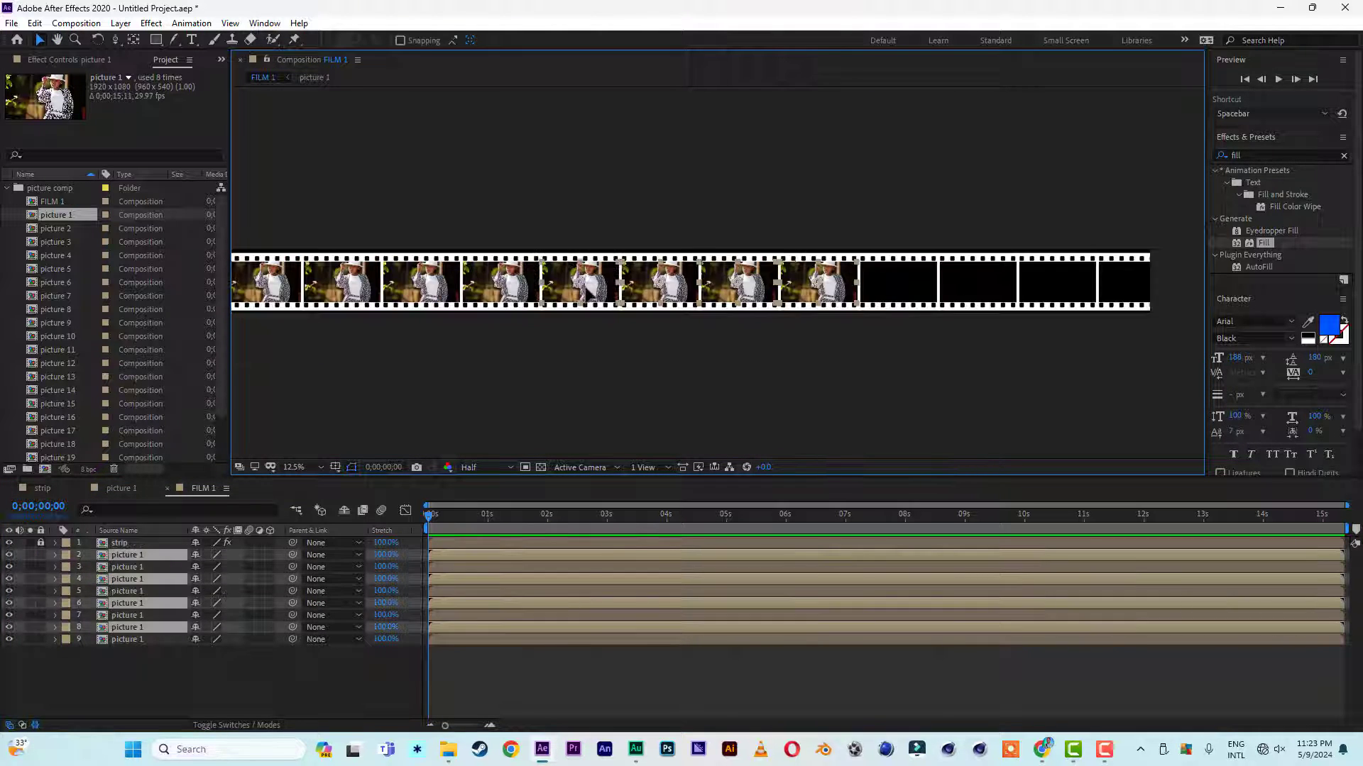
key("ctrl+d")
scroll(785, 252, "down", 2)
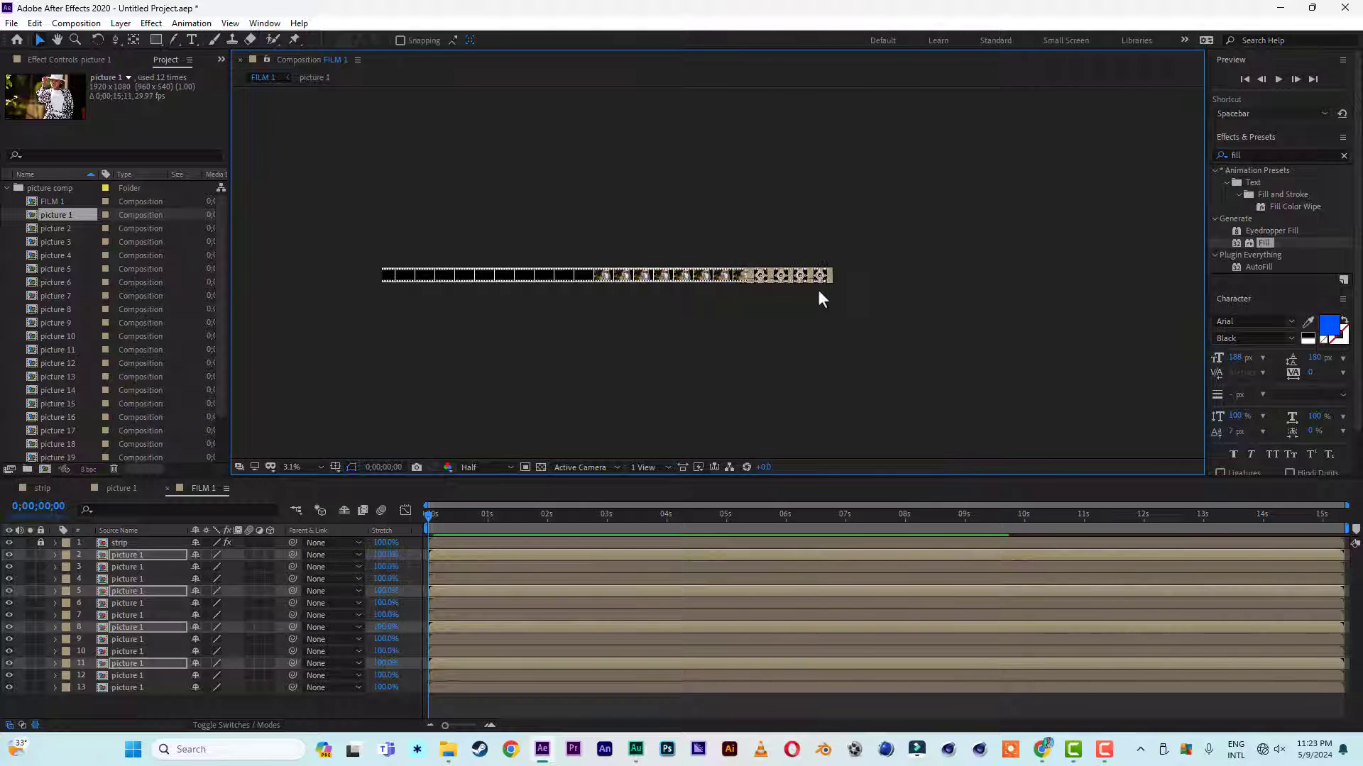
scroll(818, 297, "up", 2)
scroll(892, 268, "up", 1)
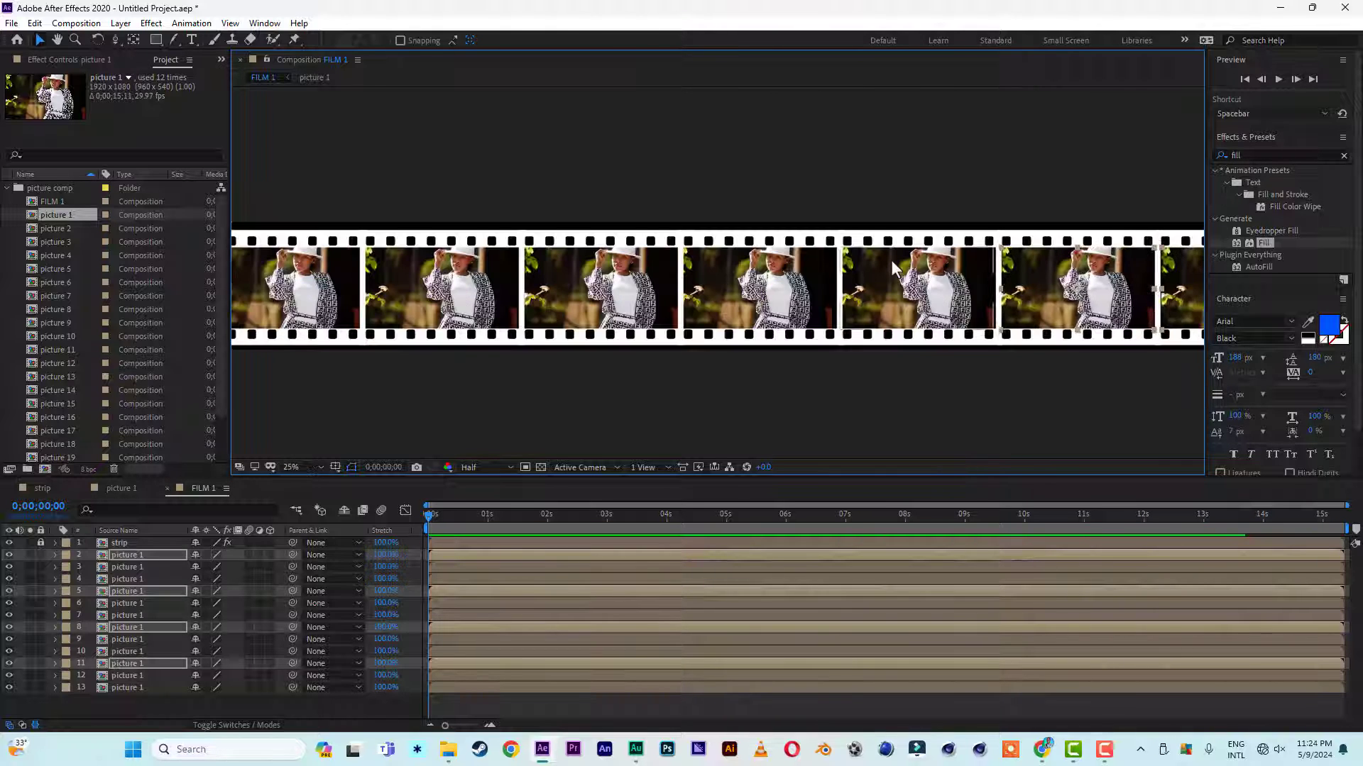
left_click_drag(900, 315, 654, 313)
scroll(834, 302, "down", 1)
left_click(120, 555)
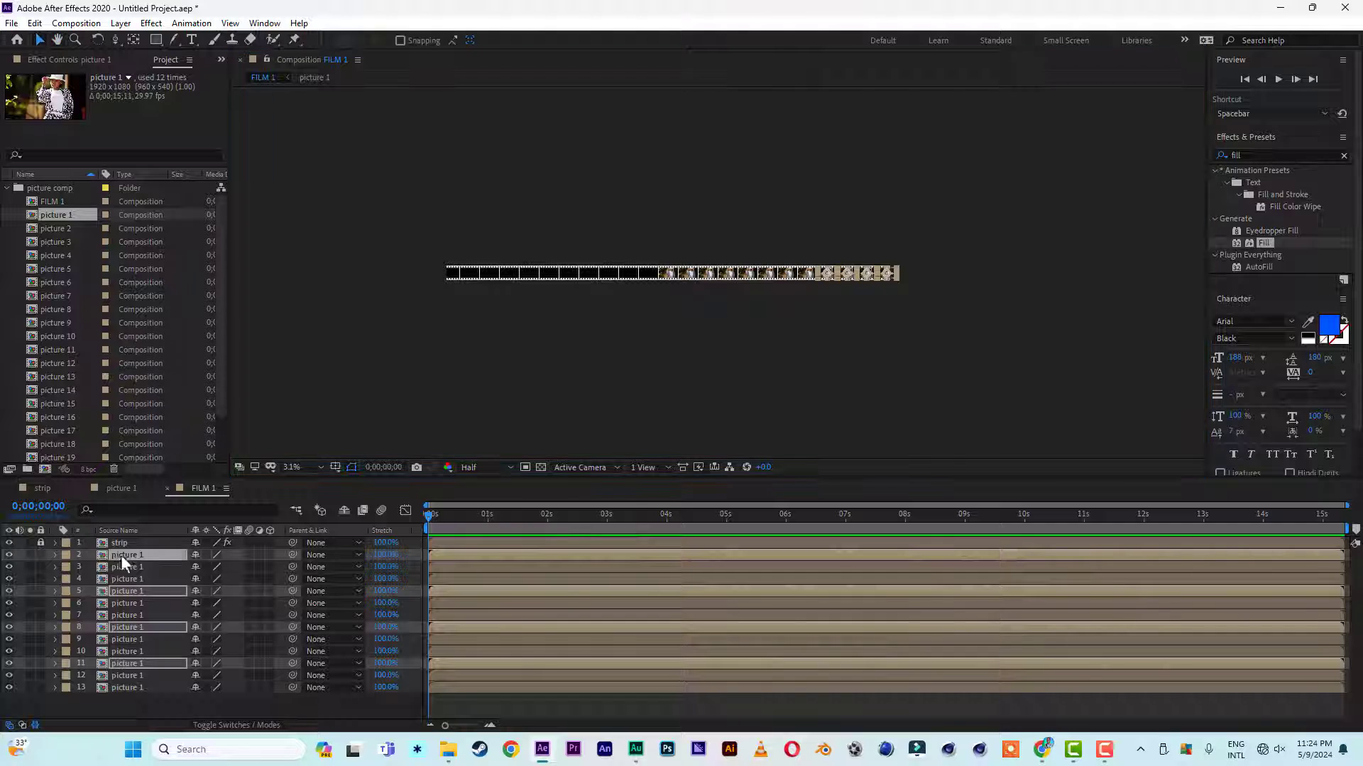
Duplicate all twelve picture 1 layers and shift the copies along the strip into the empty film frames at its left end
key("ctrl+a")
key("ctrl+d")
scroll(695, 387, "down", 1)
key("shift+Left")
key("shift+Left")
key("shift+Left")
key("Left")
key("Left")
key("Left")
key("Left")
key("Left")
key("Left")
key("Left")
key("Left")
key("Left")
key("Left")
key("Left")
key("Left")
key("Left")
key("Left")
key("Left")
key("Left")
key("Left")
key("Left")
key("Left")
key("Left")
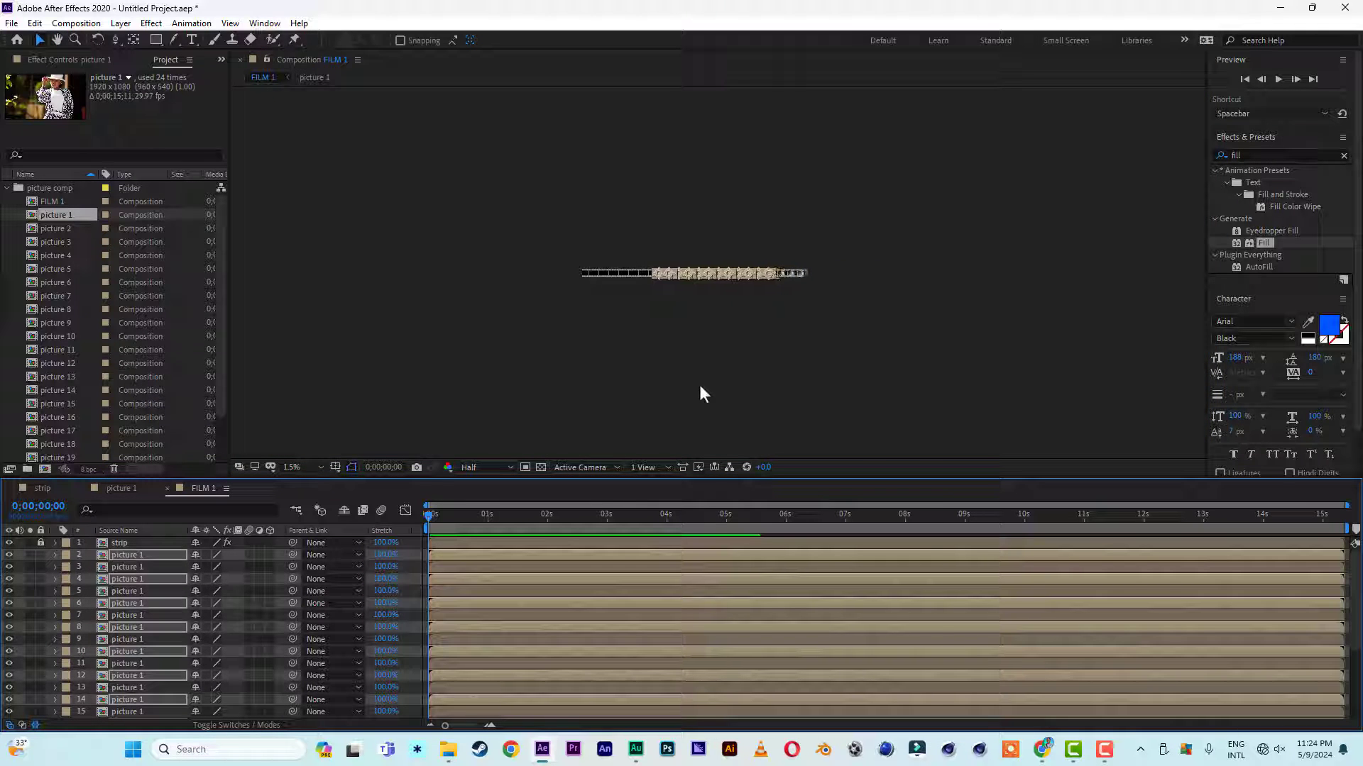
key("Left")
key("Left")
key("Left")
key("Left")
key("Left")
key("Left")
key("Left")
key("Left")
key("Left")
key("Left")
key("Left")
key("Left")
key("Left")
key("Left")
key("Left")
key("Left")
key("Left")
key("Left")
key("Left")
key("Left")
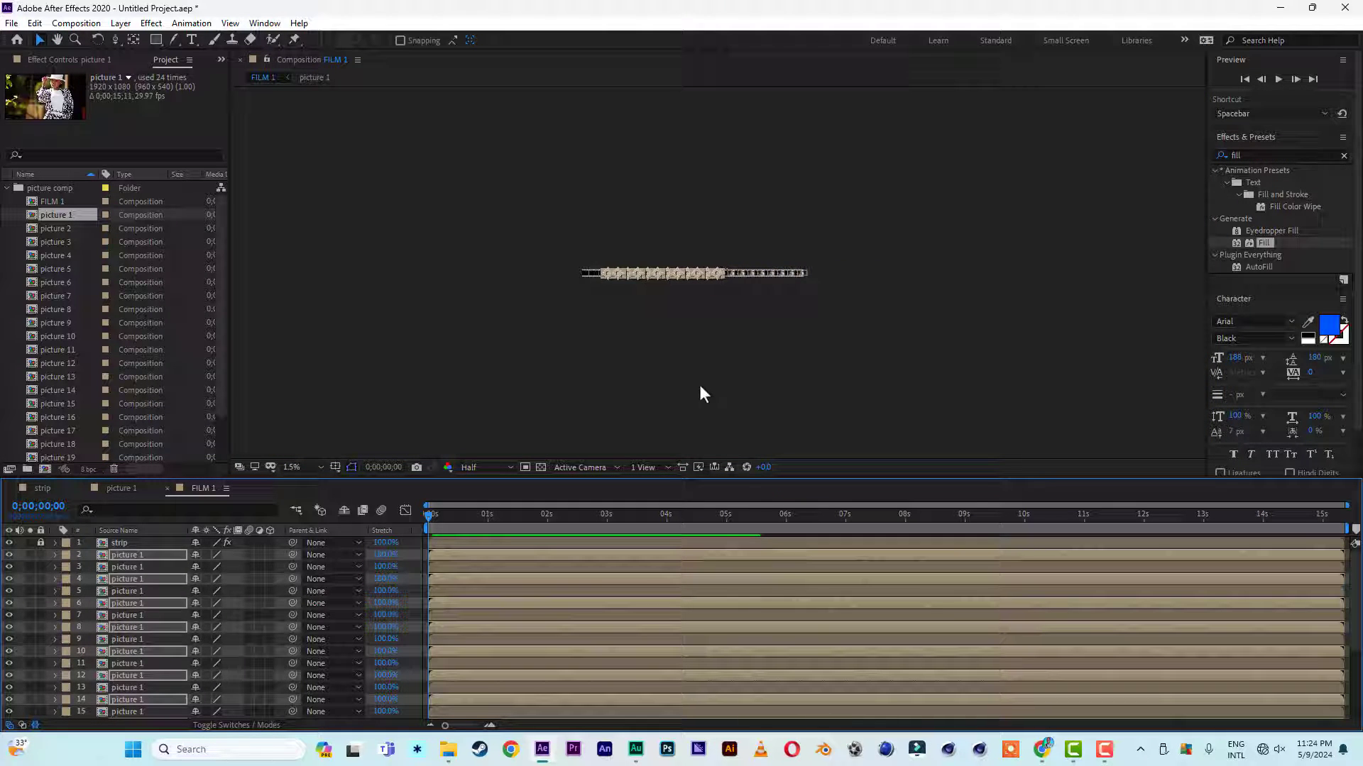
key("period")
key("period")
key("Left")
key("Left")
key("Left")
key("Left")
key("Left")
key("Left")
key("Left")
key("Left")
key("Left")
key("Left")
key("Left")
key("Left")
key("Left")
key("Left")
key("Left")
key("Left")
key("Left")
key("Left")
key("Left")
key("Left")
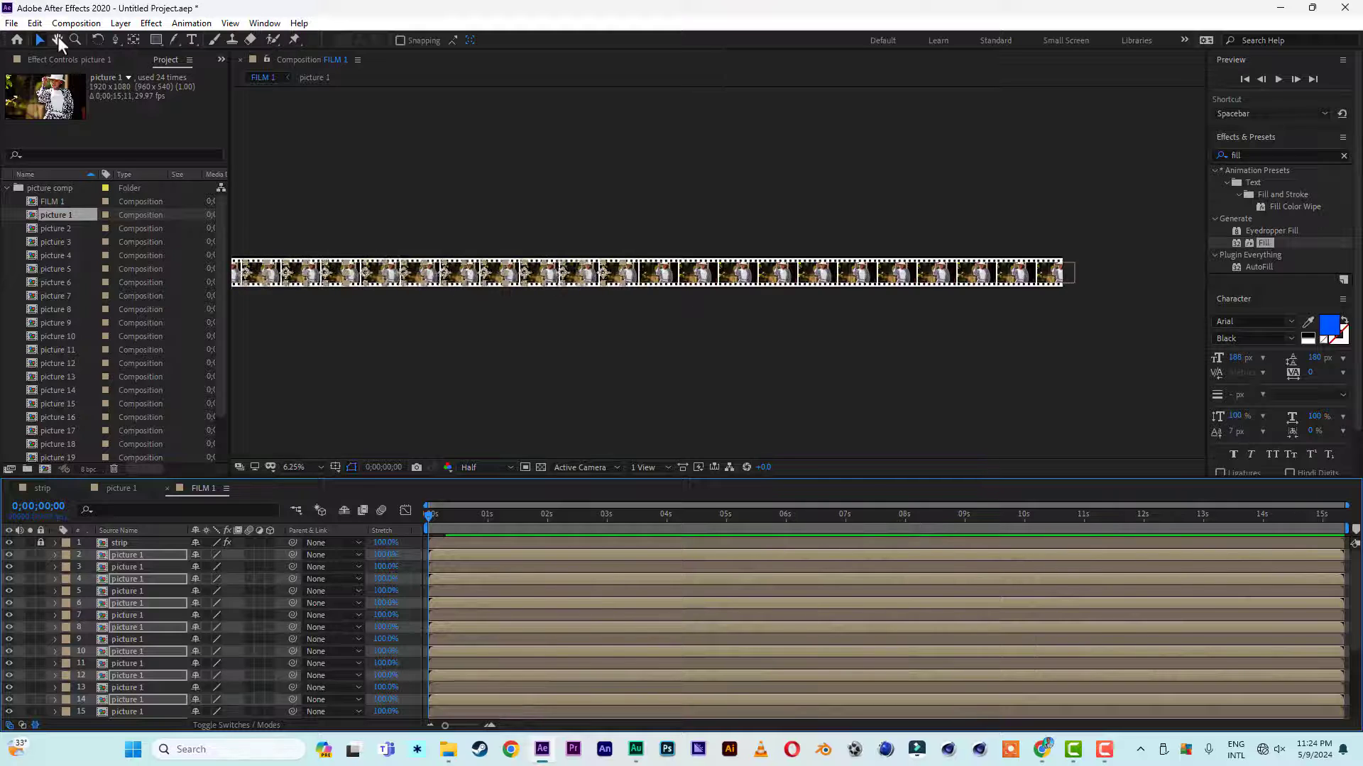
Examine the film strip up close along its length to check how the pictures sit in their frames
left_click(59, 40)
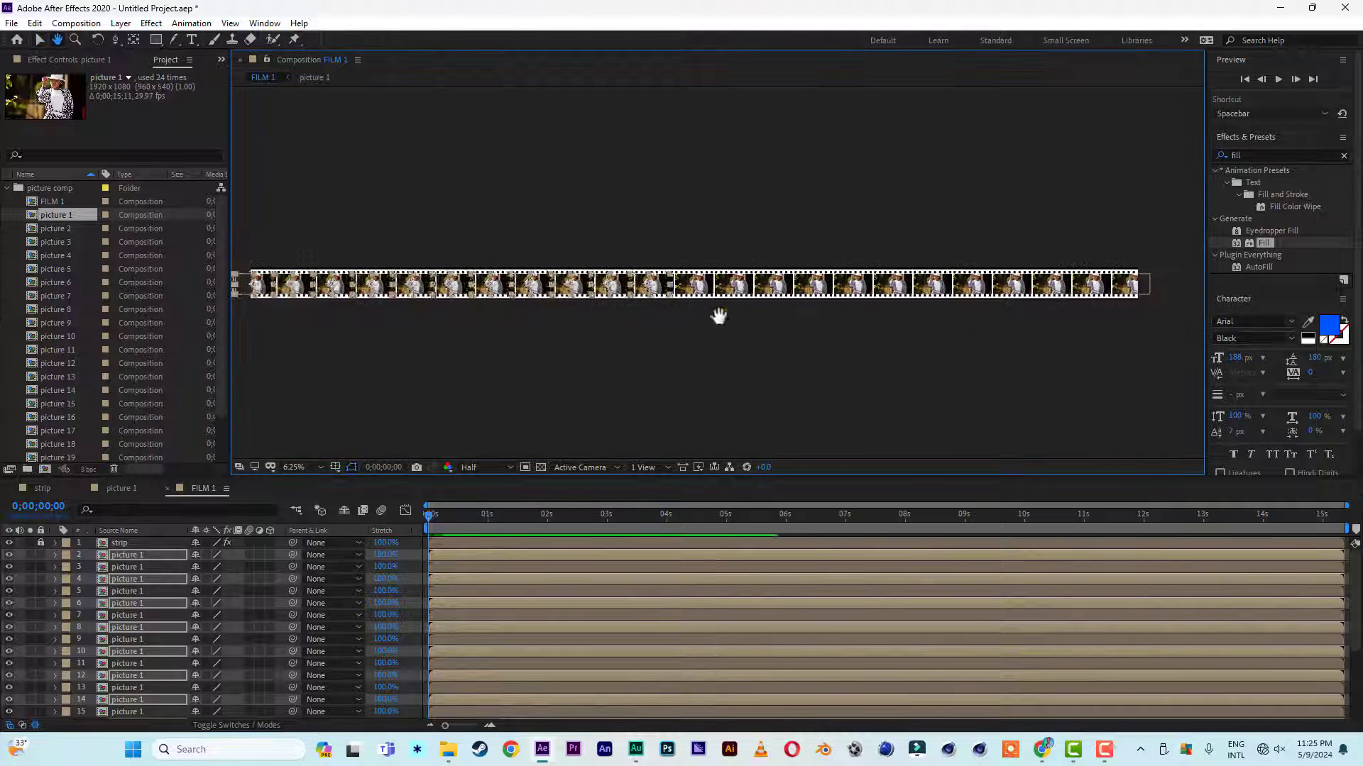
key("period")
key("period")
scroll(715, 301, "down", 1)
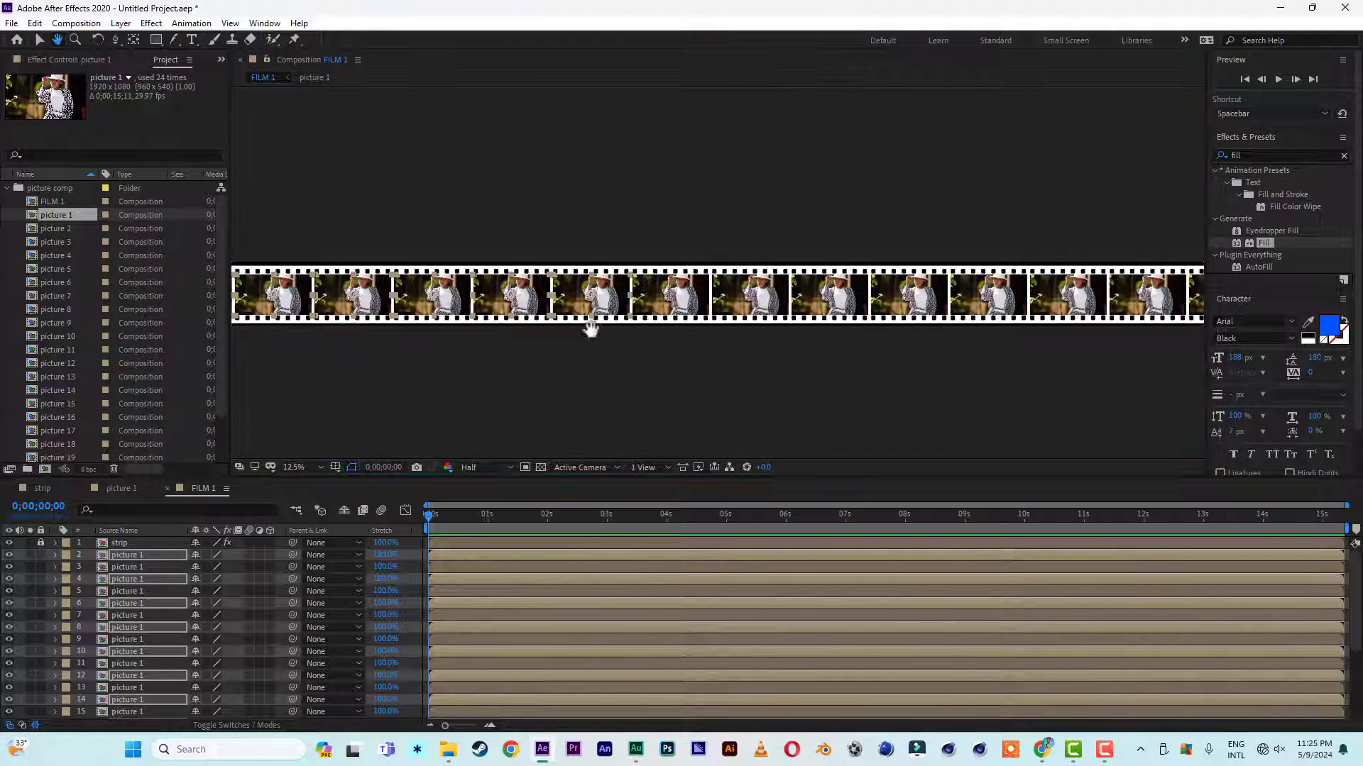
left_click_drag(592, 329, 778, 310)
scroll(690, 307, "up", 1)
left_click_drag(690, 307, 565, 281)
left_click(40, 40)
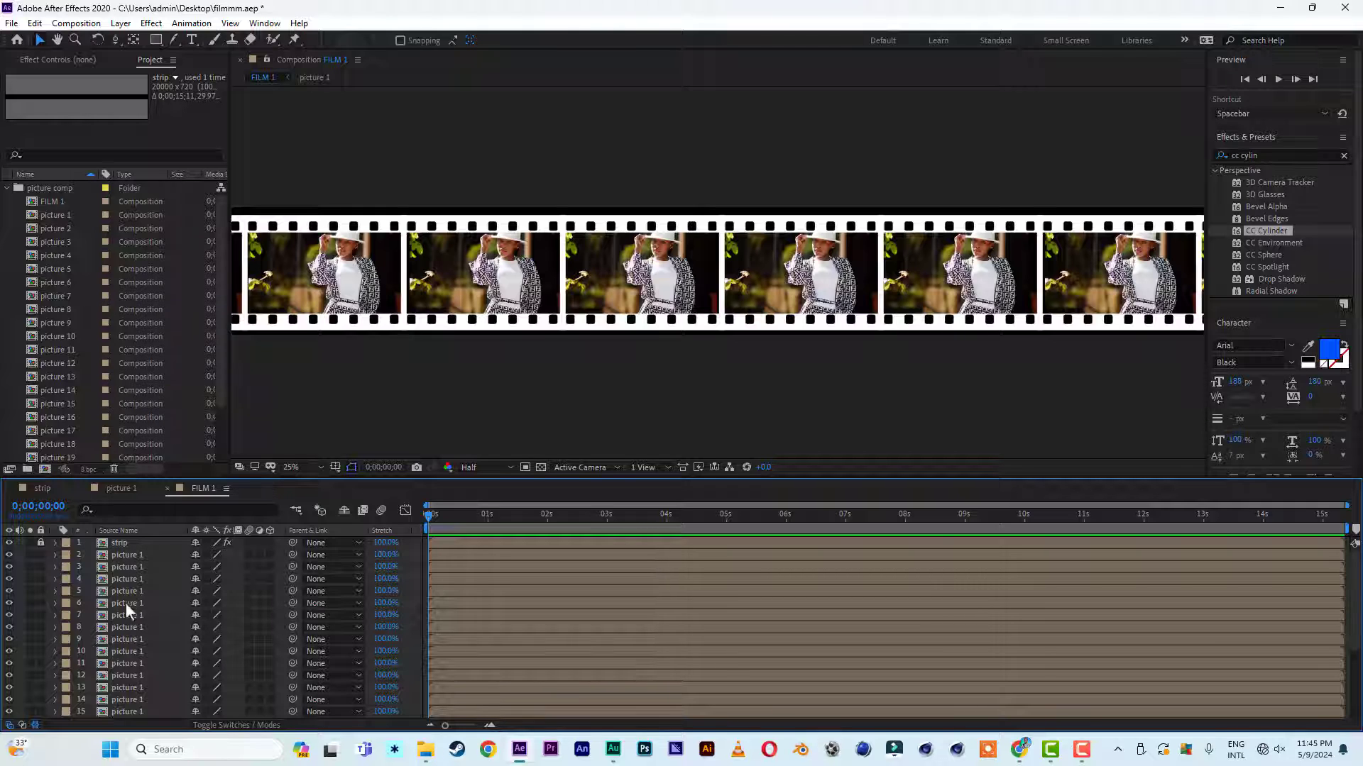
Replace the sources of layers 3 and 4 in FILM 1 with the picture 2 and picture 3 compositions
left_click(137, 566)
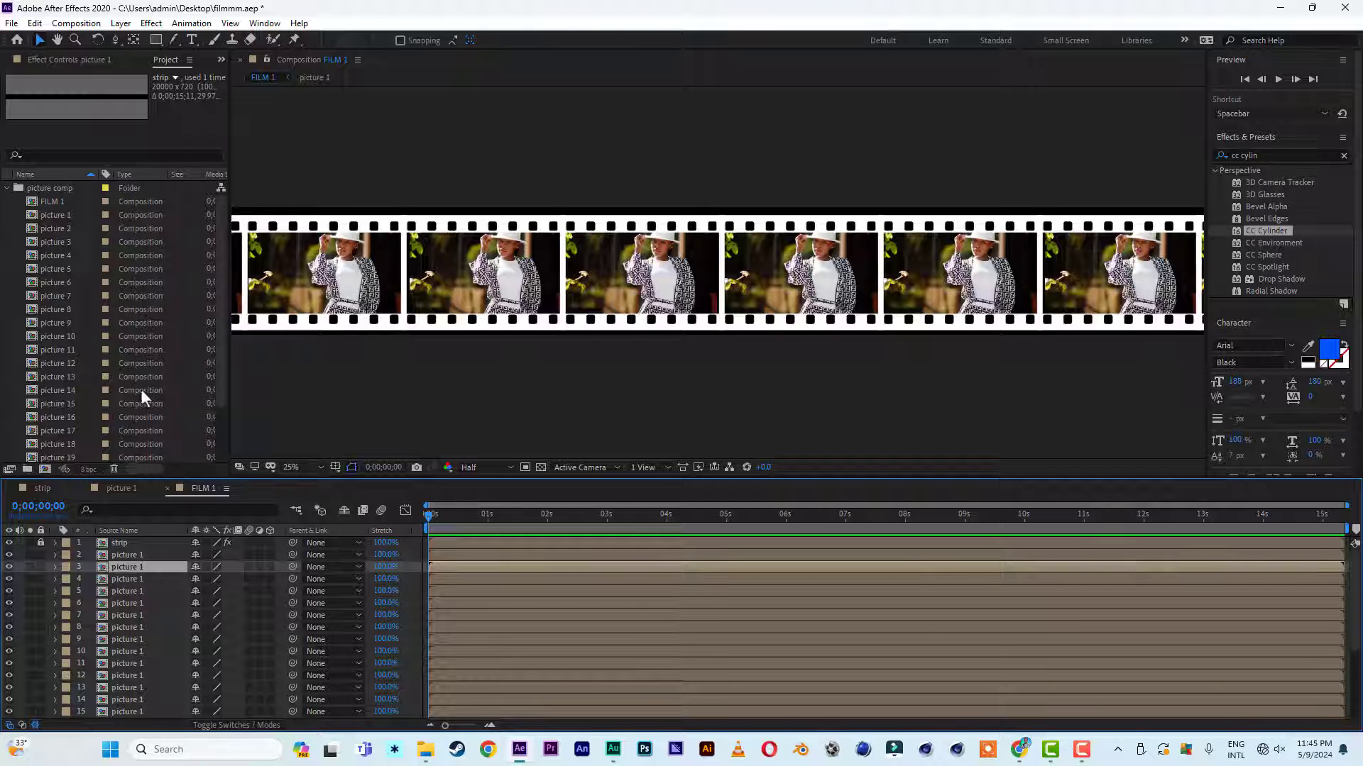
left_click(66, 228)
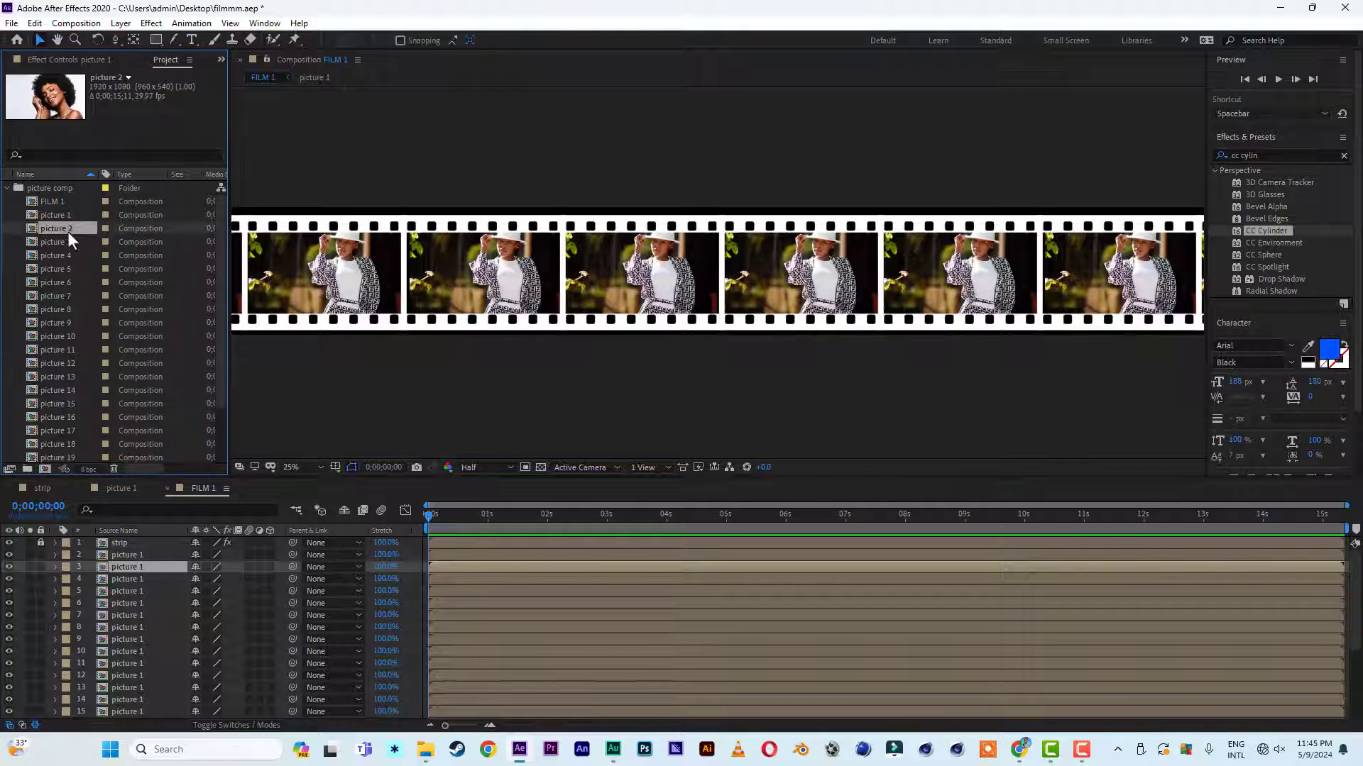
left_click_drag(66, 230, 145, 572)
left_click(129, 579)
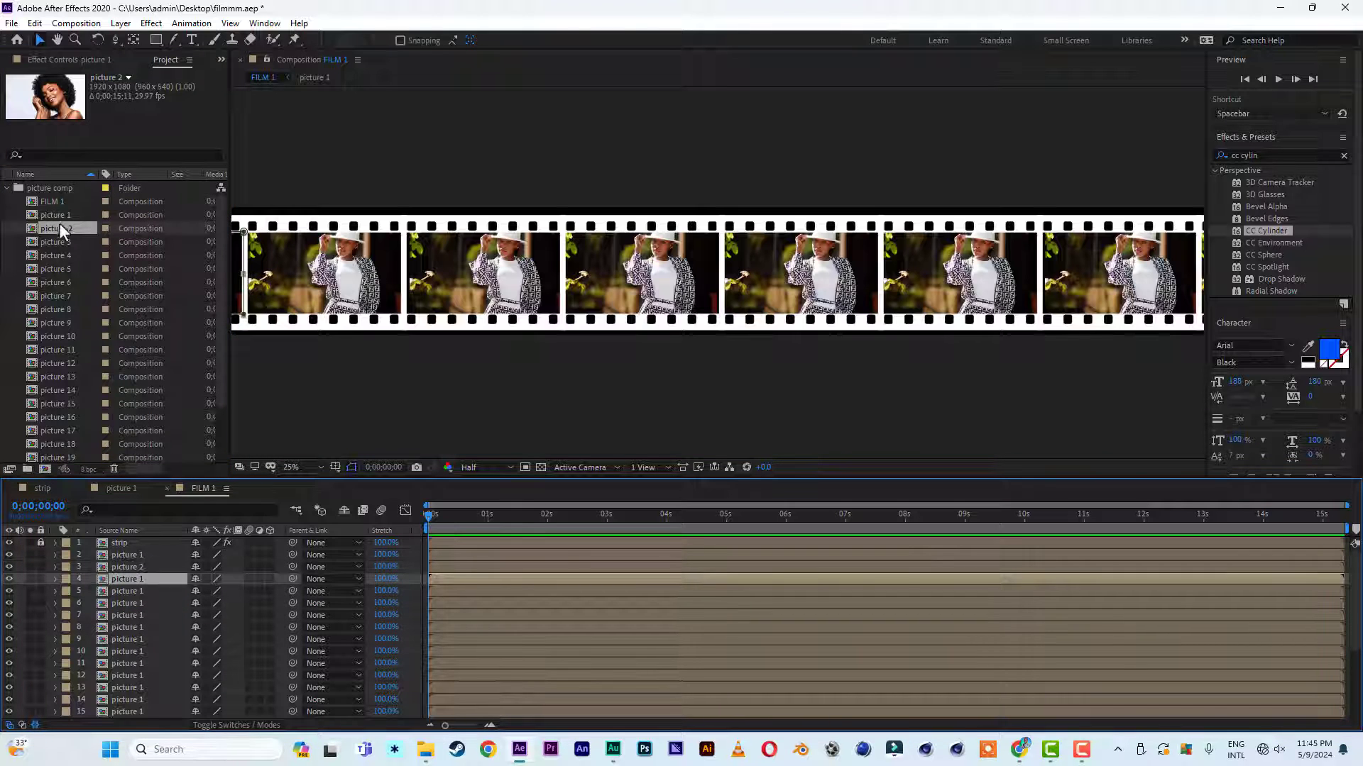
left_click(58, 240)
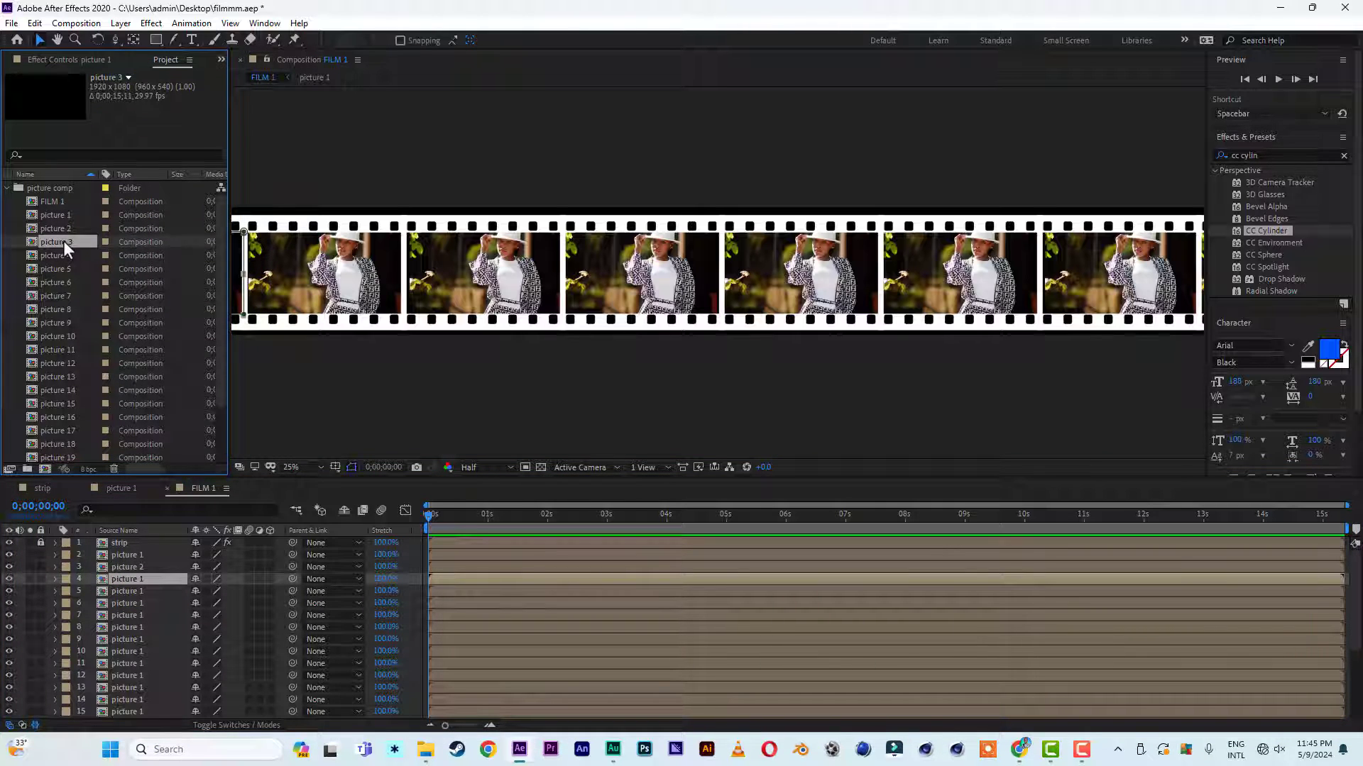
left_click_drag(62, 240, 140, 580)
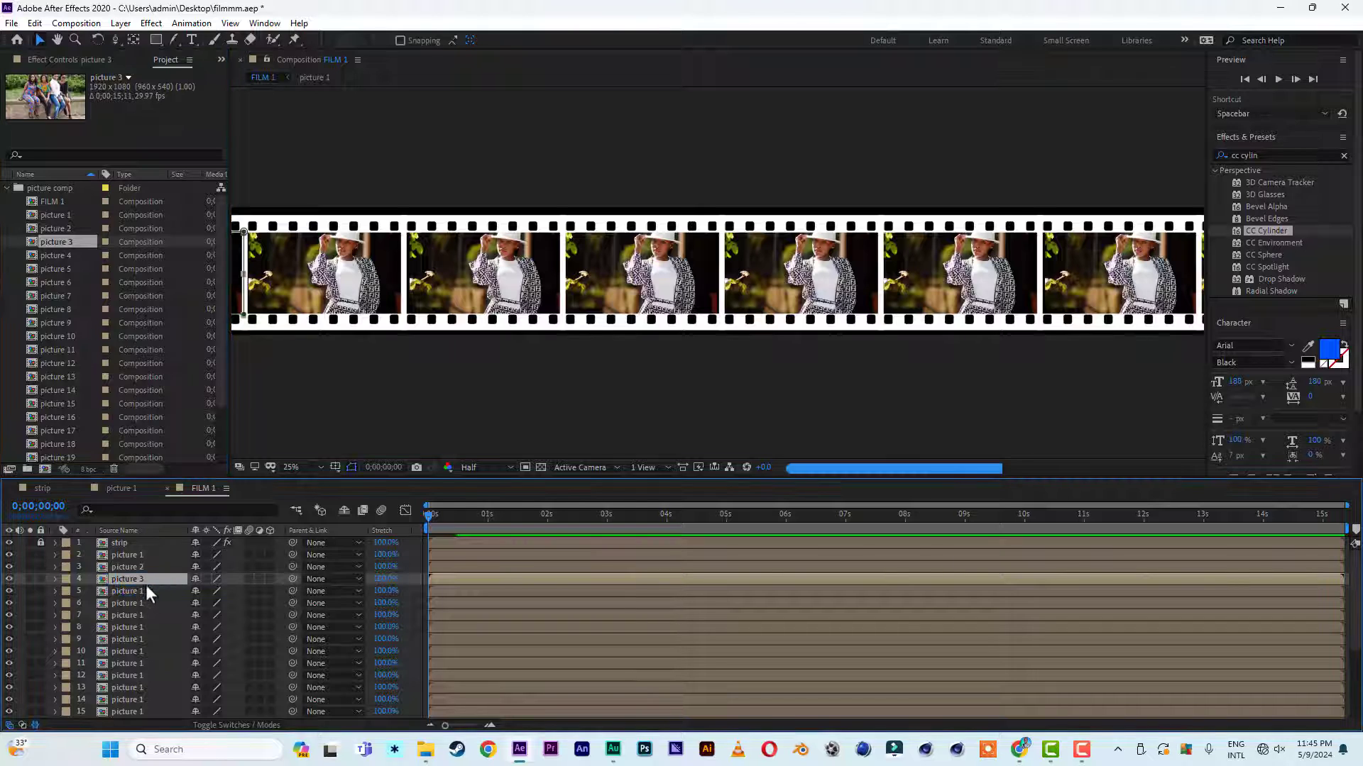
Replace the sources of layers 5, 6 and 7 with the picture 4, picture 5 and picture 6 compositions
left_click(138, 593)
left_click(64, 256)
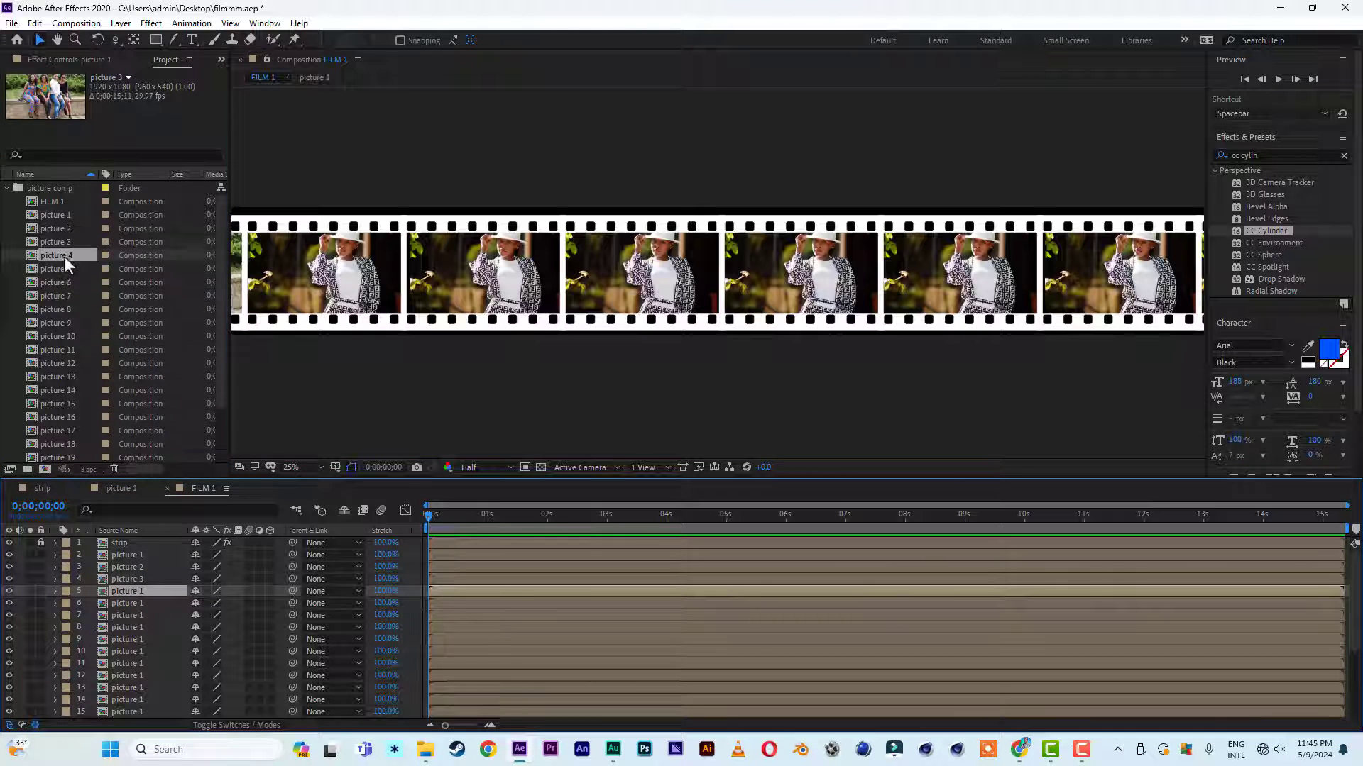
left_click_drag(63, 254, 123, 591)
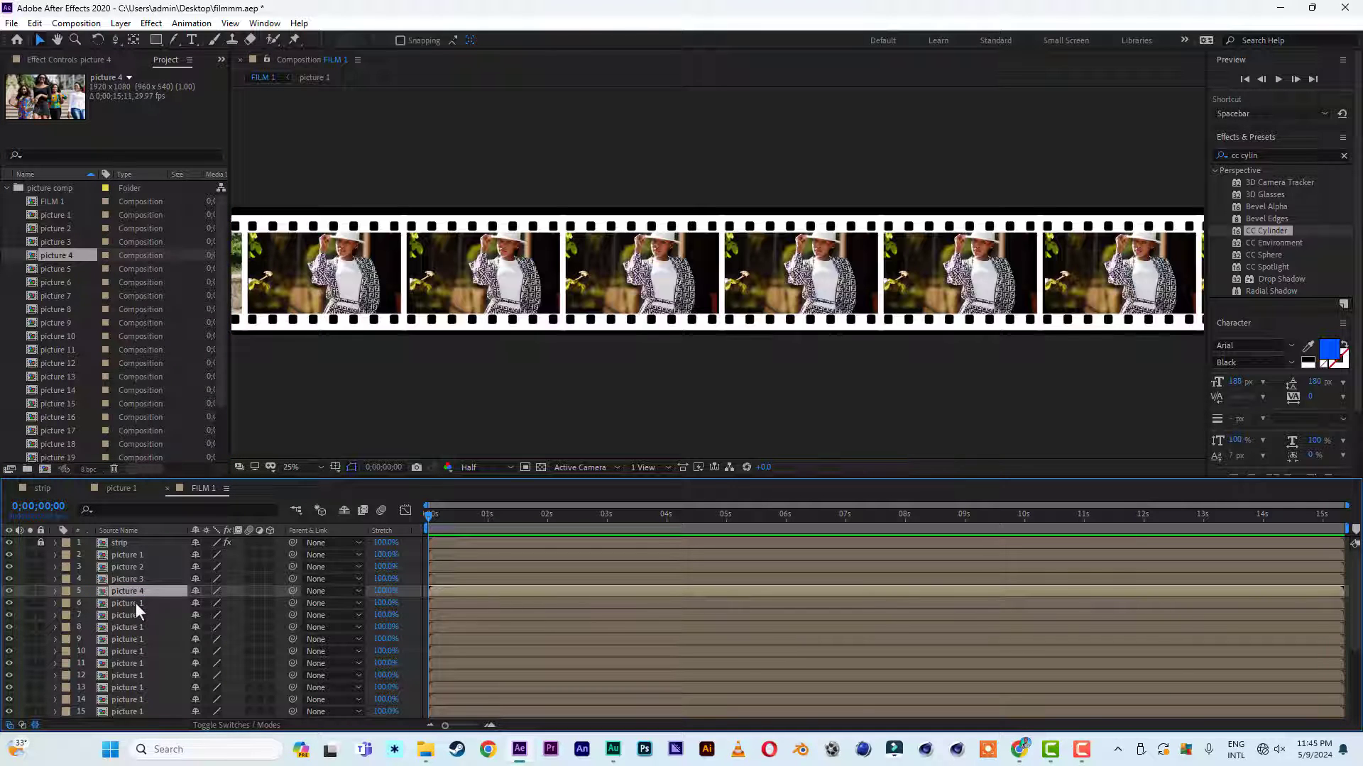
left_click(135, 603)
left_click_drag(62, 269, 128, 604)
left_click(131, 615)
left_click_drag(62, 282, 128, 616)
Replace the sources of layers 8 to 21 in order with the picture 7 through picture 20 compositions
left_click(131, 627)
left_click(131, 639)
left_click_drag(62, 296, 128, 640)
scroll(144, 673, "down", 2)
left_click_drag(58, 350, 129, 604)
left_click_drag(58, 377, 129, 639)
scroll(146, 671, "down", 1)
left_click_drag(58, 404, 129, 603)
left_click_drag(58, 444, 129, 640)
left_click_drag(58, 404, 129, 665)
scroll(91, 352, "up", 5)
Replace the sources of the last three layers, 23 to 25, with the picture 2, picture 3 and picture 4 compositions
left_click_drag(55, 229, 128, 689)
left_click_drag(55, 242, 128, 701)
left_click(127, 712)
left_click(56, 256)
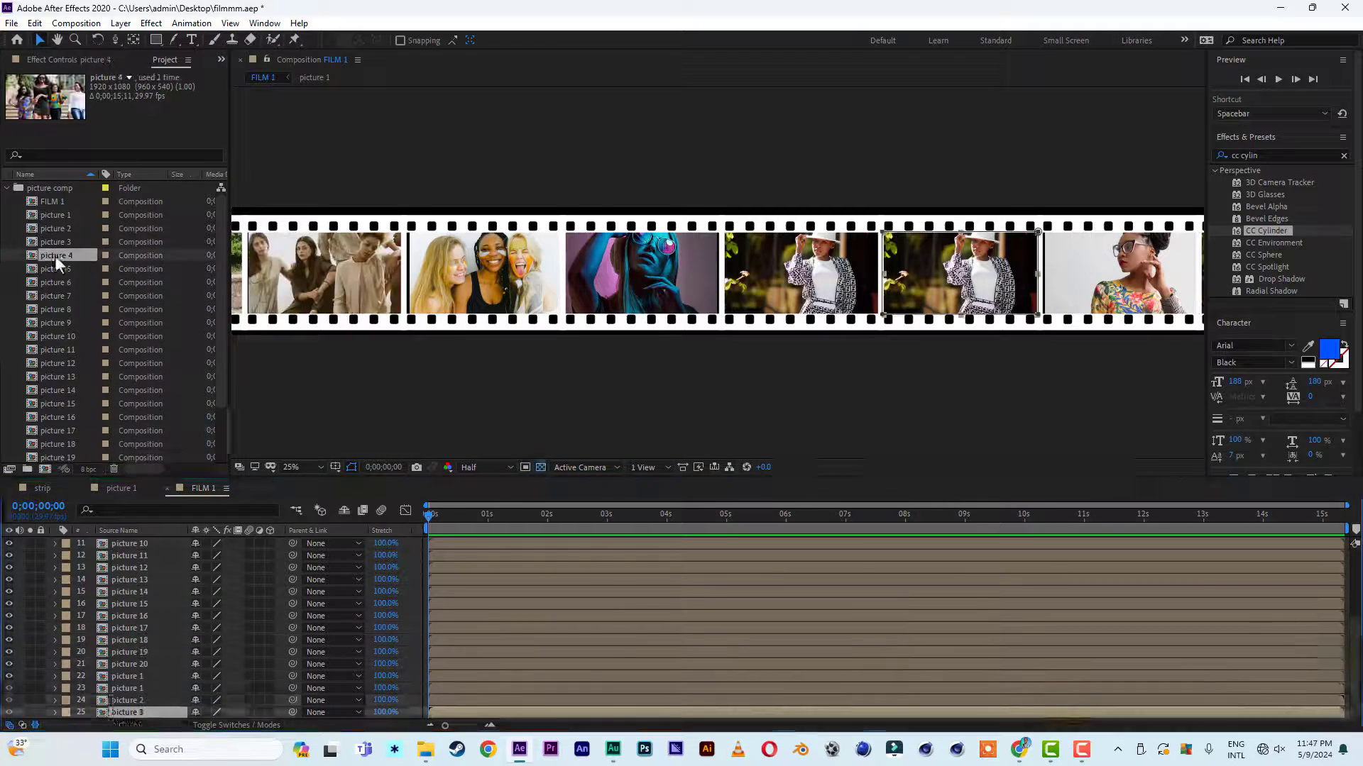
double_click(57, 269)
left_click(203, 488)
left_click_drag(59, 255, 128, 712)
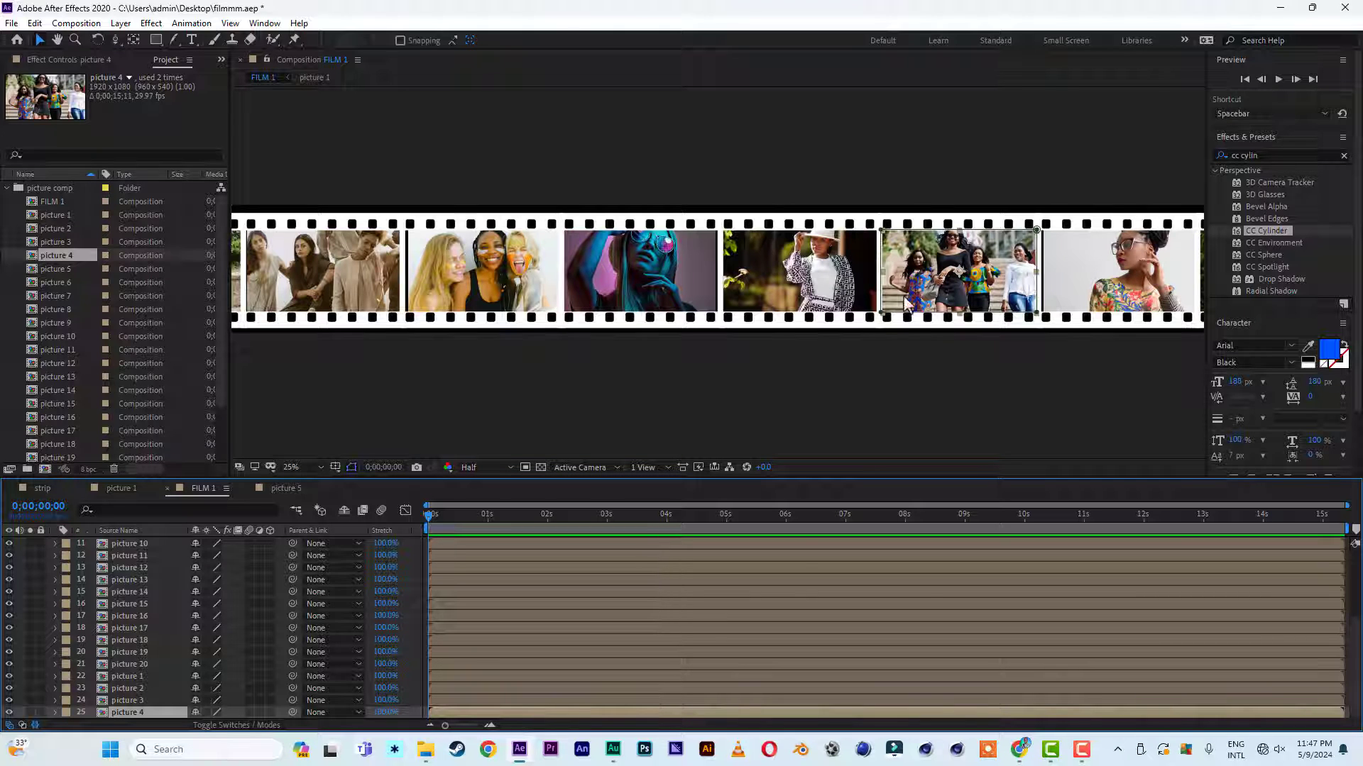
Create a 1920 × 1080 composition named ROLL and delete the duplicate ROLL composition from the project
left_click(45, 469)
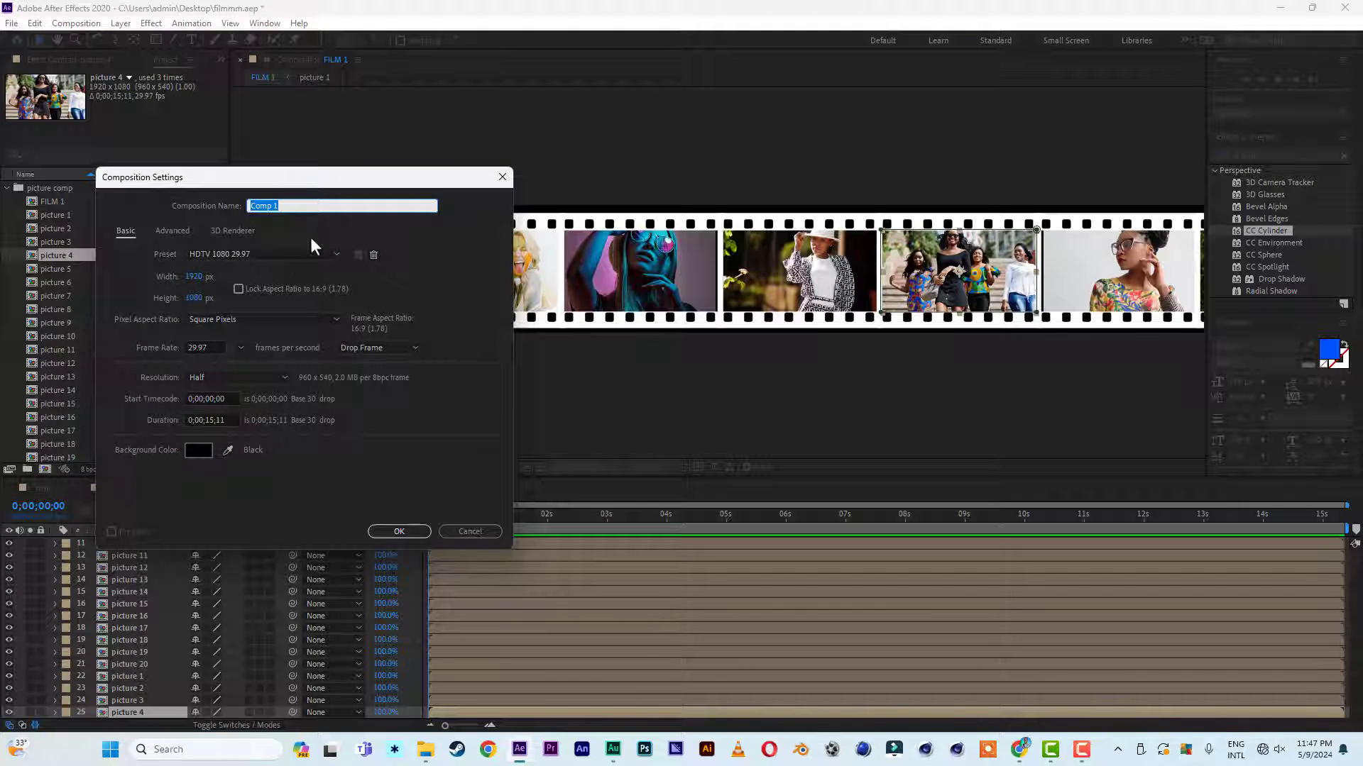
type("ROLL")
left_click(410, 534)
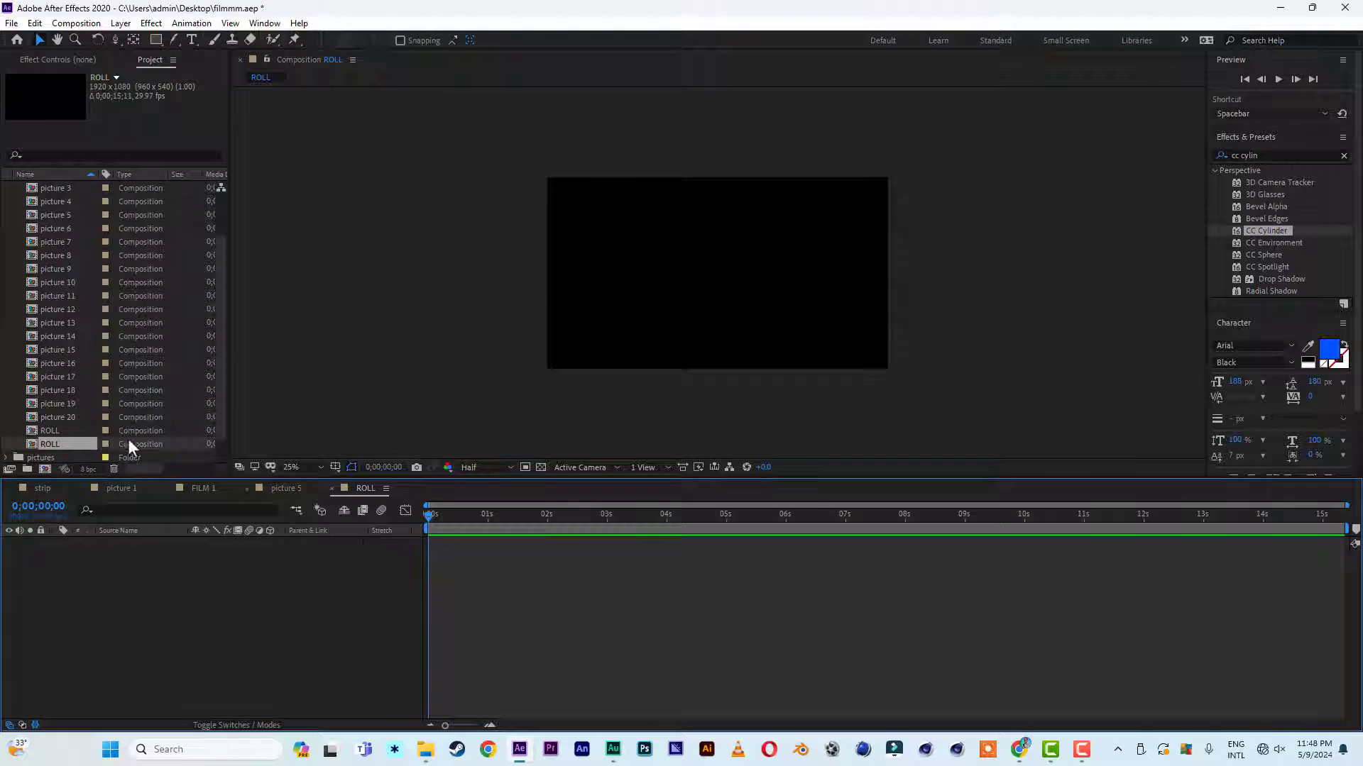
left_click(97, 441)
key("Delete")
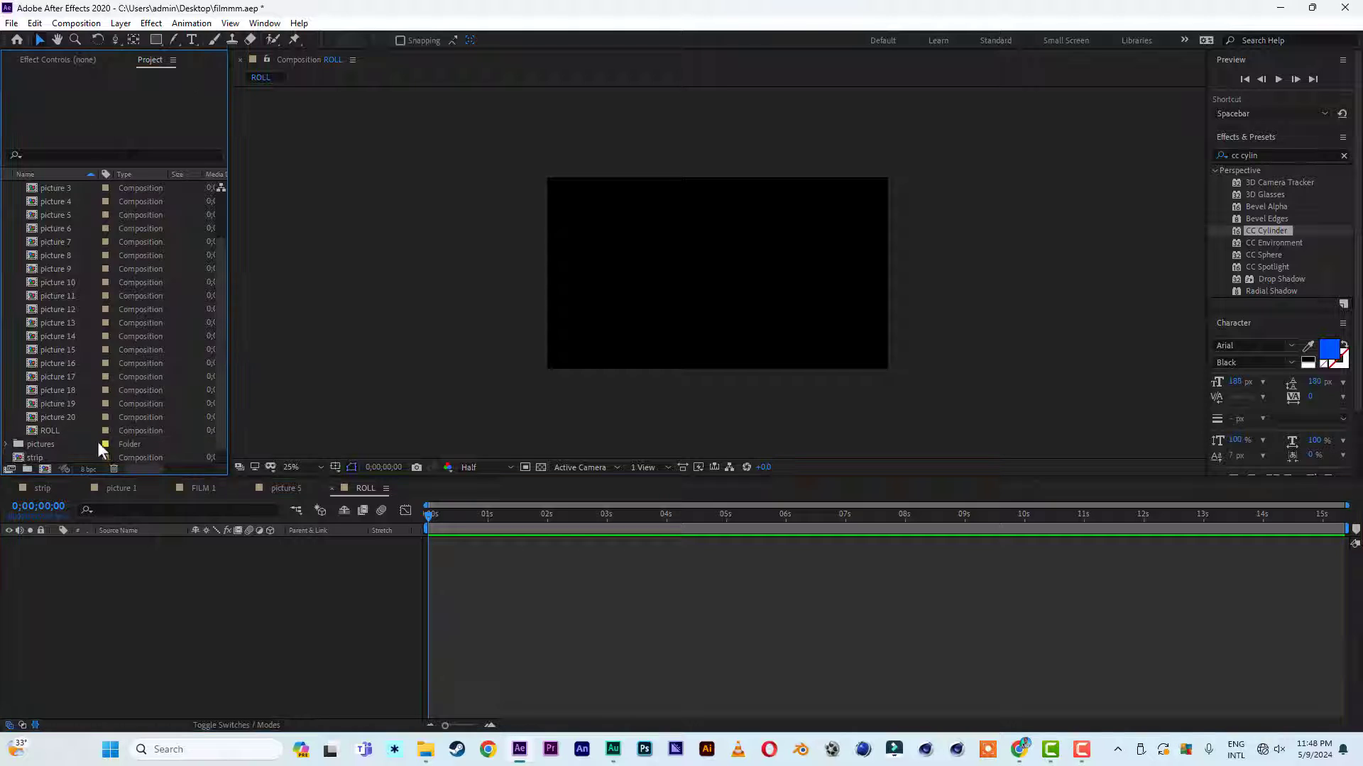
Place the FILM 1 composition as a layer in the ROLL composition
scroll(215, 343, "up", 2)
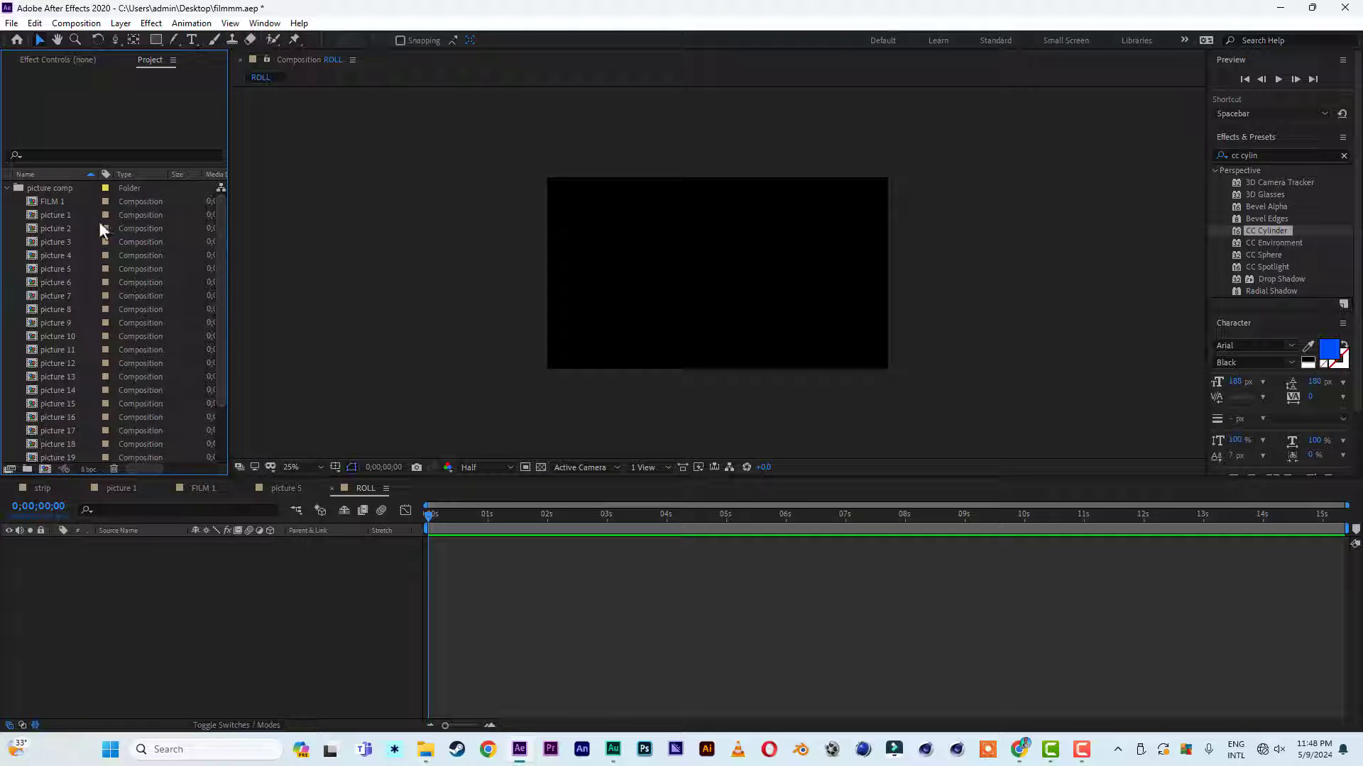
left_click(54, 202)
left_click_drag(53, 202, 155, 682)
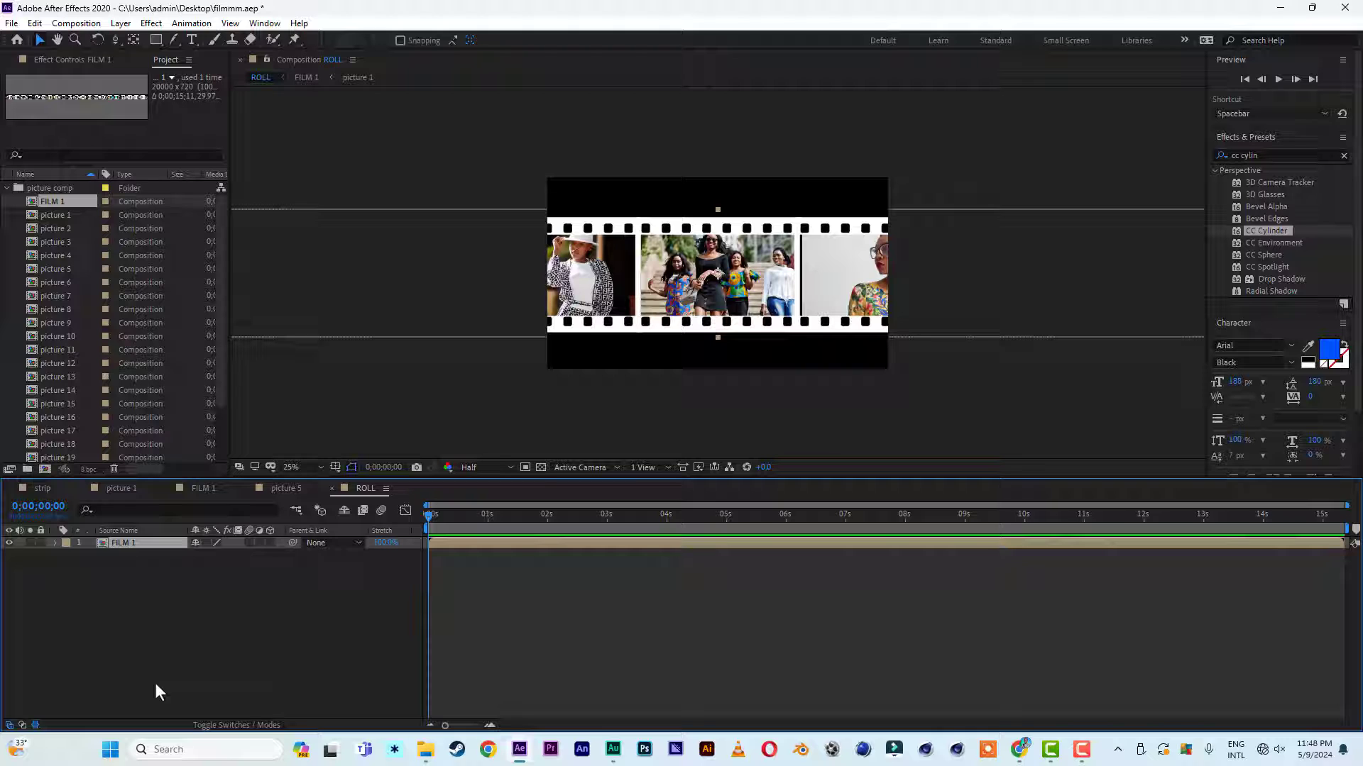
Apply the CC Cylinder effect to the FILM 1 layer and enable the layer's Collapse Transformations switch
left_click(1269, 156)
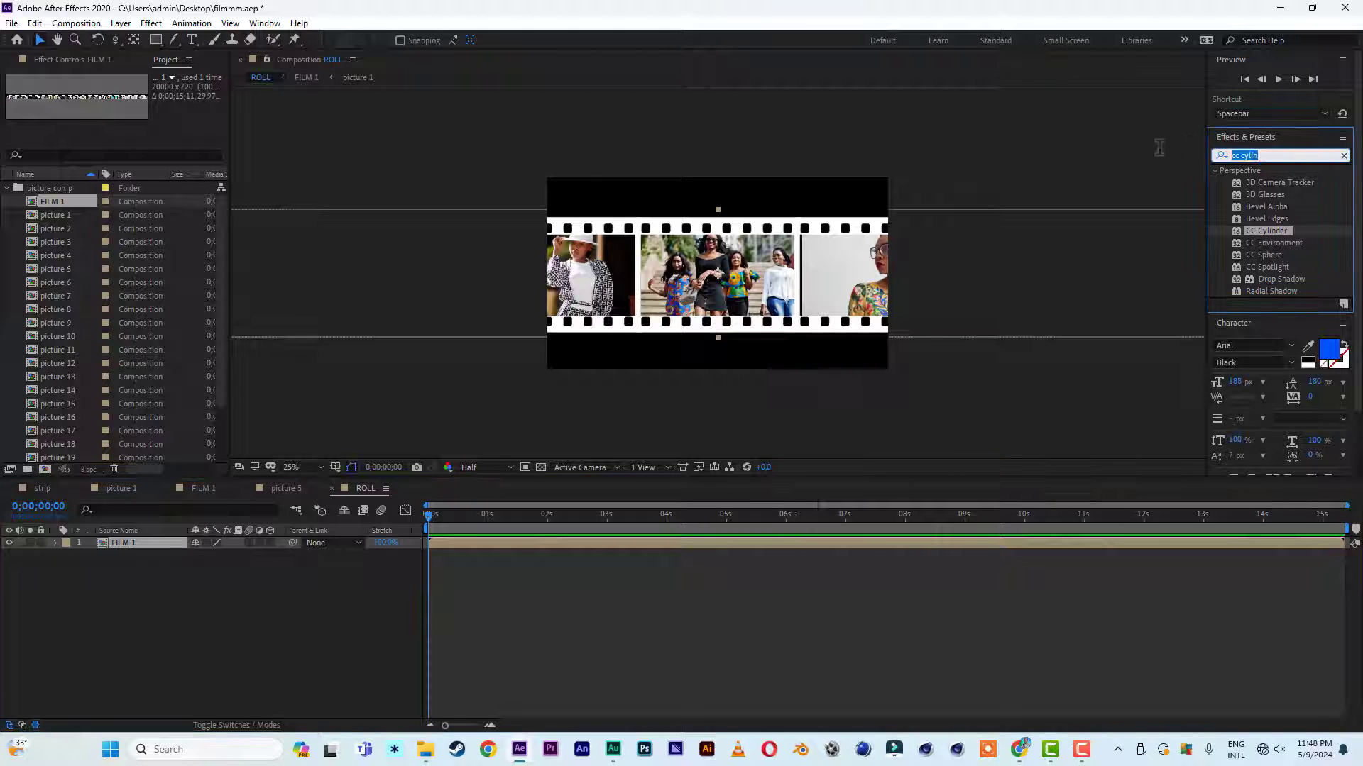
type("cc")
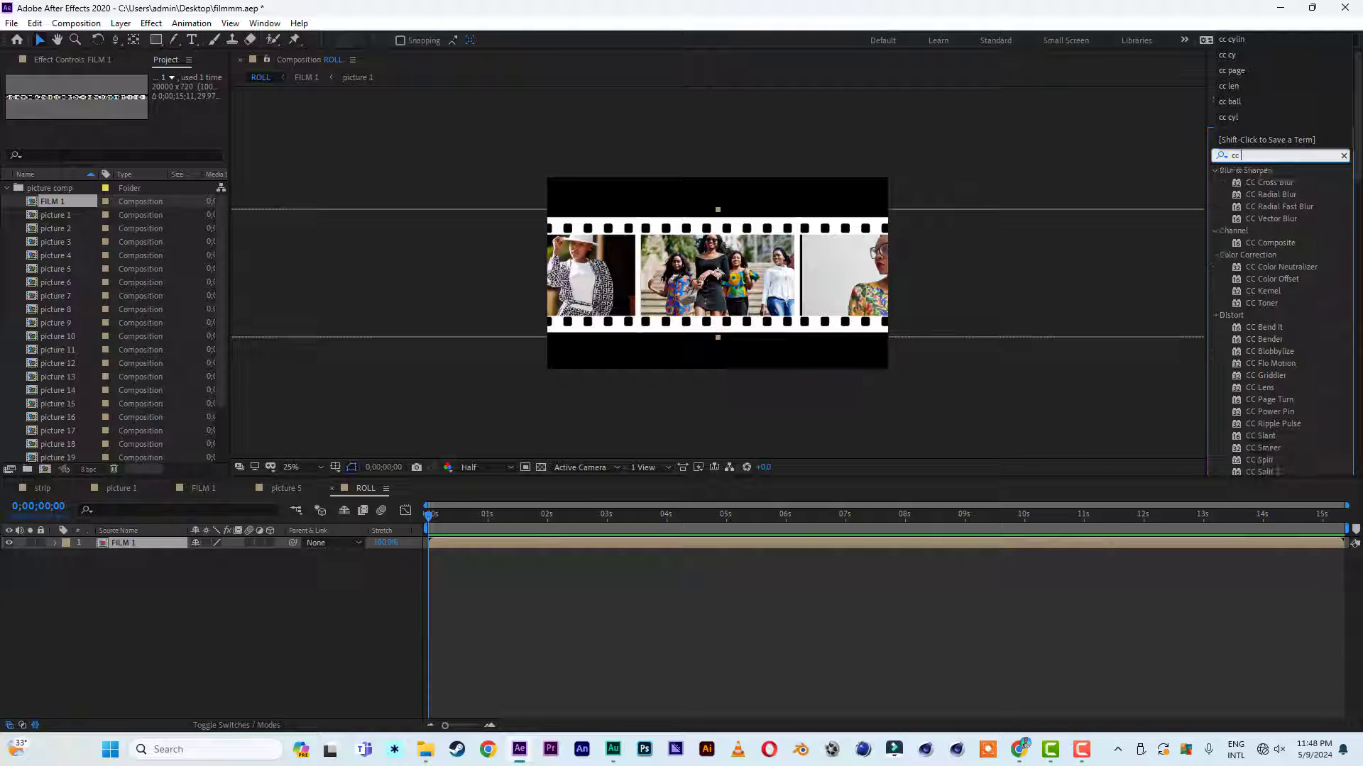
type(" cy")
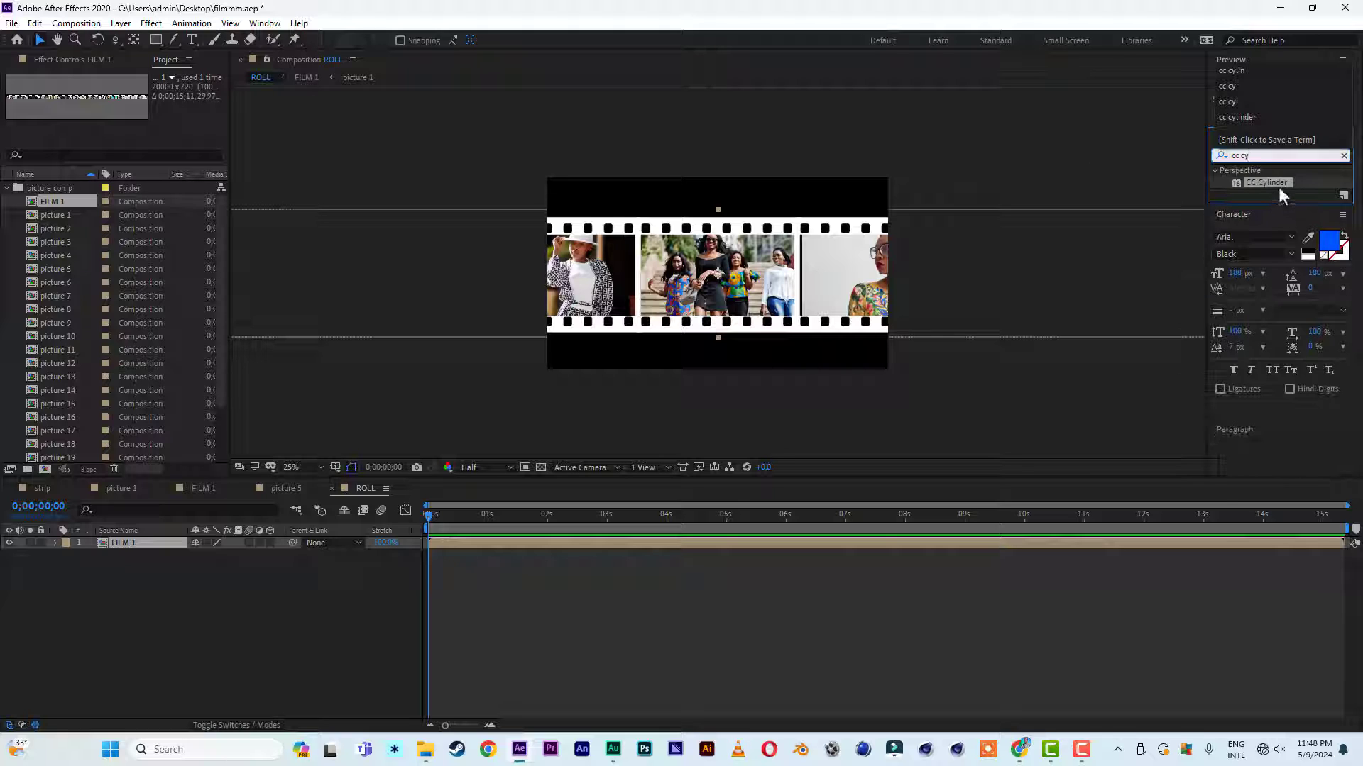
double_click(1276, 181)
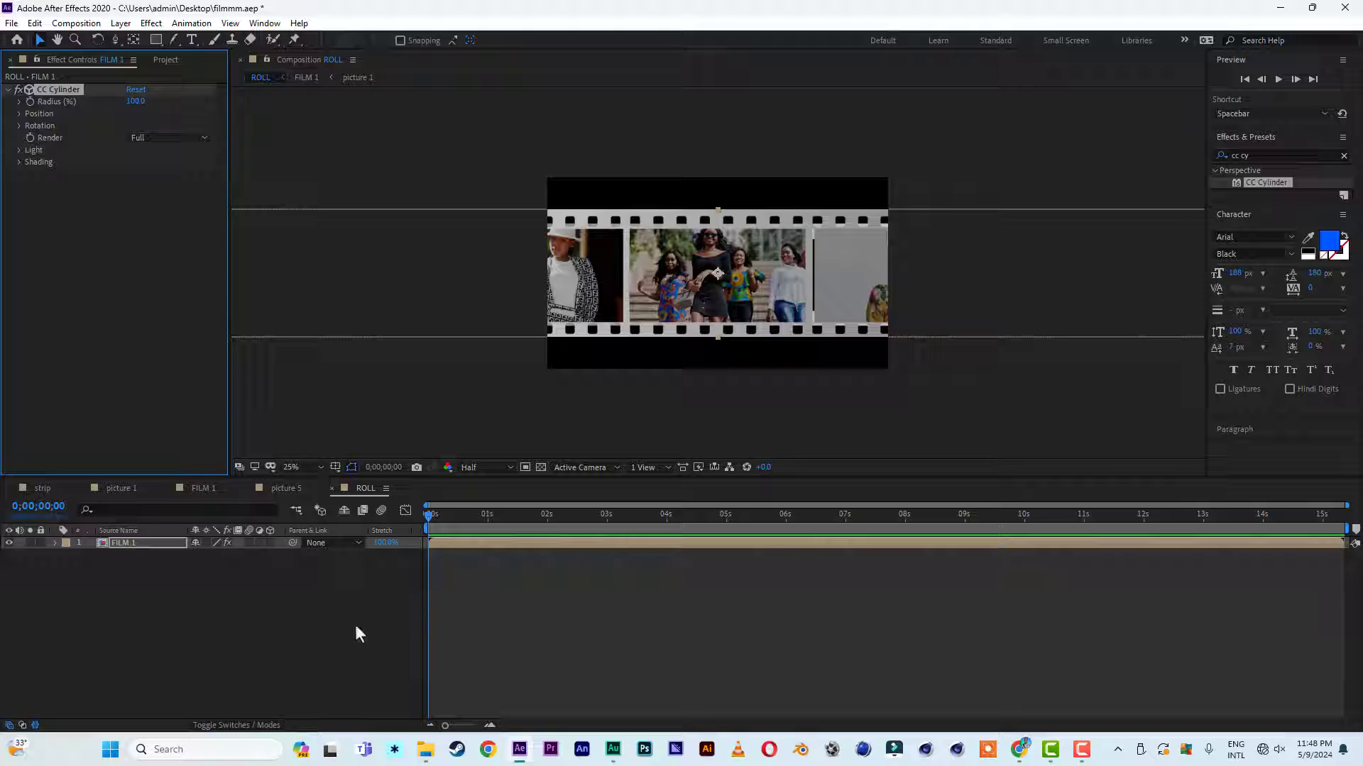
left_click(206, 542)
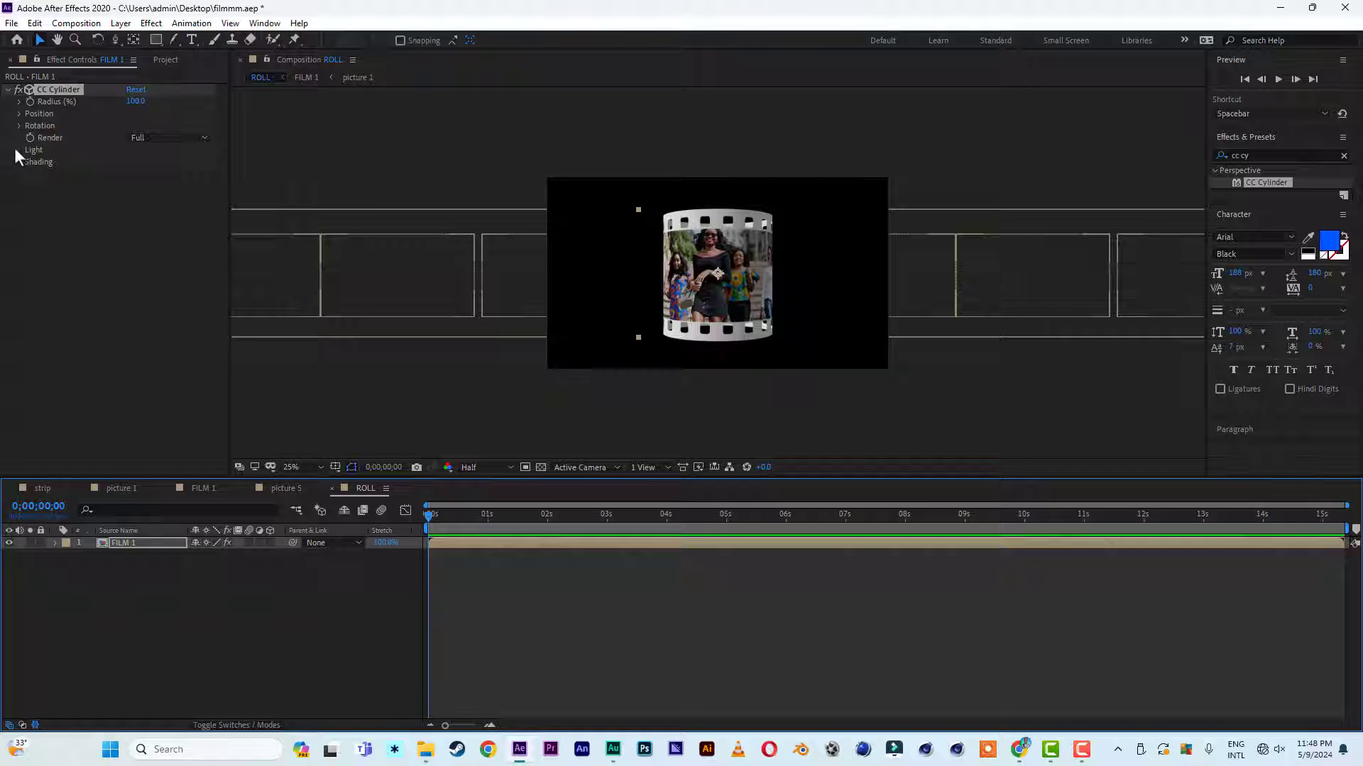
Expand the CC Cylinder properties and try changing Position Z and Rotation Y, undoing each change
left_click(19, 101)
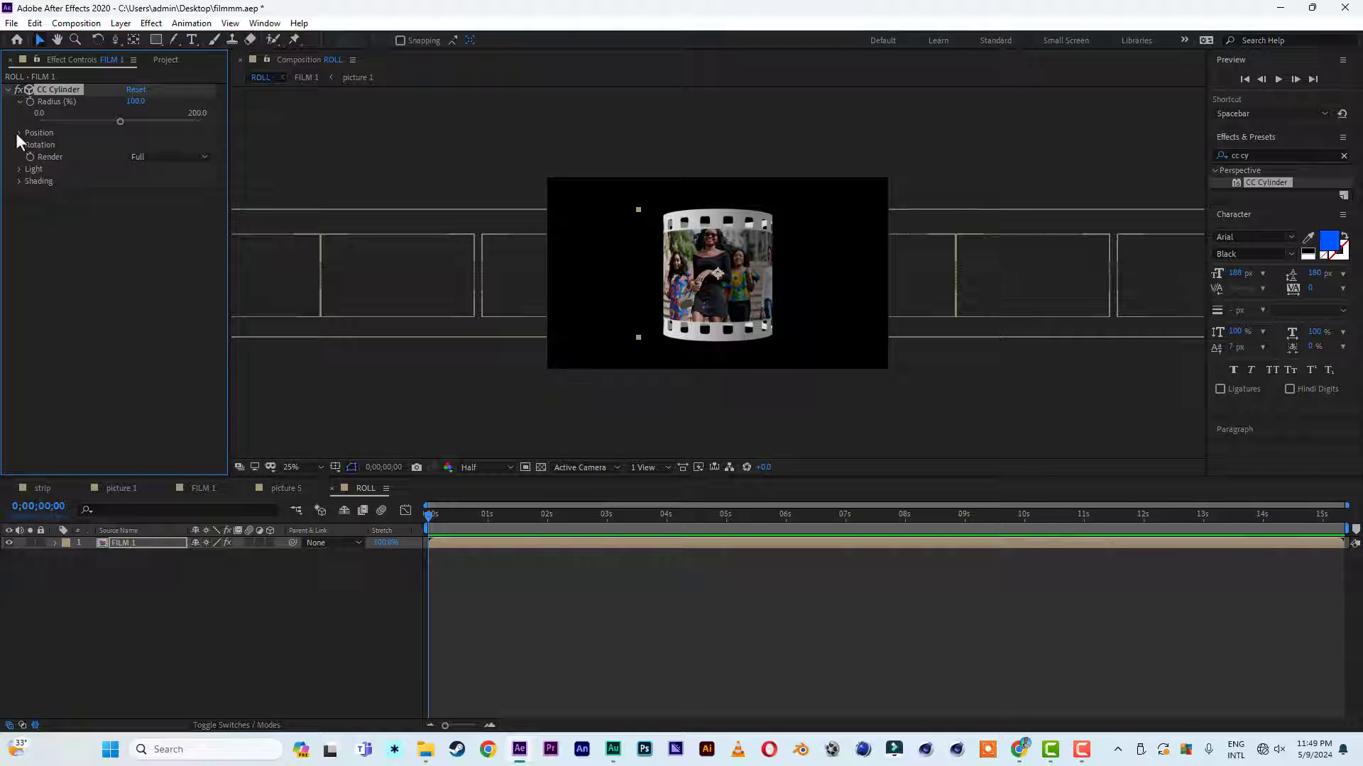
left_click(19, 133)
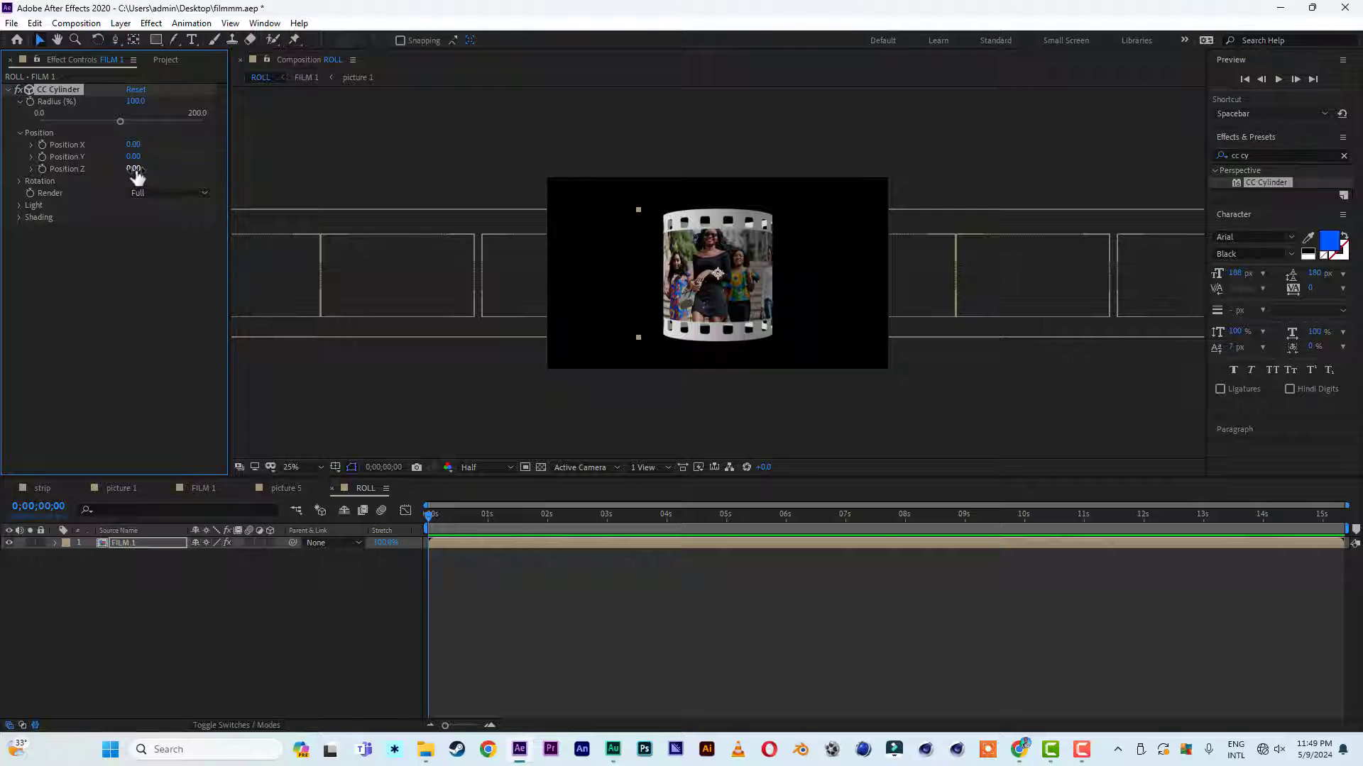
mouse_move(135, 171)
left_mouse_down()
mouse_move(119, 171)
mouse_move(151, 171)
left_mouse_up()
key("ctrl+z")
left_click(19, 181)
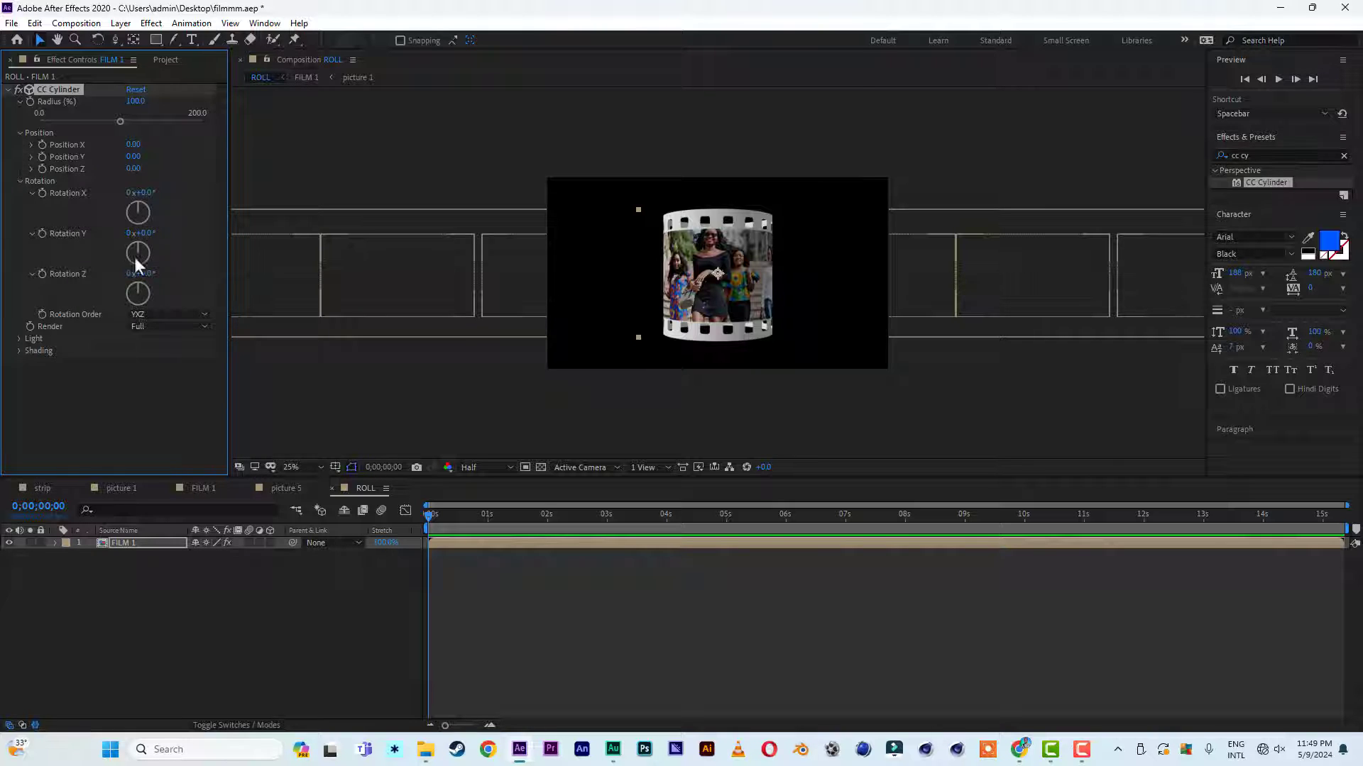
left_click_drag(143, 235, 494, 251)
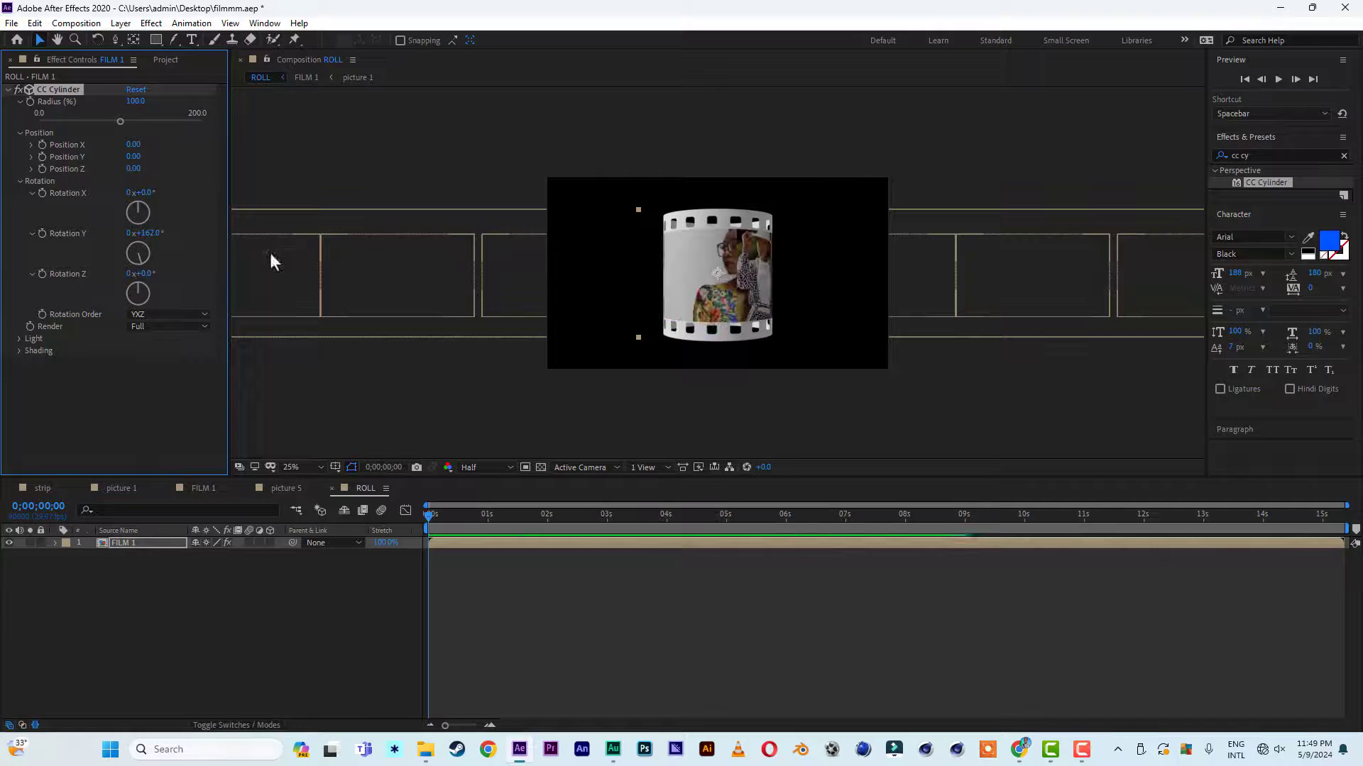
key("ctrl+z")
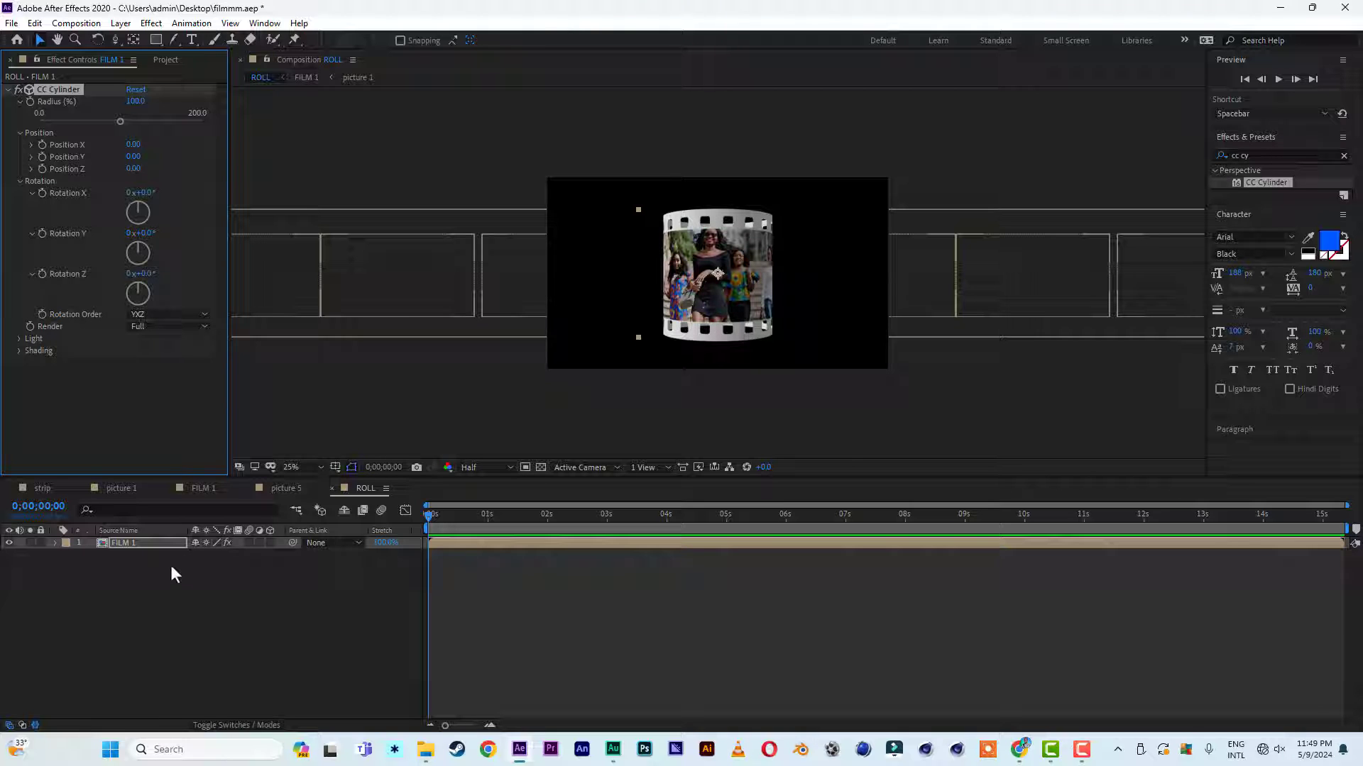
Try changing the FILM 1 layer's Rotation value and undo it
key("r")
left_click(208, 555)
mouse_move(213, 555)
left_mouse_down()
mouse_move(160, 560)
mouse_move(190, 558)
left_mouse_up()
key("ctrl+z")
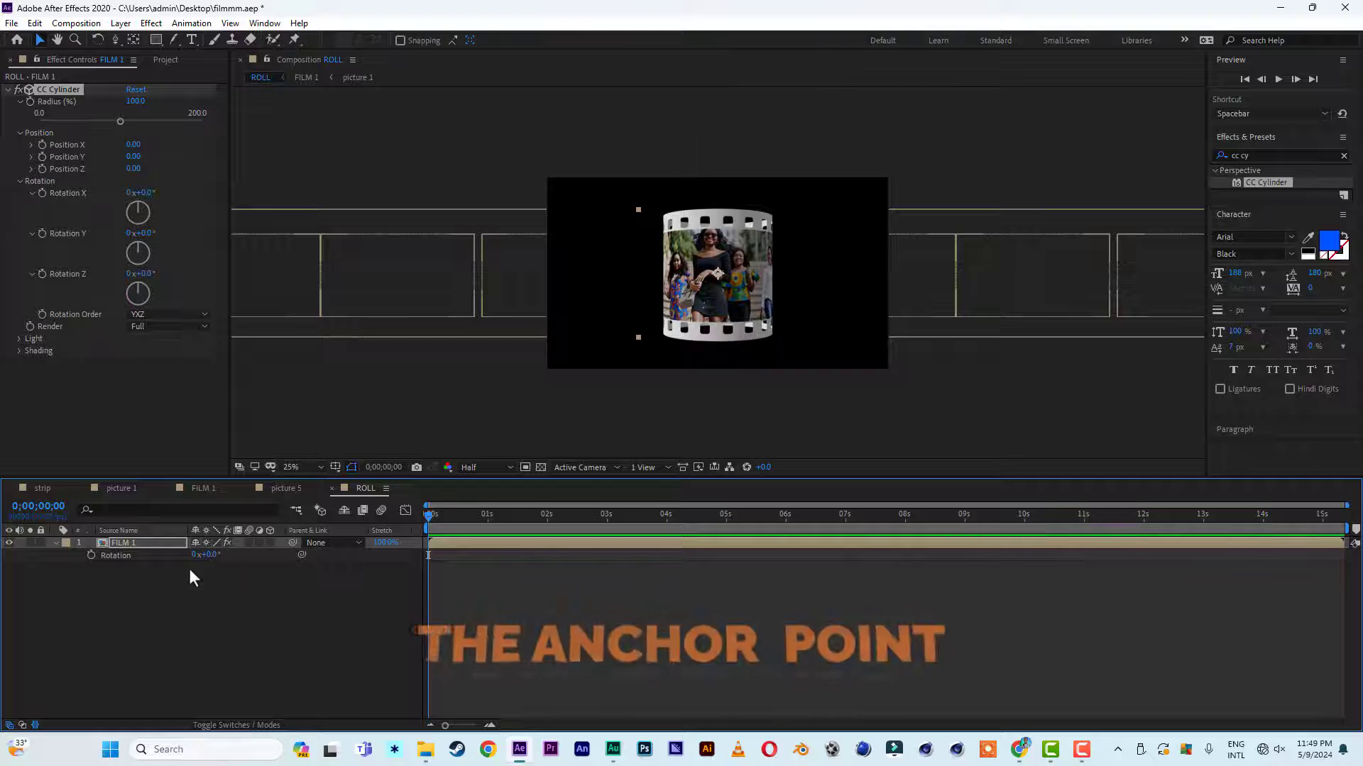
Reveal the FILM 1 layer's Anchor Point and set its first keyframe at 0;00;00;00
key("a")
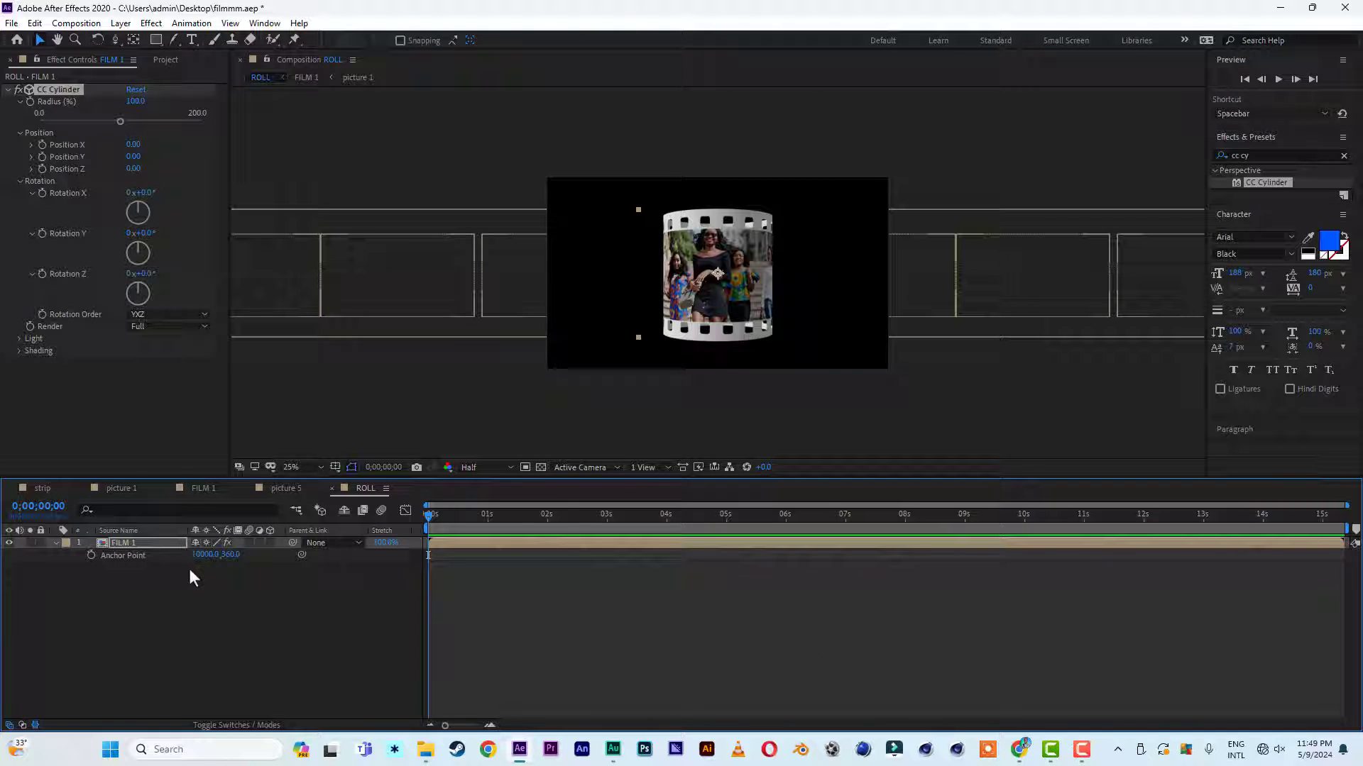
key("a")
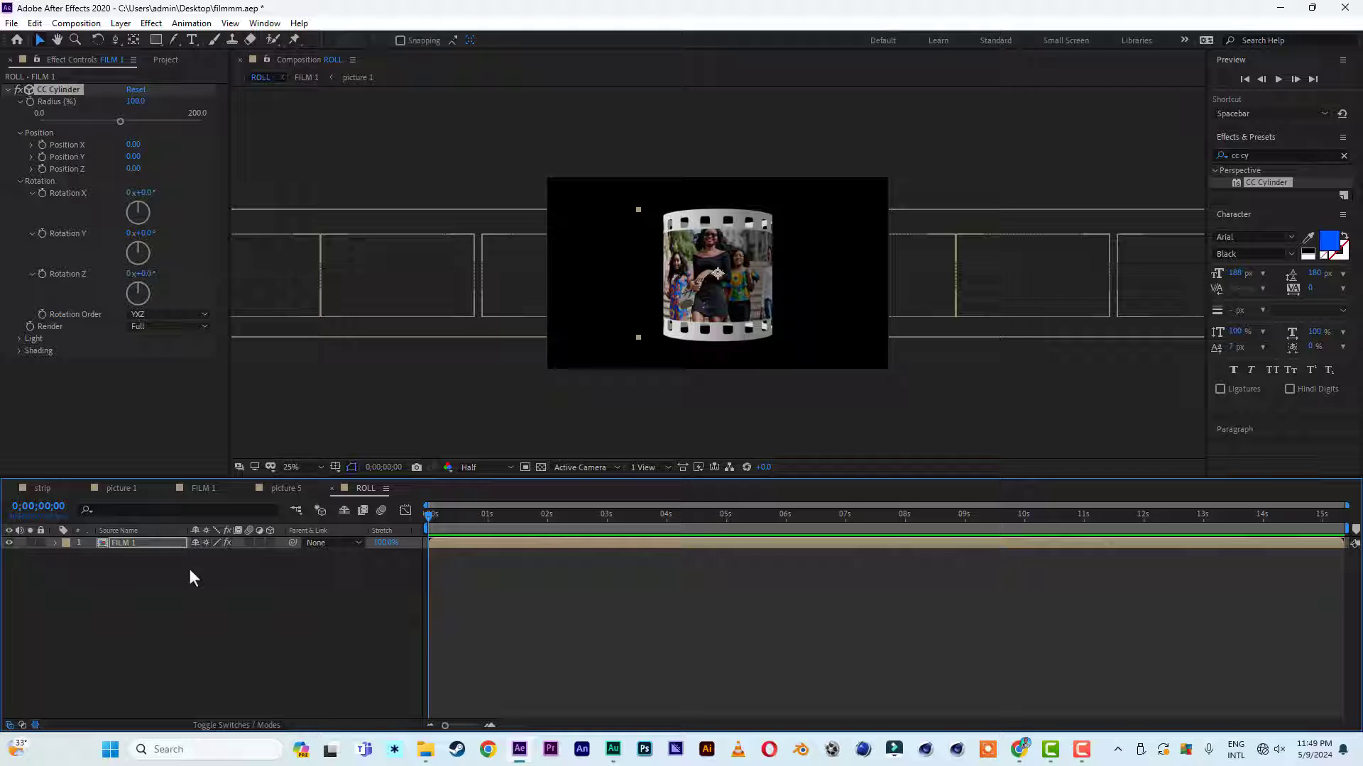
key("a")
left_click(91, 555)
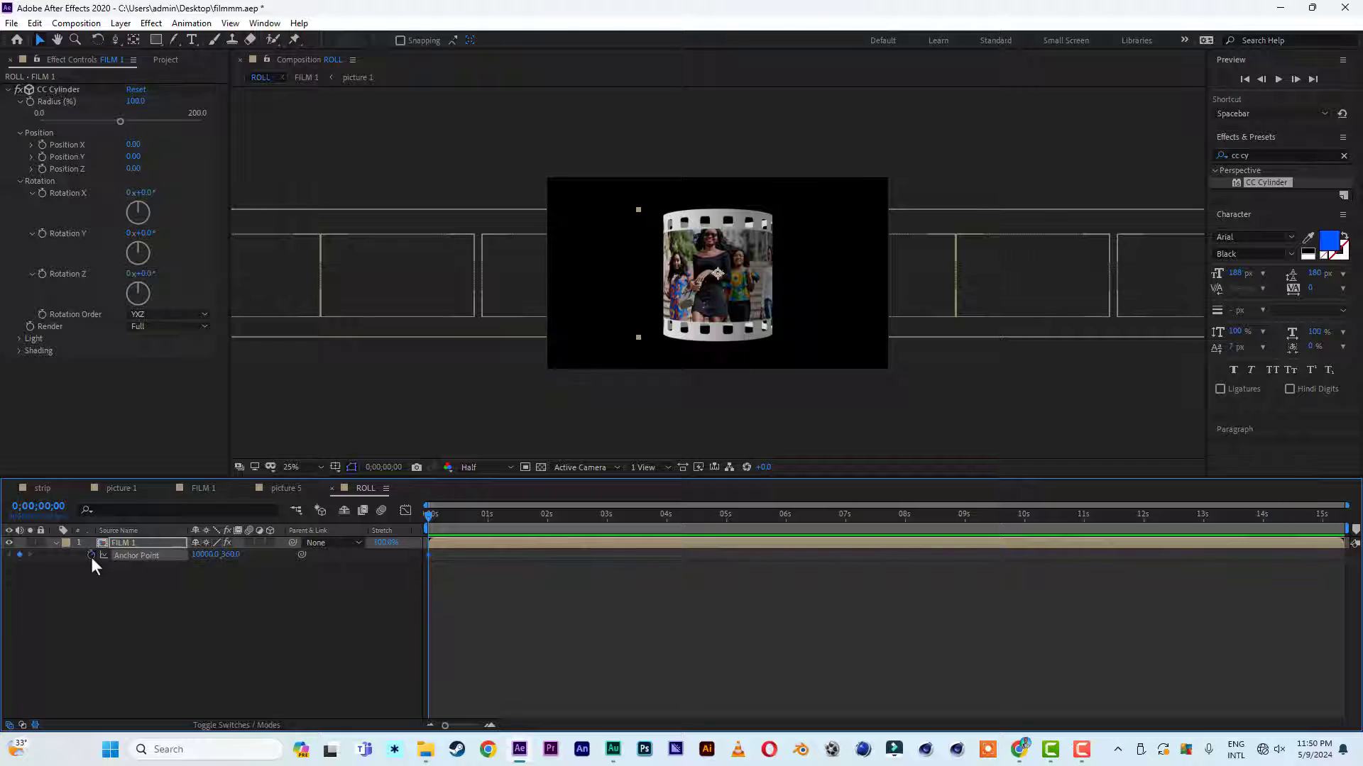
Set the FILM 1 layer's Anchor Point X to 0 at 0;00;15;00 and preview the rolling animation from the start
left_click(1321, 515)
left_click(204, 555)
type("0")
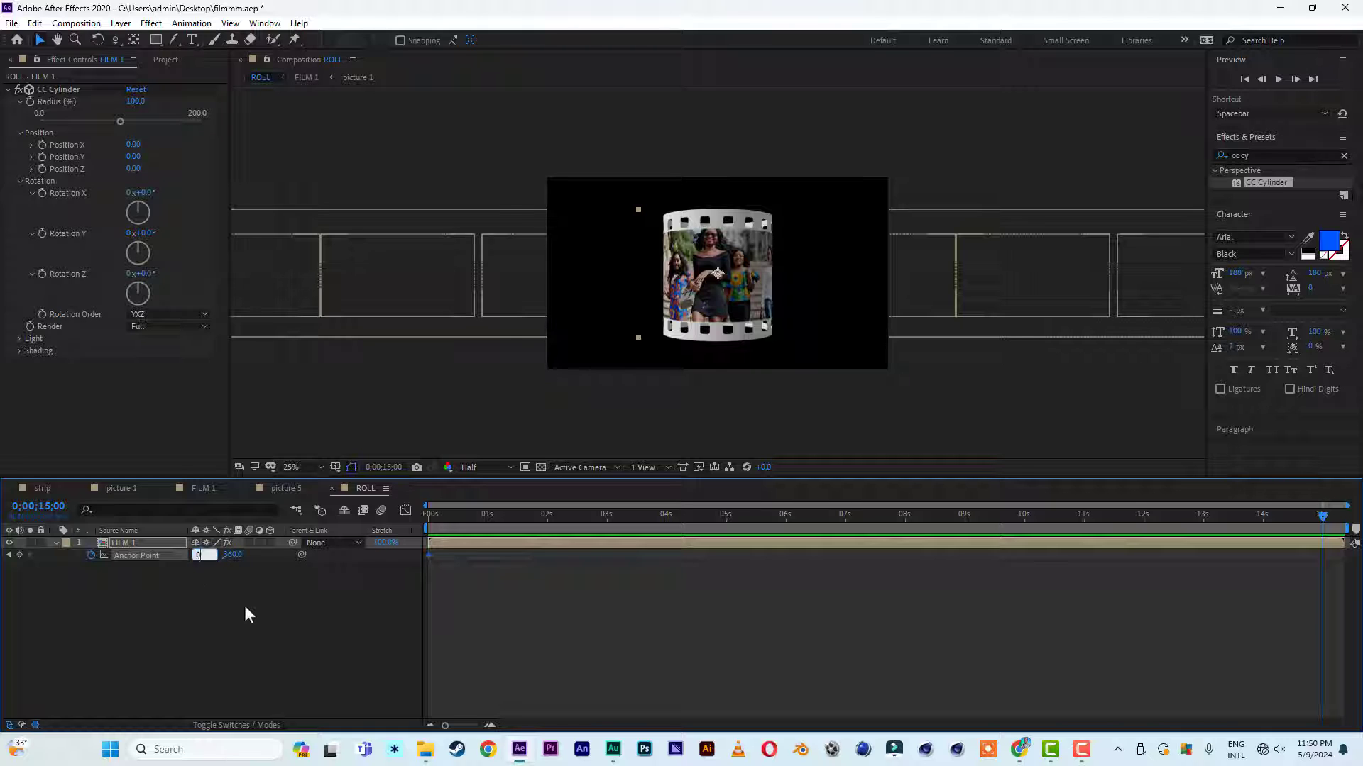
left_click(244, 606)
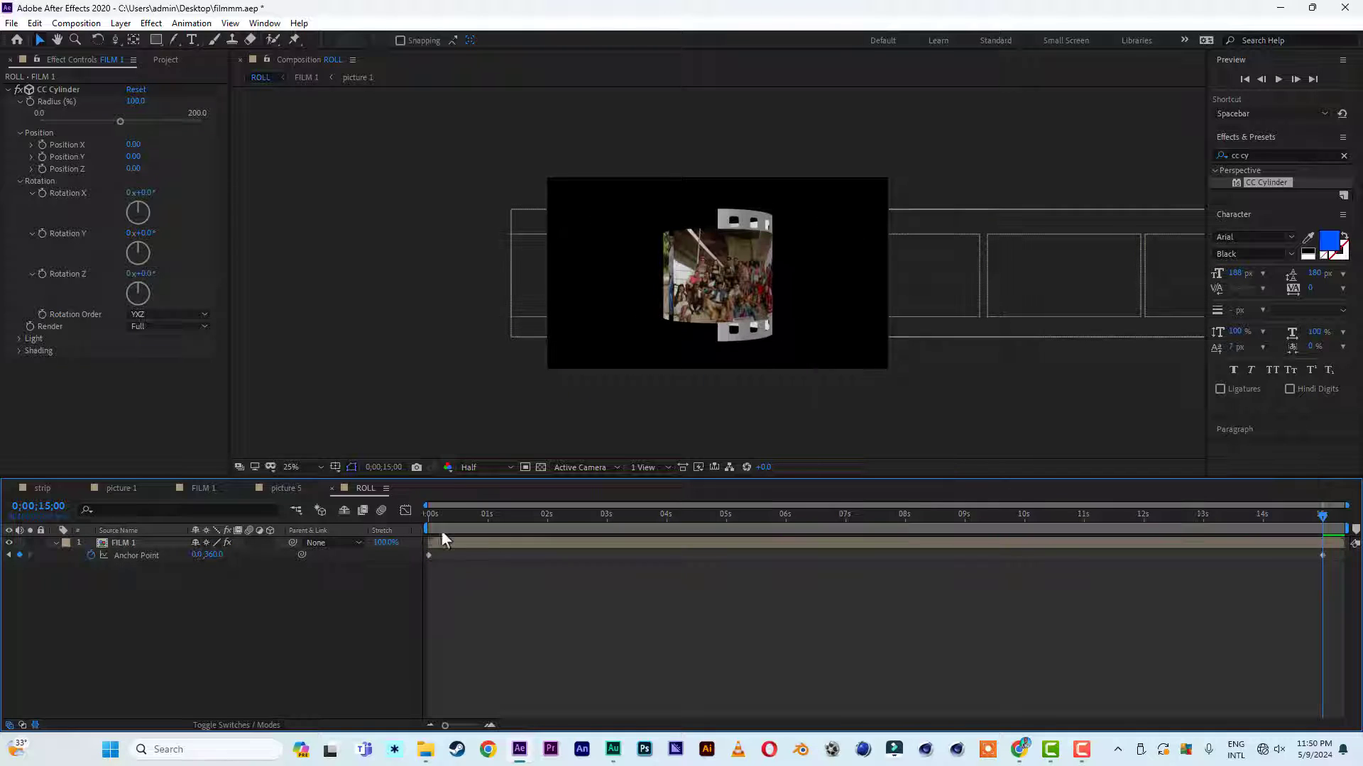
left_click_drag(446, 525, 390, 518)
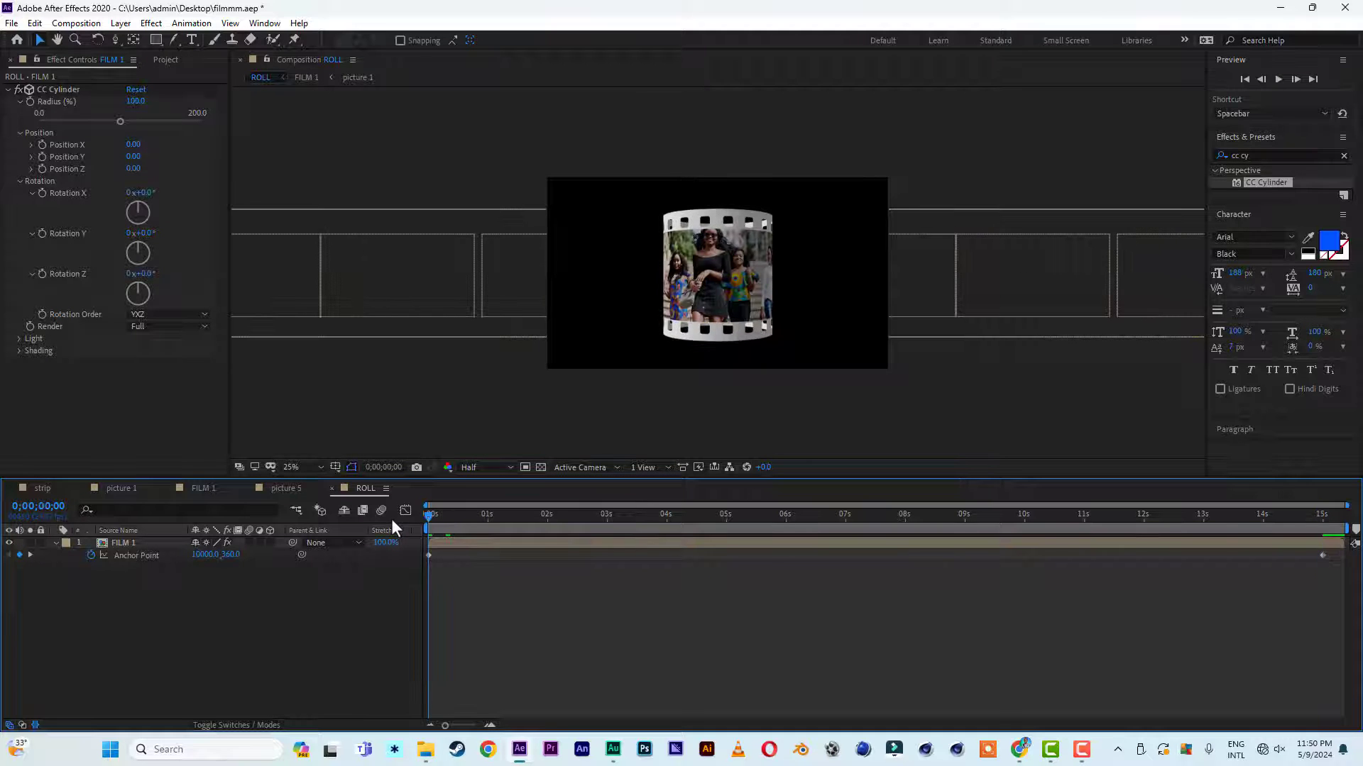
key("space")
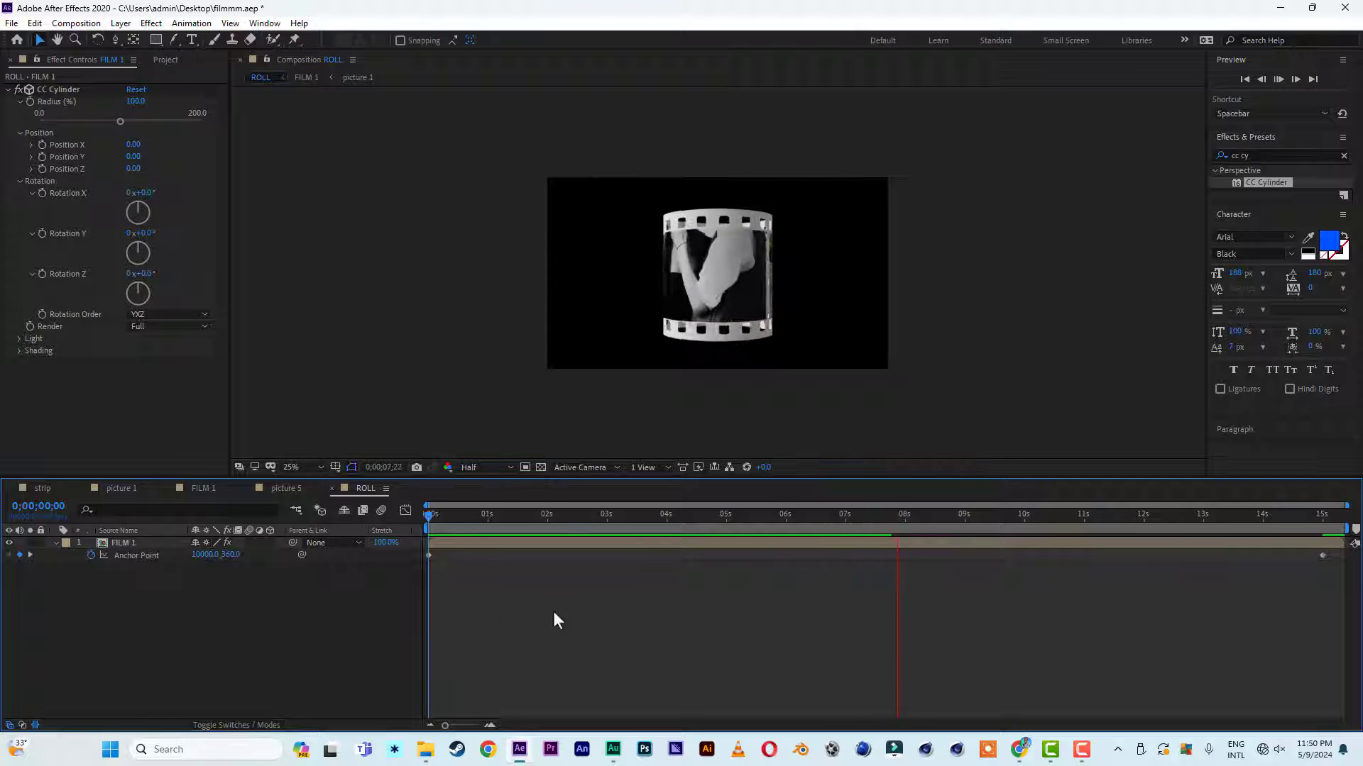
left_click(574, 522)
left_click_drag(573, 522, 542, 518)
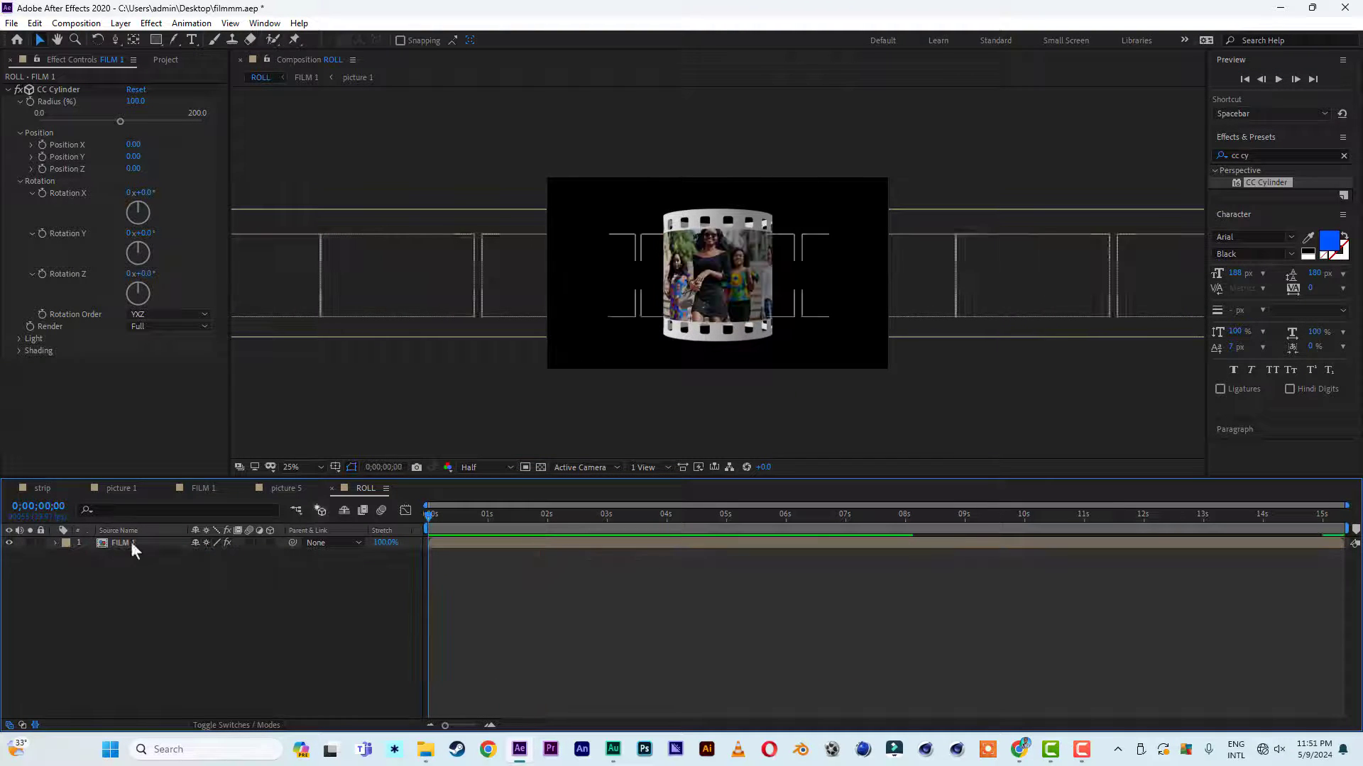
Duplicate the FILM 1 layer in ROLL and rename the upper copy small
left_click(130, 543)
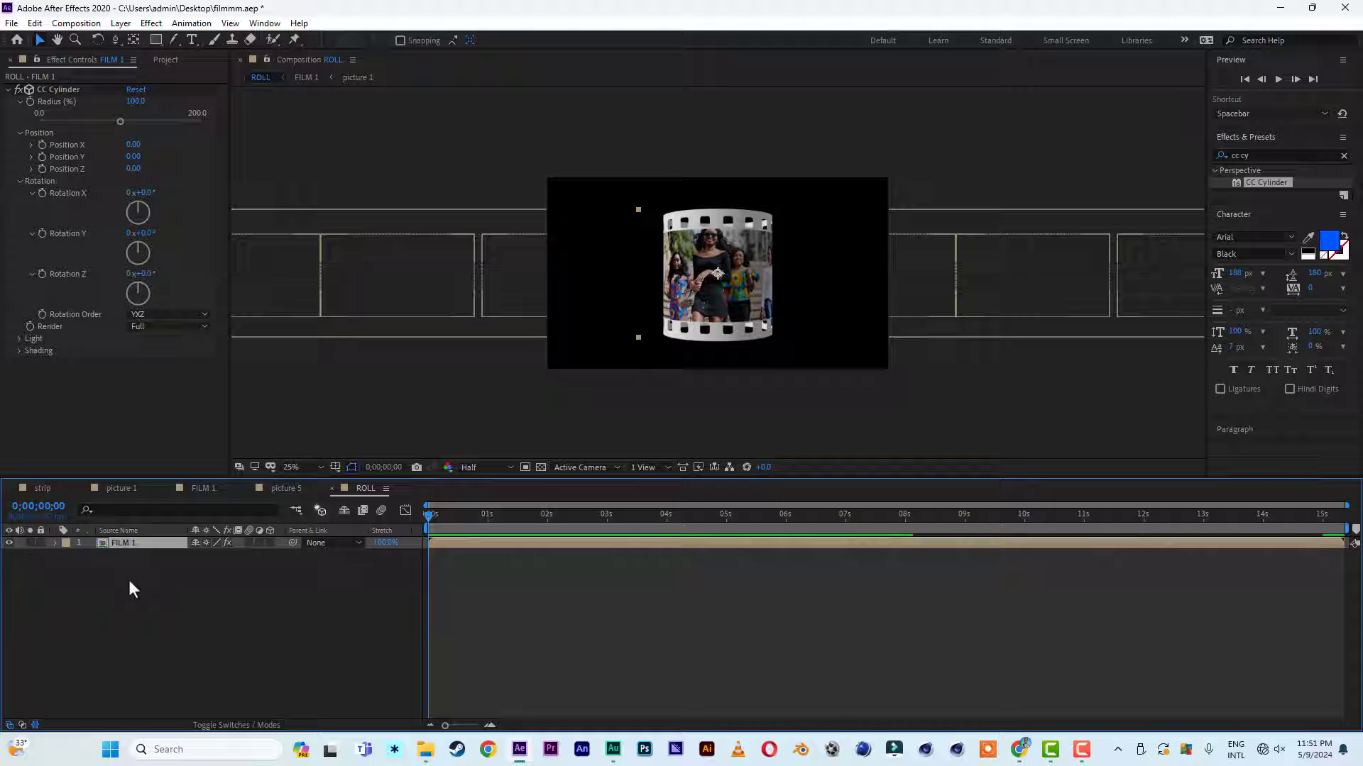
key("ctrl+d")
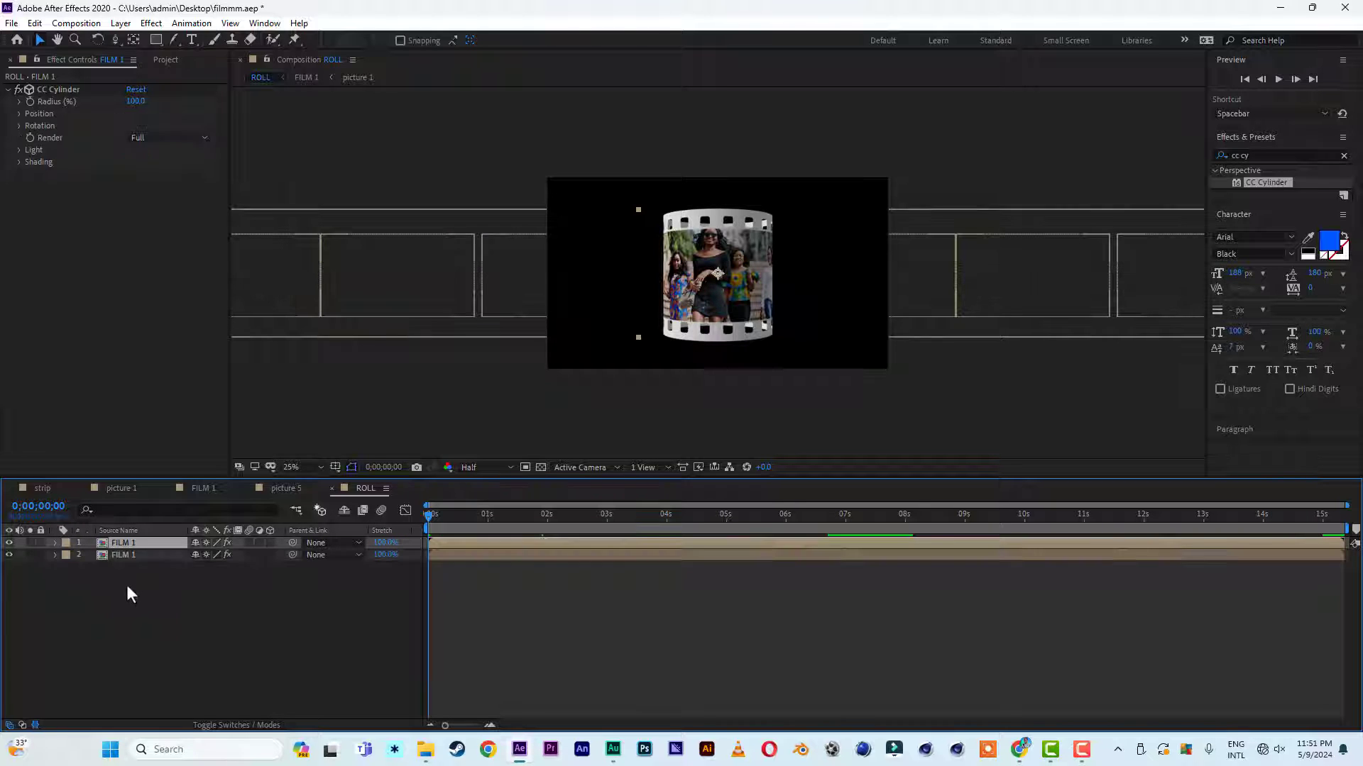
right_click(125, 543)
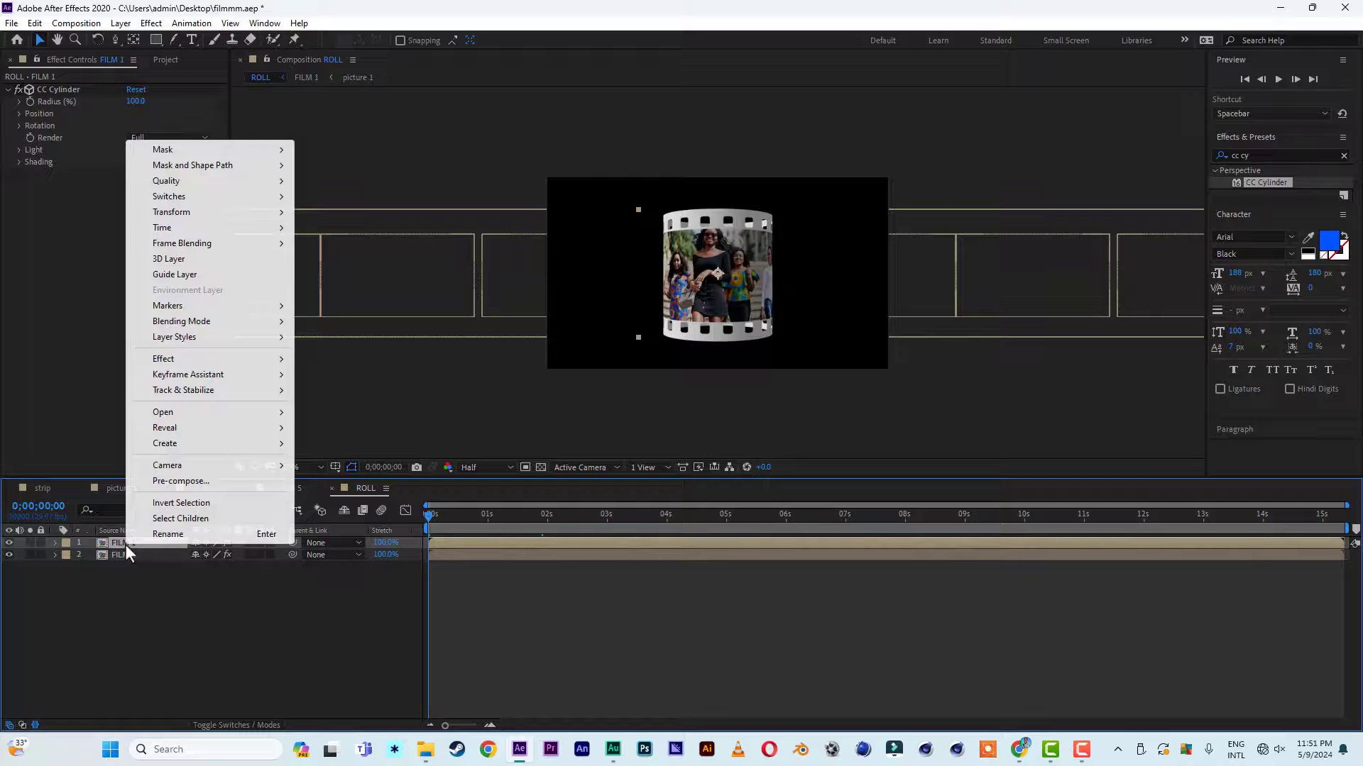
left_click(167, 535)
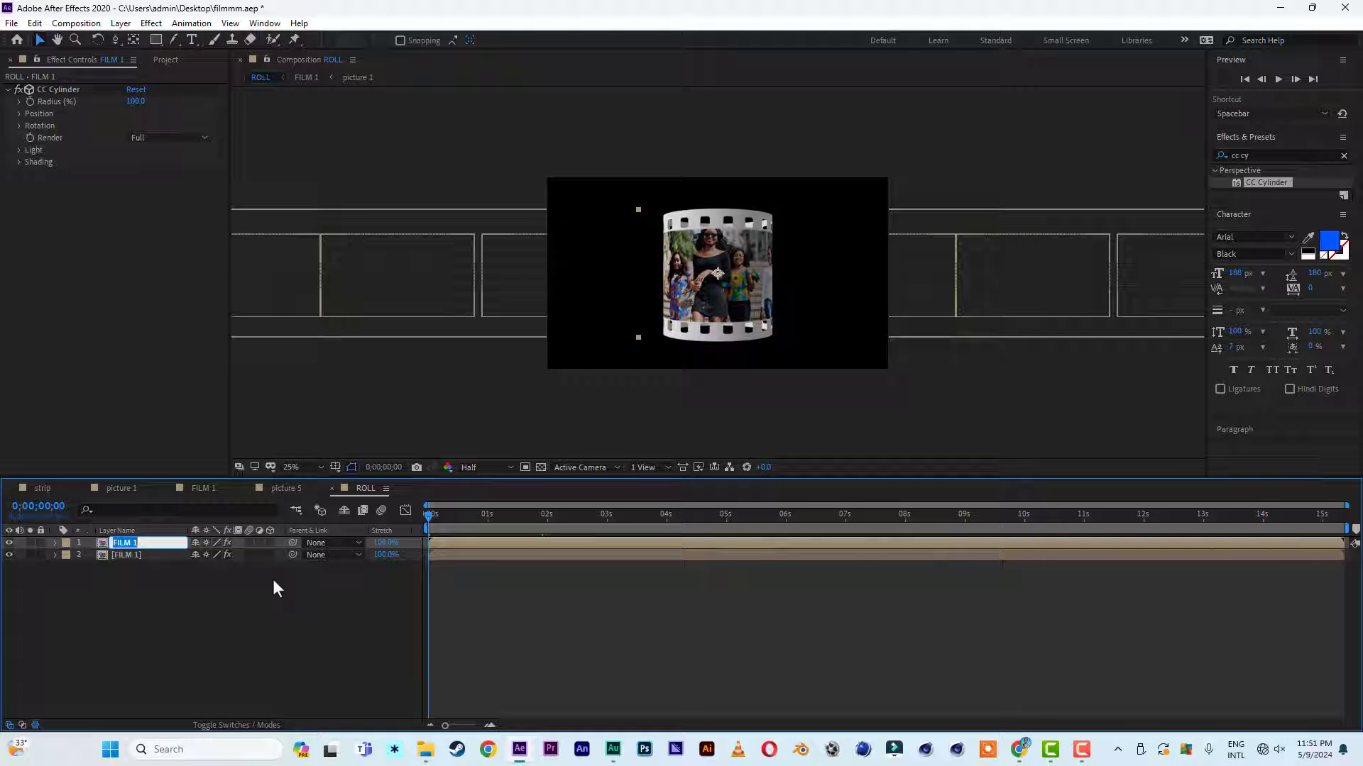
type("small")
left_click(149, 650)
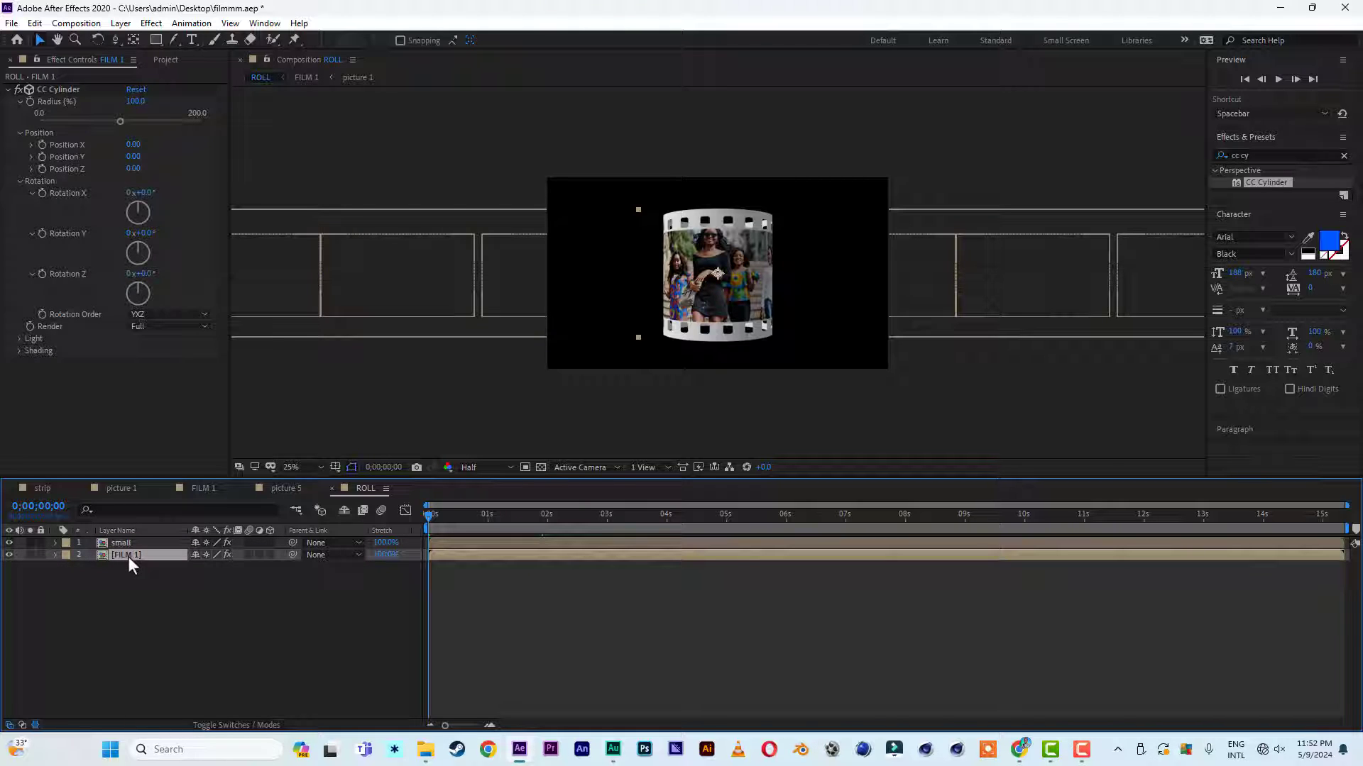
Duplicate FILM 1 again, place the copy above small, and set the copy's CC Cylinder Render to Outside
key("ctrl+d")
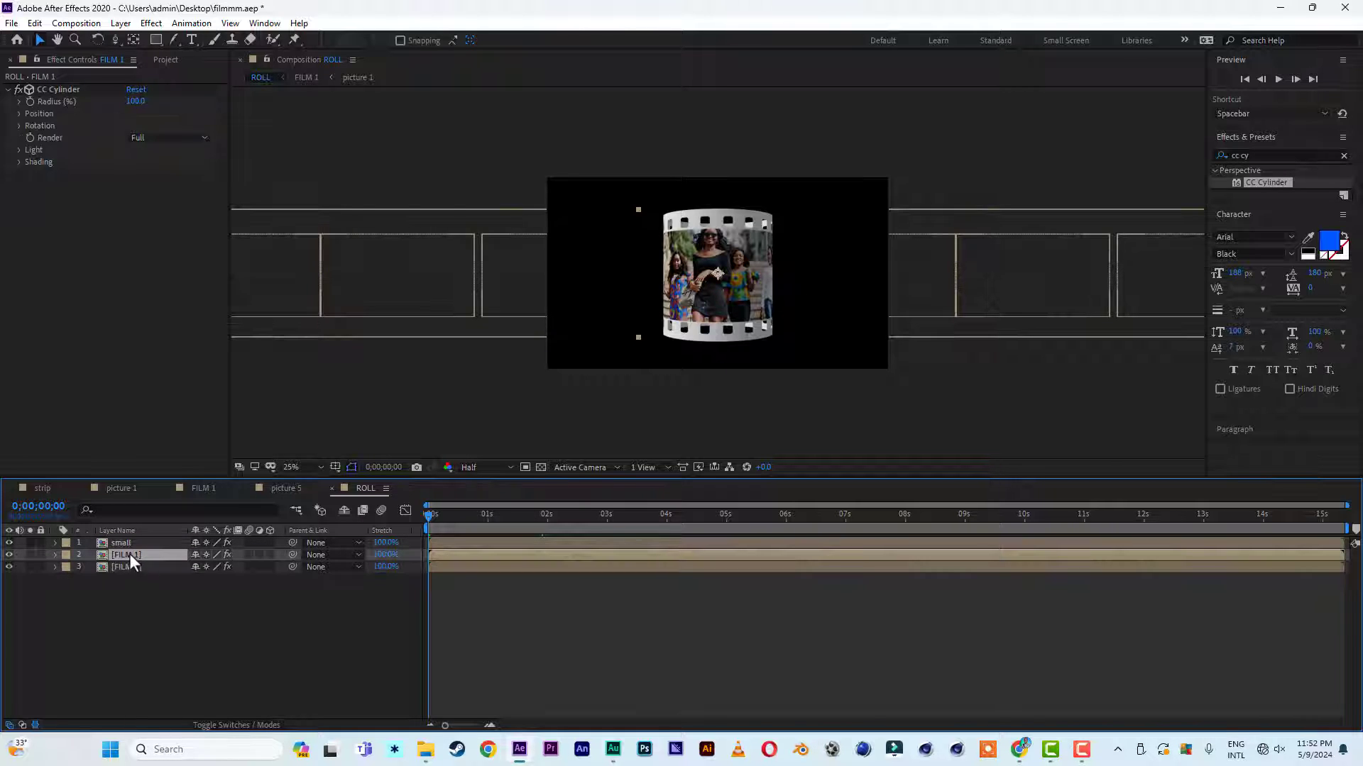
left_click_drag(129, 554, 126, 538)
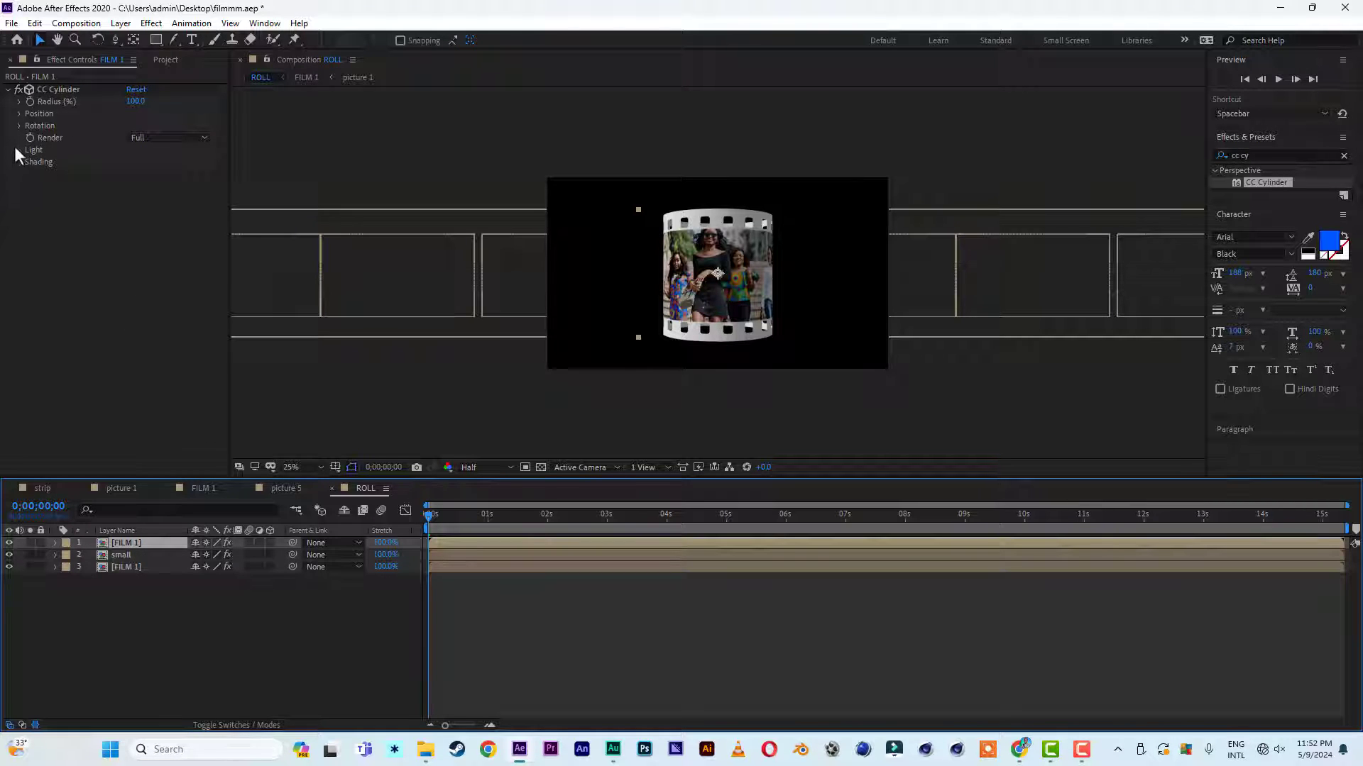
left_click(157, 137)
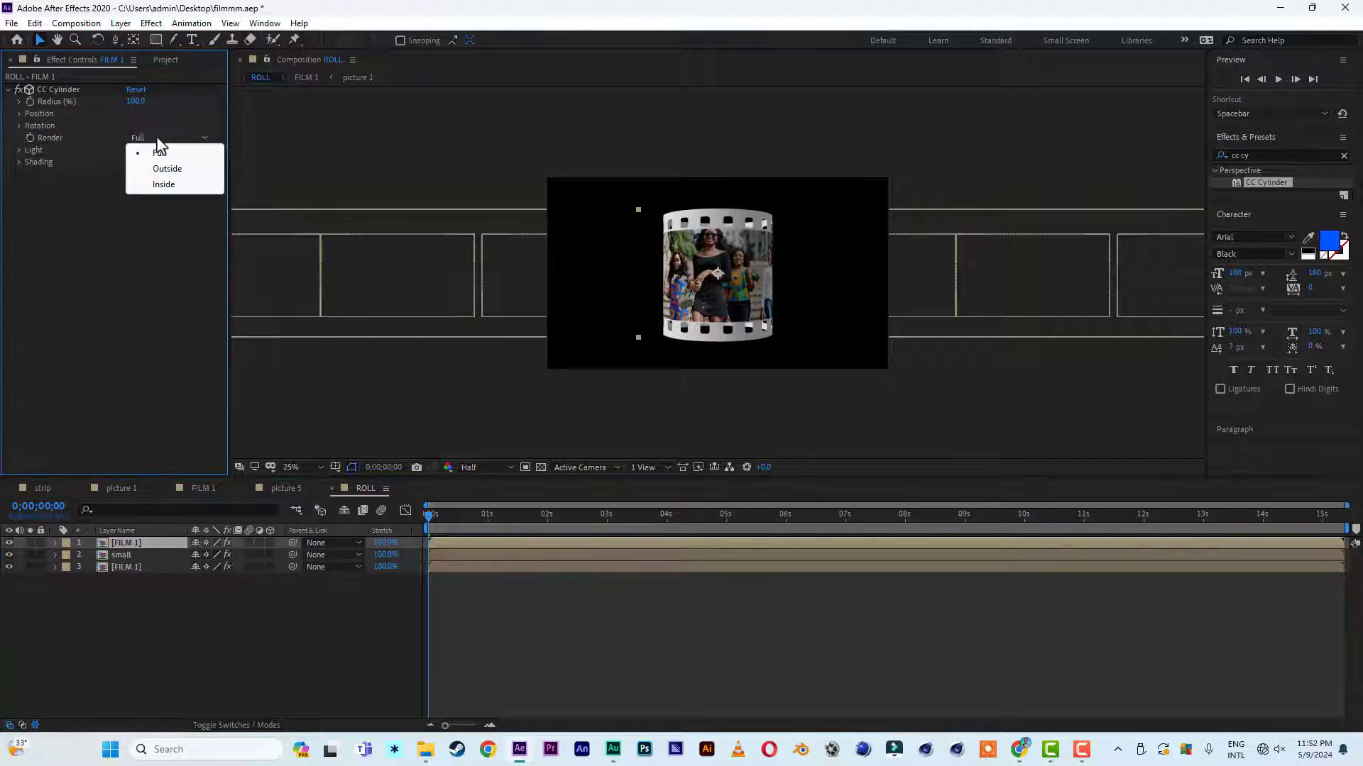
left_click(166, 170)
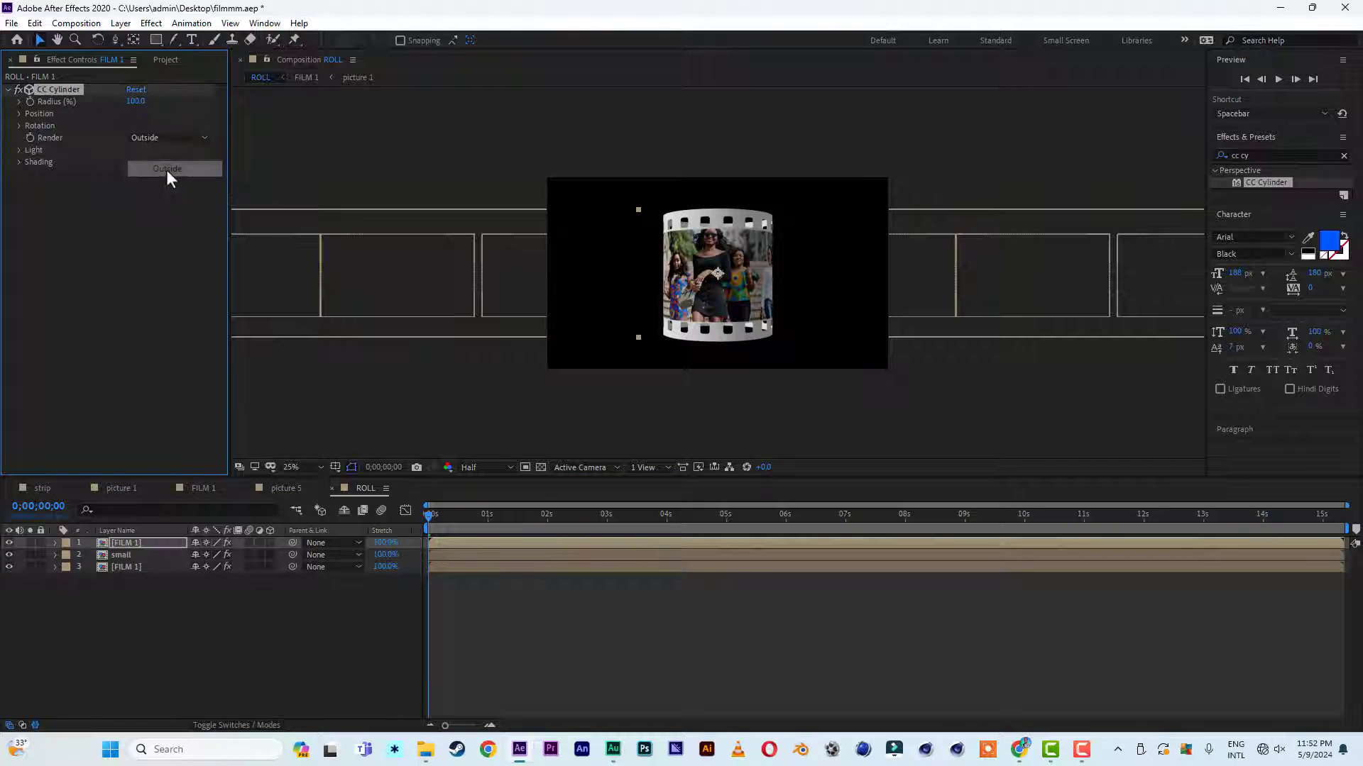
Set the CC Cylinder Render of the FILM 1 layer below small to Inside
left_click(139, 567)
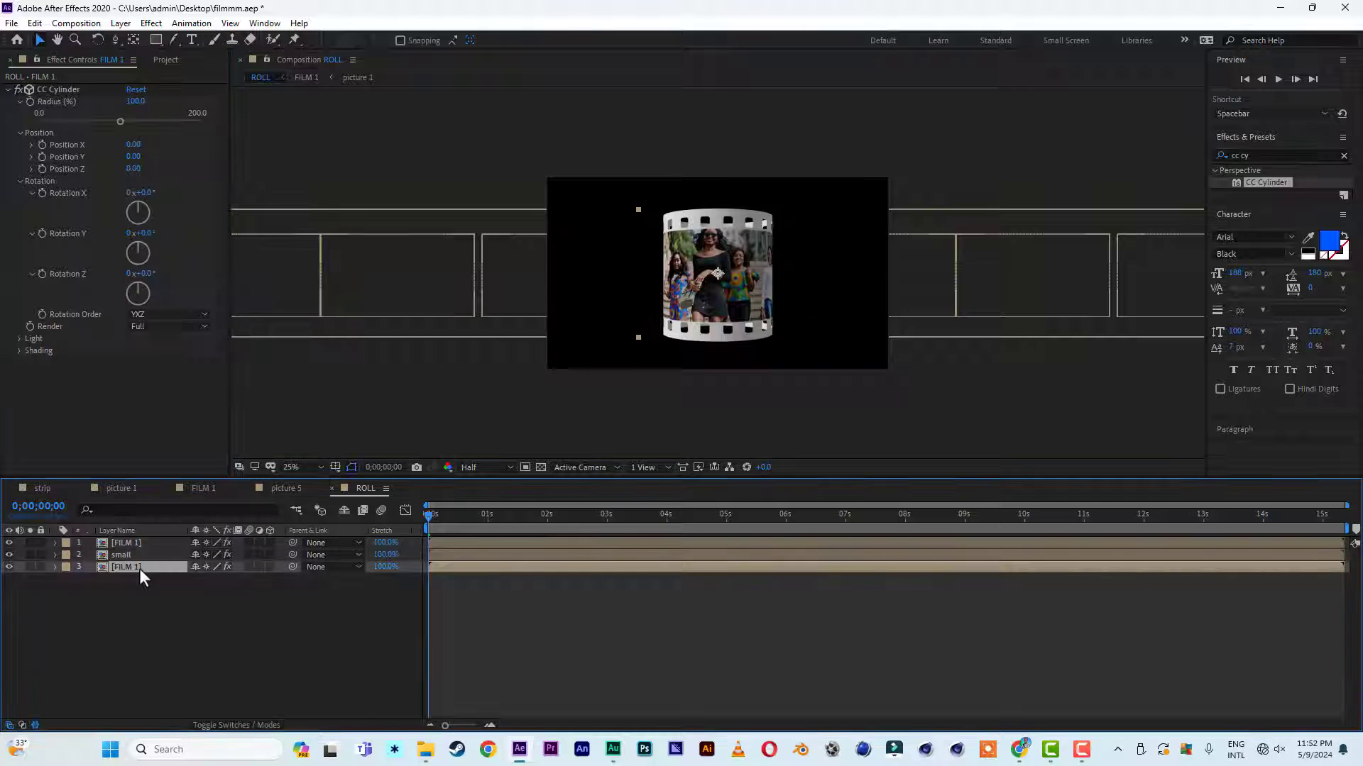
left_click(147, 326)
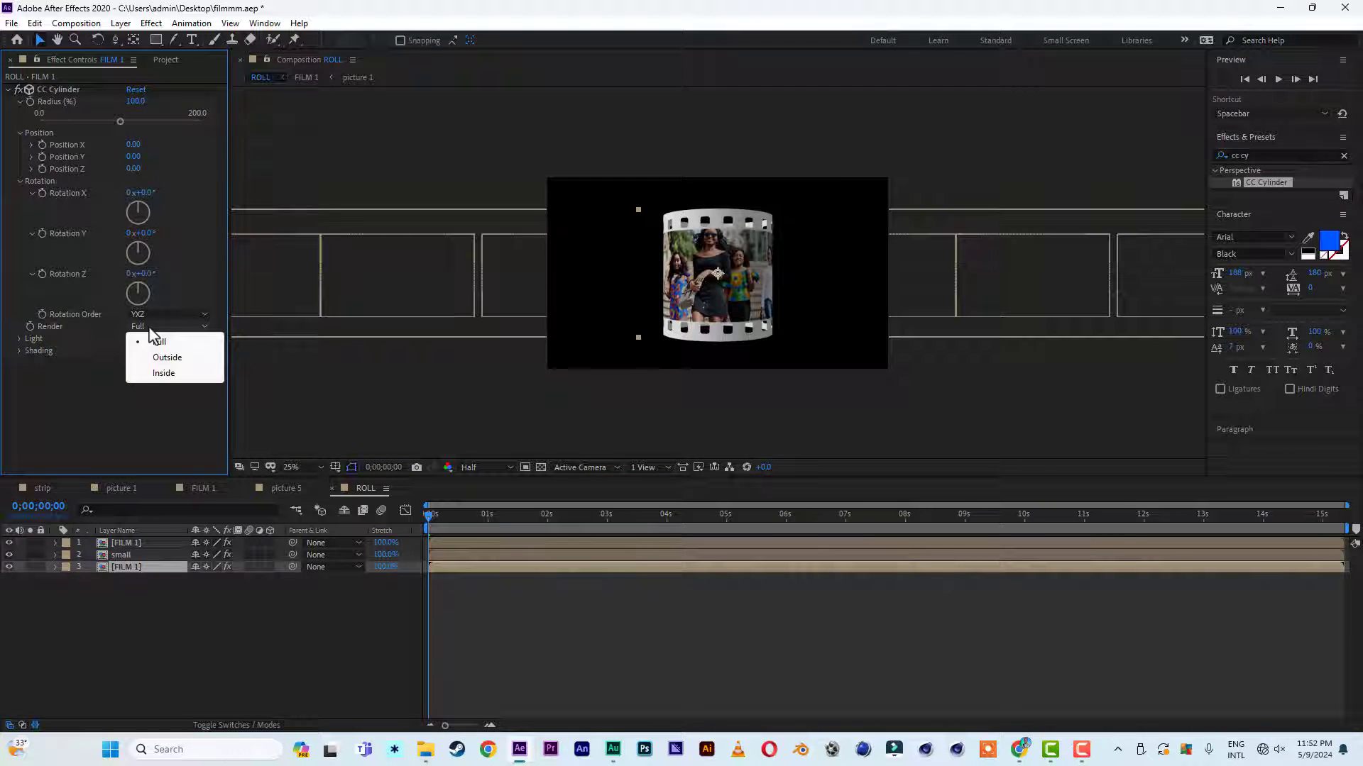
left_click(158, 374)
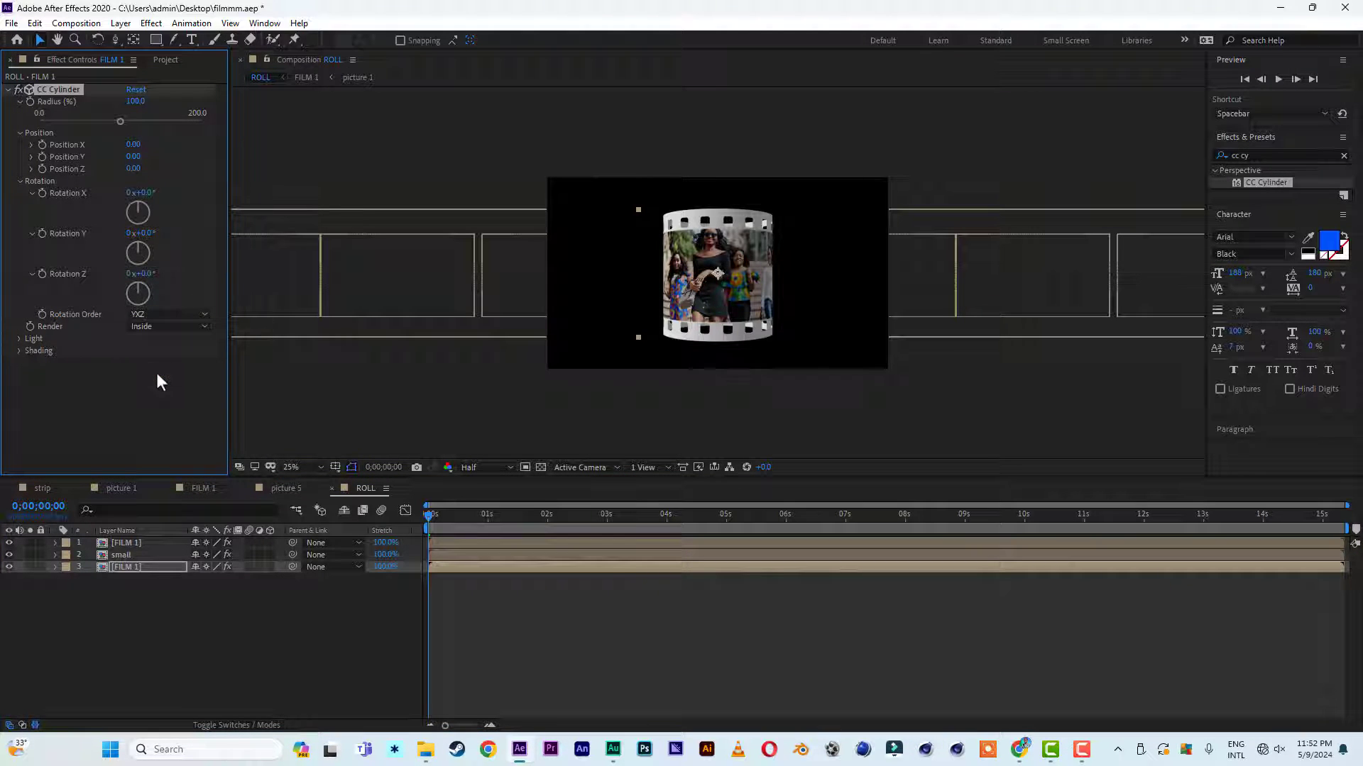
Set the small layer's CC Cylinder Radius to 81 and Position Y to -80
left_click(130, 555)
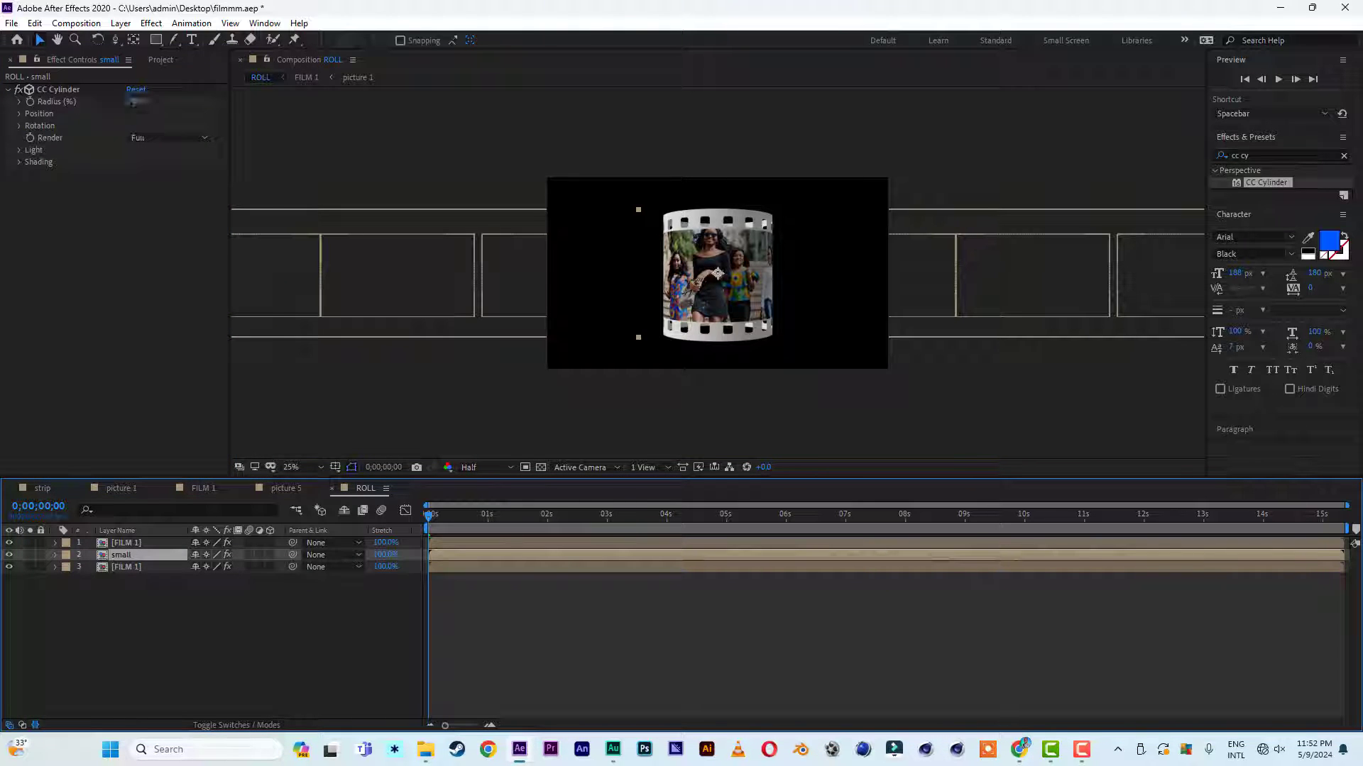
left_click(134, 101)
left_click_drag(134, 102, 122, 102)
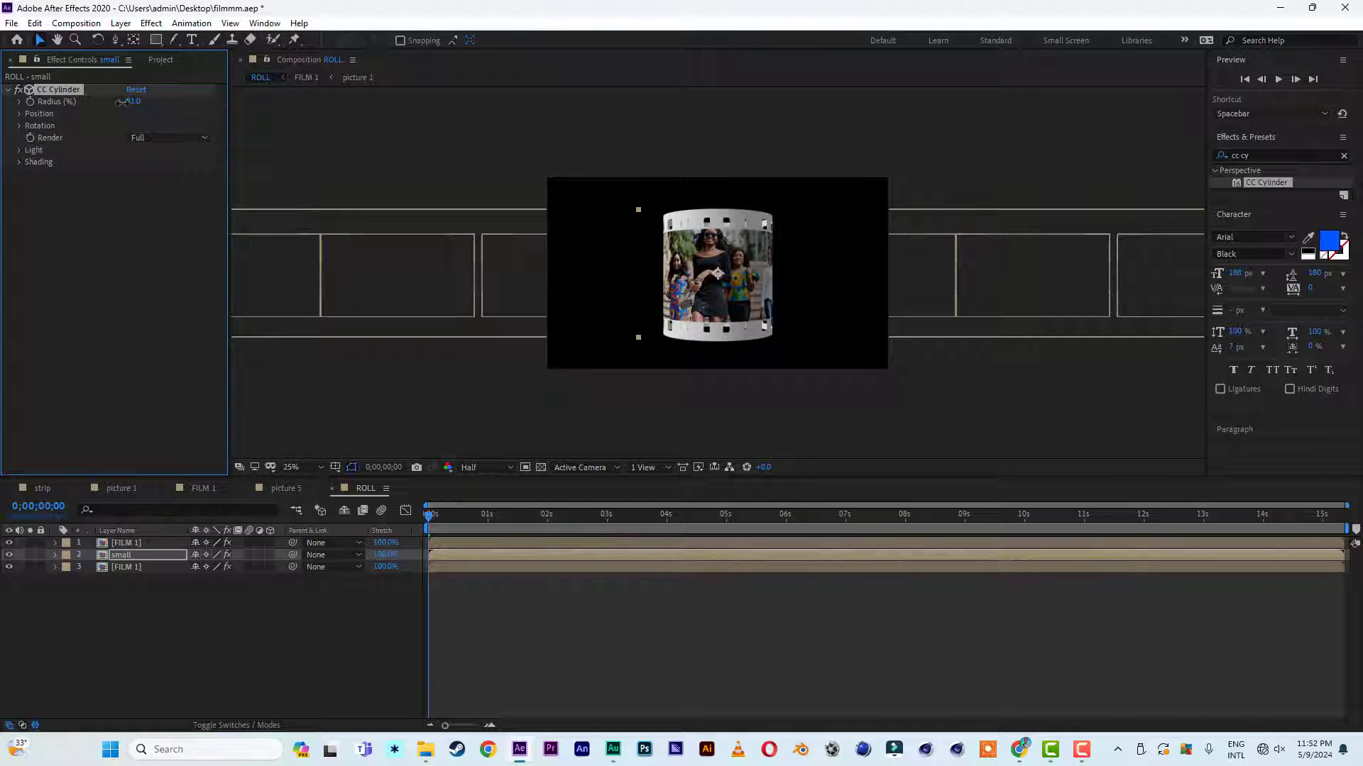
left_click(20, 114)
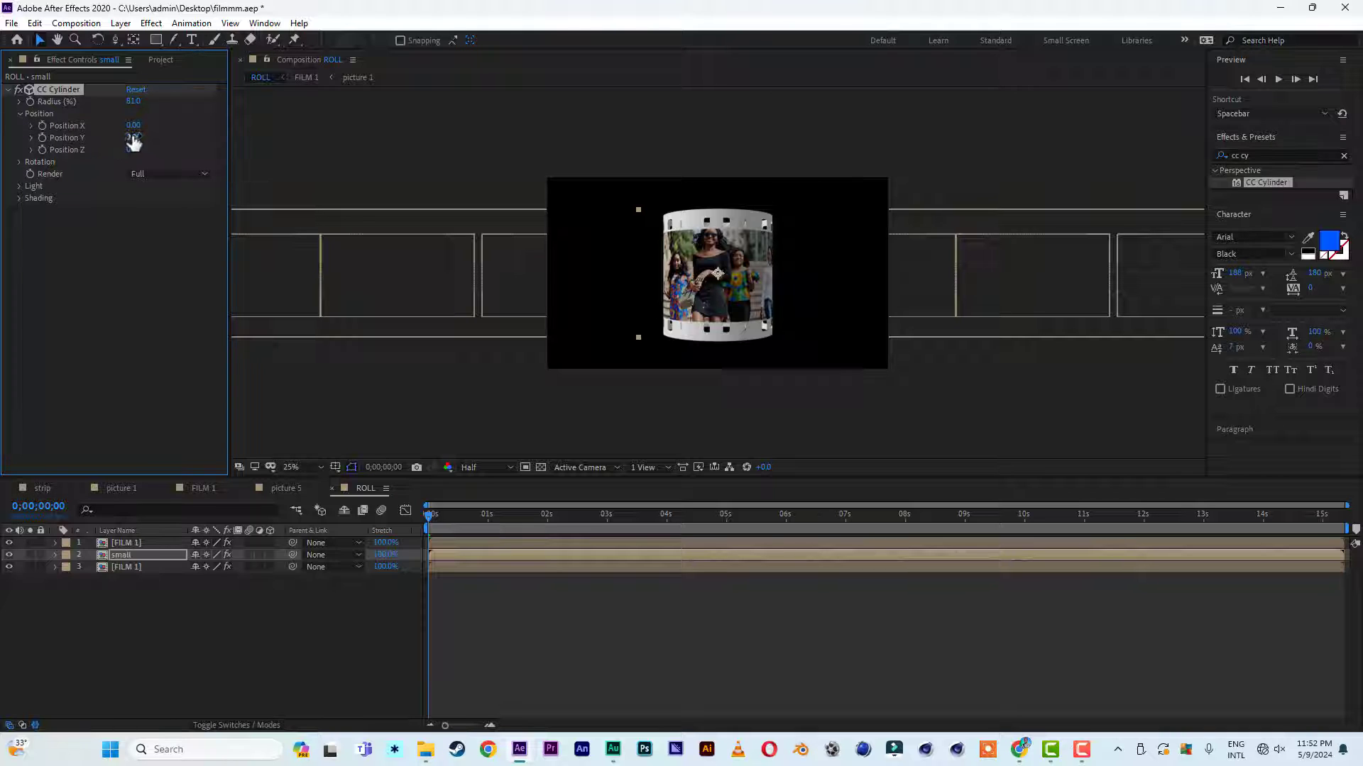
left_click_drag(134, 137, 128, 136)
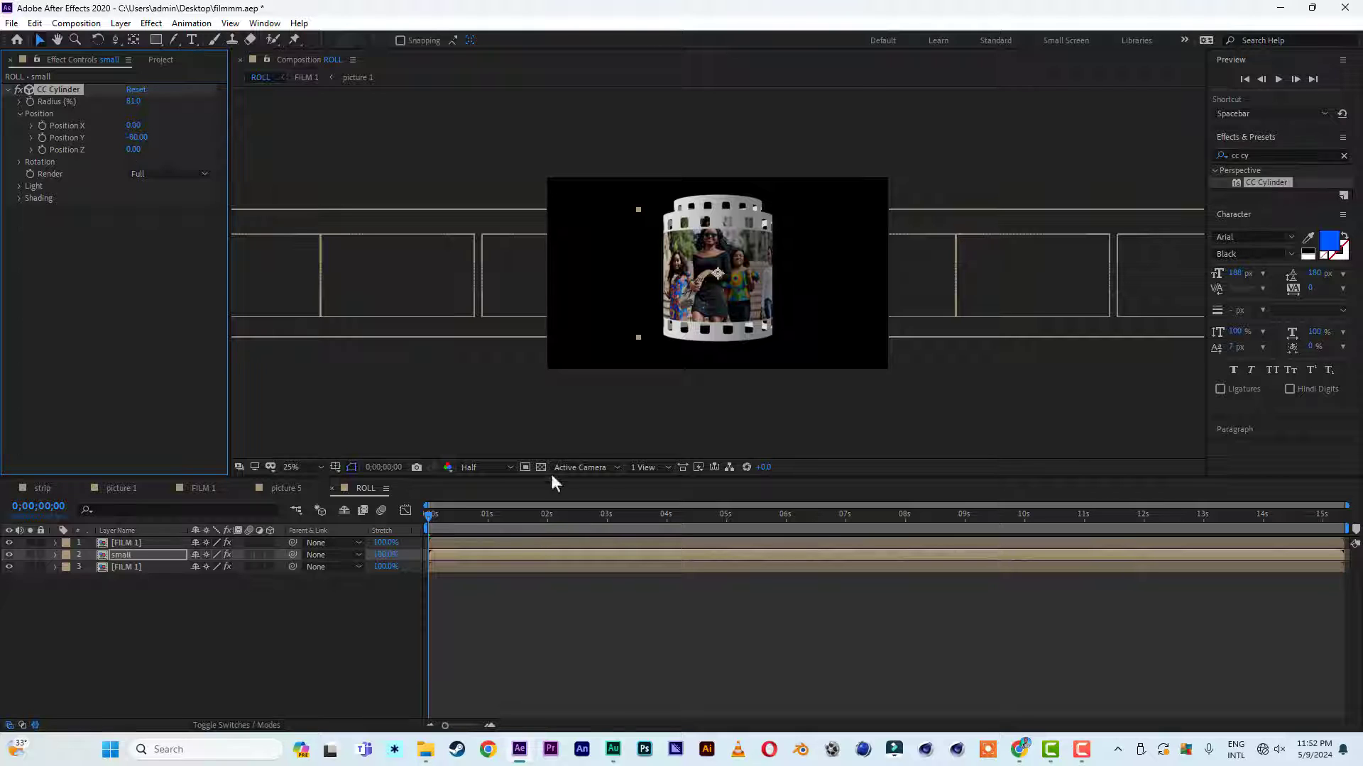
Preview the nested cylinder animation in the ROLL composition repeatedly from the beginning
key("space")
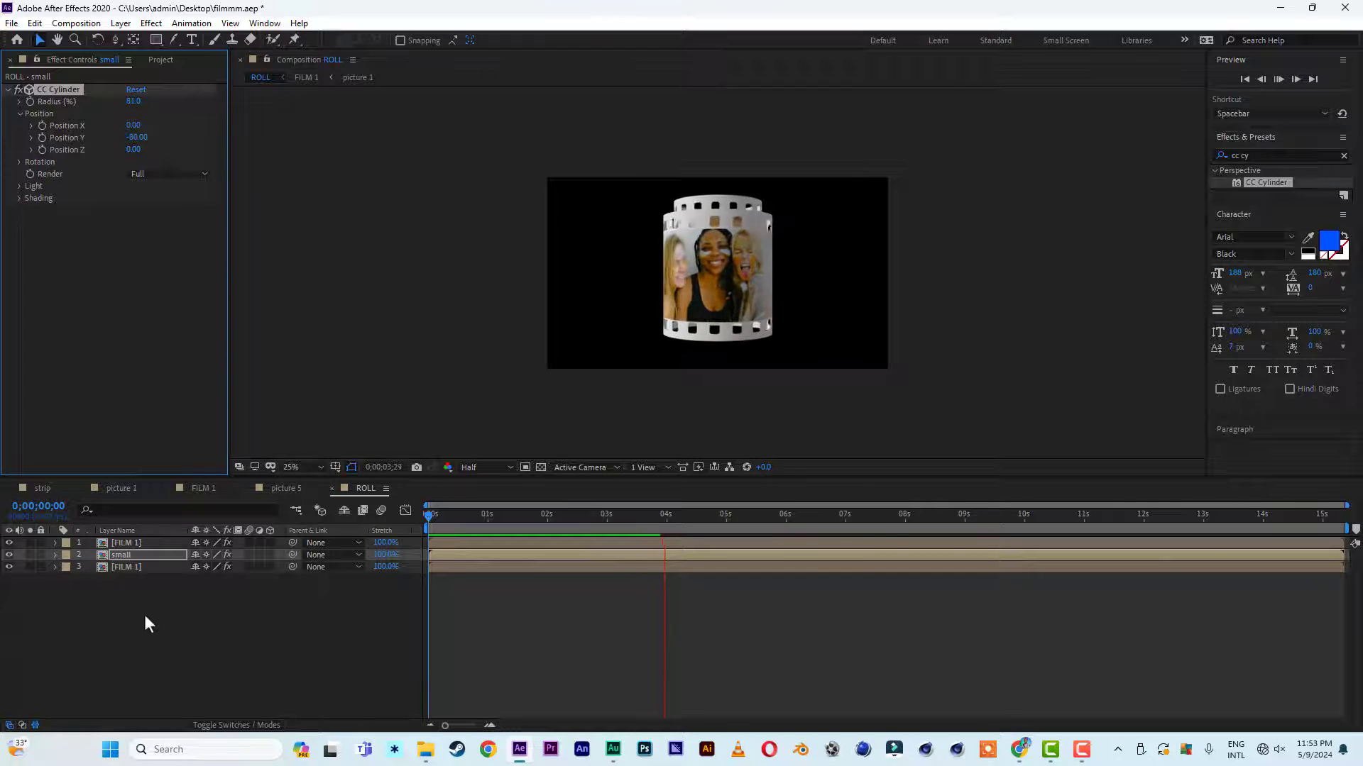
left_click_drag(490, 514, 356, 517)
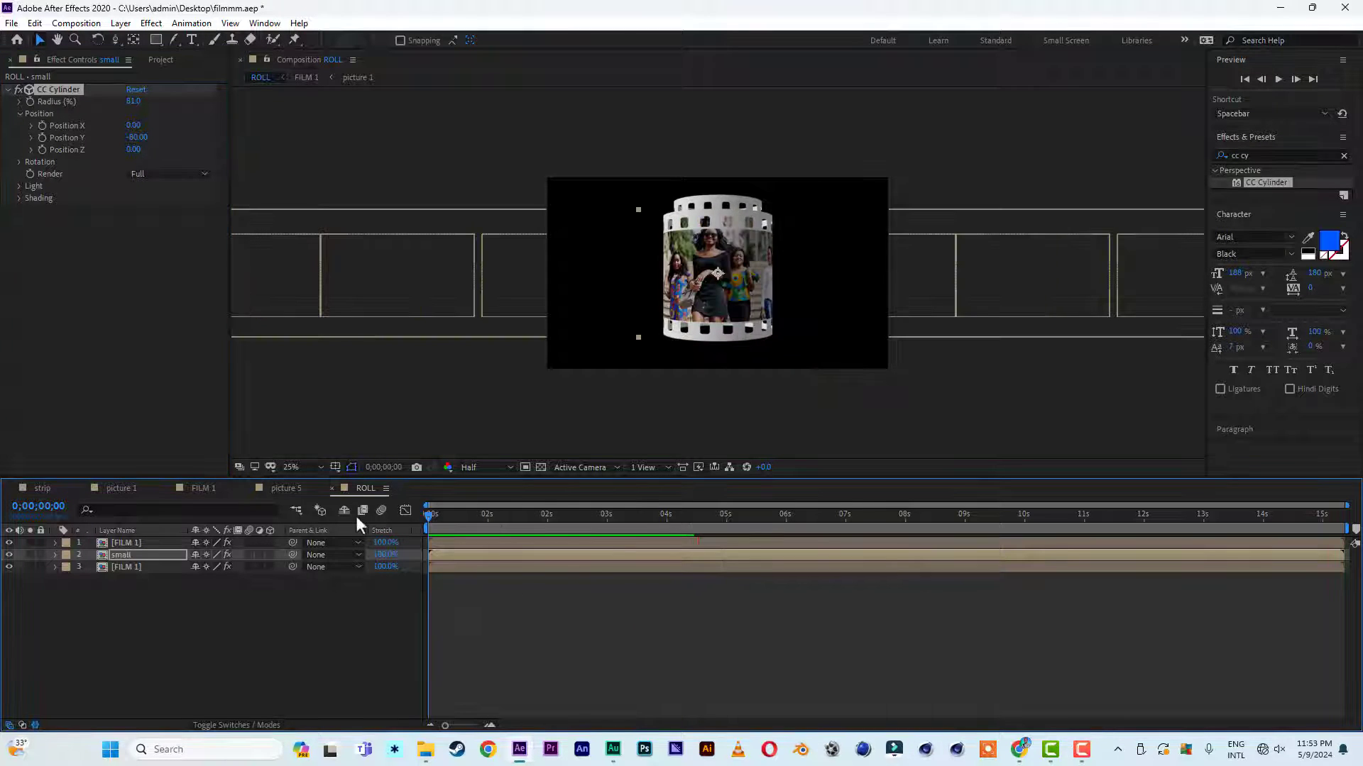
key("space")
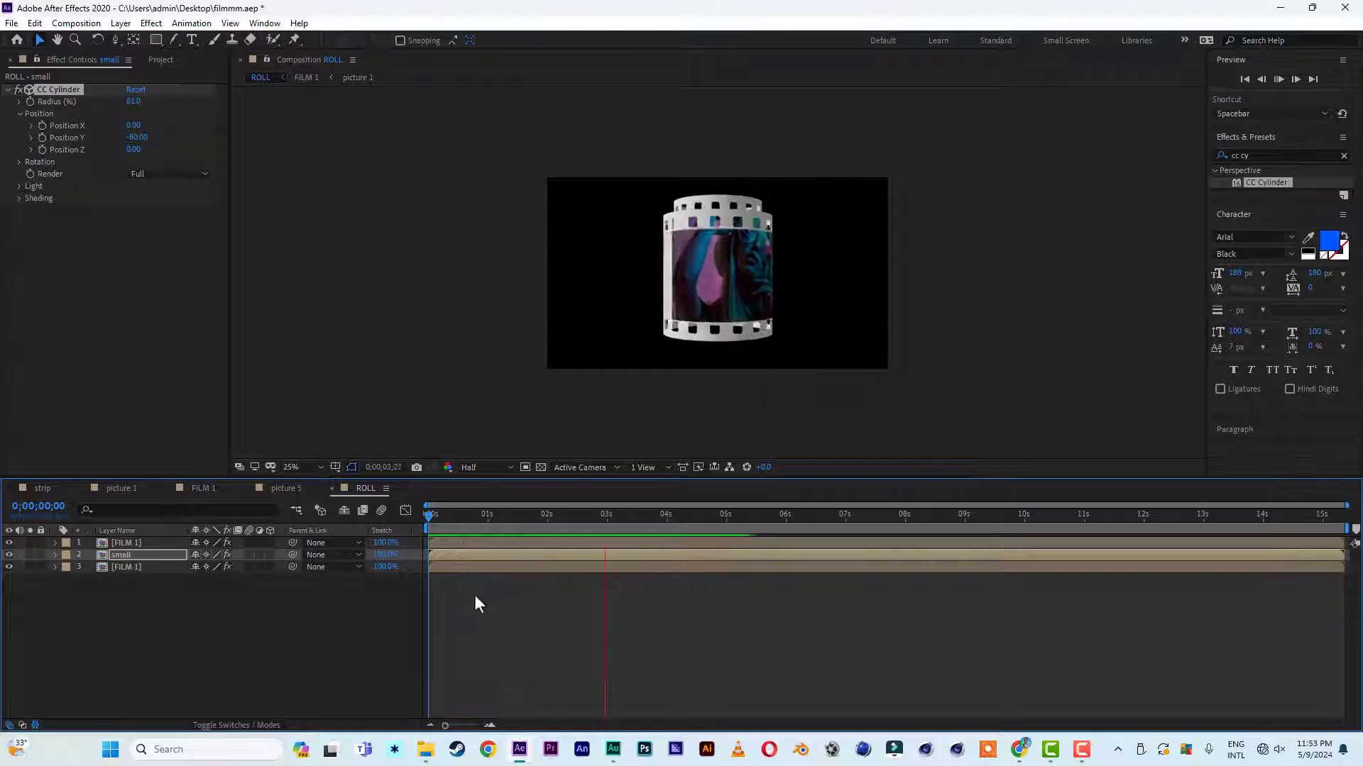
key("space")
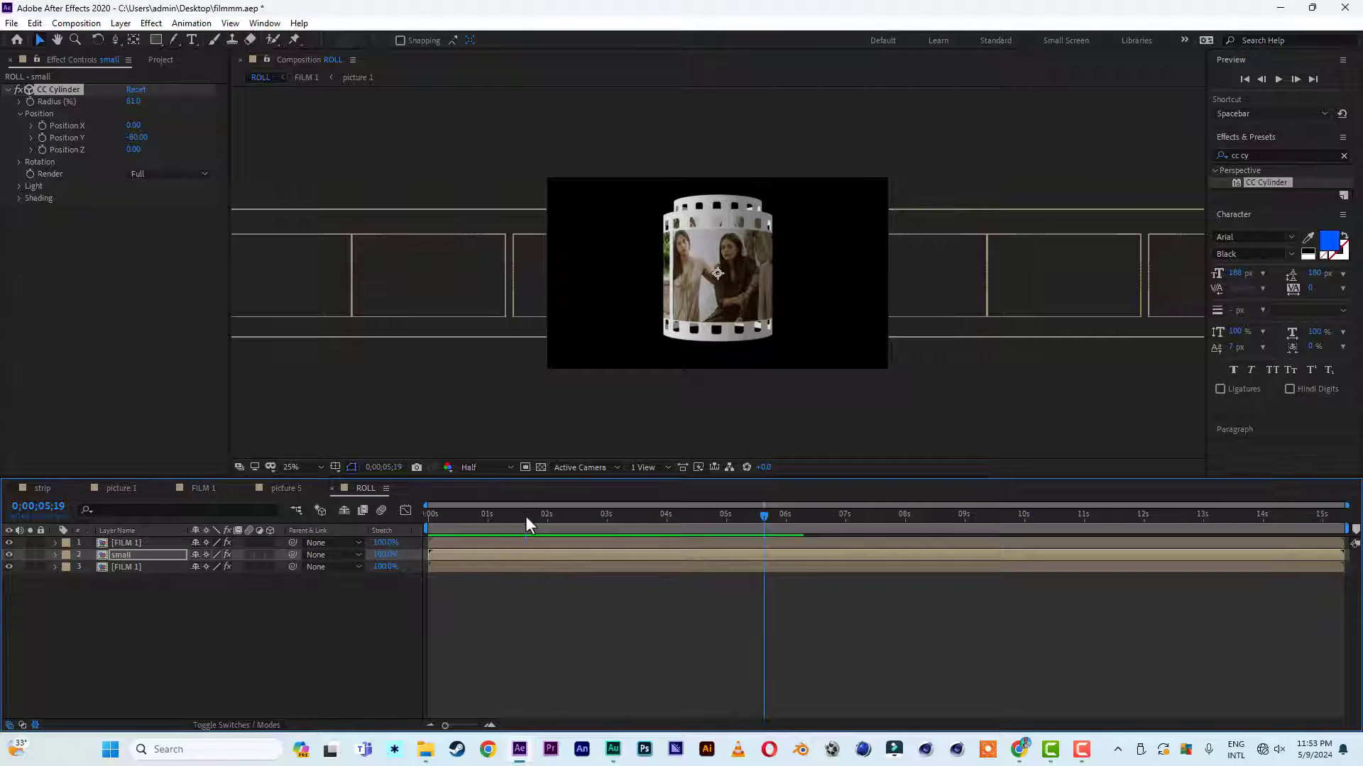
left_click_drag(525, 516, 357, 510)
key("space")
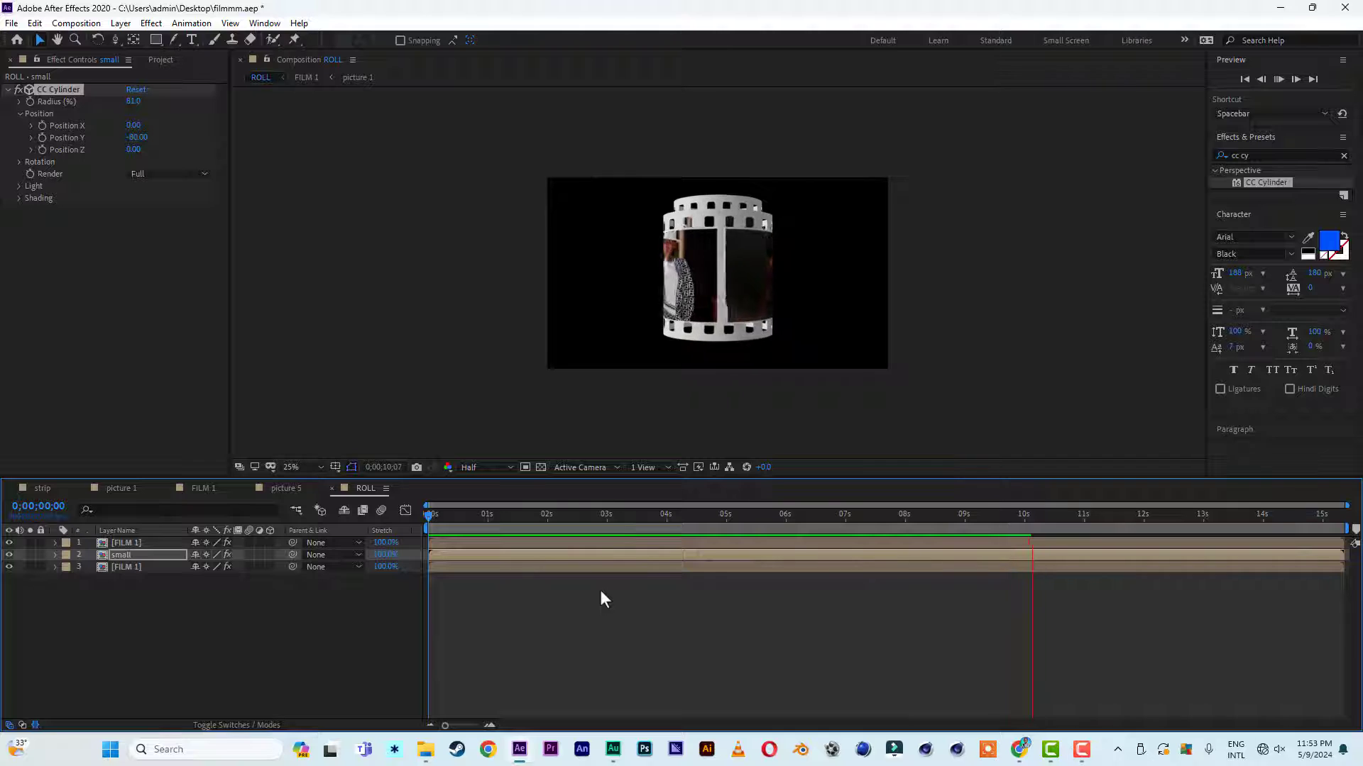
key("space")
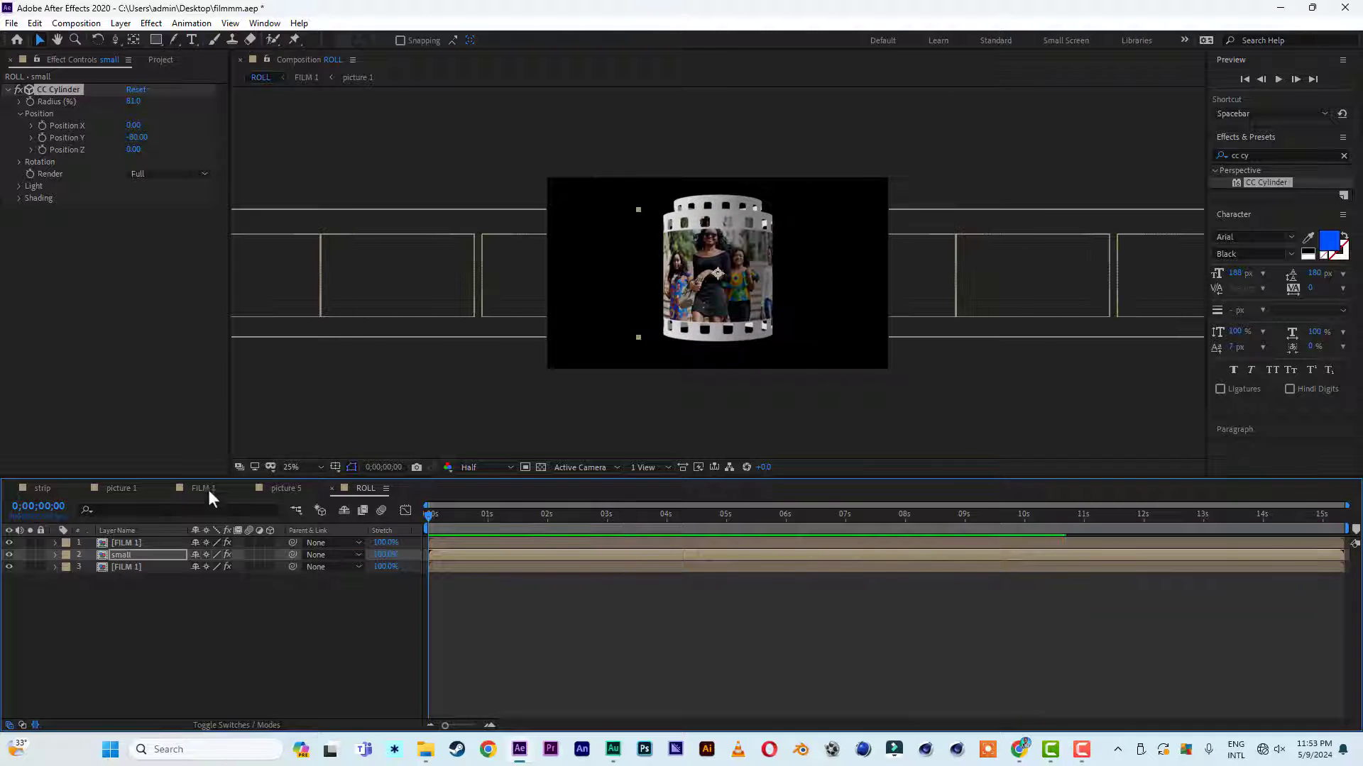
Create a new composition named FILM ROLL with a width of 20000 px
left_click(161, 60)
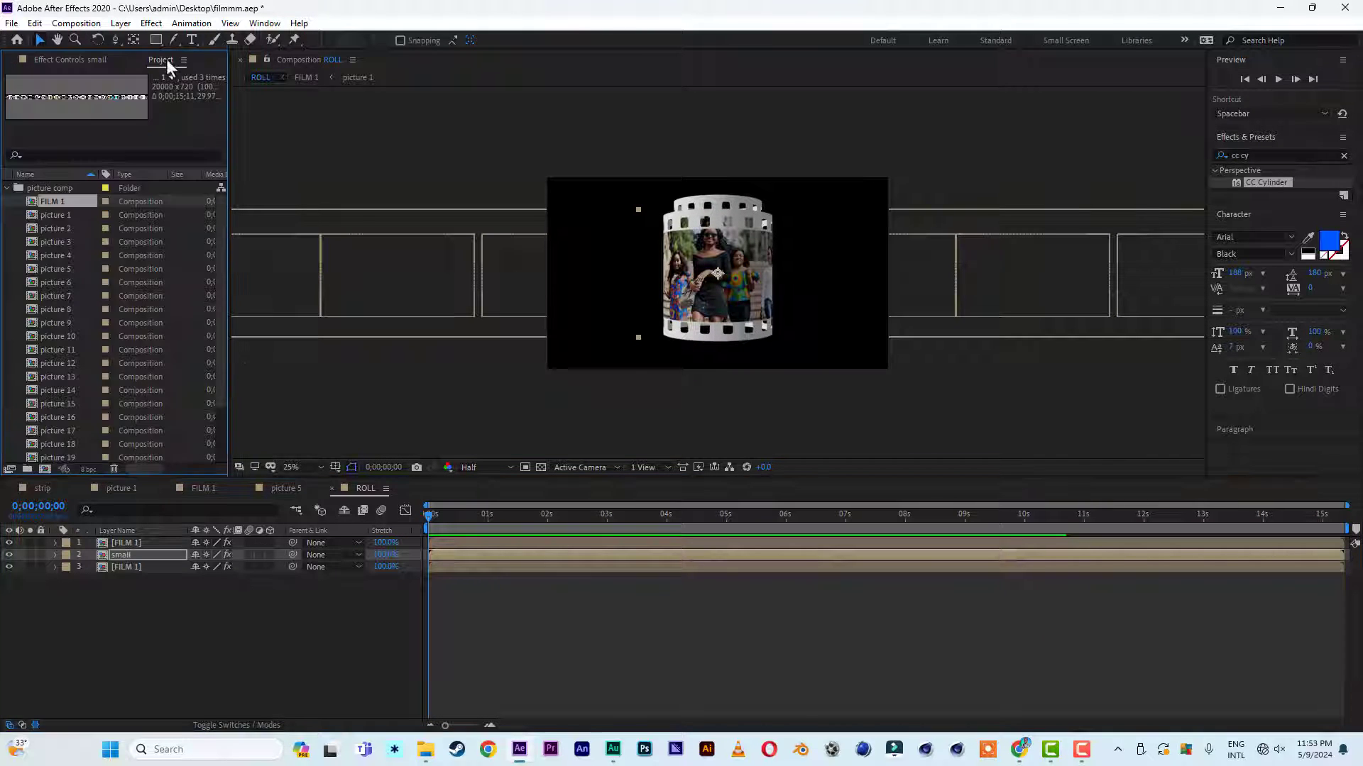
left_click(45, 469)
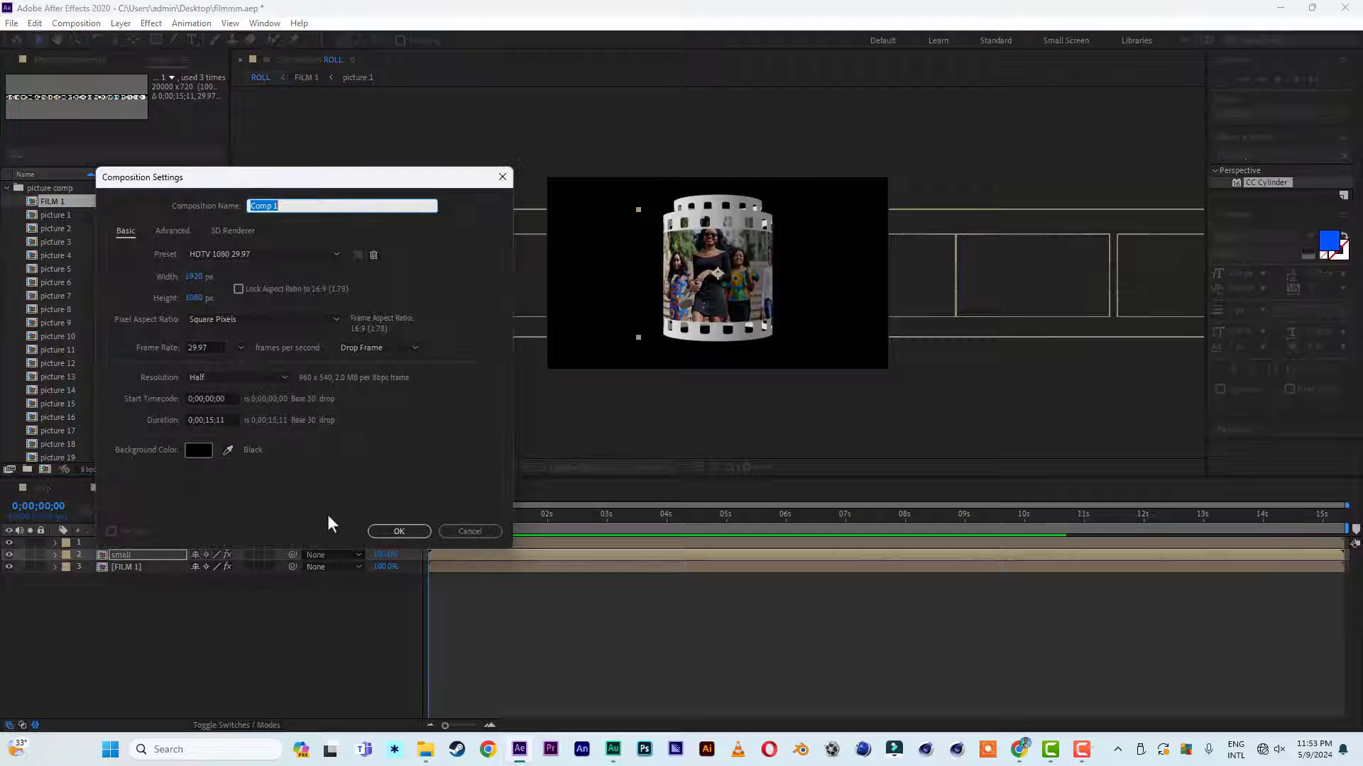
left_click(194, 276)
type("2")
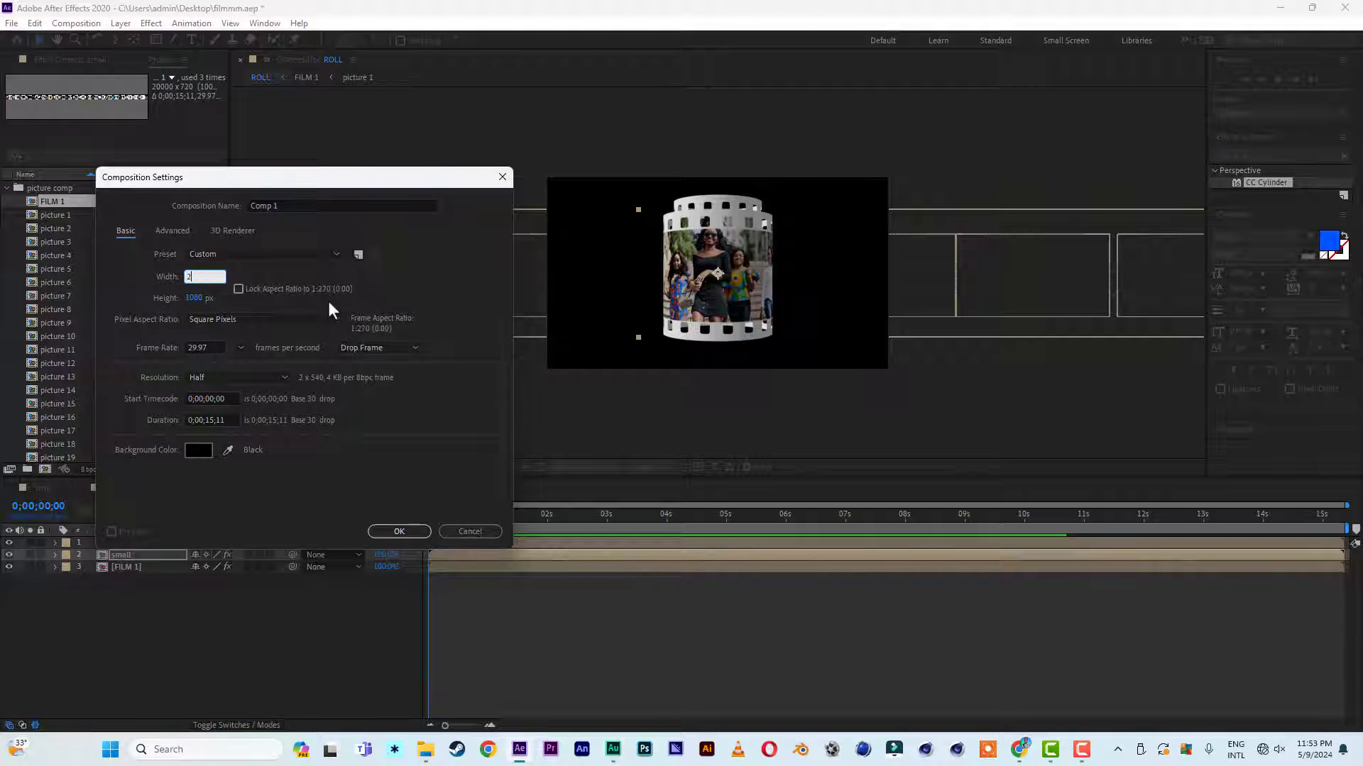
type("0000")
left_click(311, 205)
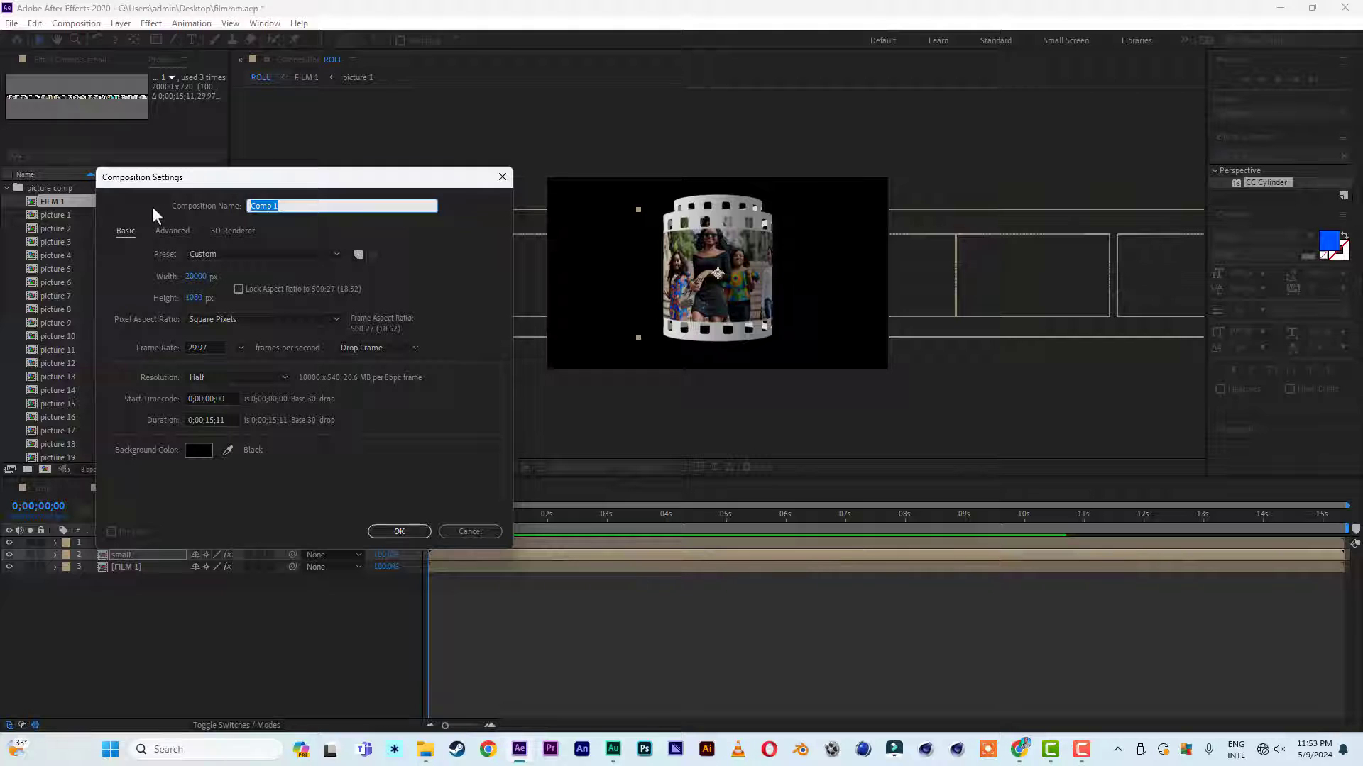
type("FILM ROLL")
left_click(398, 532)
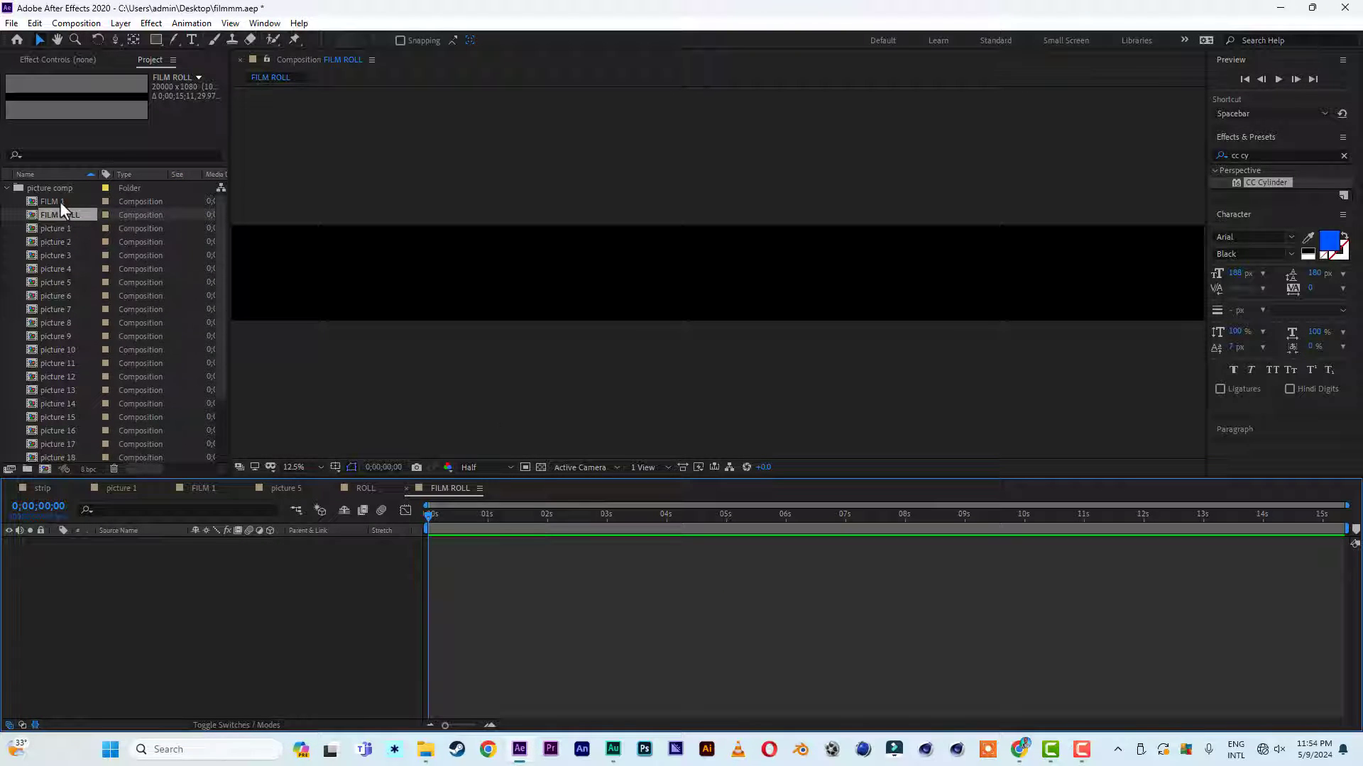
Add the FILM 1 composition to FILM ROLL and place the ROLL composition as a layer above it
left_click_drag(59, 202, 129, 659)
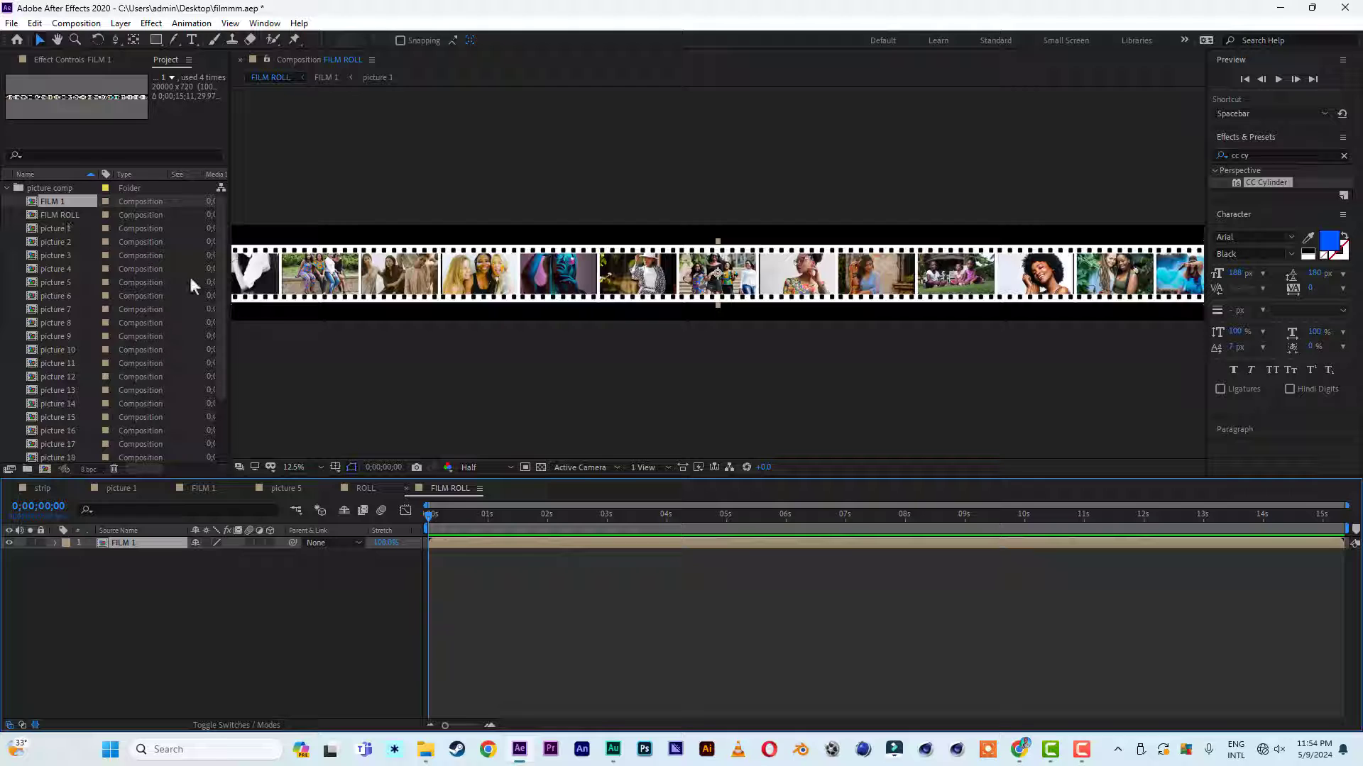
left_click_drag(218, 275, 220, 362)
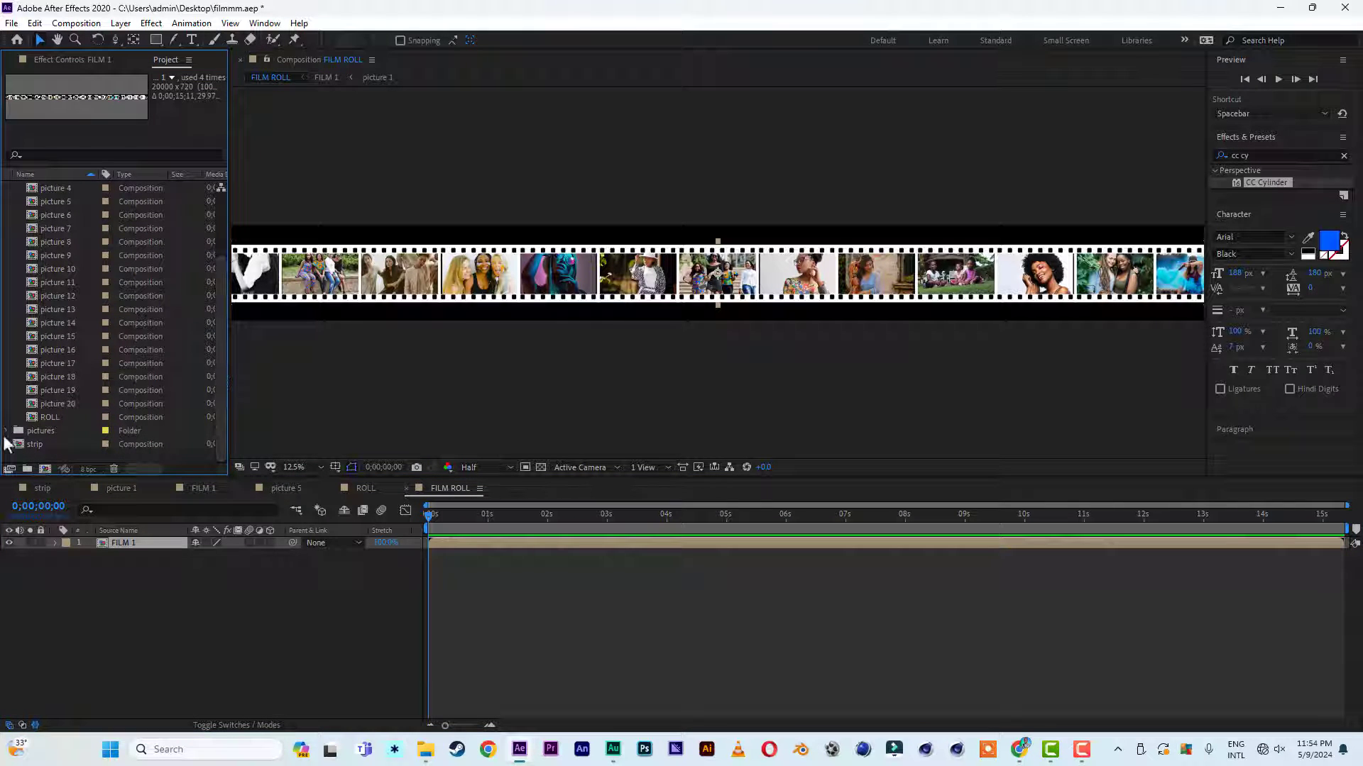
left_click_drag(52, 418, 99, 543)
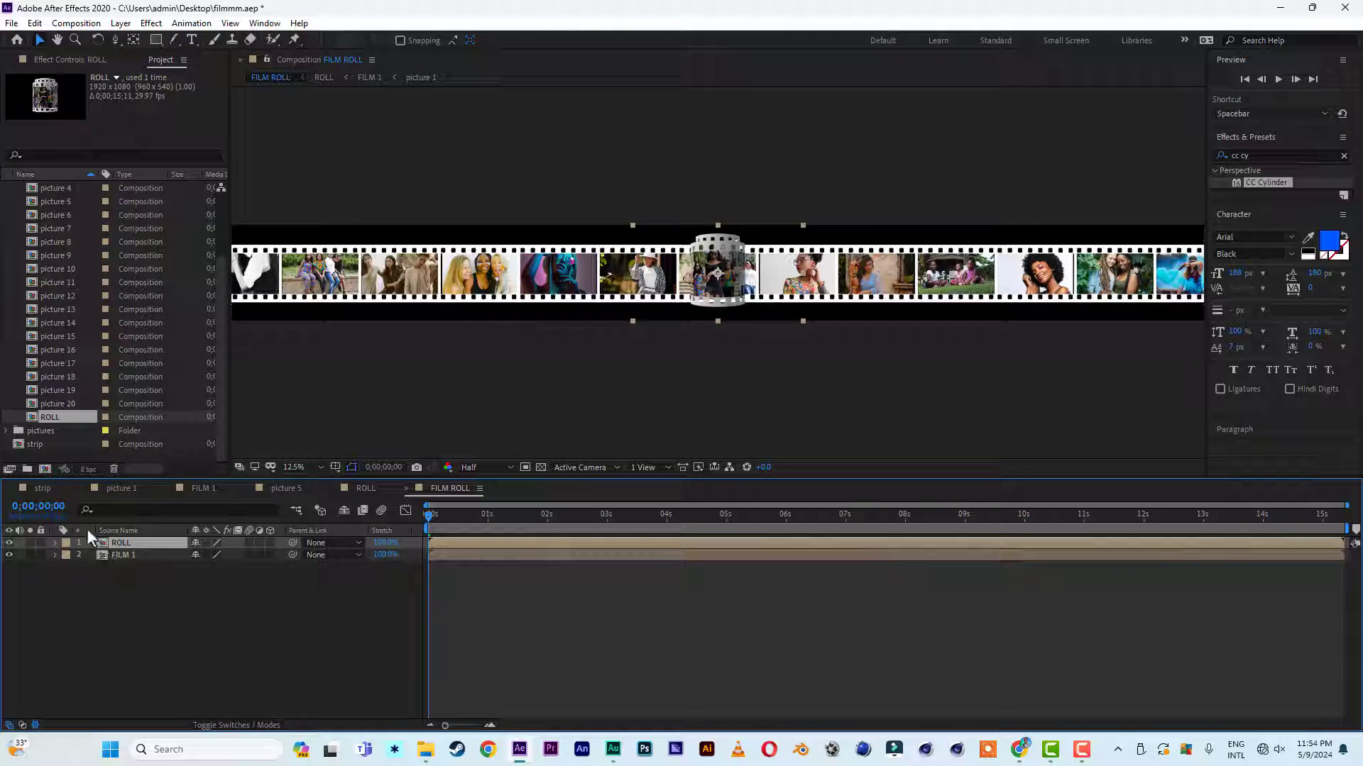
Draw a rectangular mask on the FILM 1 layer enclosing the whole length of the film strip
key("space")
left_click(57, 40)
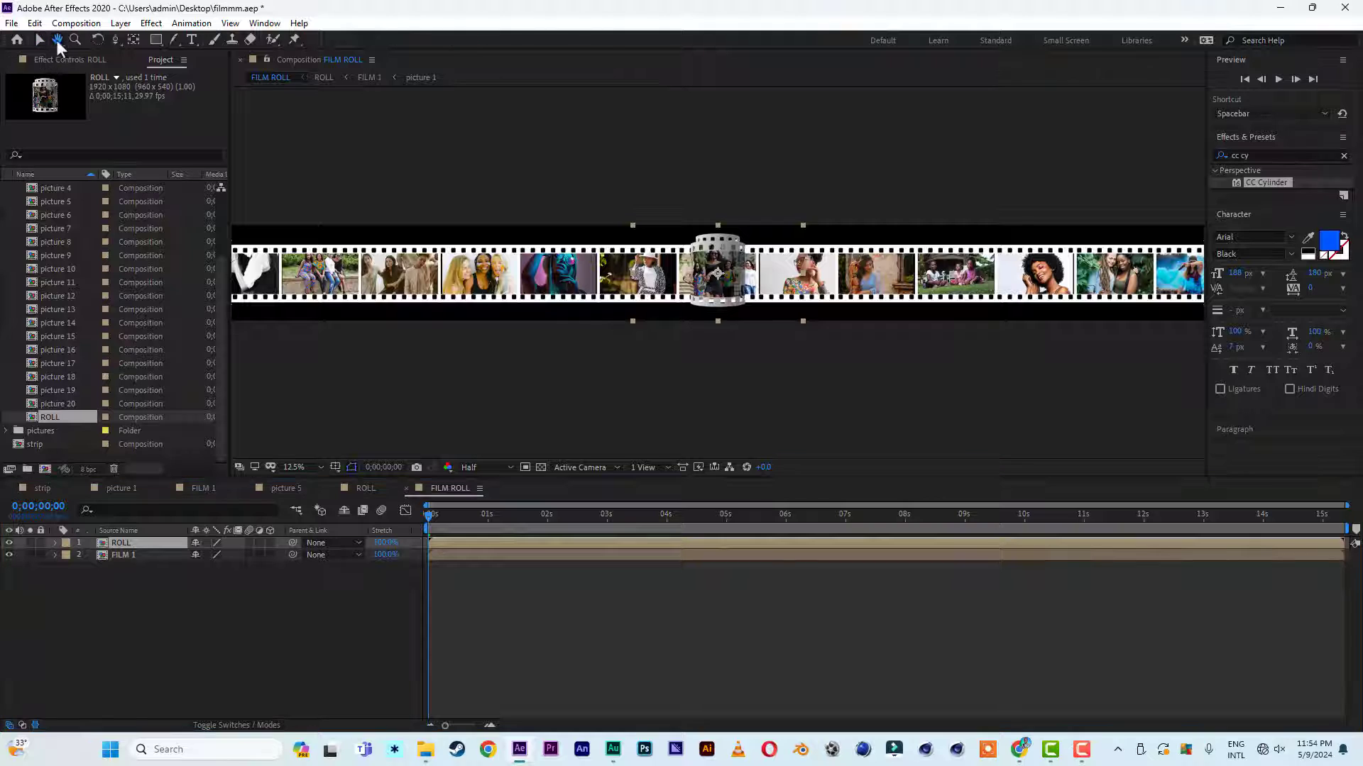
left_click_drag(906, 329, 633, 319)
key("comma")
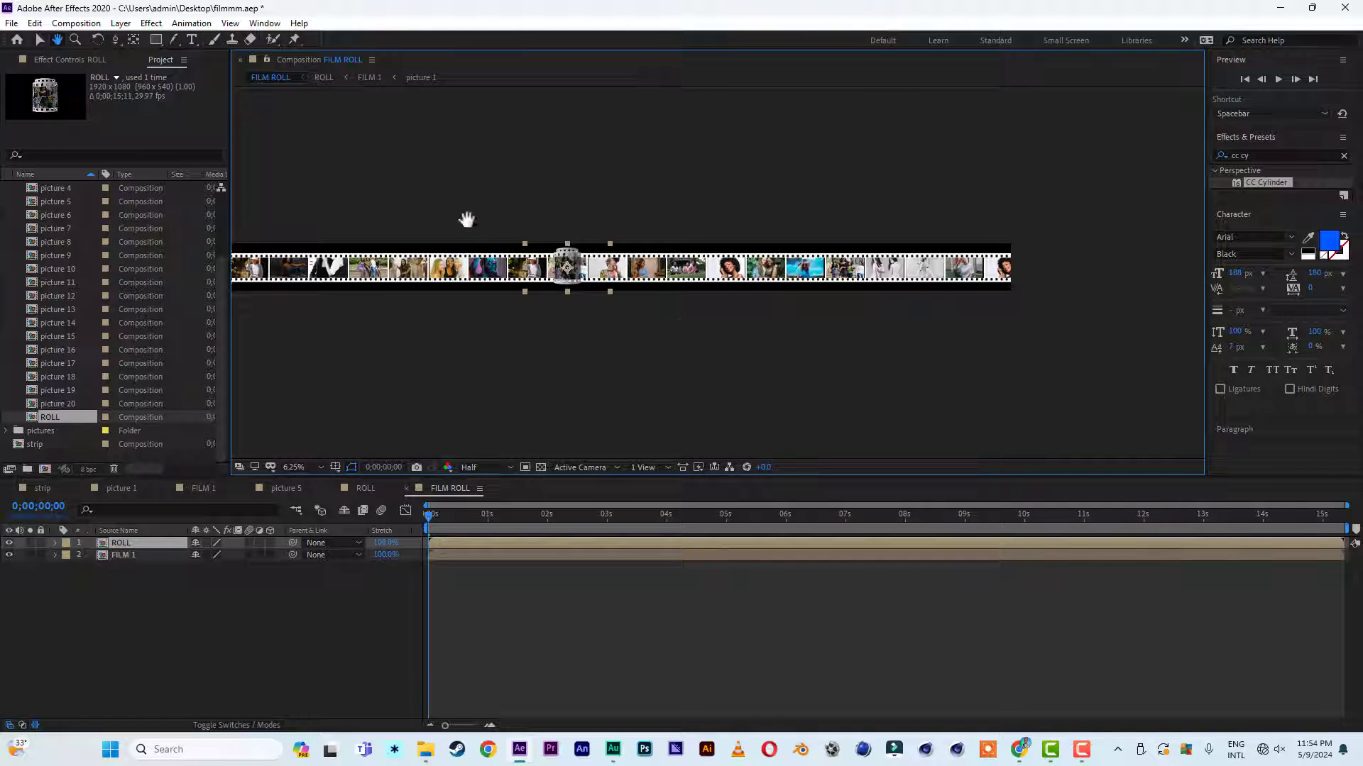
left_click(38, 40)
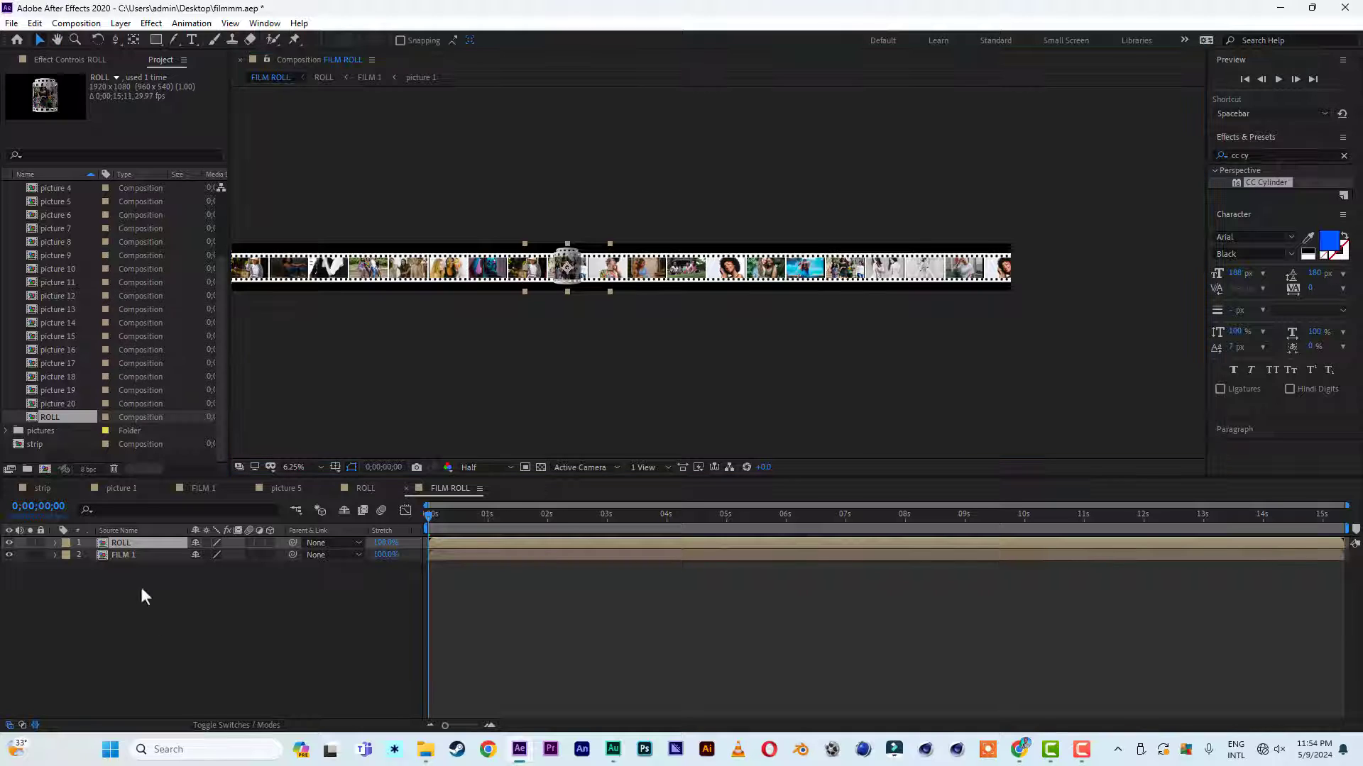
left_click(130, 553)
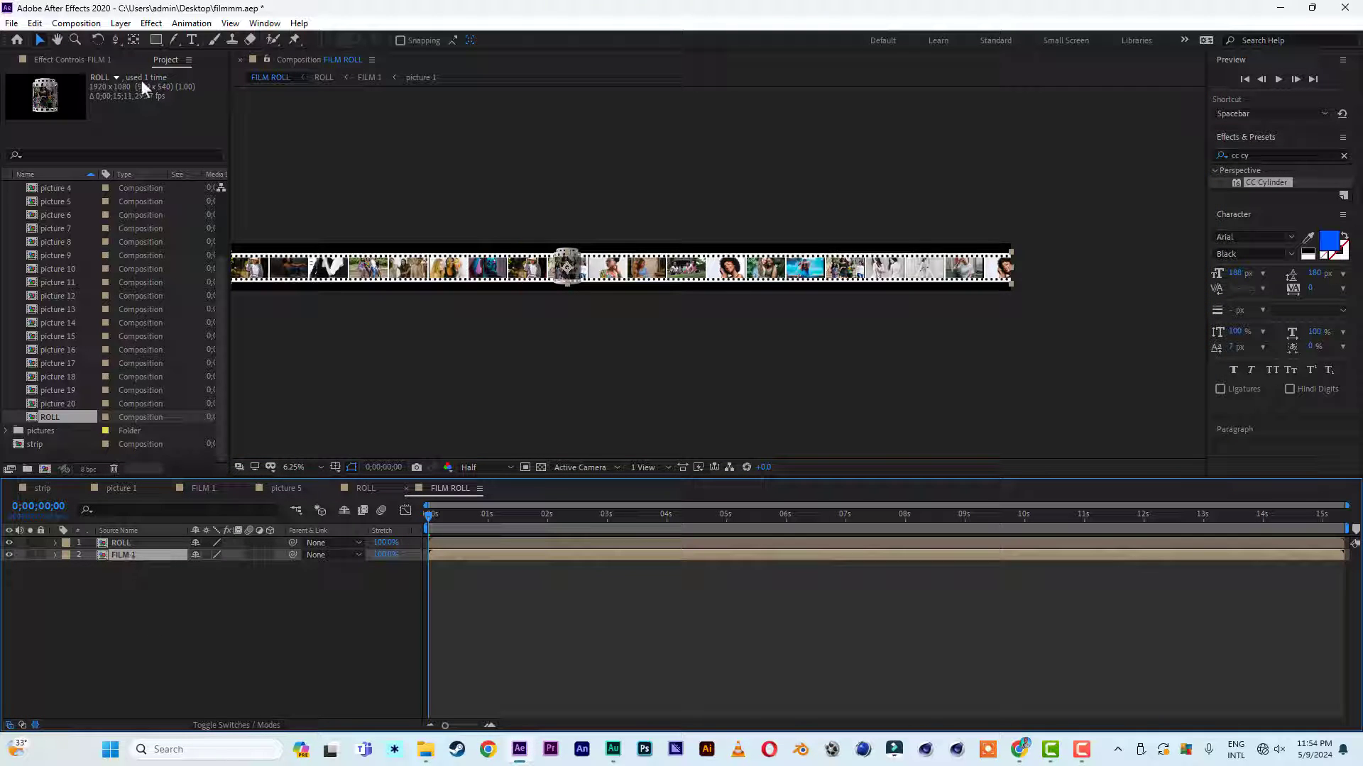
key("comma")
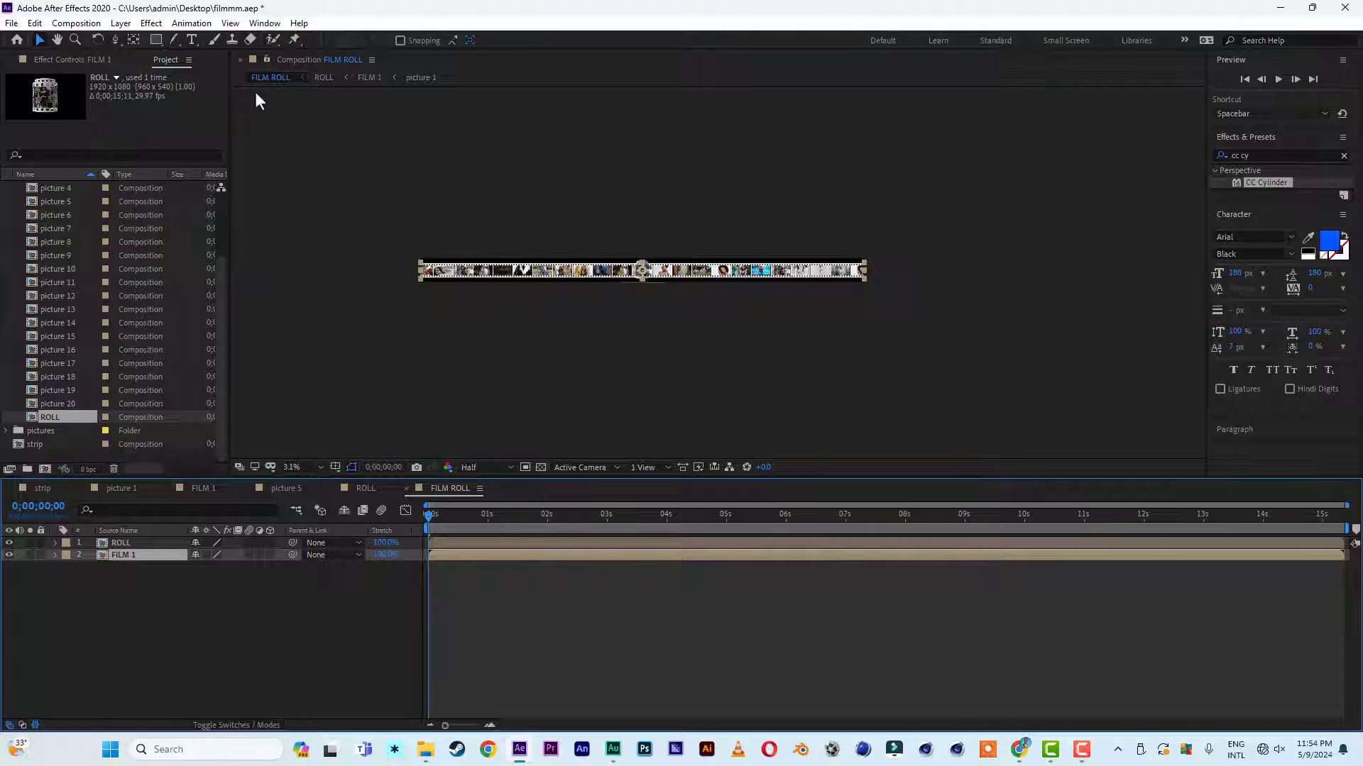
left_click(155, 39)
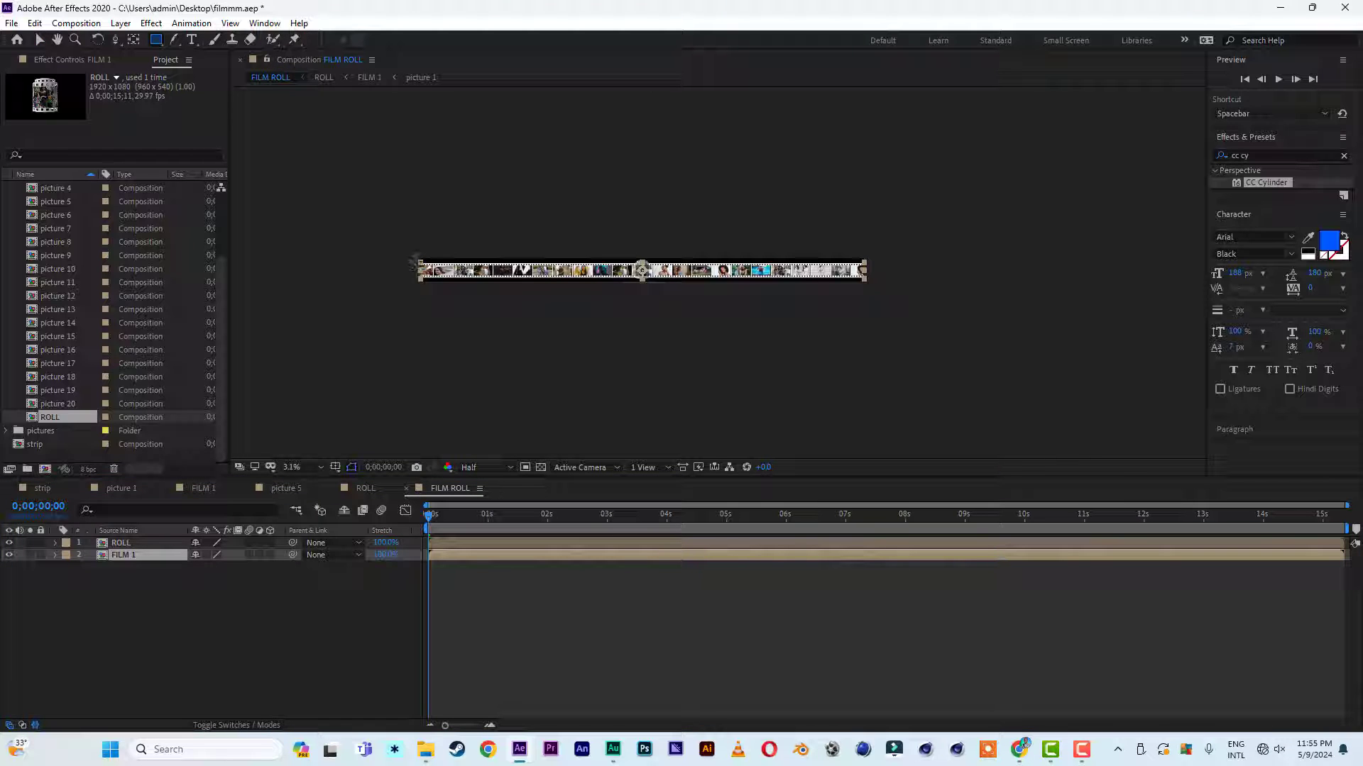
left_click_drag(415, 260, 869, 281)
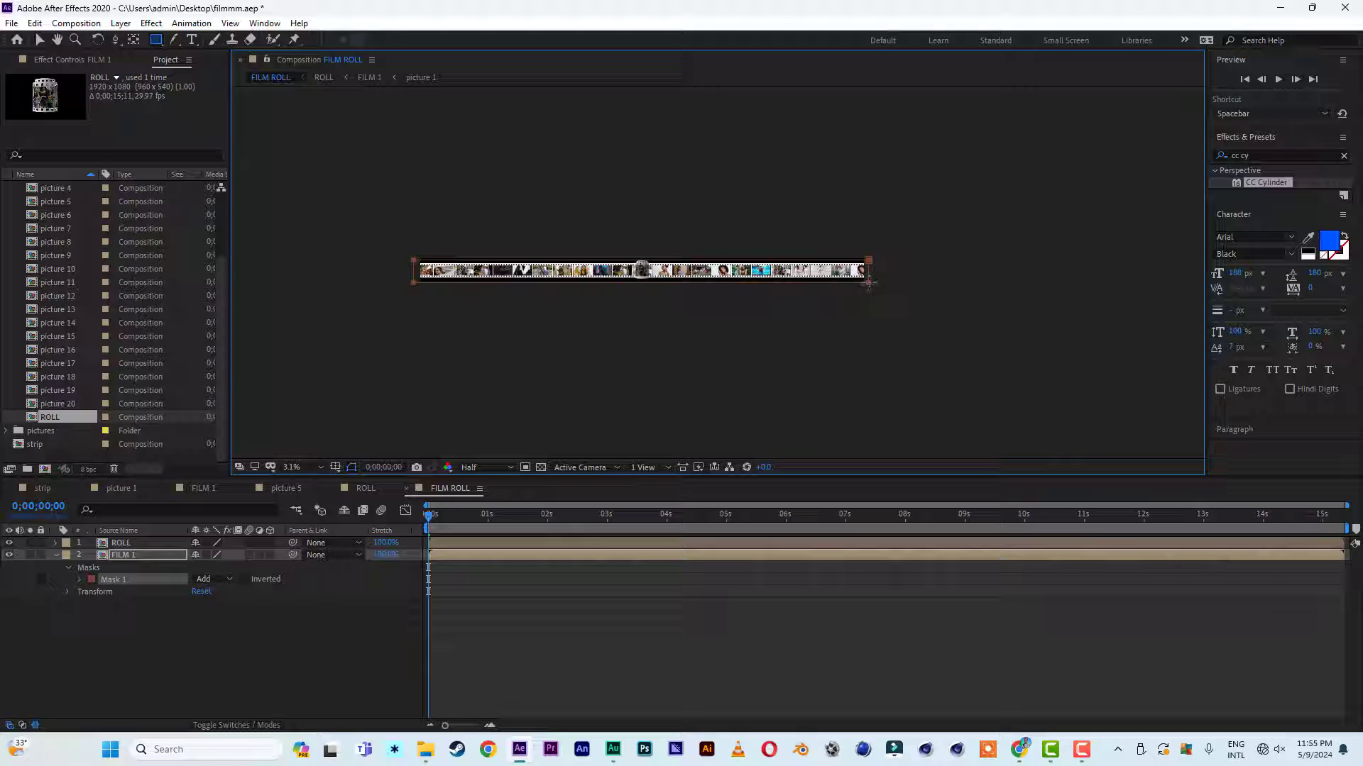
Move the right edge of FILM 1's Mask 1 inward to the centre of the ROLL cylinder
key("period")
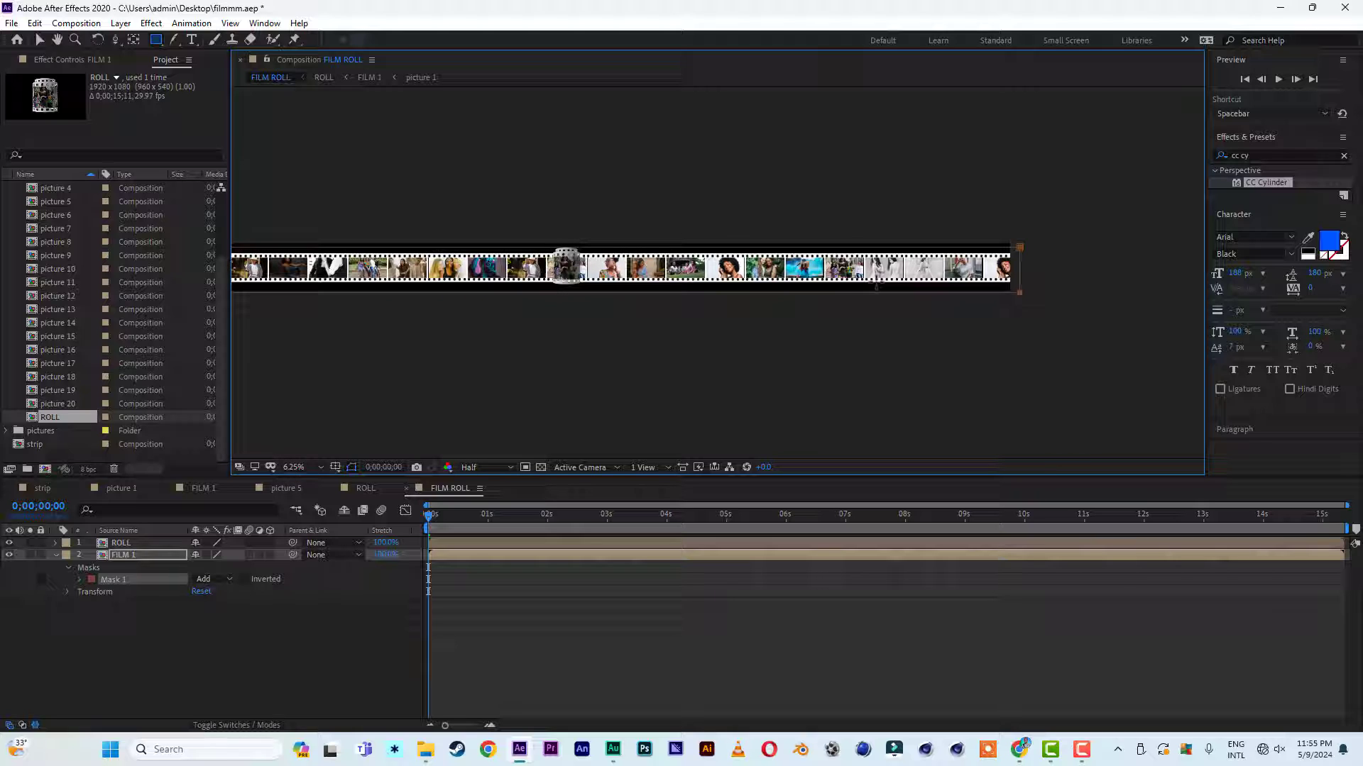
left_click(41, 41)
left_click(1028, 408)
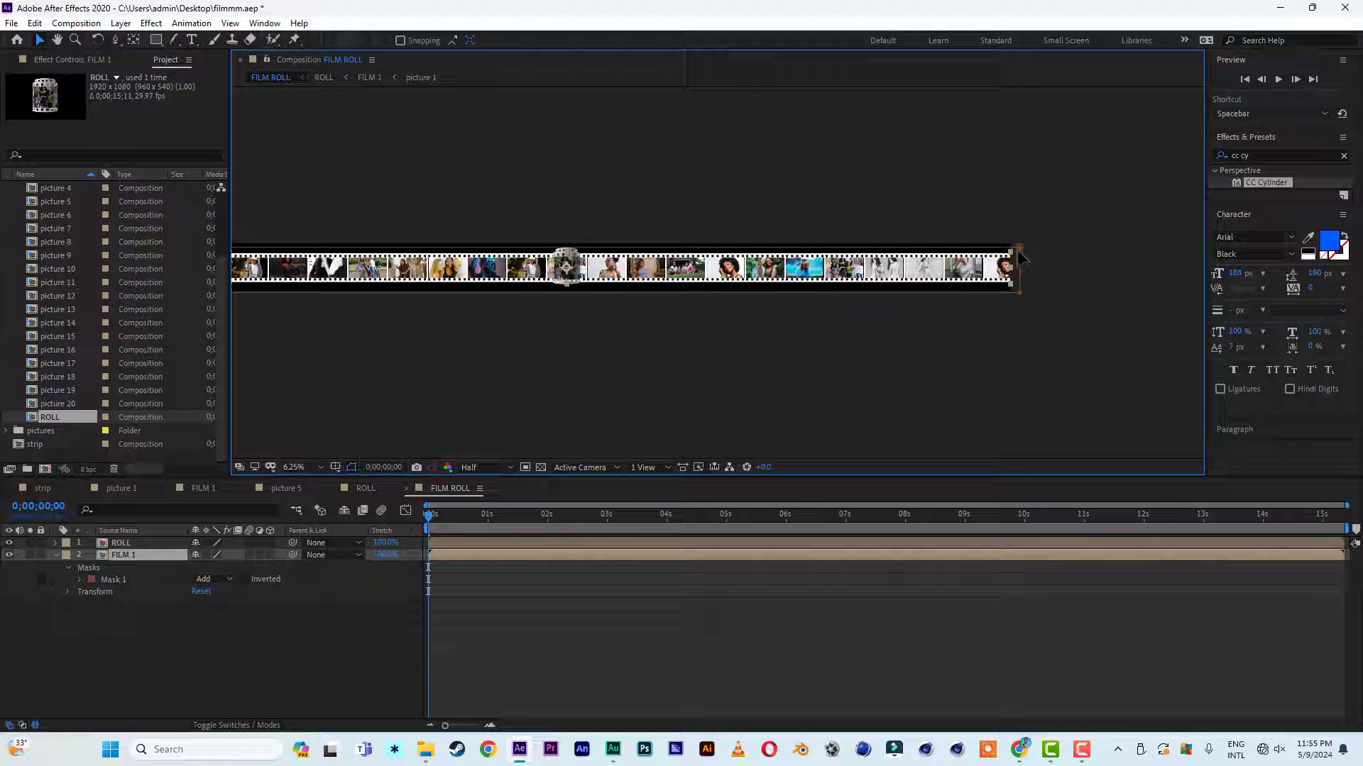
left_click(1021, 256)
left_click_drag(1022, 269, 569, 273)
Fine-tune the mask's right edge behind the cylinder and finish editing the mask
key("period")
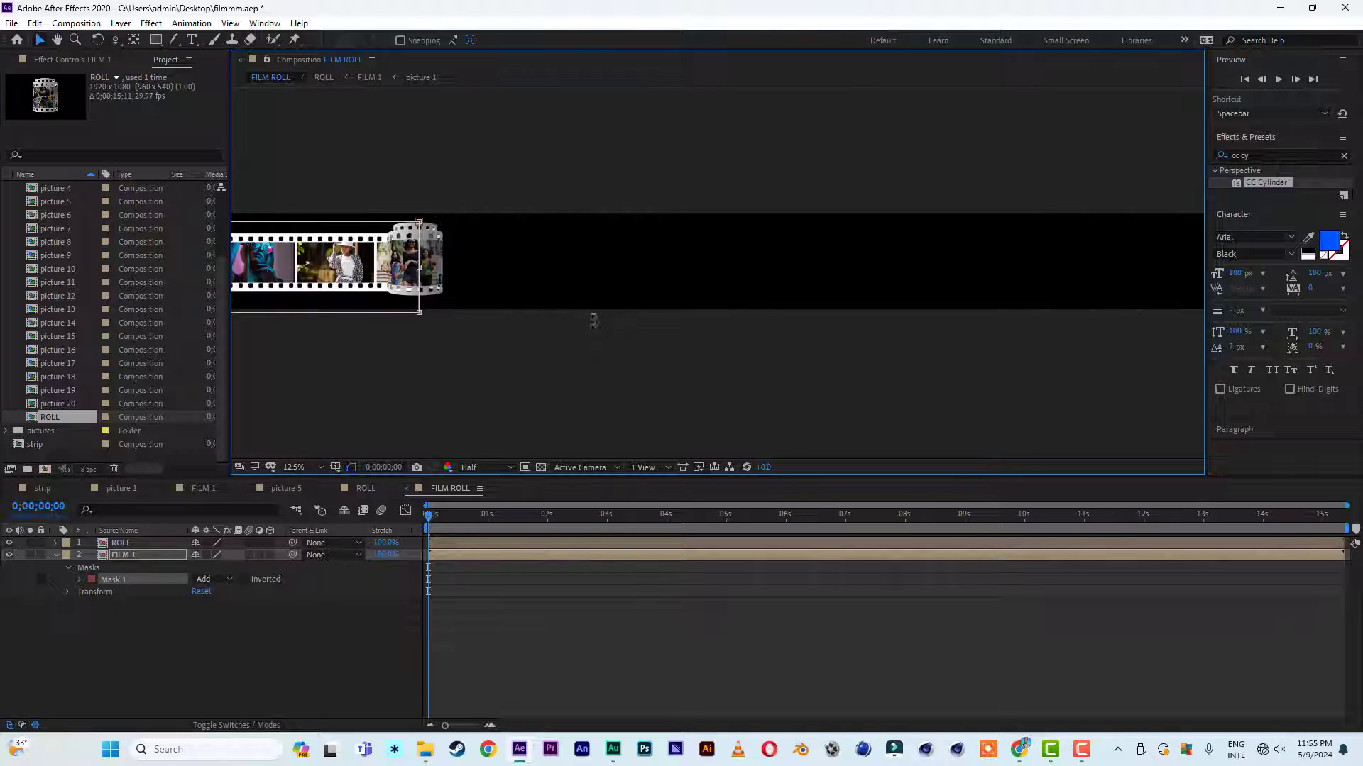
left_click(58, 39)
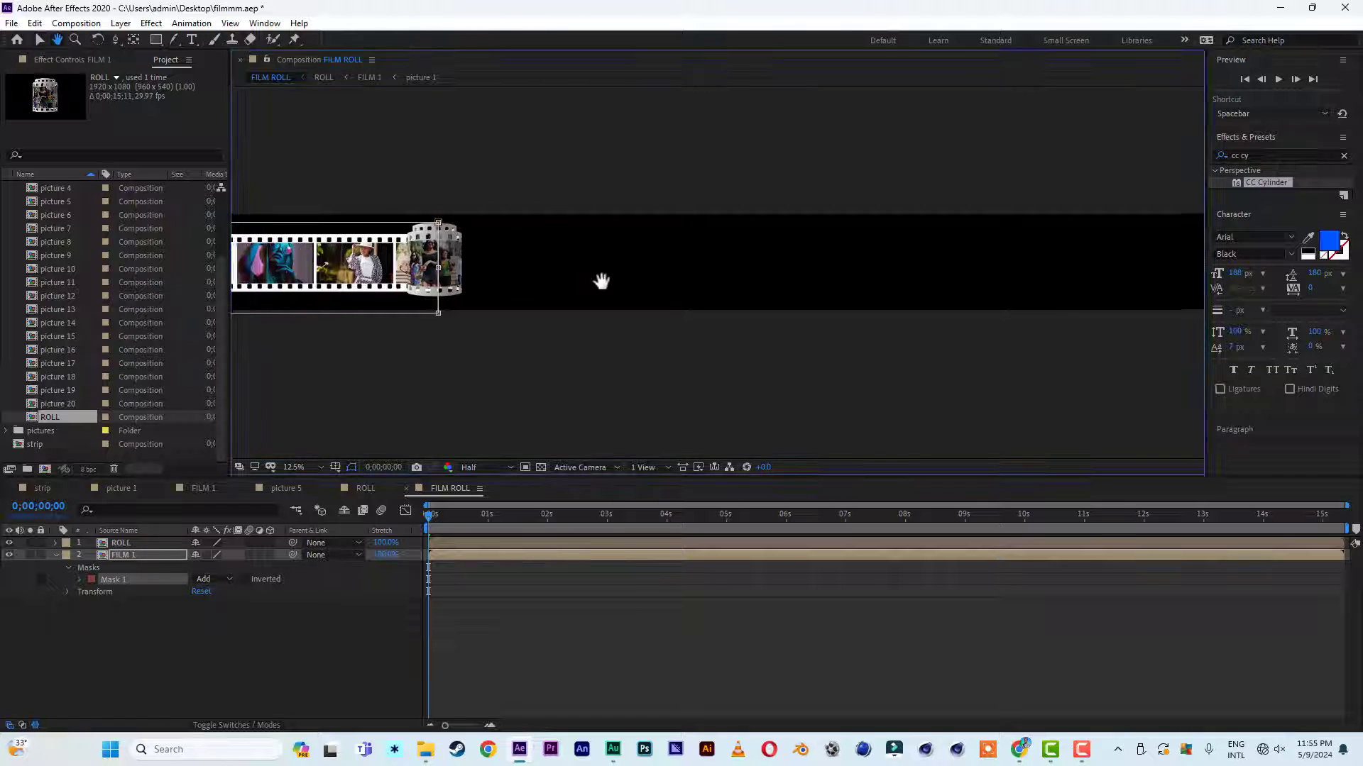
left_click_drag(601, 282, 802, 298)
left_click(42, 41)
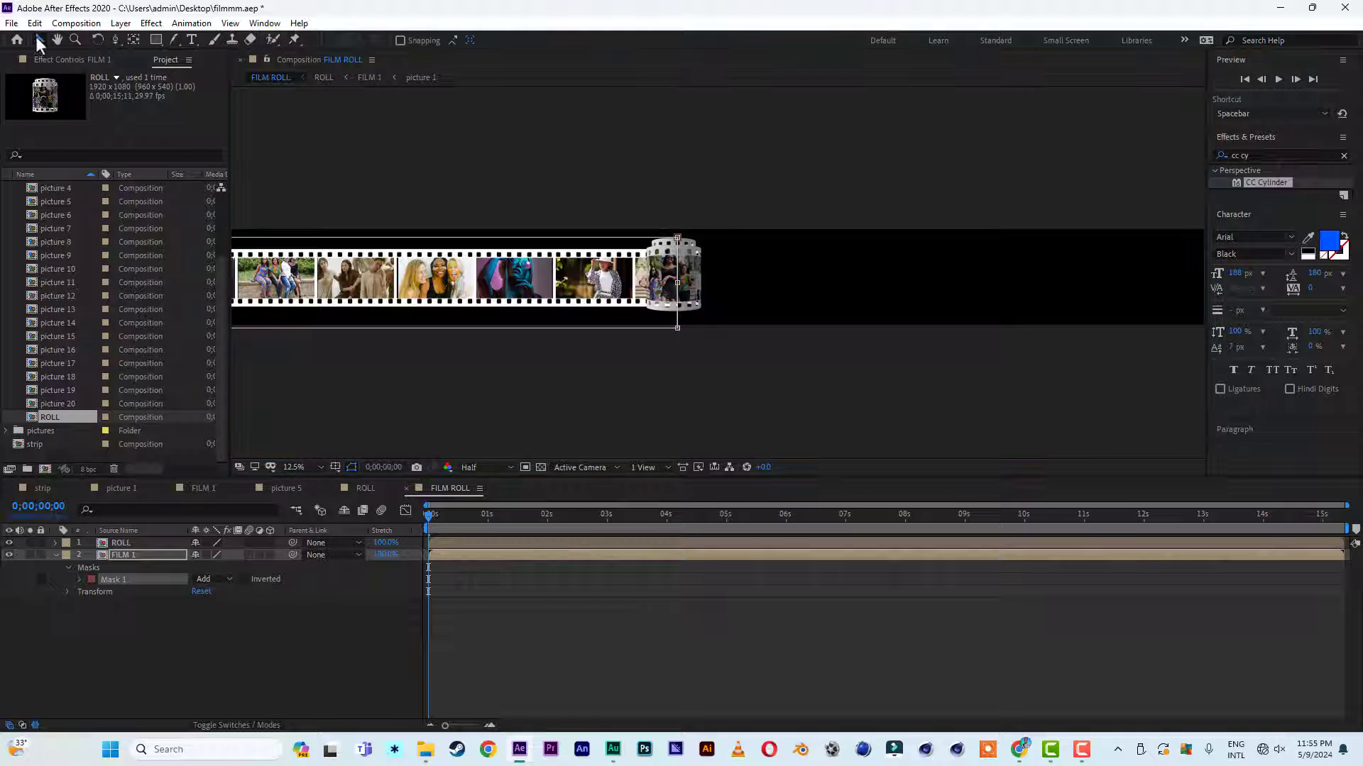
left_click(703, 291)
left_click_drag(676, 282, 675, 282)
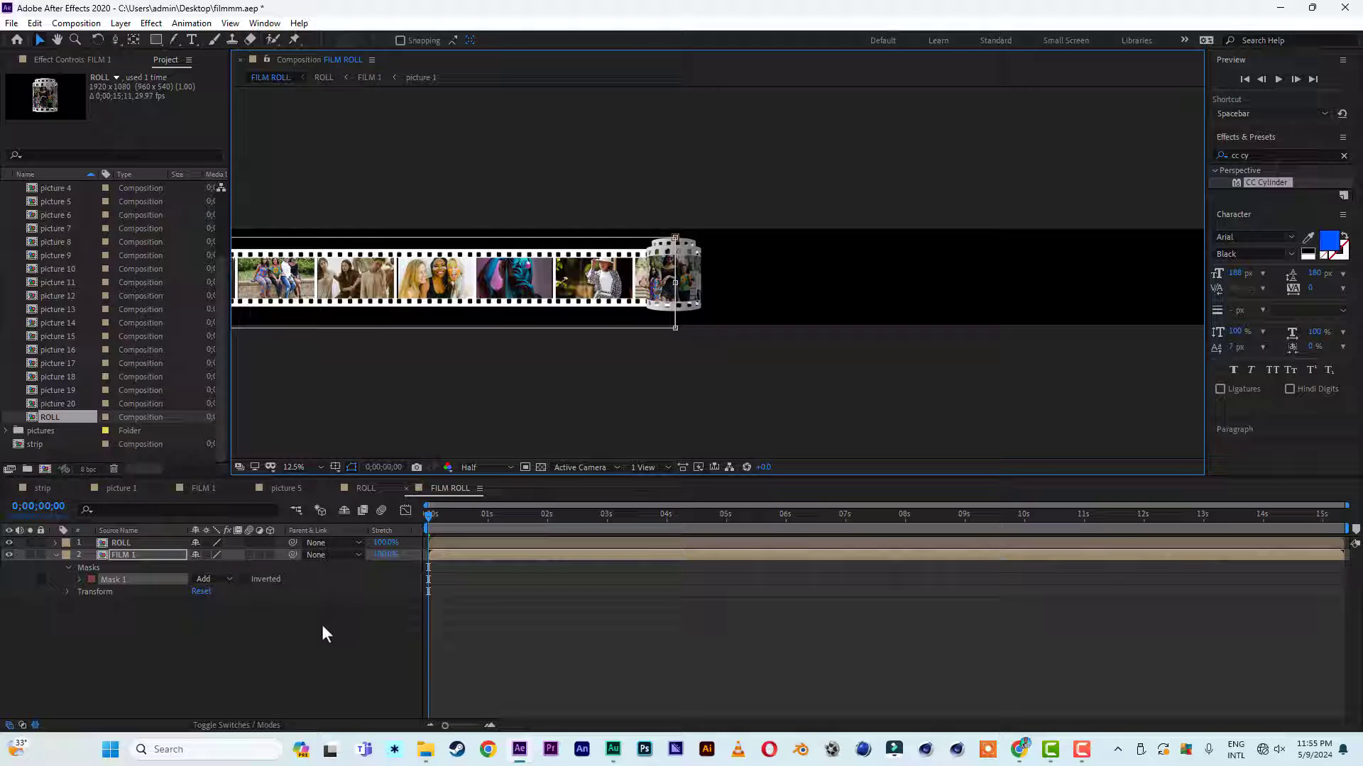
double_click(756, 374)
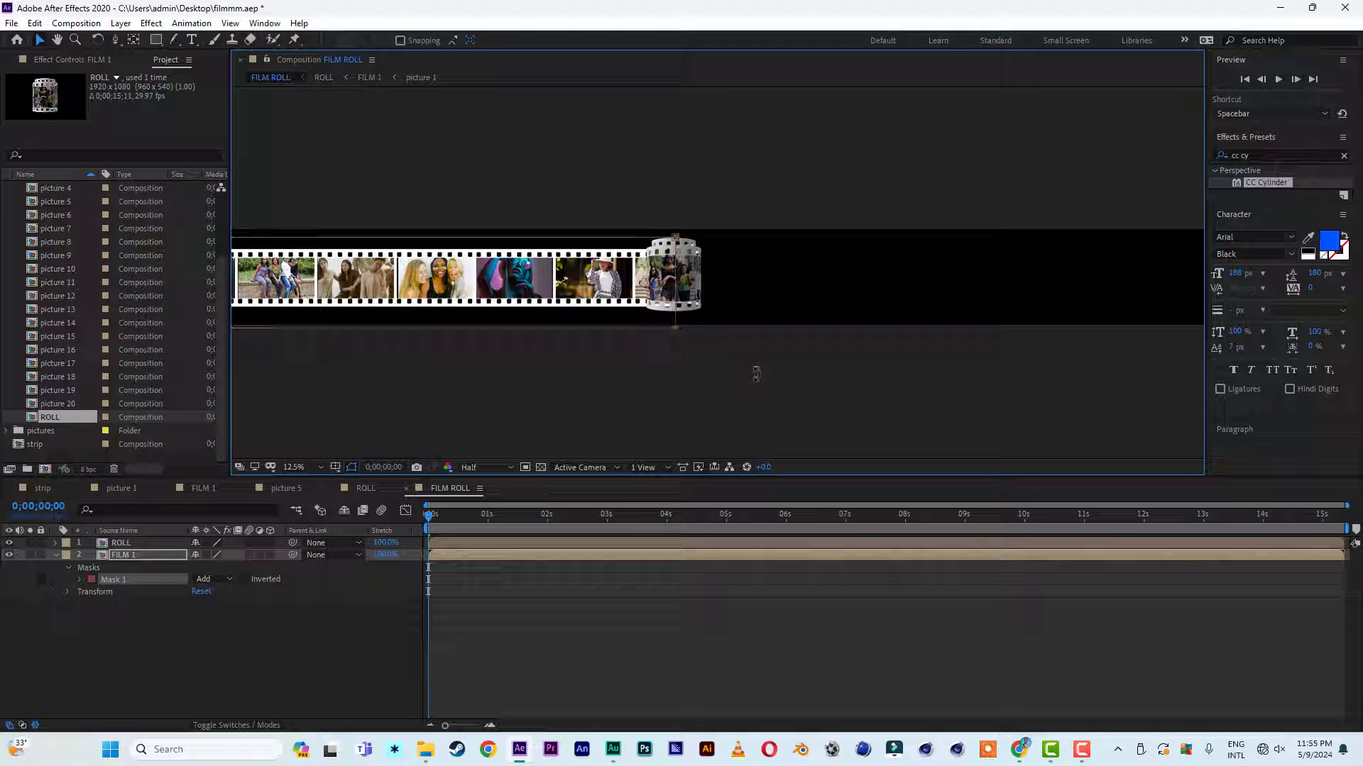
left_click(757, 374)
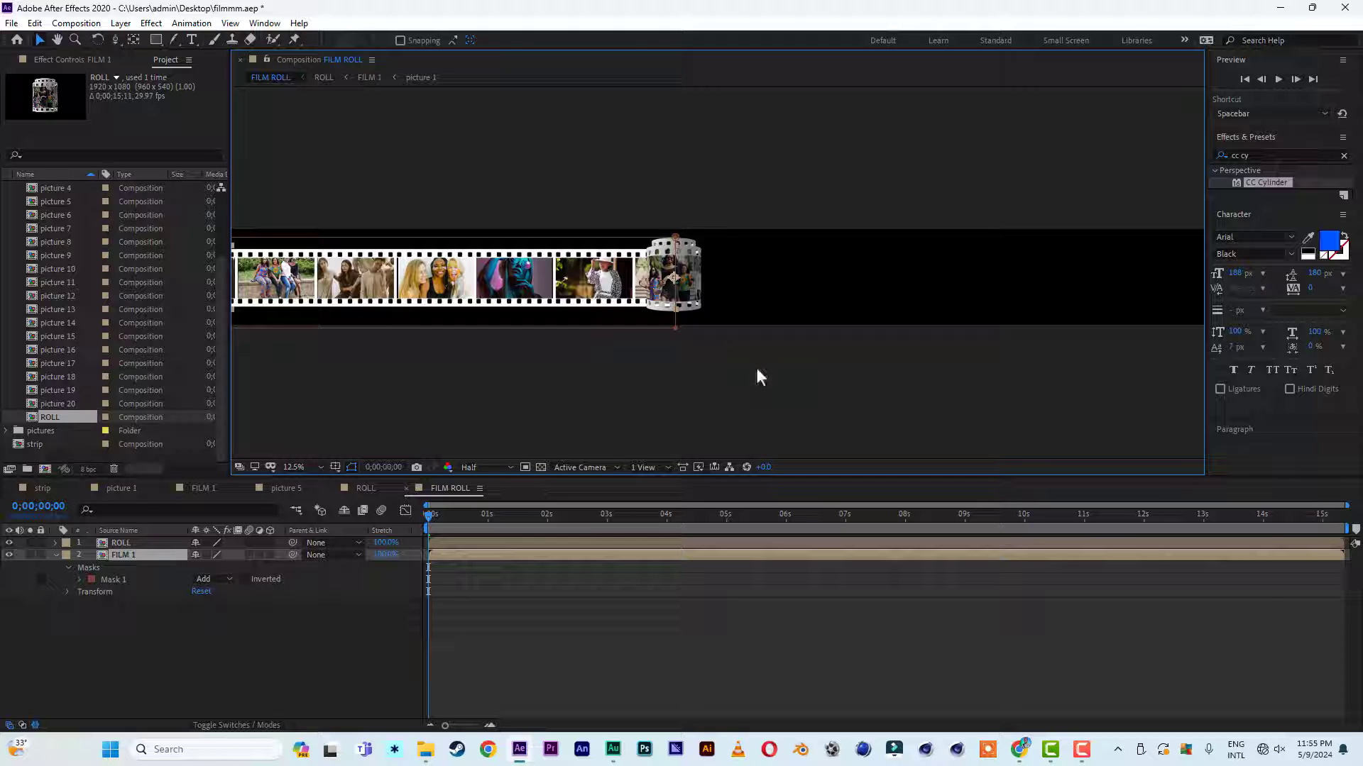
Set a Position keyframe on the ROLL layer at 0;00;00;00
left_click(124, 558)
left_click(144, 546)
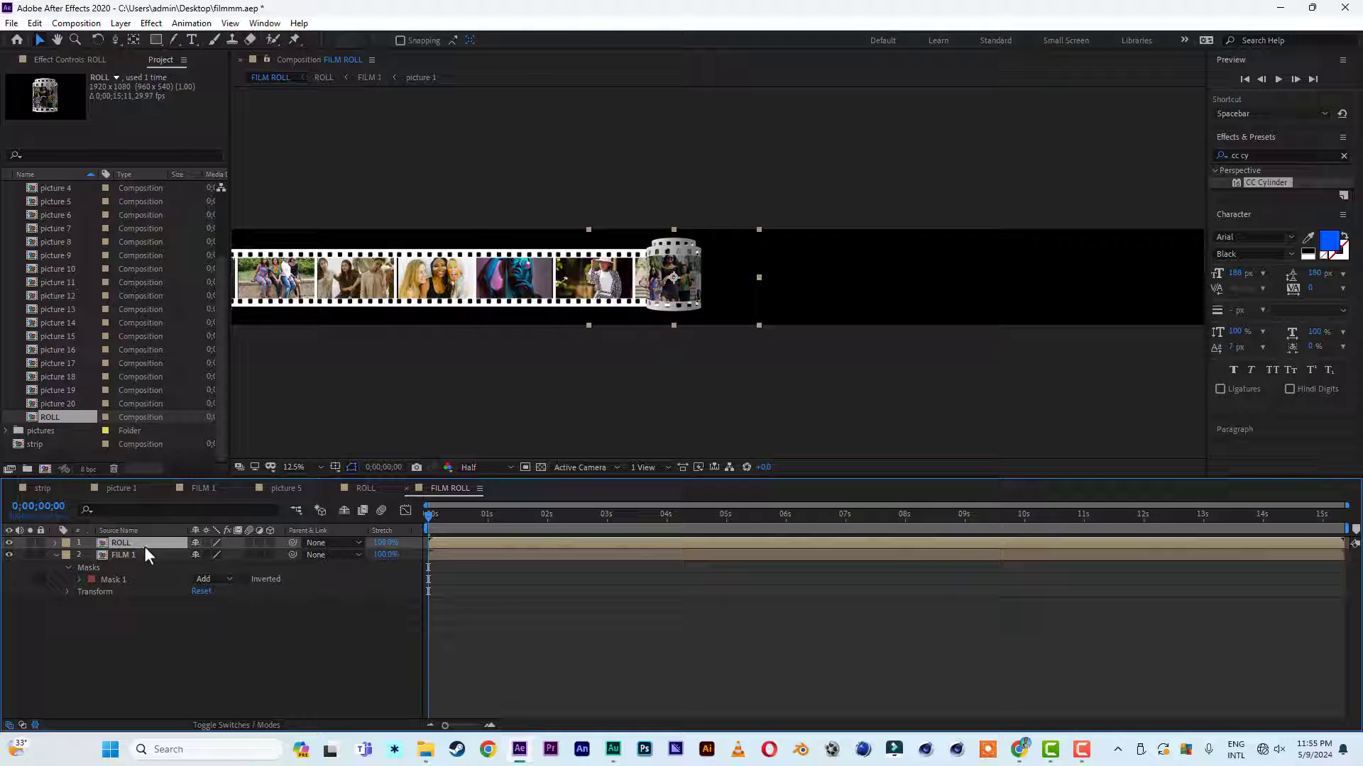
key("p")
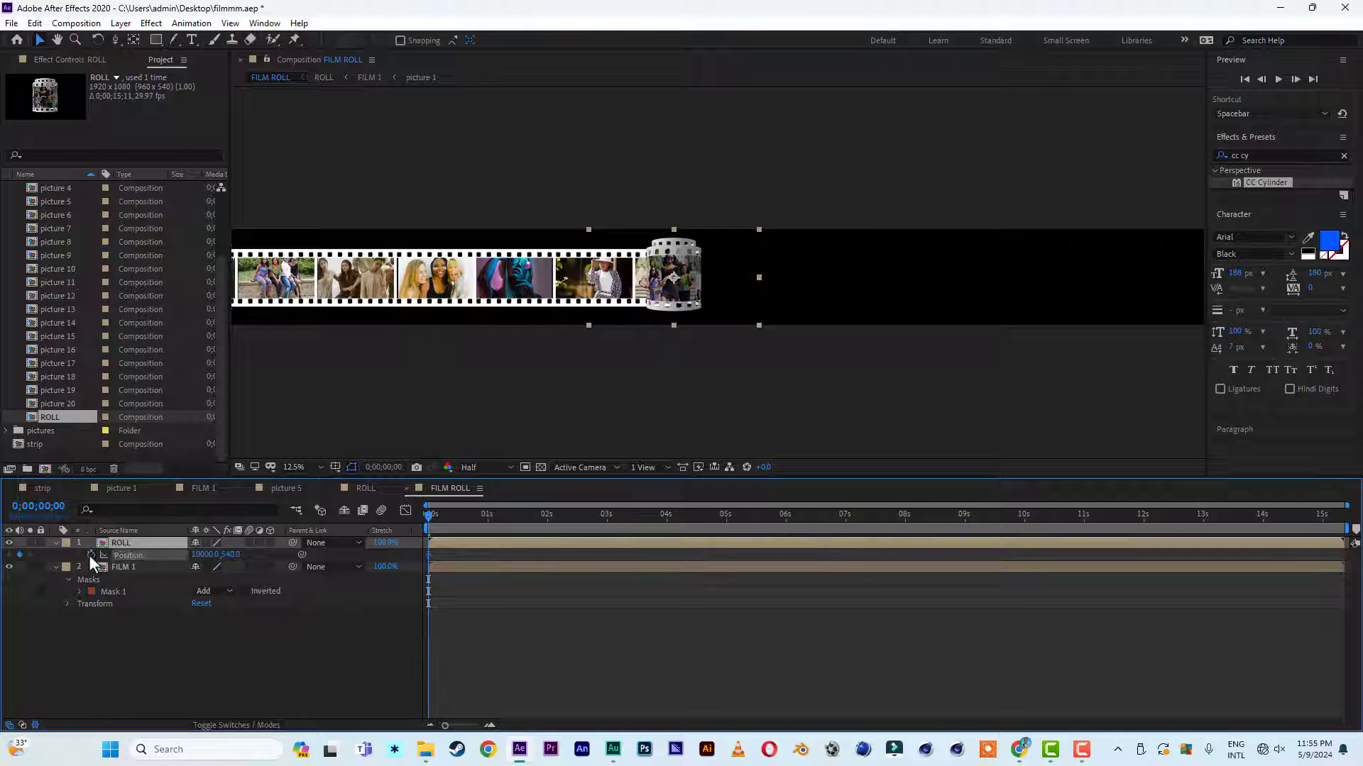
At 0;00;15;00, move the ROLL layer horizontally to Position 19568, 540 near the right end of the composition
left_click(1323, 519)
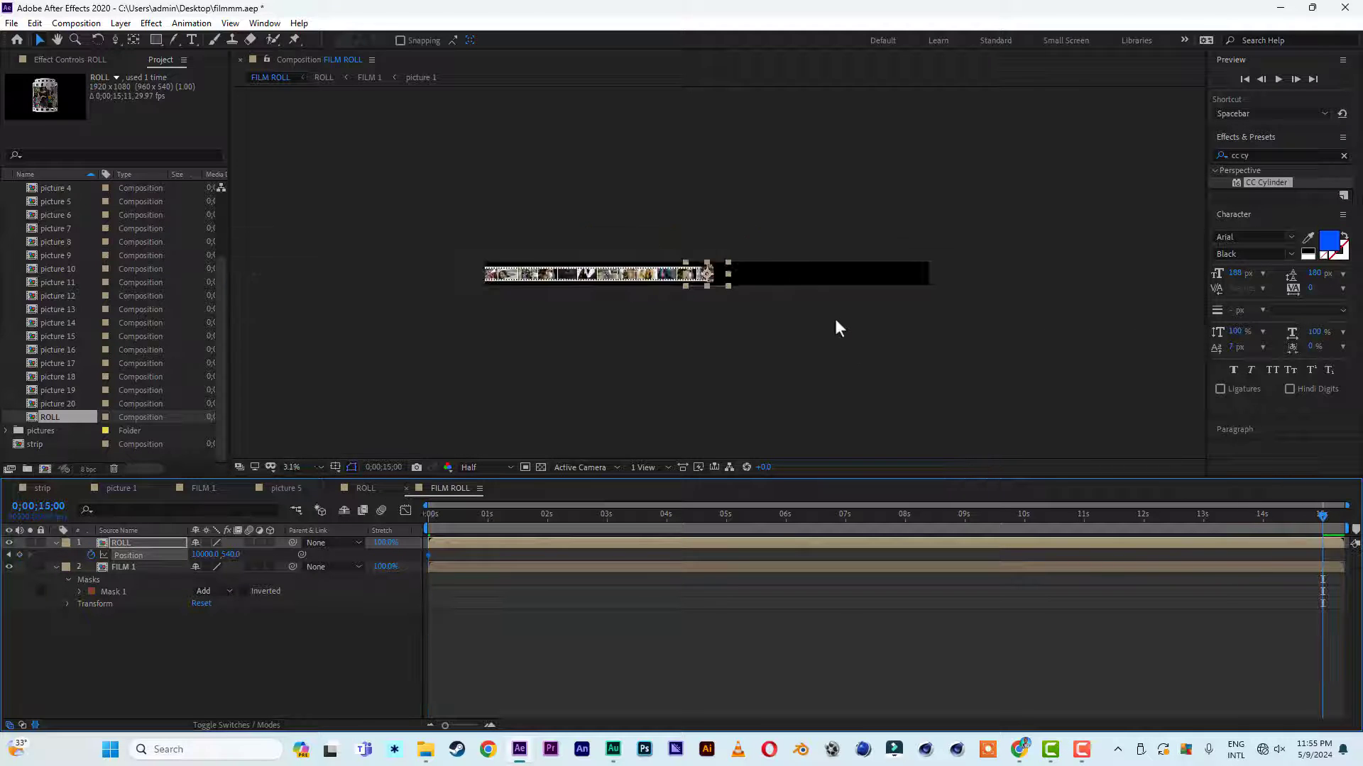
scroll(833, 317, "down", 2)
key("Right")
key("Right")
key("Right")
key("Right")
key("Right")
key("Right")
key("Right")
key("Right")
key("Right")
key("Right")
key("Right")
key("Right")
key("Right")
key("Right")
key("Right")
key("Right")
key("Right")
key("Right")
key("Right")
key("Right")
key("Right")
key("Right")
key("Right")
key("Right")
key("Right")
key("Right")
key("Right")
key("Right")
key("Right")
key("Right")
key("Right")
key("Right")
key("Right")
key("Right")
key("Right")
key("Right")
key("Right")
key("Right")
key("Right")
key("Right")
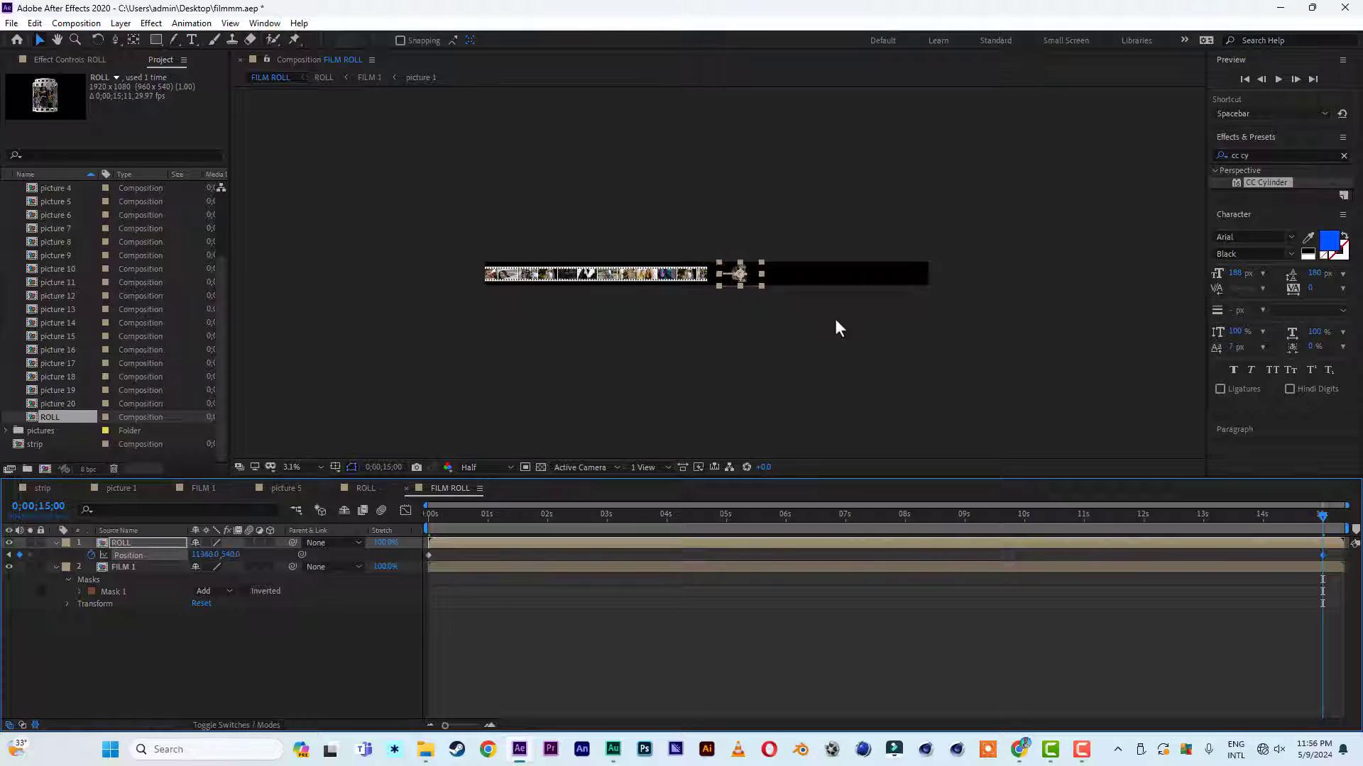
key("Right")
key("Right")
key("Right")
key("Right")
key("Right")
key("Right")
key("Right")
key("Right")
key("Right")
key("Right")
key("Right")
key("Right")
key("Right")
key("Right")
key("Right")
key("Right")
key("Right")
key("Right")
key("Right")
key("Right")
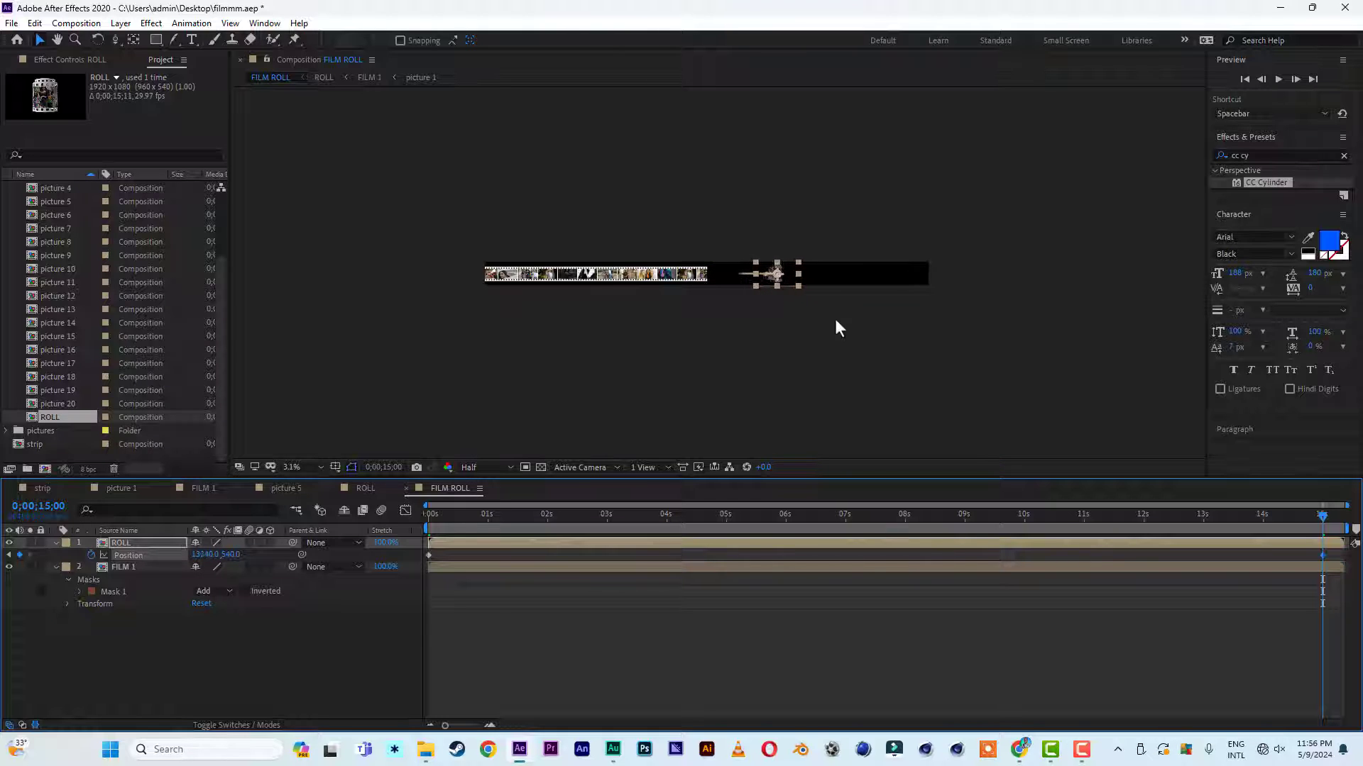
key("shift+Right")
key("shift+Right")
key("shift+Right")
key("shift+Right")
key("shift+Right")
key("shift+Right")
key("shift+Right")
key("shift+Right")
key("shift+Right")
key("shift+Right")
key("shift+Right")
key("shift+Right")
key("shift+Right")
key("shift+Right")
key("shift+Right")
key("shift+Right")
key("shift+Right")
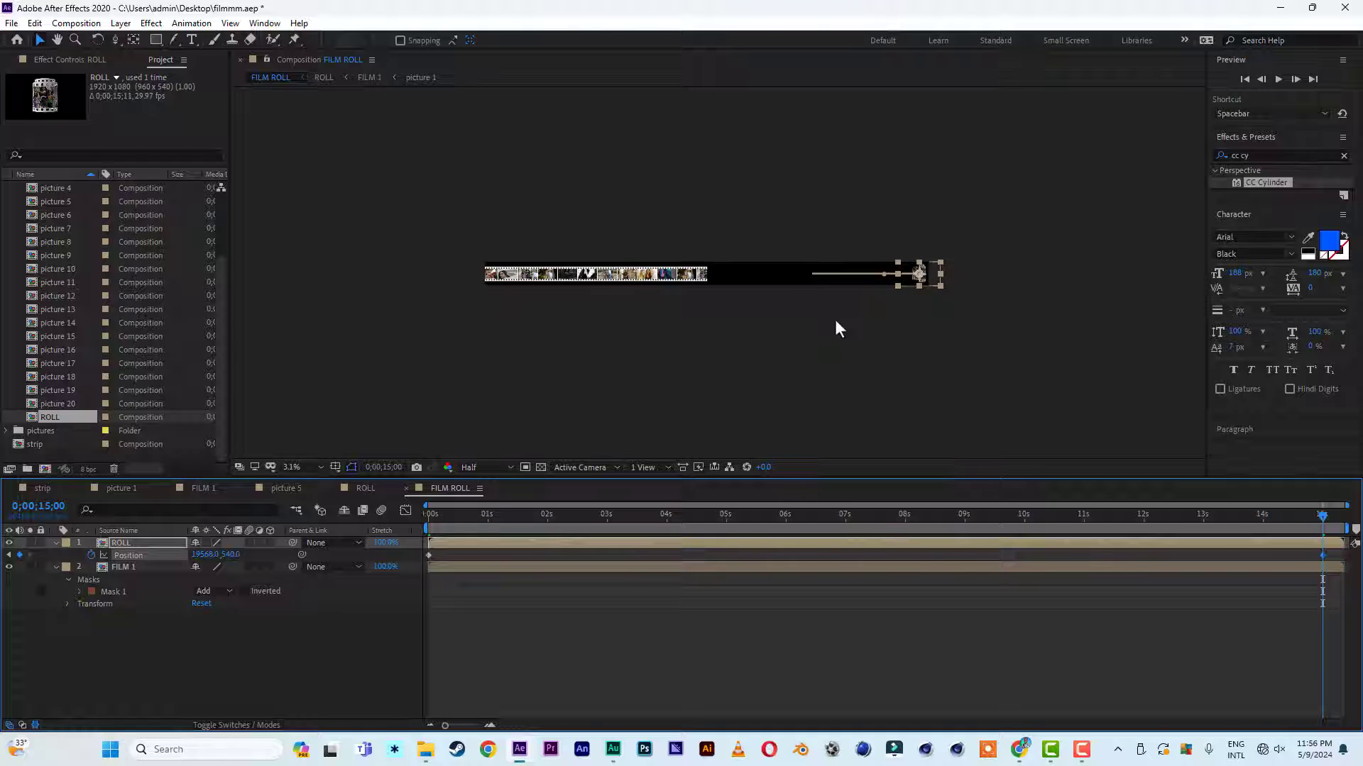
Preview the ROLL layer's horizontal movement in FILM ROLL from the beginning
key("period")
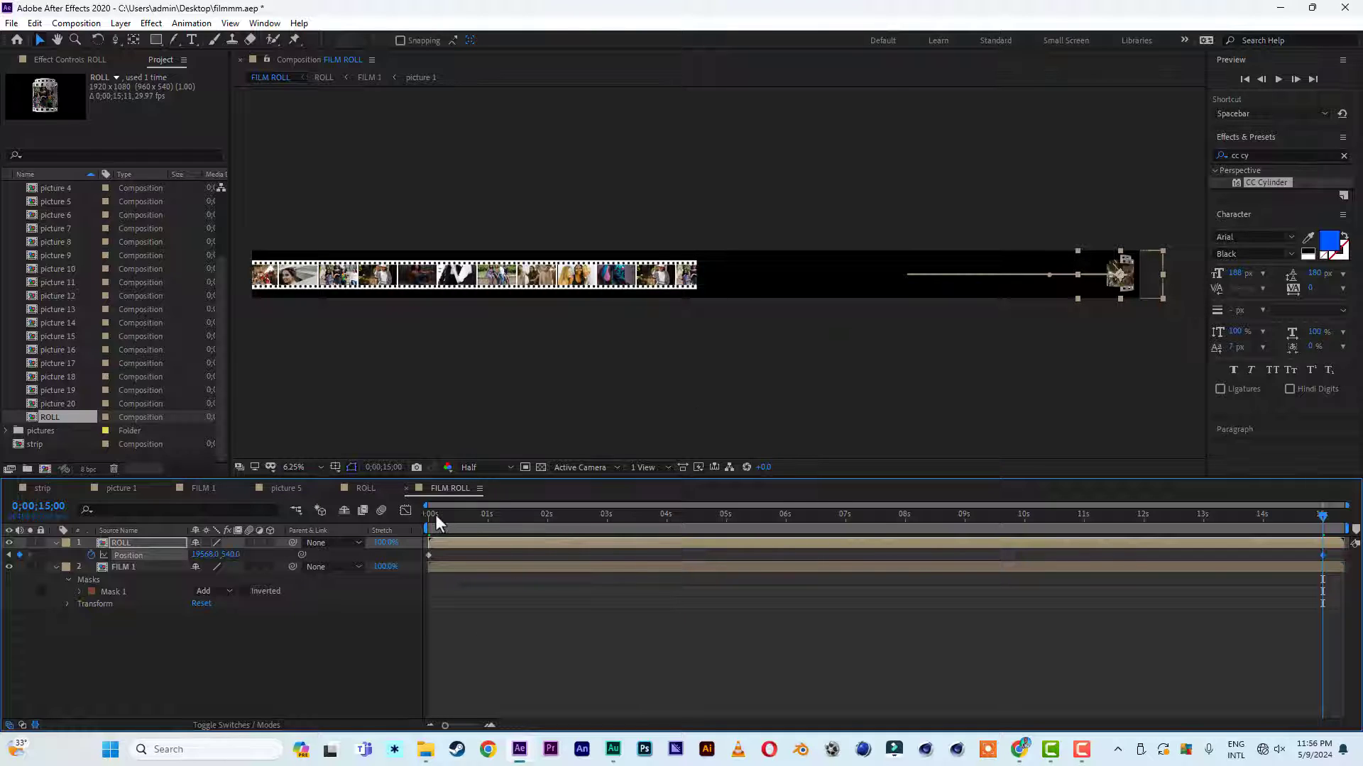
left_click_drag(436, 514, 406, 518)
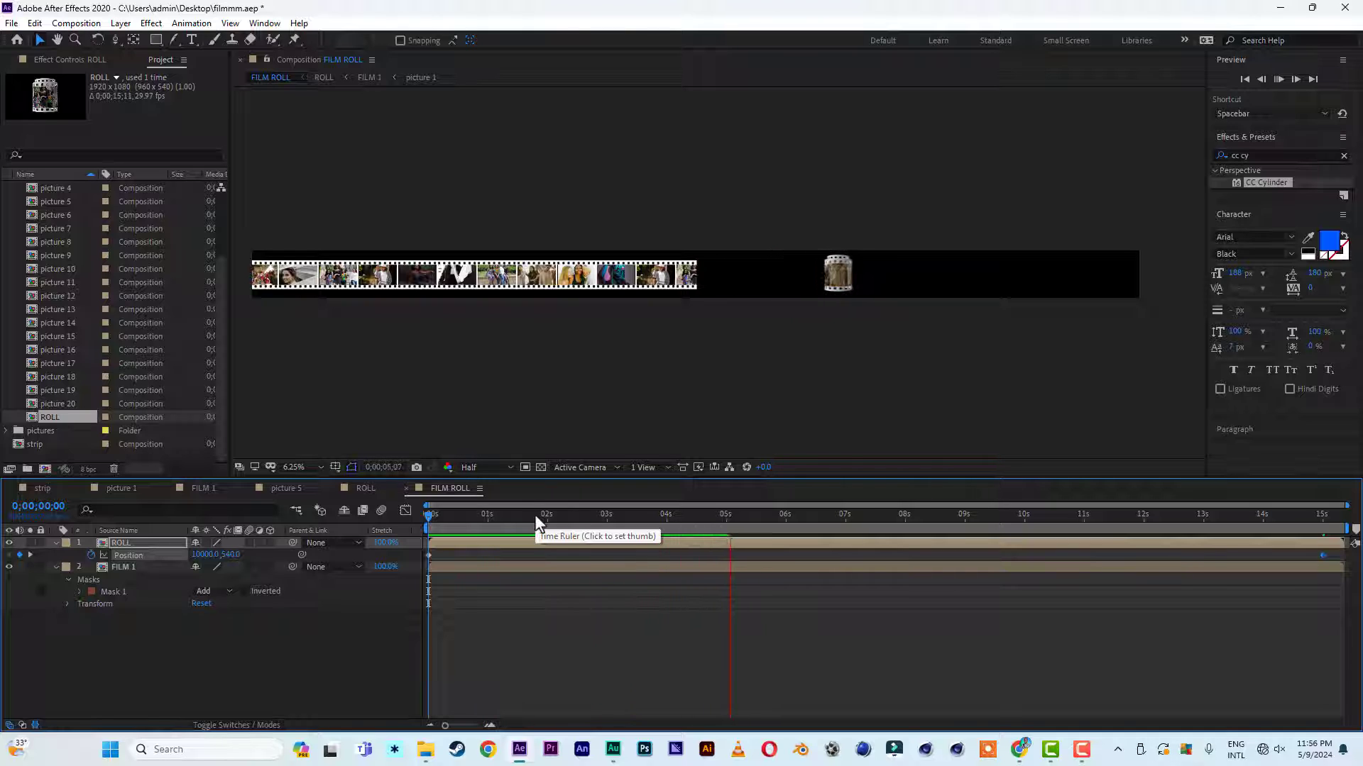
key("space")
key("space")
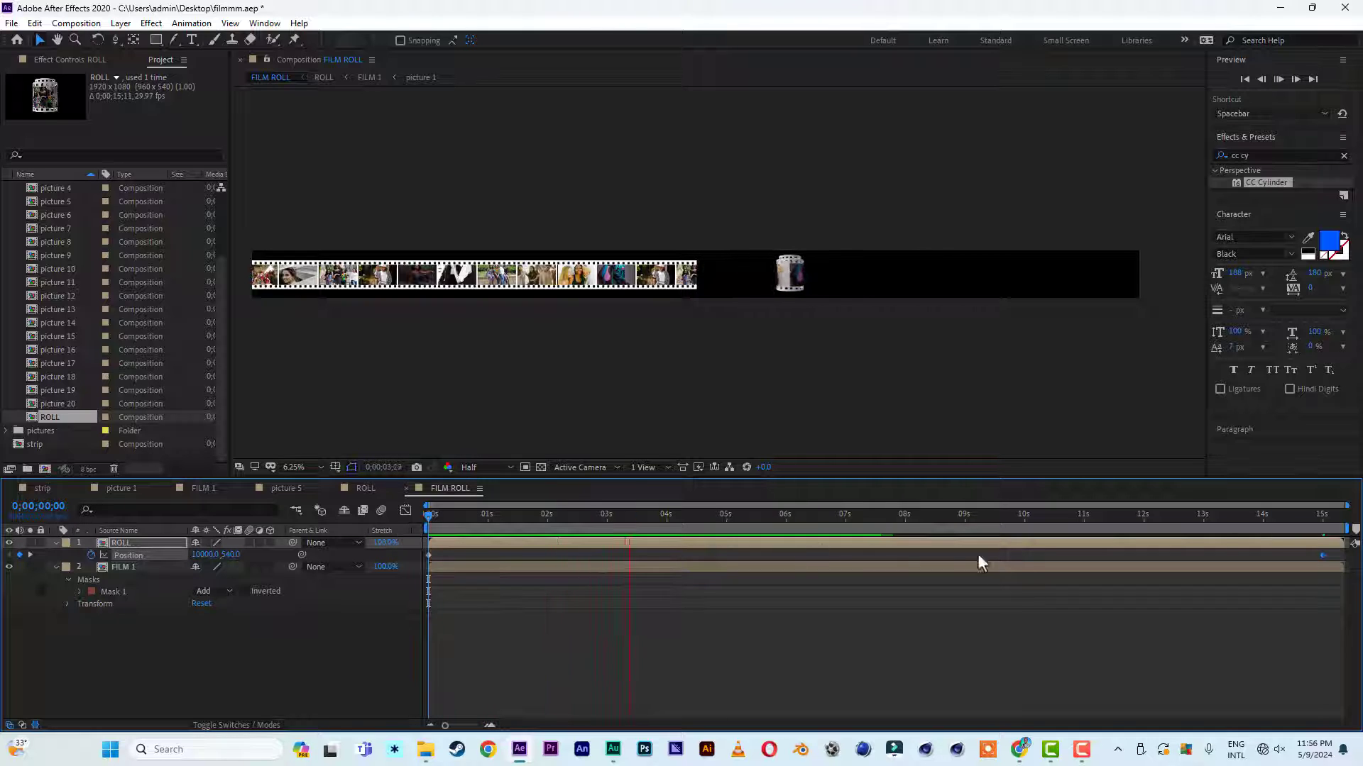
key("space")
Move the ROLL layer's end Position keyframe to 0;00;13;00 and preview the movement from the start
left_click_drag(1263, 514, 1202, 514)
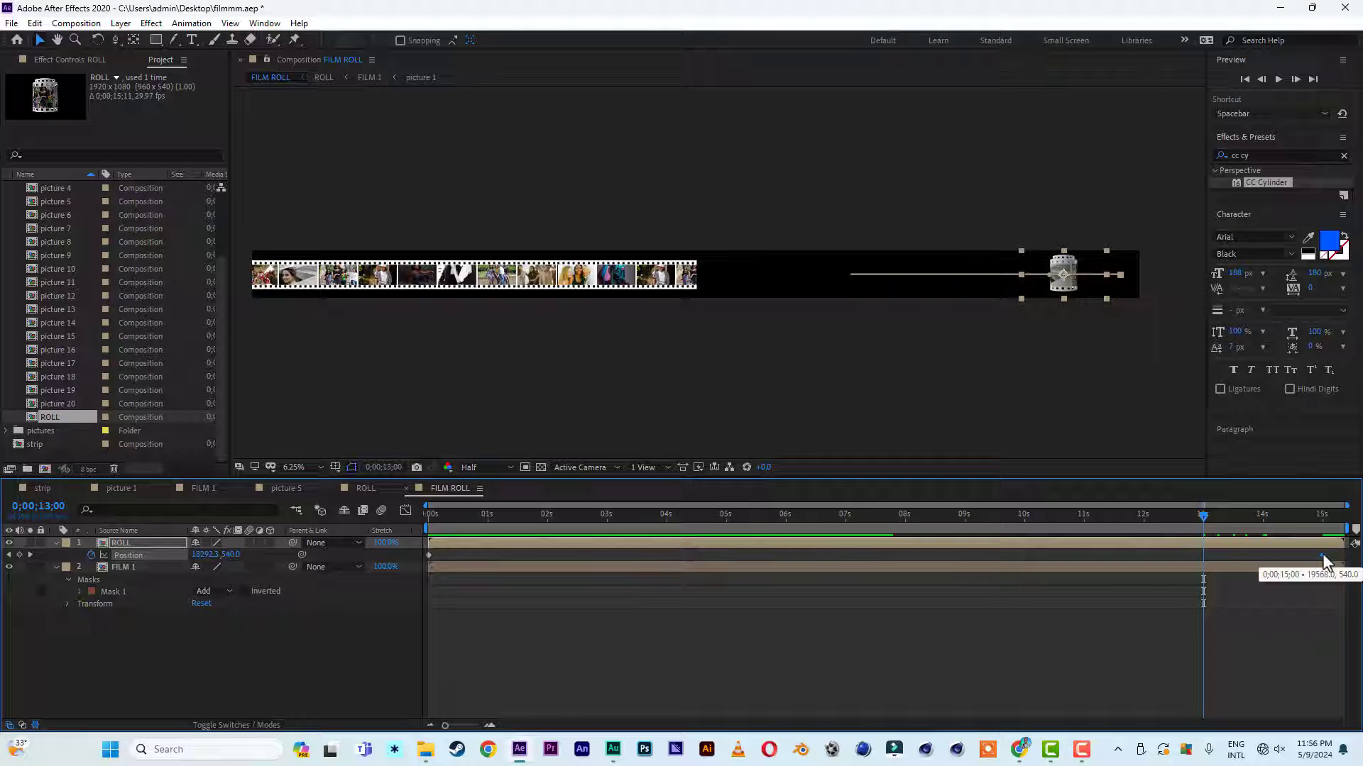
left_click_drag(1322, 555, 304, 503)
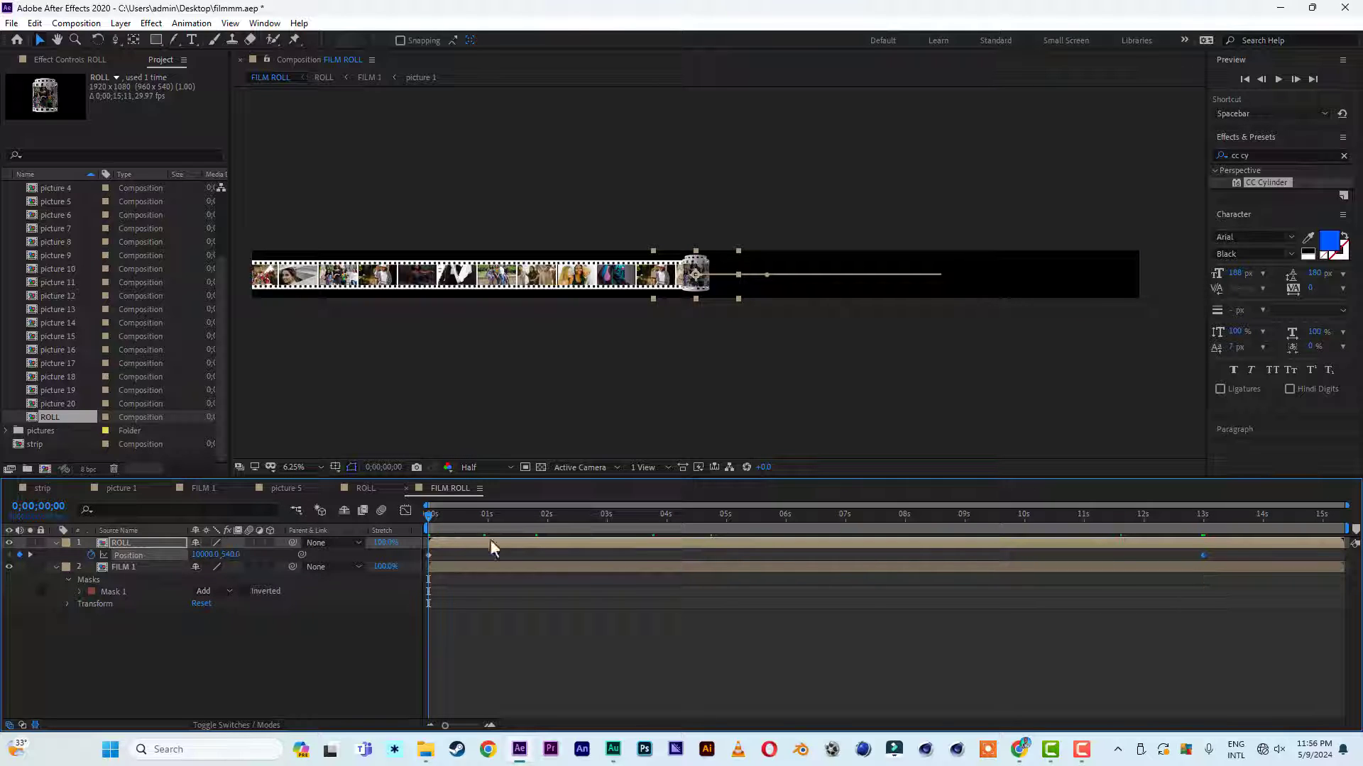
key("space")
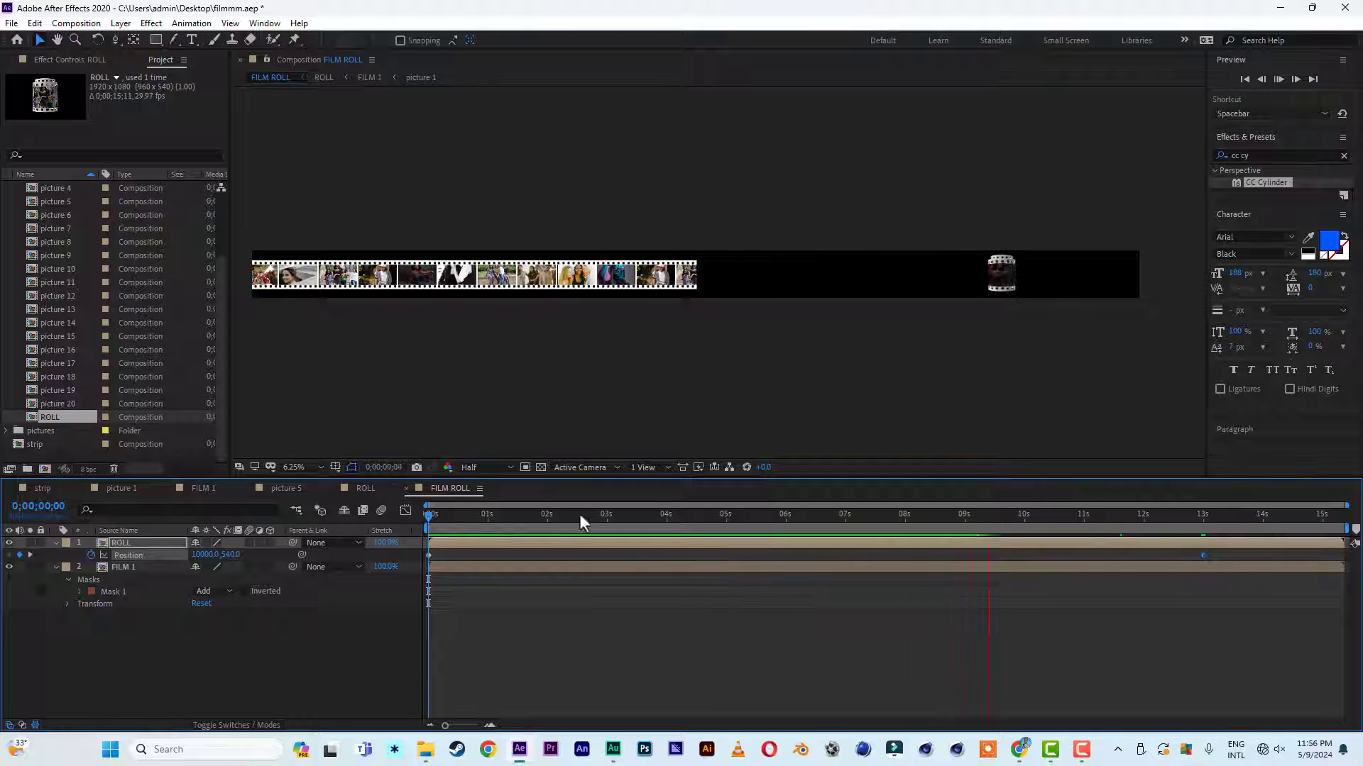
Stop the preview and set a Mask Path keyframe at 0 seconds for Mask 1 on the FILM 1 layer
scroll(950, 267, "up", 1)
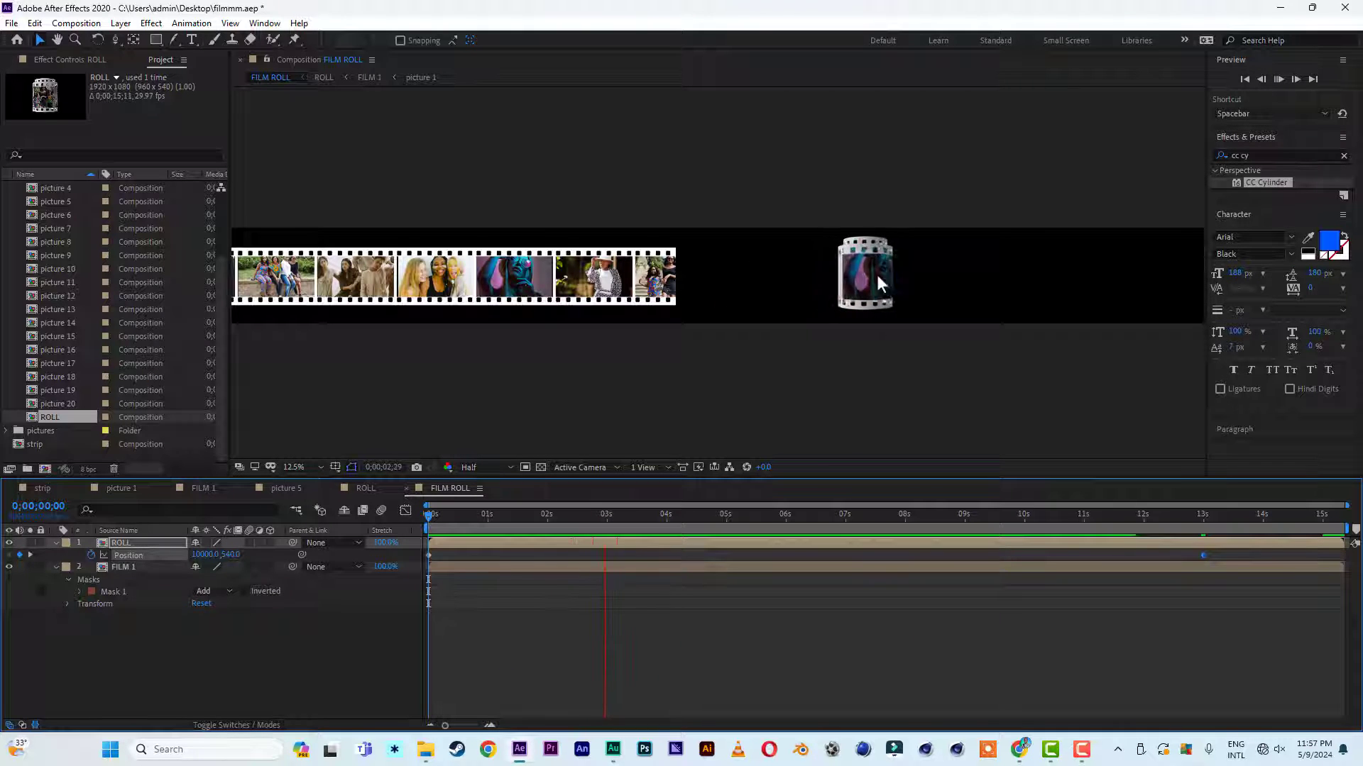
key("space")
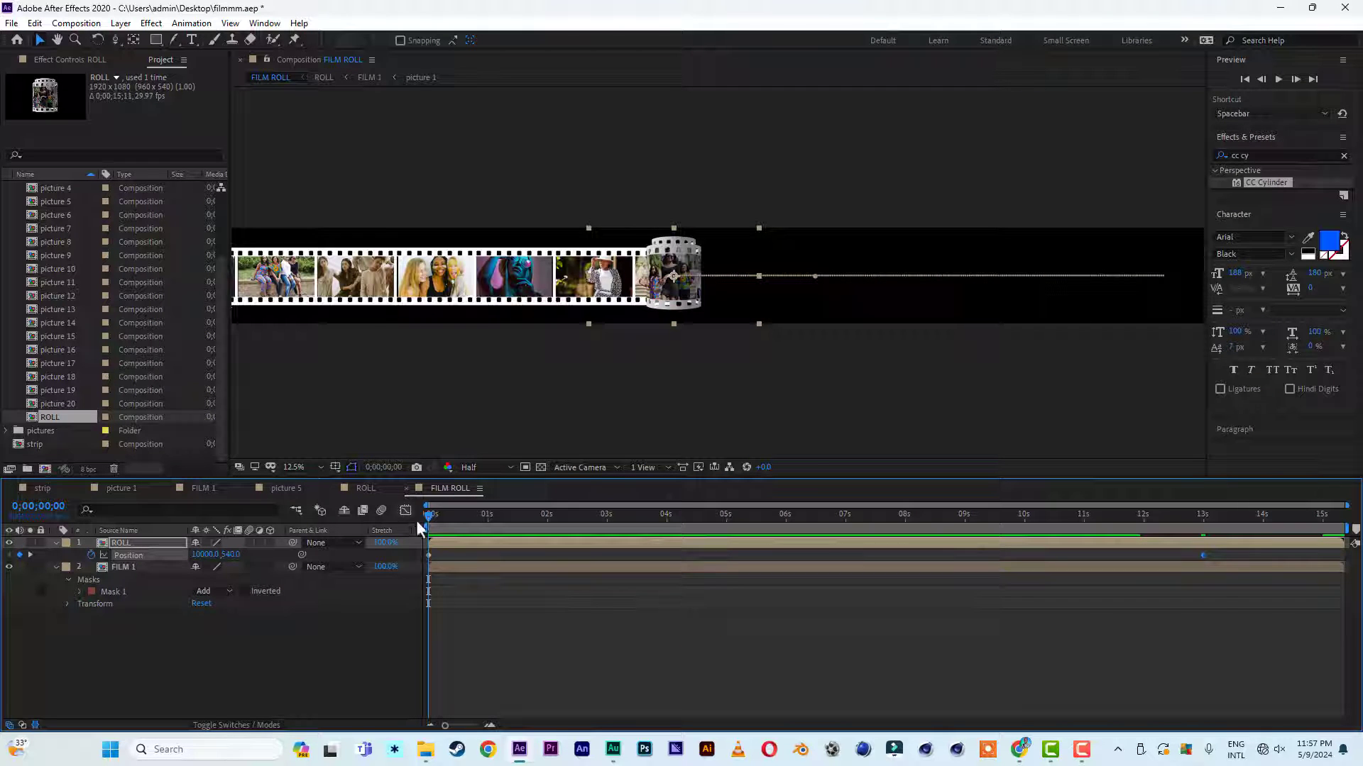
left_click(135, 566)
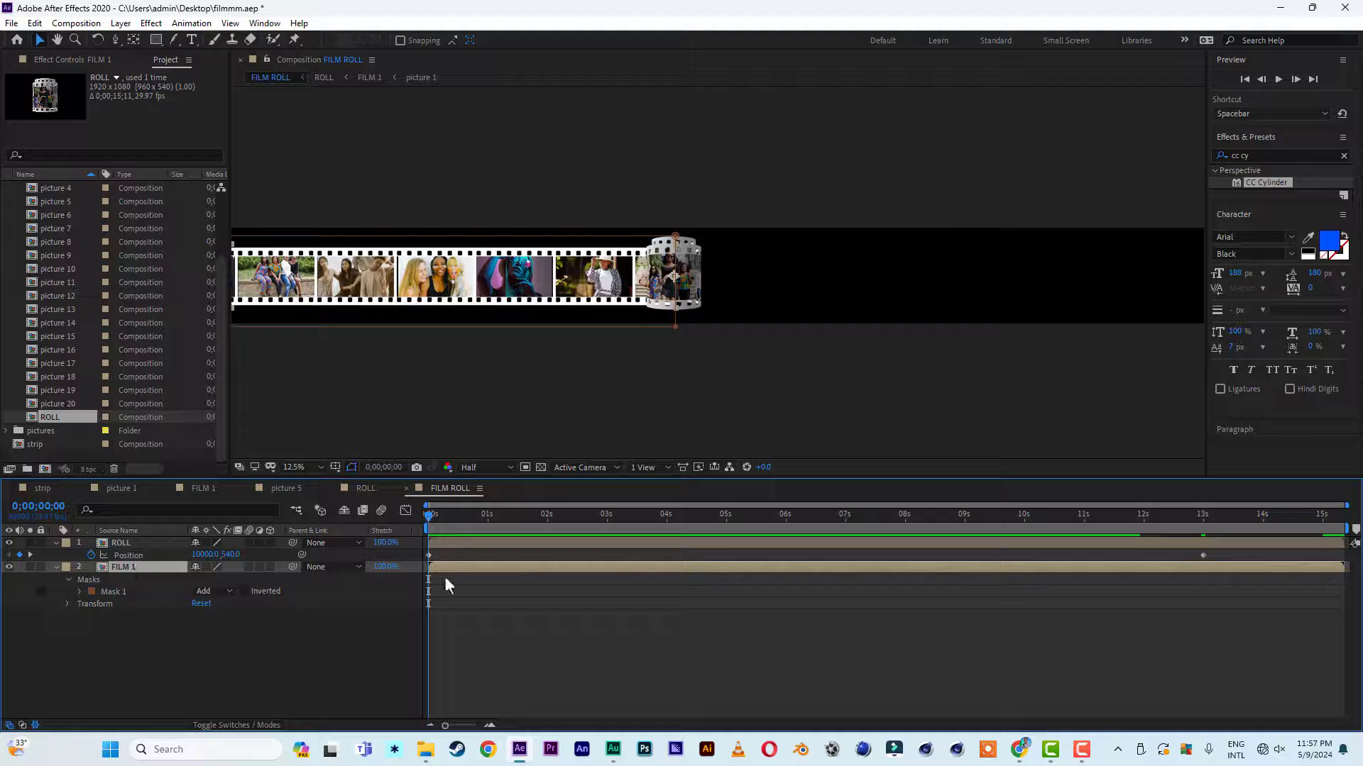
left_click(79, 592)
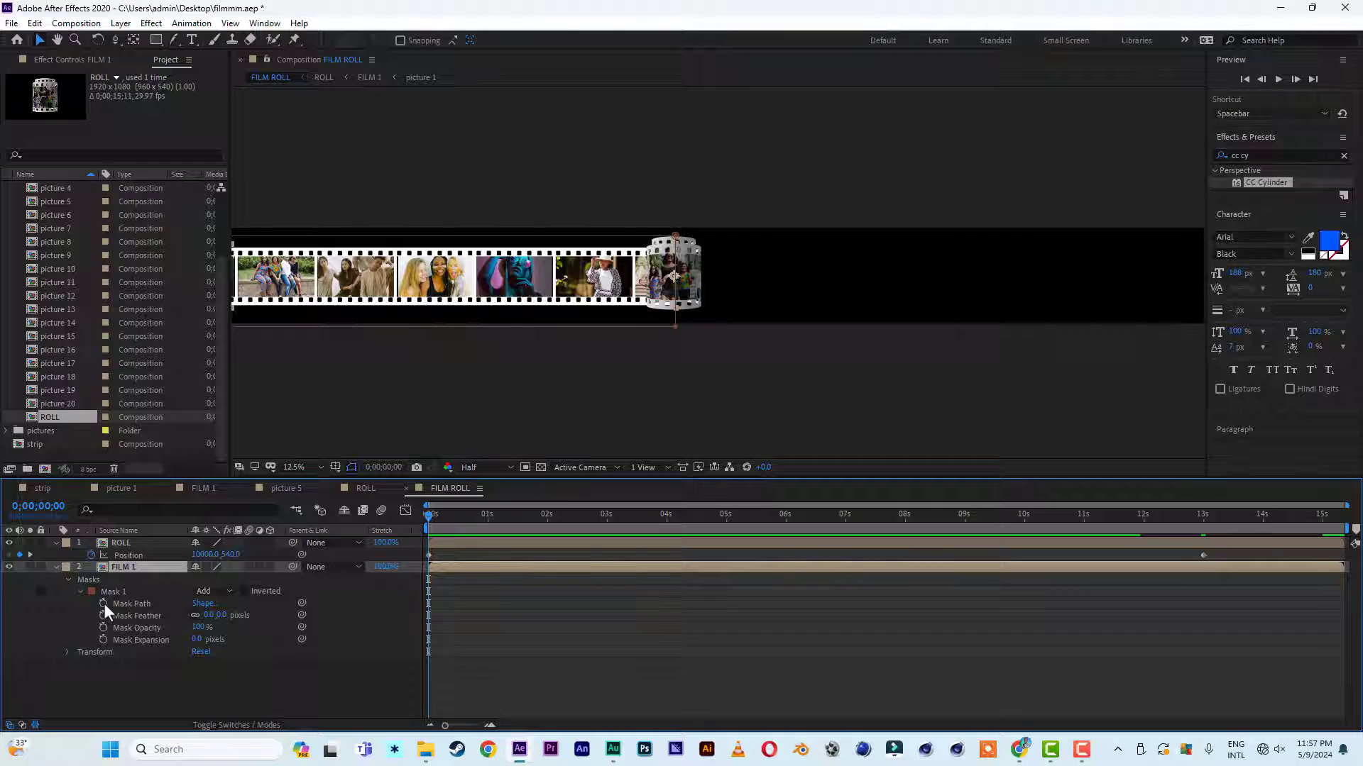
left_click(104, 603)
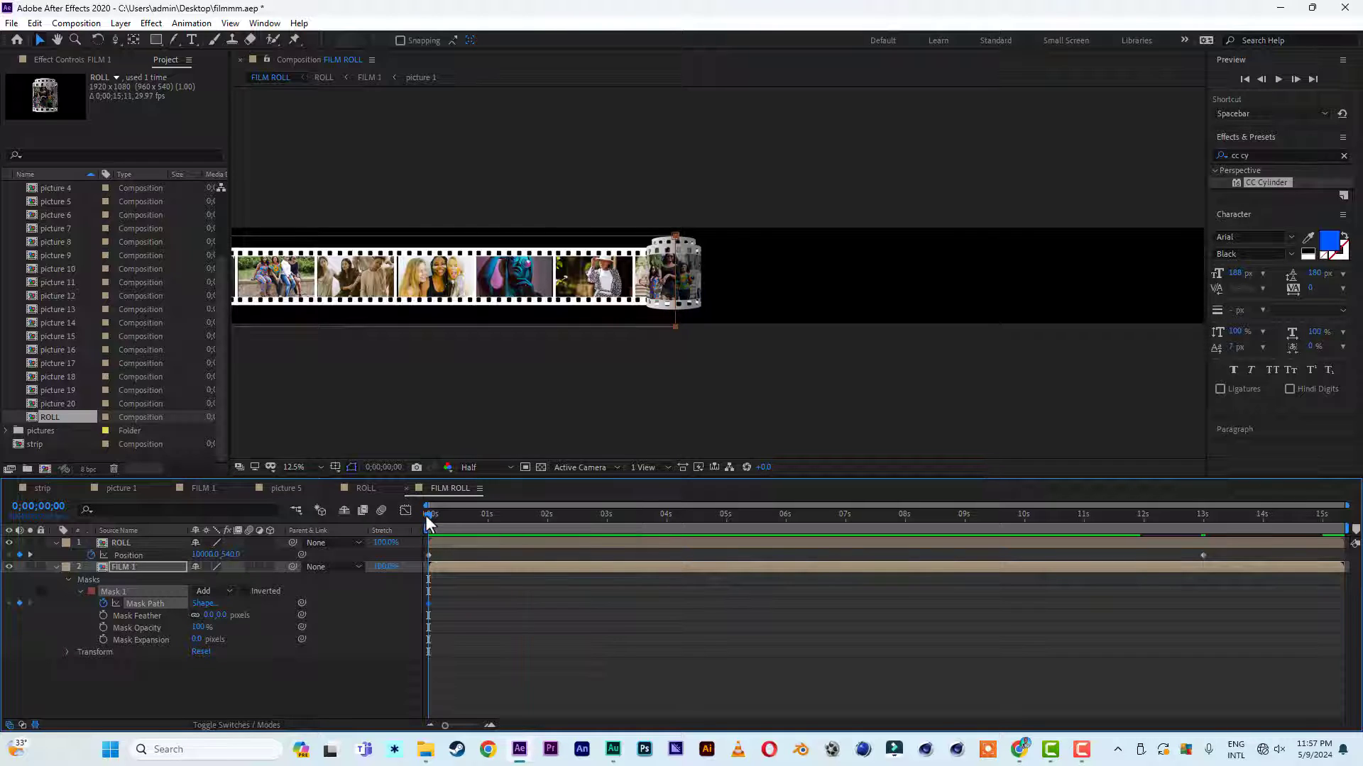
At 13 seconds, extend the right edge of FILM 1's mask to the centre of the roll, keyframing the Mask Path
left_click_drag(426, 515, 1202, 570)
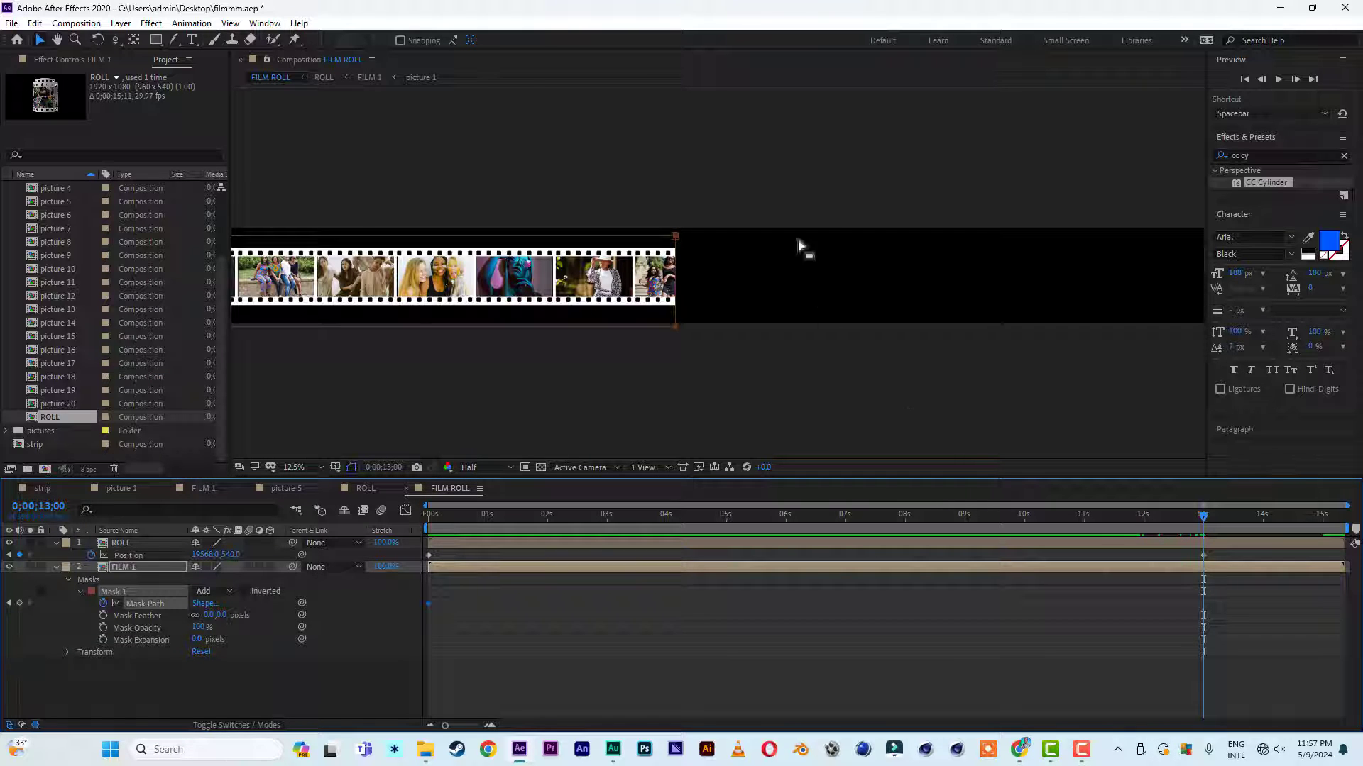
left_click(57, 40)
left_click_drag(832, 223, 428, 225)
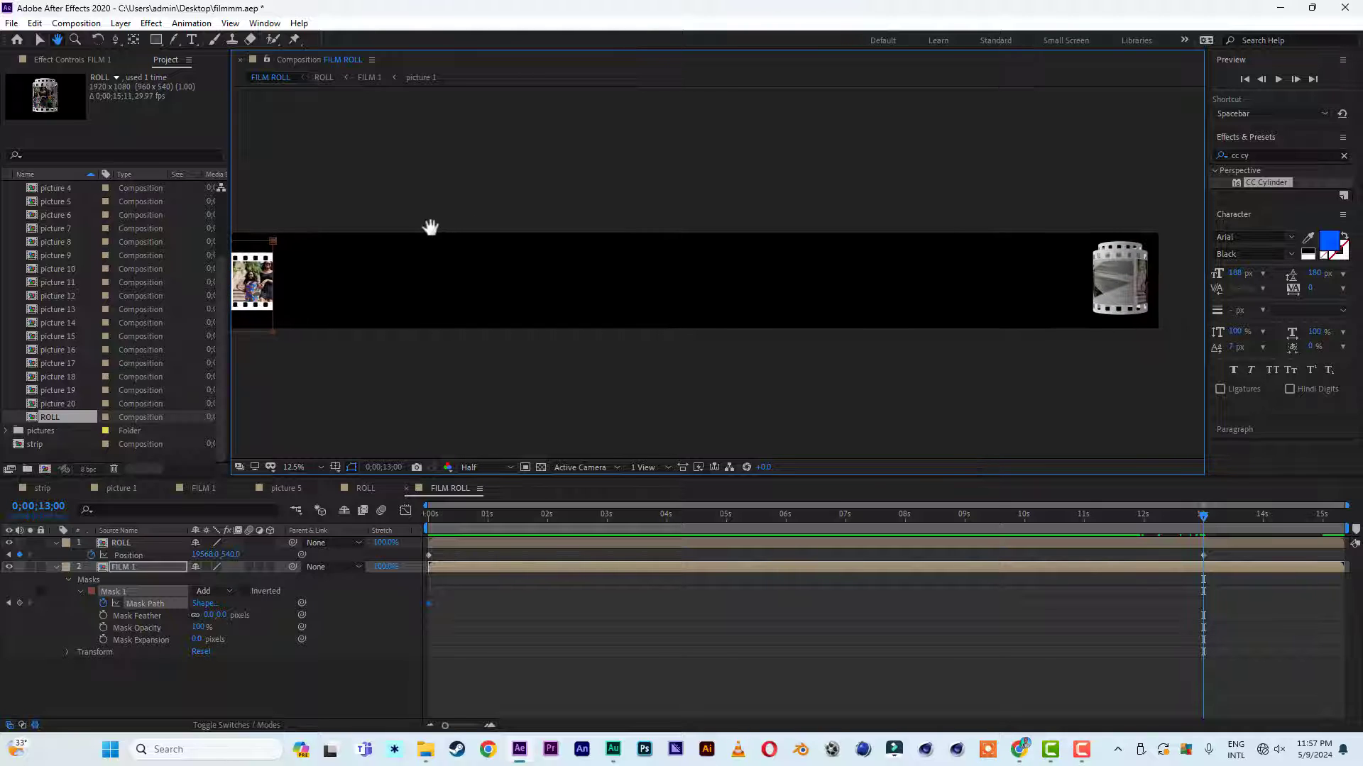
left_click(40, 40)
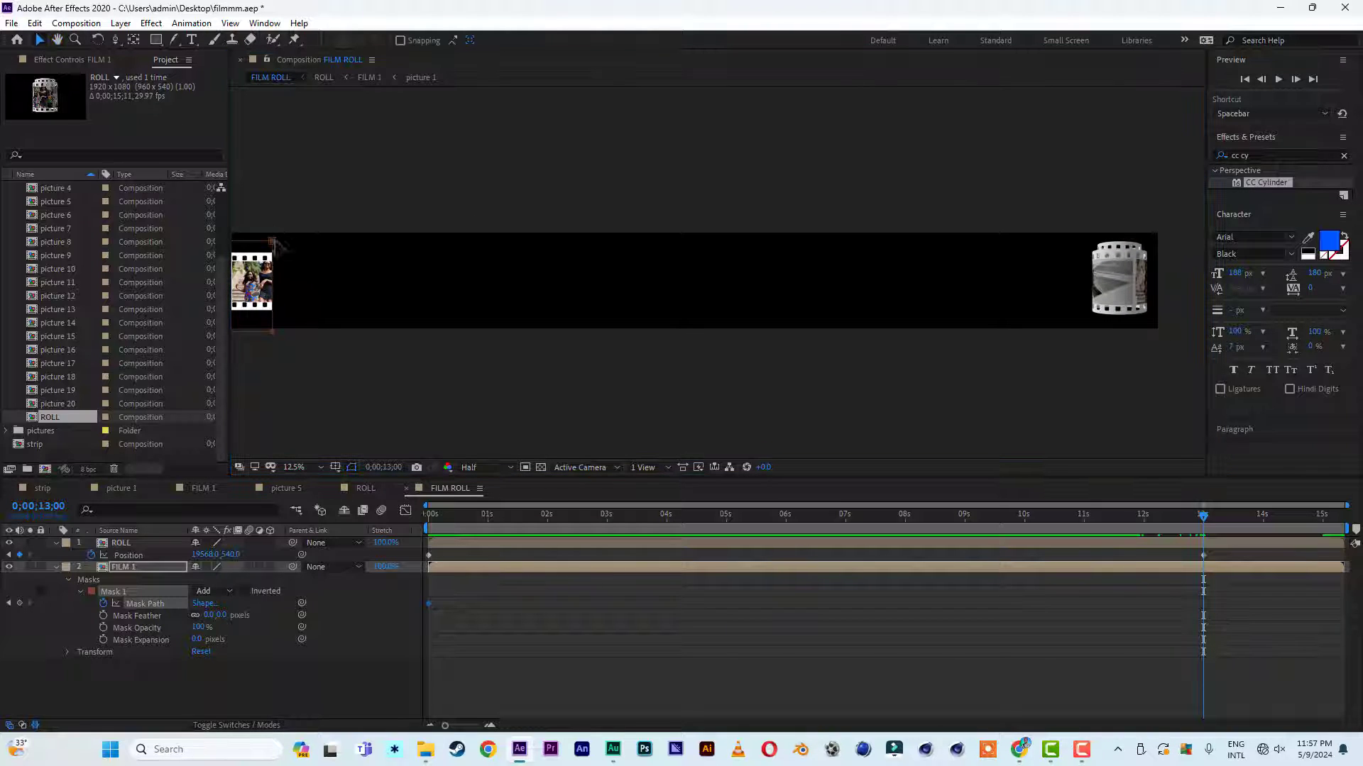
left_click(273, 286)
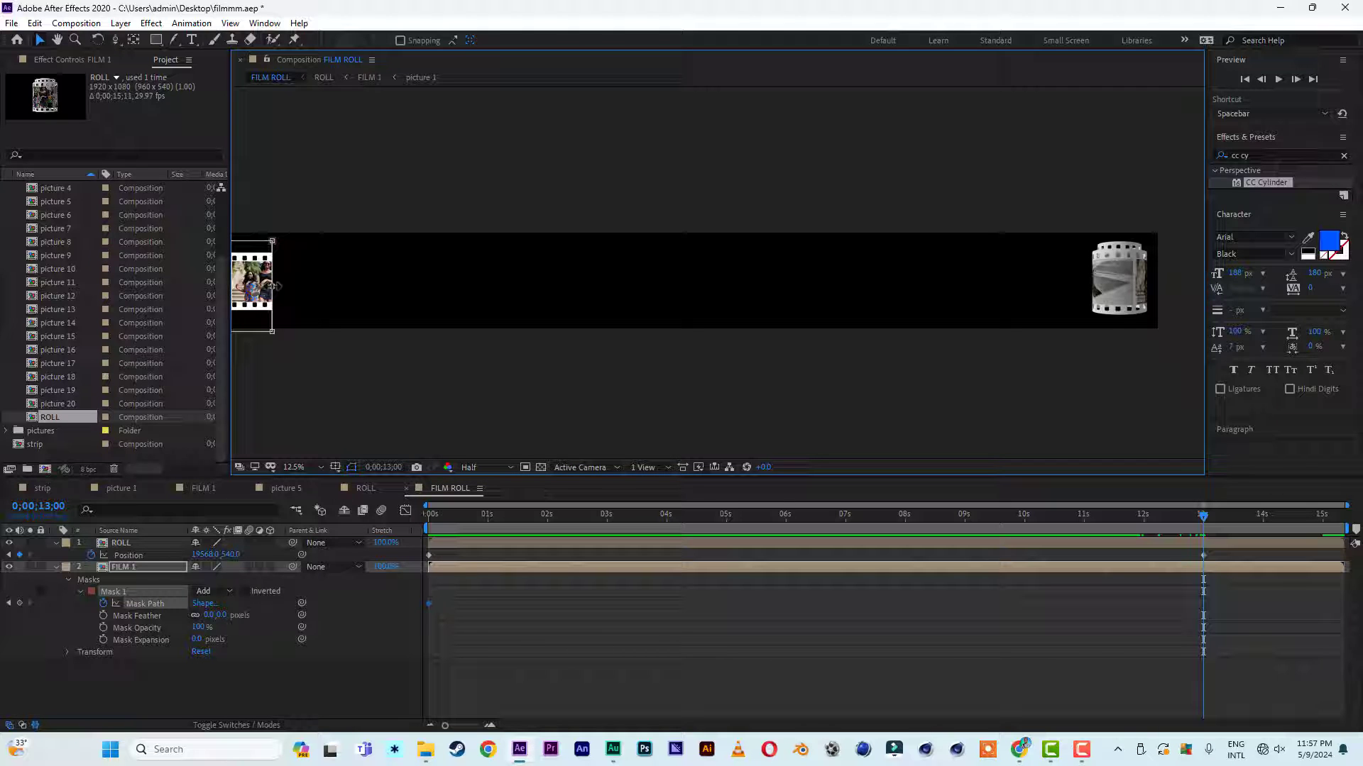
left_click_drag(273, 286, 1123, 323)
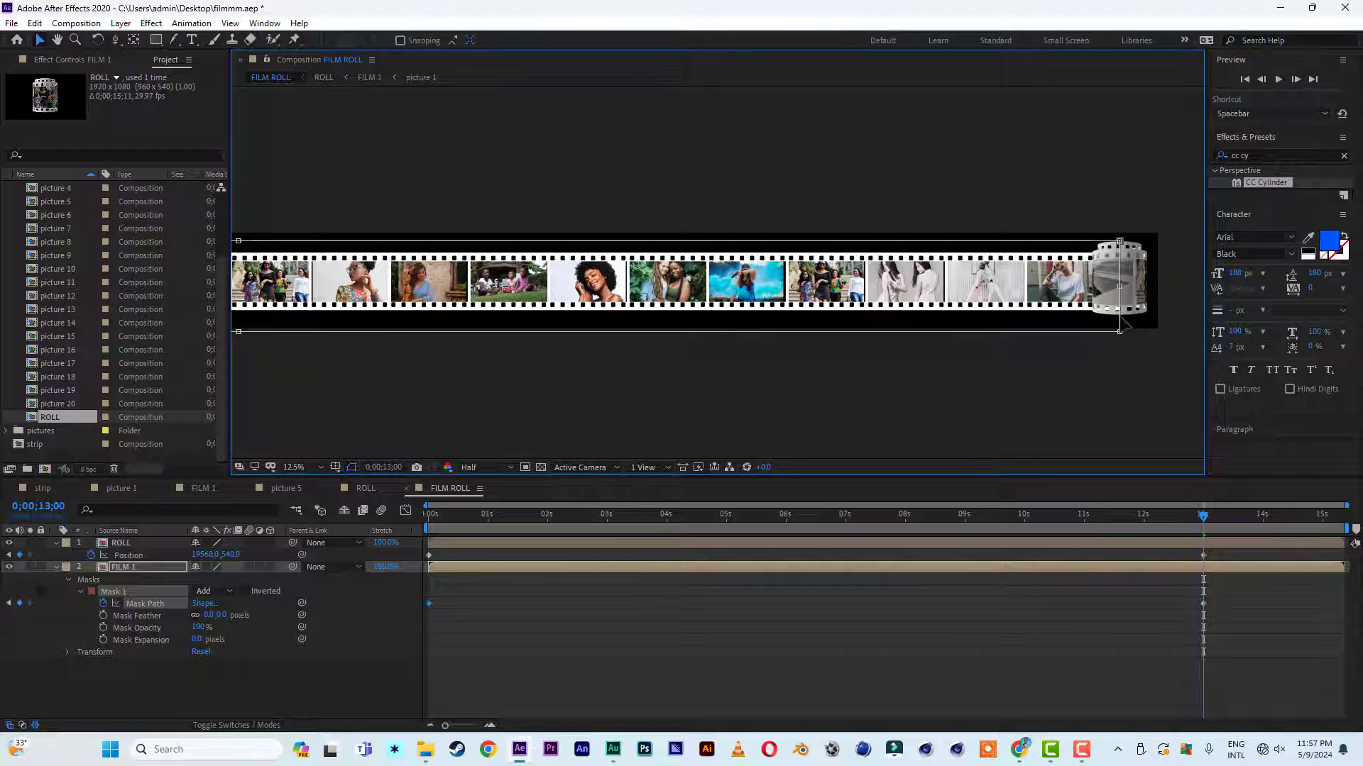
left_click_drag(1120, 316, 1121, 315)
Preview the FILM ROLL animation from the start to check that the strip's mask follows the roll
left_click_drag(437, 517, 428, 518)
key("space")
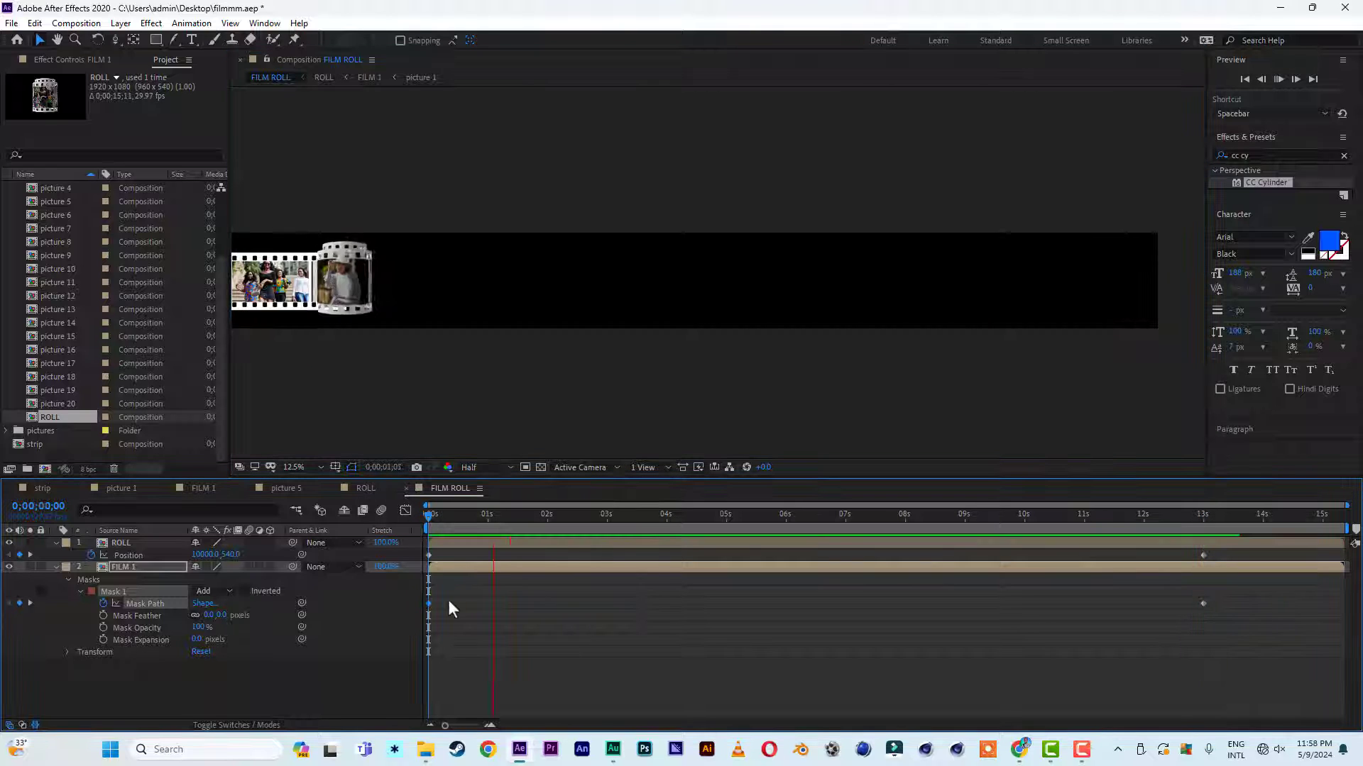
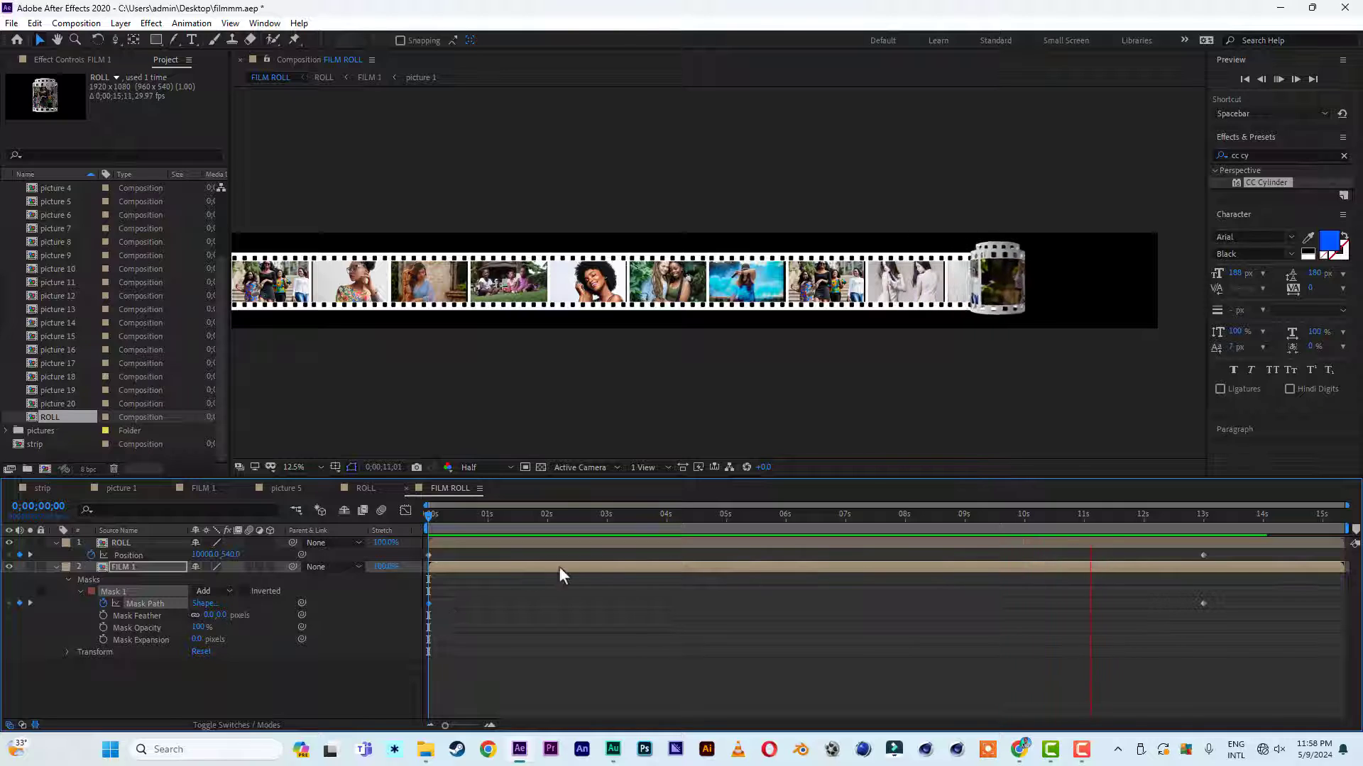
key("space")
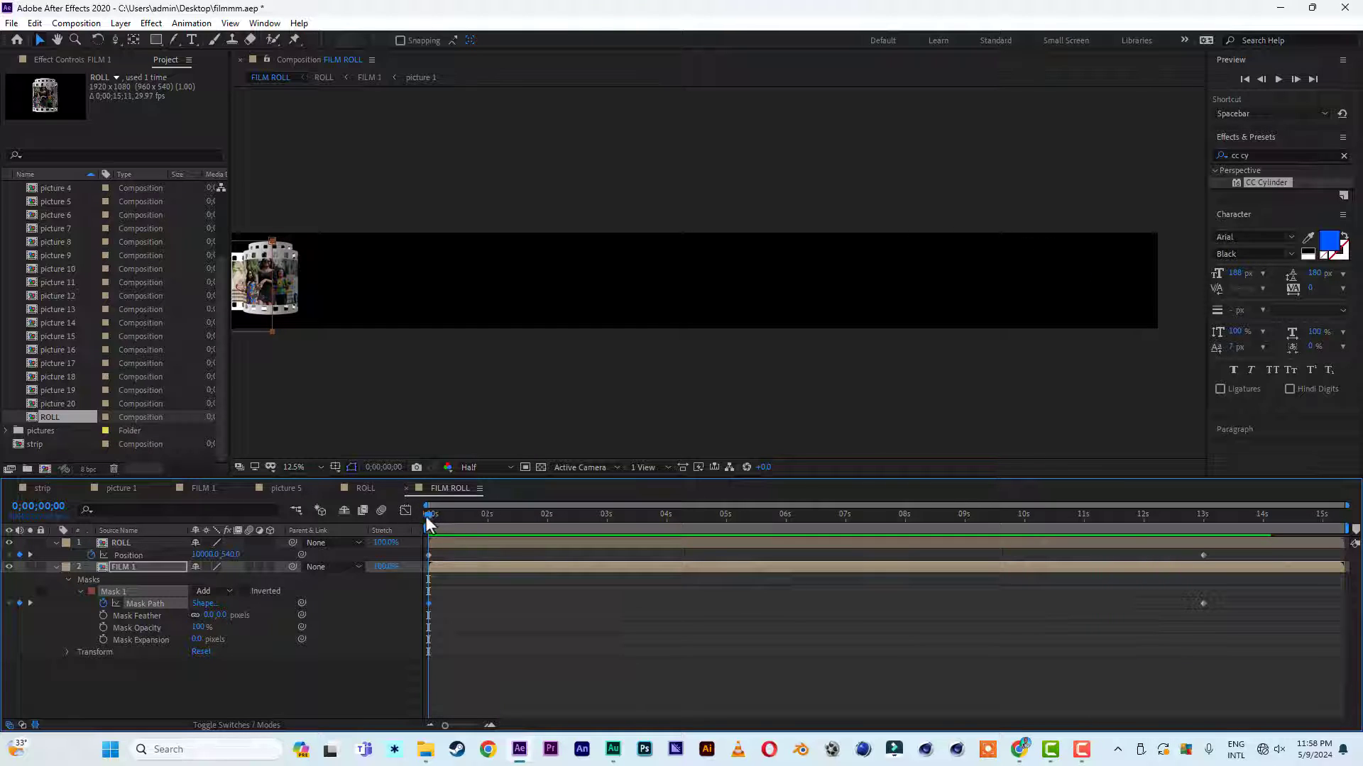
mouse_move(424, 517)
left_mouse_down()
mouse_move(656, 528)
mouse_move(410, 519)
left_mouse_up()
Show the Anchor Point keyframes of the topmost FILM 1 layer in the ROLL composition
left_click(365, 489)
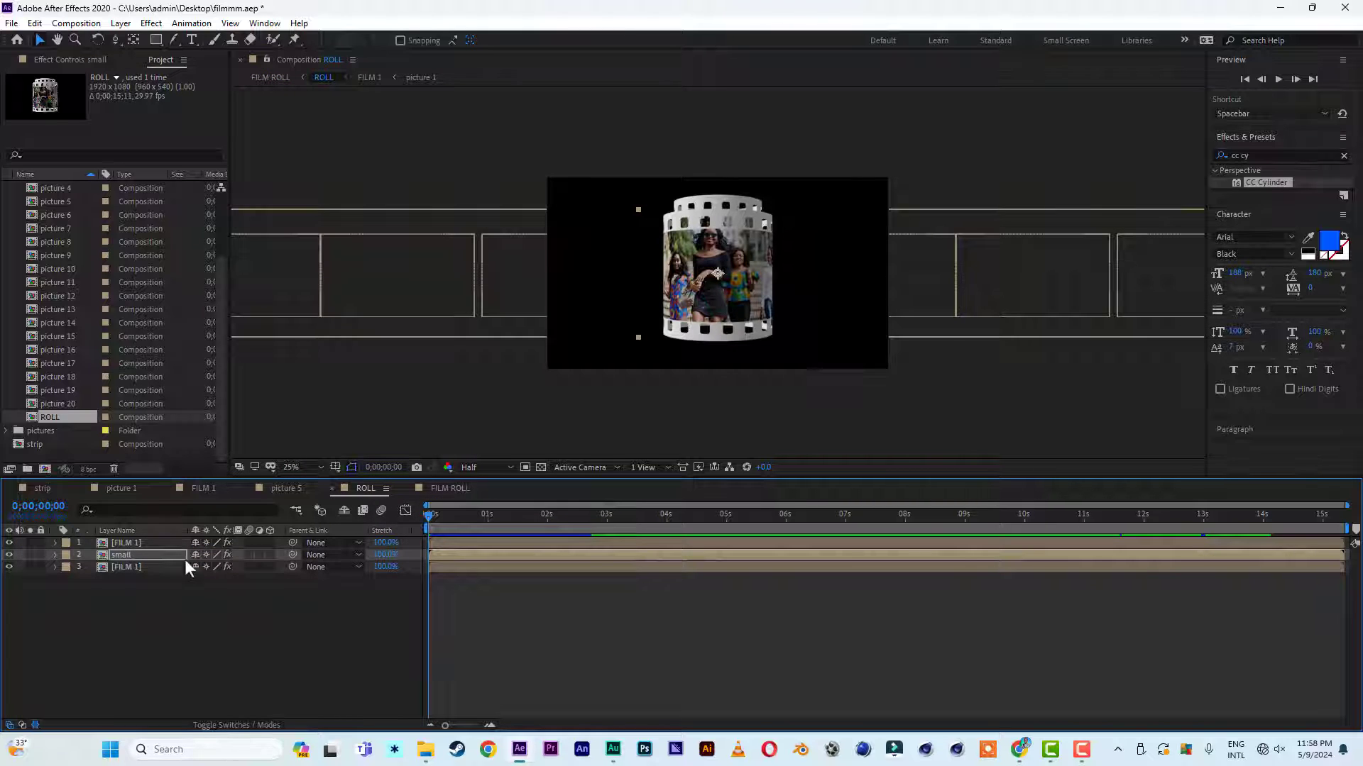
left_click(138, 545)
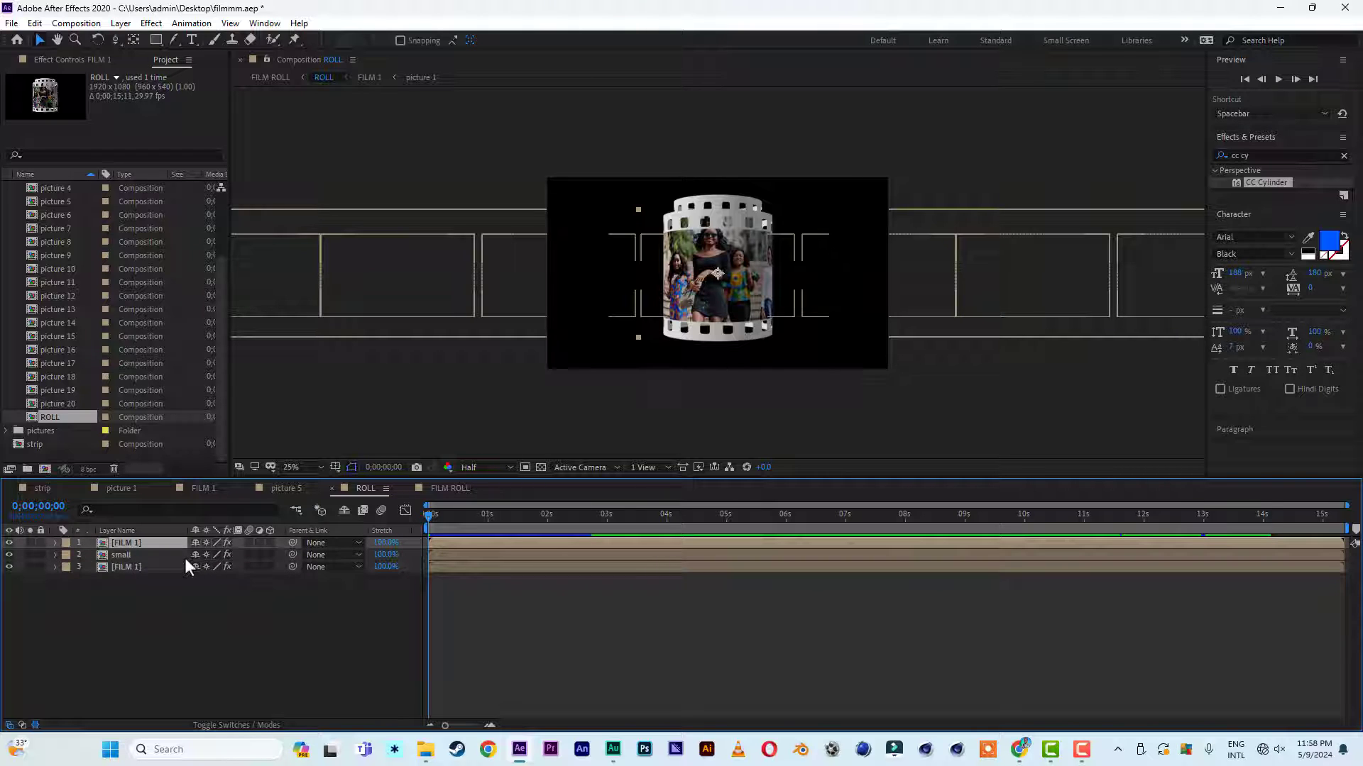
key("a")
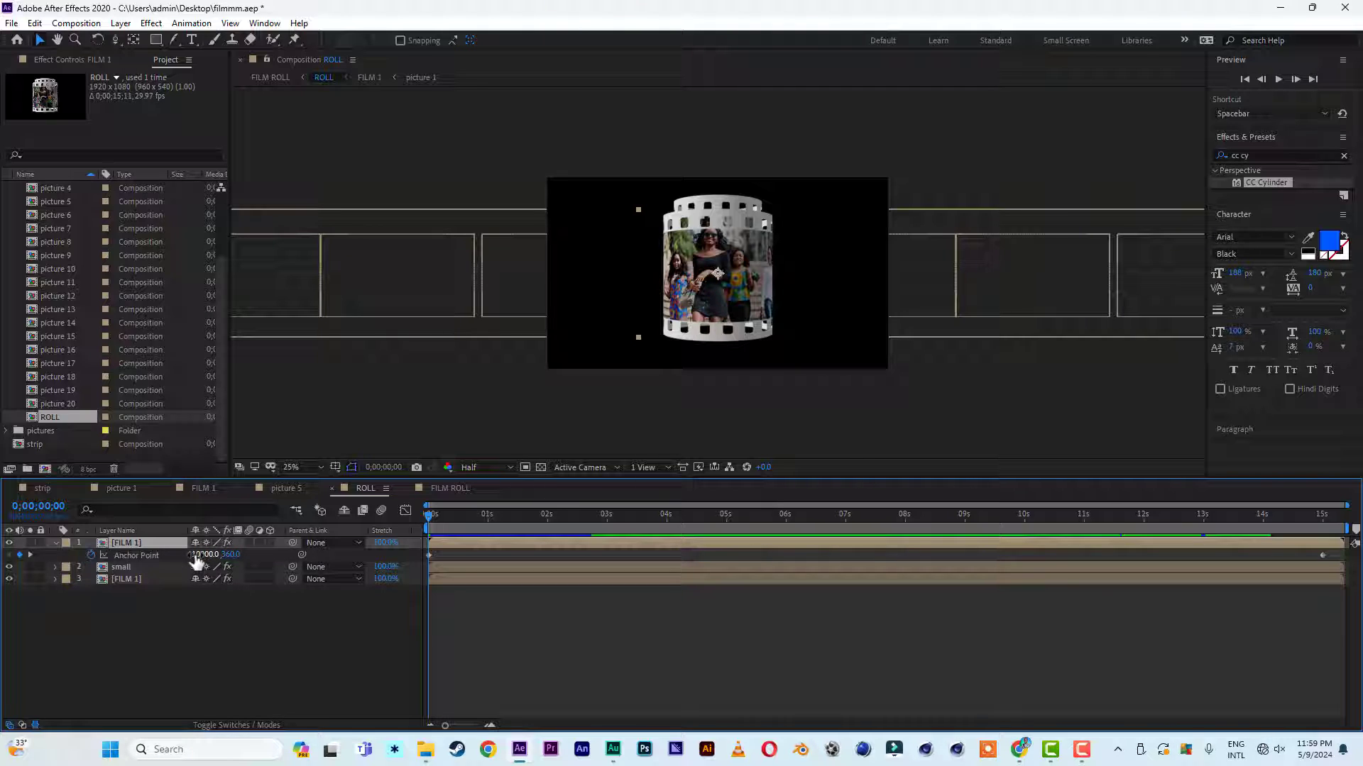
key("Return")
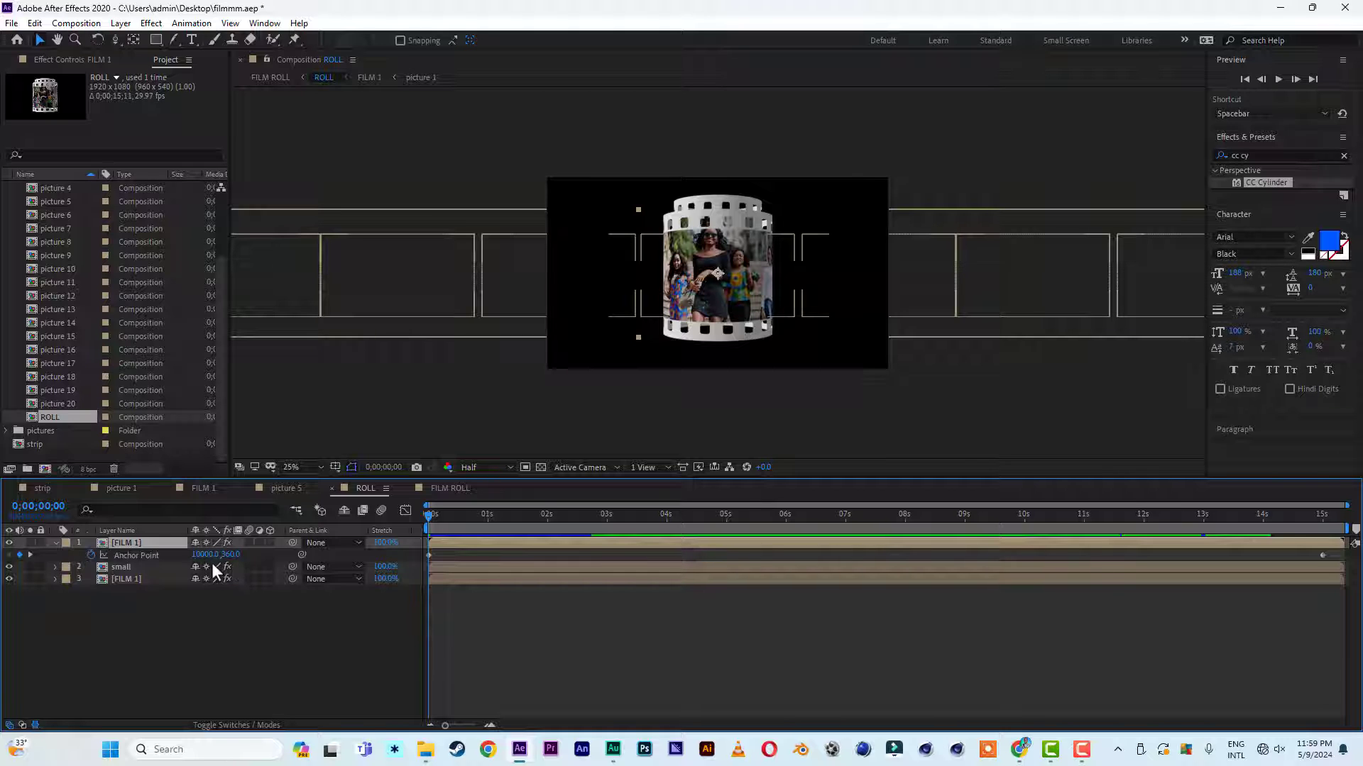
Return to the FILM ROLL composition and play through the unrolling animation
left_click(447, 489)
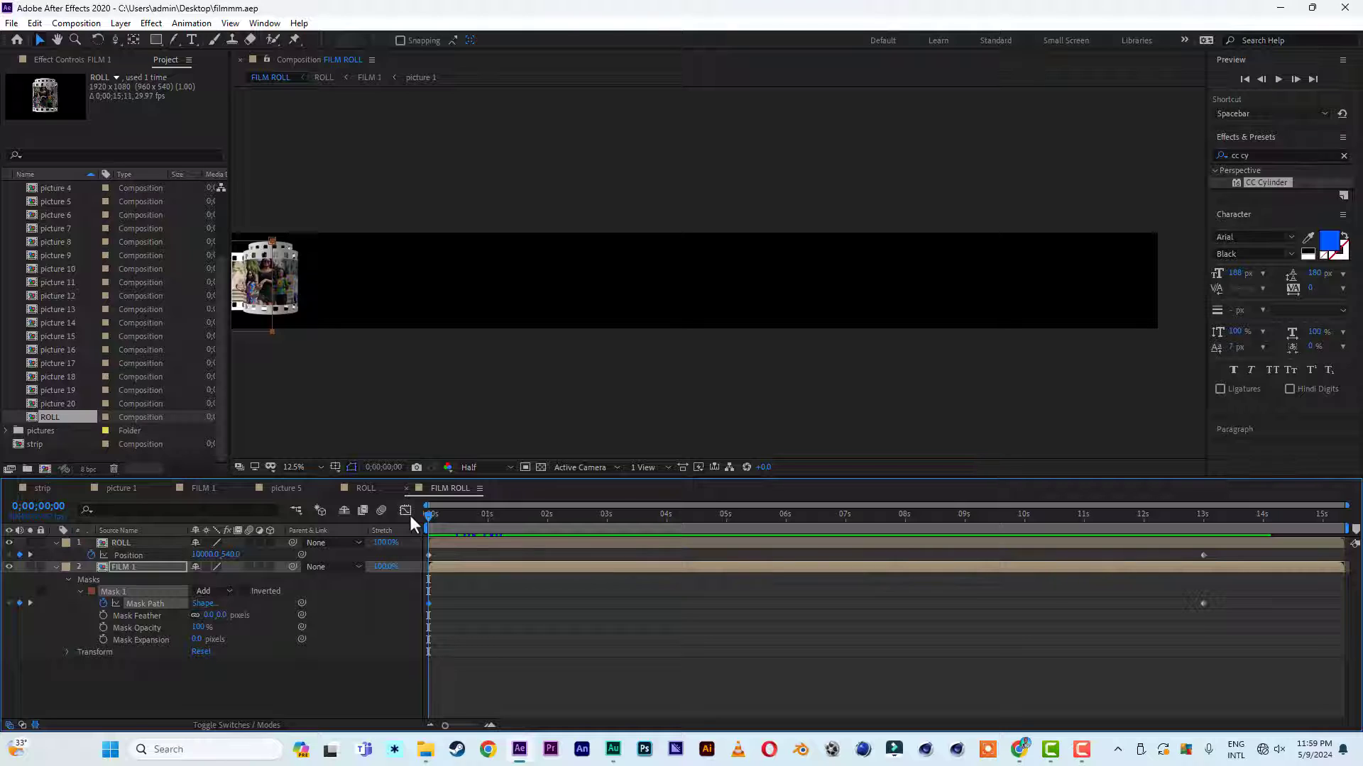
key("space")
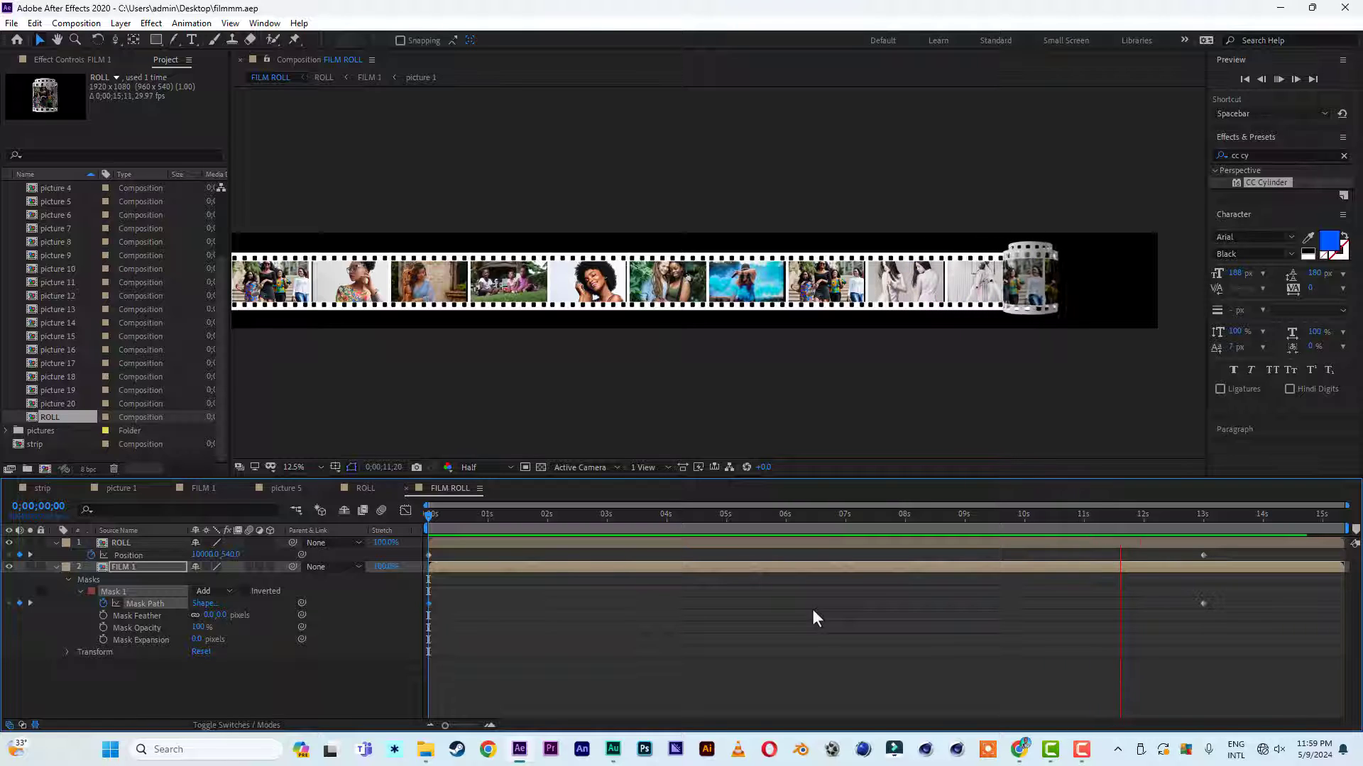
key("space")
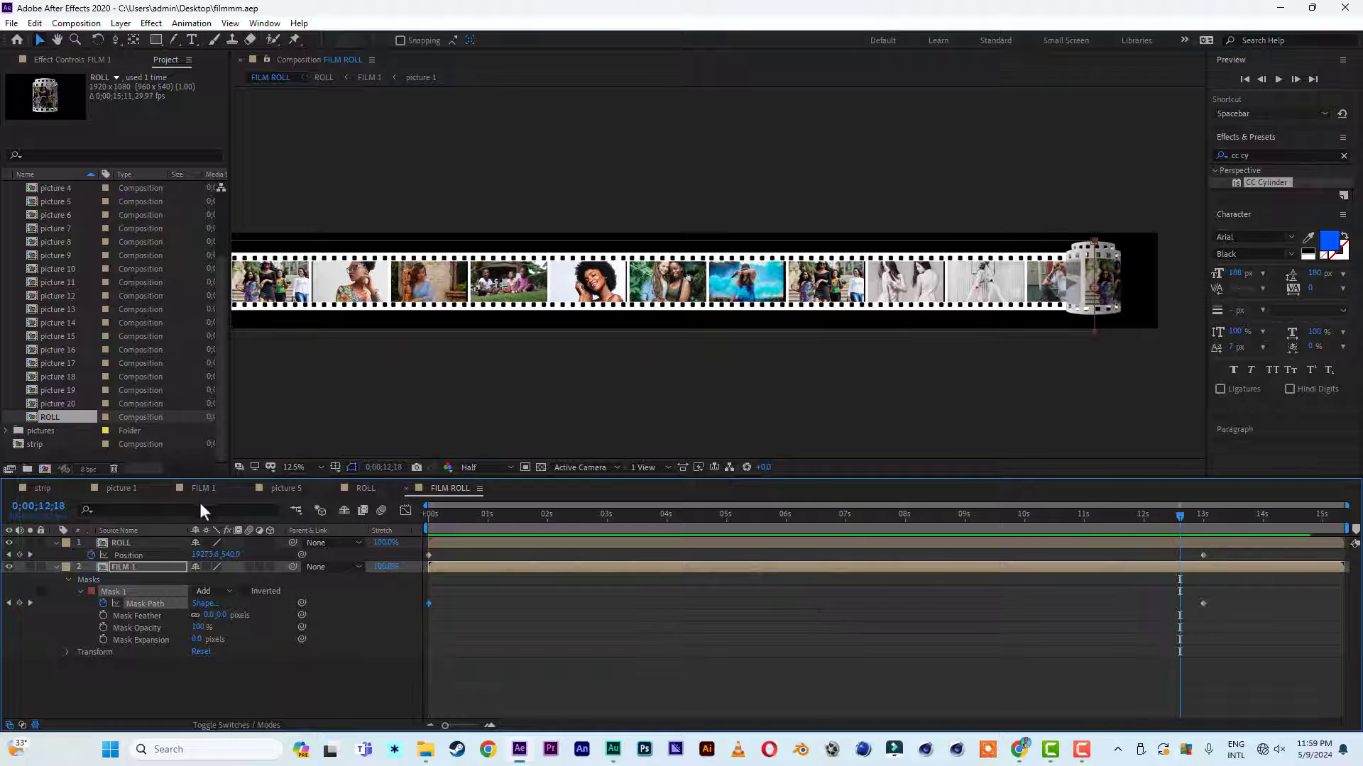
Create a new composition named MAIN using the HDTV 1080 29.97 preset
left_click(45, 469)
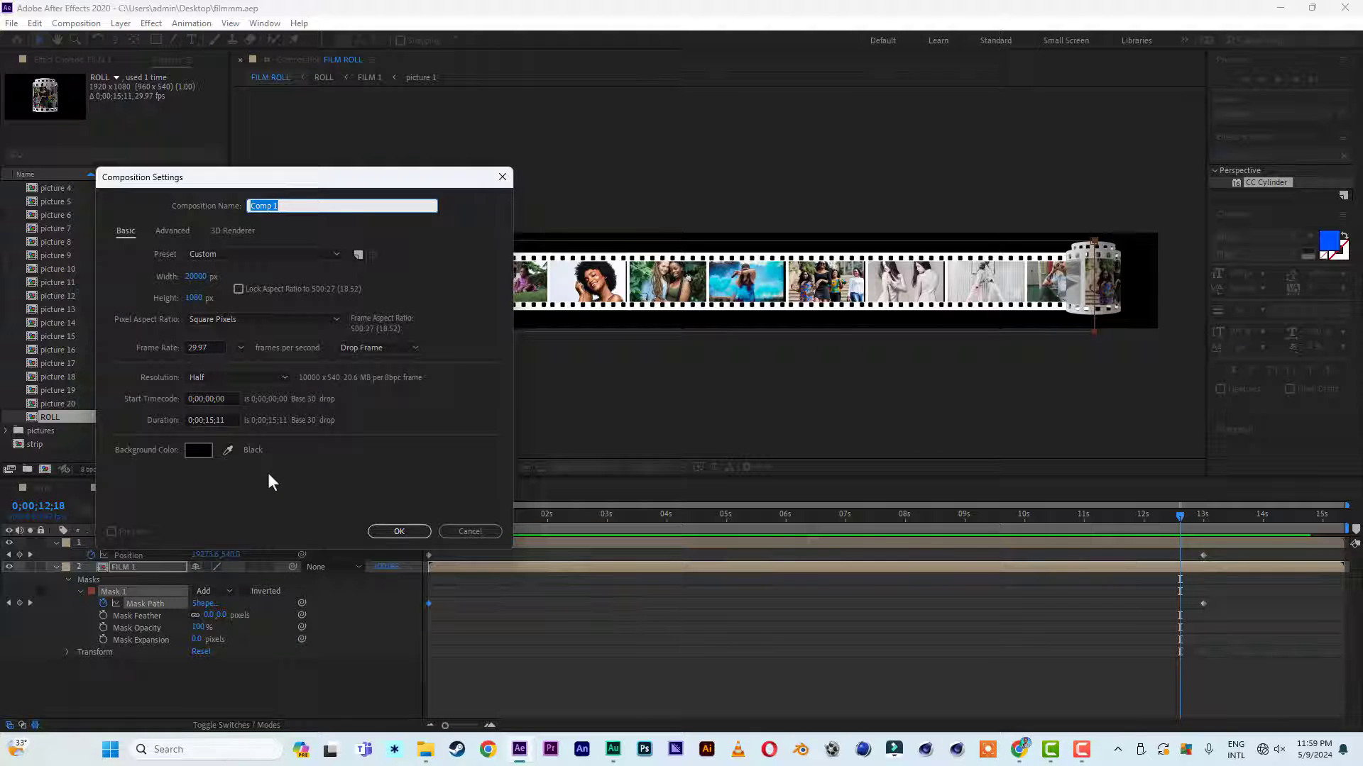
type("MAIN")
left_click(230, 249)
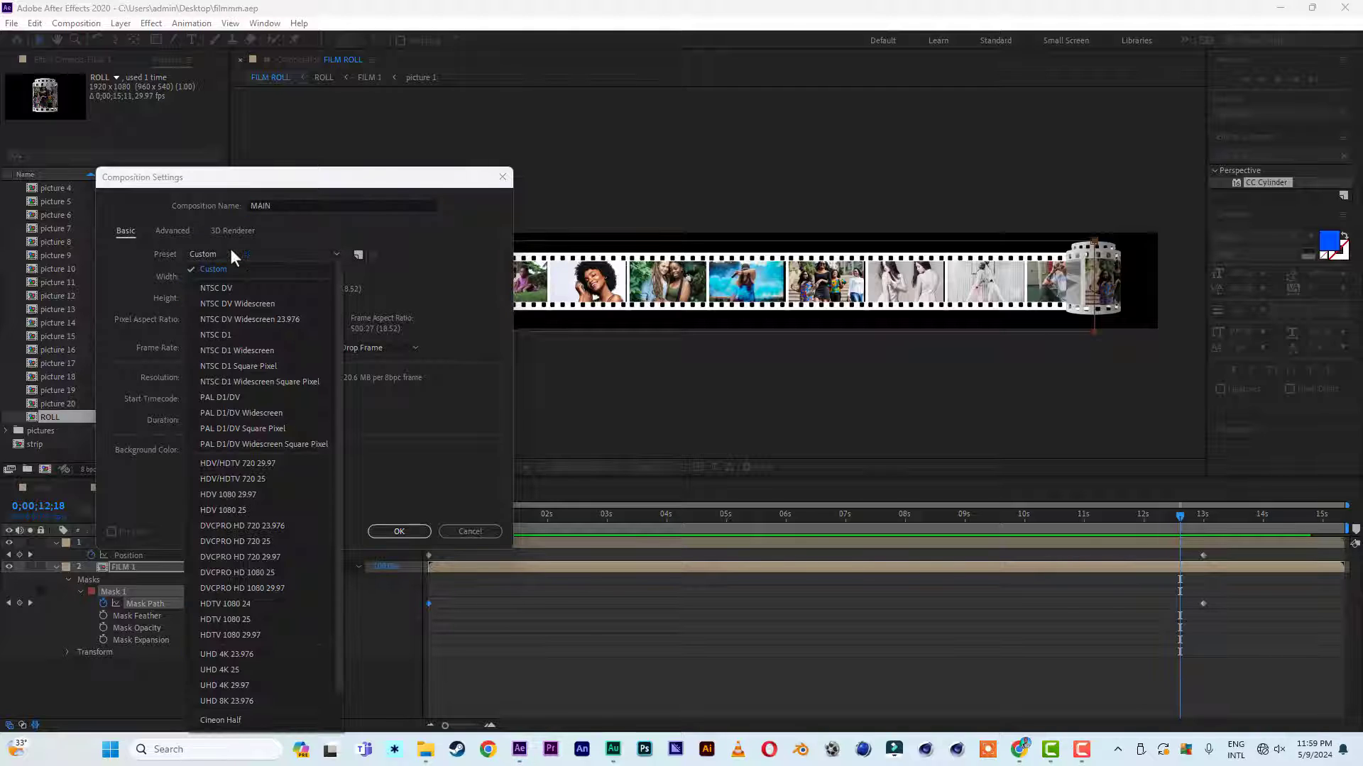
left_click(271, 635)
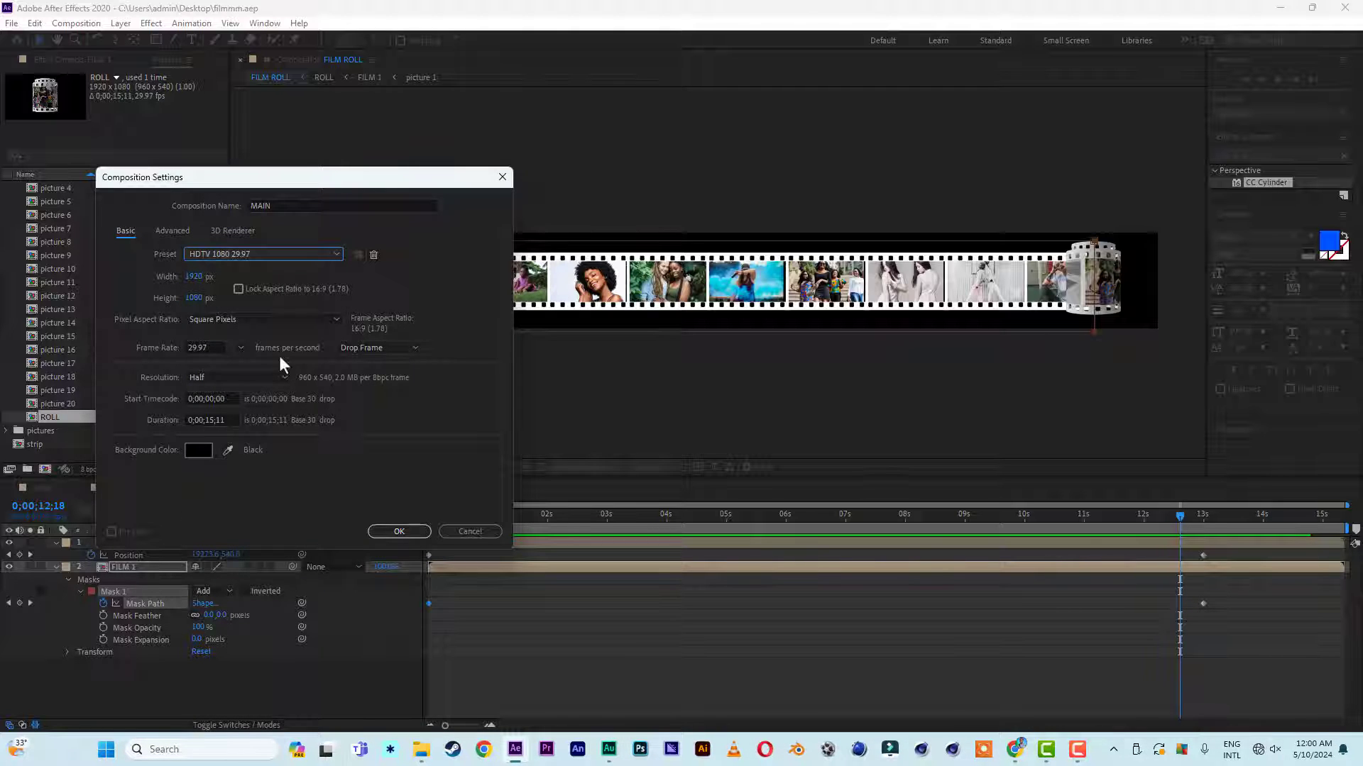
left_click(411, 533)
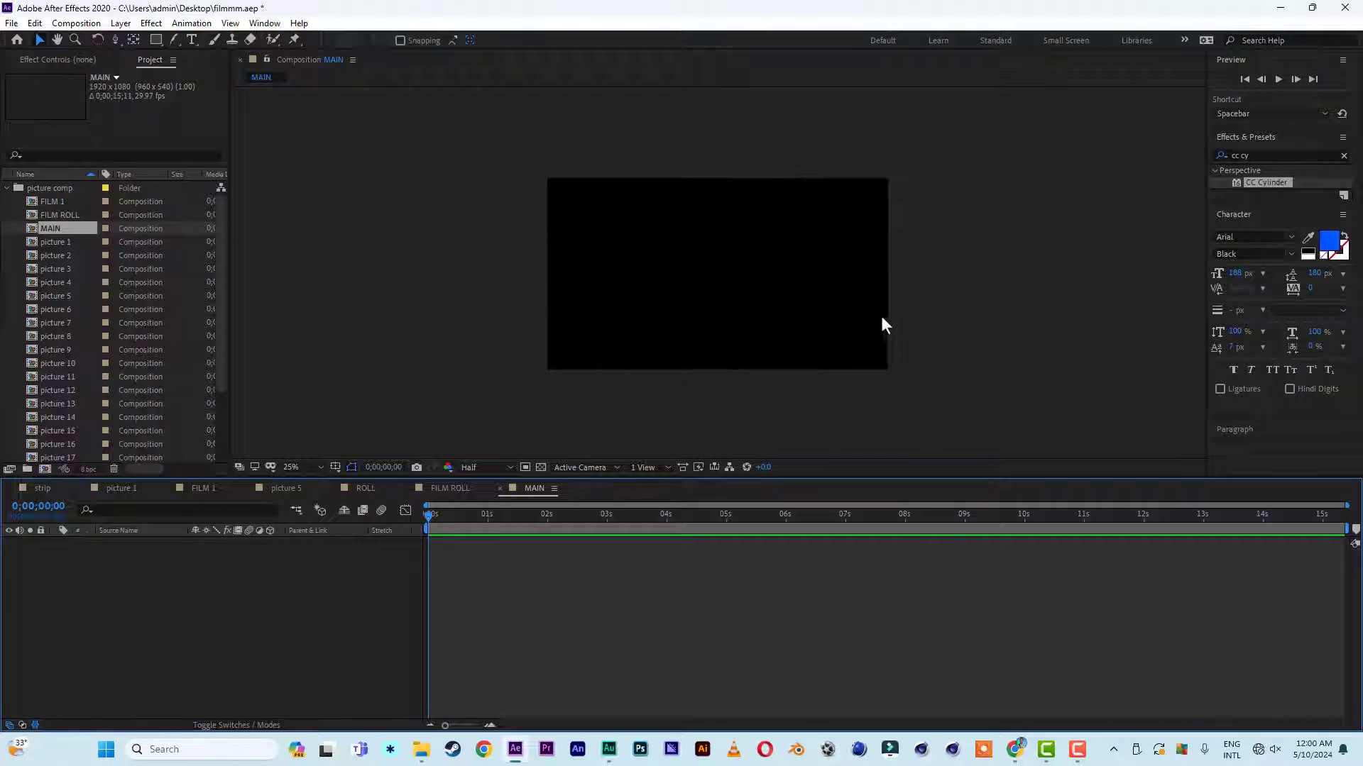
Add the FILM ROLL composition to MAIN as a layer and turn it into a 3D layer
left_click(331, 313)
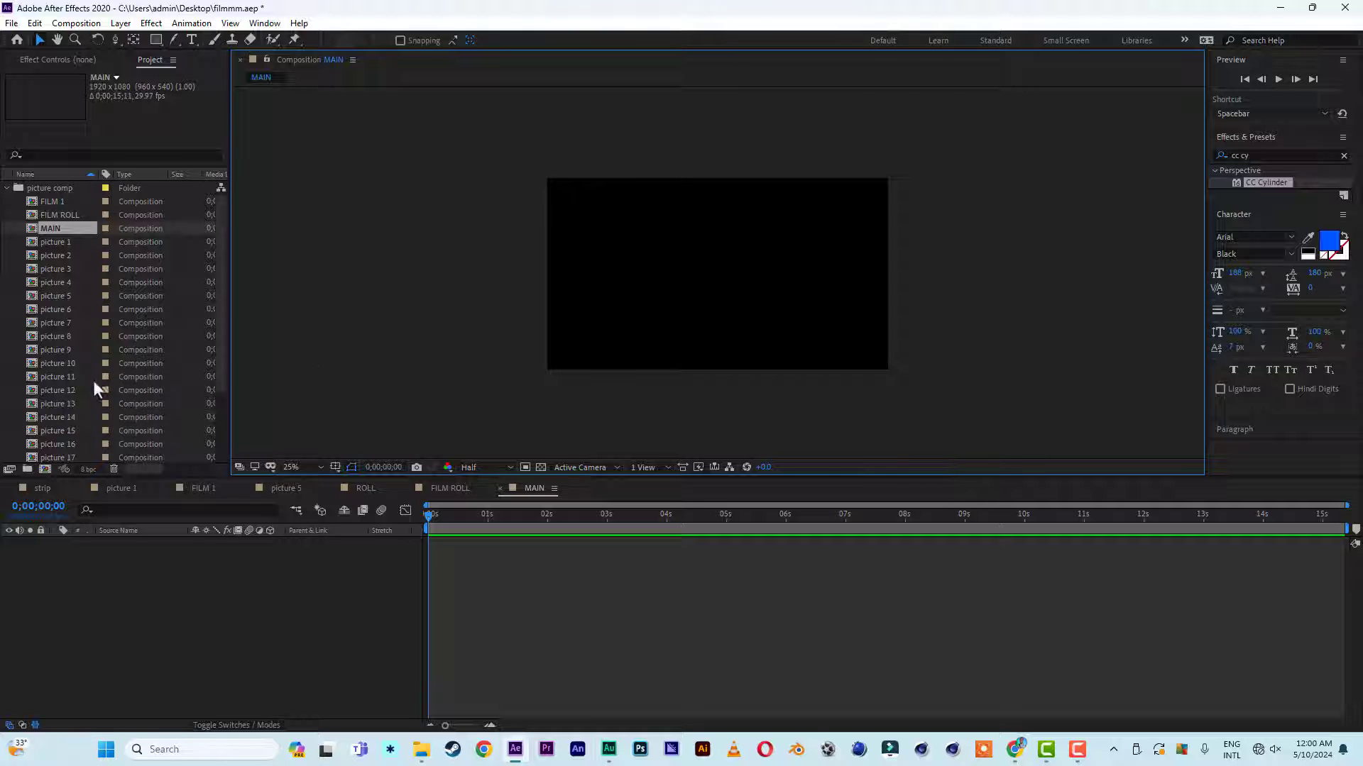
left_click_drag(59, 216, 92, 612)
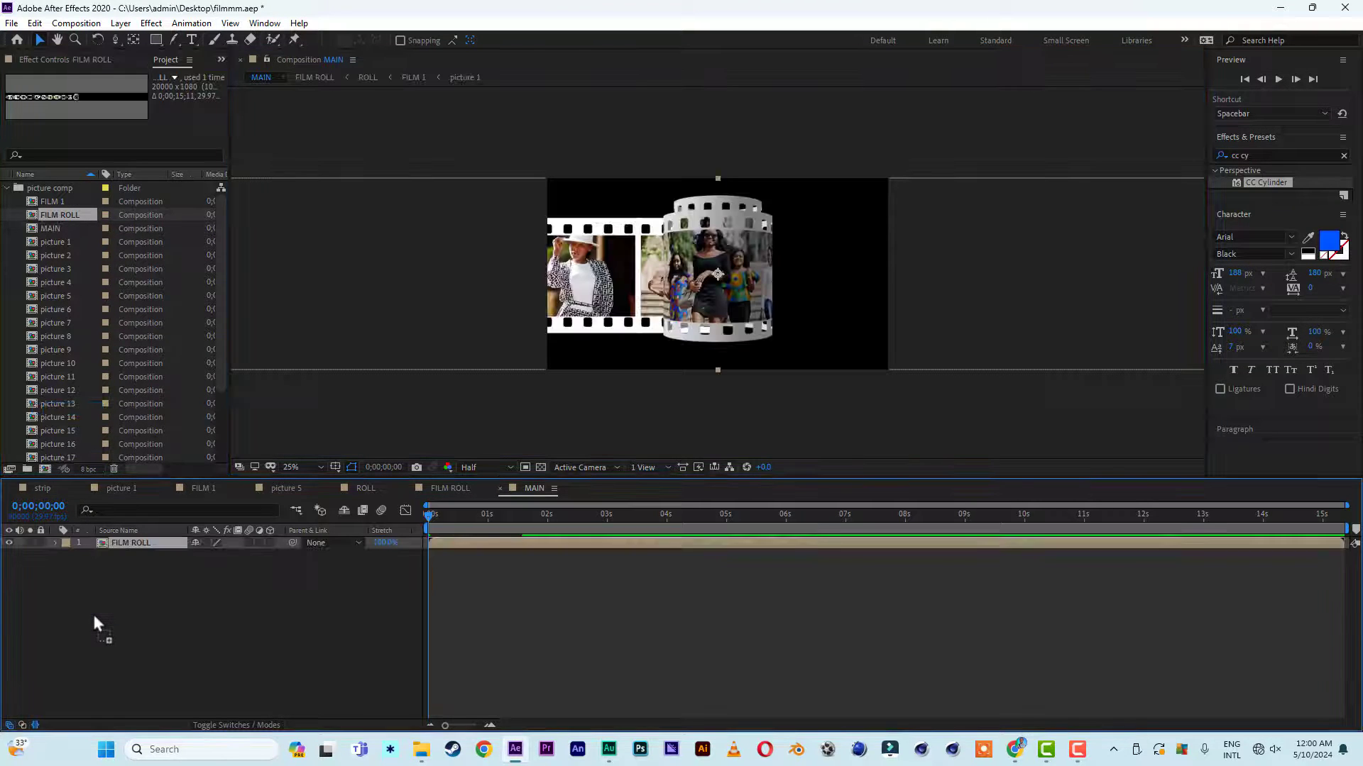
left_click(270, 543)
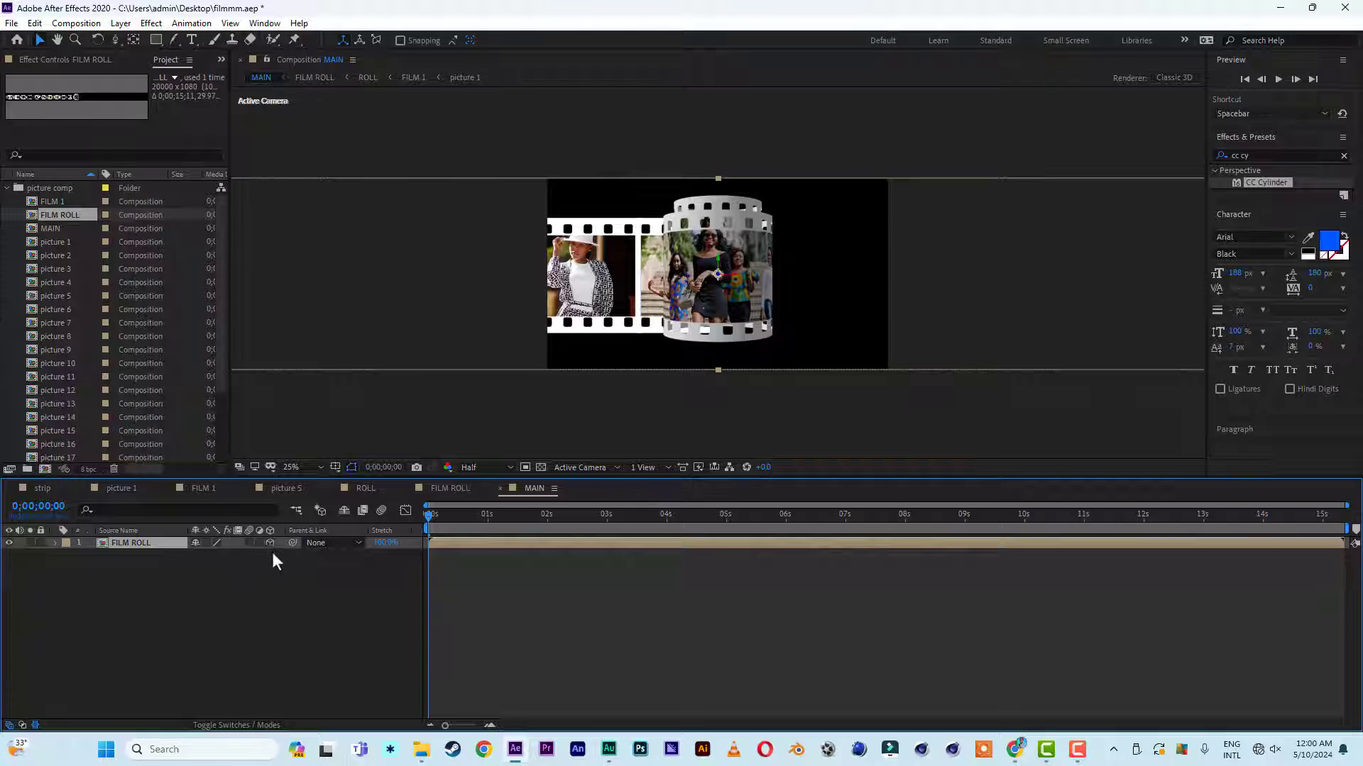
Add a two-node camera with the 35mm preset to the MAIN composition
right_click(129, 593)
mouse_move(216, 438)
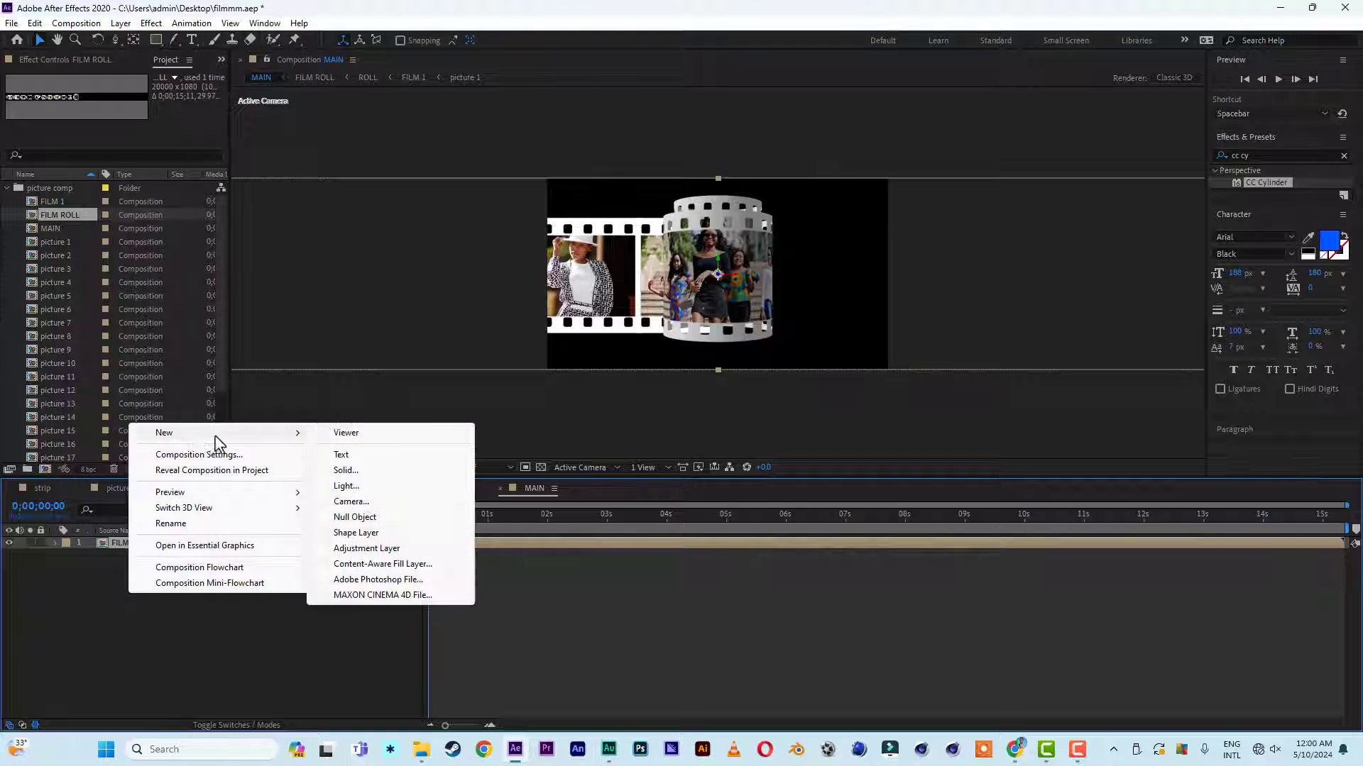
left_click(358, 501)
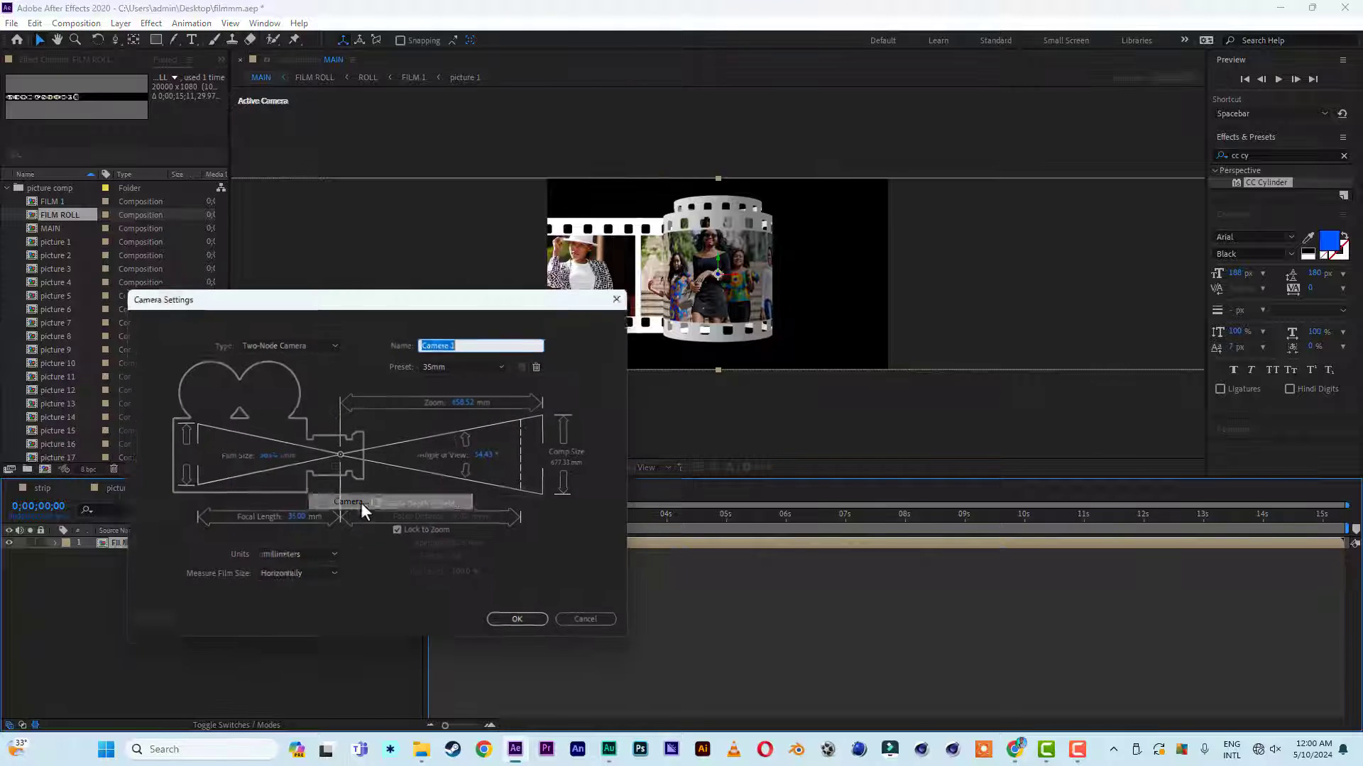
left_click(514, 624)
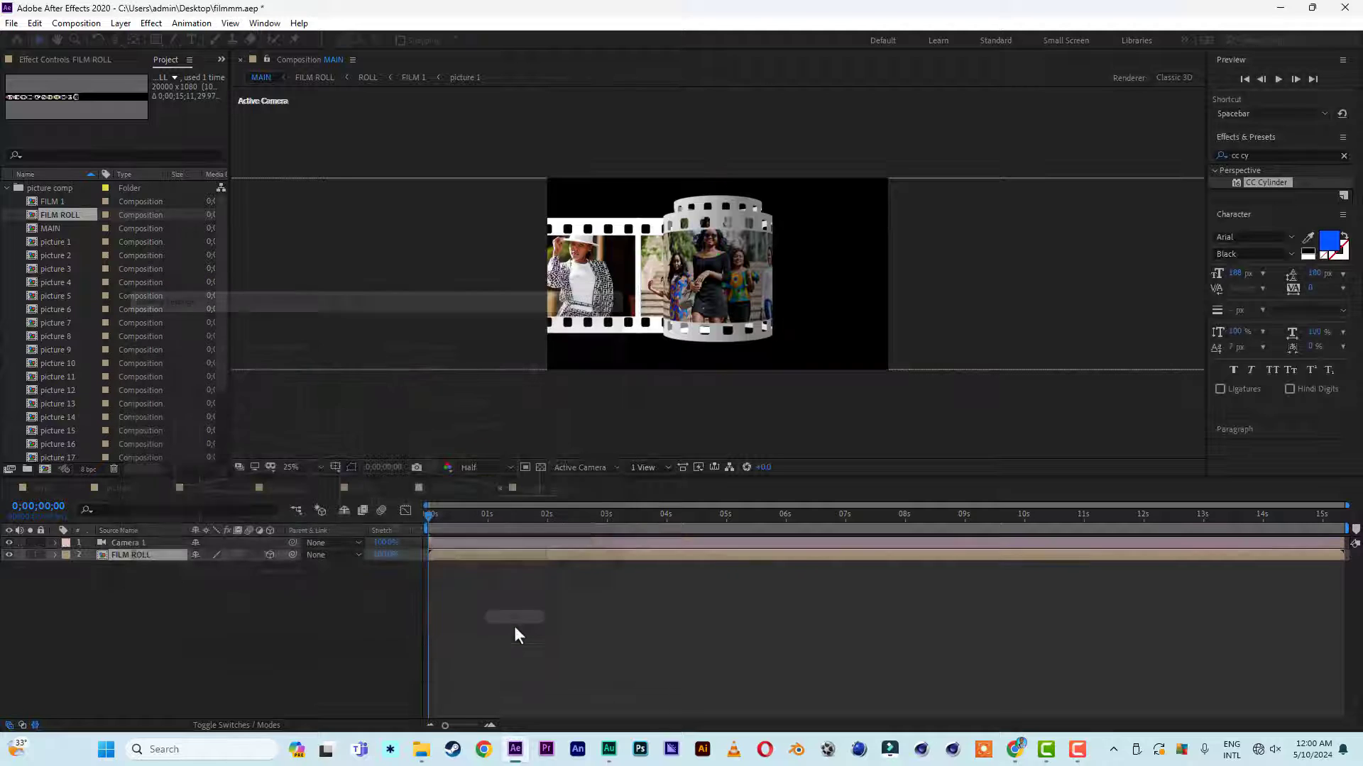
Add a null object to the MAIN composition and make it a 3D layer
right_click(150, 613)
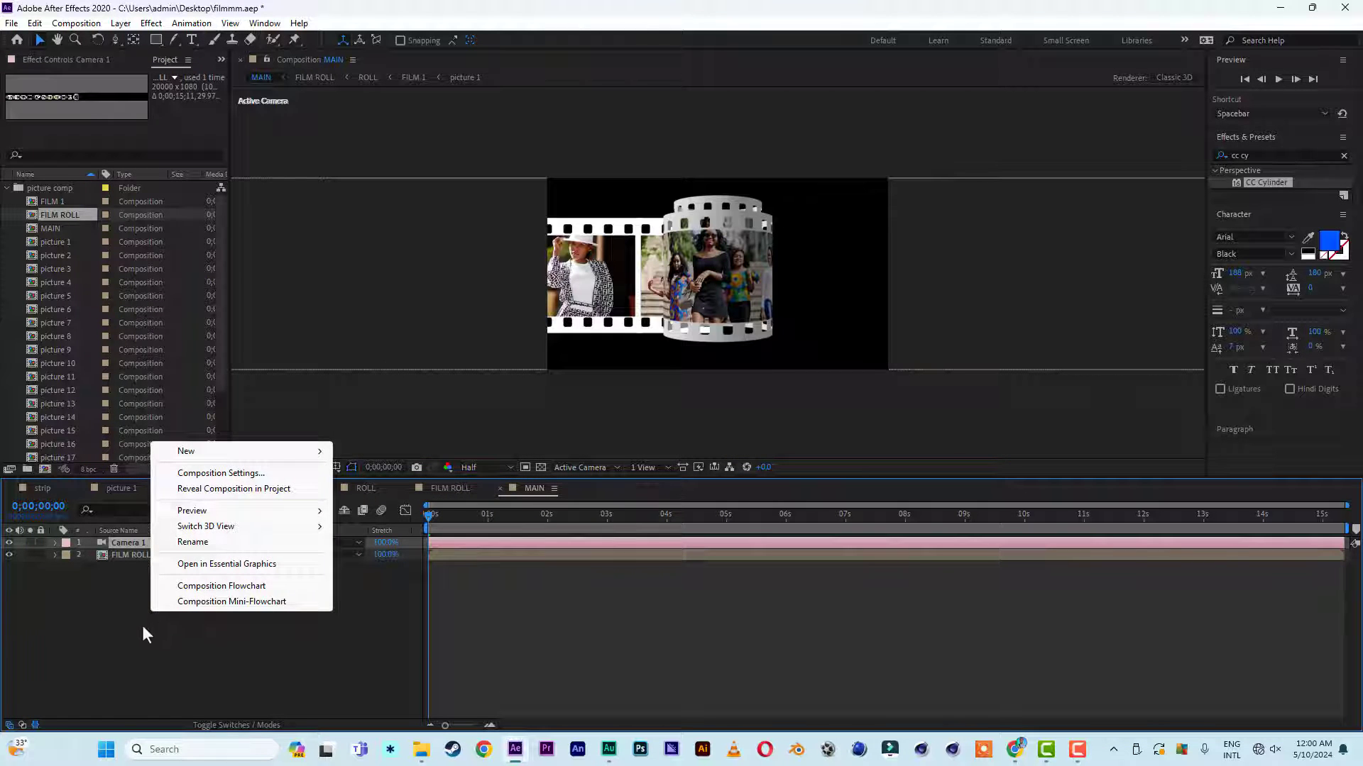
right_click(142, 625)
mouse_move(198, 466)
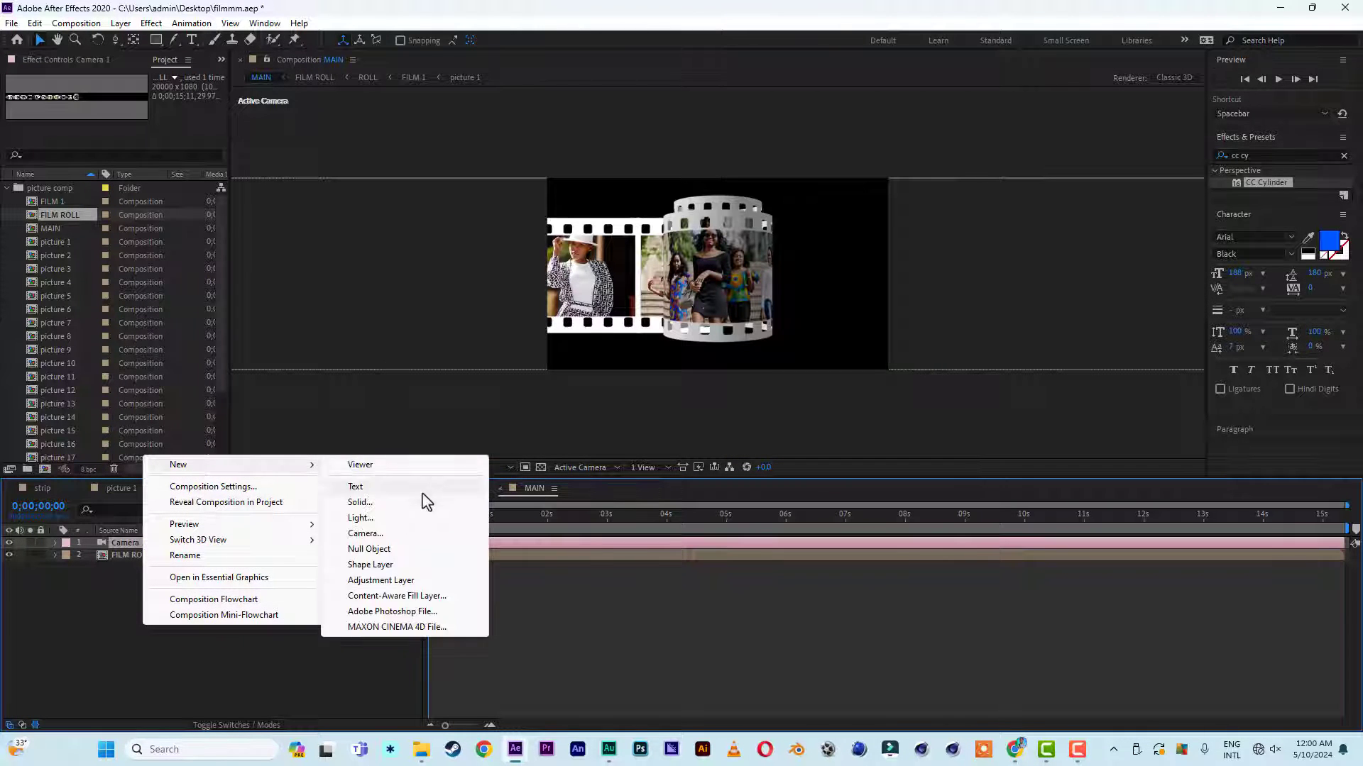
left_click(369, 550)
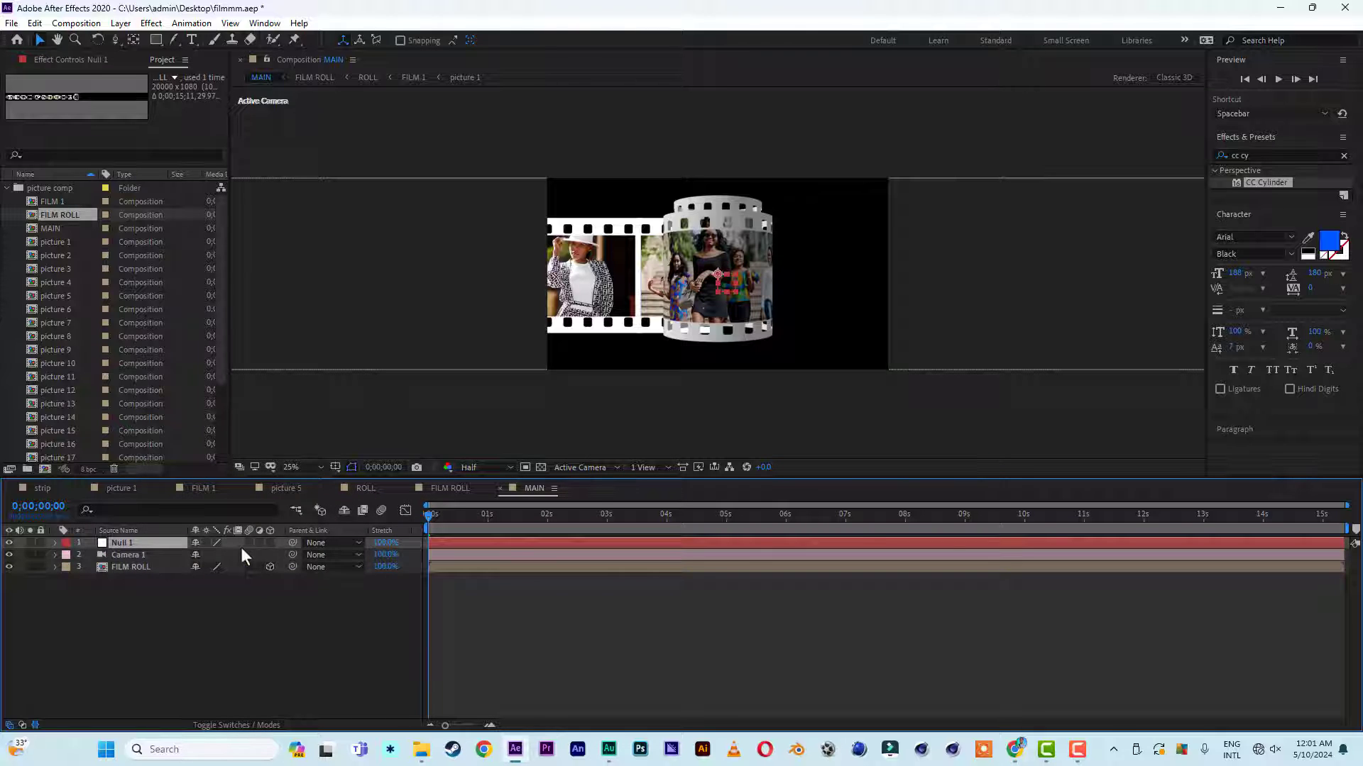
left_click(270, 543)
Rename the null object layer as control
key("Return")
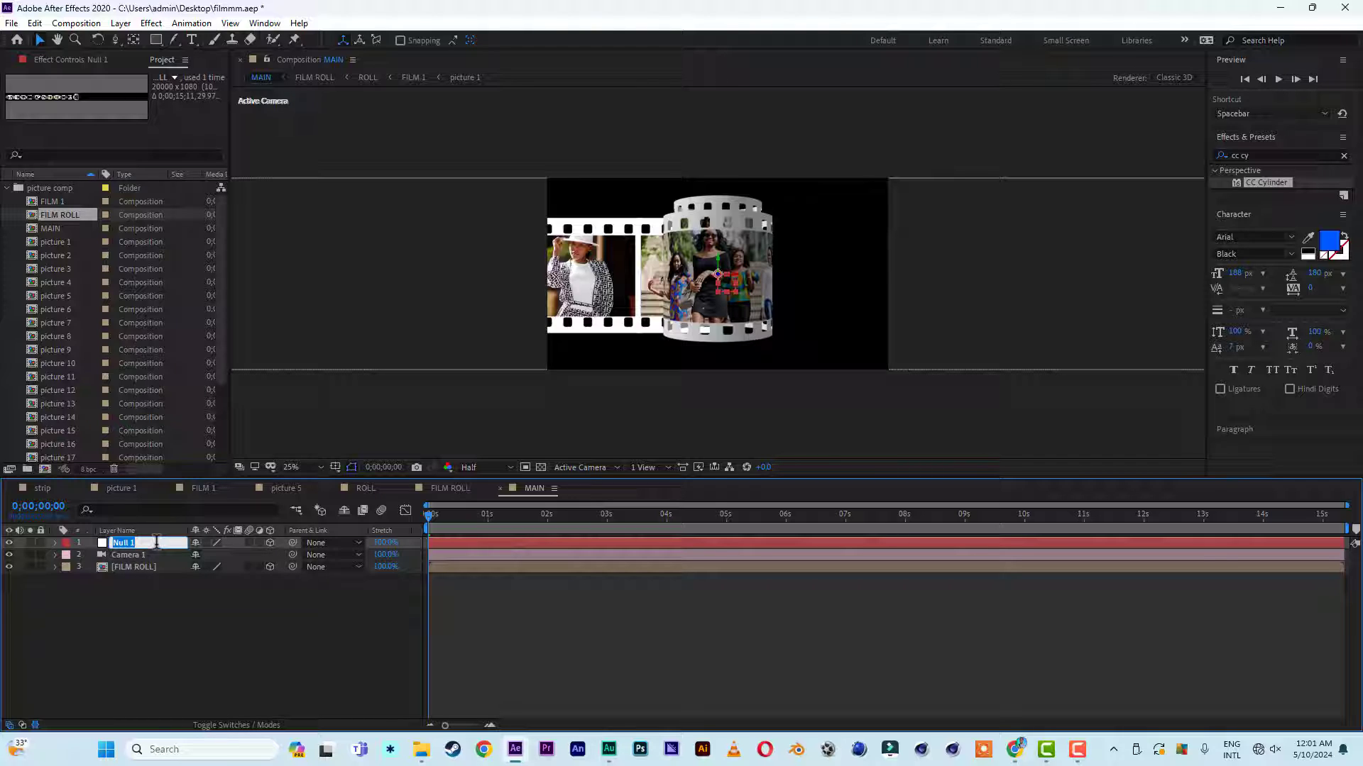
type("control")
key("Return")
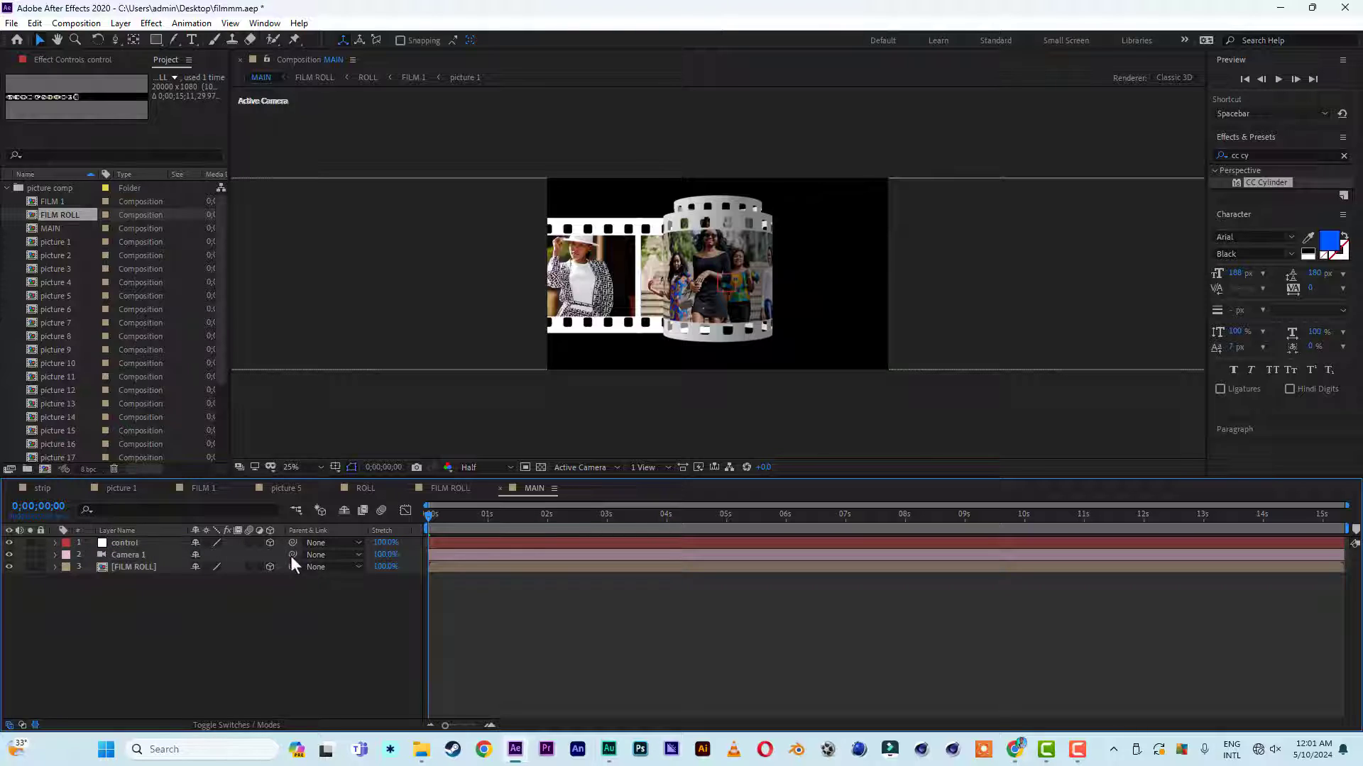
Parent the Camera 1 layer to the control null so the null drives the camera
left_click_drag(293, 555, 120, 545)
left_click(137, 543)
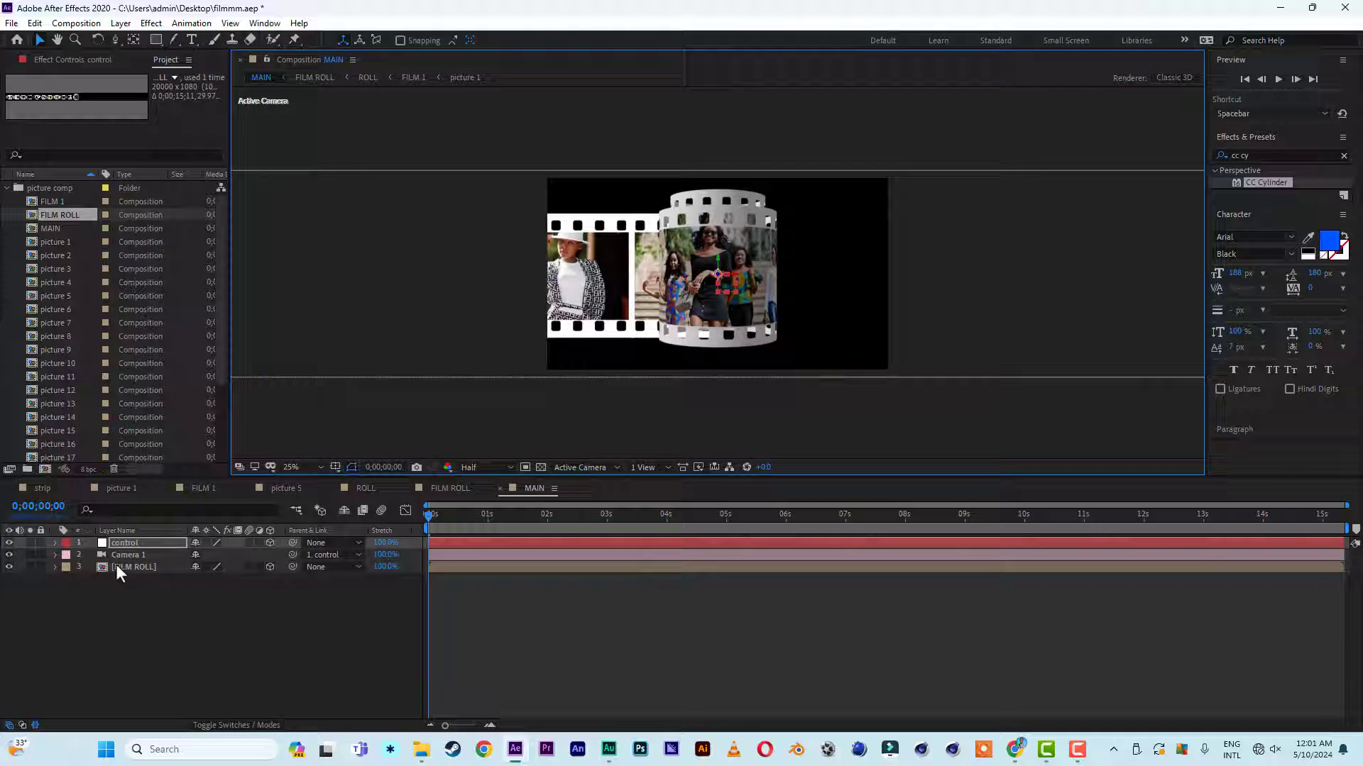
Duplicate the FILM ROLL layer in MAIN and push the copy far back along its Z axis
left_click(131, 568)
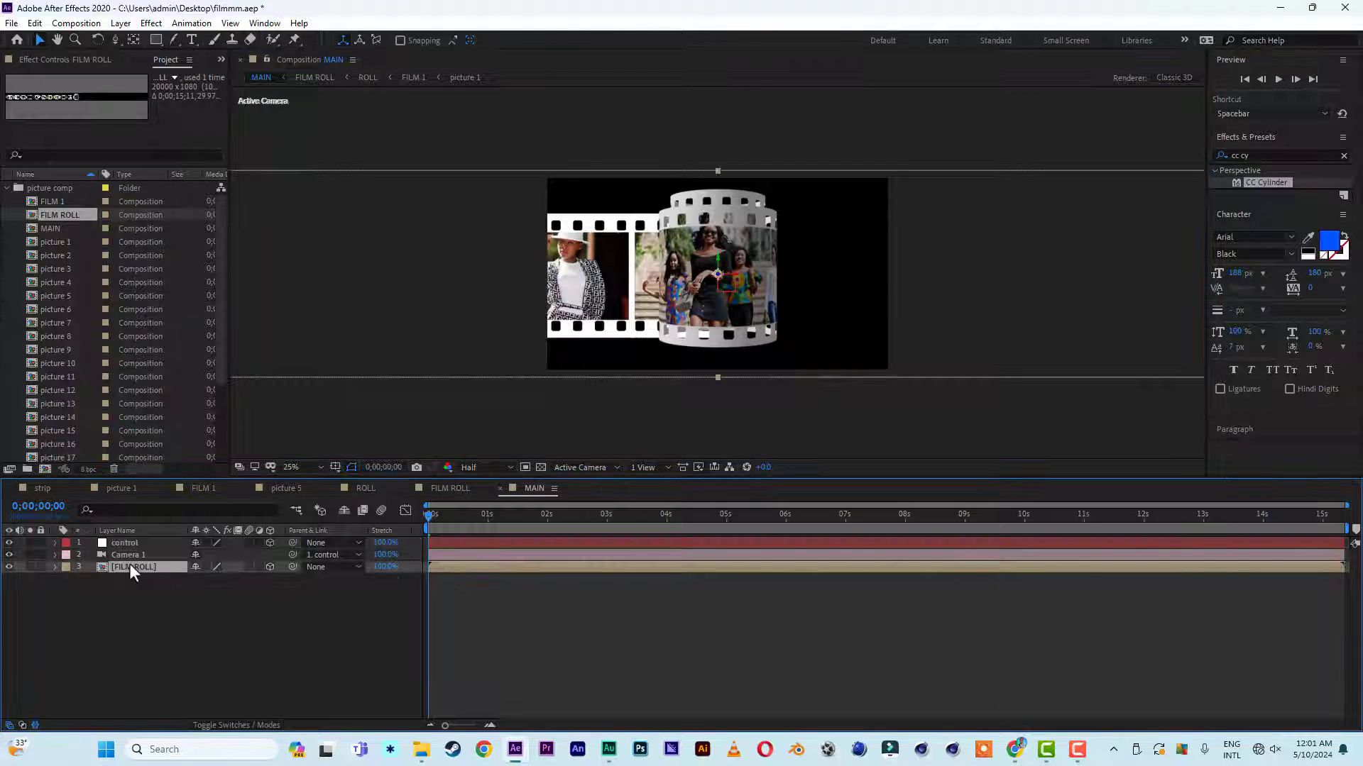
key("ctrl+d")
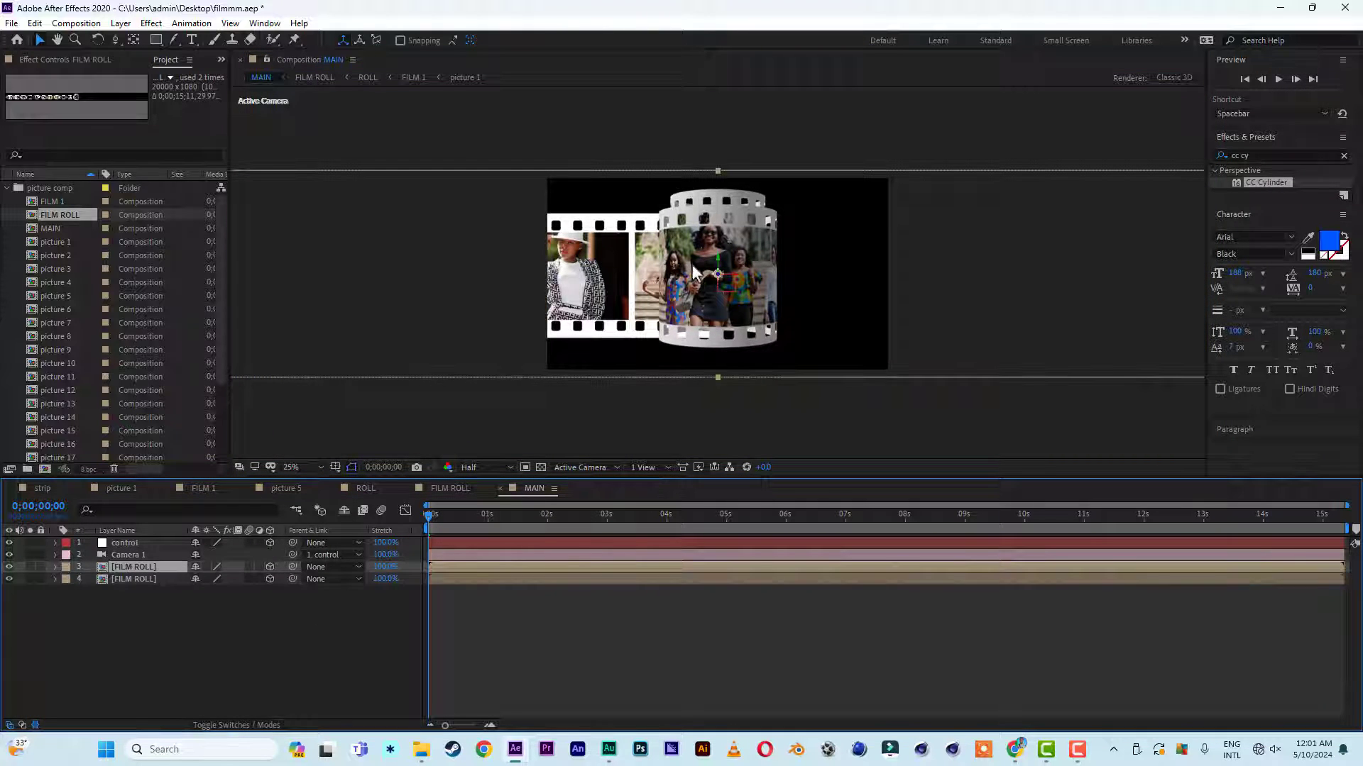
left_click_drag(718, 274, 241, 496)
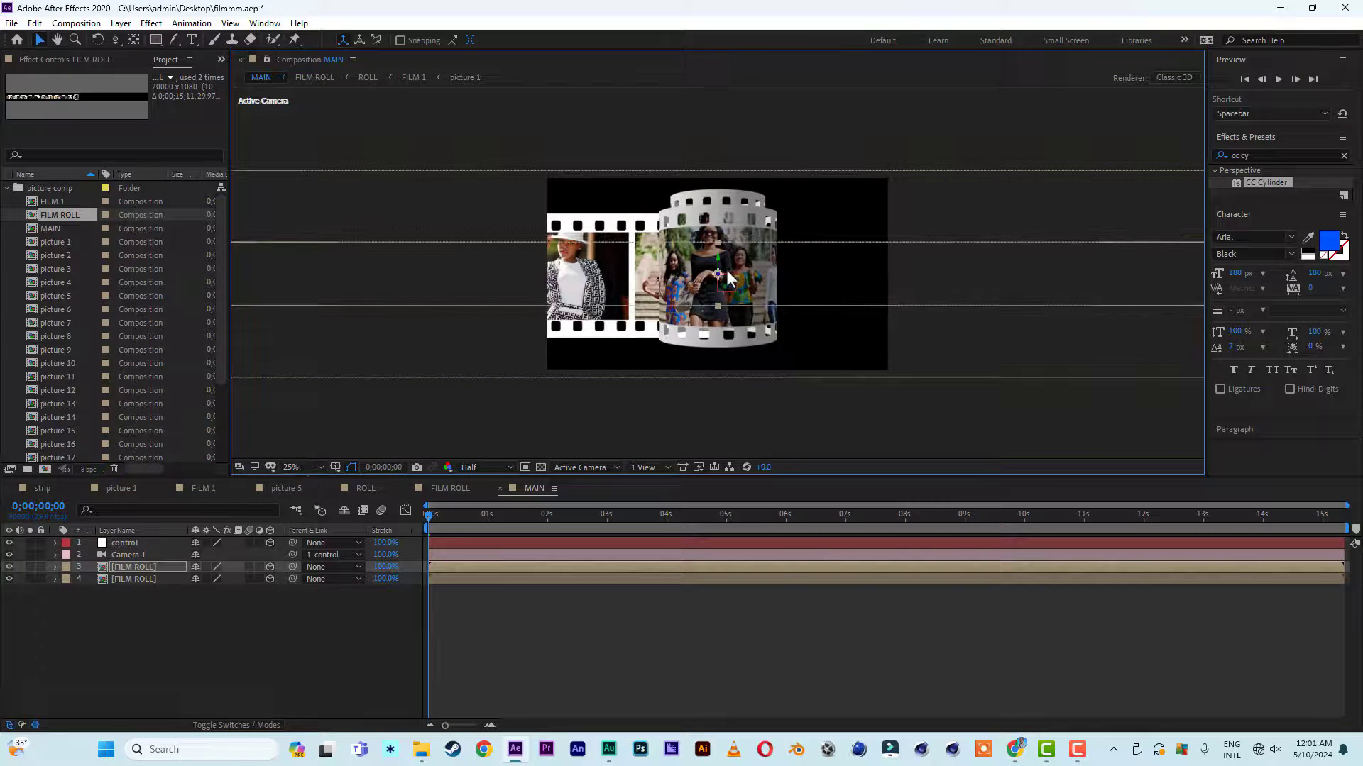
left_click_drag(718, 274, 426, 445)
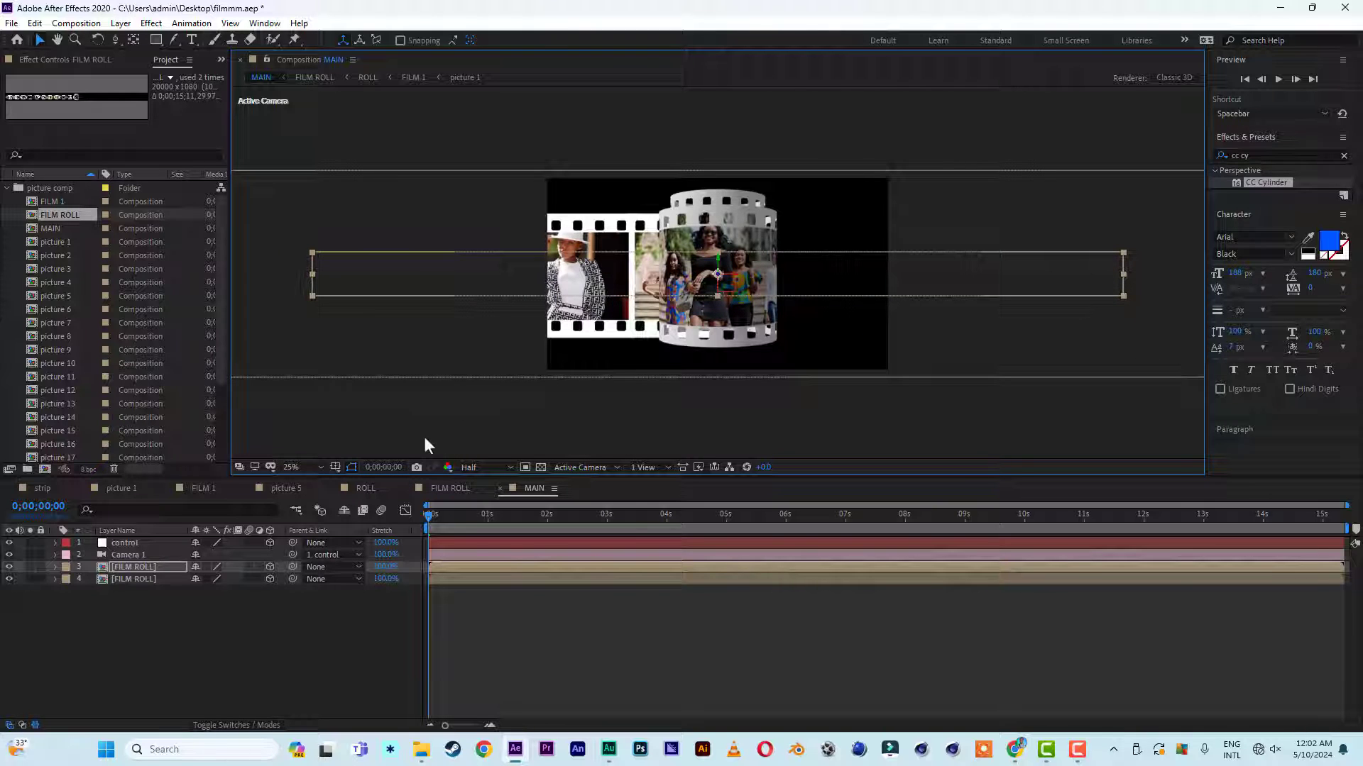
Move the control null forward along Z to about 3800, carrying the camera past the front film roll
left_click(135, 555)
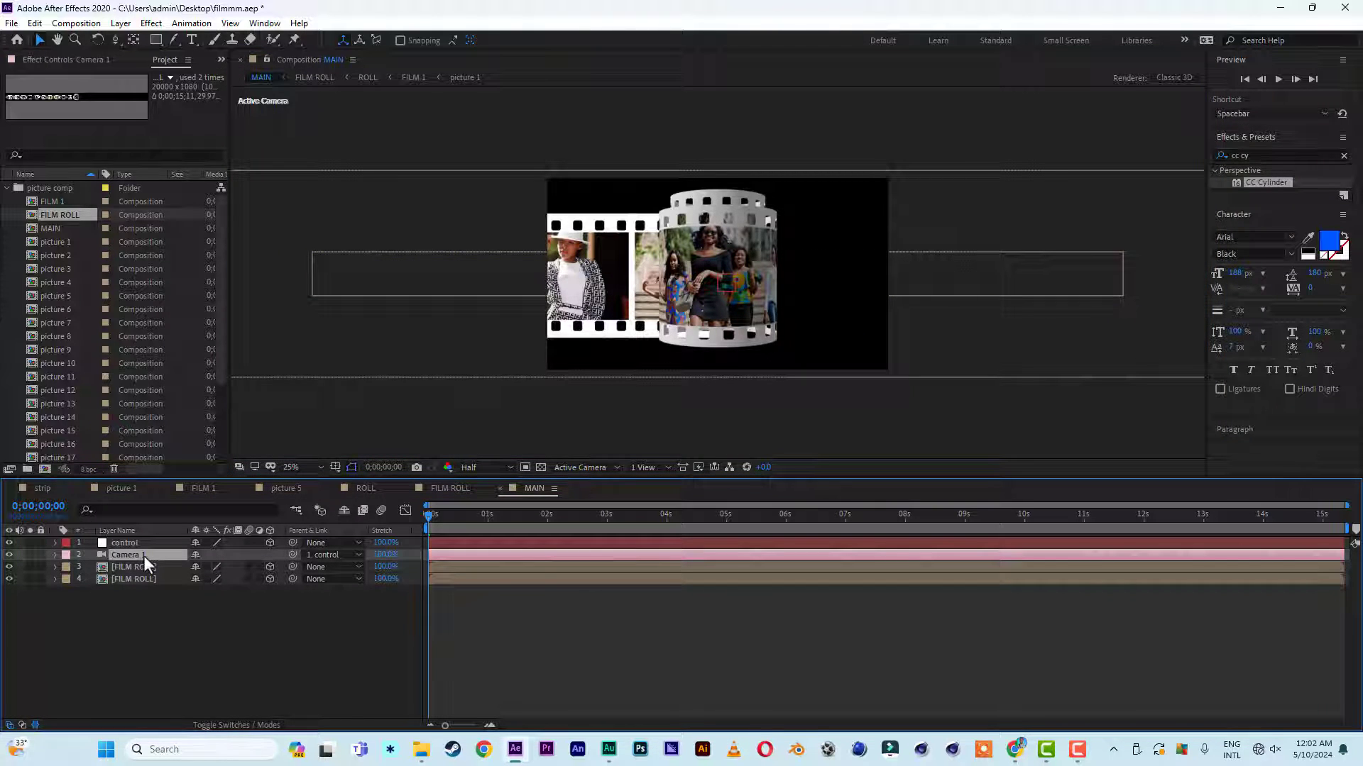
left_click(139, 543)
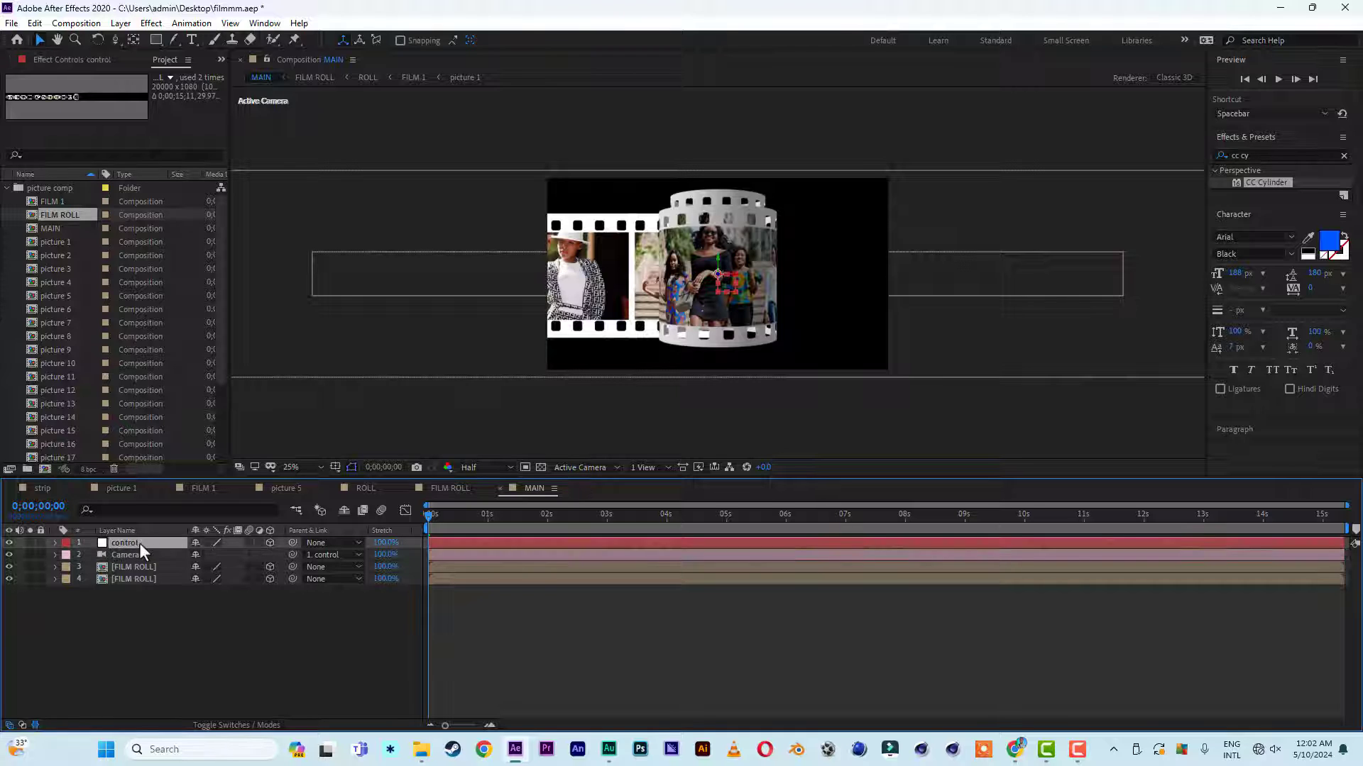
left_click_drag(721, 278, 243, 453)
Set the layer 4 FILM ROLL's Z Rotation to 23° and move it farther back and toward the upper left of the frame
left_click(149, 579)
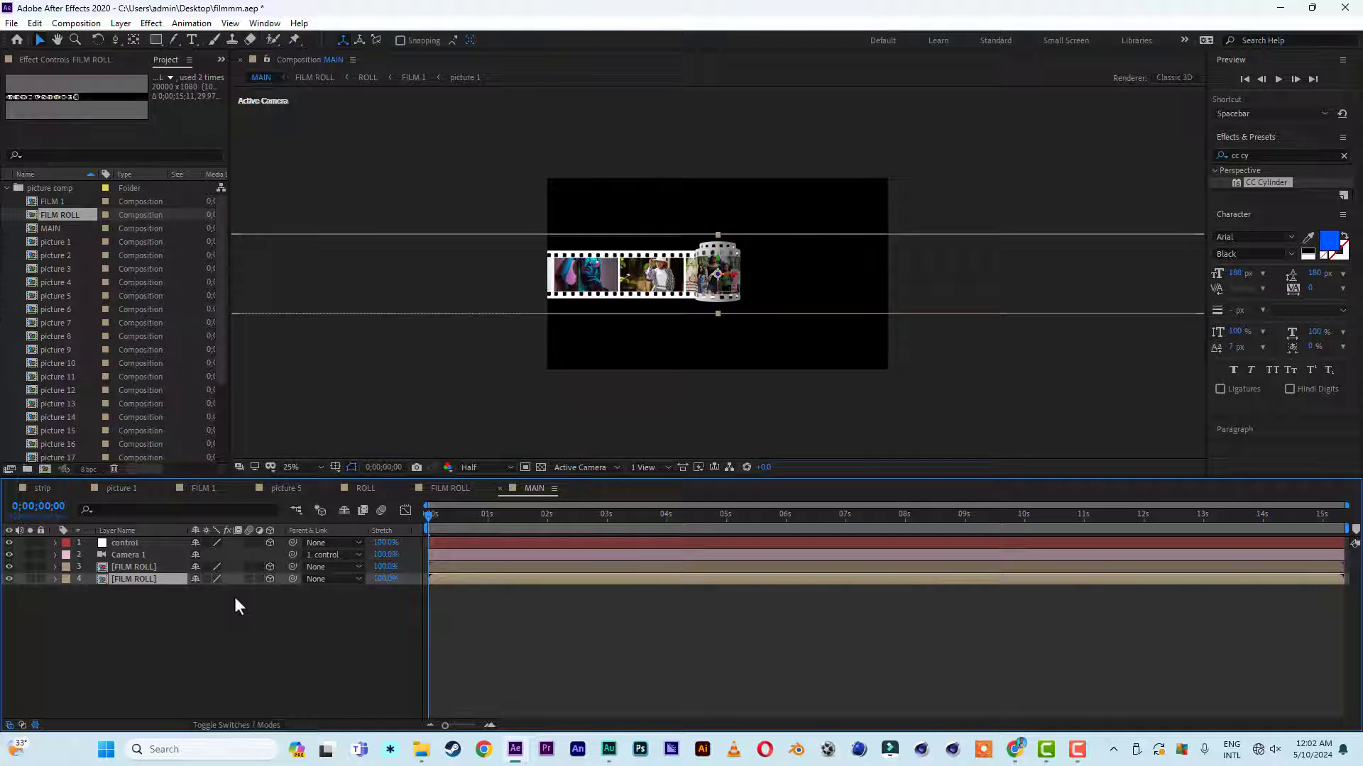
key("r")
left_click_drag(213, 627, 232, 627)
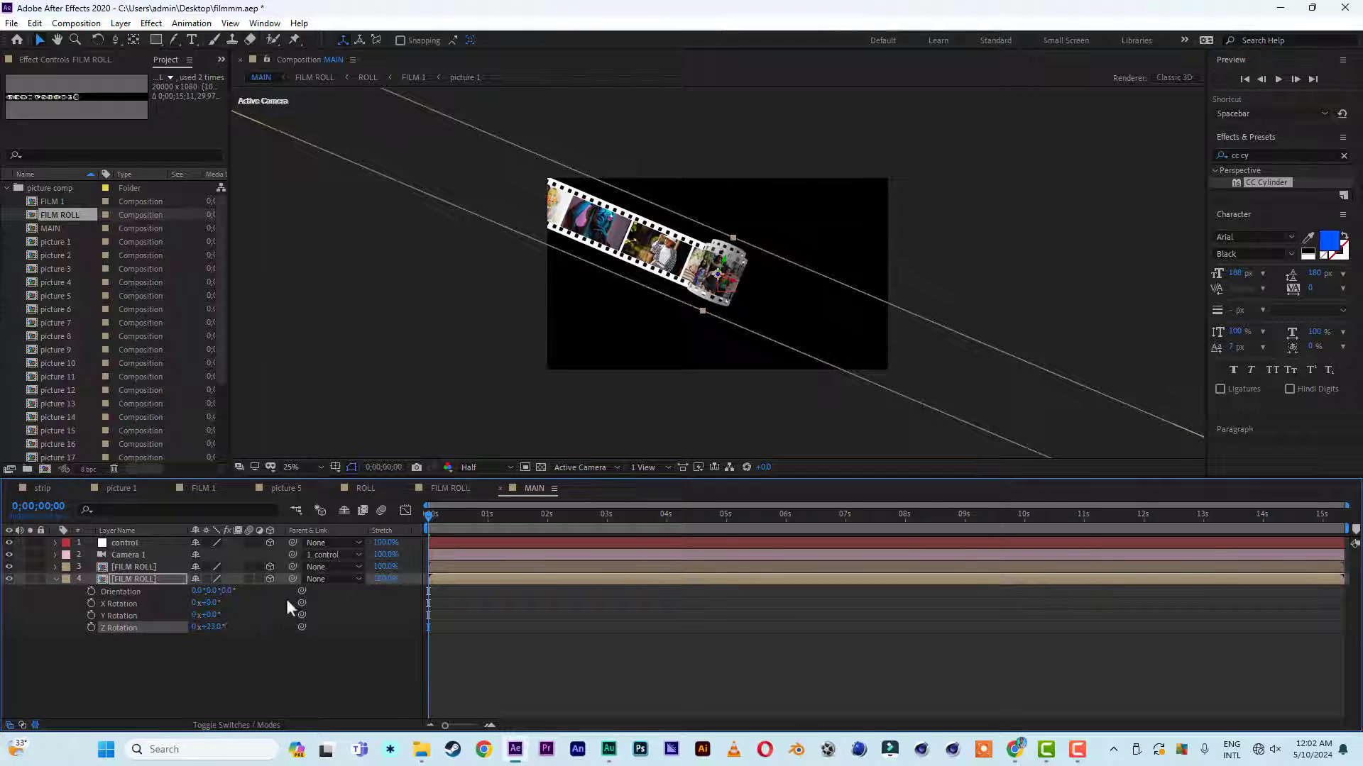
left_click_drag(718, 273, 512, 355)
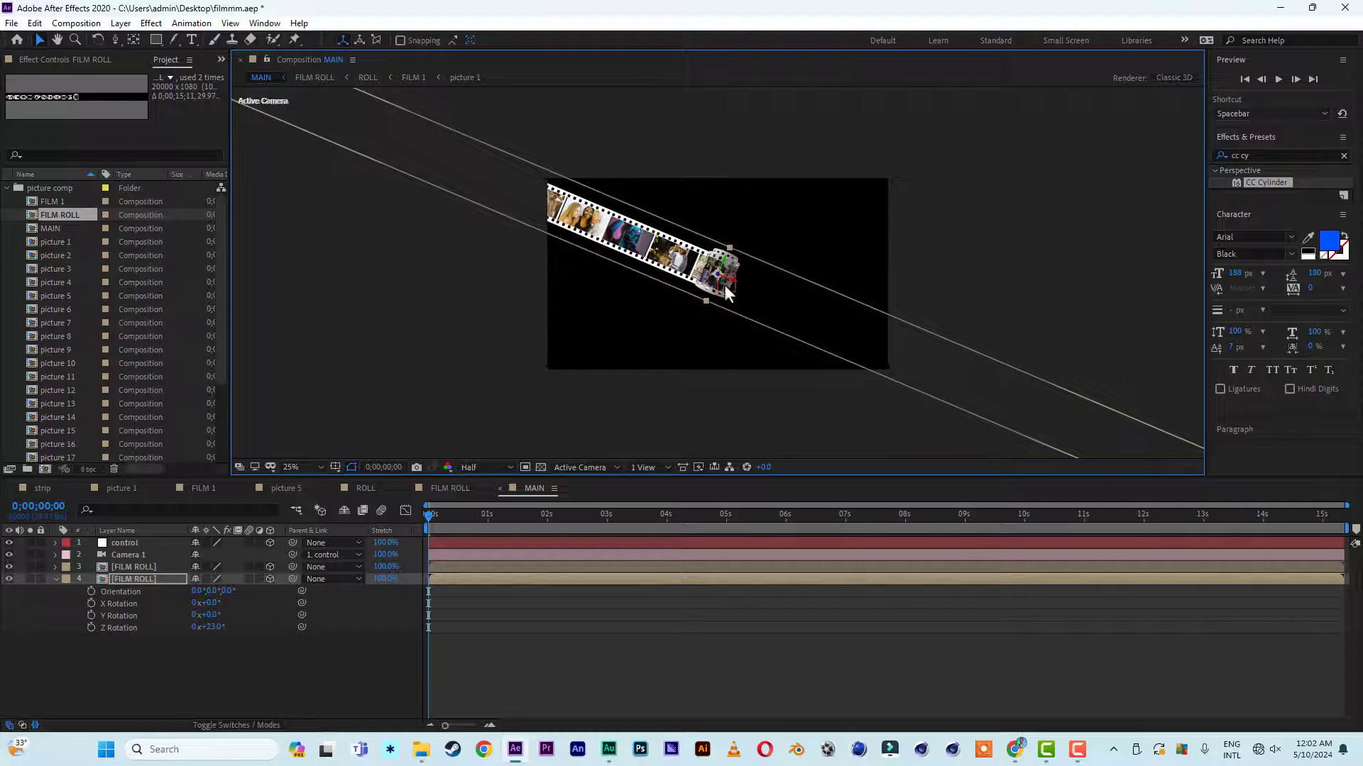
left_click_drag(745, 294, 479, 280)
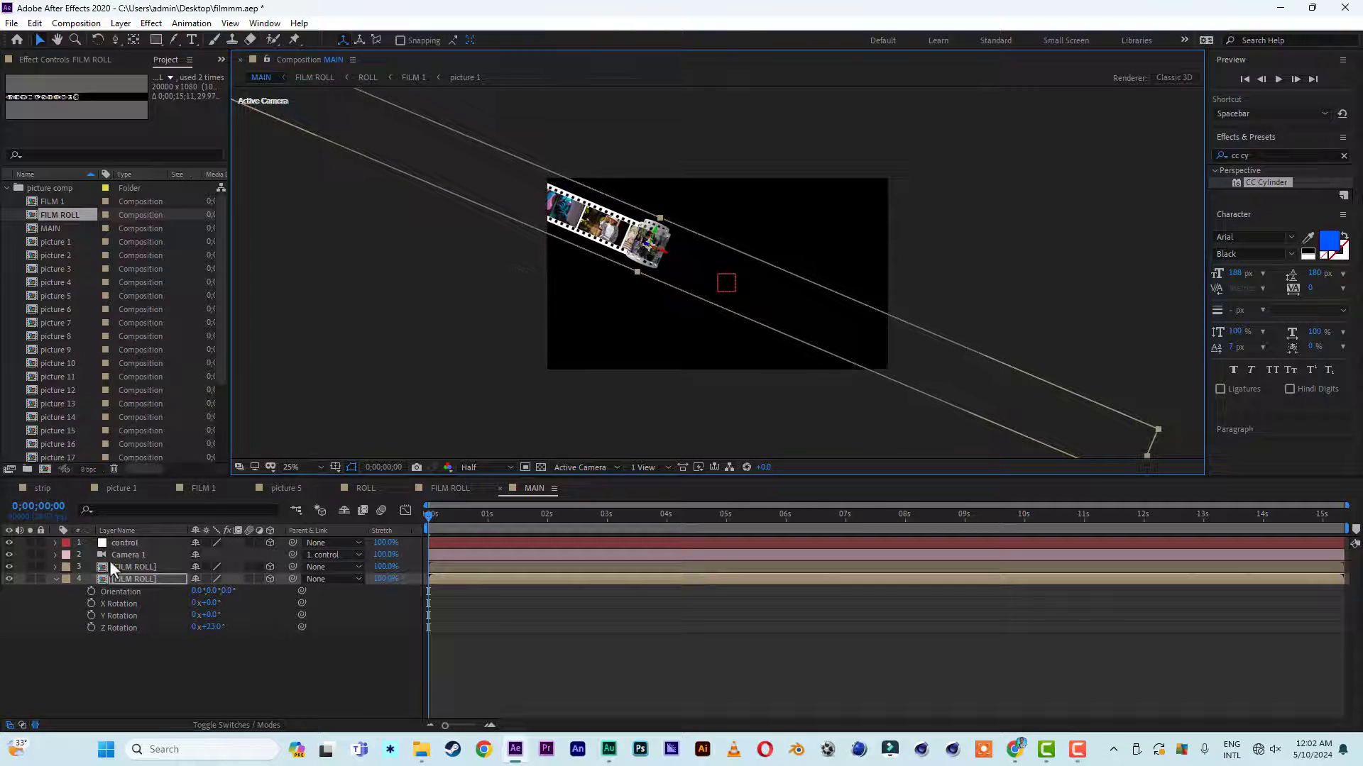
Duplicate the tilted FILM ROLL layer and set the copy's Z Rotation to 137°
left_click(132, 579)
key("ctrl+d")
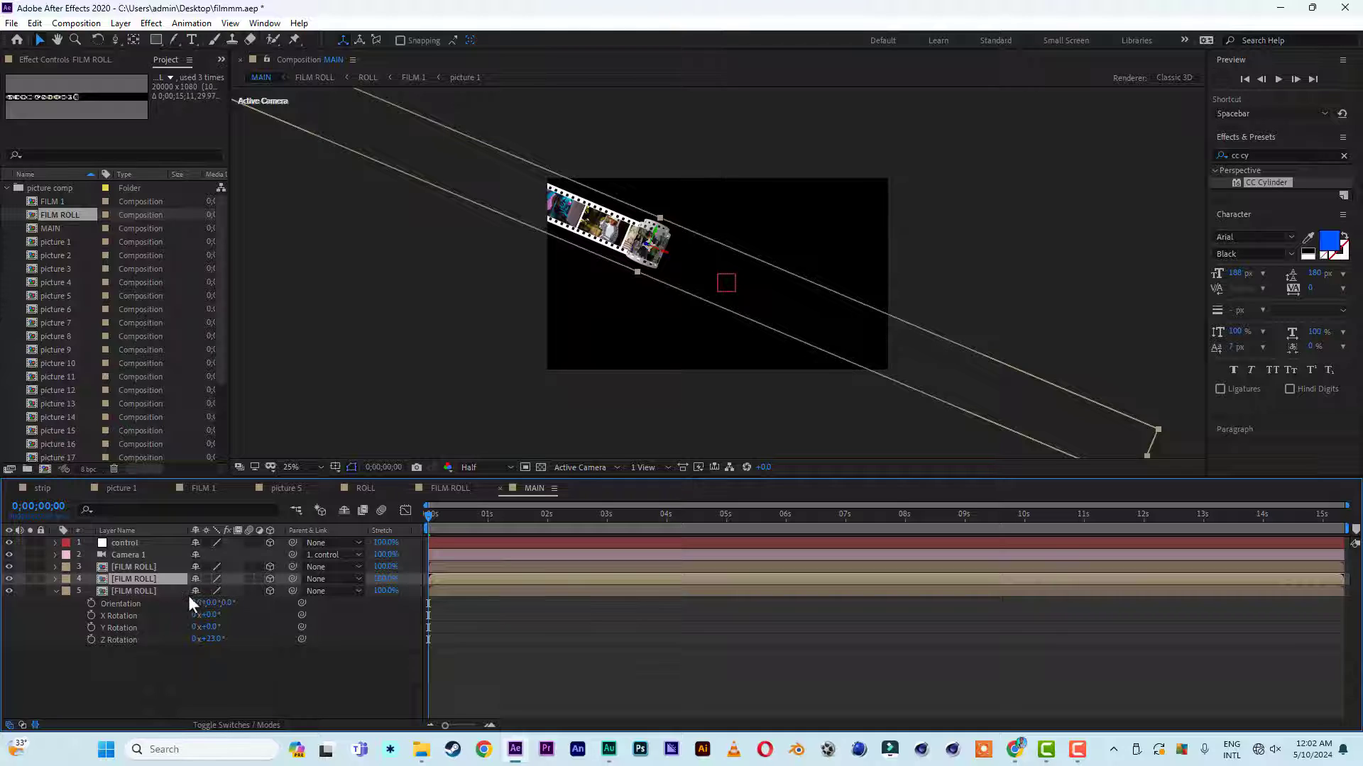
key("r")
left_click(213, 627)
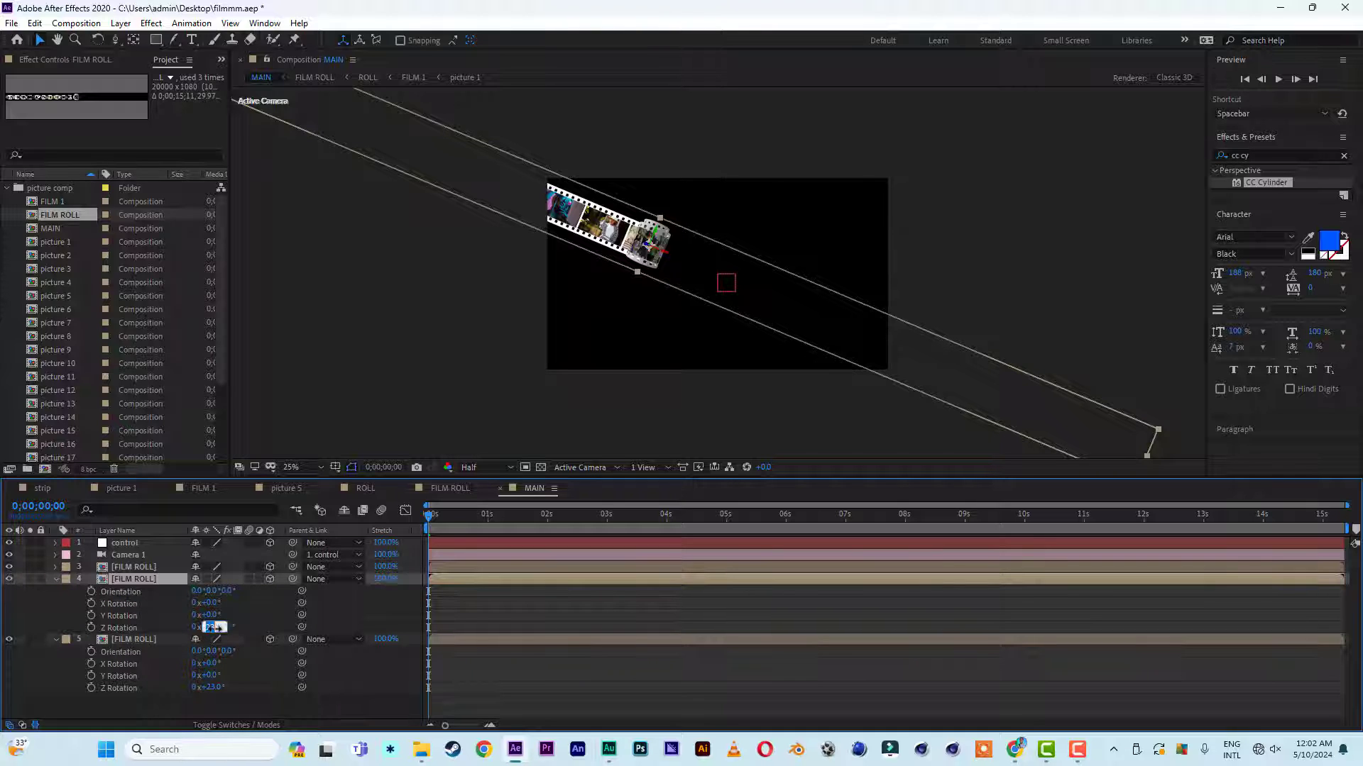
type("62")
key("Return")
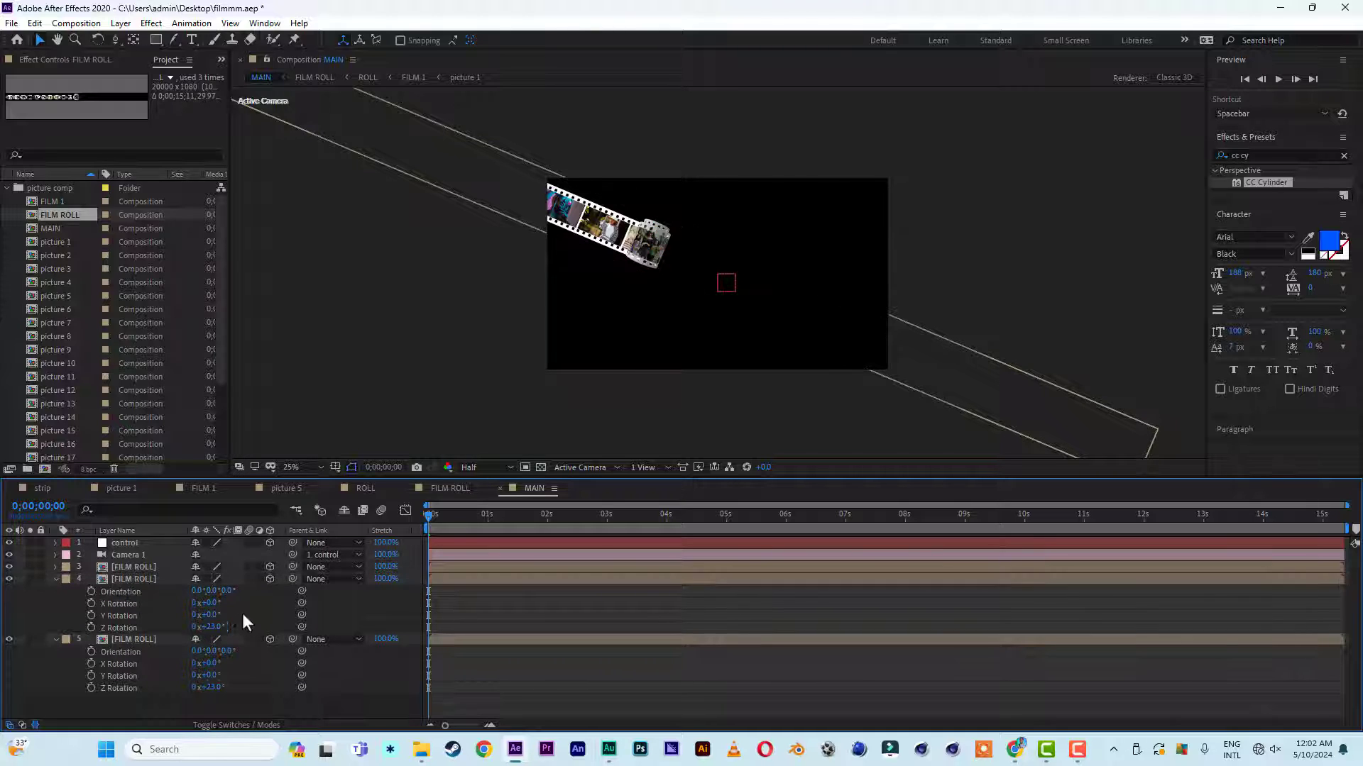
left_click_drag(254, 627, 292, 628)
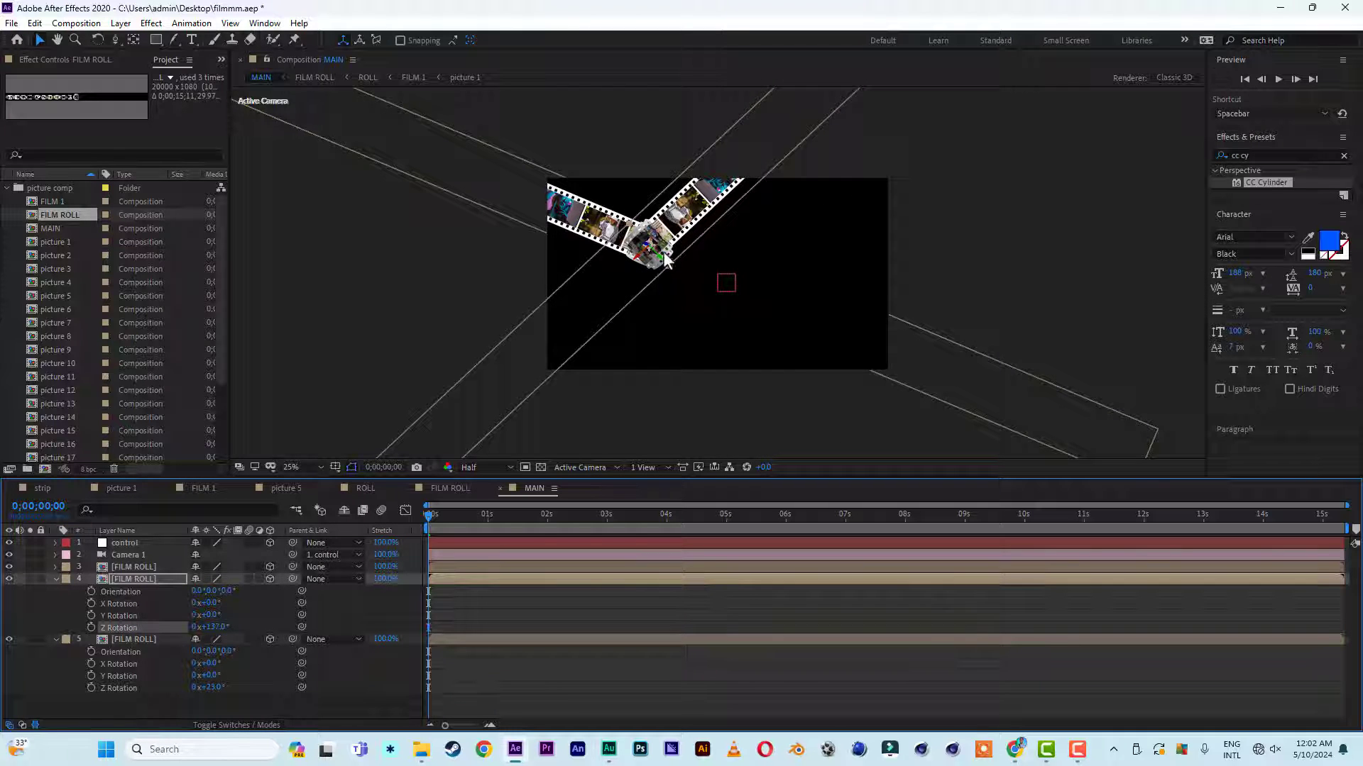
Push the new tilted roll farther back, set its Z Rotation to 157° and place its roll end at the lower left of the frame
left_click_drag(667, 268, 912, 431)
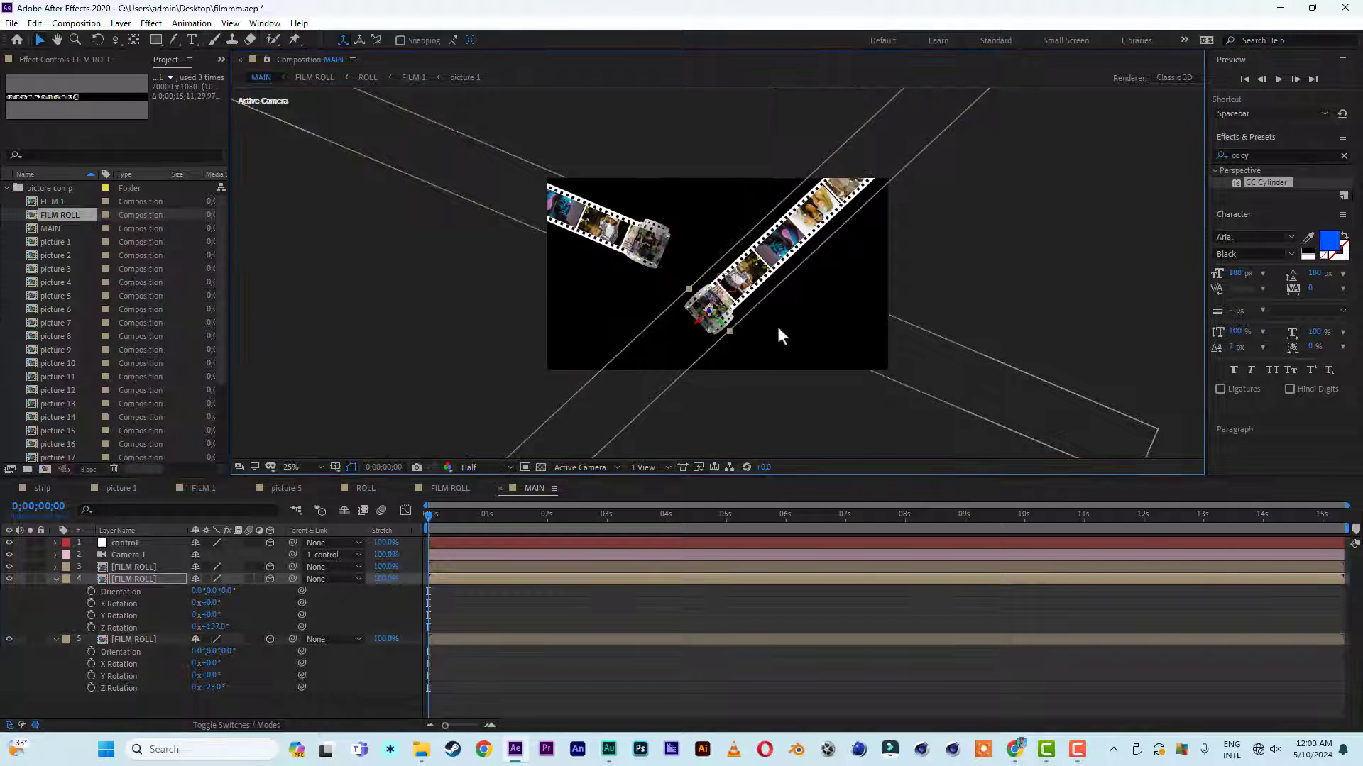
left_click_drag(700, 322, 341, 616)
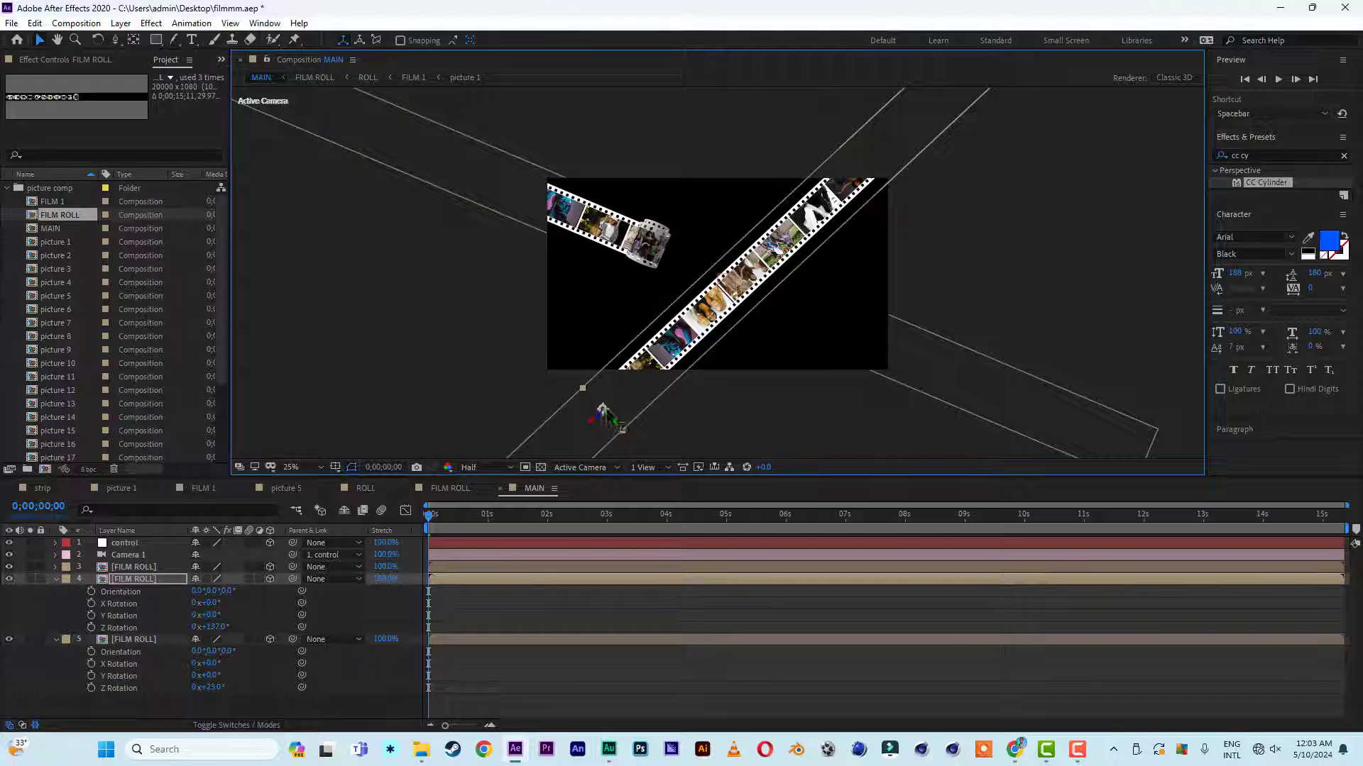
left_click_drag(601, 420, 926, 204)
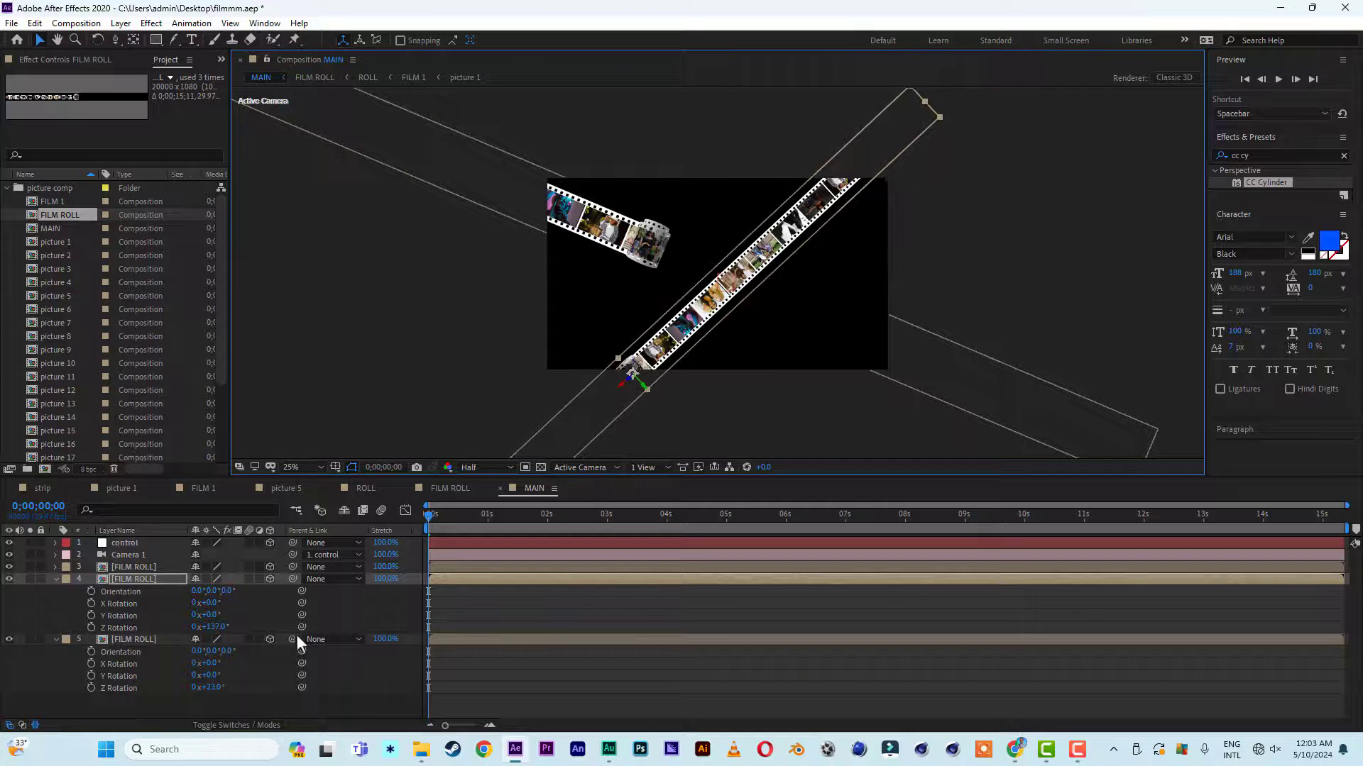
left_click_drag(215, 628, 229, 628)
left_click_drag(638, 381, 432, 201)
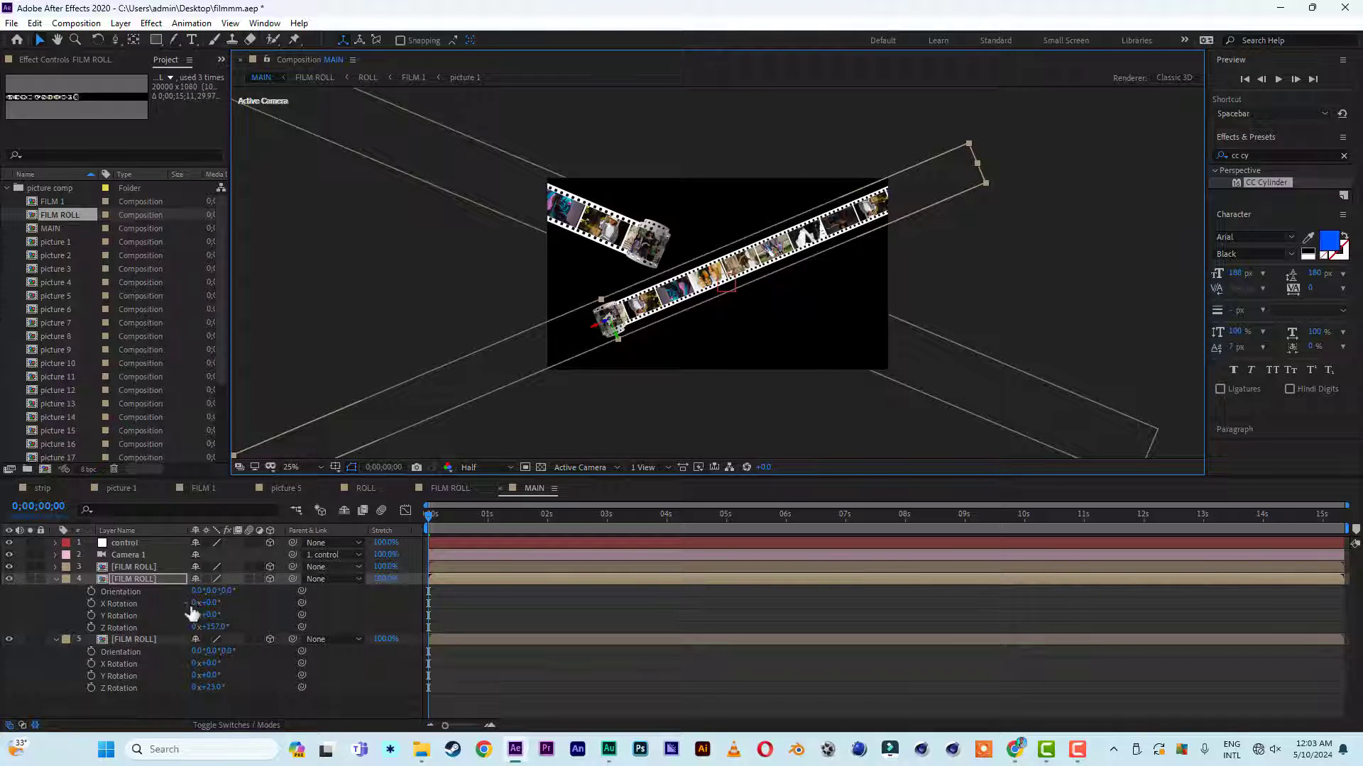
Preview the MAIN composition from the start to check how the two tilted film strips unroll
left_click(143, 582)
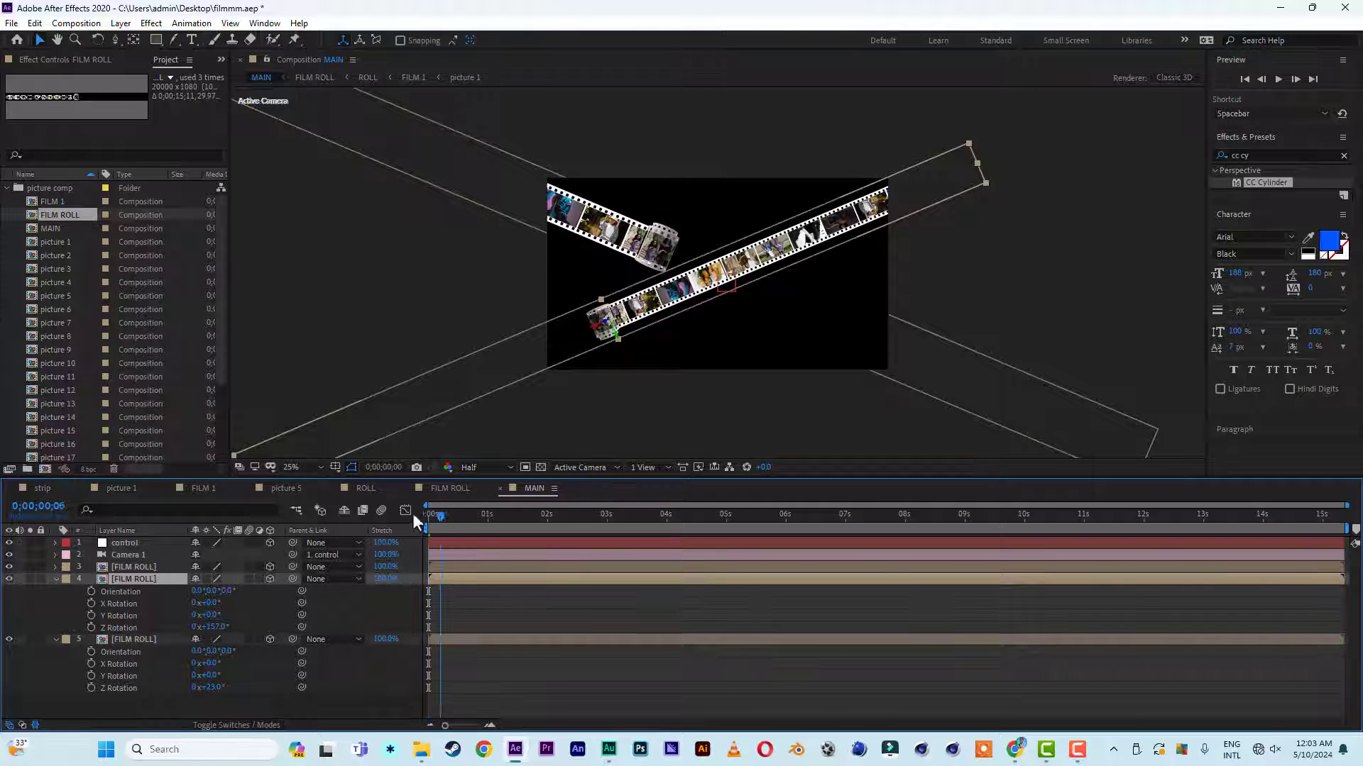
key("space")
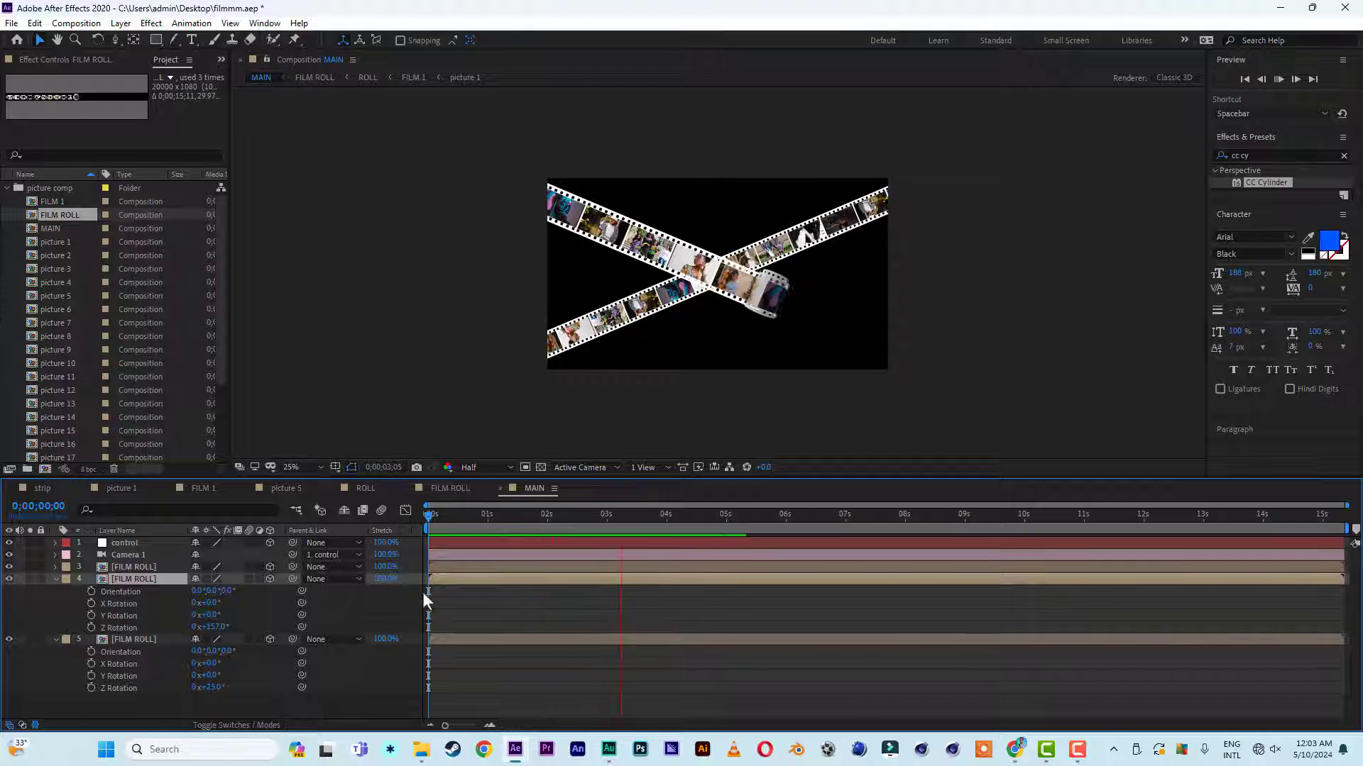
key("space")
key("space")
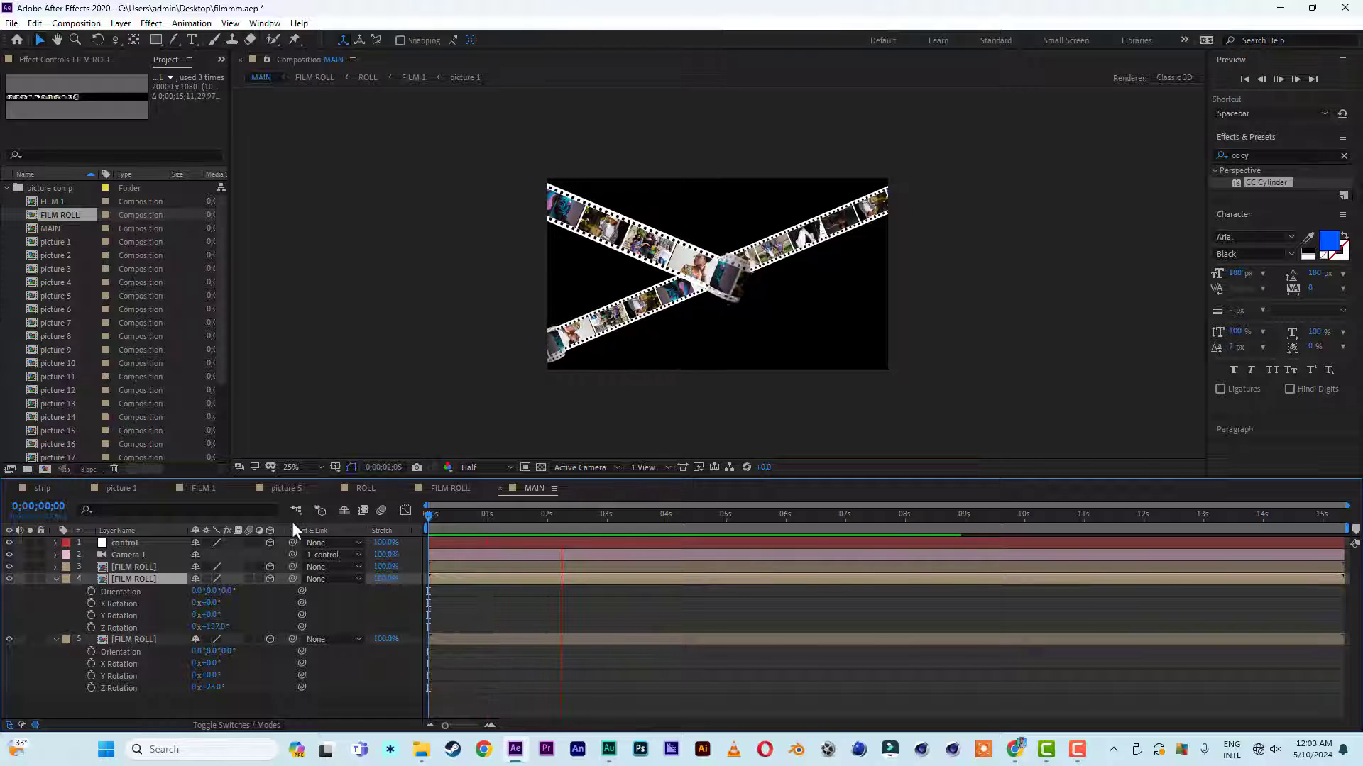
key("space")
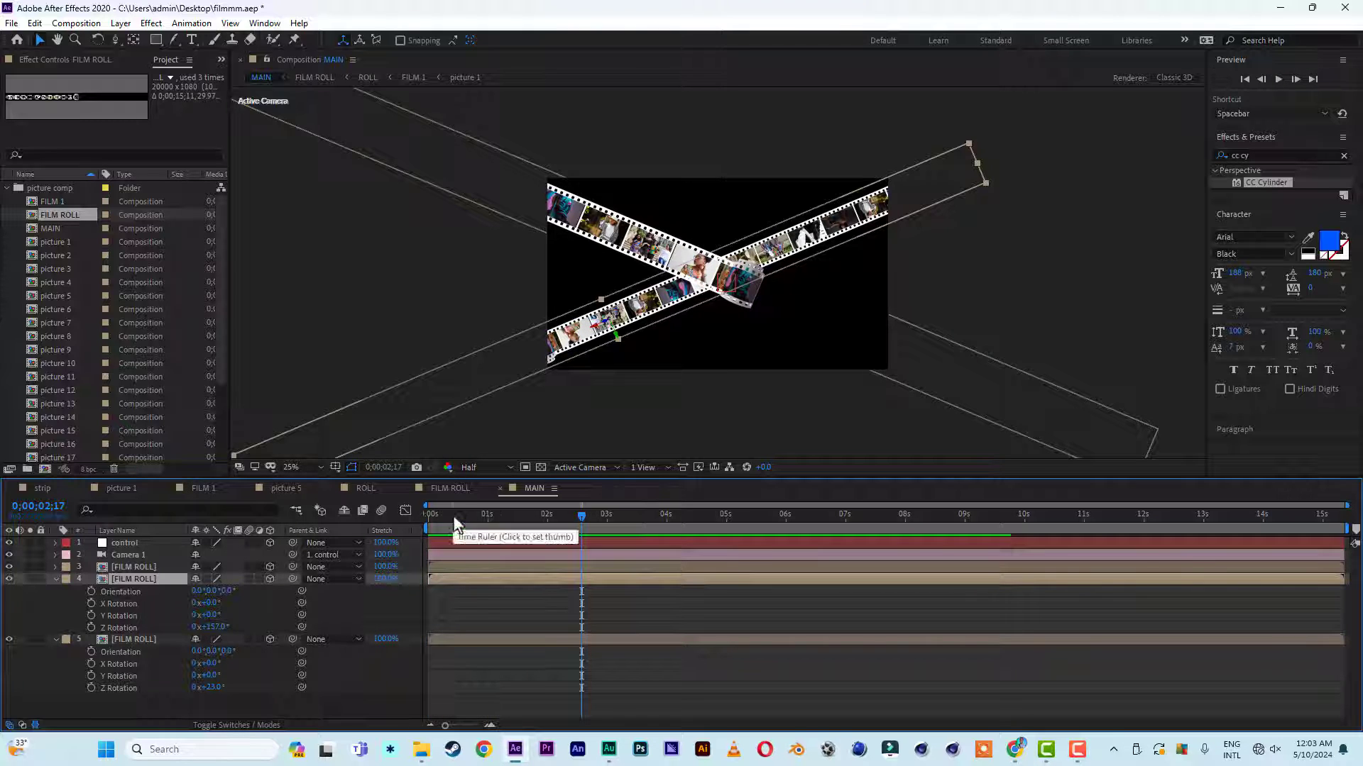
Keyframe the control null's Position from Z 3800 at 0;00;00;19 to Z -1220 at 0;00;02;00
left_click_drag(453, 515, 548, 522)
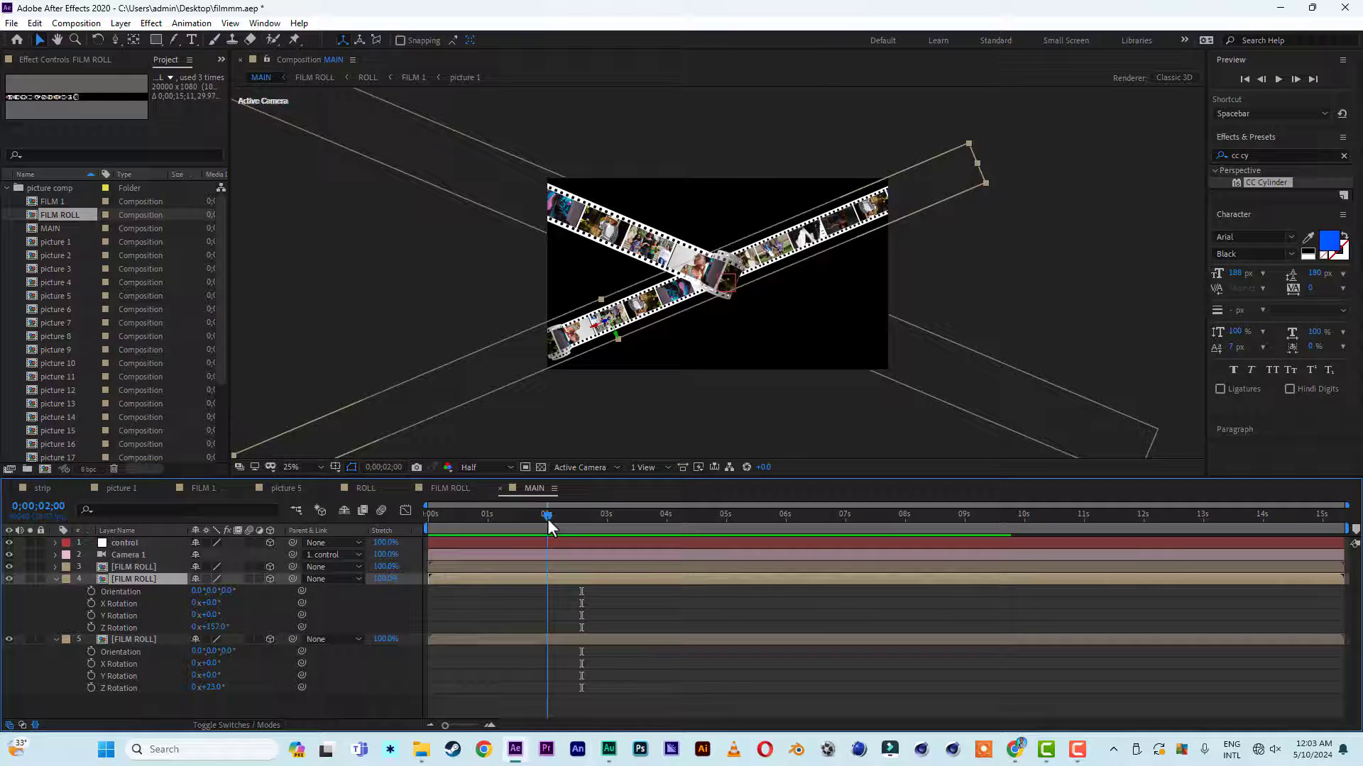
left_click(139, 543)
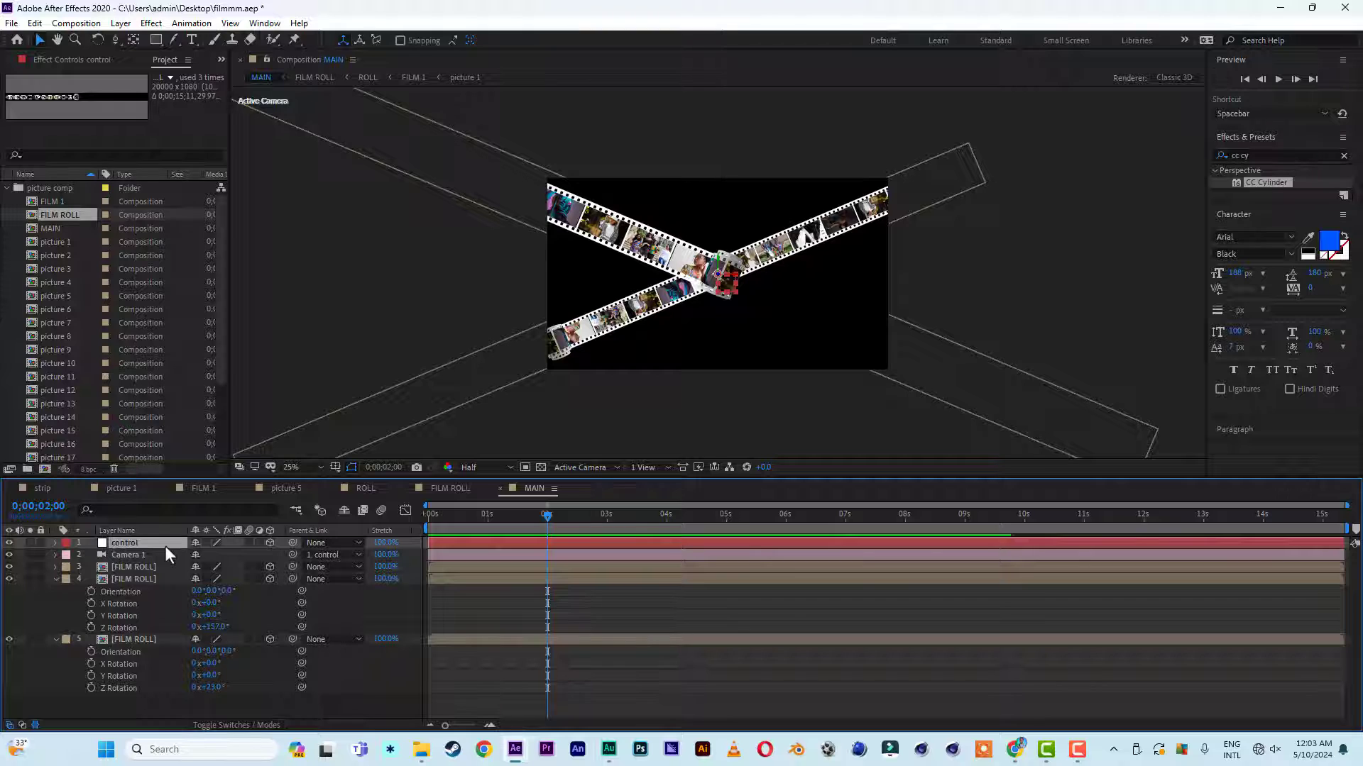
key("p")
left_click_drag(535, 517, 465, 517)
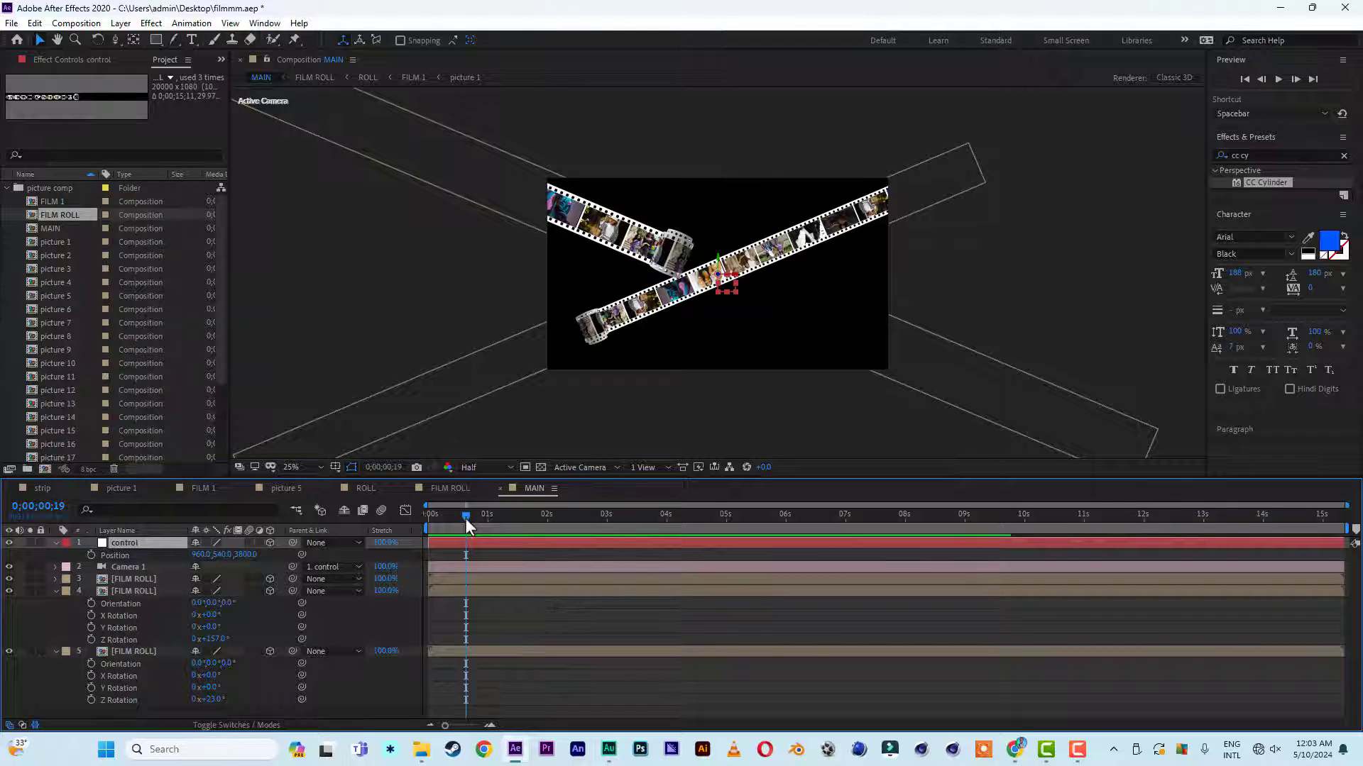
left_click(92, 555)
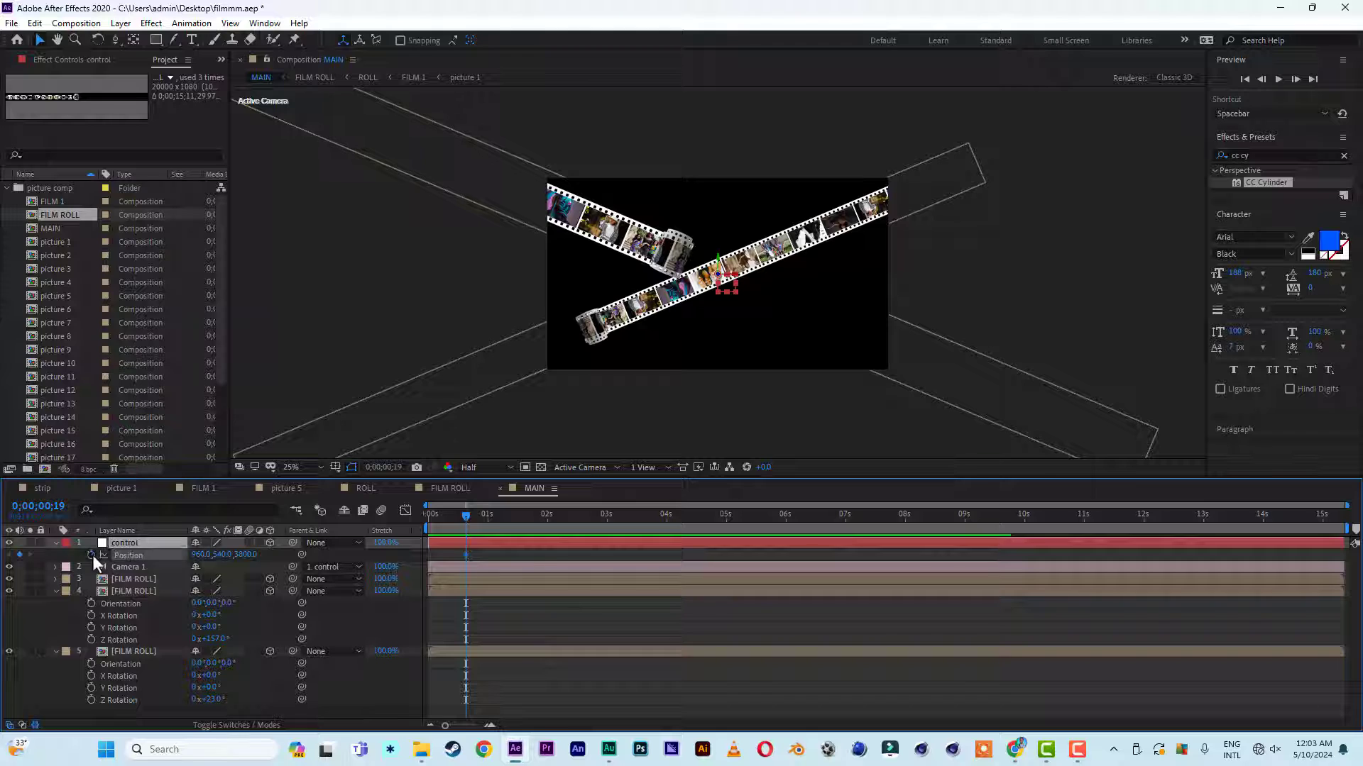
left_click(547, 517)
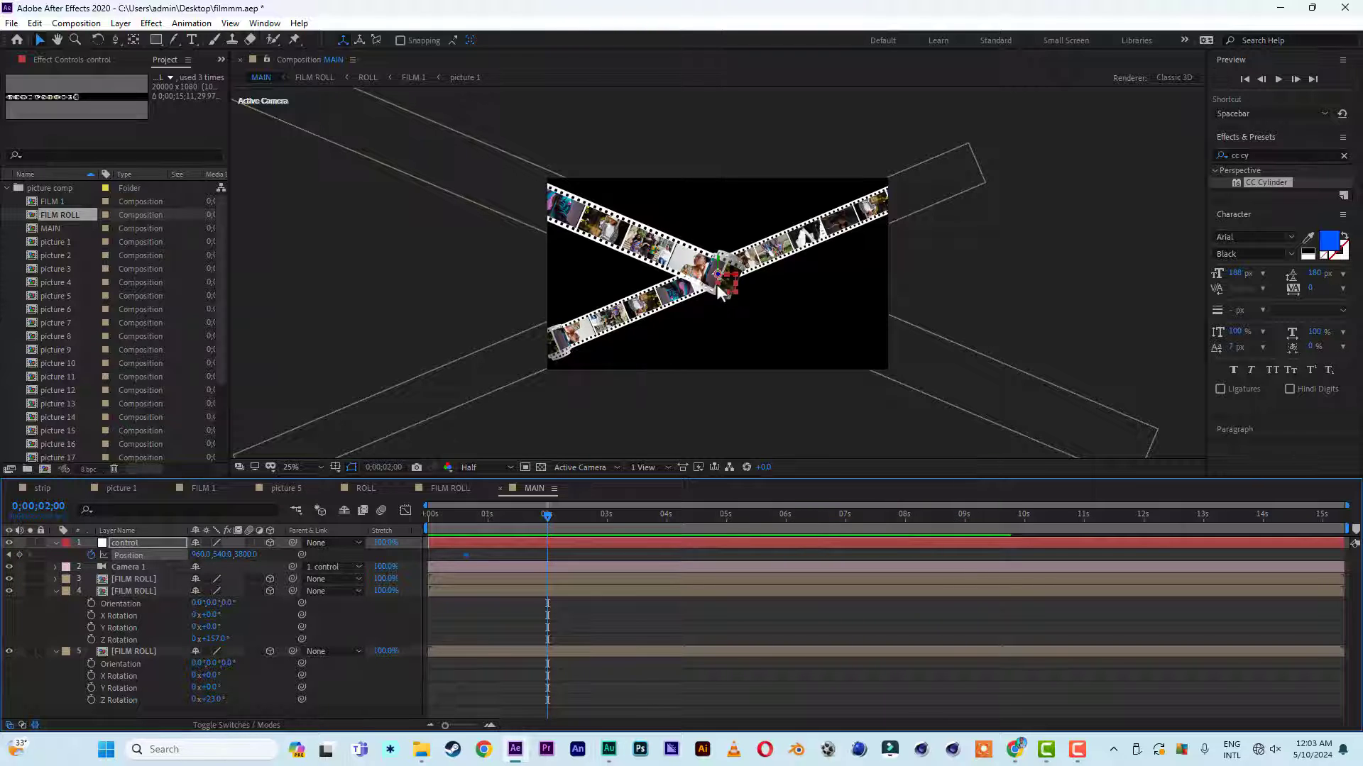
left_click_drag(719, 277, 1070, 195)
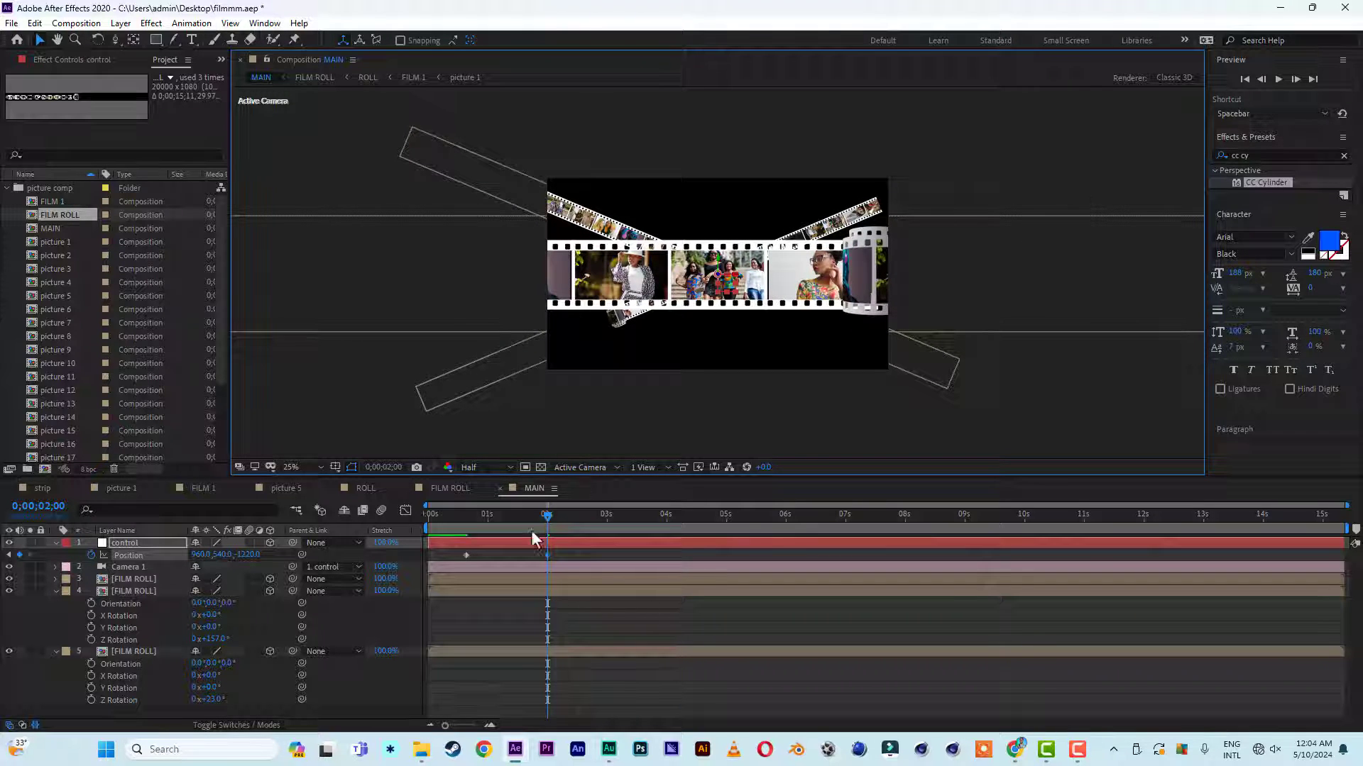
Play the MAIN composition from the first frame to review the camera pull-back
key("Home")
key("space")
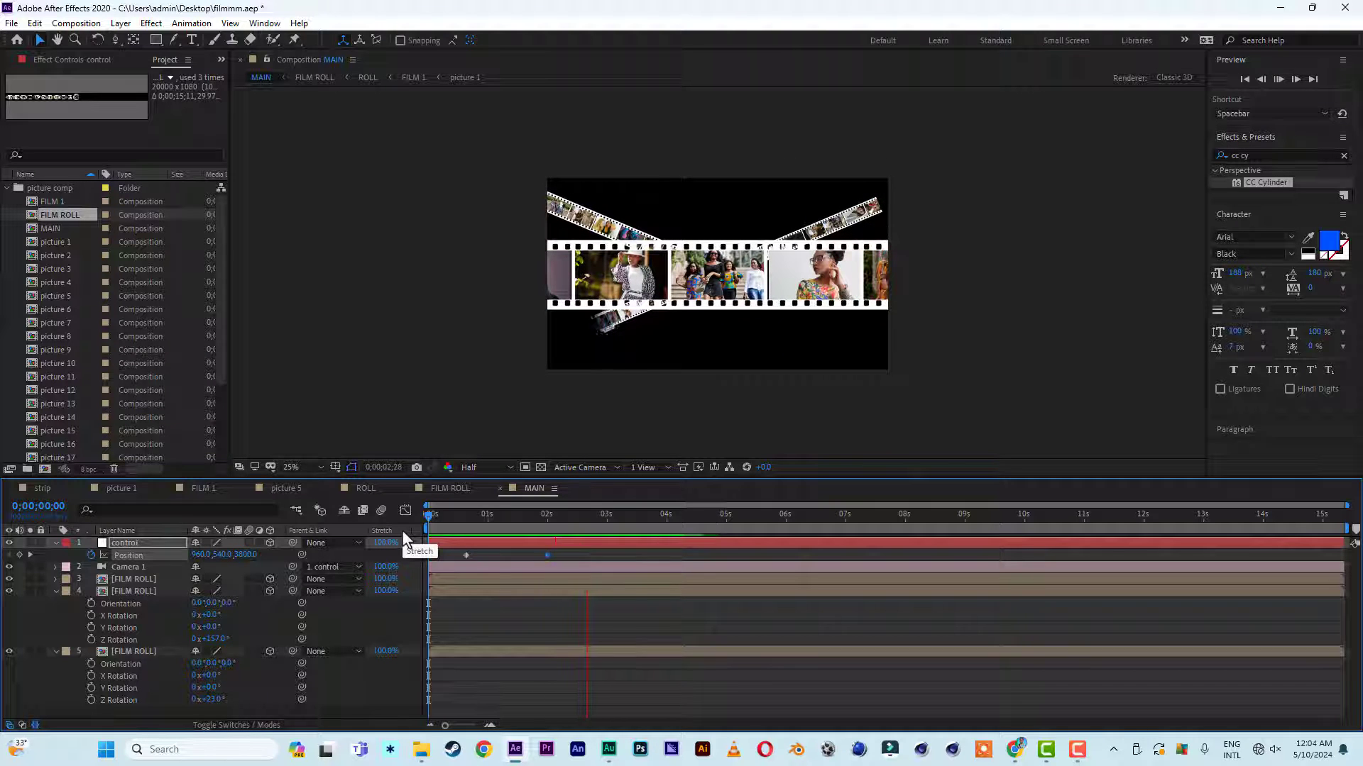
key("space")
left_click_drag(479, 519, 387, 522)
key("space")
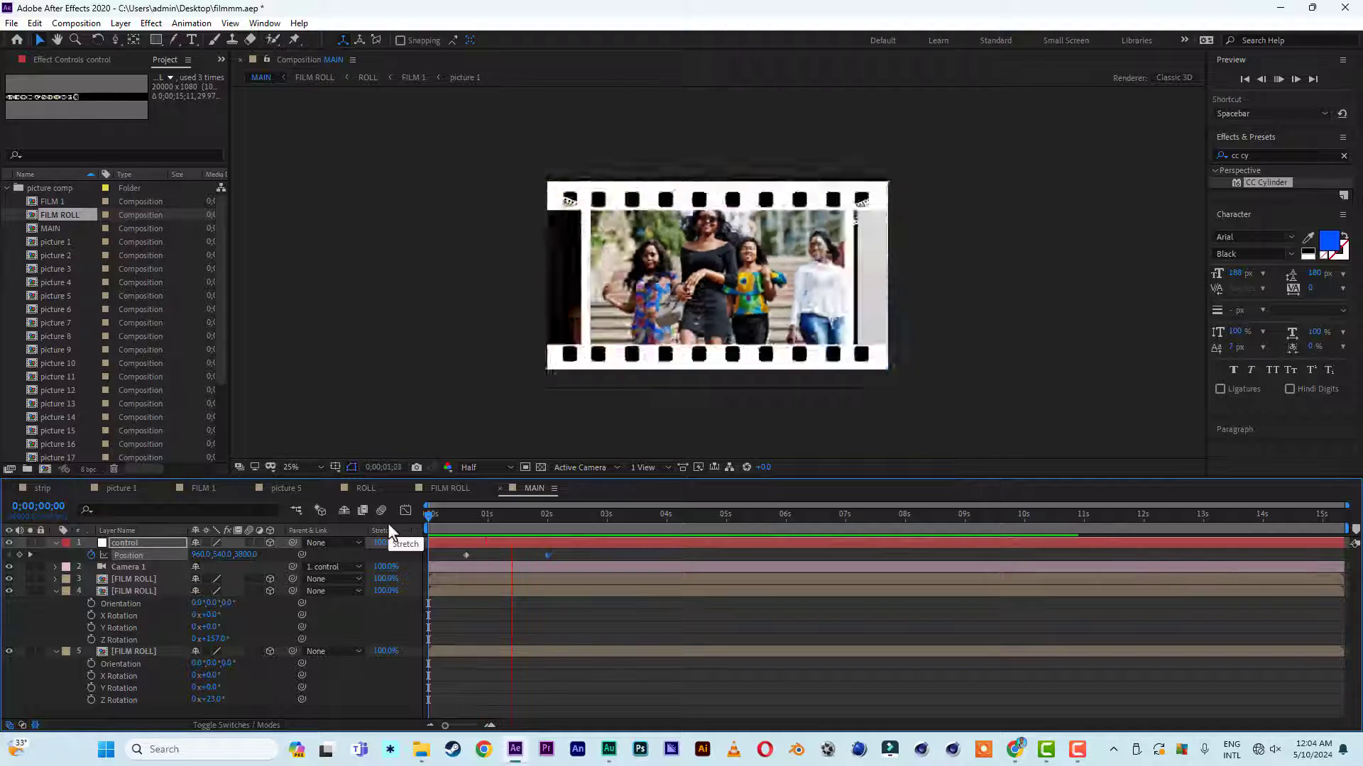
key("space")
Shift the control null's second Position keyframe to about 1.5 seconds and apply Easy Ease to both Position keyframes
left_click_drag(547, 556, 435, 559)
right_click(516, 556)
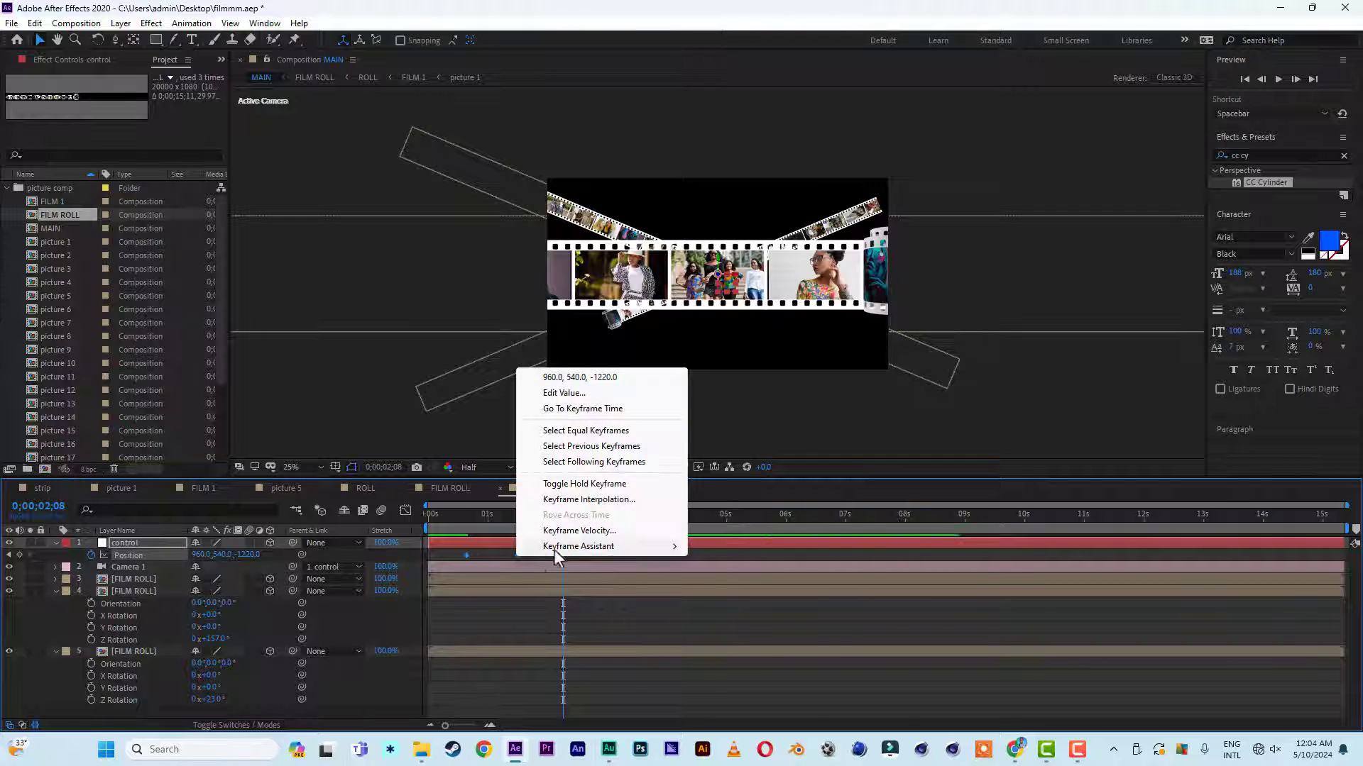
mouse_move(575, 545)
left_click(731, 598)
Replay the MAIN composition from the beginning to check the timing of the eased camera move
left_click(450, 515)
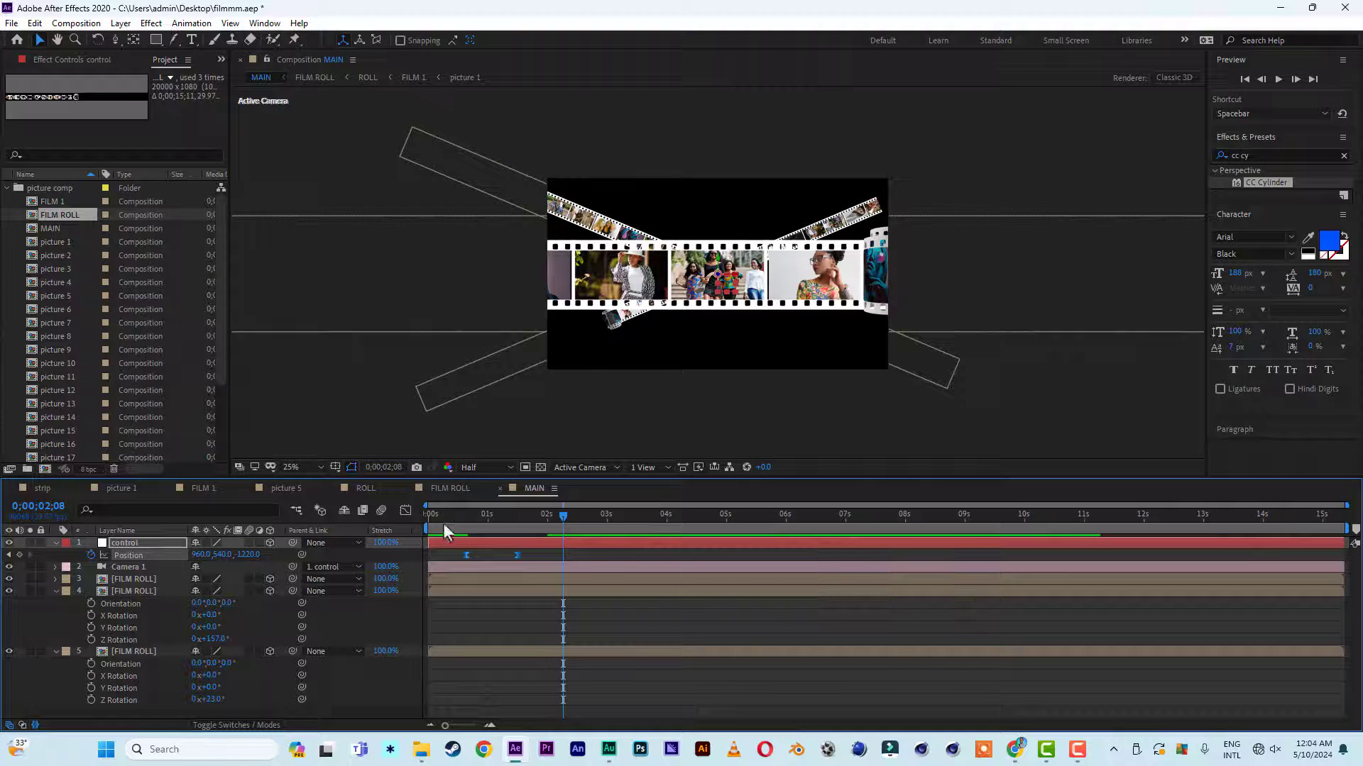
key("space")
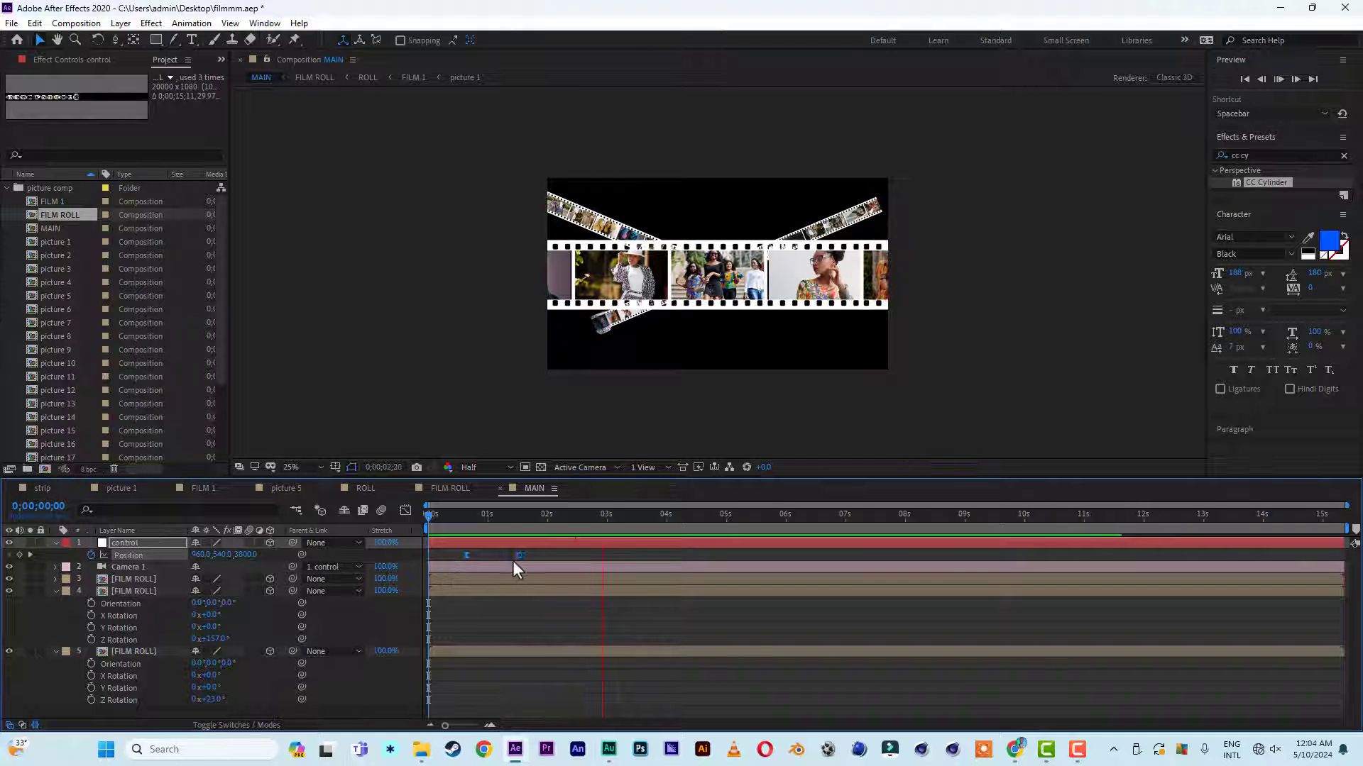
key("space")
key("Home")
key("space")
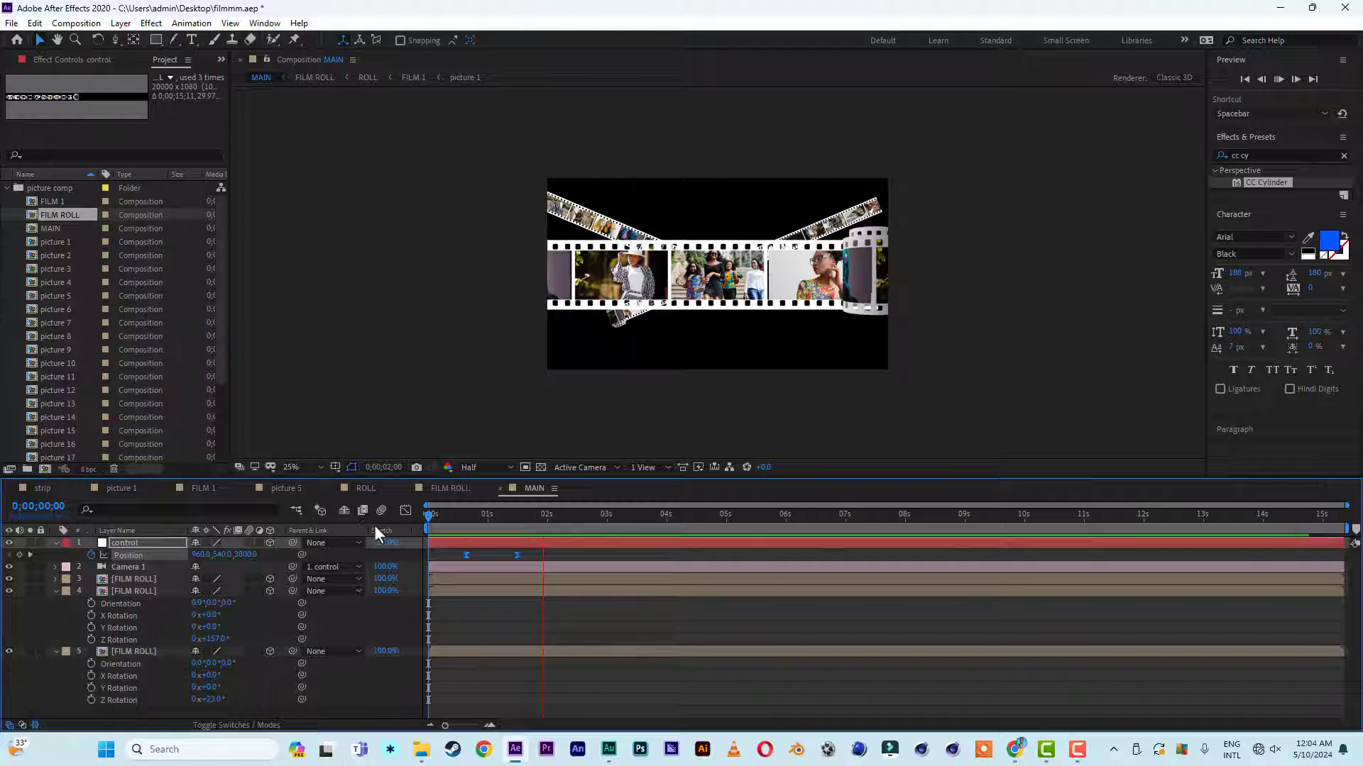
Add a Position keyframe to the control null at 0;00;01;22, and move the null forward to Z 596 at 0;00;02;04
left_click_drag(547, 518, 533, 518)
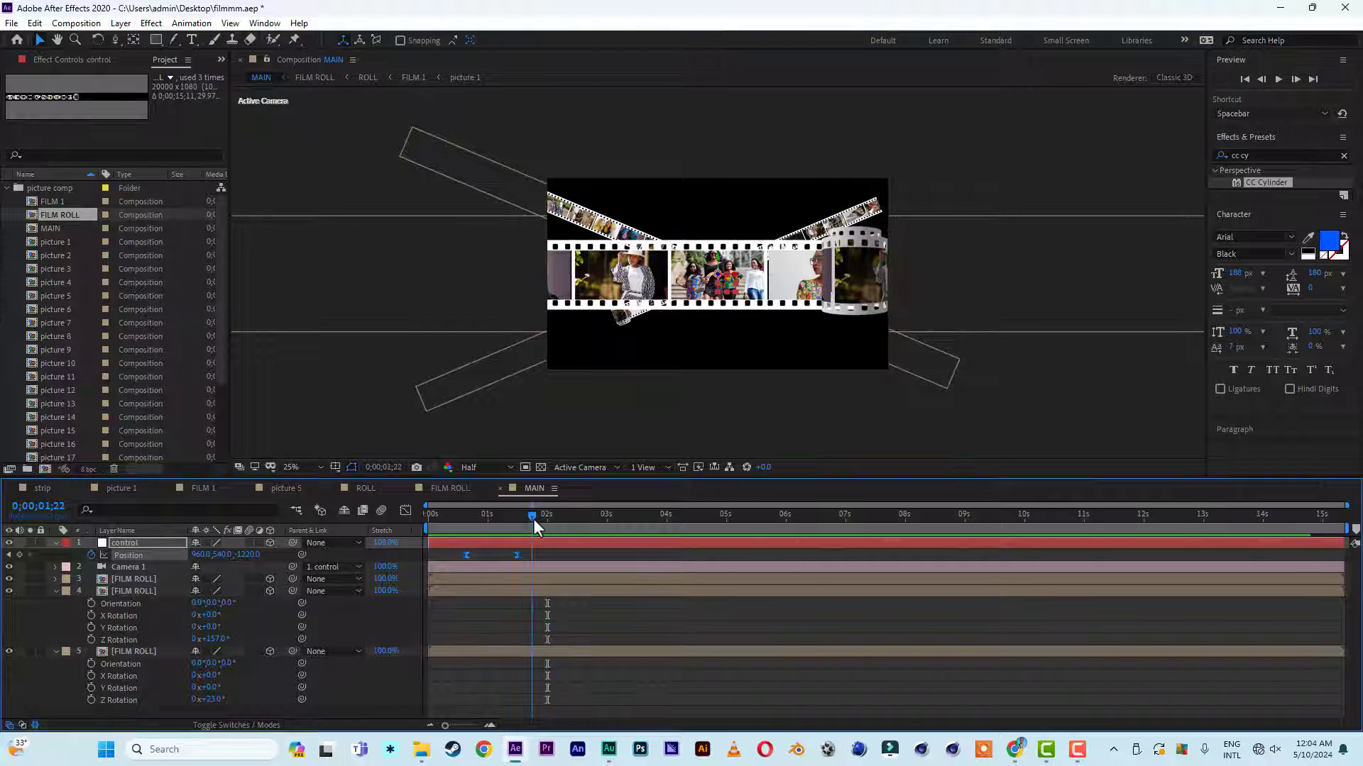
left_click(551, 555)
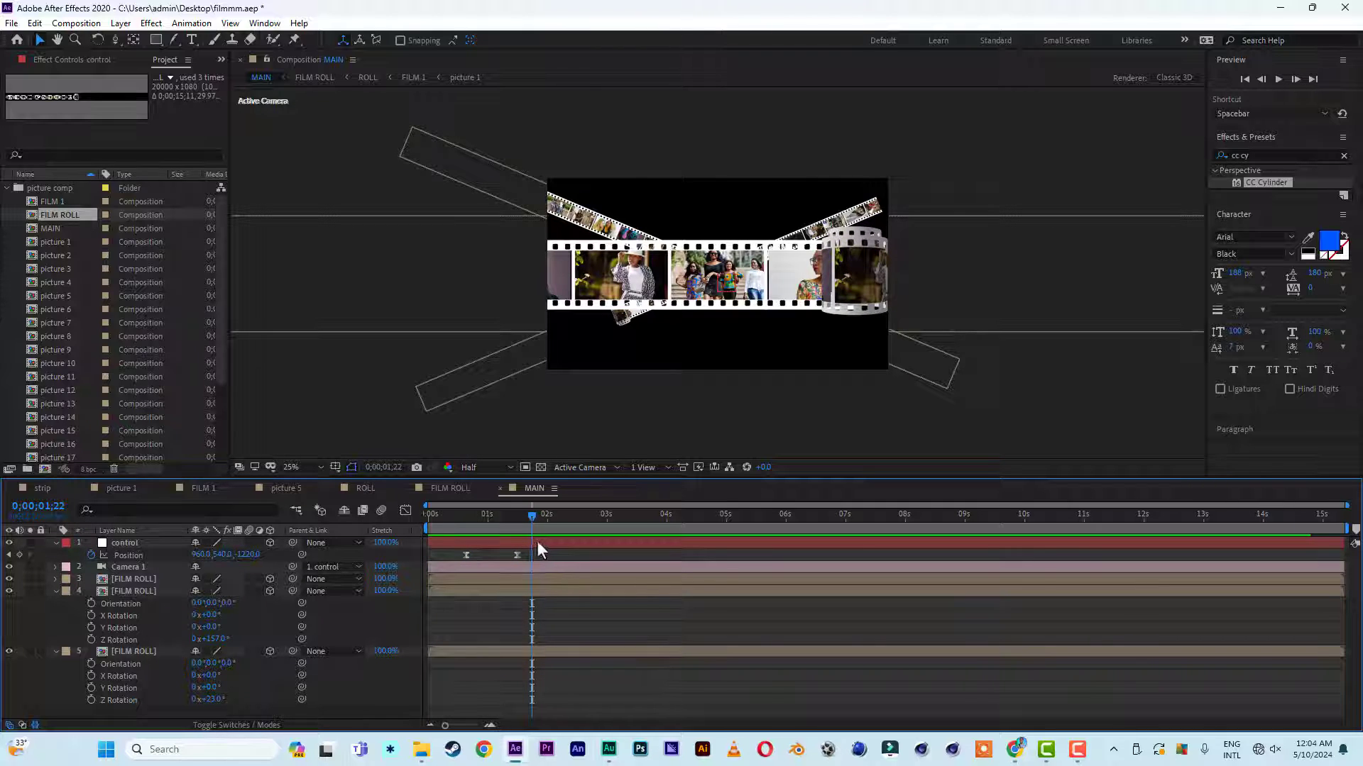
left_click(19, 555)
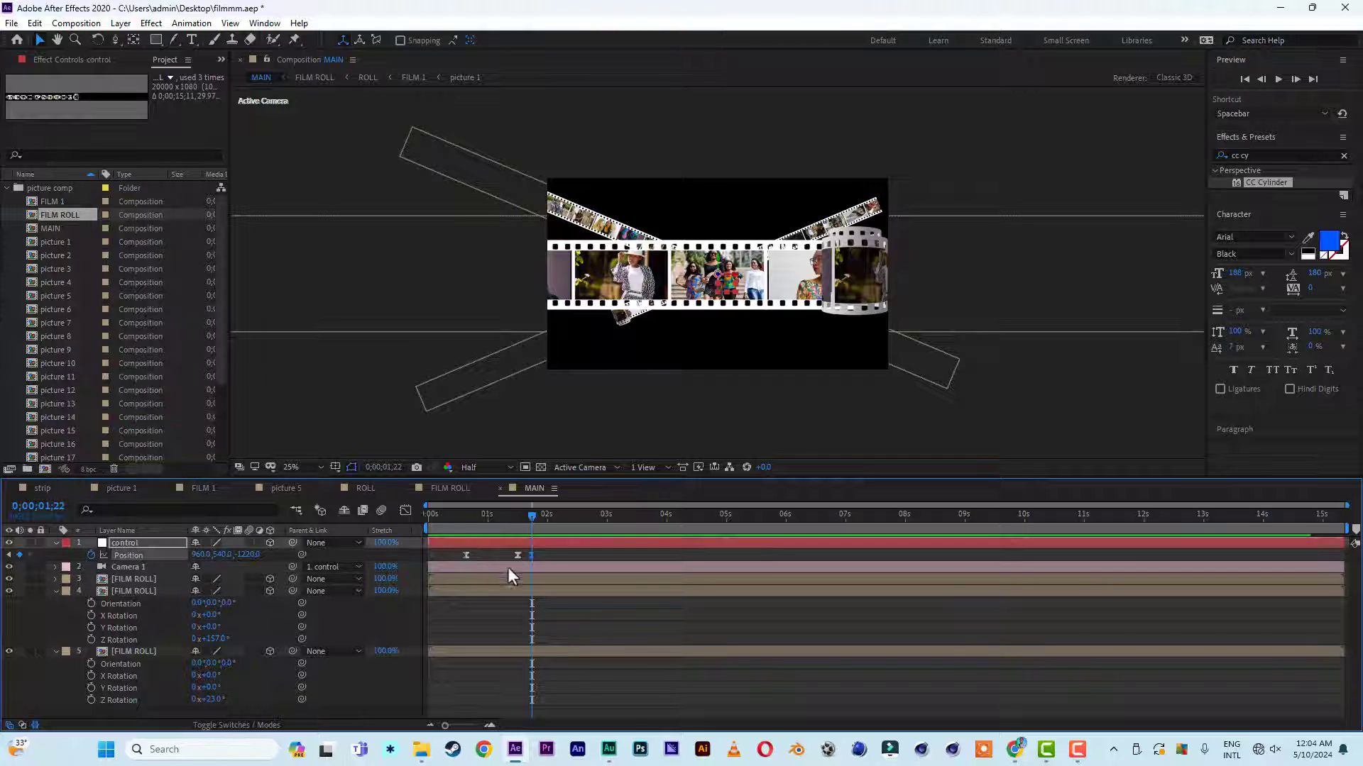
left_click_drag(532, 517, 556, 521)
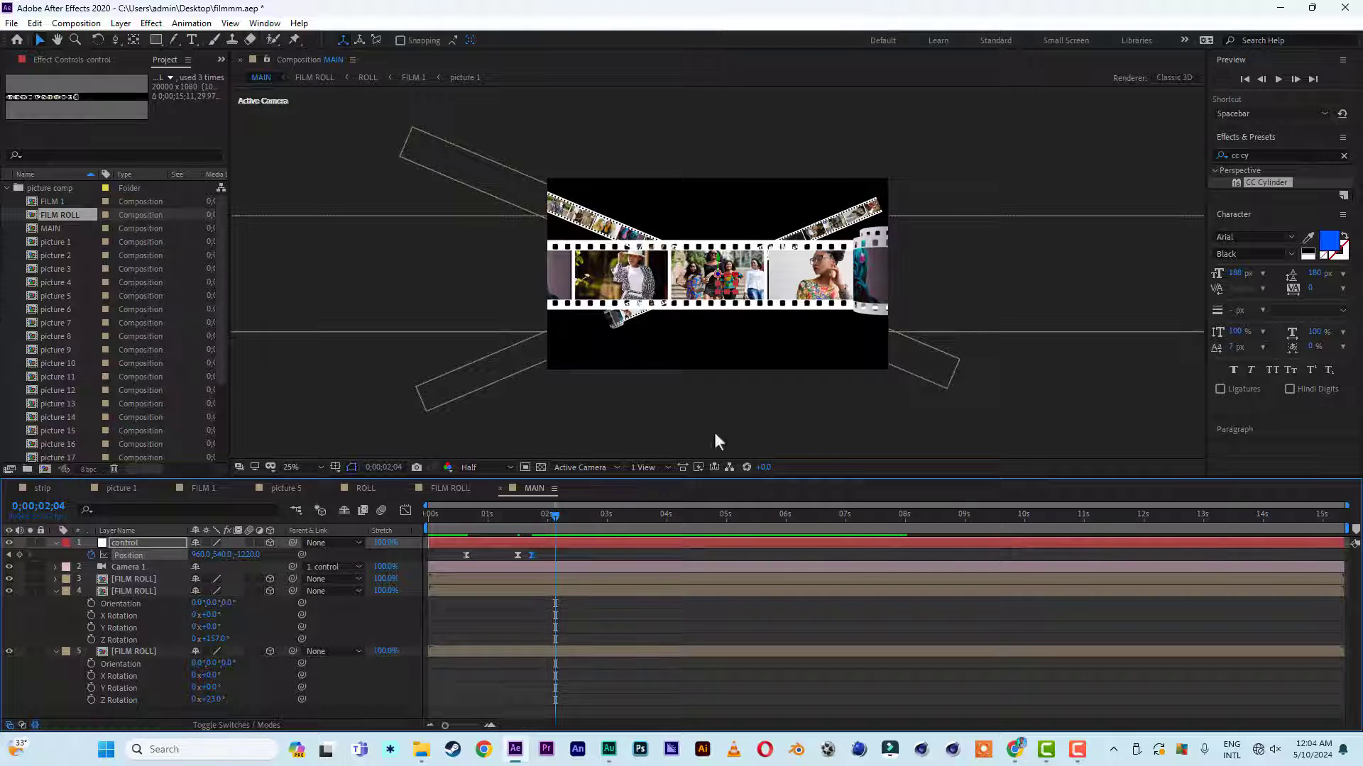
left_click_drag(718, 274, 740, 627)
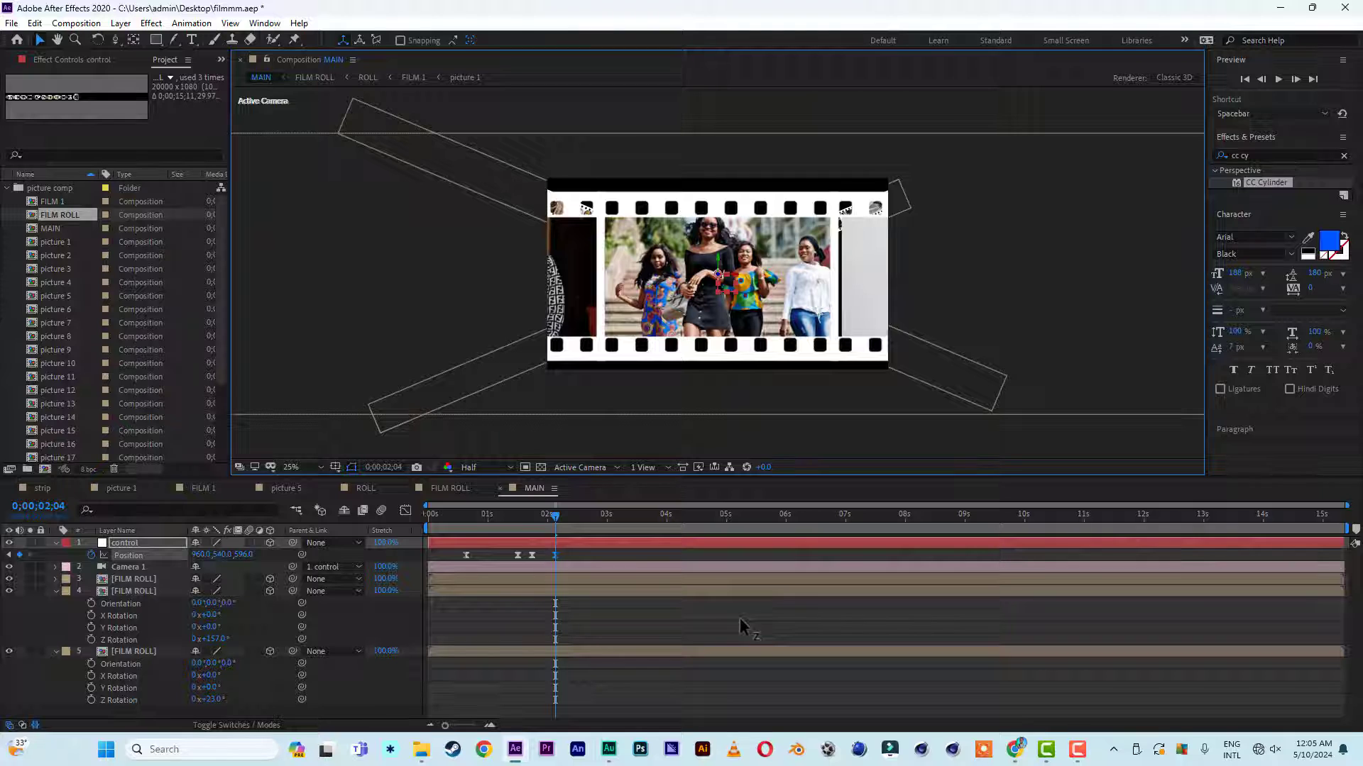
Play the opening seconds of the MAIN composition repeatedly to review the pull-back followed by the push-in
left_click_drag(504, 519, 420, 520)
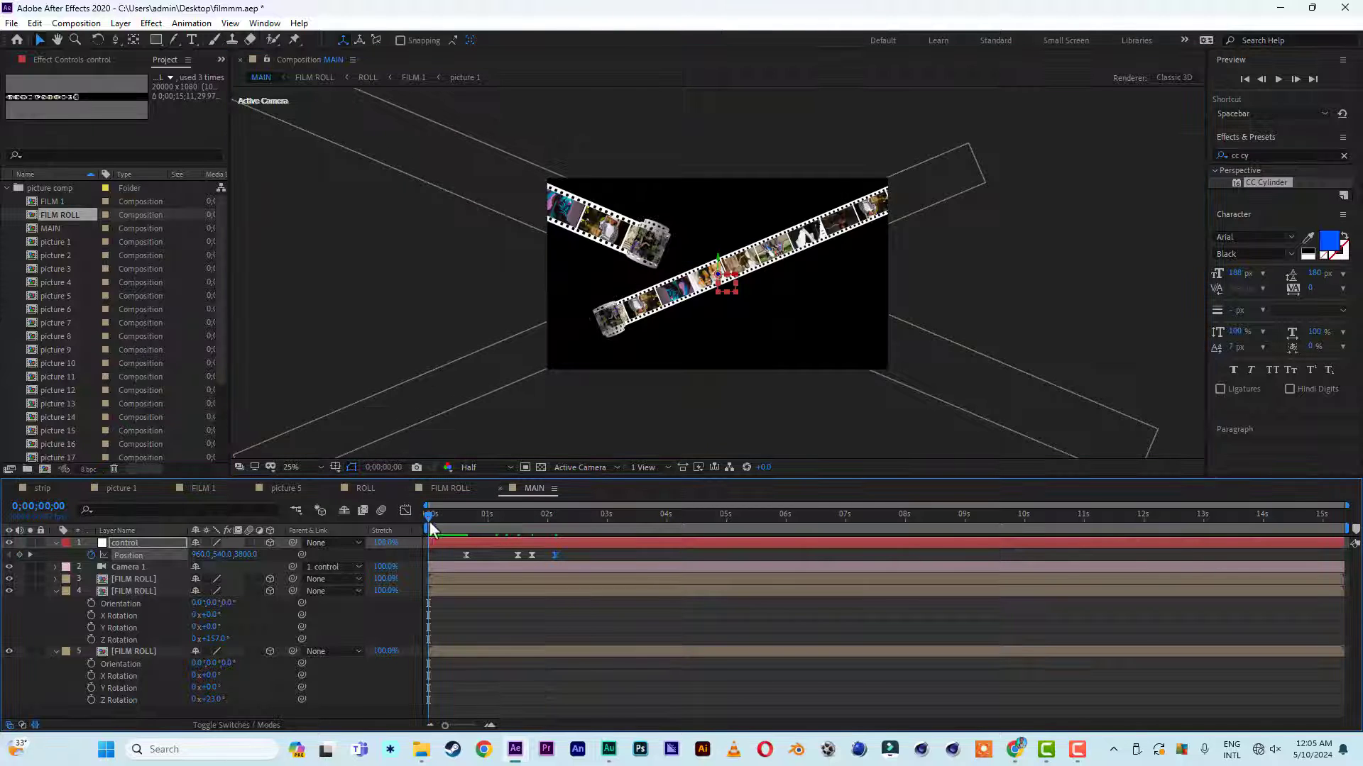
key("space")
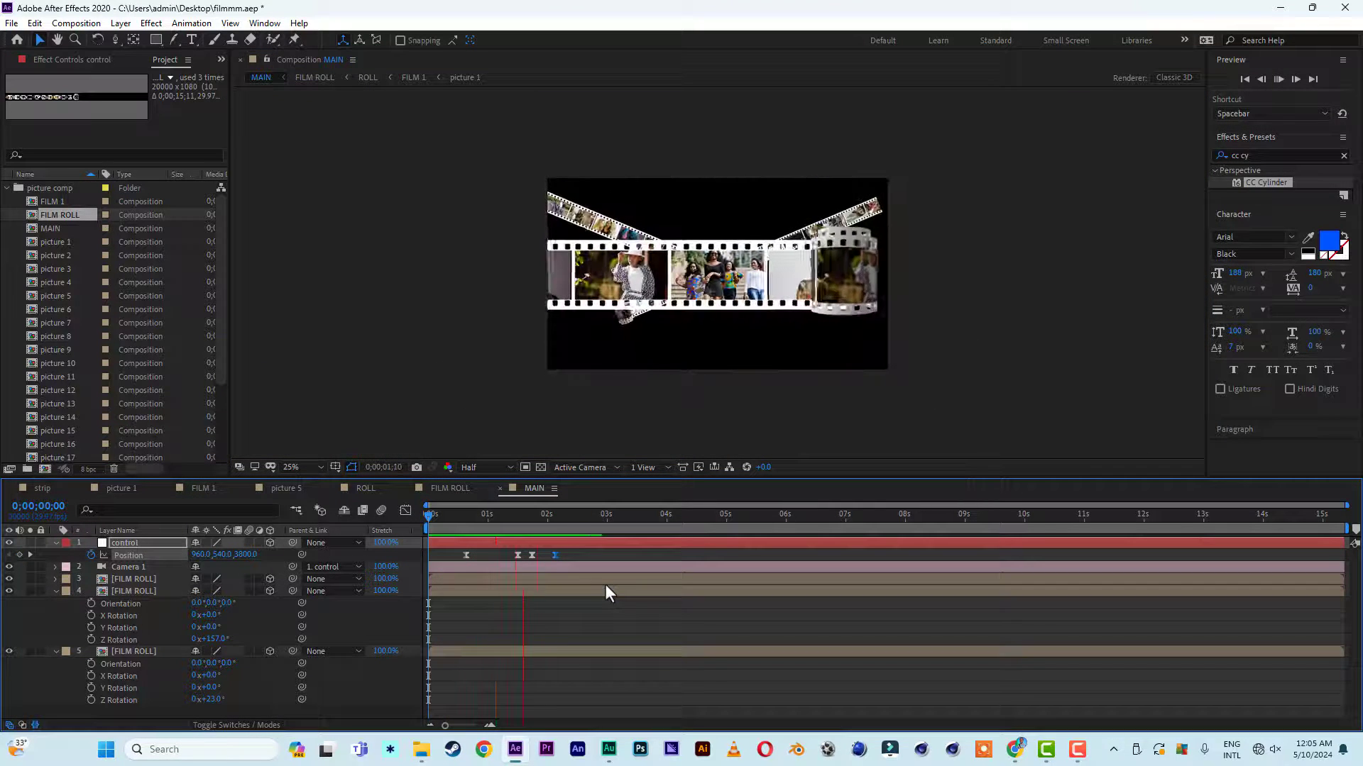
key("space")
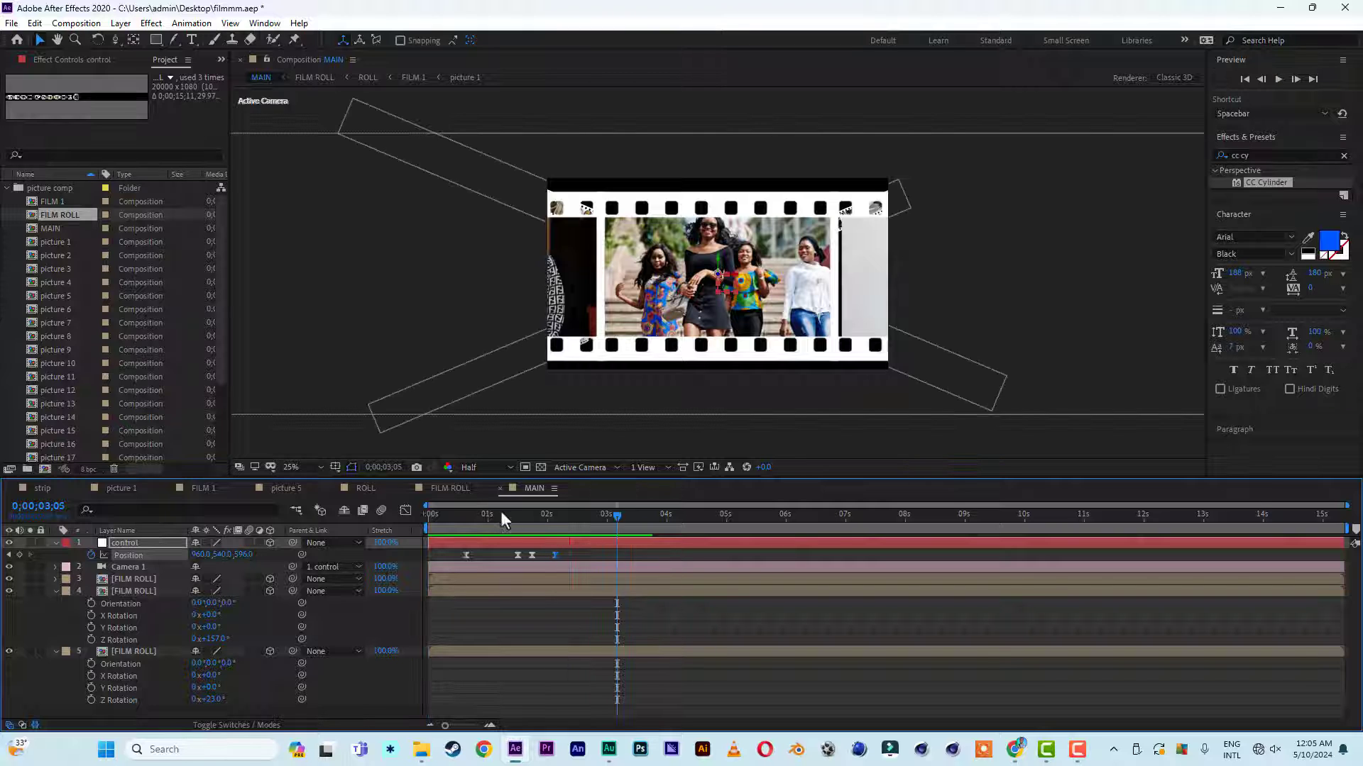
key("space")
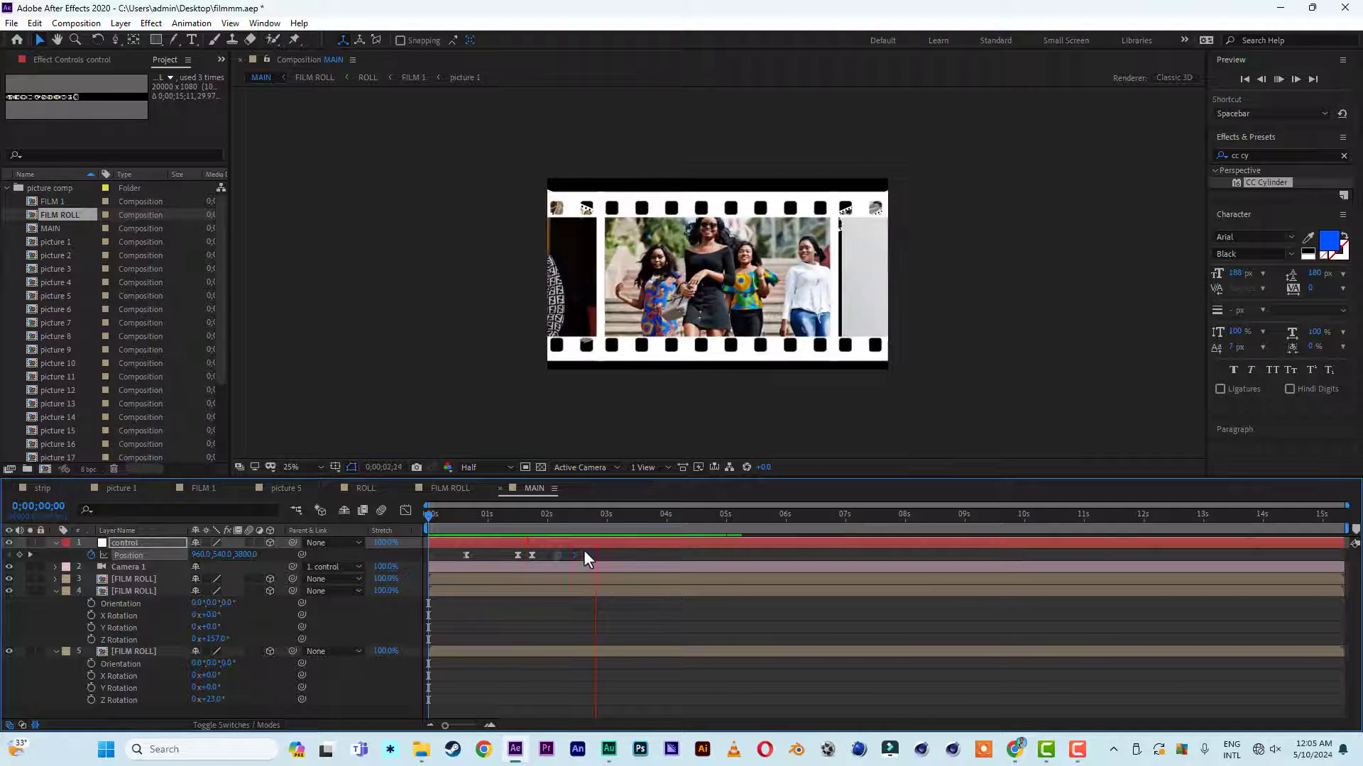
key("space")
left_click_drag(542, 521, 450, 521)
key("space")
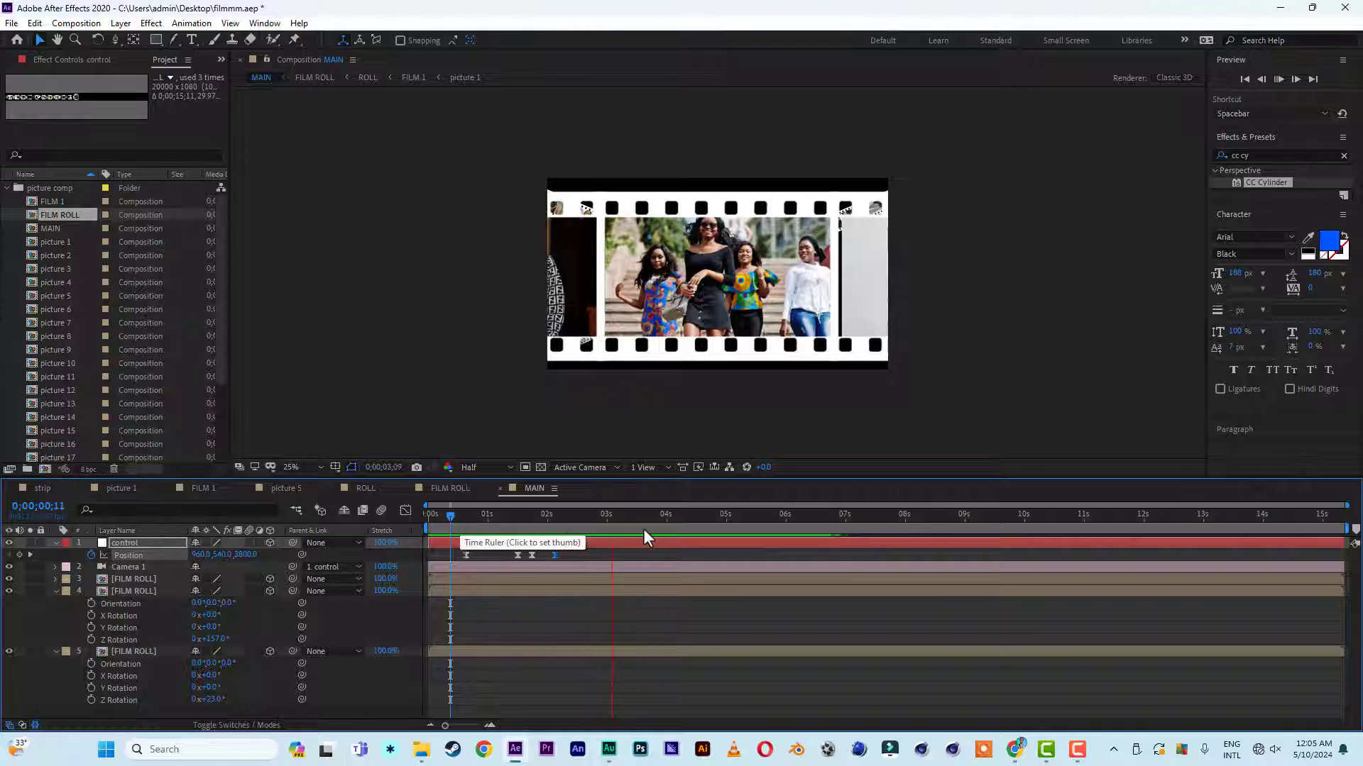
key("space")
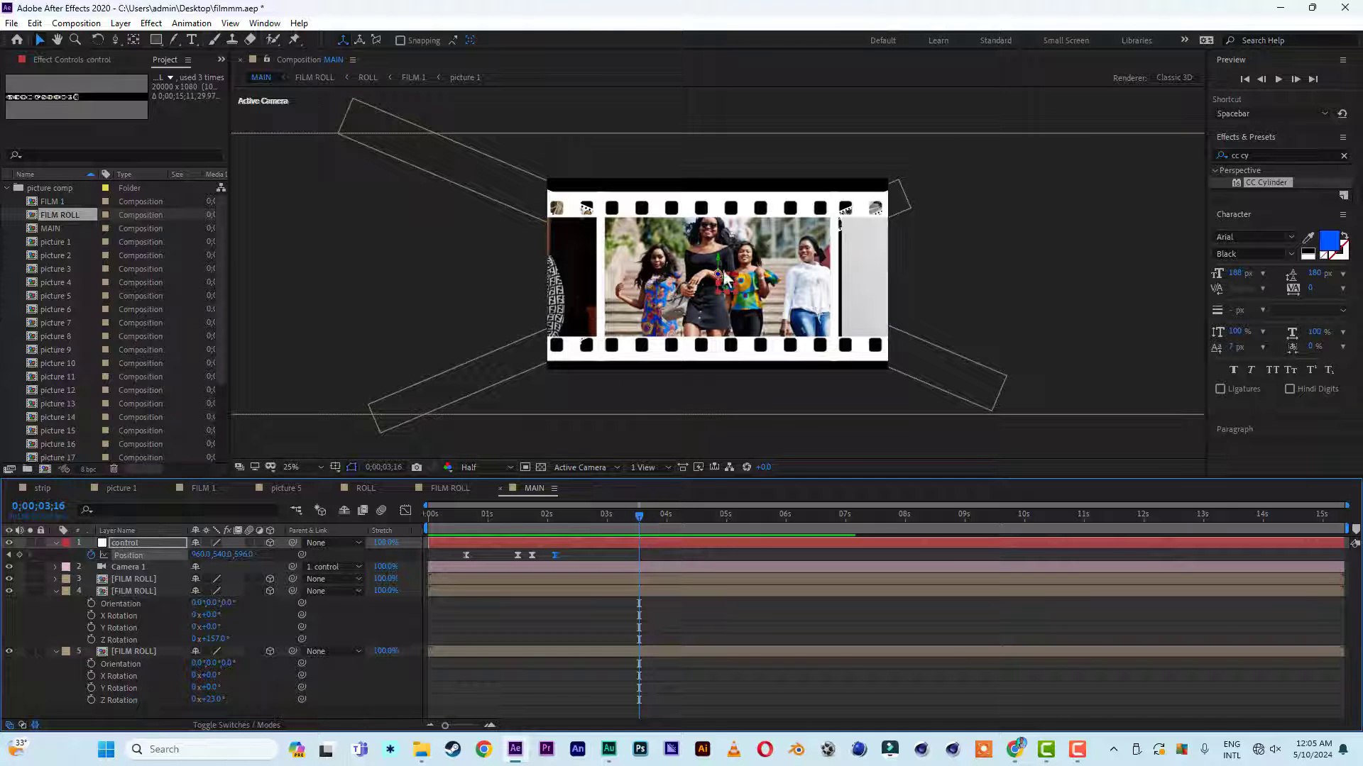
Move the control null sideways to X 3596 at 0;00;03;16 and preview the camera travel along the film strip from the beginning
left_click_drag(736, 276, 1194, 307)
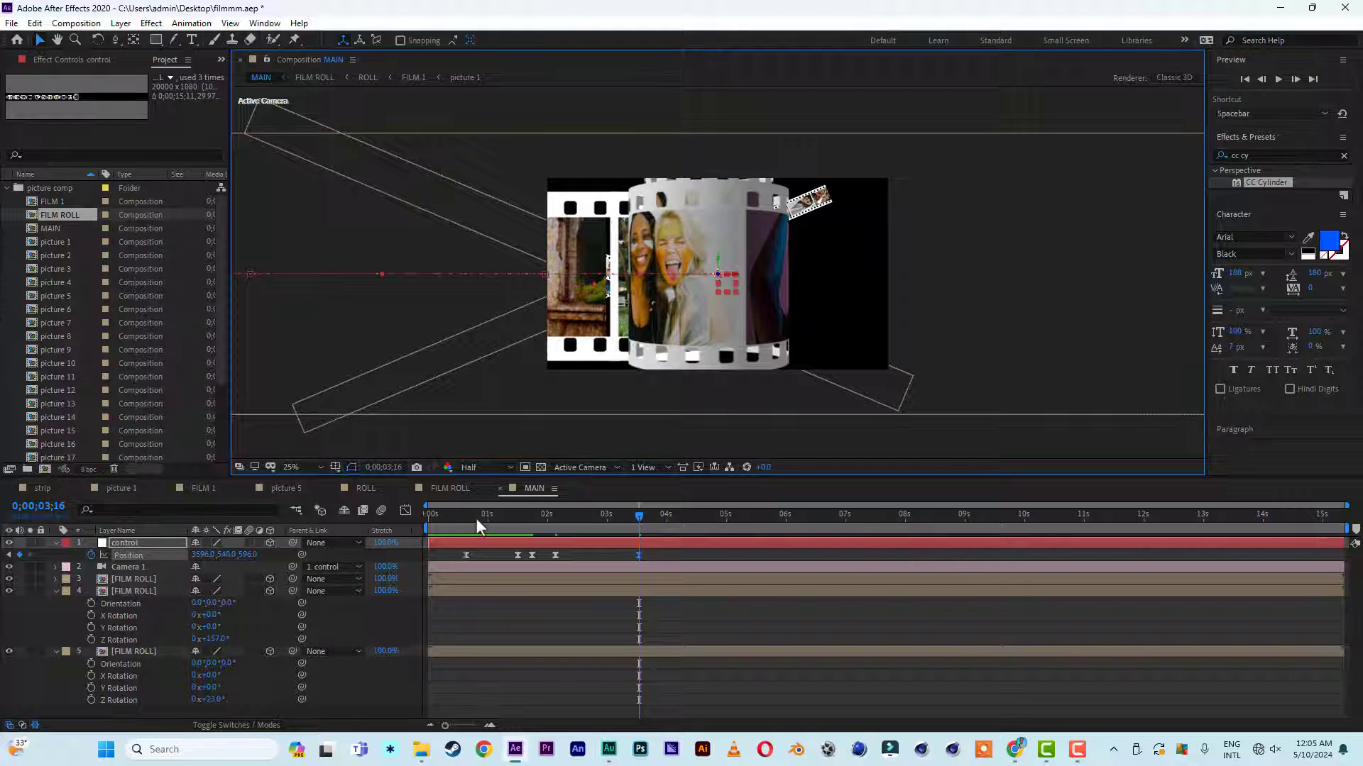
left_click_drag(484, 516, 330, 515)
key("space")
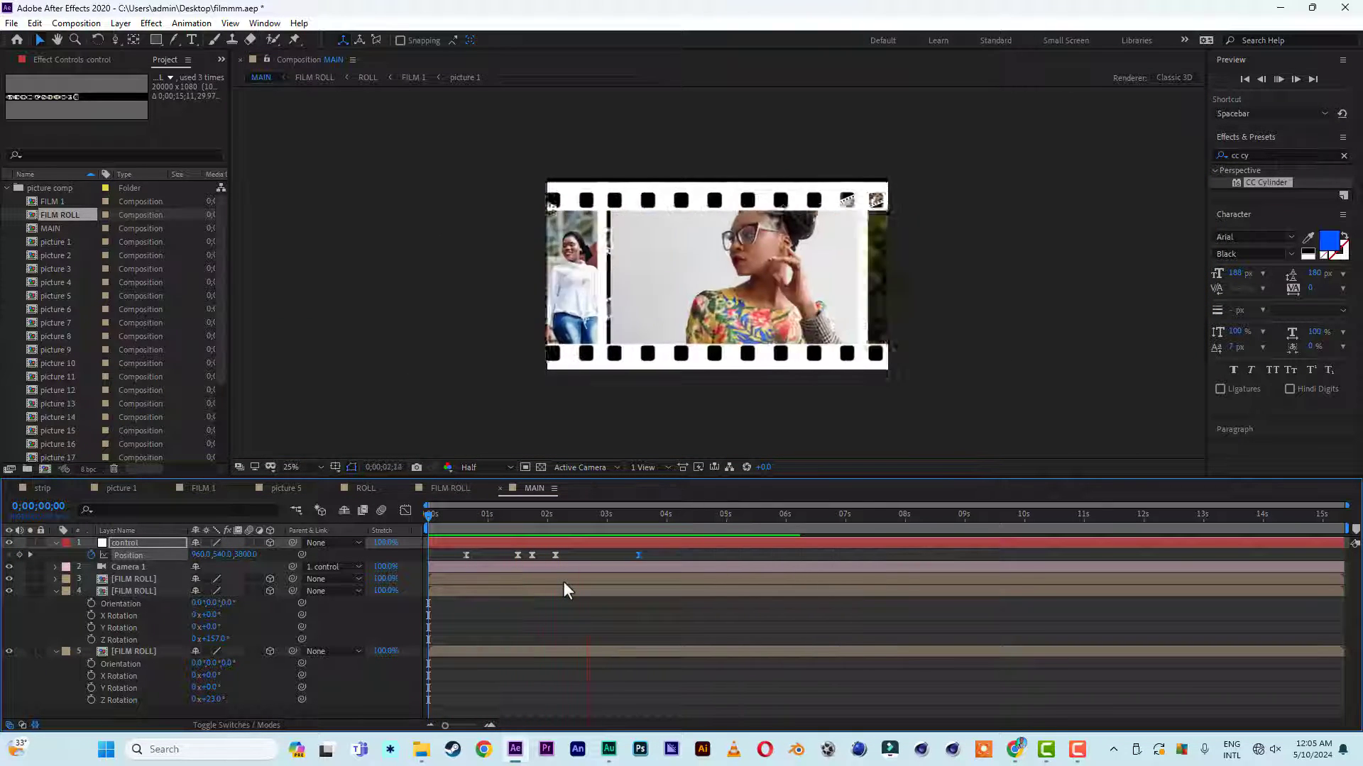
key("space")
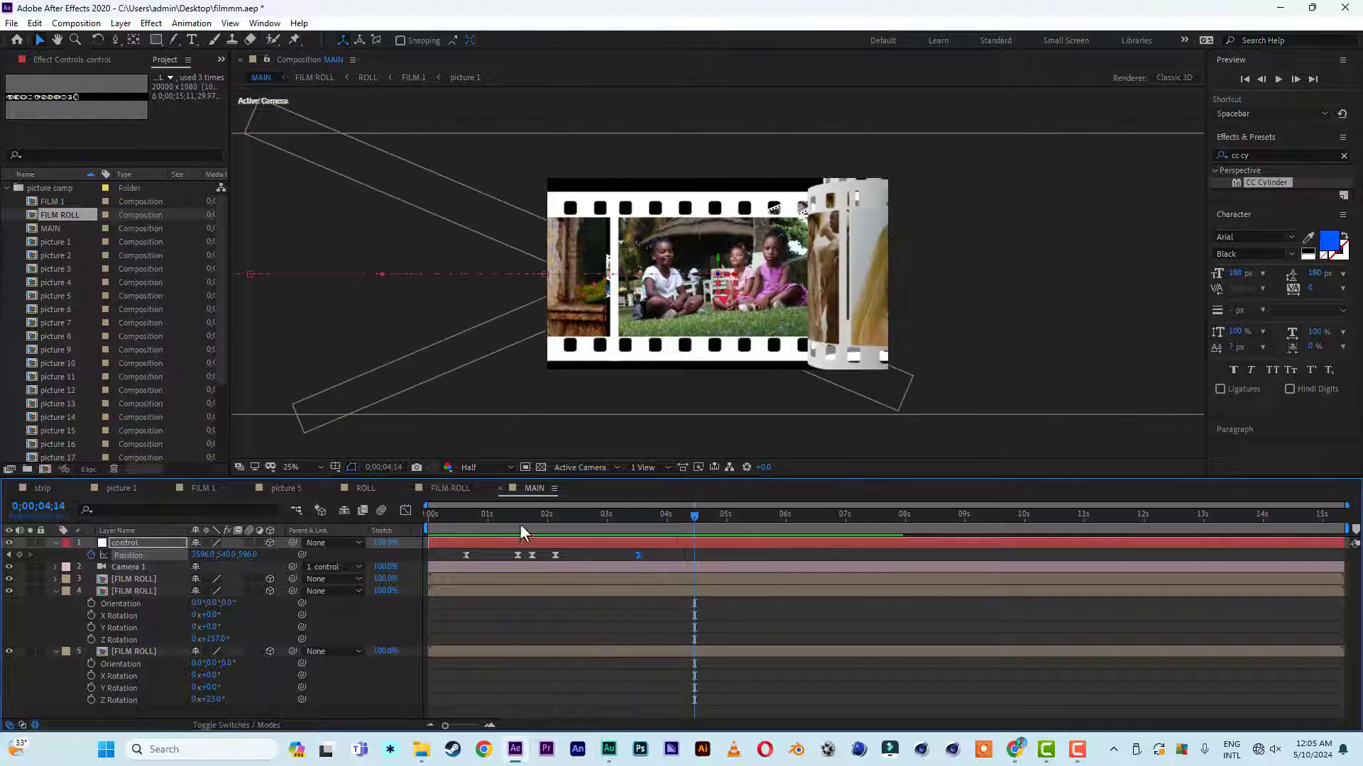
left_click_drag(519, 524, 377, 518)
key("space")
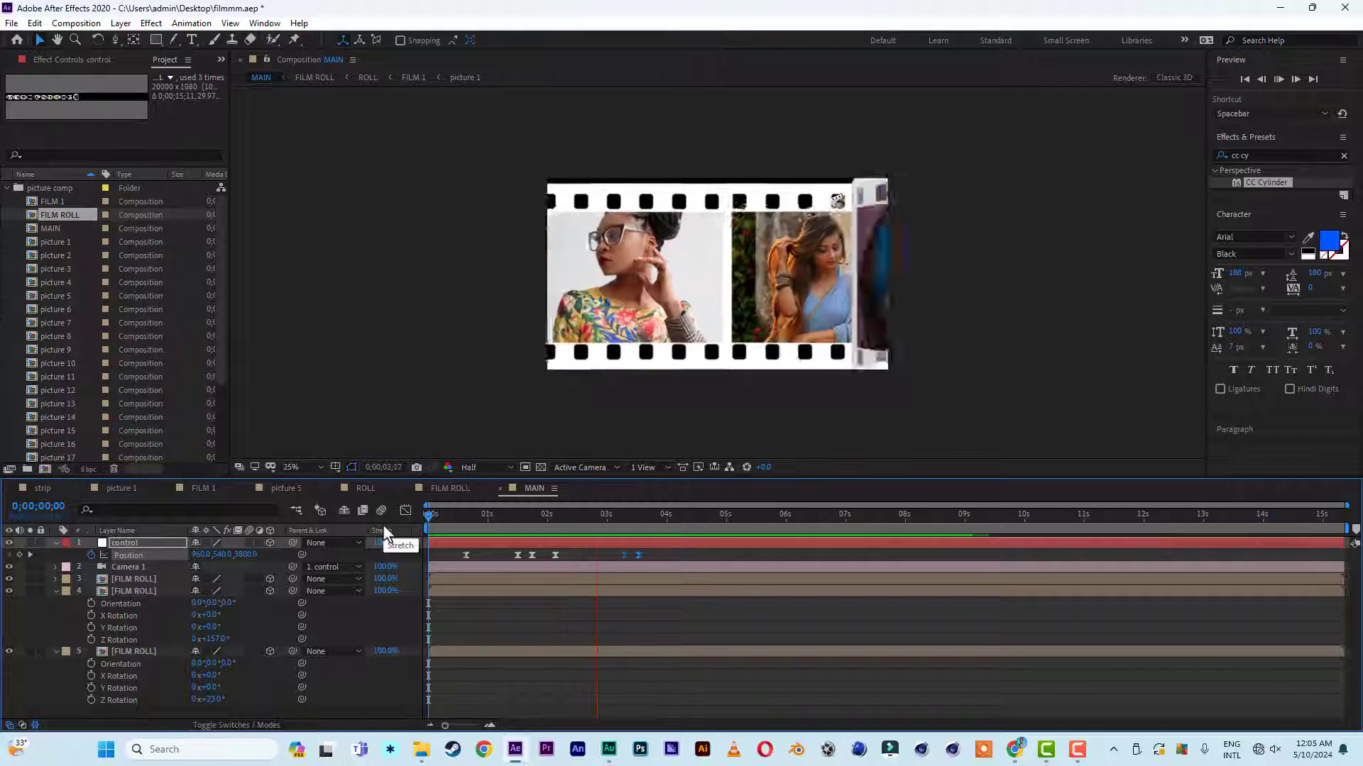
Delete the control null's Position keyframe at 0;00;02;04
left_click(542, 523)
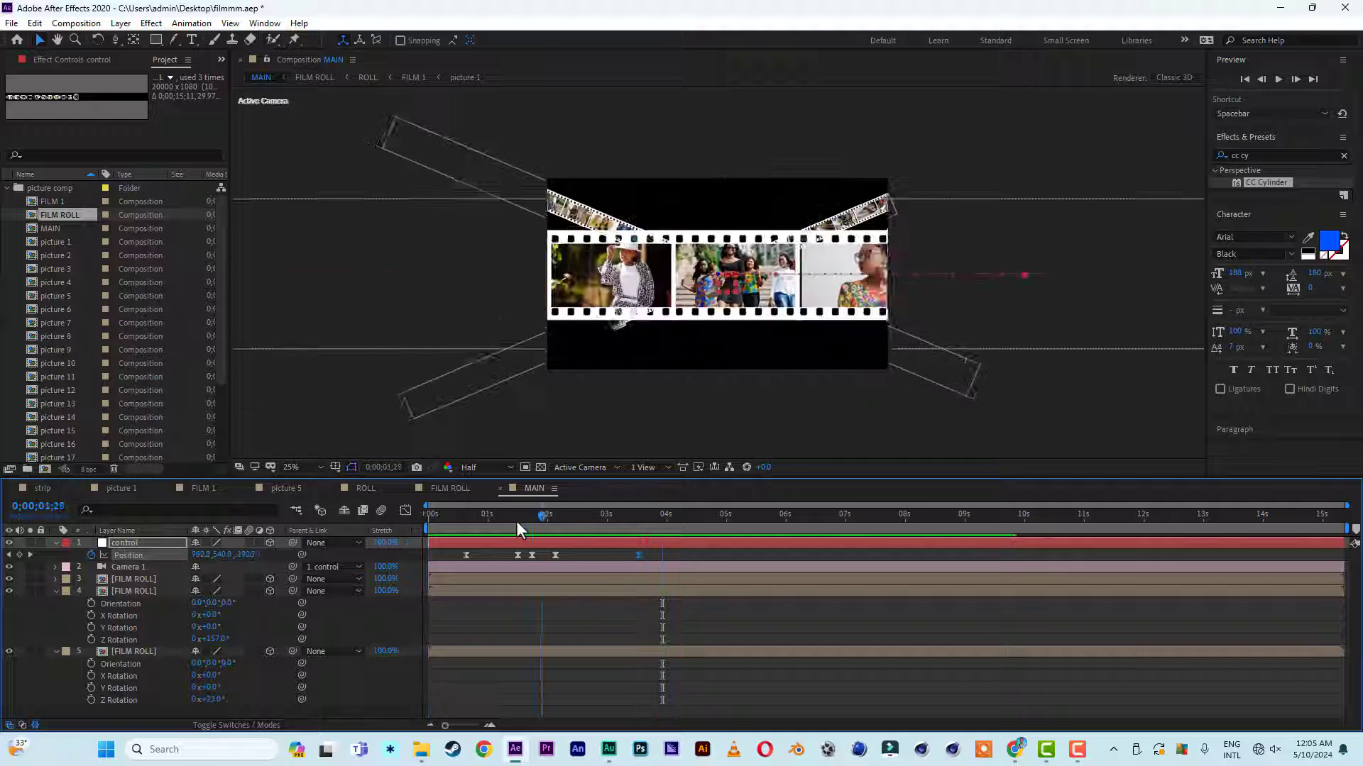
left_click(500, 522)
left_click(557, 555)
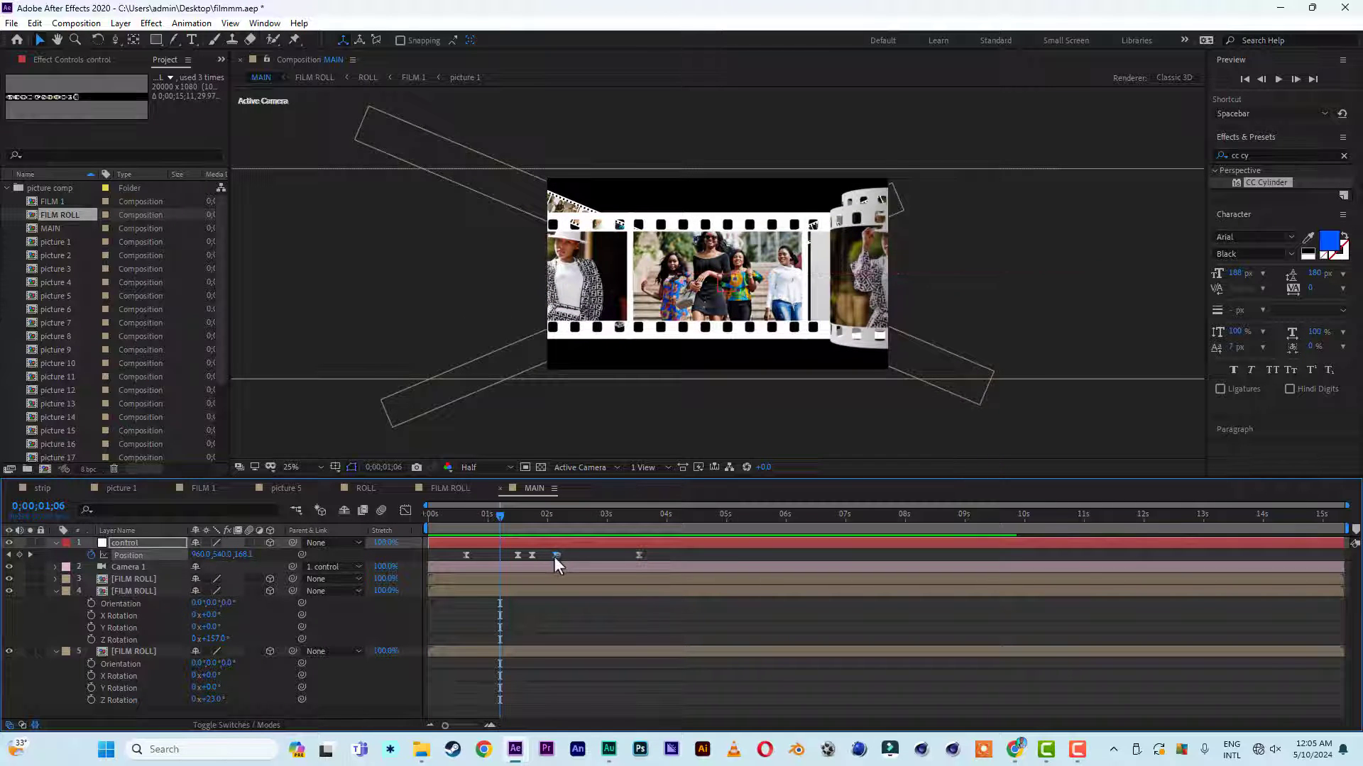
key("Delete")
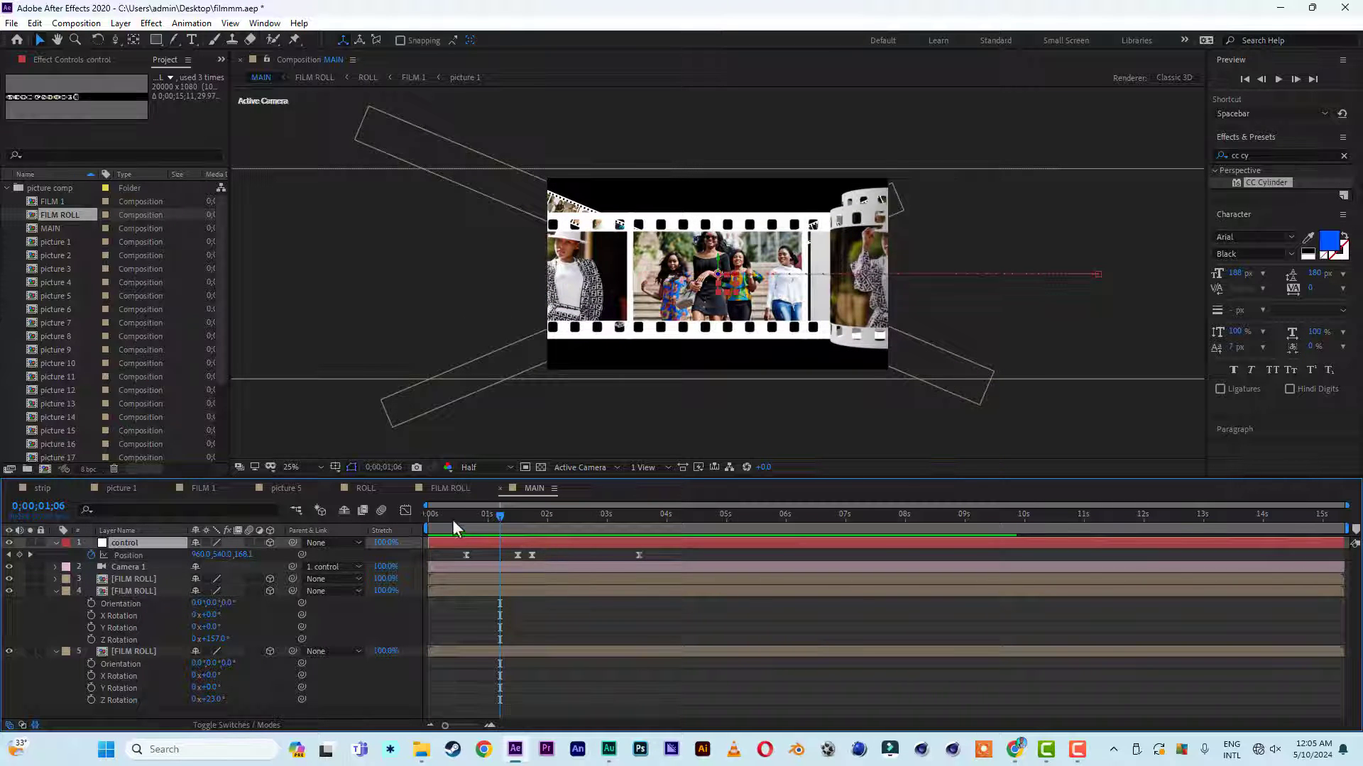
Replay the MAIN composition from the first frame to check the combined diagonal camera move
key("space")
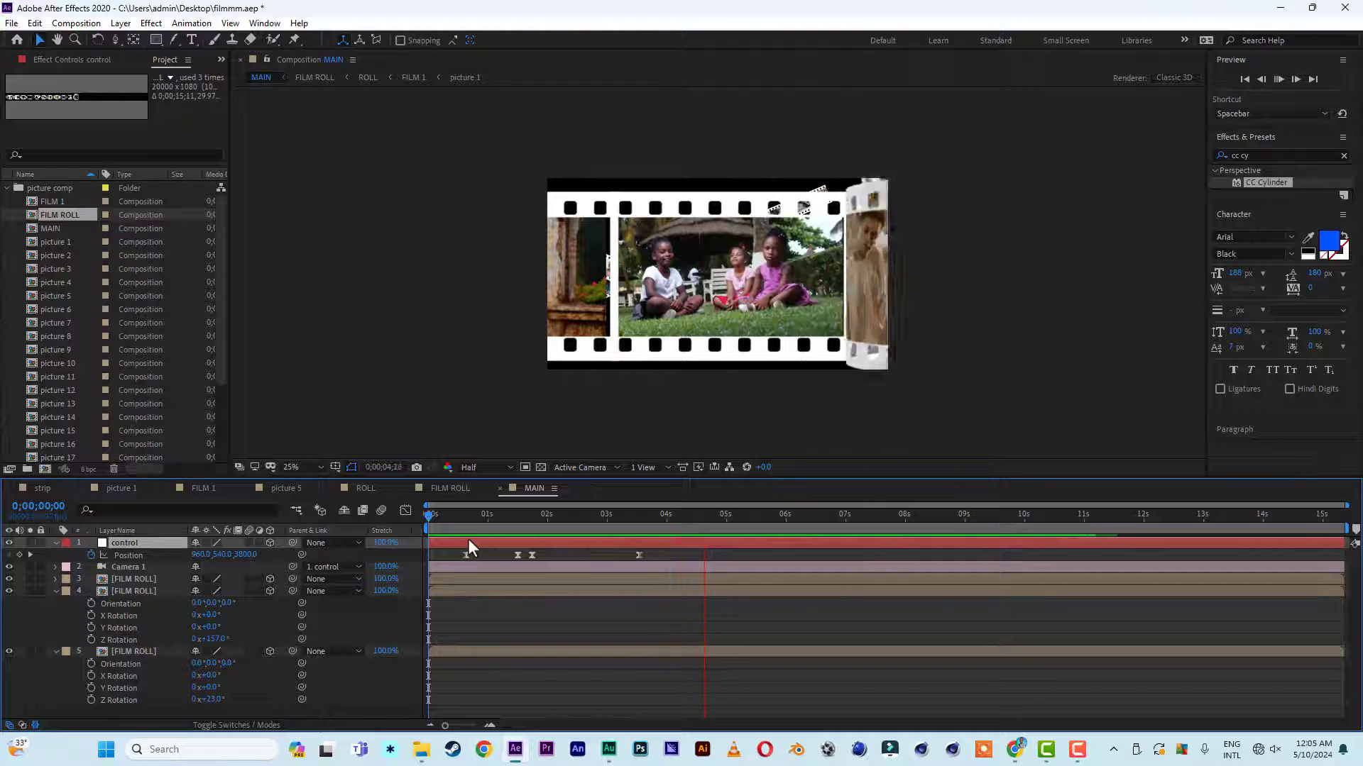
key("space")
key("space")
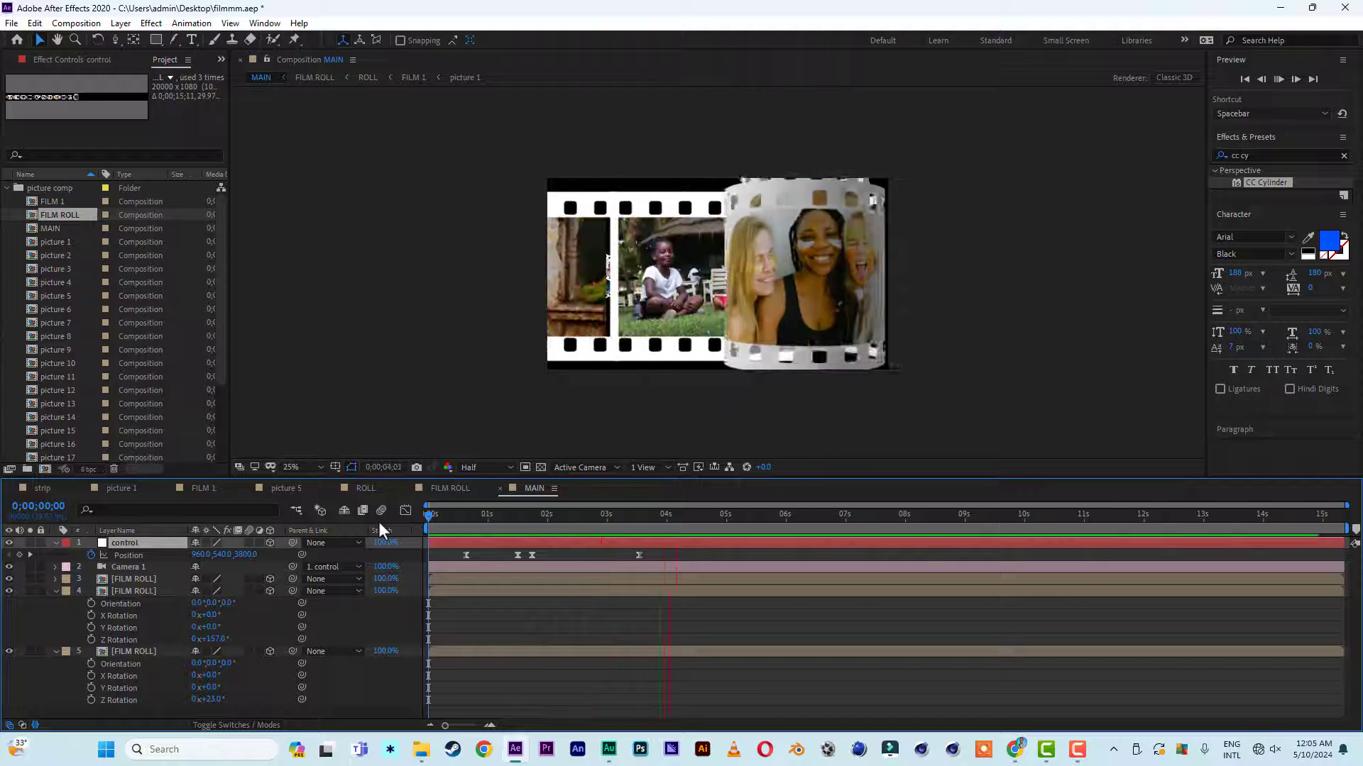
key("space")
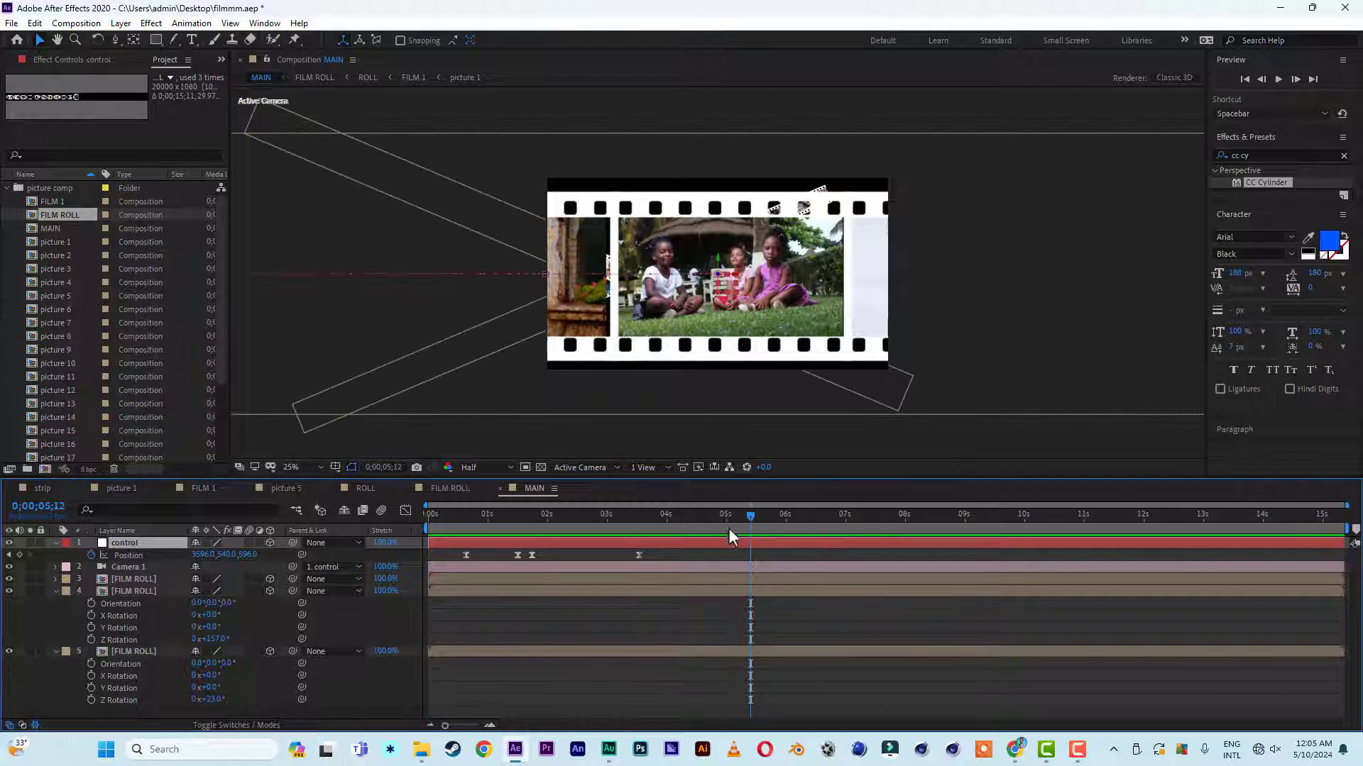
Add a Position keyframe to the control null at 0;00;06;01, and move the null down to Y 2136 at 0;00;07;01
left_click_drag(663, 516, 788, 522)
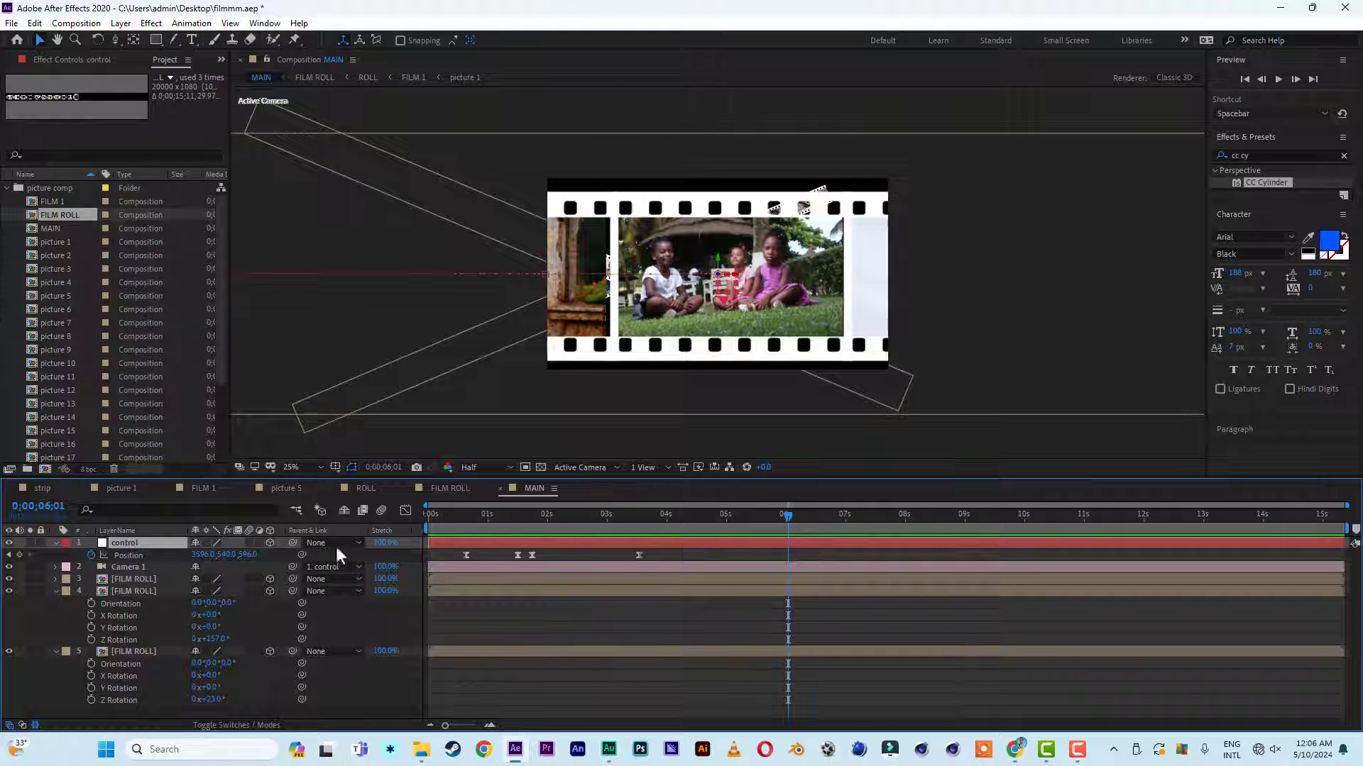
left_click(20, 555)
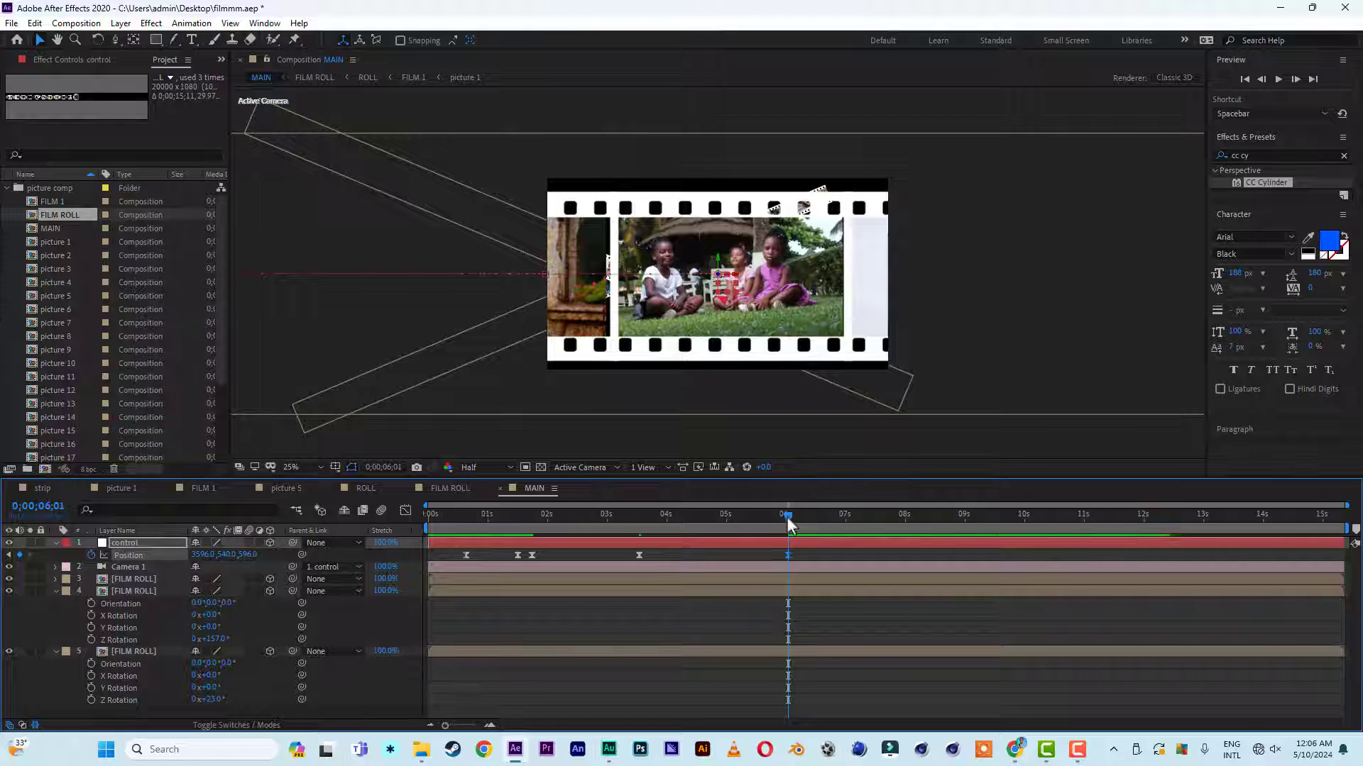
left_click_drag(788, 517, 845, 517)
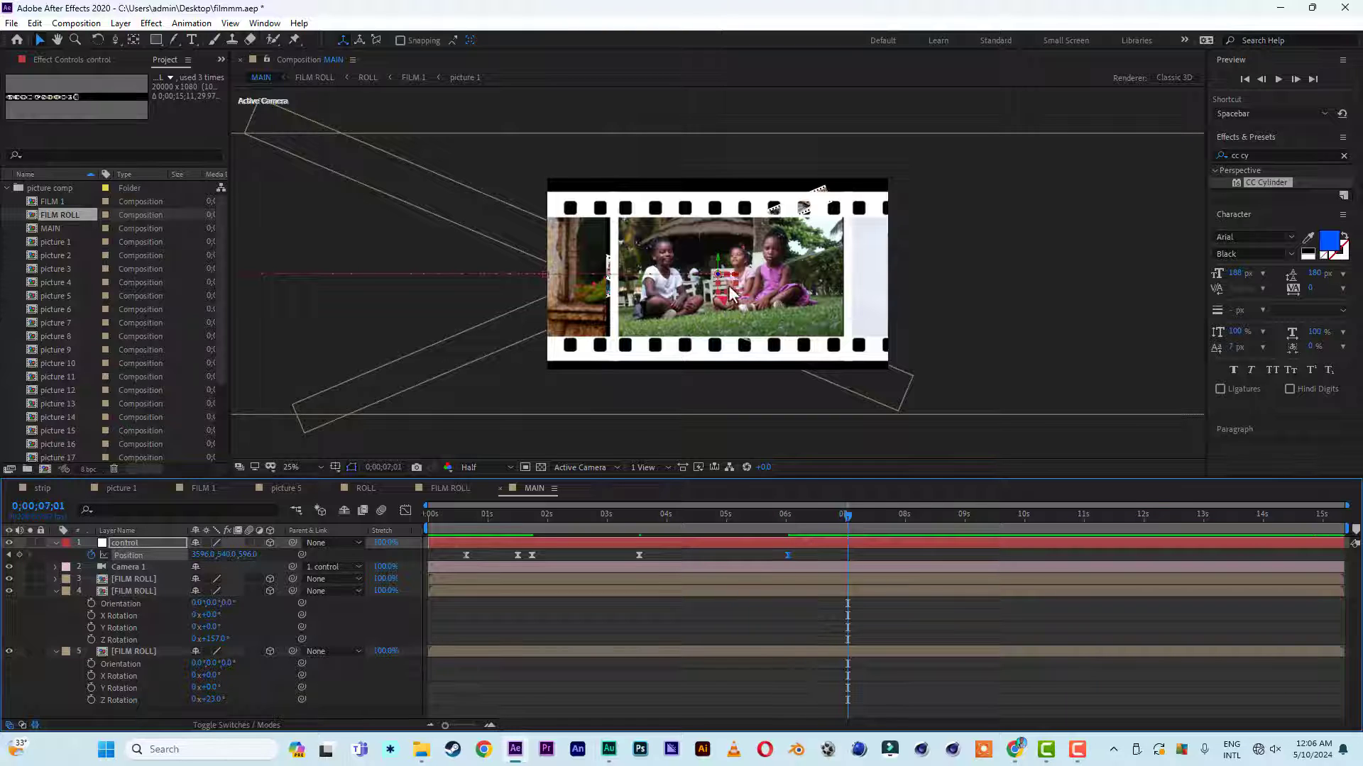
left_click_drag(719, 258, 728, 535)
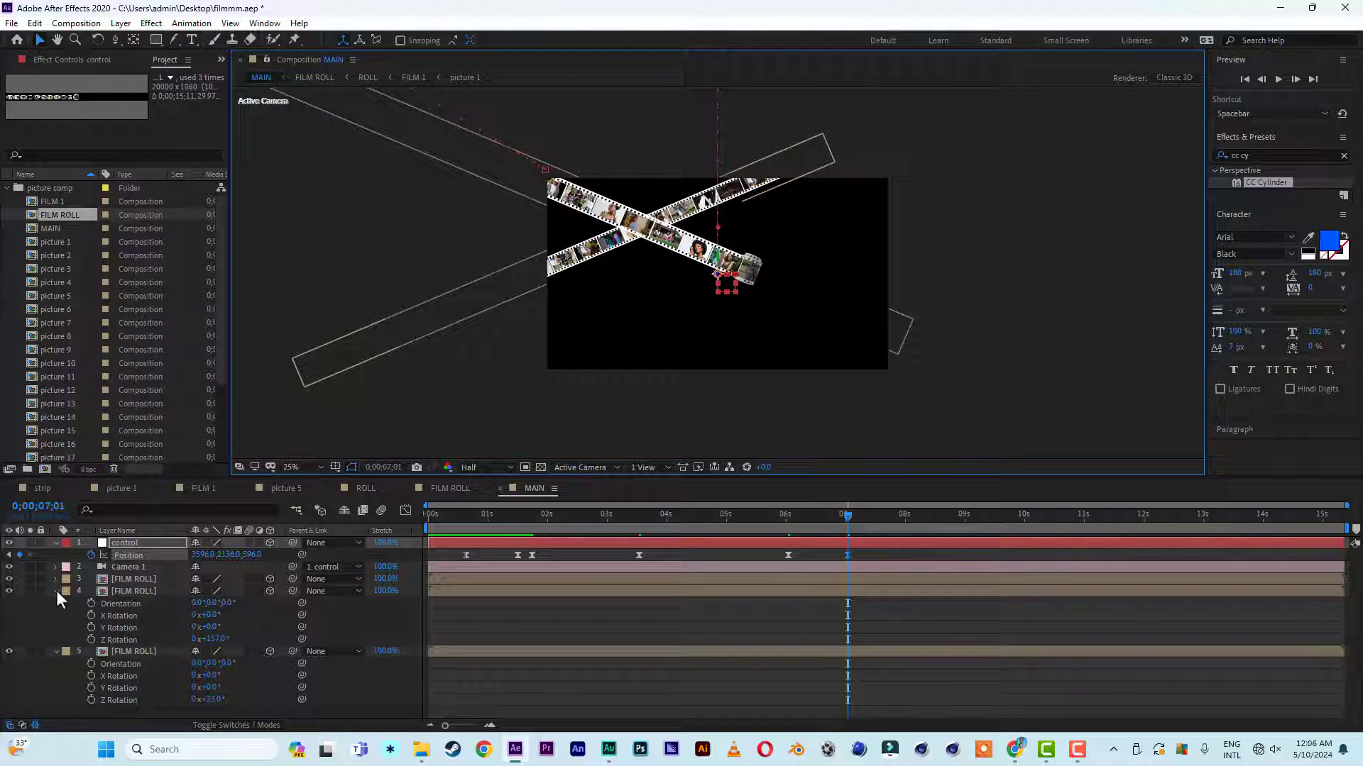
Duplicate the FILM ROLL layer rotated 157° and move the copy below the original strip
left_click(138, 591)
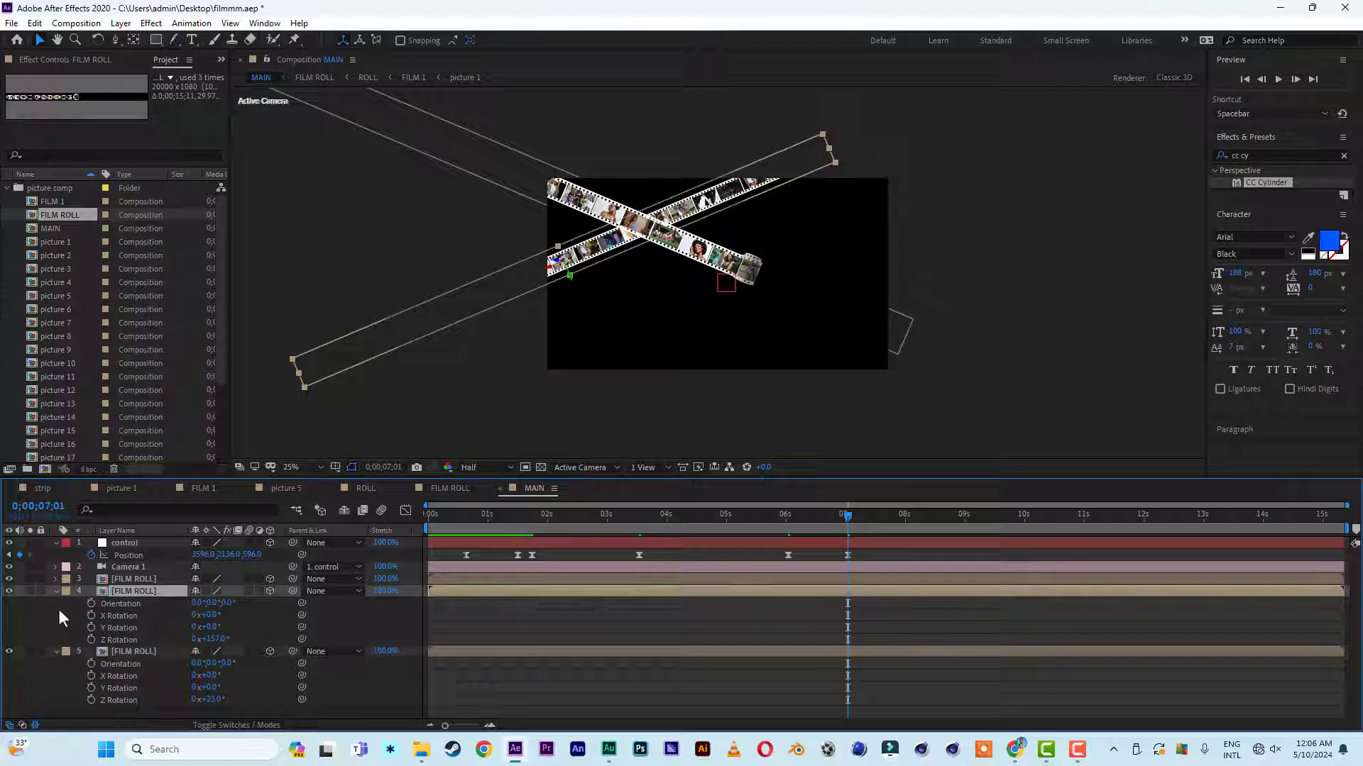
key("ctrl+d")
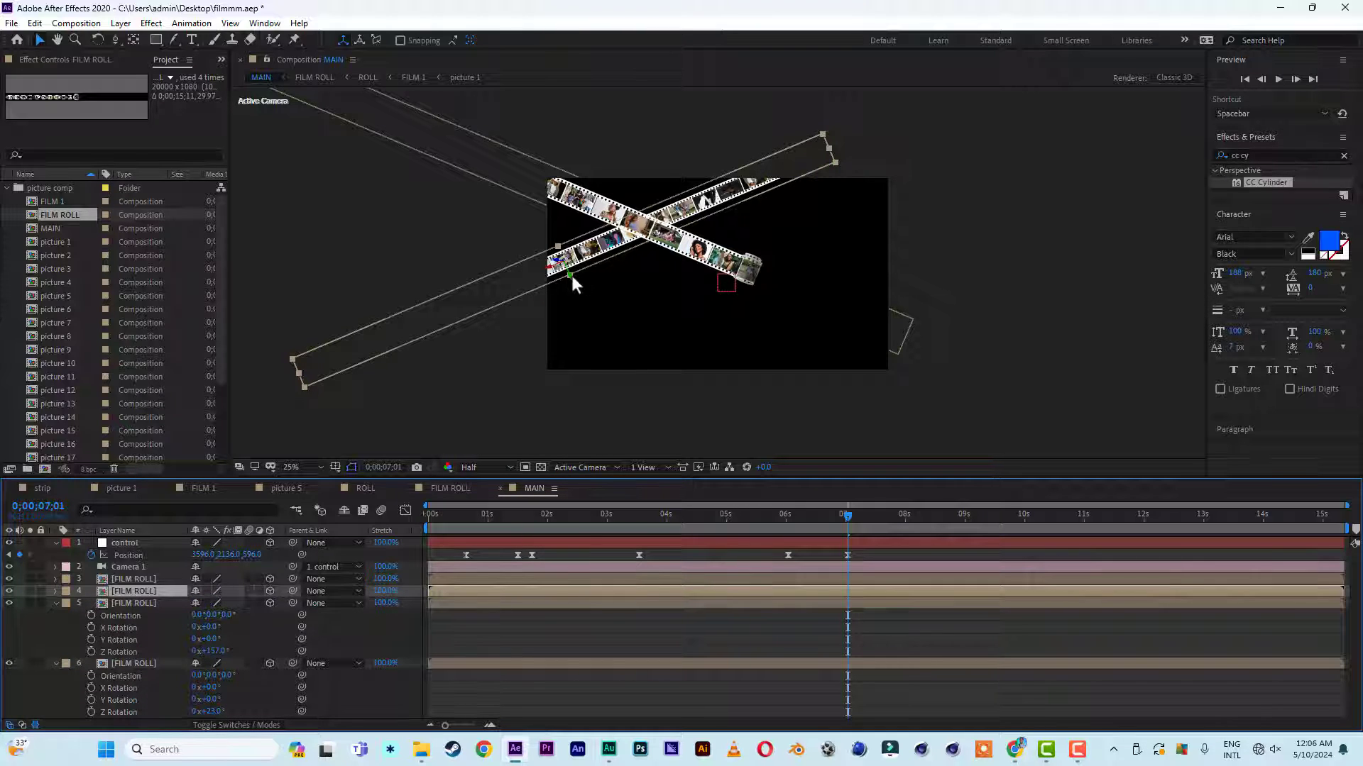
left_click_drag(570, 276, 586, 314)
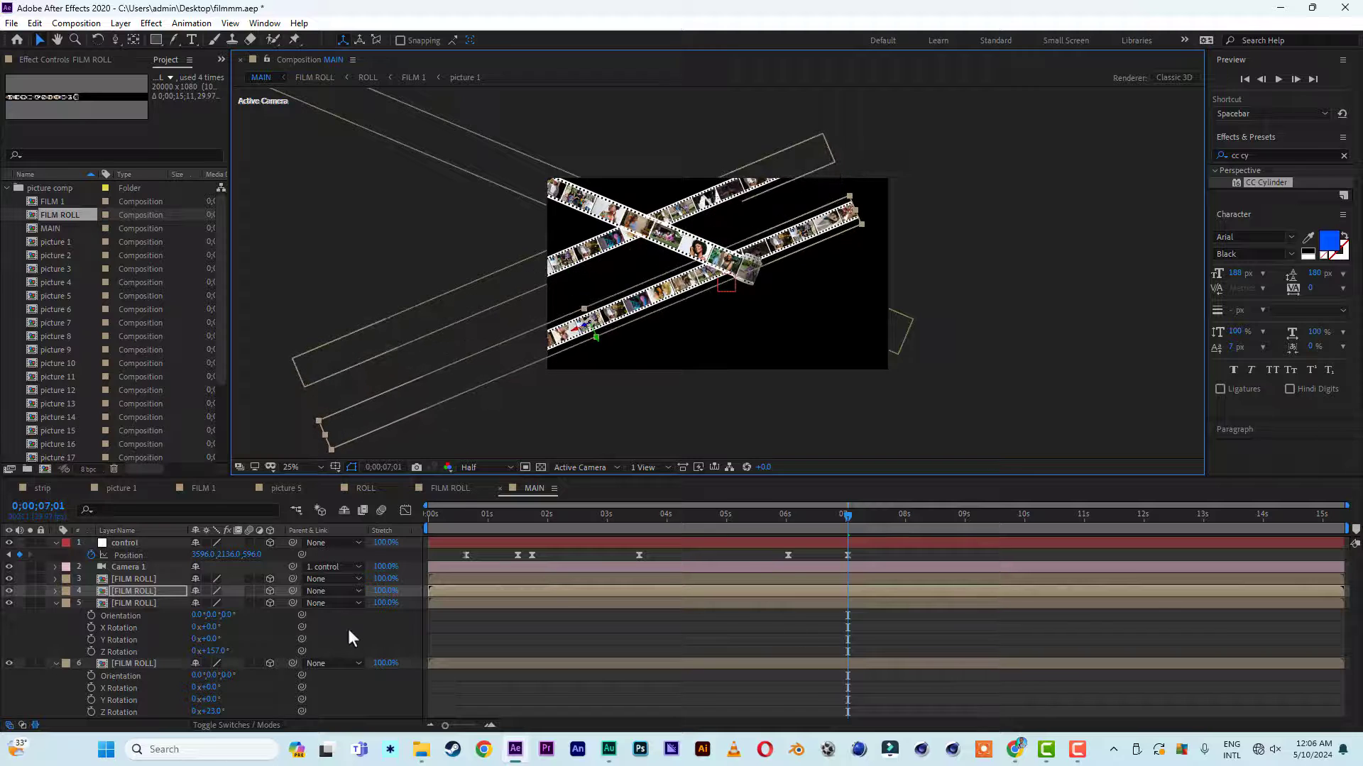
Set the duplicated FILM ROLL layer's Z Rotation to 0° so the strip lies horizontal
key("r")
left_click(213, 639)
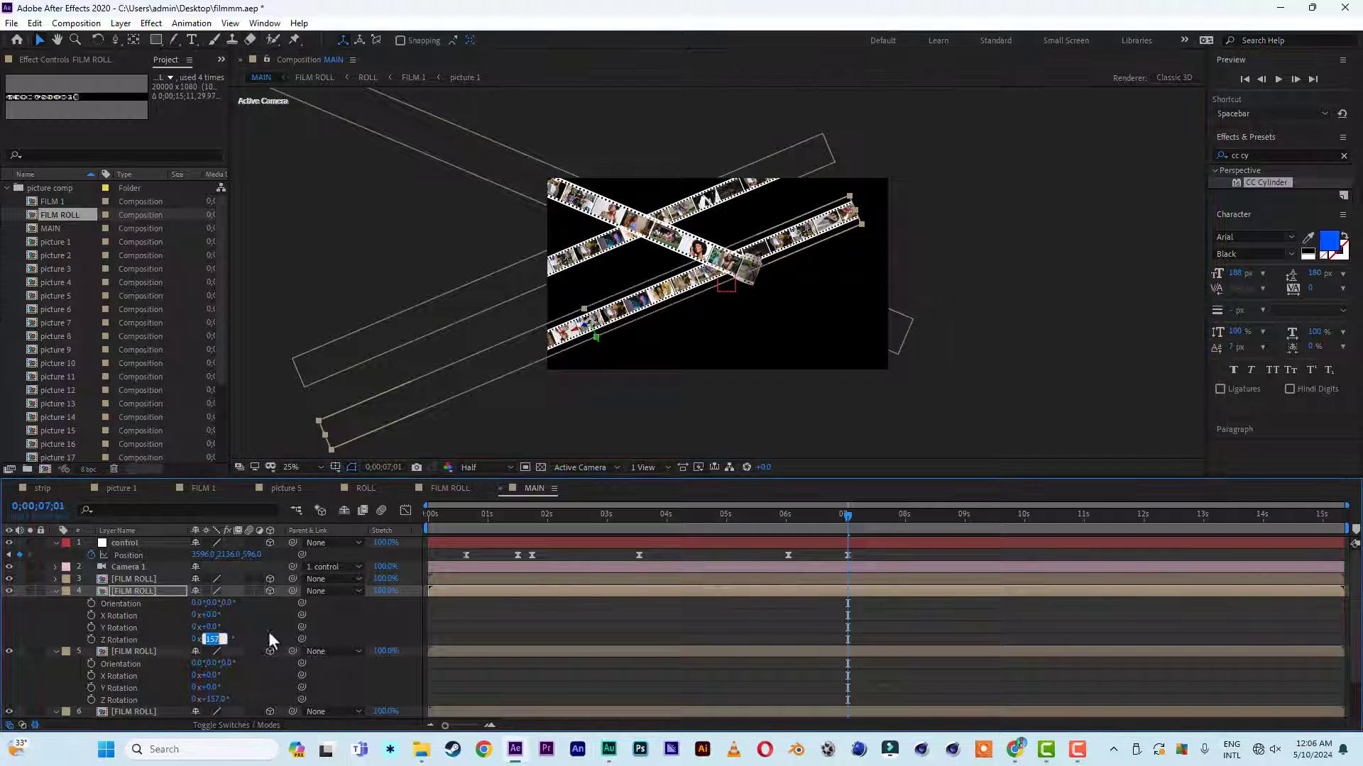
type("0")
left_click(244, 624)
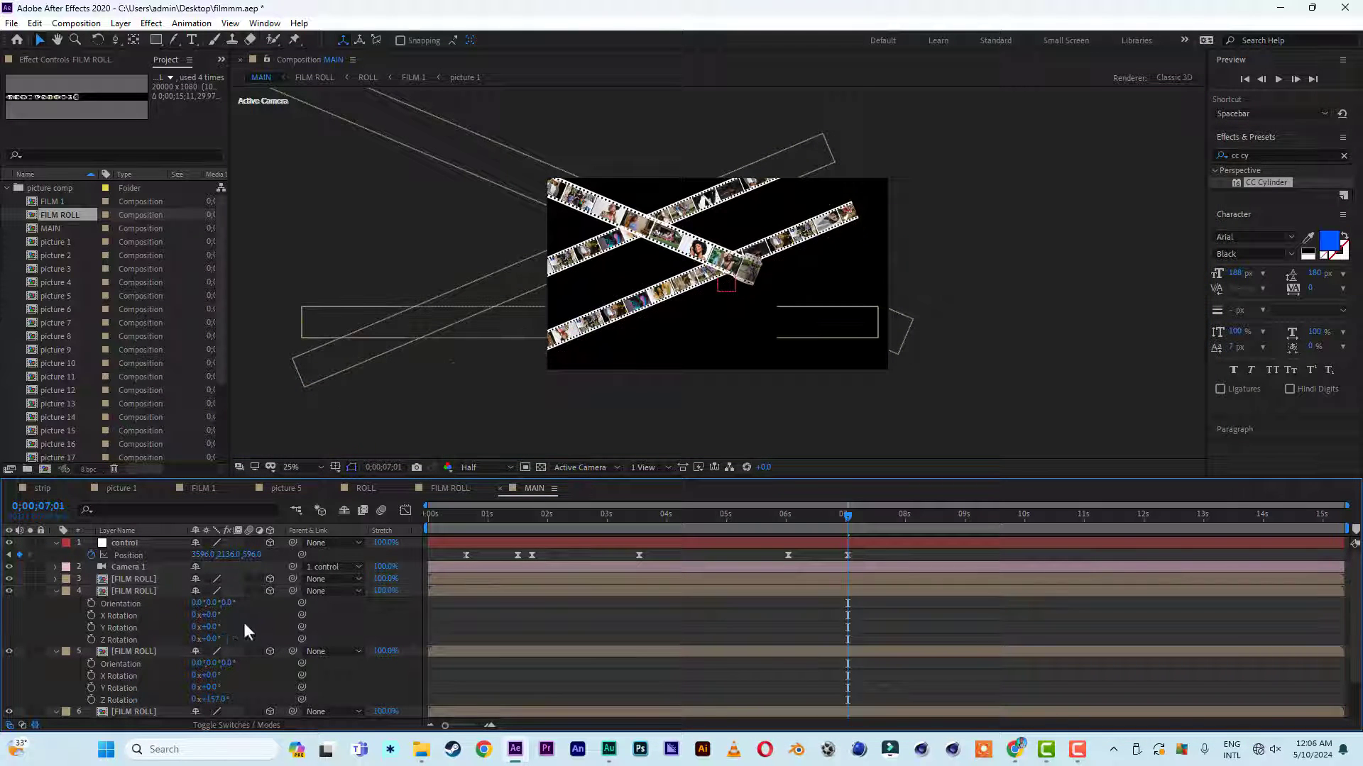
Flip the horizontal FILM ROLL copy so it unrolls the opposite way, and shift it toward the right side of the frame
left_click(134, 590)
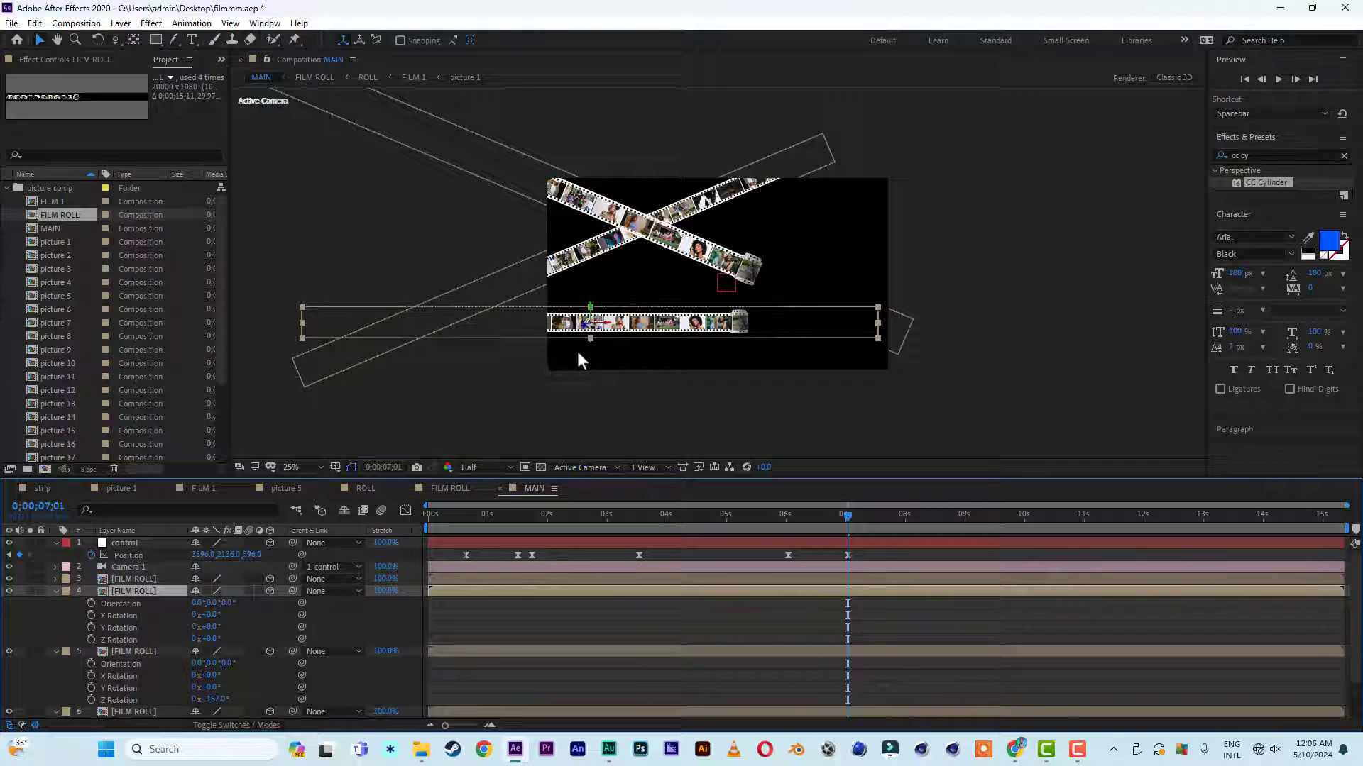
left_click(877, 322)
left_click_drag(864, 328, 289, 327)
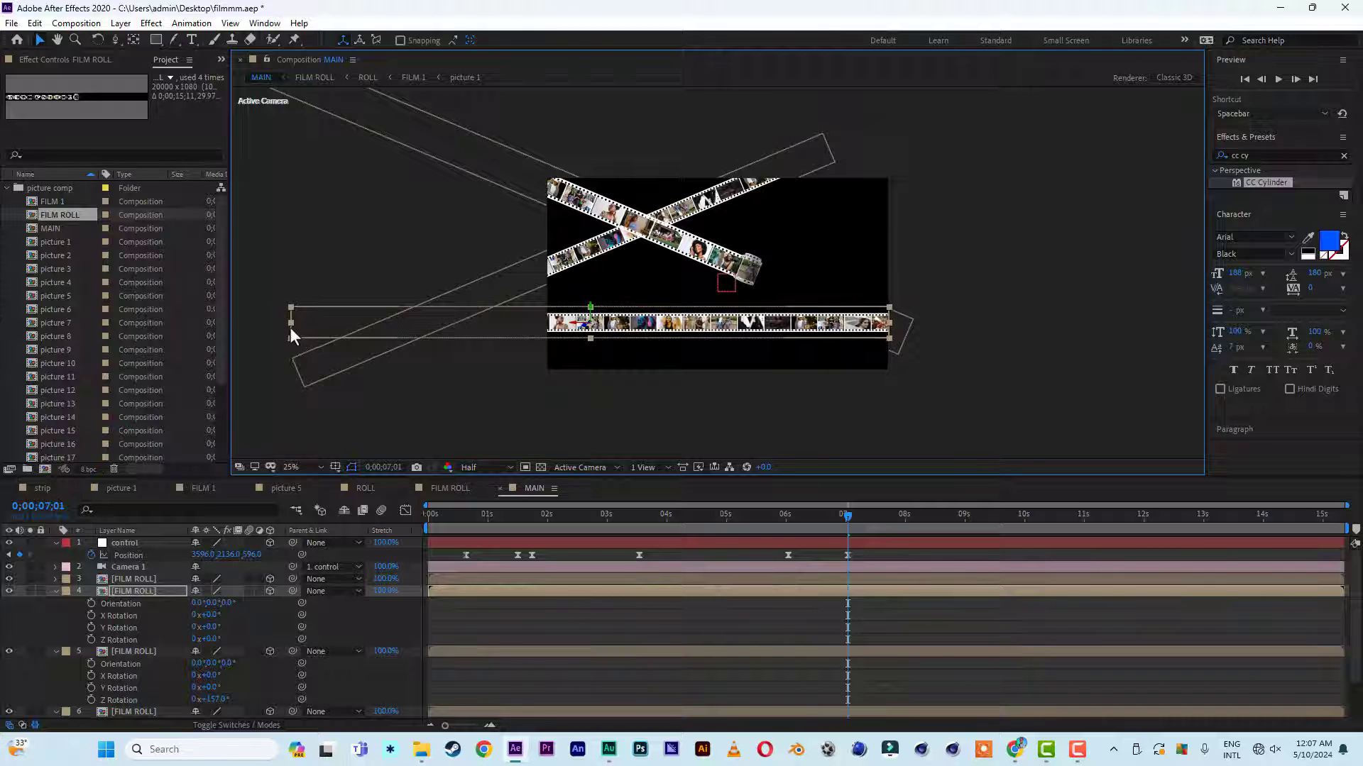
left_click_drag(575, 324, 829, 328)
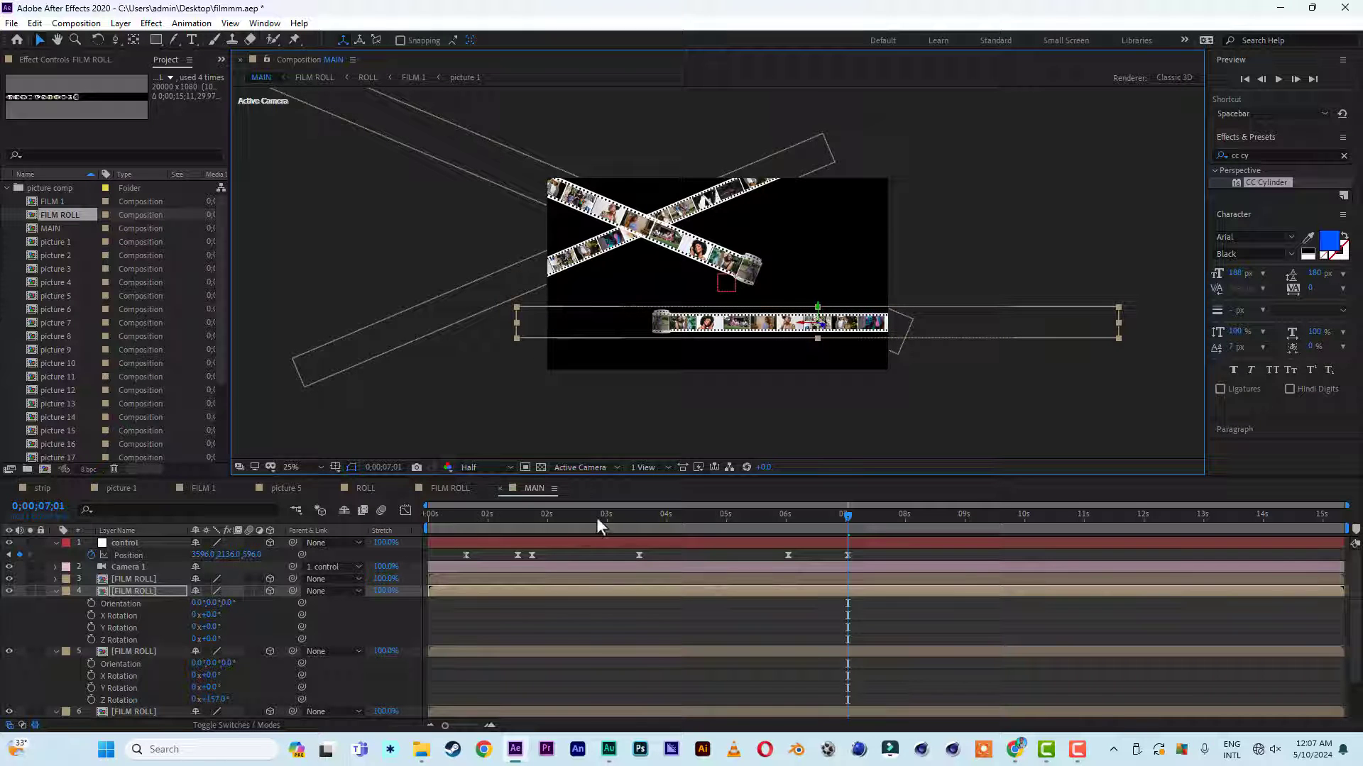
Play the MAIN composition from the start to review the downward camera move toward the new strip
left_click_drag(625, 518, 270, 523)
key("space")
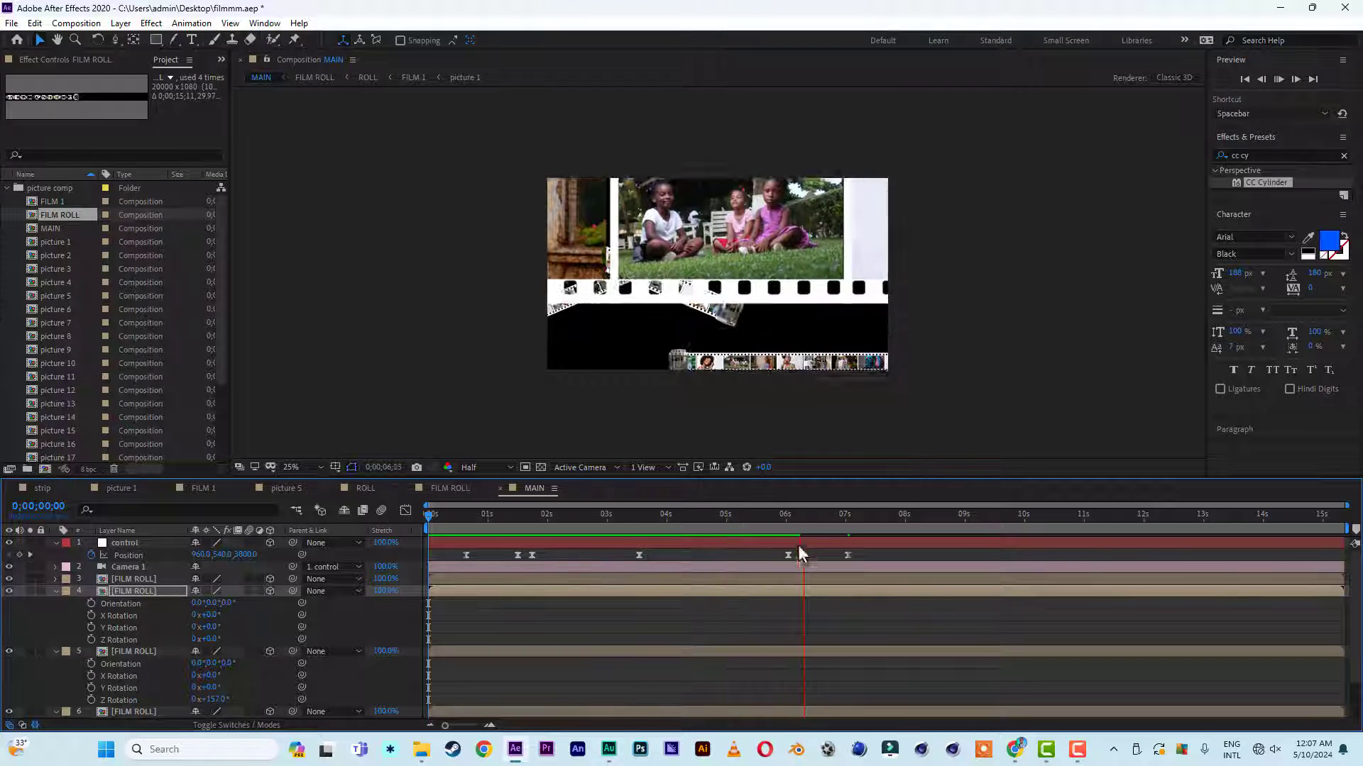
left_click(752, 517)
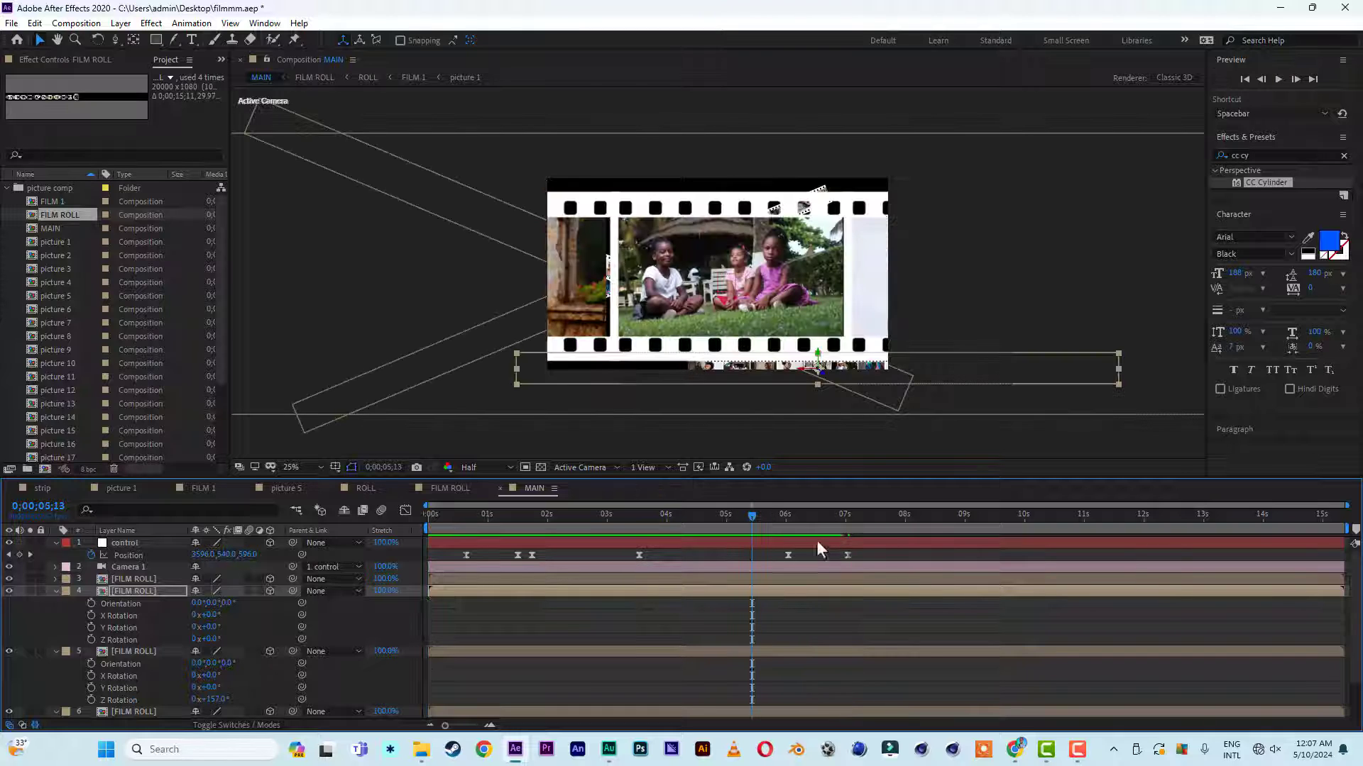
Move the control null's last two Position keyframes earlier so the downward camera move runs between about 5 and 6 seconds
left_click(871, 557)
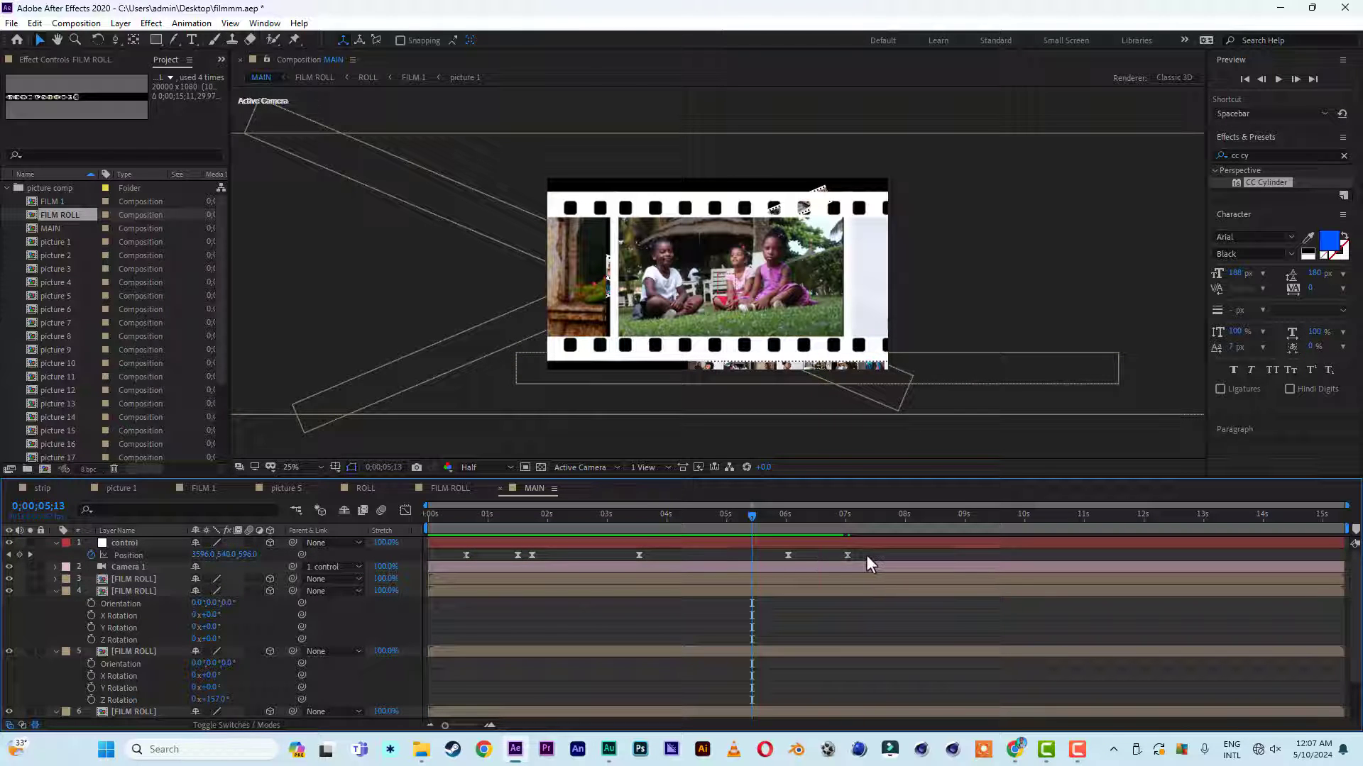
left_click_drag(866, 555, 772, 558)
left_click(812, 554)
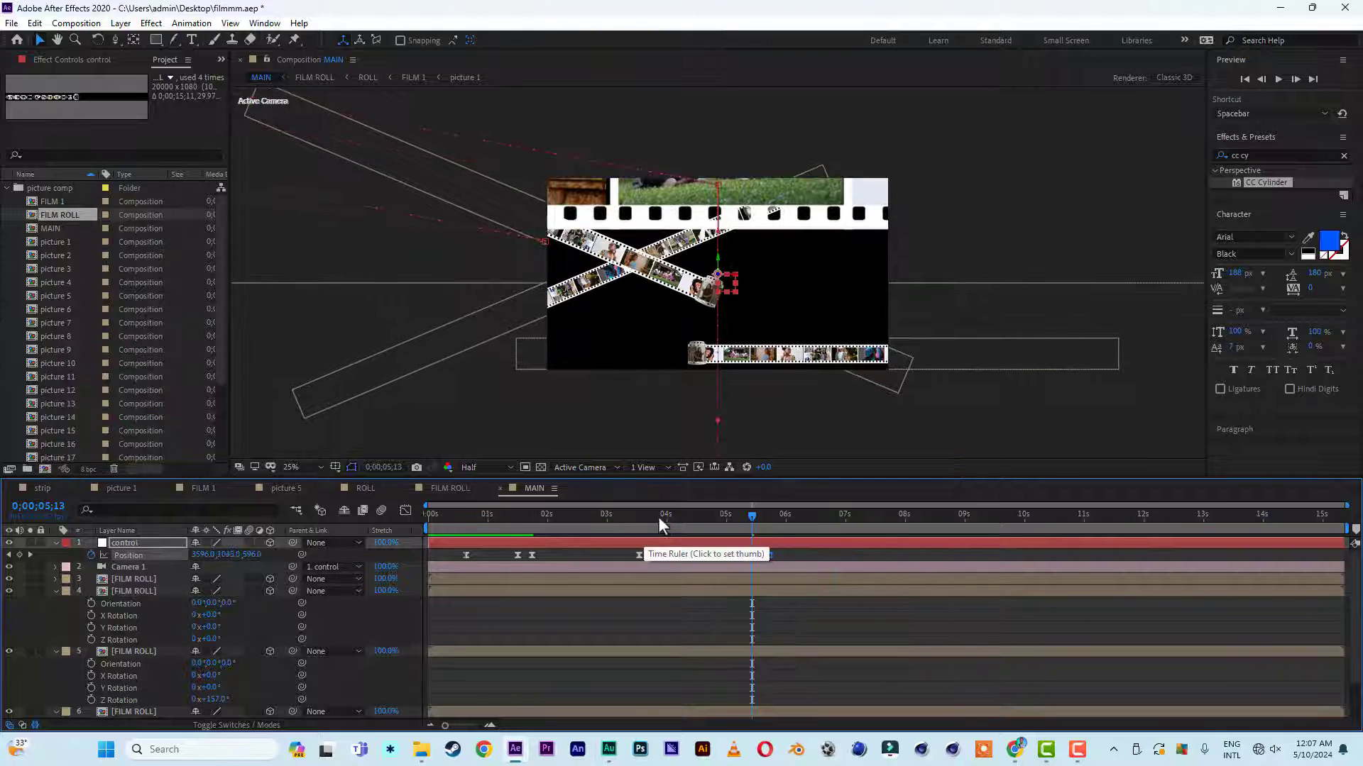
Play MAIN from the start, and hold the control null's position with a new keyframe at 0;00;06;00
left_click(428, 518)
key("space")
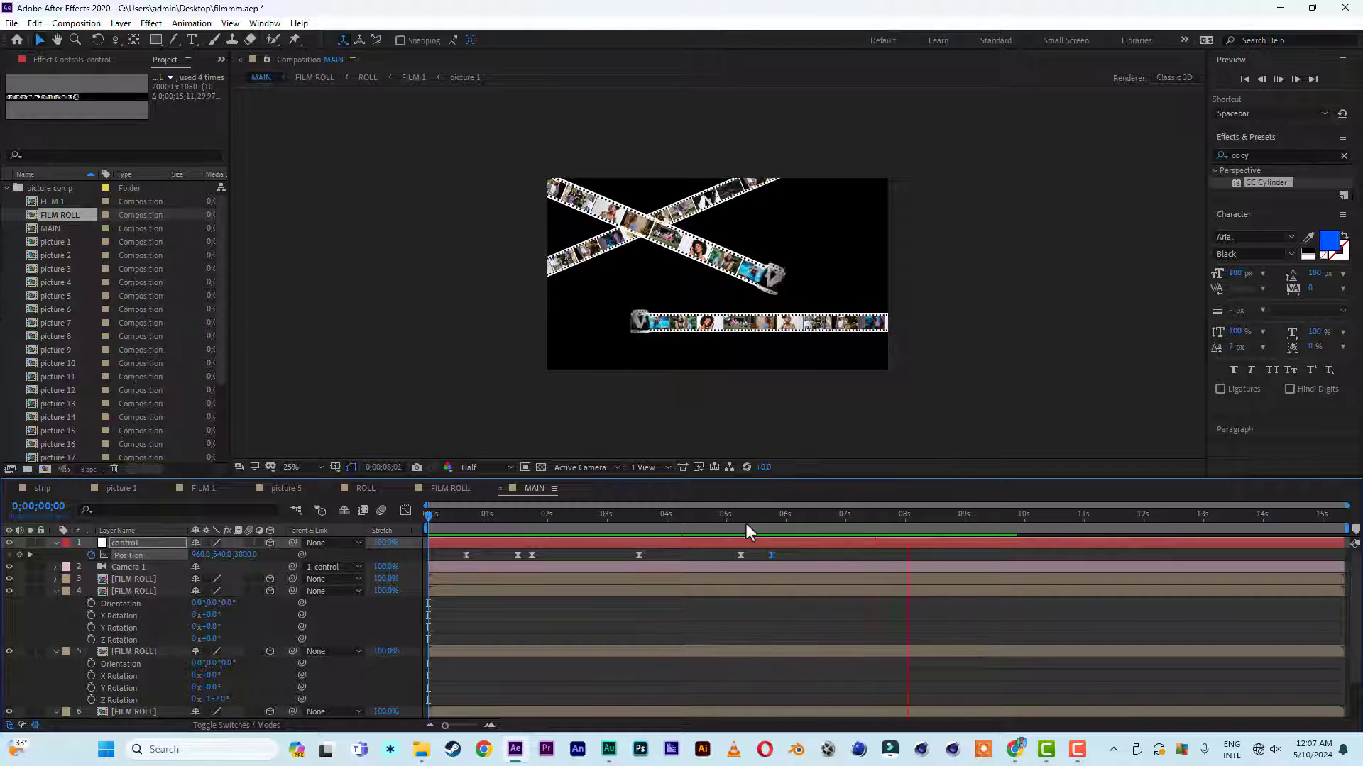
left_click_drag(743, 520, 786, 531)
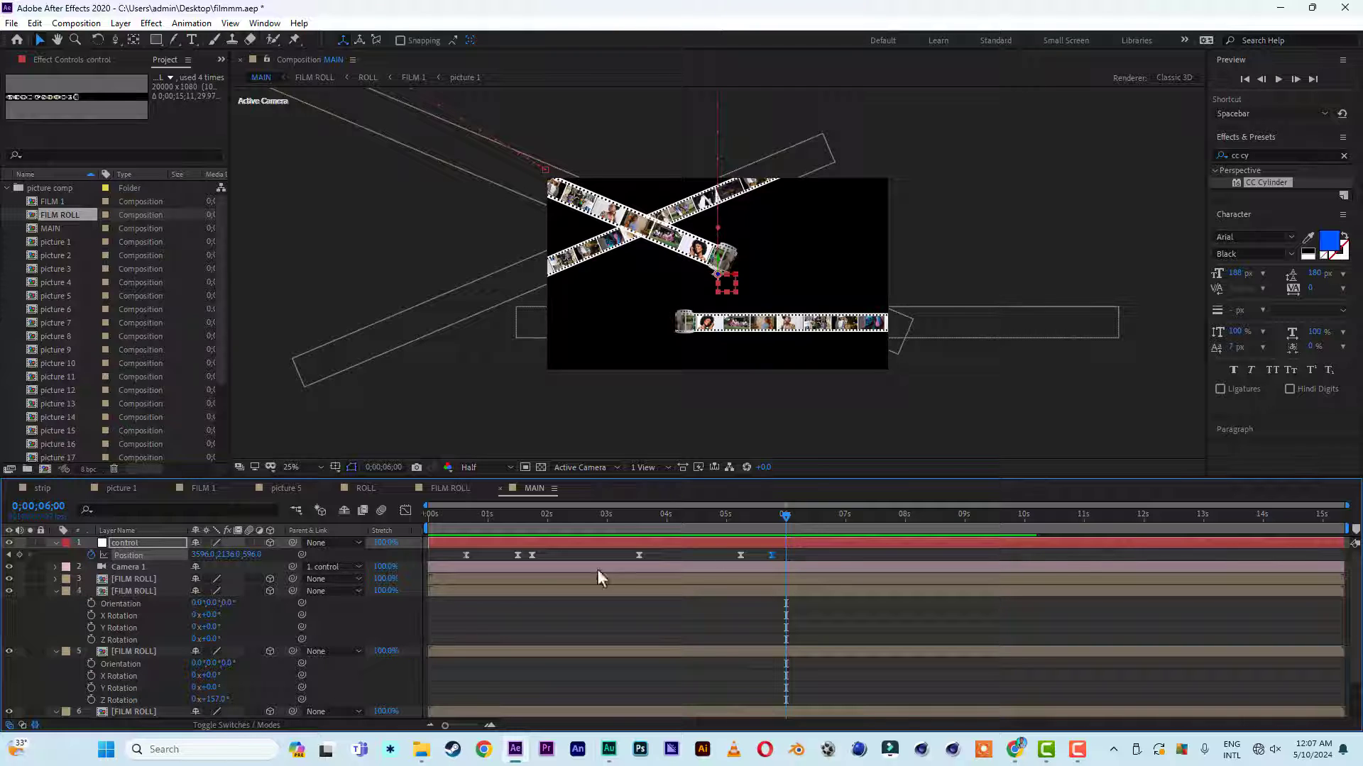
left_click(19, 555)
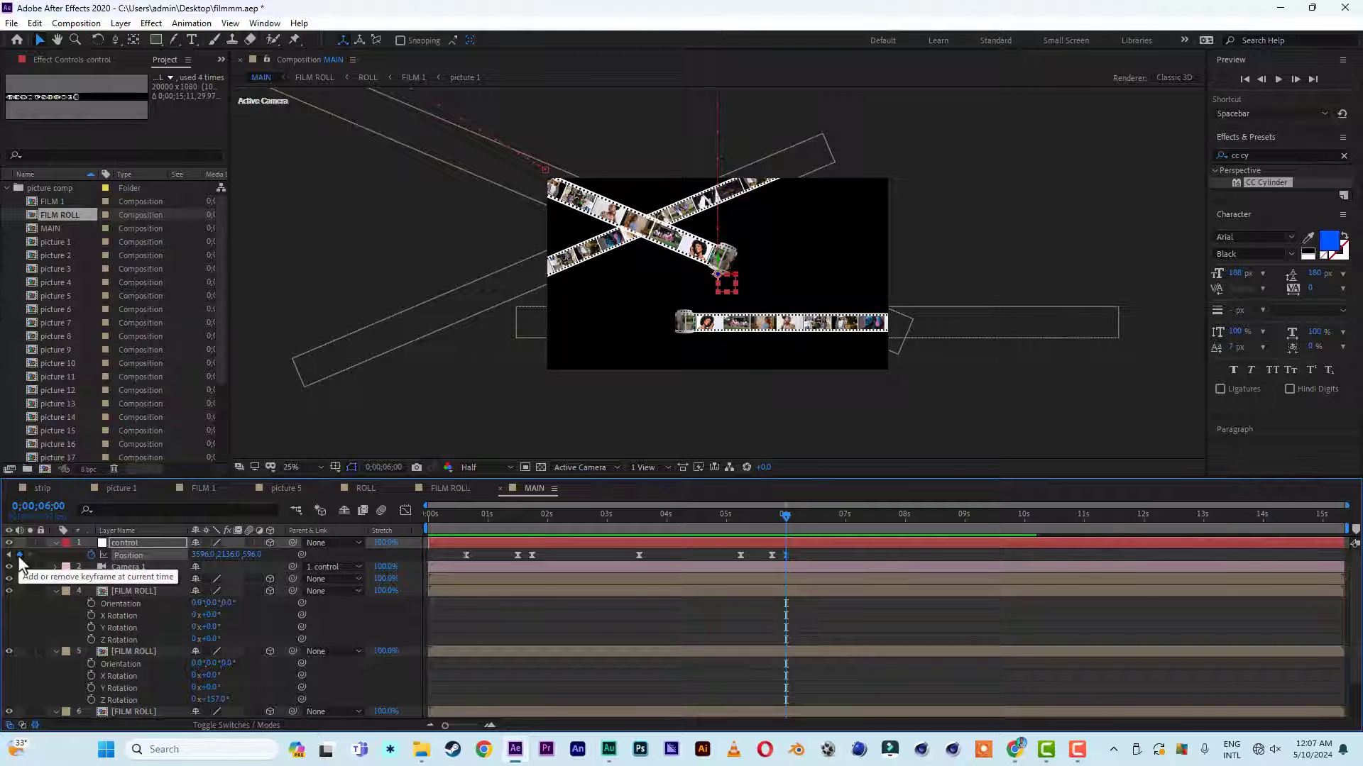
At 0;00;07;12, move the control null down and forward to about 2364, 3832, 10832 to frame a photo on the horizontal strip
left_click_drag(786, 516, 821, 522)
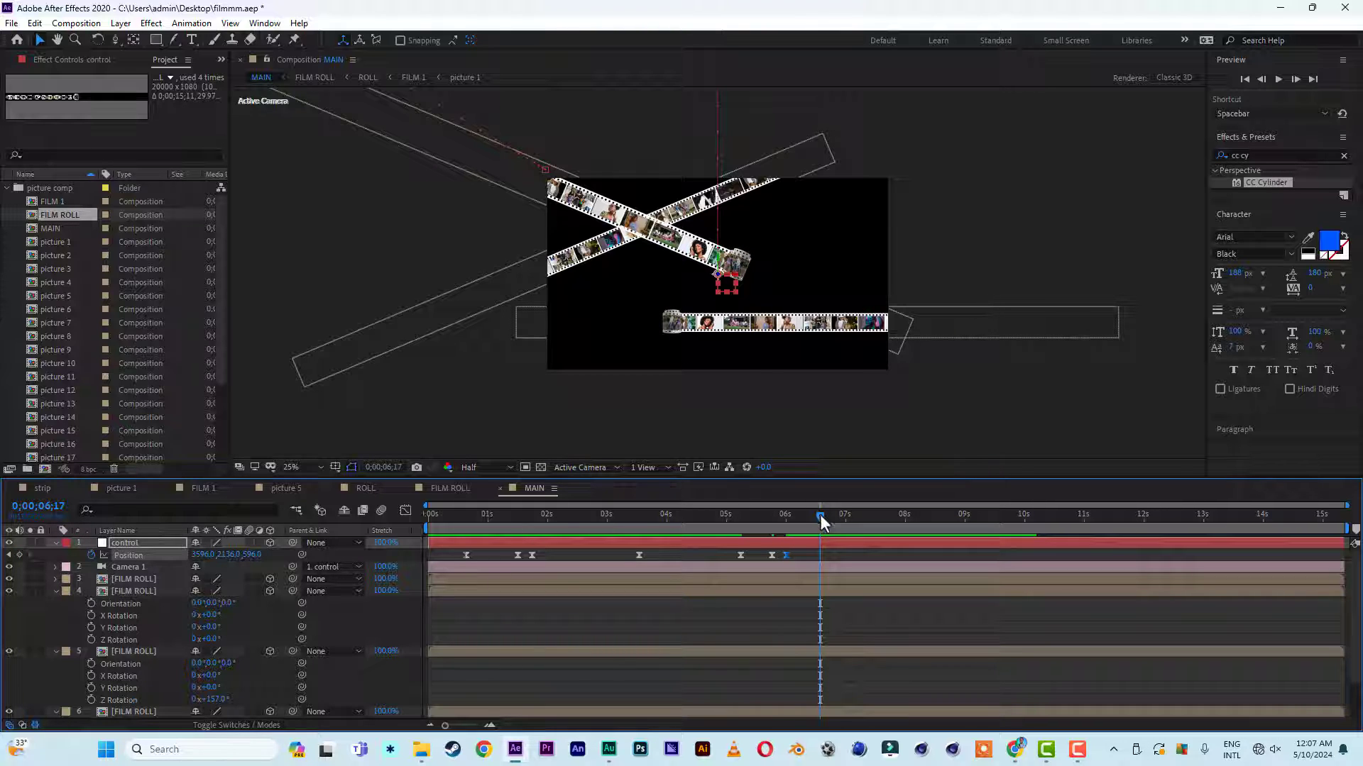
left_click_drag(820, 513, 871, 522)
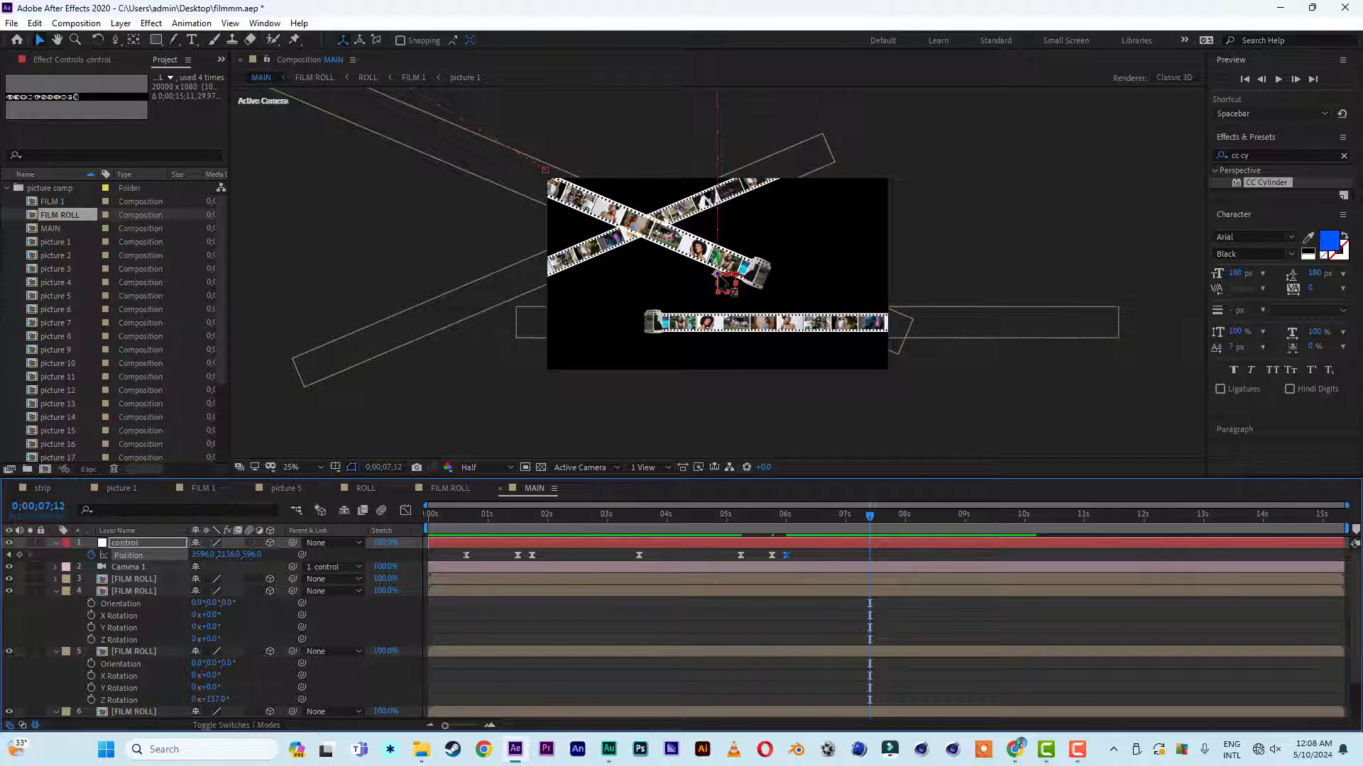
left_click_drag(718, 275, 173, 156)
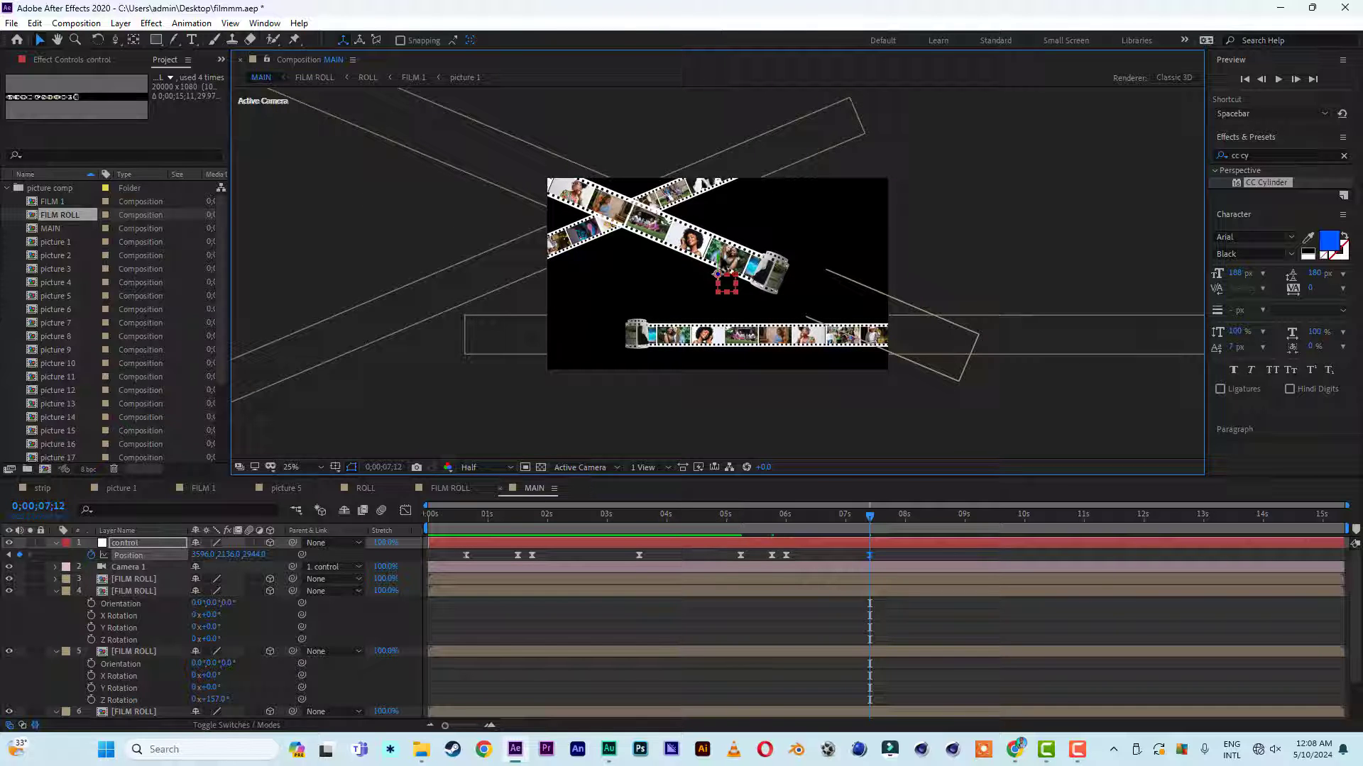
left_click_drag(718, 275, 745, 567)
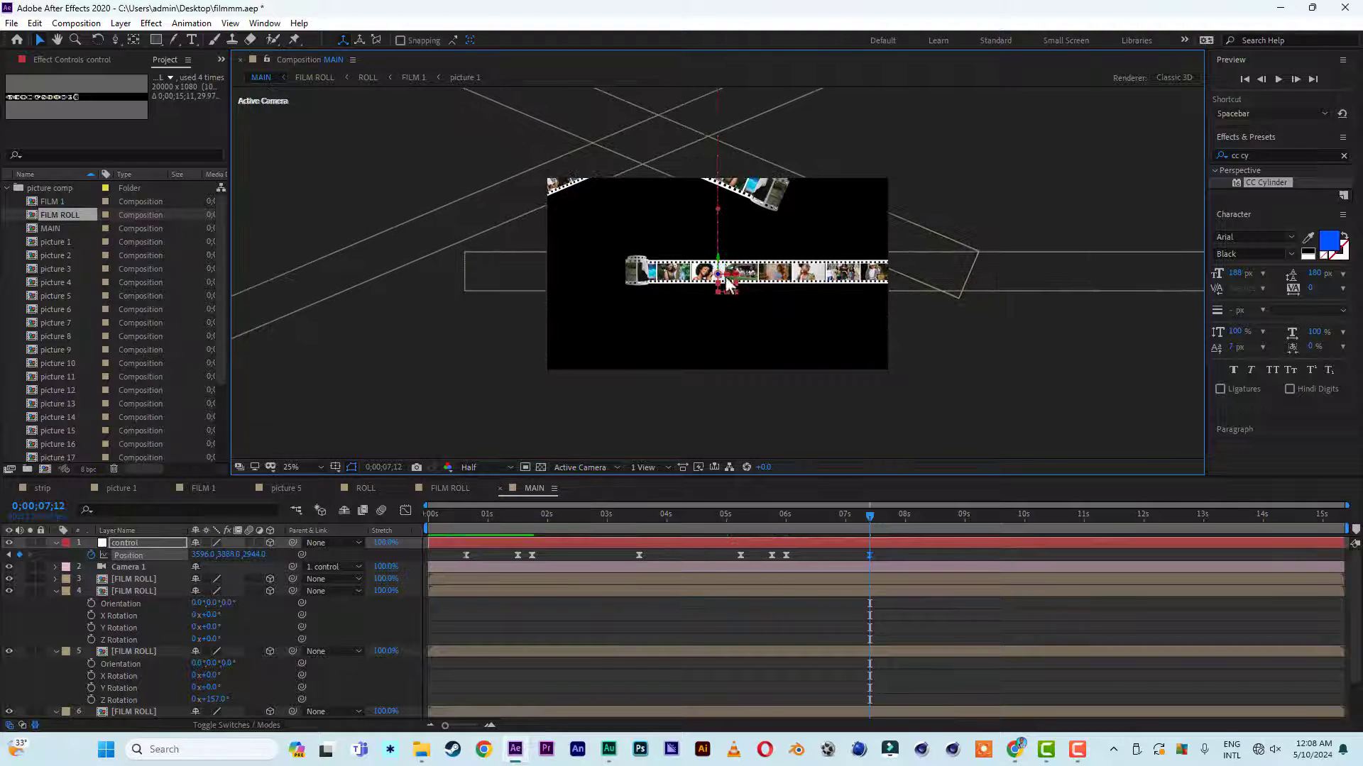
left_click_drag(719, 275, 483, 468)
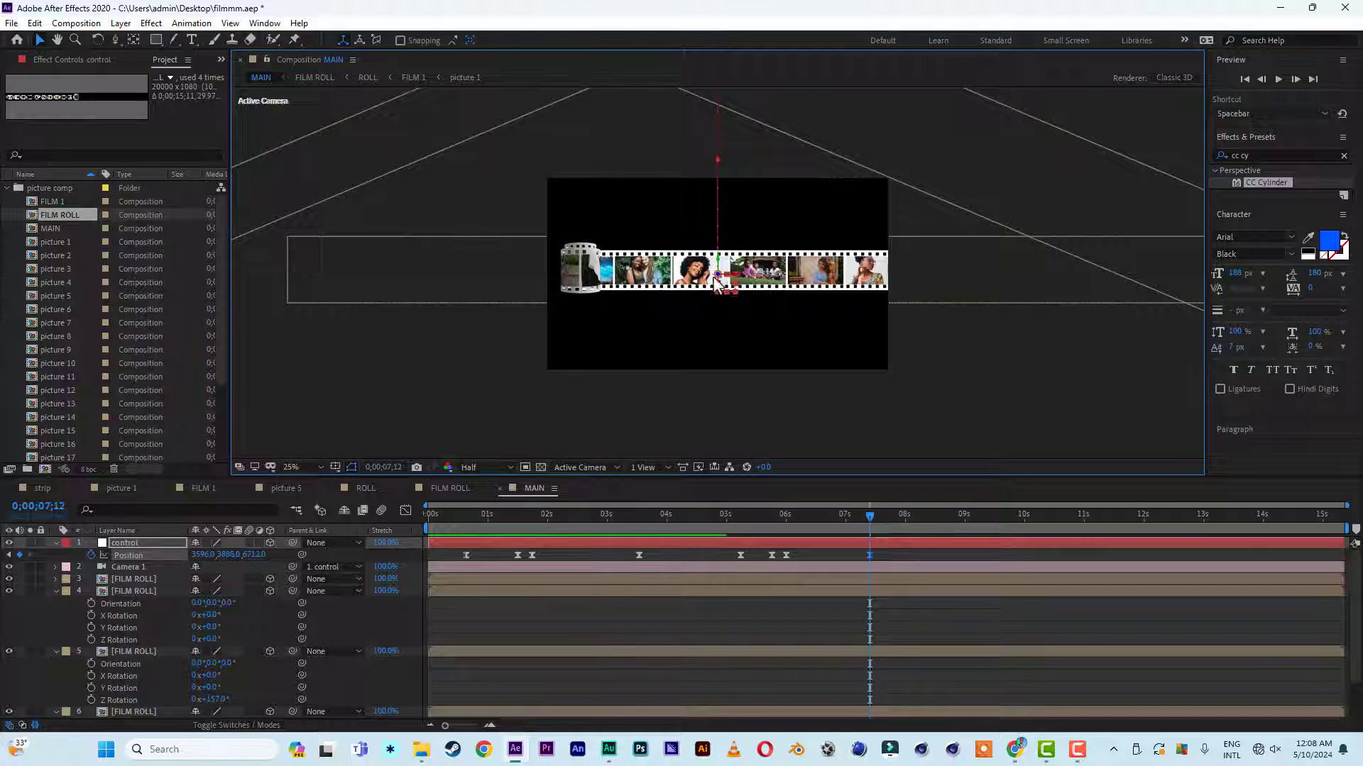
left_click_drag(719, 276, 555, 431)
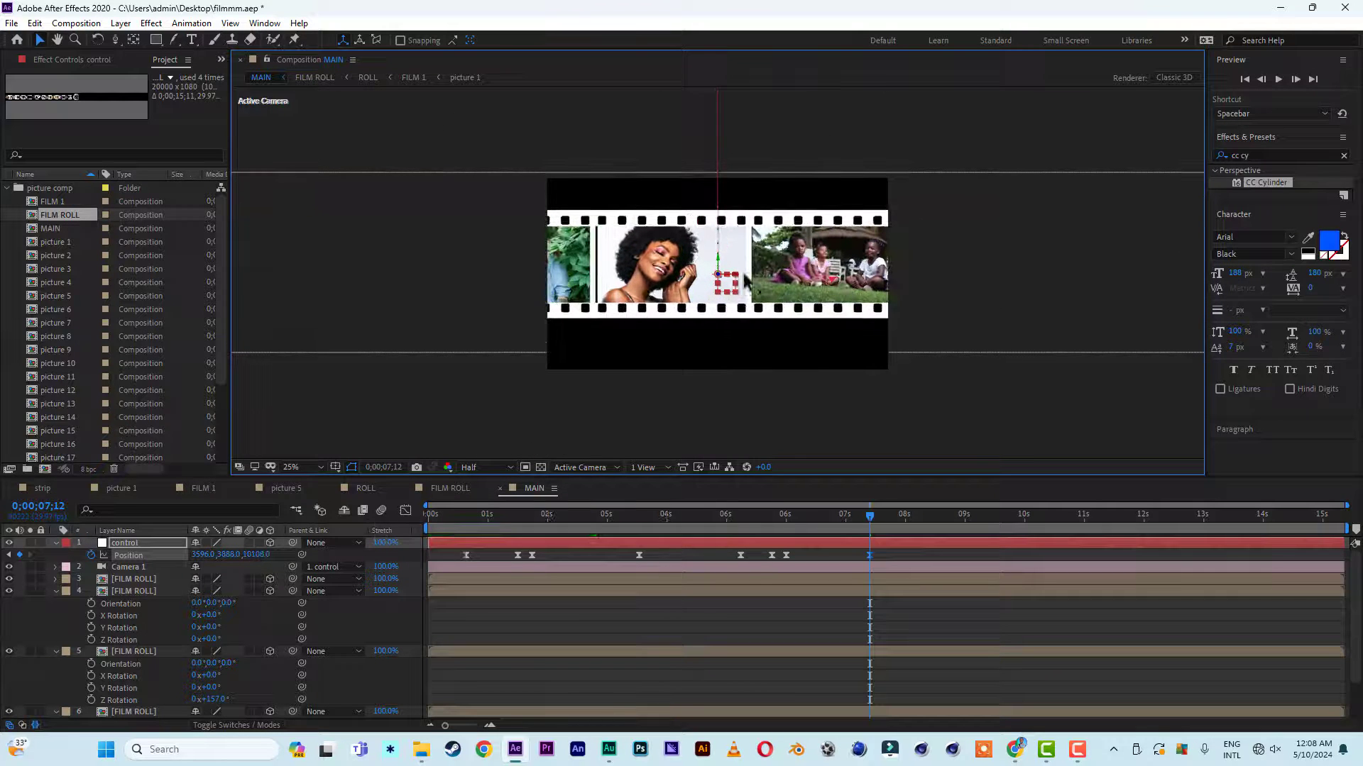
left_click_drag(731, 275, 522, 289)
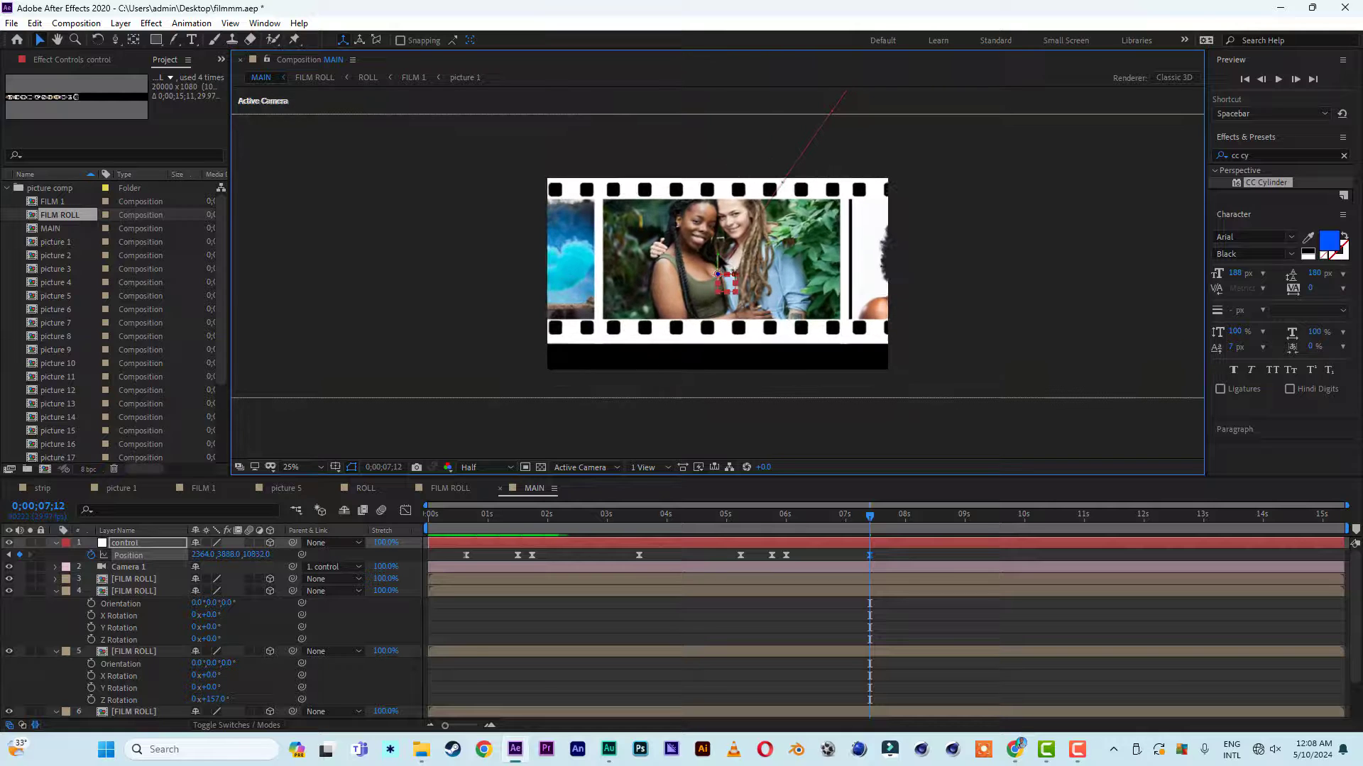
Play MAIN from the start to review the camera move onto the lower horizontal strip
key("space")
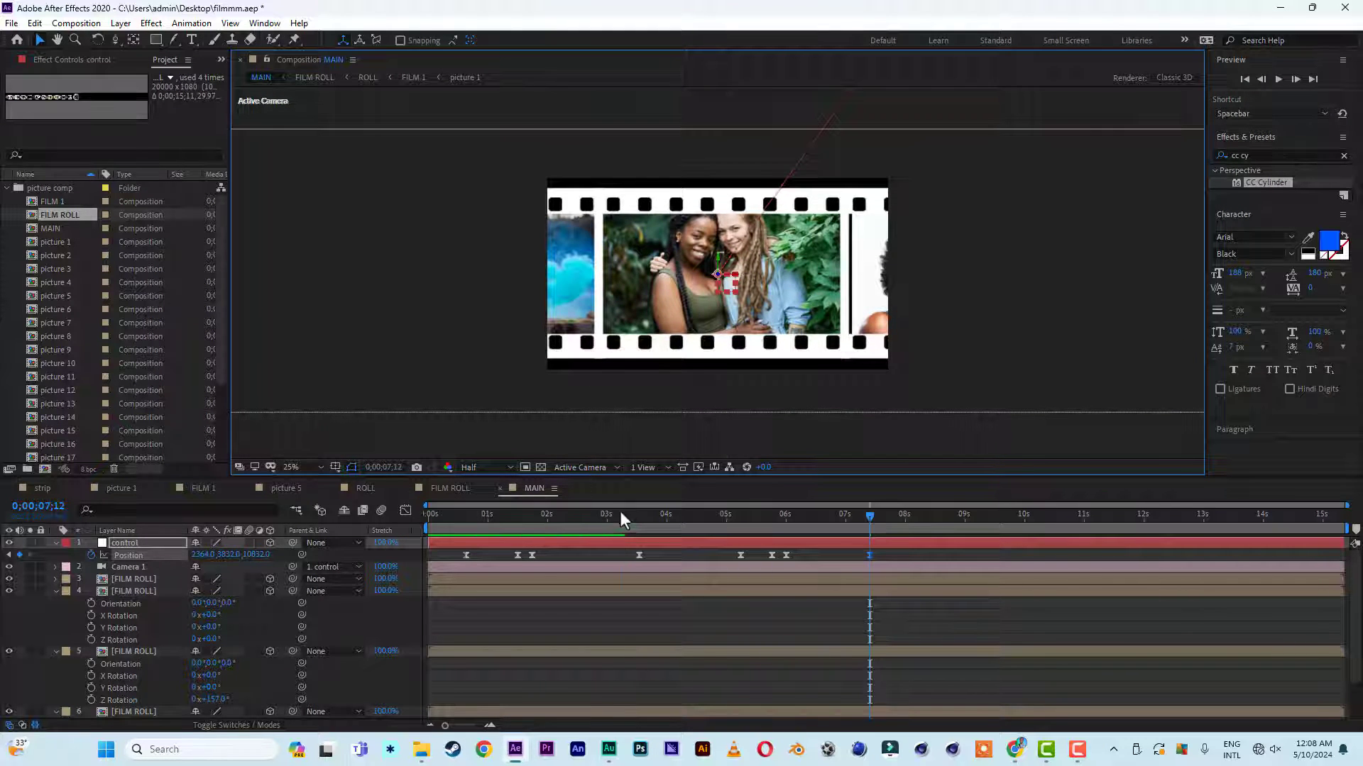
left_click_drag(434, 534, 373, 531)
key("space")
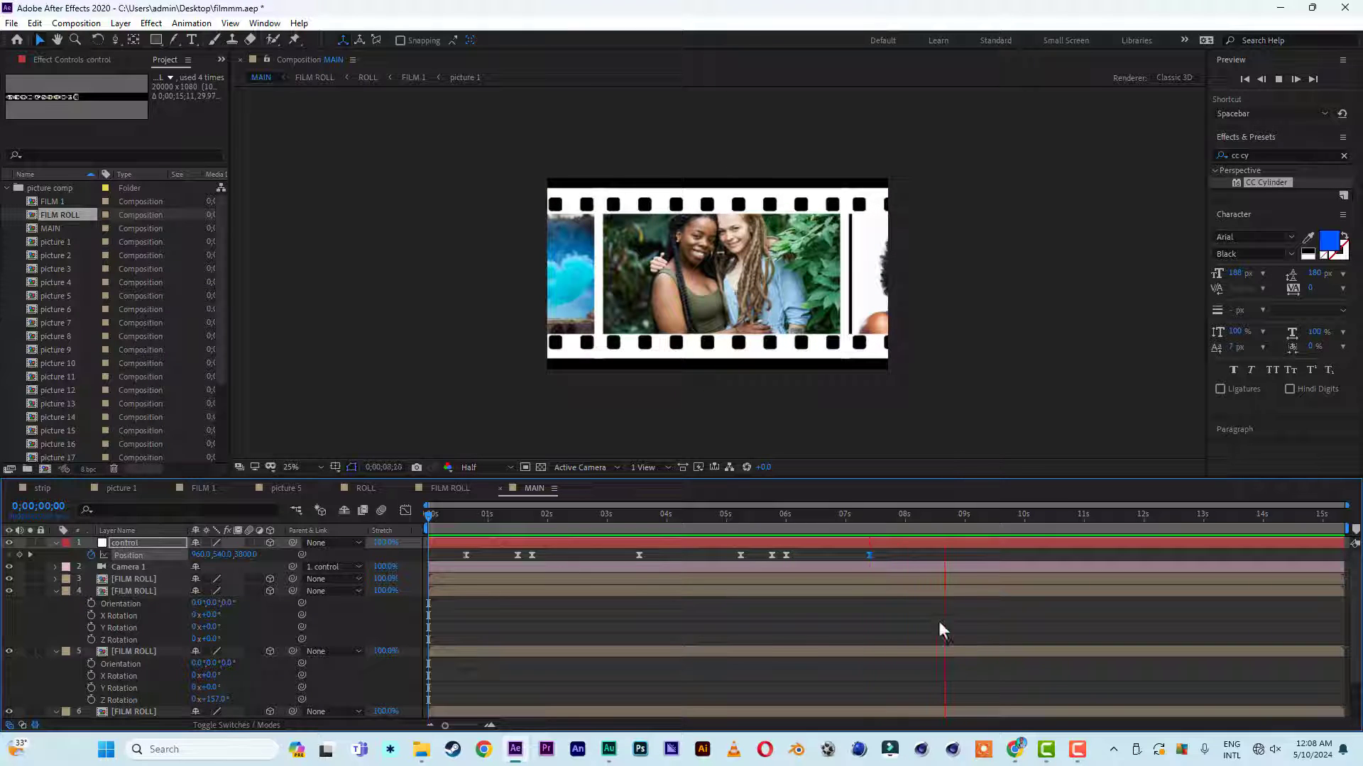
left_click(885, 523)
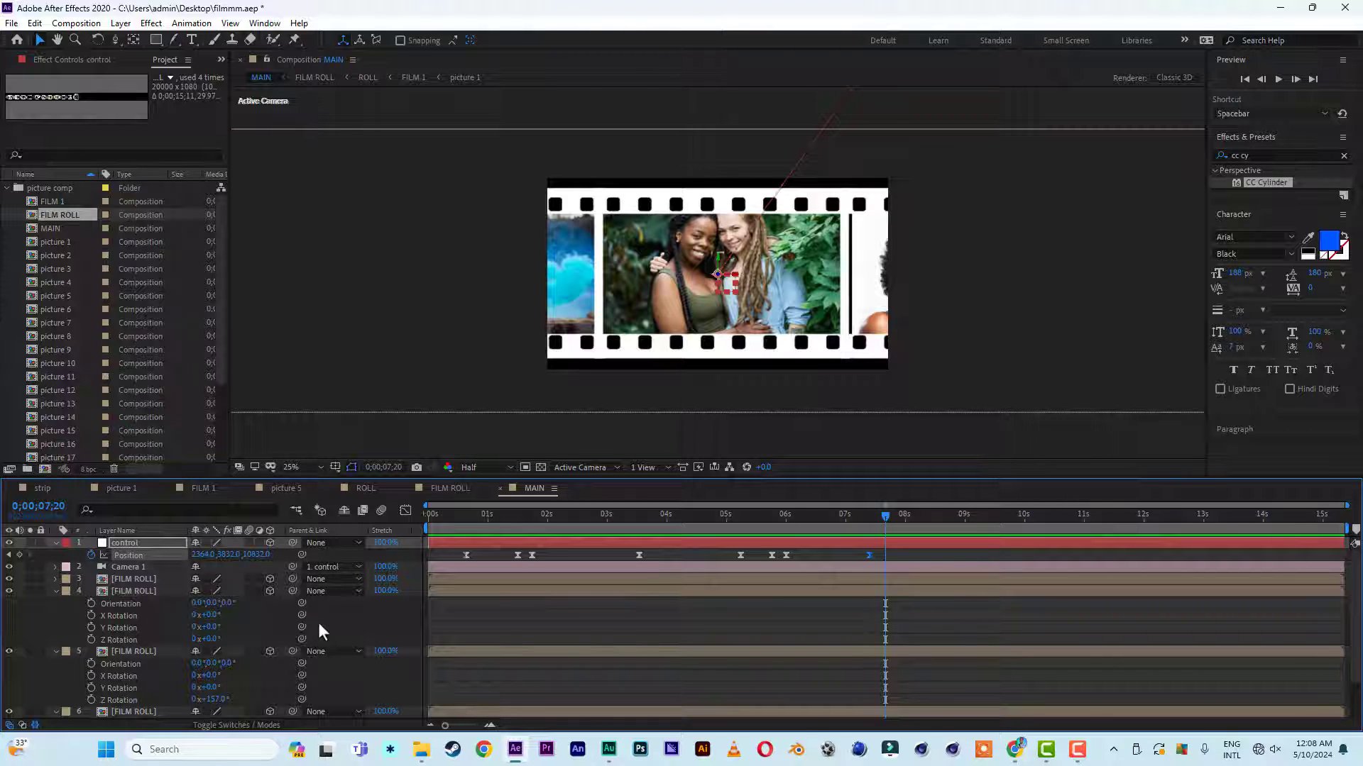
Add the expression wiggle(1,25) to Camera 1's Position and play the composition to check the shake
left_click(28, 616)
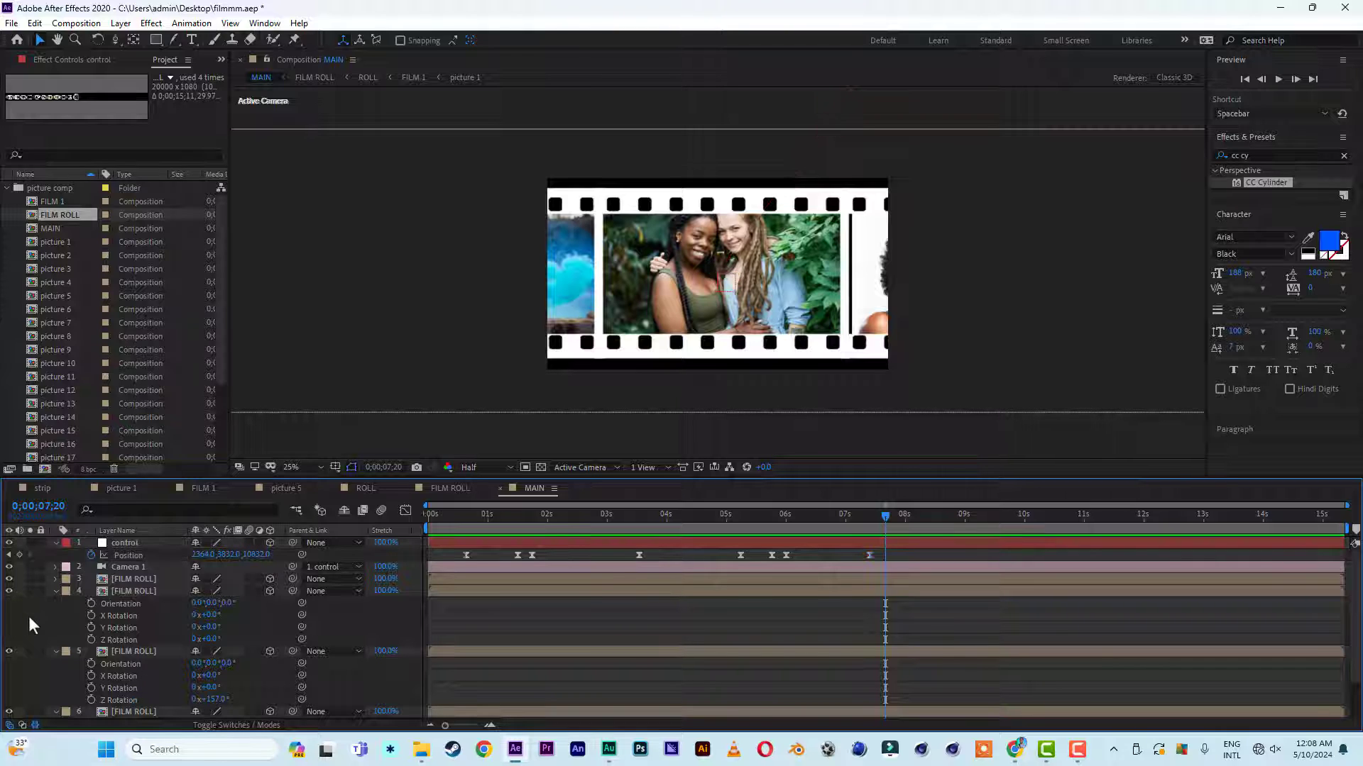
left_click(95, 569)
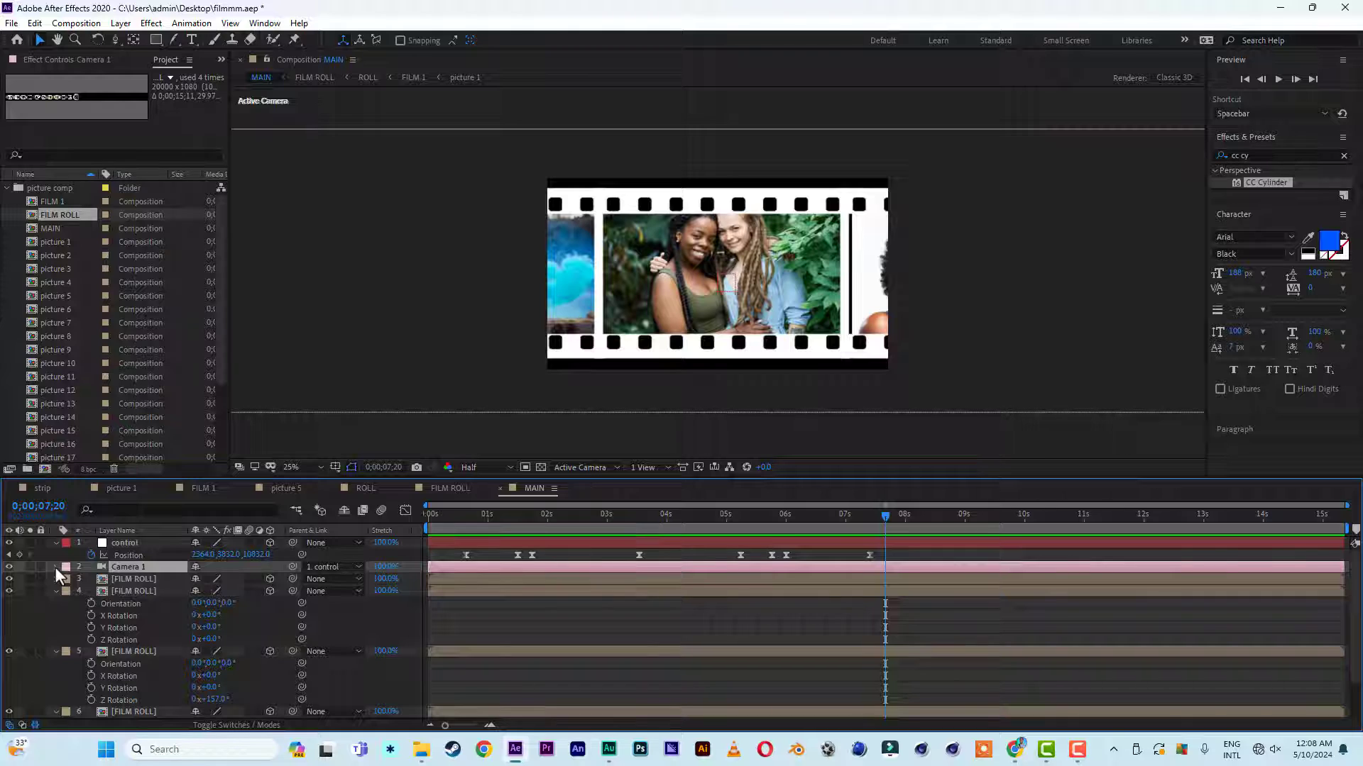
key("p")
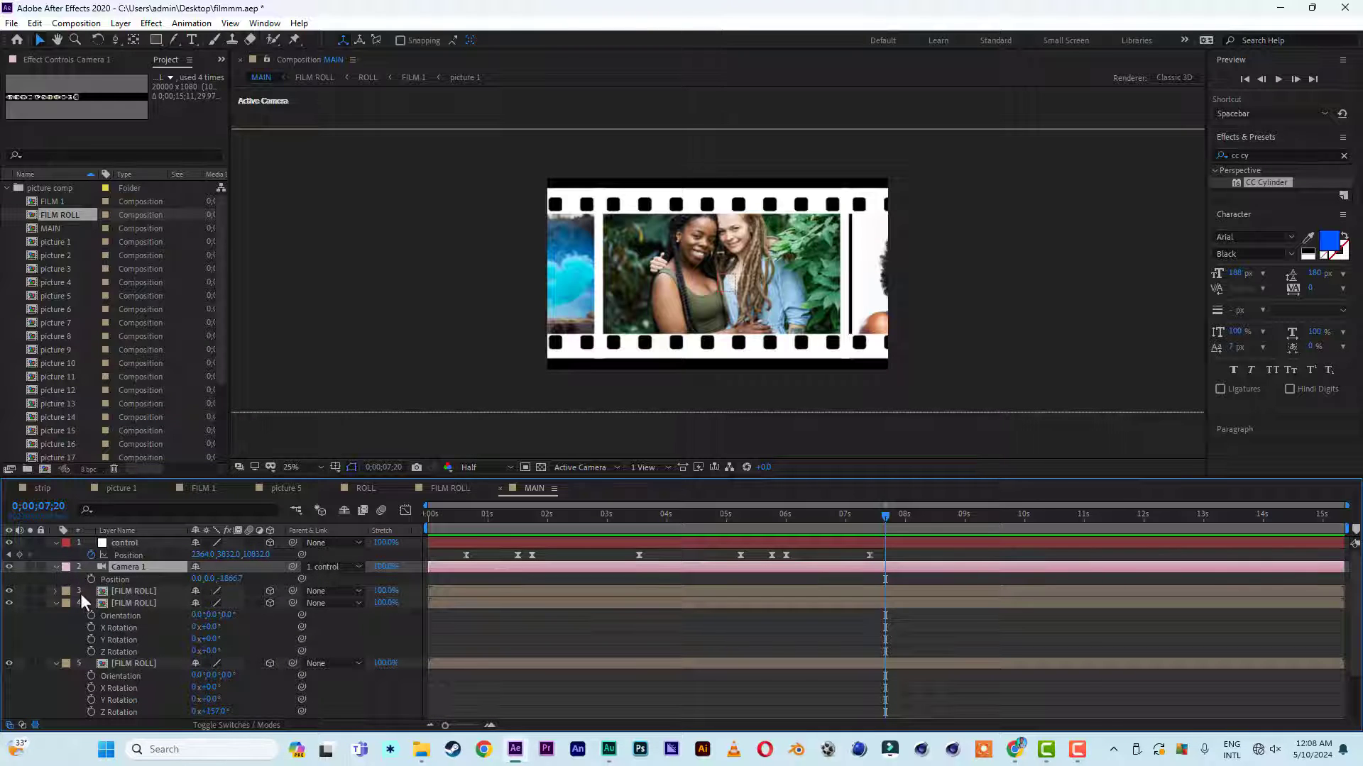
left_click(91, 579, "alt")
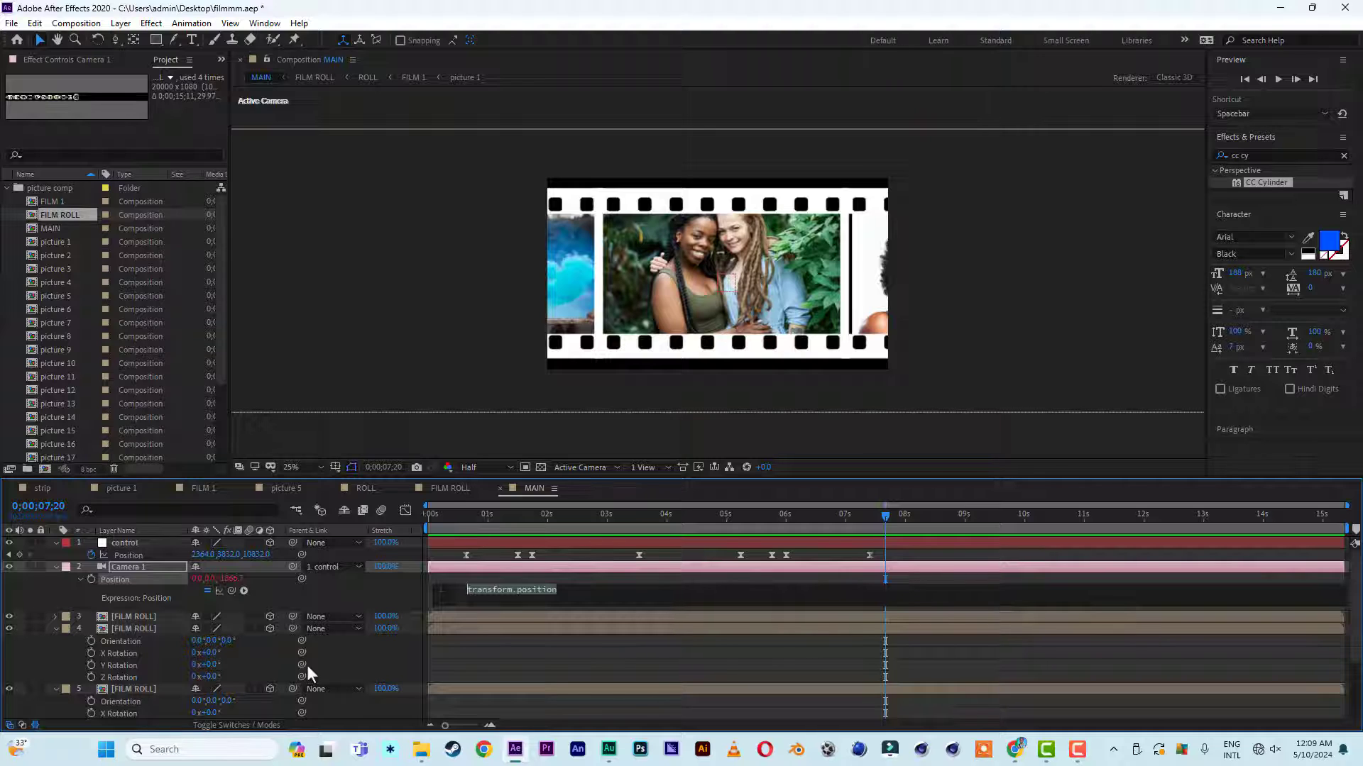
type("wiggl")
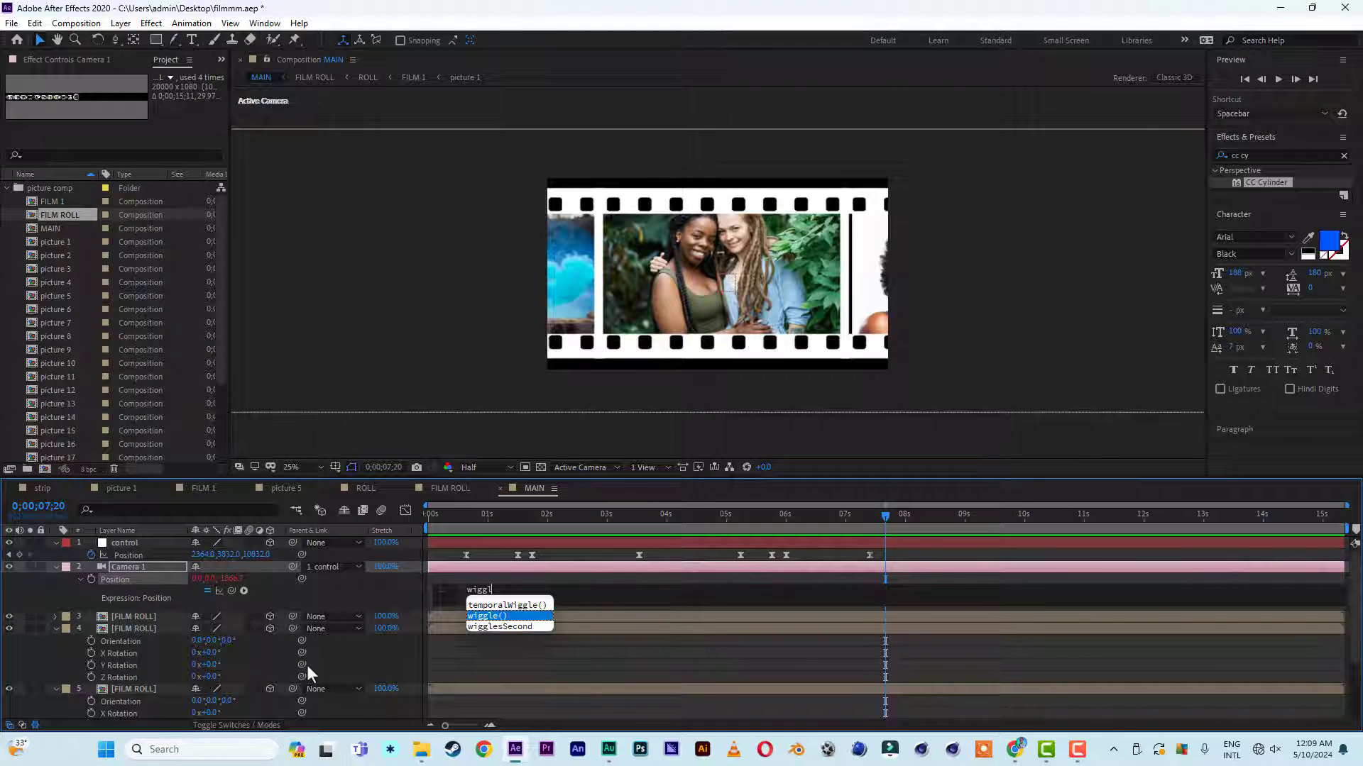
type("e")
key("Return")
type("1")
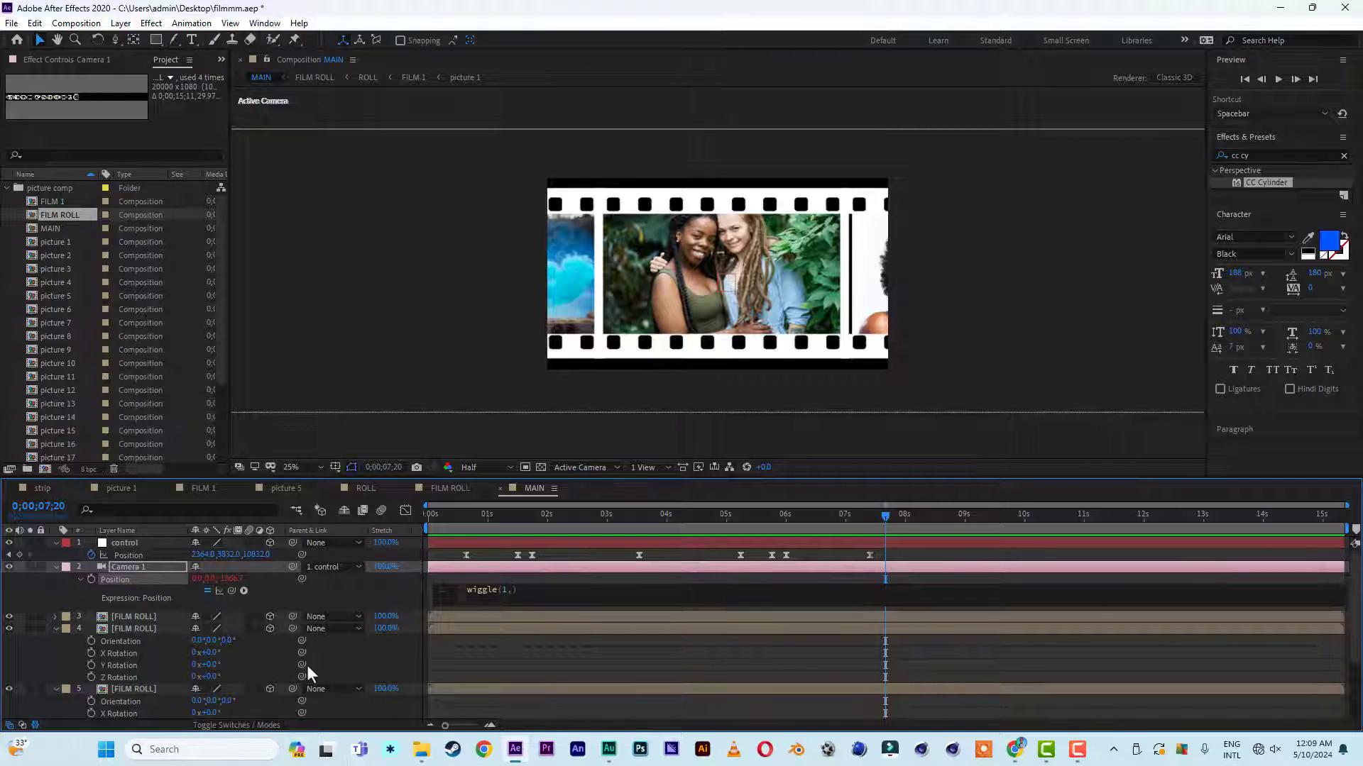
type(",25")
left_click(24, 587)
key("space")
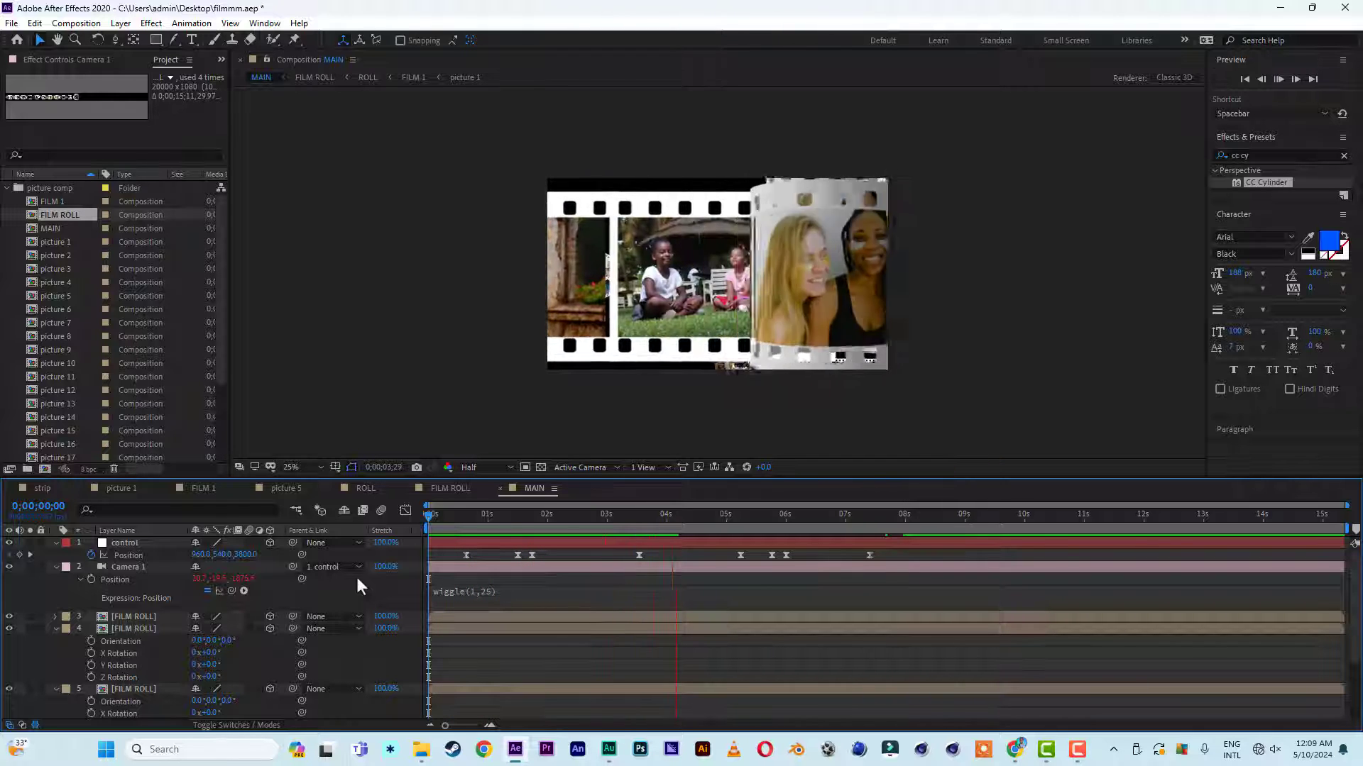
key("space")
Change Camera 1's Position expression to wiggle(2,25) and play the composition
left_click(479, 595)
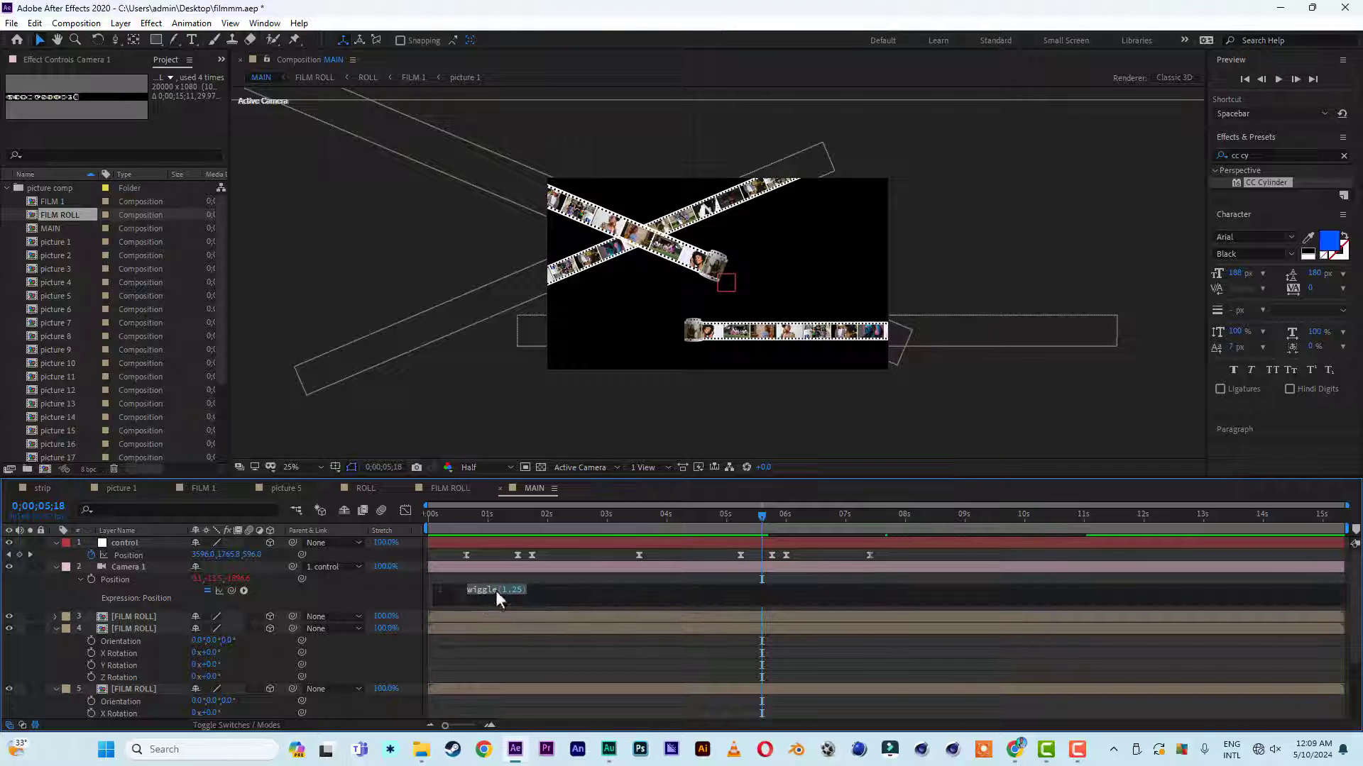
double_click(505, 589)
type("2")
left_click(61, 599)
key("space")
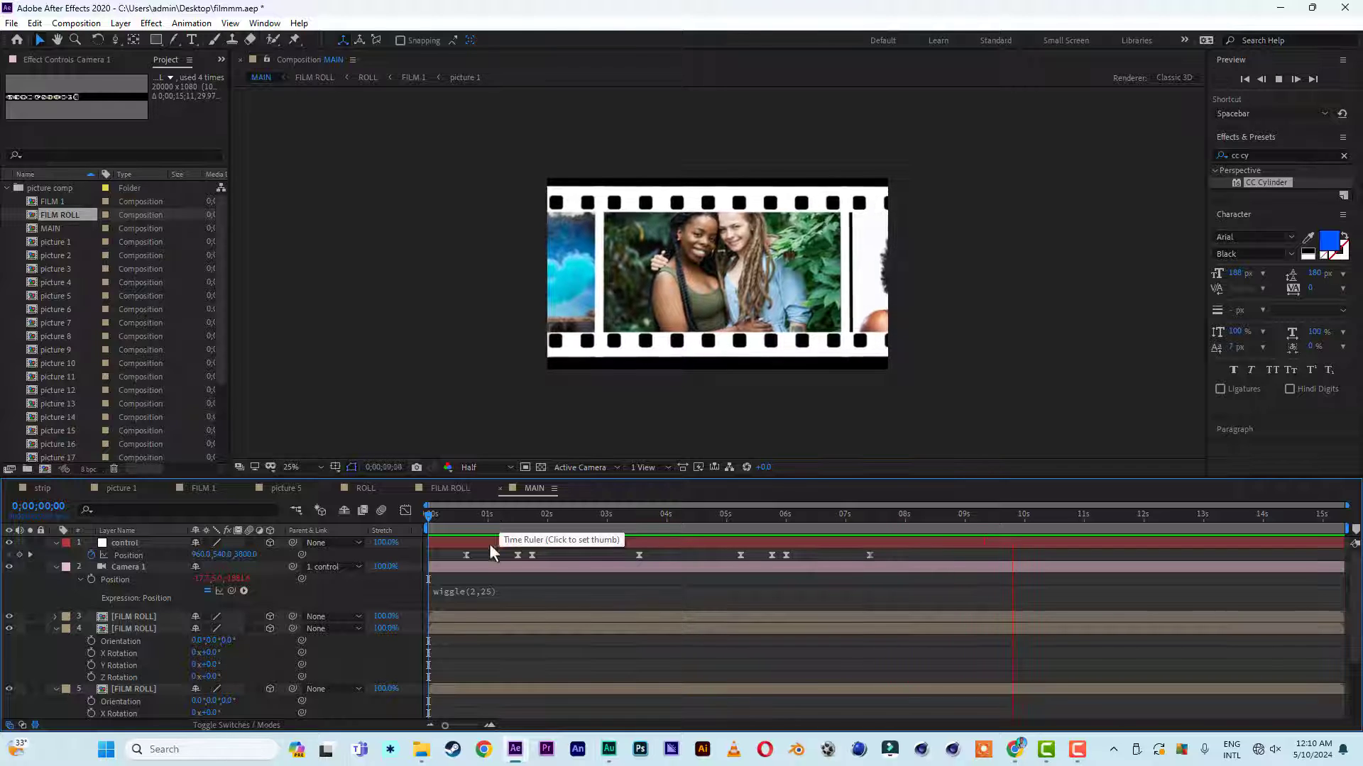
Change Camera 1's Position expression to wiggle(3,25) and play the composition to review the faster shake
left_click(518, 590)
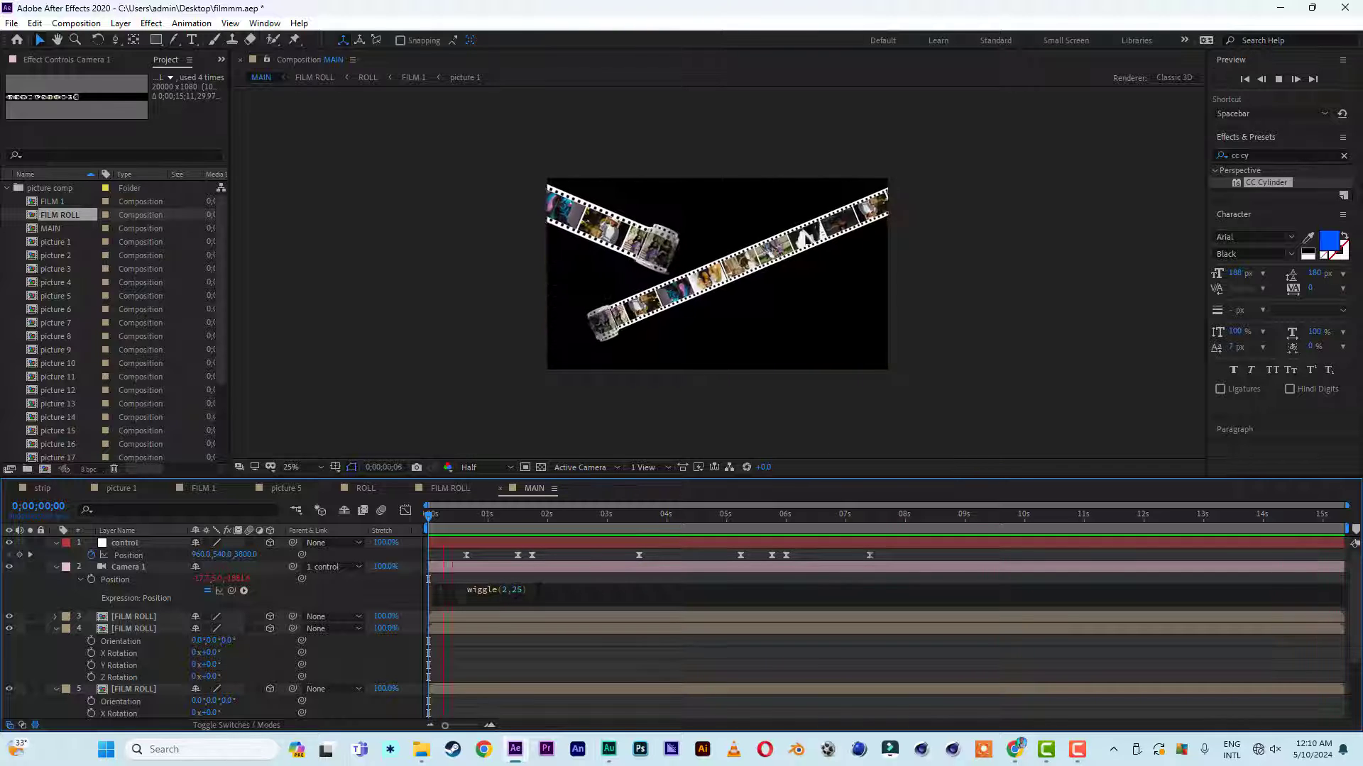
key("BackSpace")
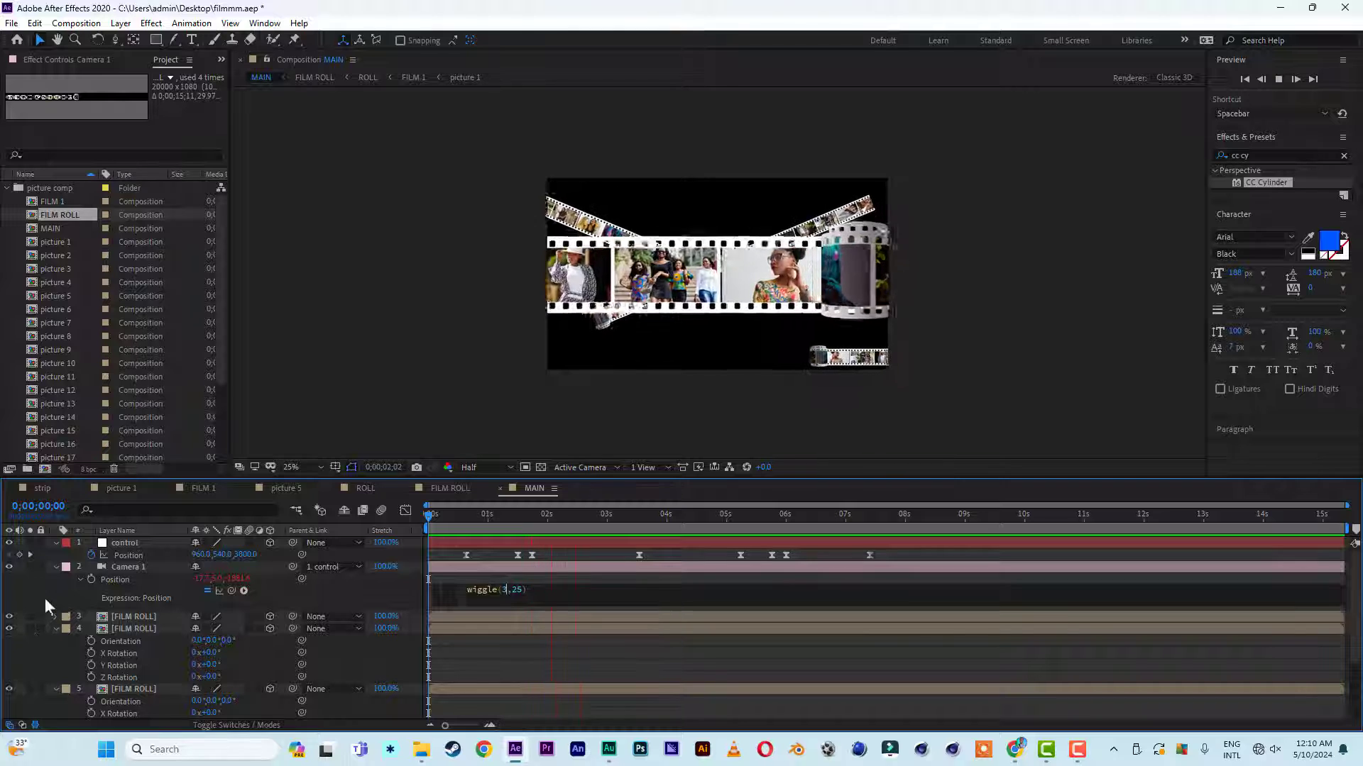
left_click(44, 594)
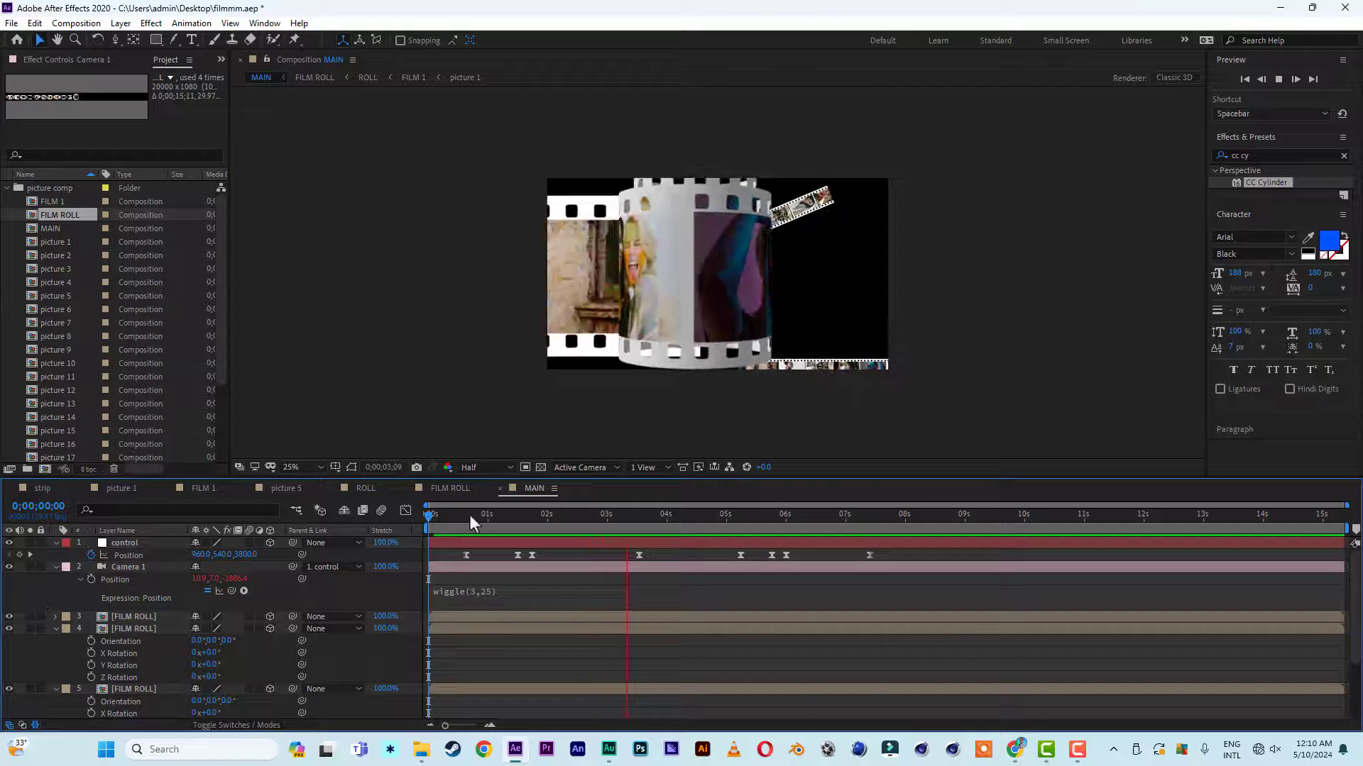
key("space")
key("space")
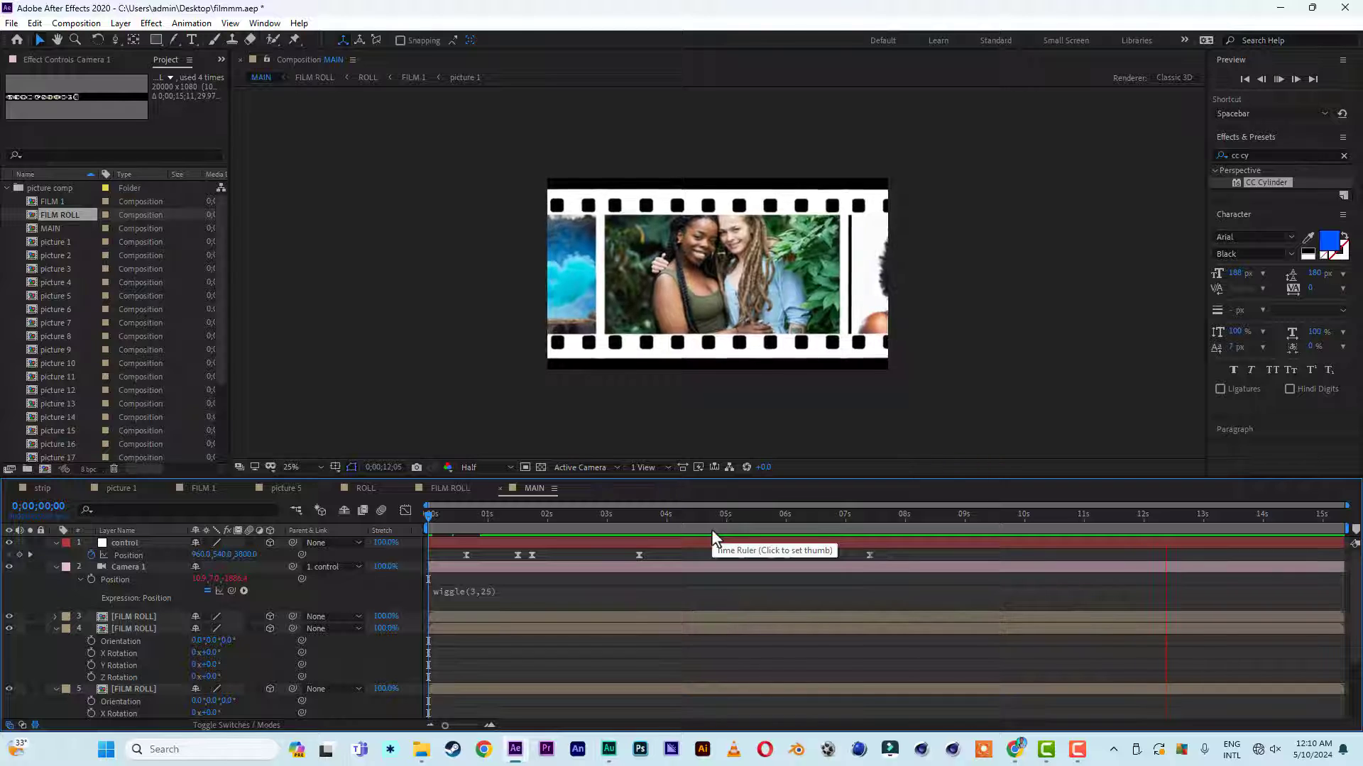
left_click_drag(706, 529, 467, 524)
key("space")
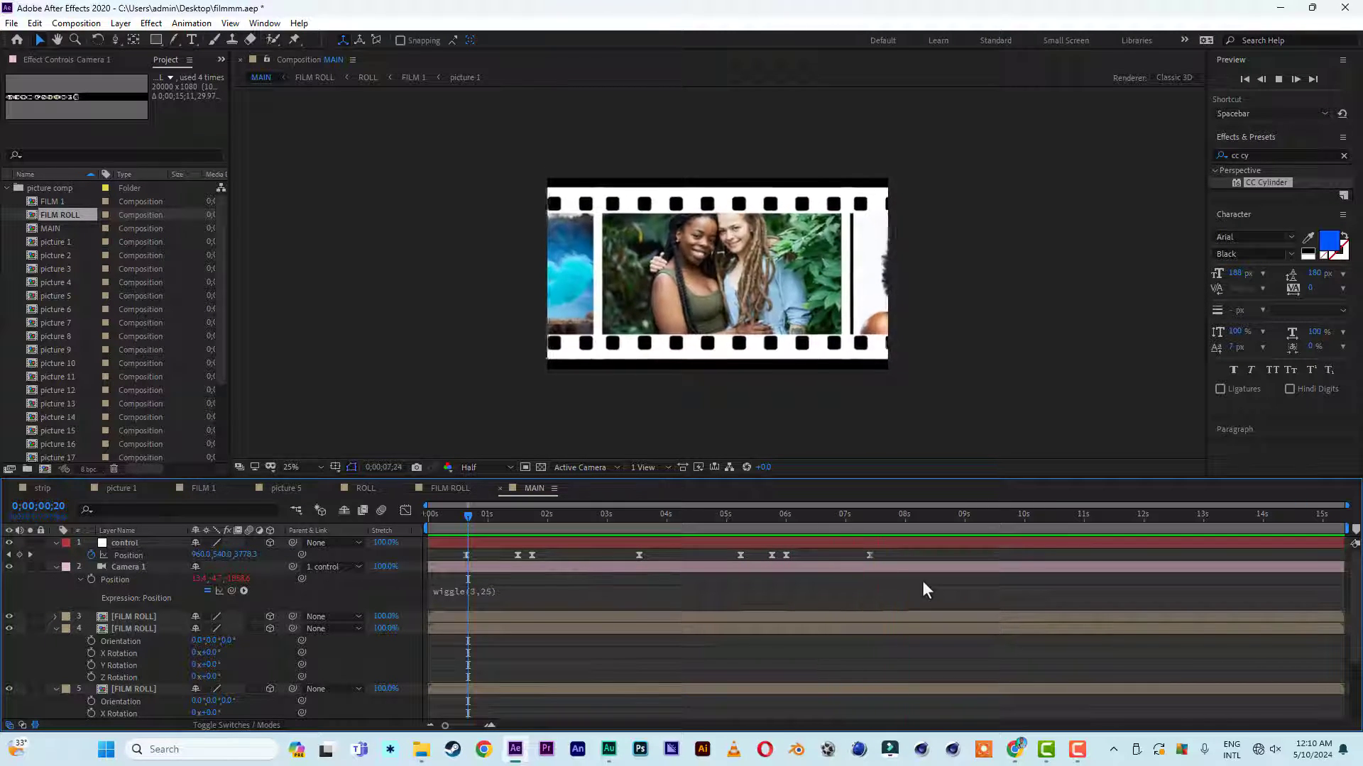
key("space")
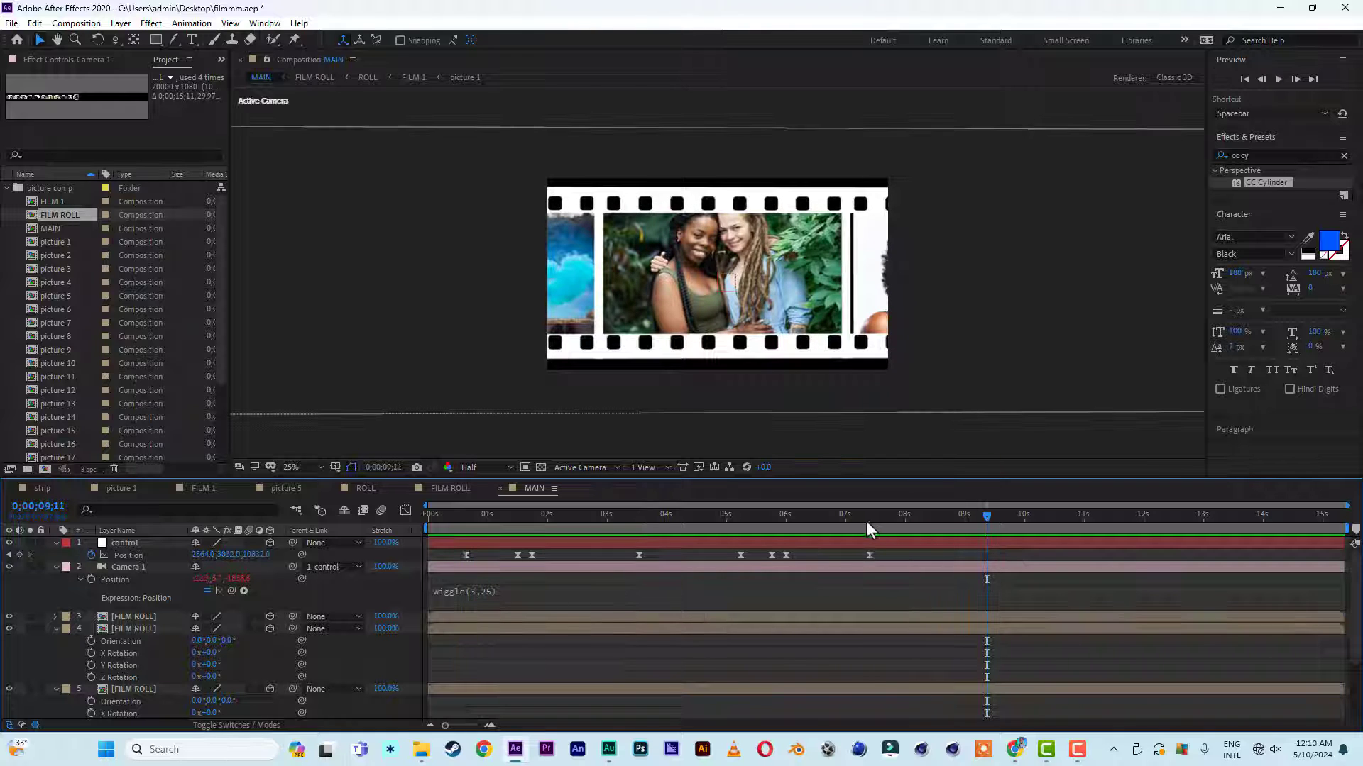
Hold the control null's position with a keyframe at 0;00;08;14, and at 0;00;09;00 move it up into the empty area above the strip
left_click_drag(866, 521, 933, 525)
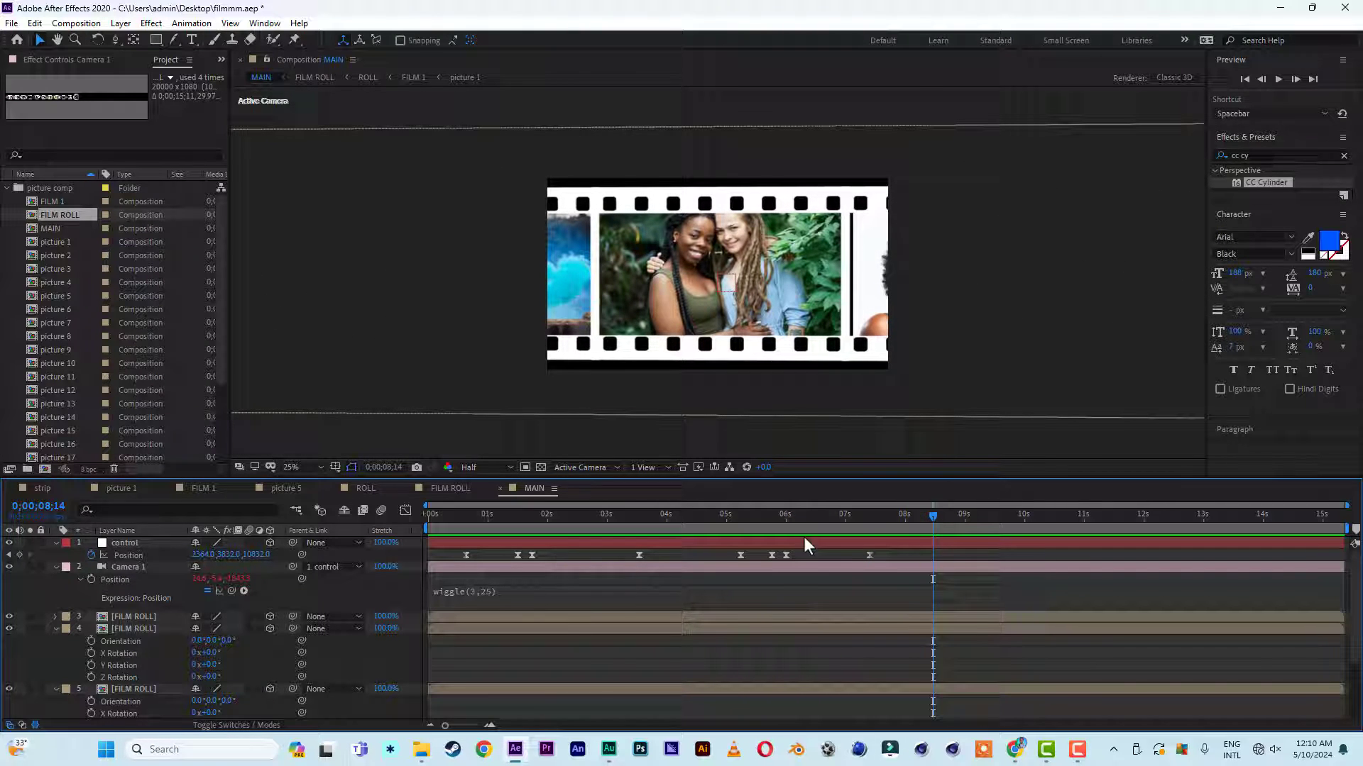
left_click(19, 556)
left_click(964, 519)
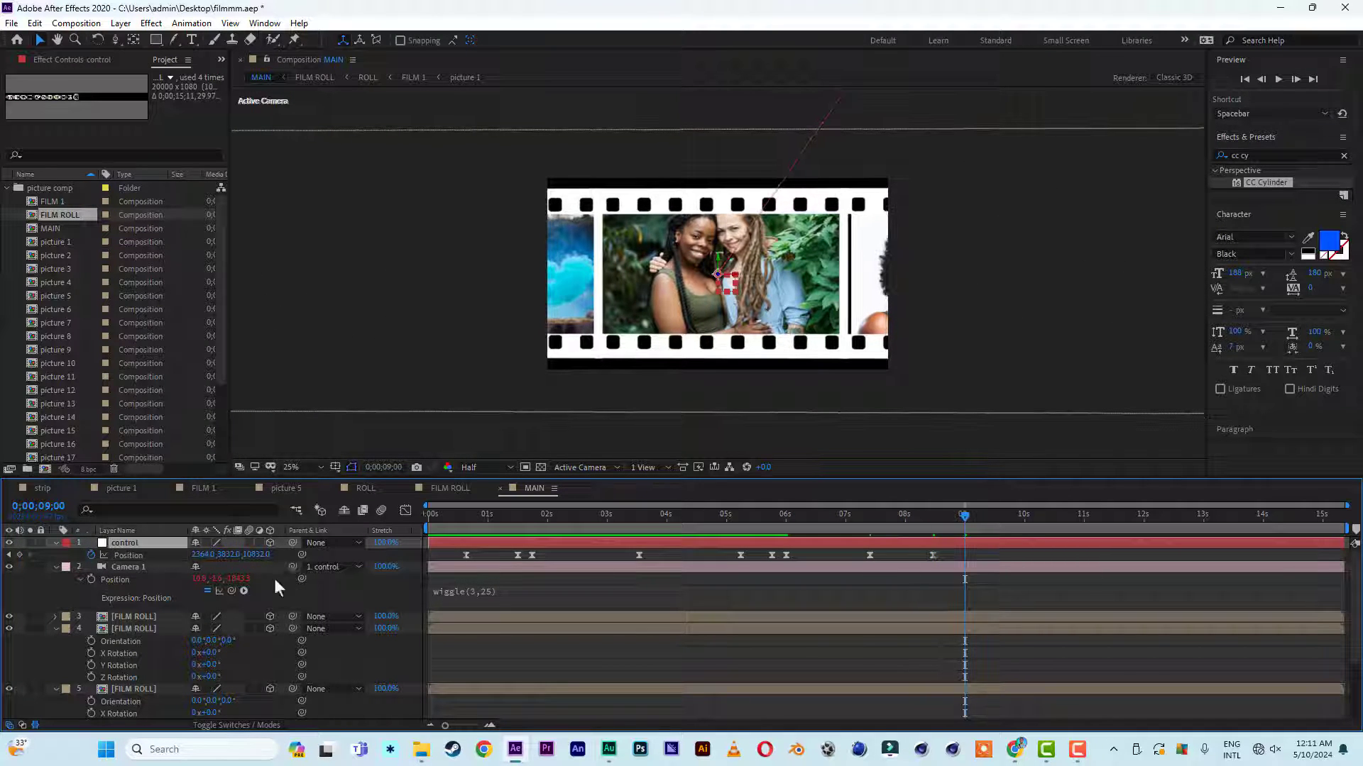
left_click_drag(718, 258, 747, 84)
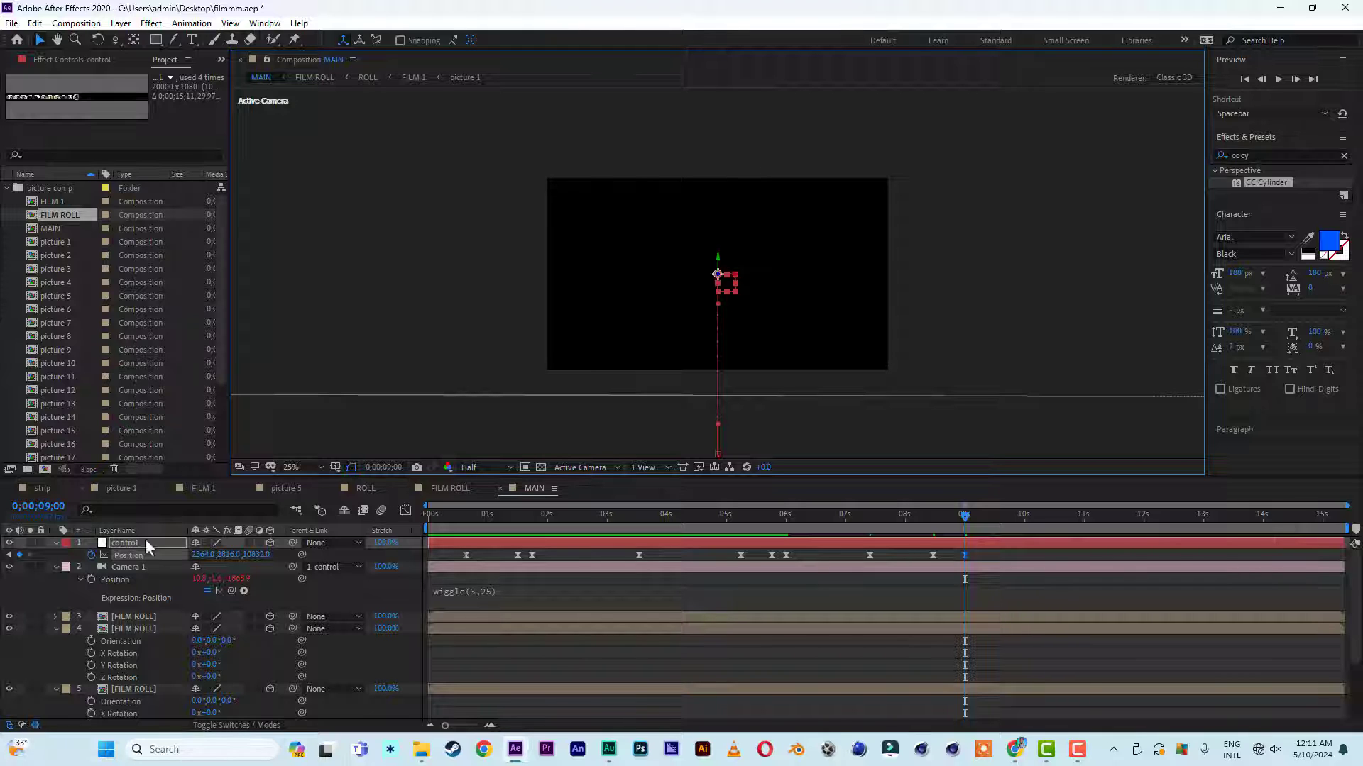
Create a new composition named text with the HDTV 1080 29.97 settings
left_click(44, 470)
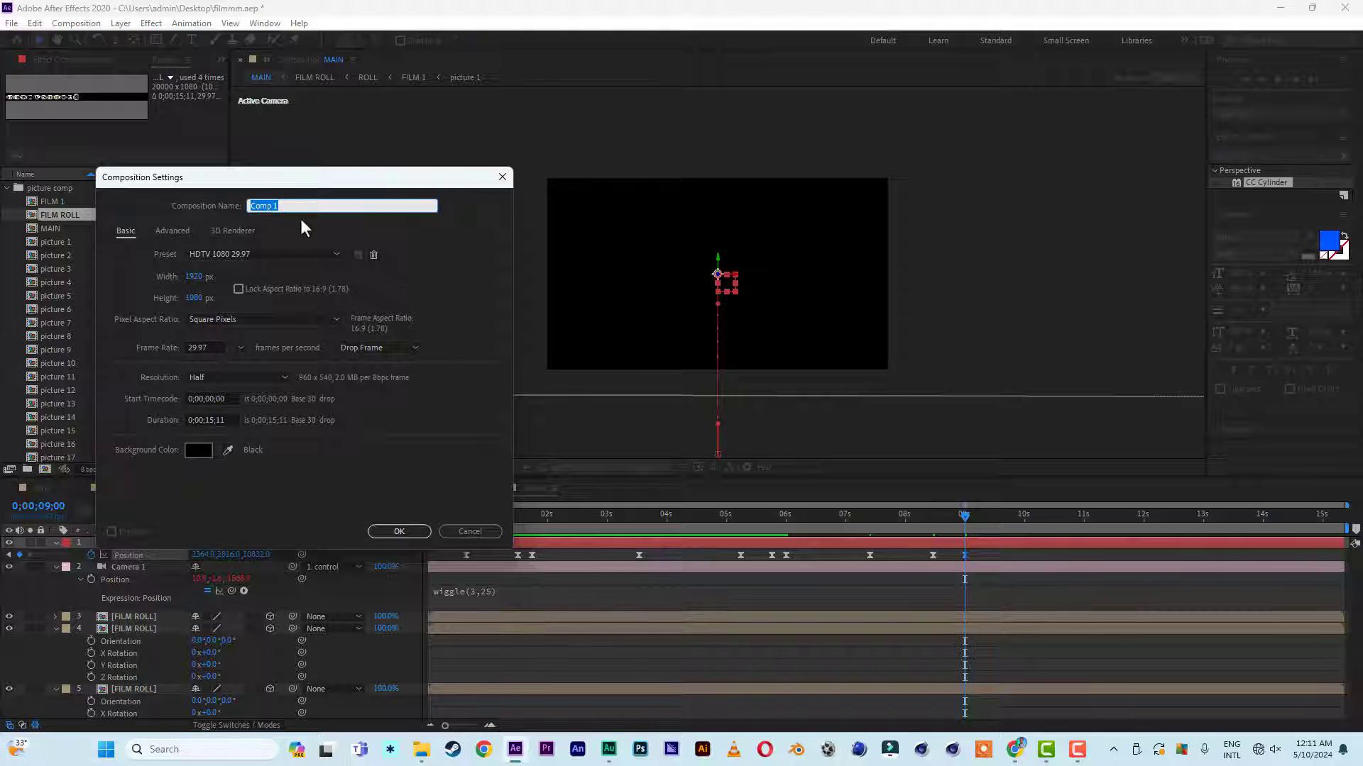
type("t")
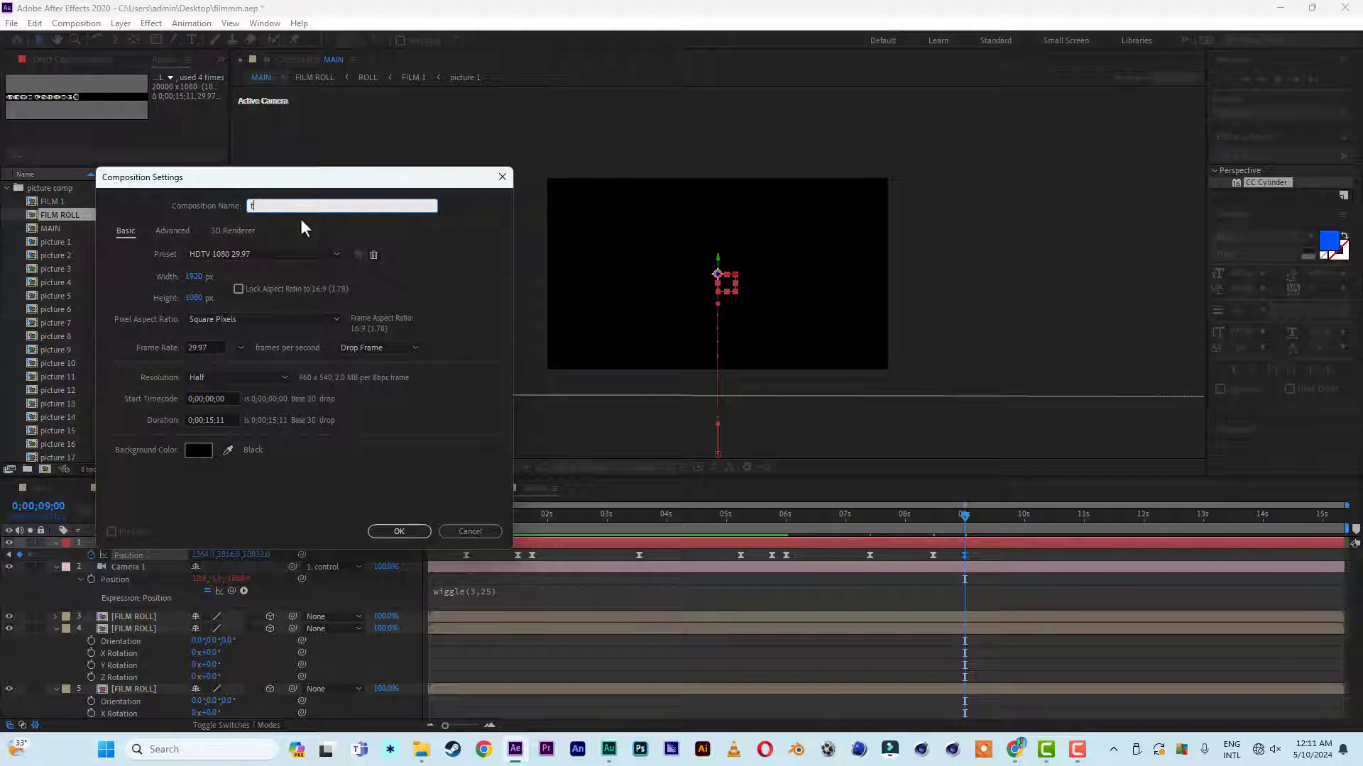
type("ext")
left_click(399, 531)
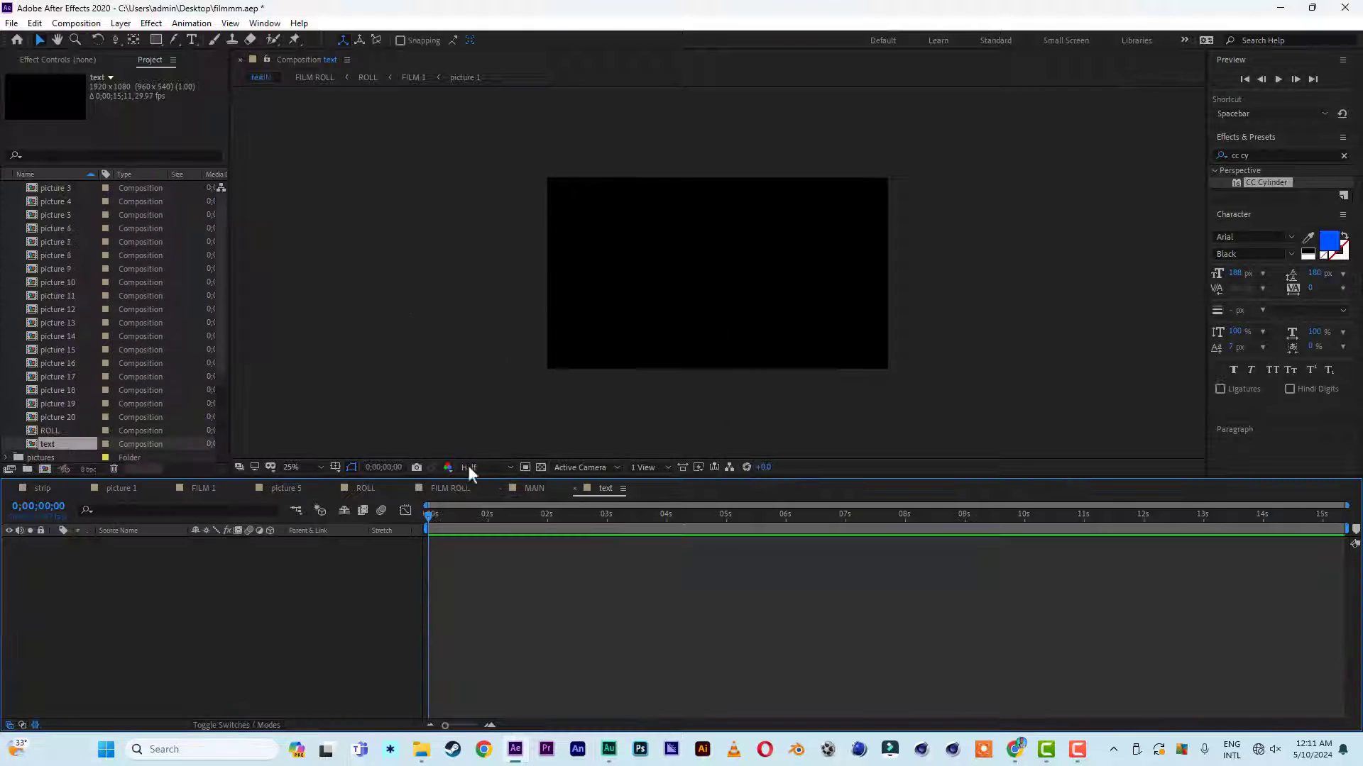
Add the text THE END to the text composition and set its font size to 275 px
left_click(191, 38)
left_click(672, 279)
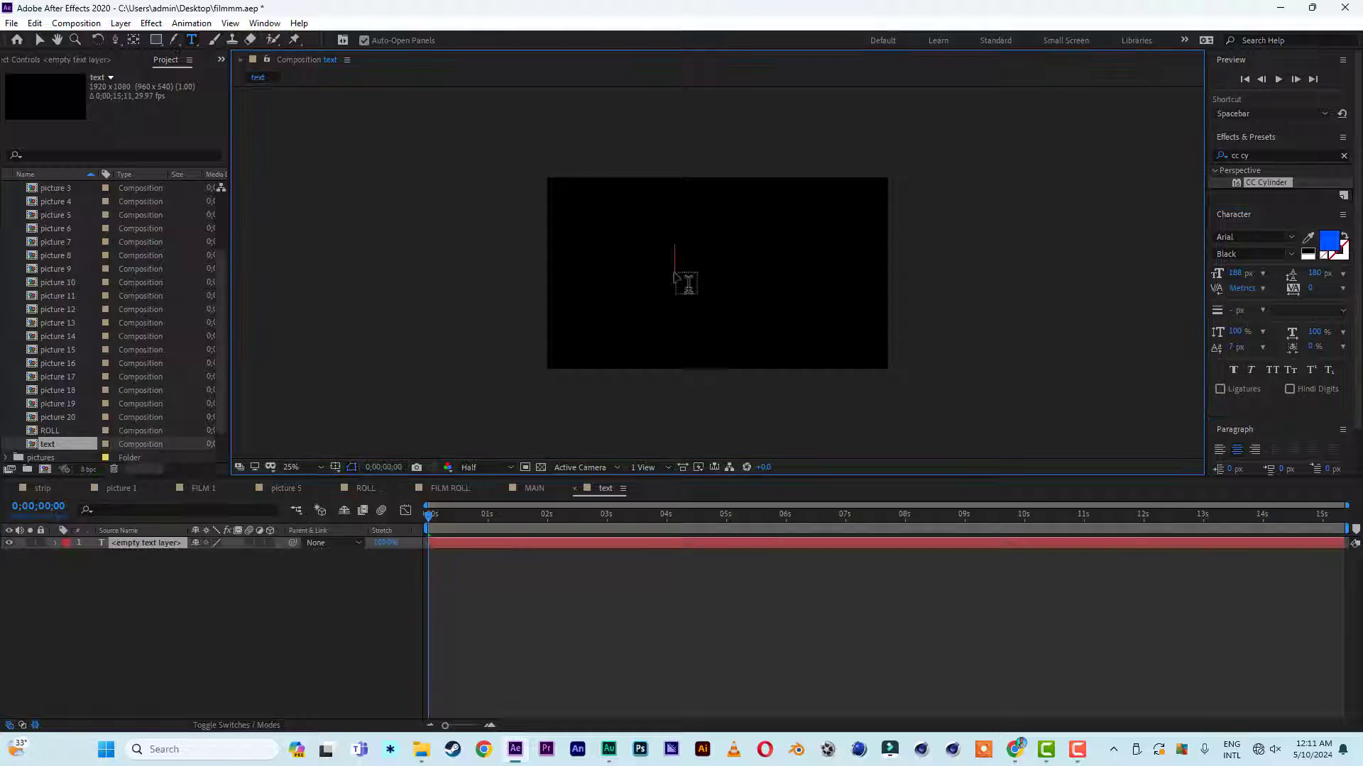
type("THE END")
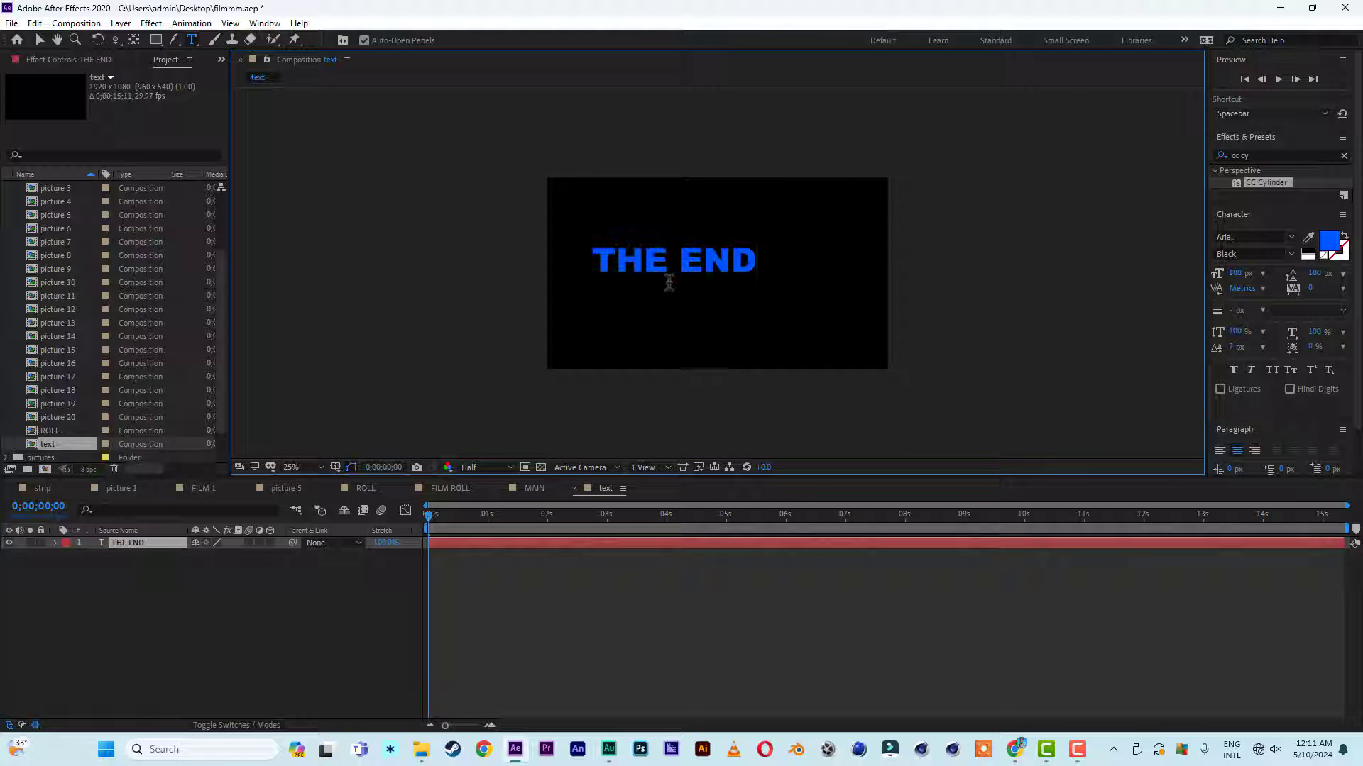
left_click(39, 39)
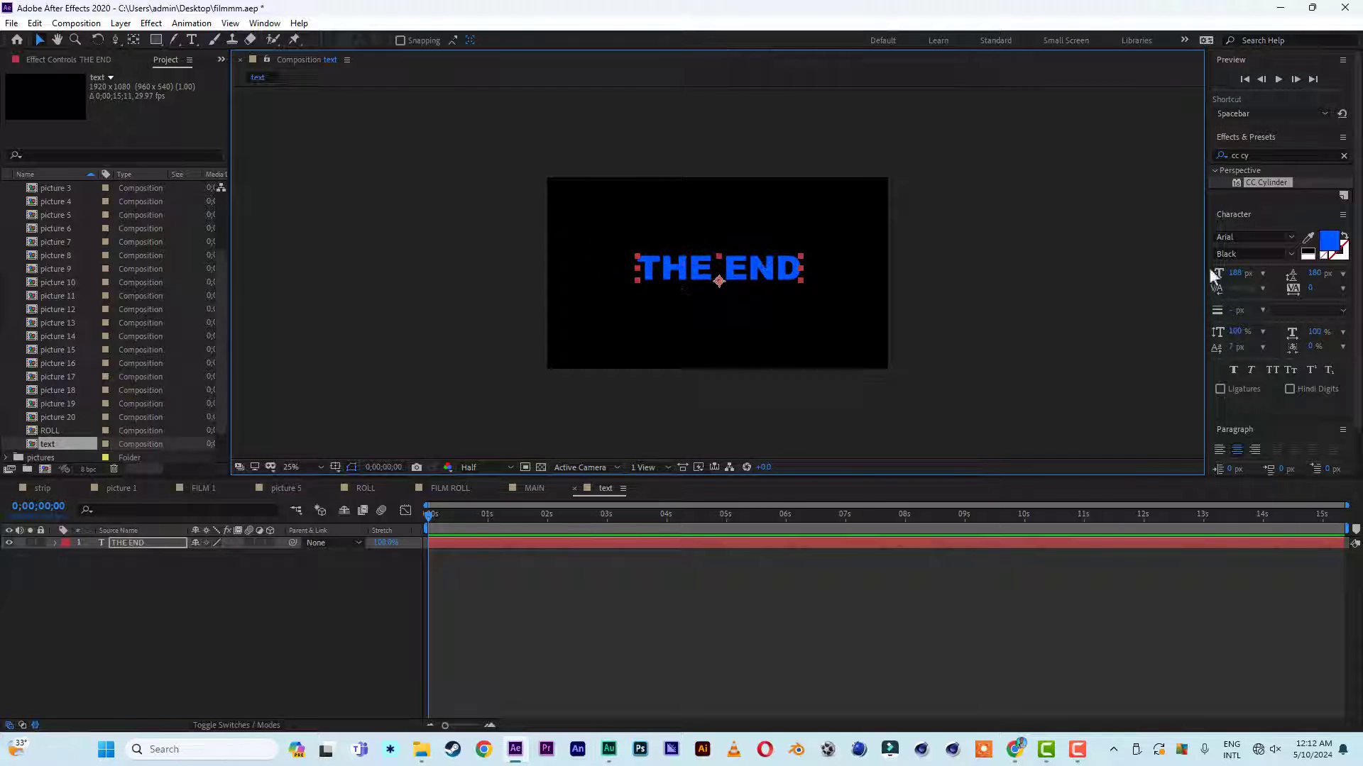
left_click_drag(1236, 274, 1309, 279)
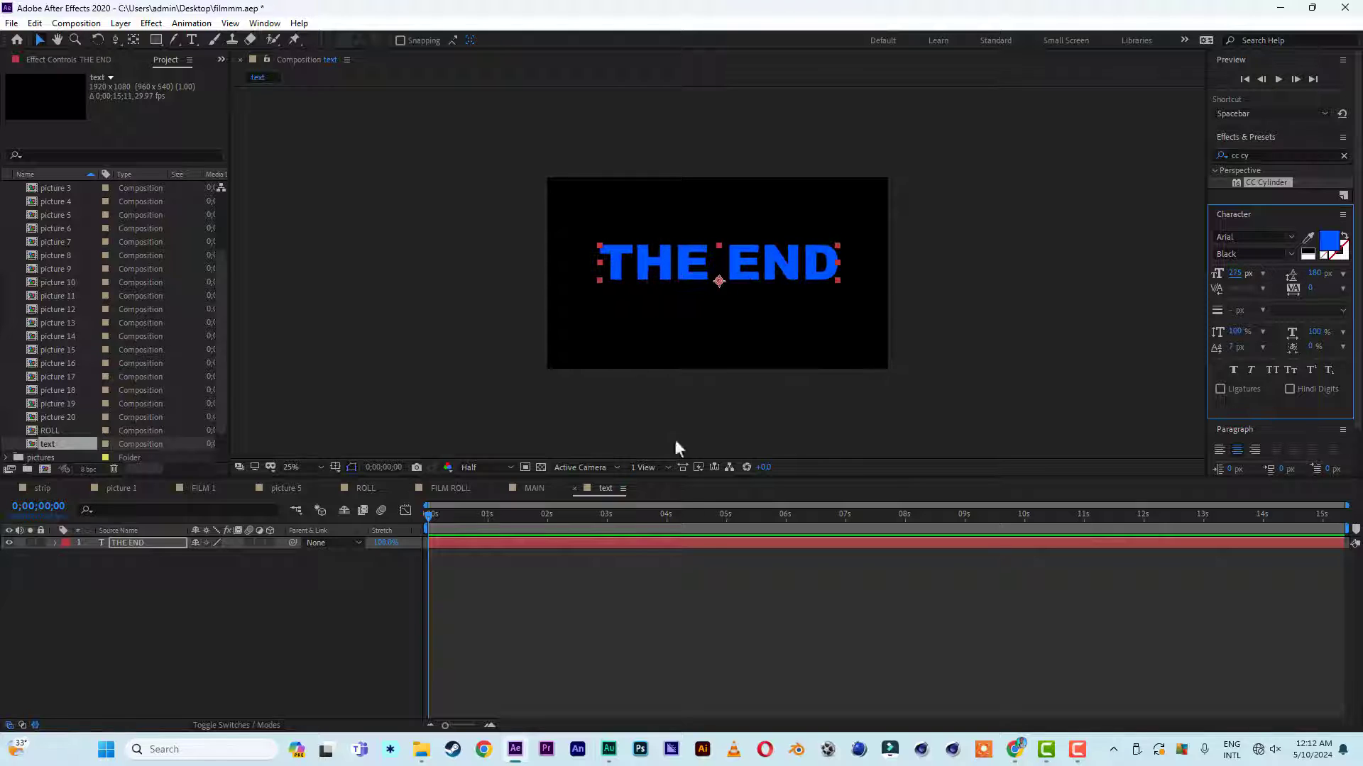
Return to the MAIN composition and collapse the rotation properties of the FILM ROLL layers
left_click(532, 488)
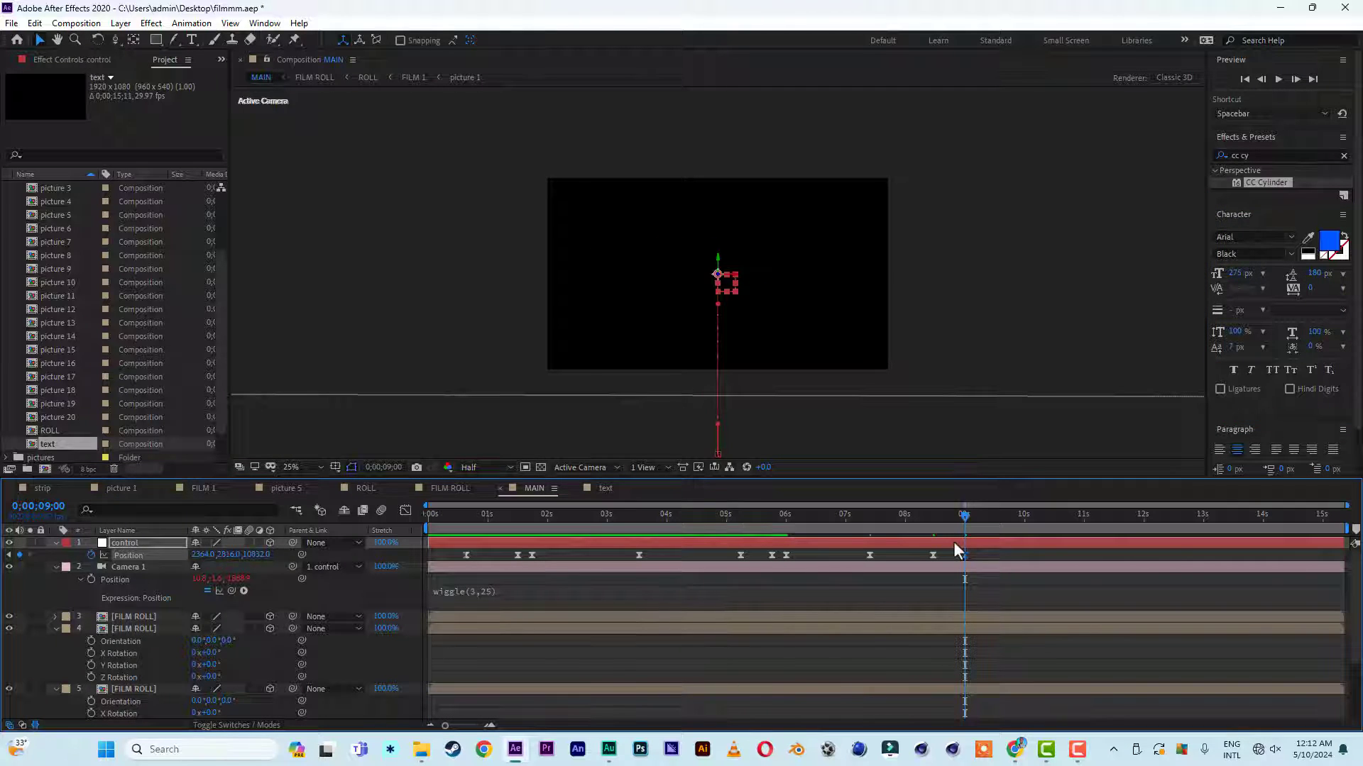
left_click(55, 629)
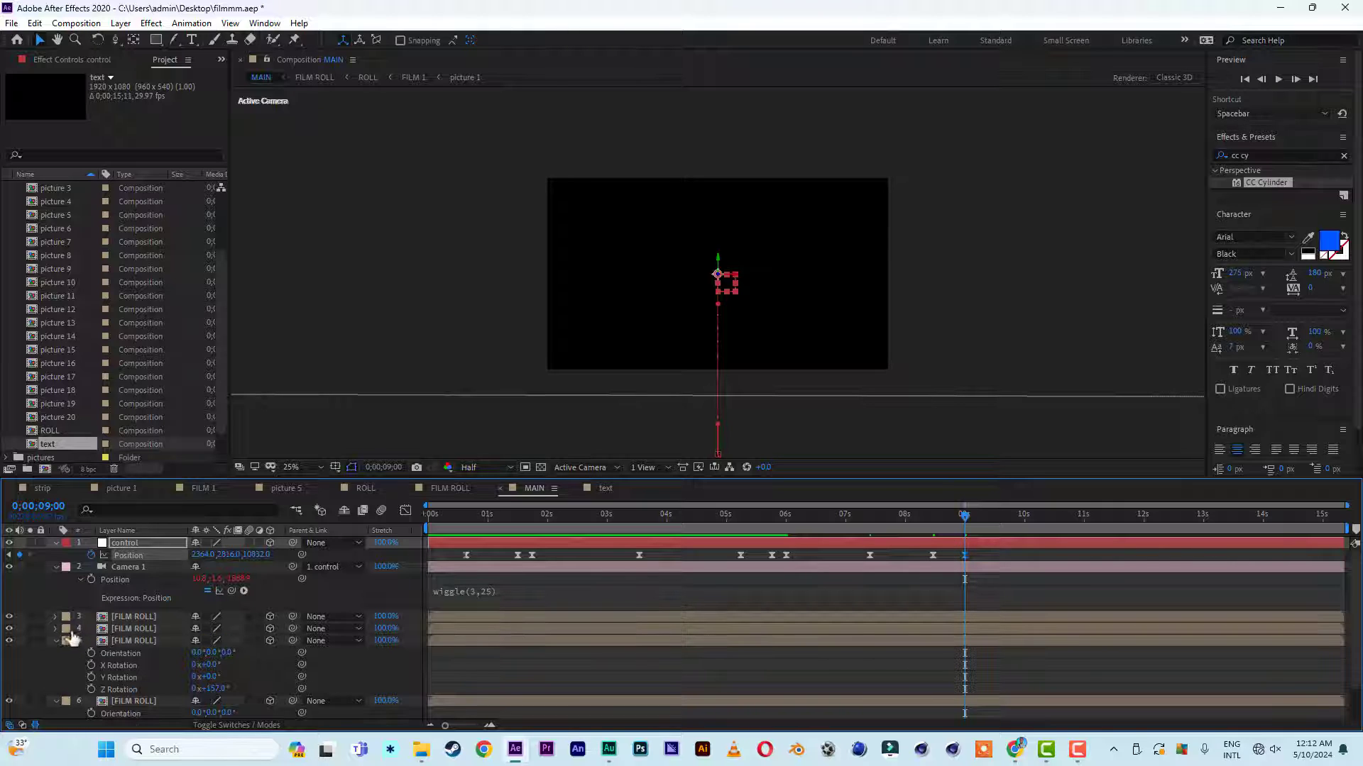
left_click(58, 641)
left_click(56, 653)
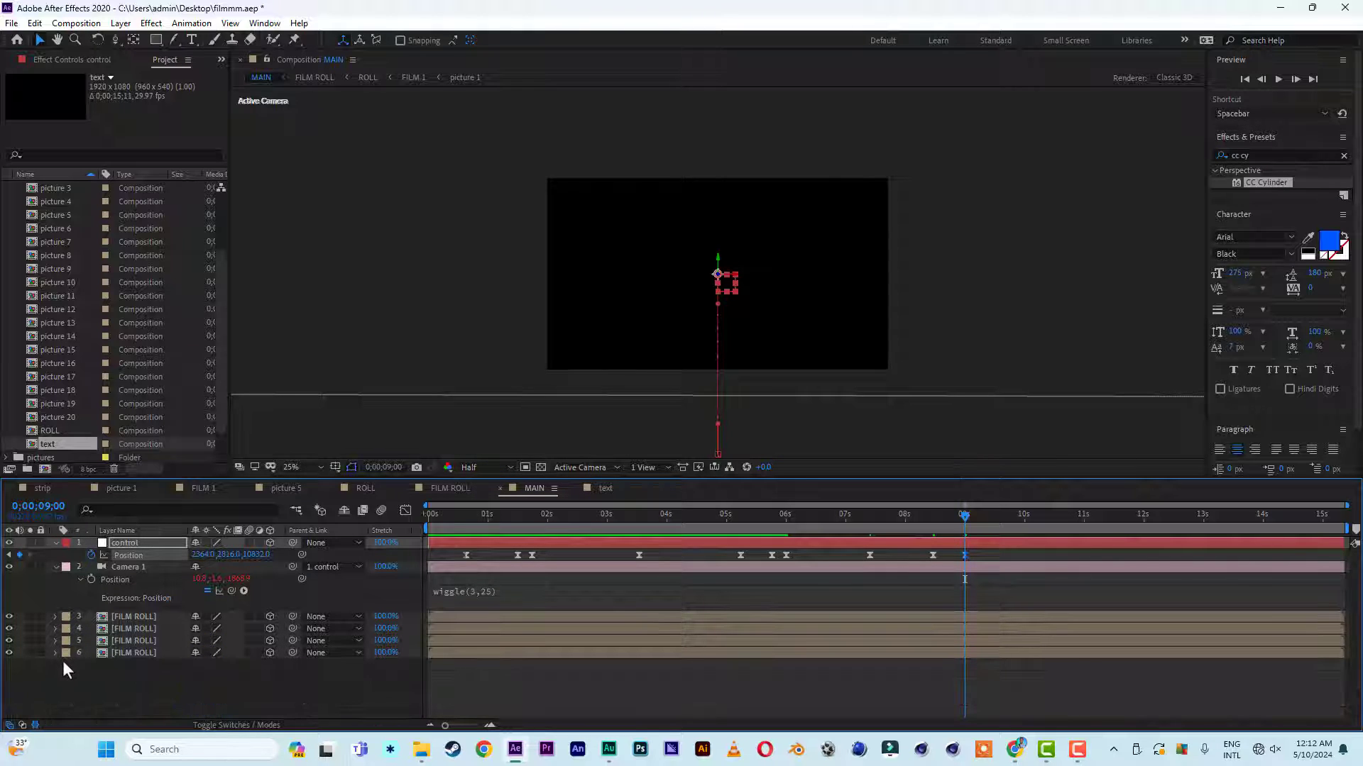
At 0;00;08;00, duplicate the second FILM ROLL layer and replace the duplicate's source with the text composition
left_click(143, 618)
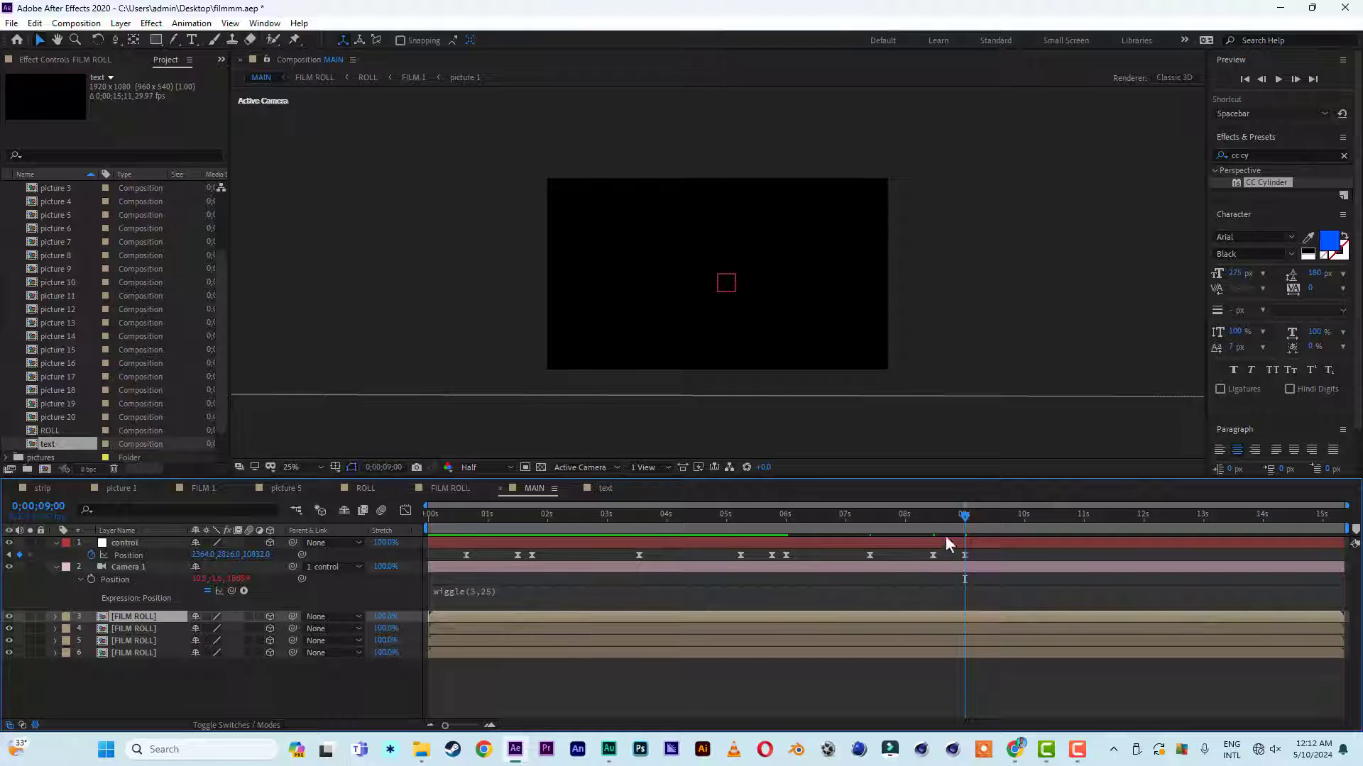
left_click(905, 523)
left_click(140, 628)
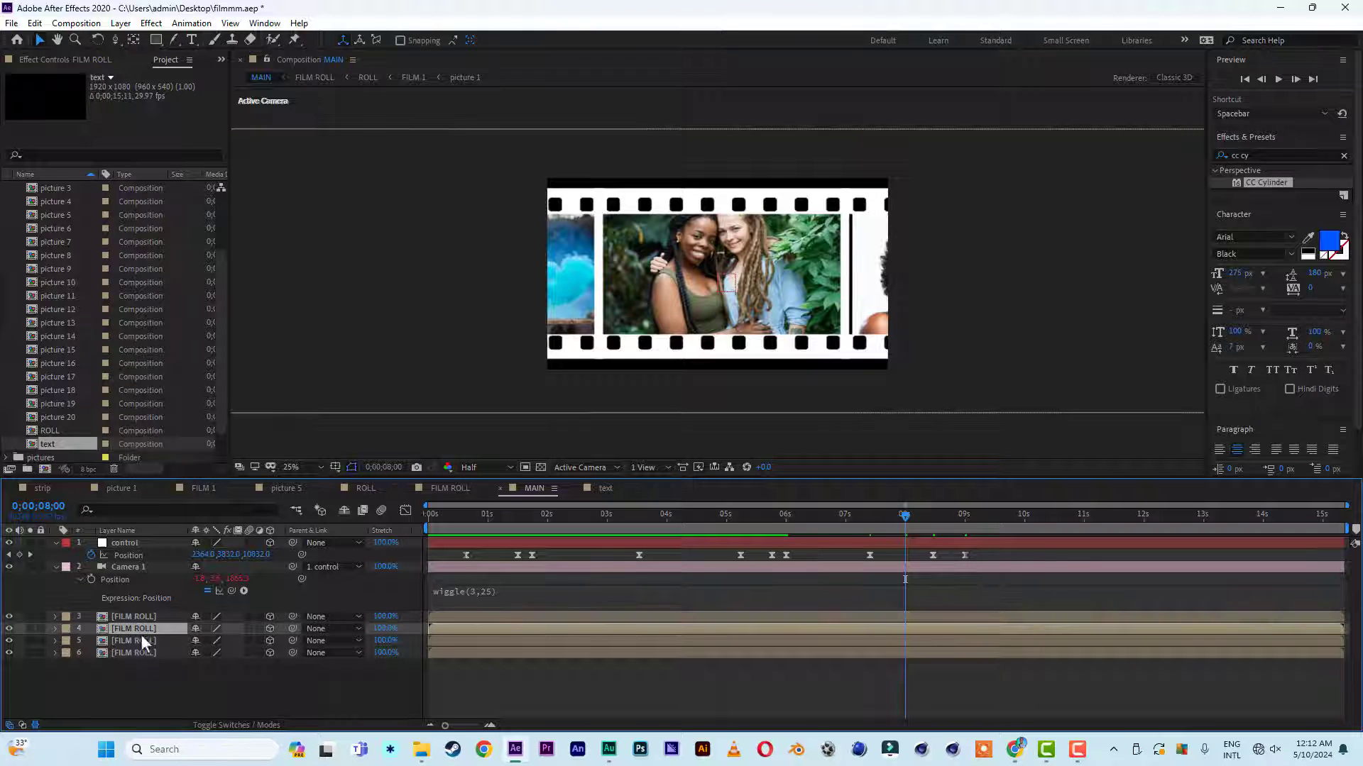
key("ctrl+d")
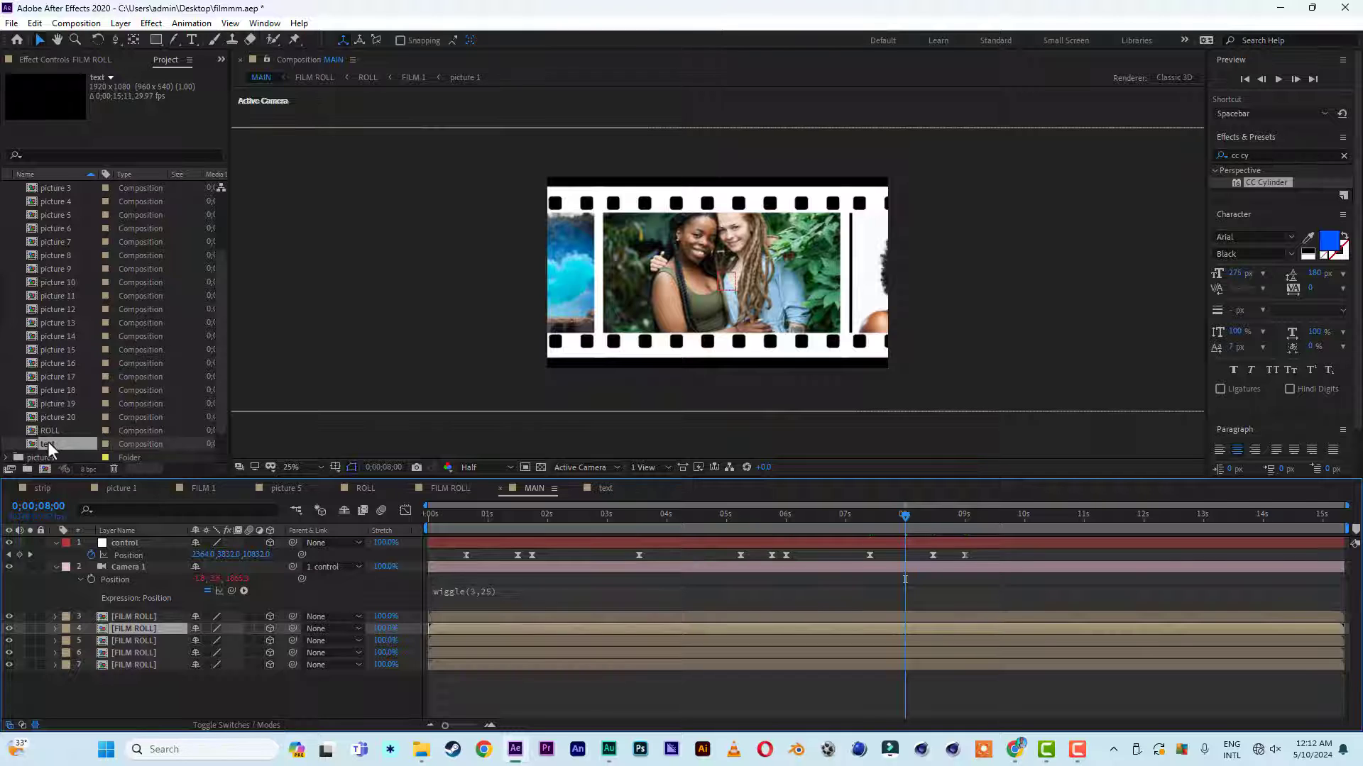
left_click_drag(50, 444, 130, 628)
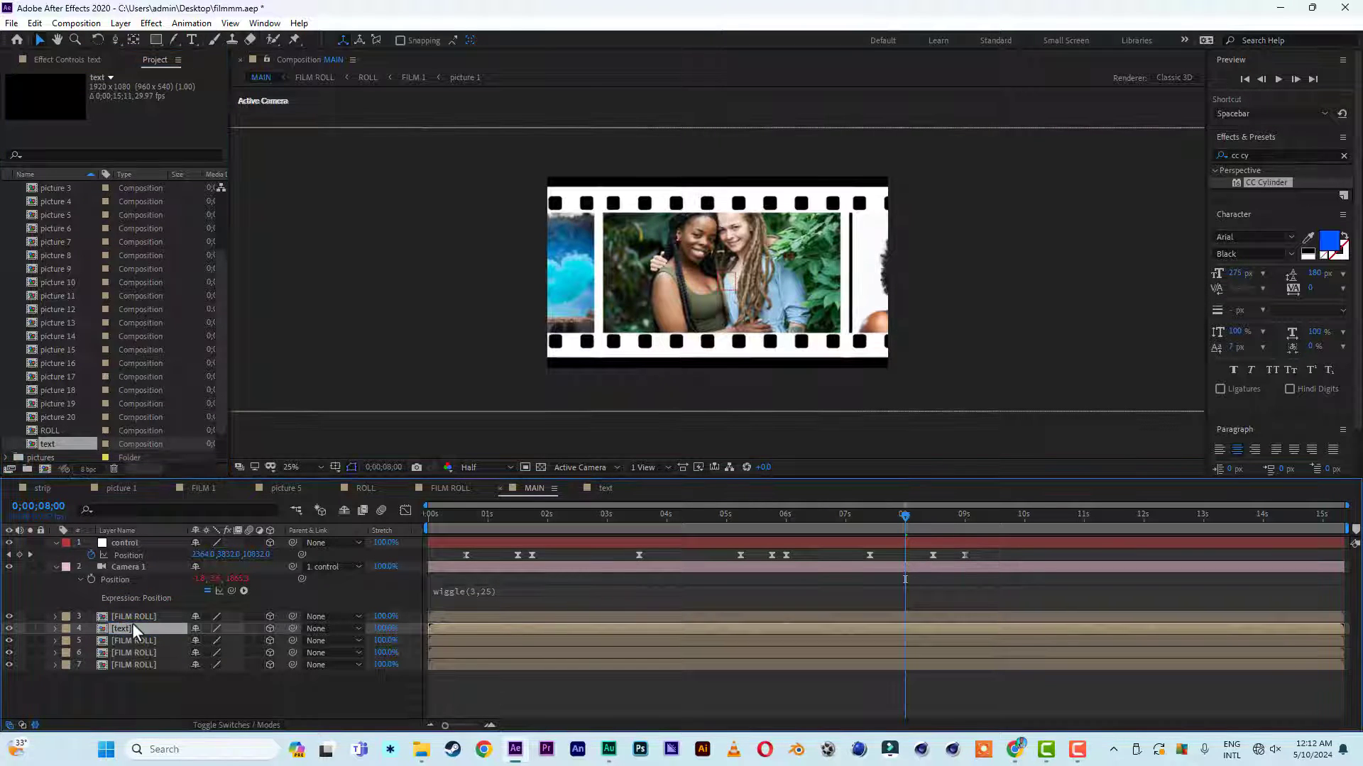
Move the text layer along the film strip into the camera frame and flip it horizontally so THE END reads correctly
key("comma")
key("comma")
key("comma")
key("comma")
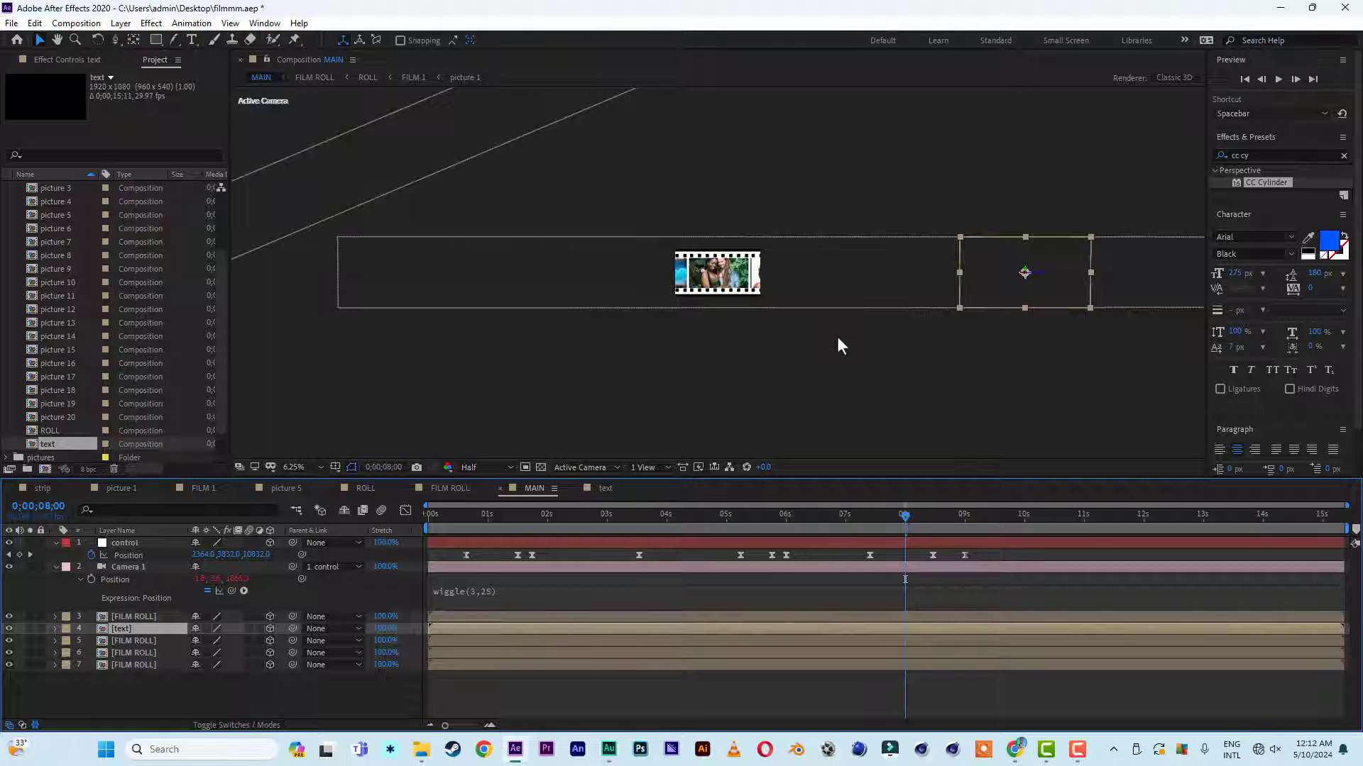
left_click(1025, 275)
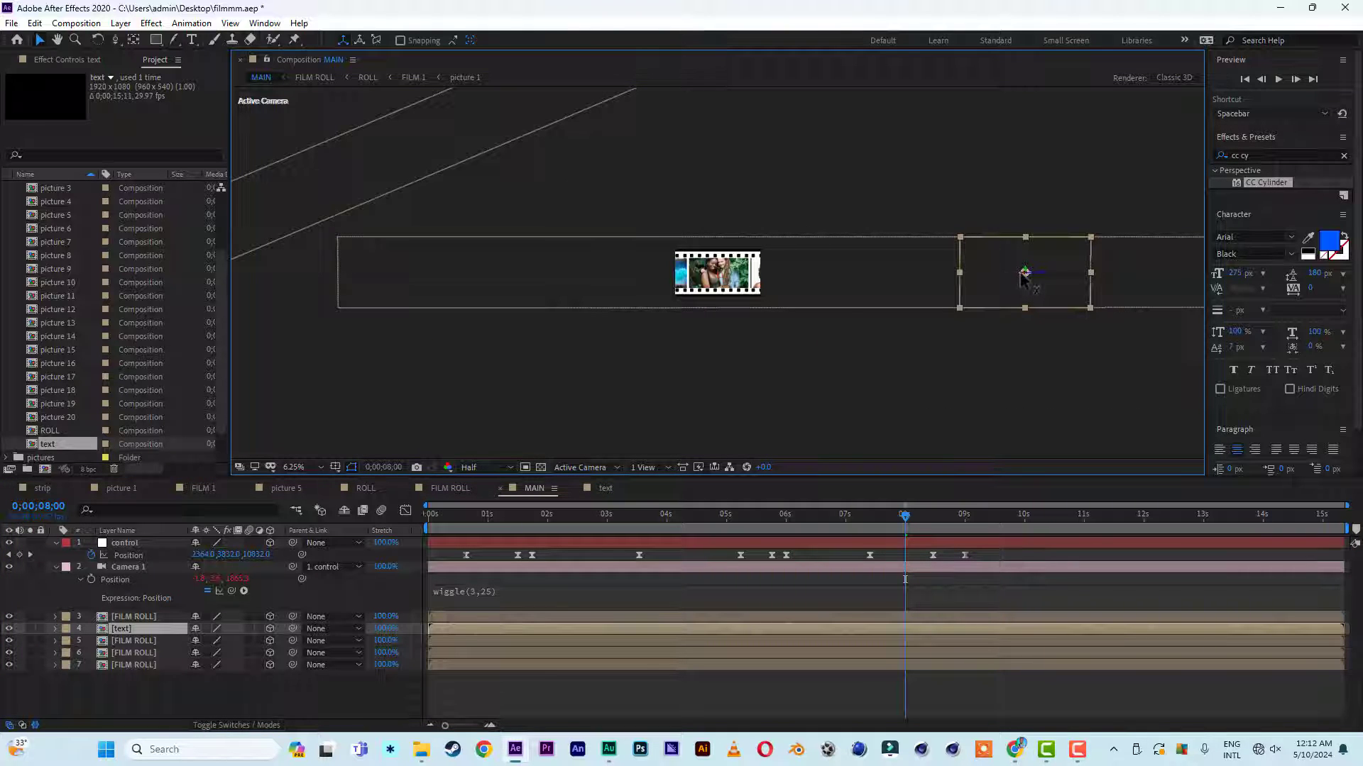
left_click_drag(1022, 273, 721, 274)
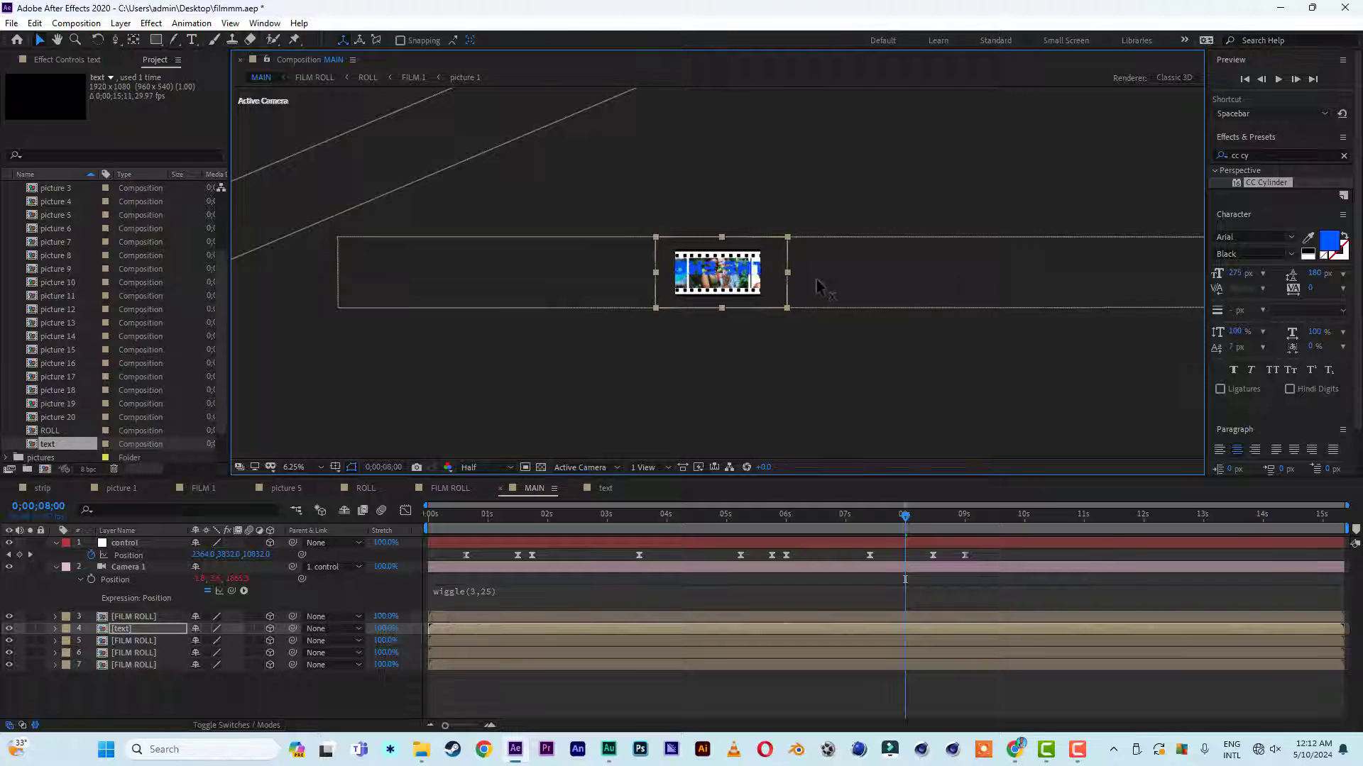
key("period")
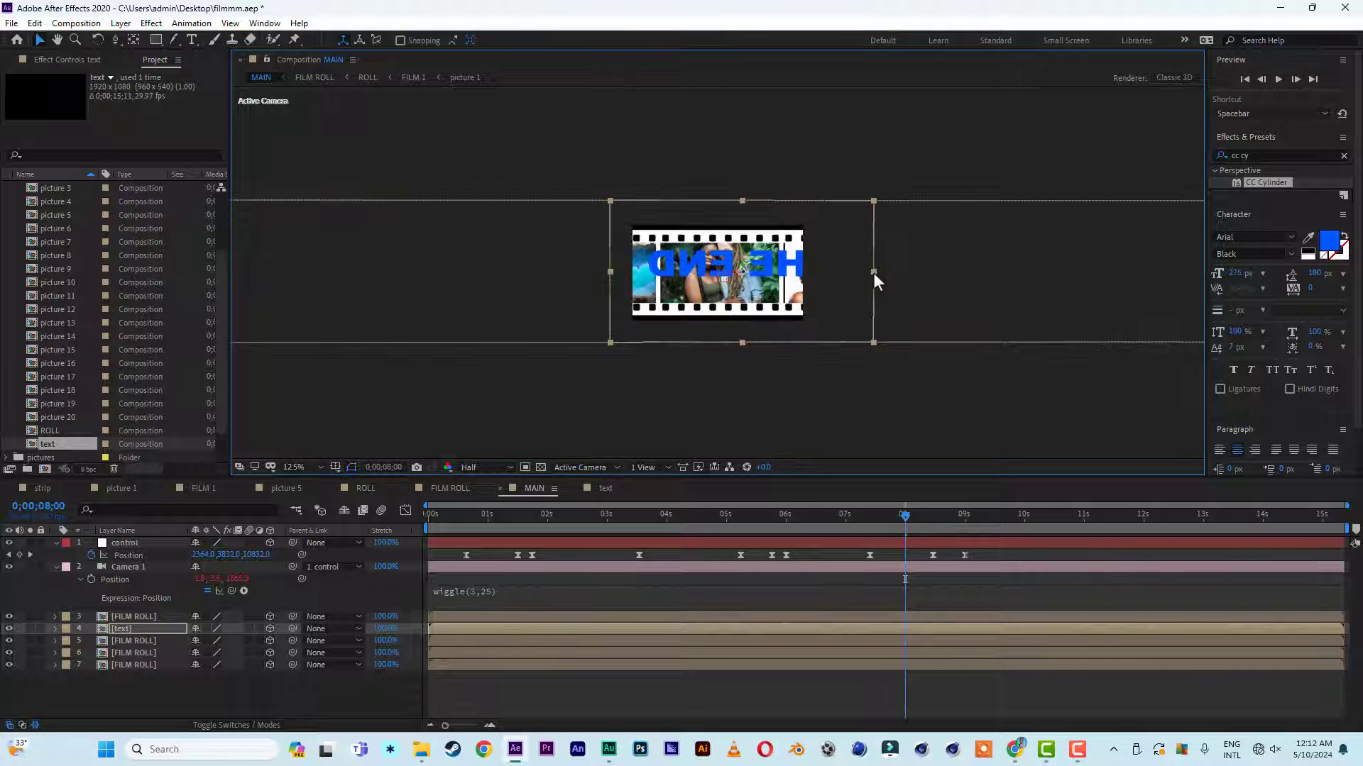
left_click_drag(873, 273, 634, 282)
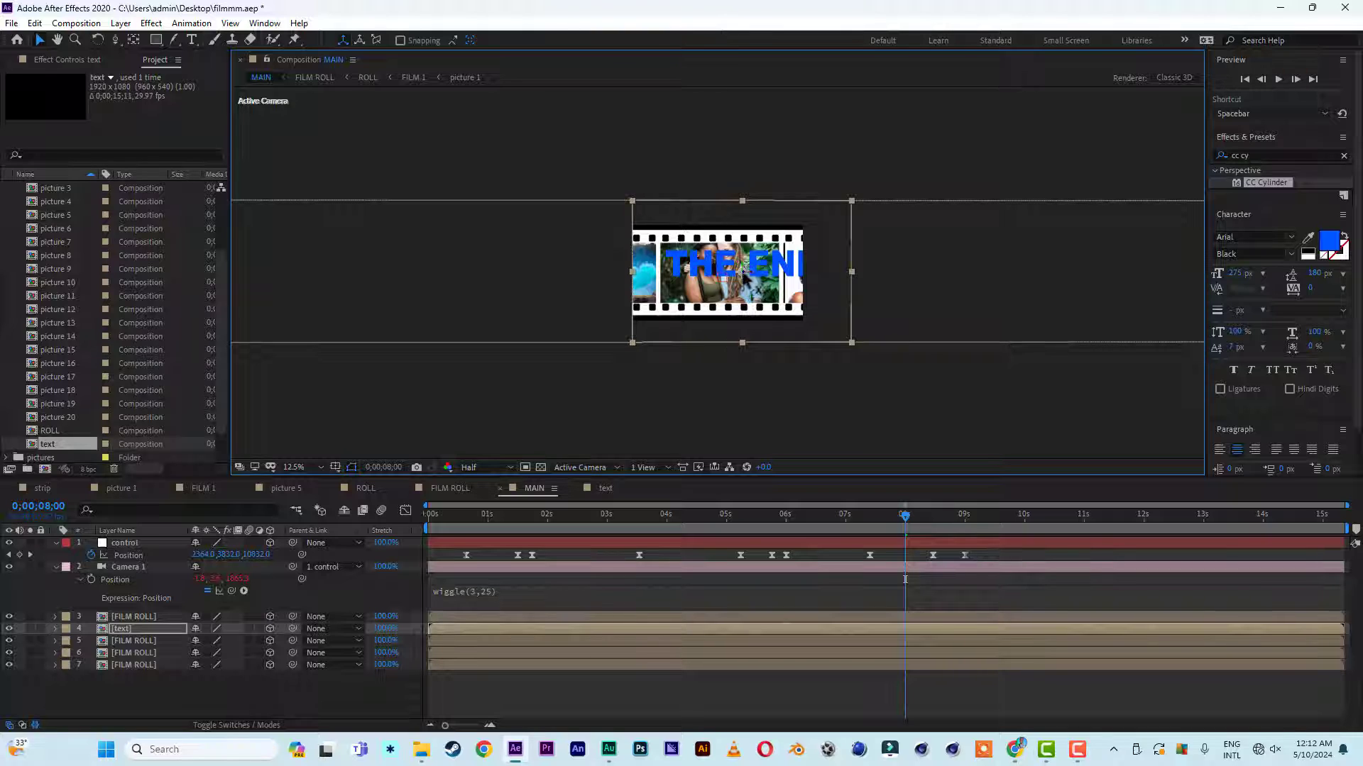
Raise the text layer above the strip, centre it in the frame at 0;00;09;03, and push it farther from the camera
left_click_drag(742, 270, 721, 161)
left_click_drag(915, 511, 970, 522)
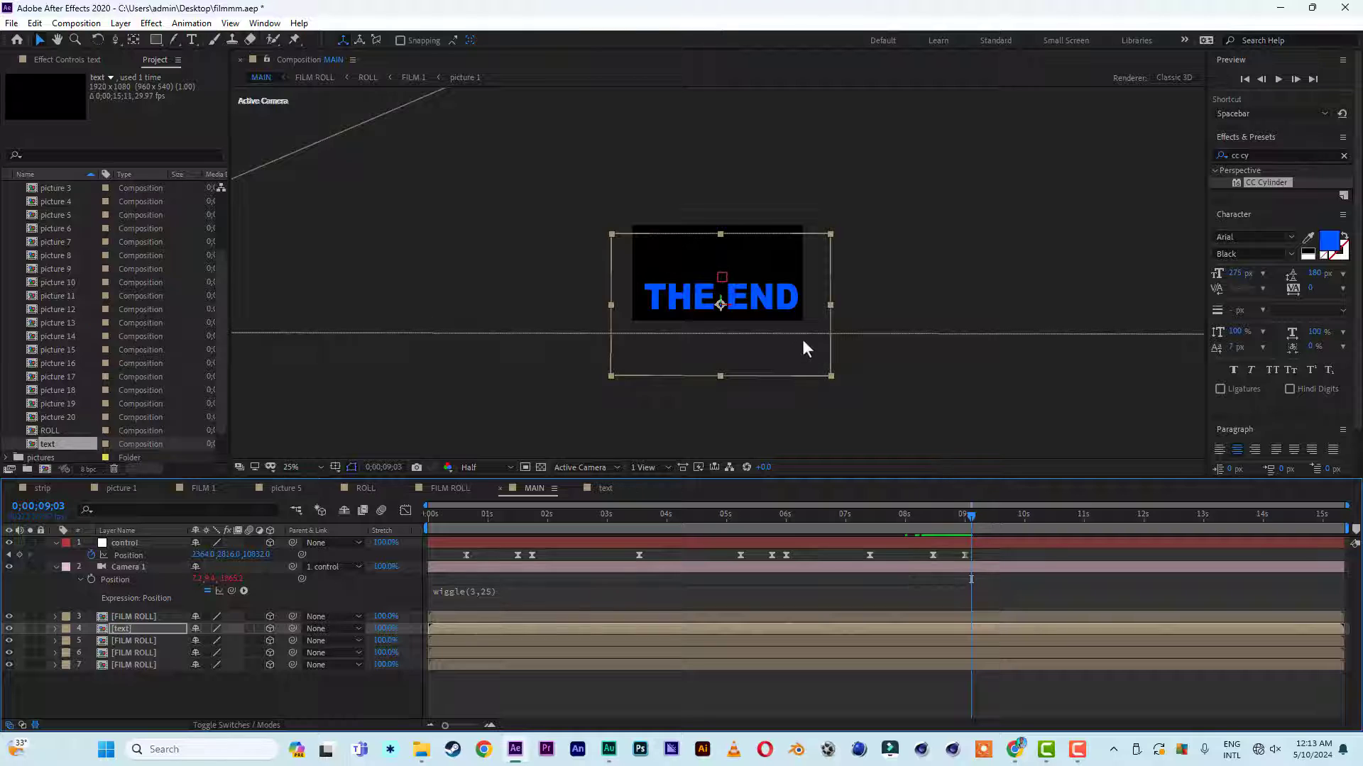
key("period")
left_click_drag(724, 334, 723, 280)
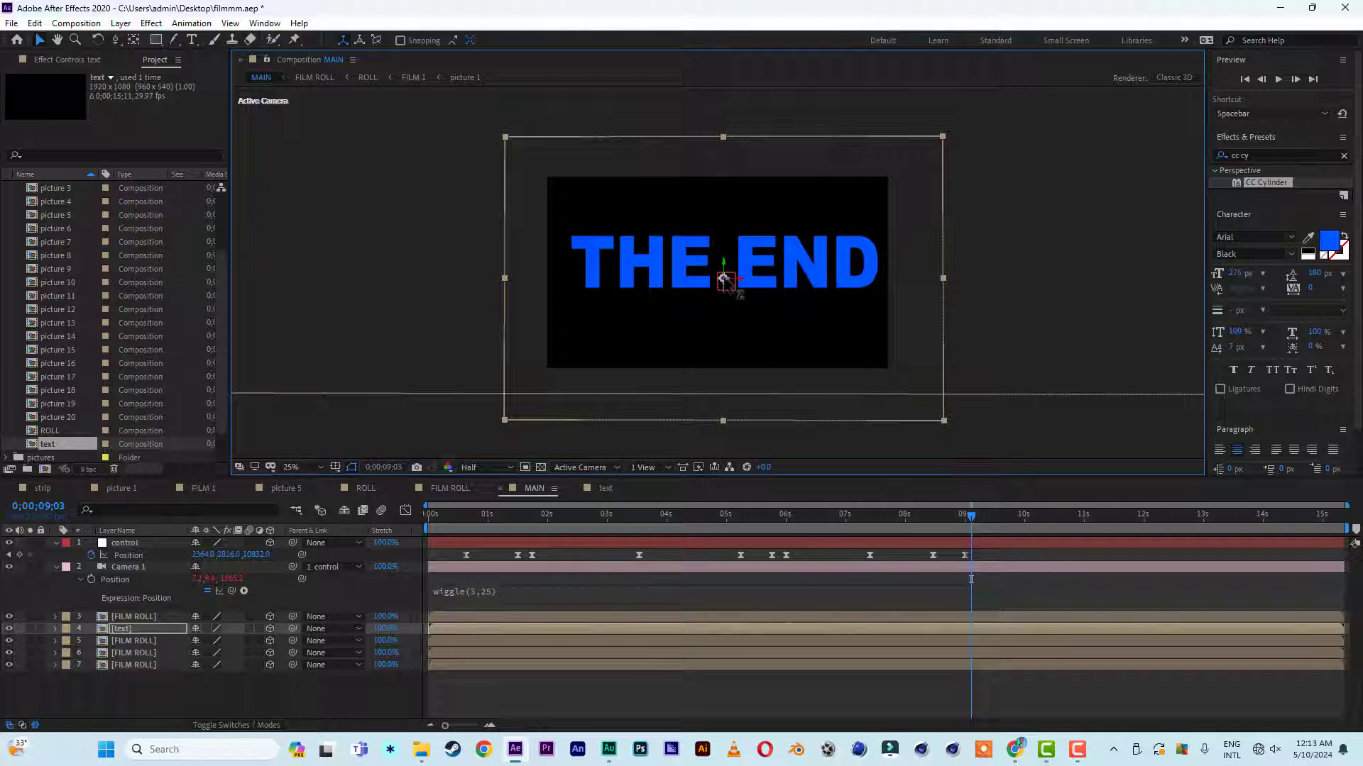
left_click_drag(724, 280, 637, 383)
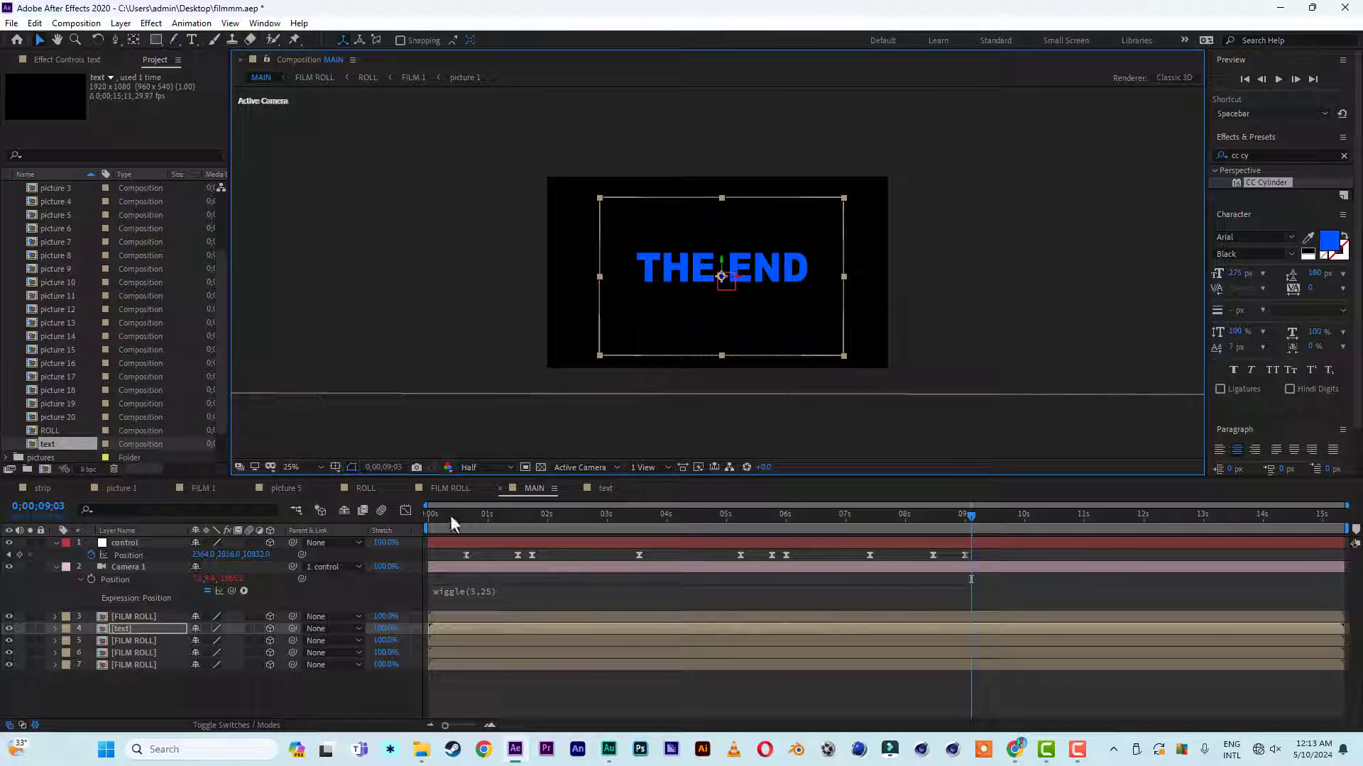
Duplicate the slanted FILM ROLL strip, move the copy down into the frame, and push it far back in depth behind THE END
left_click(135, 616)
scroll(697, 292, "down", 5)
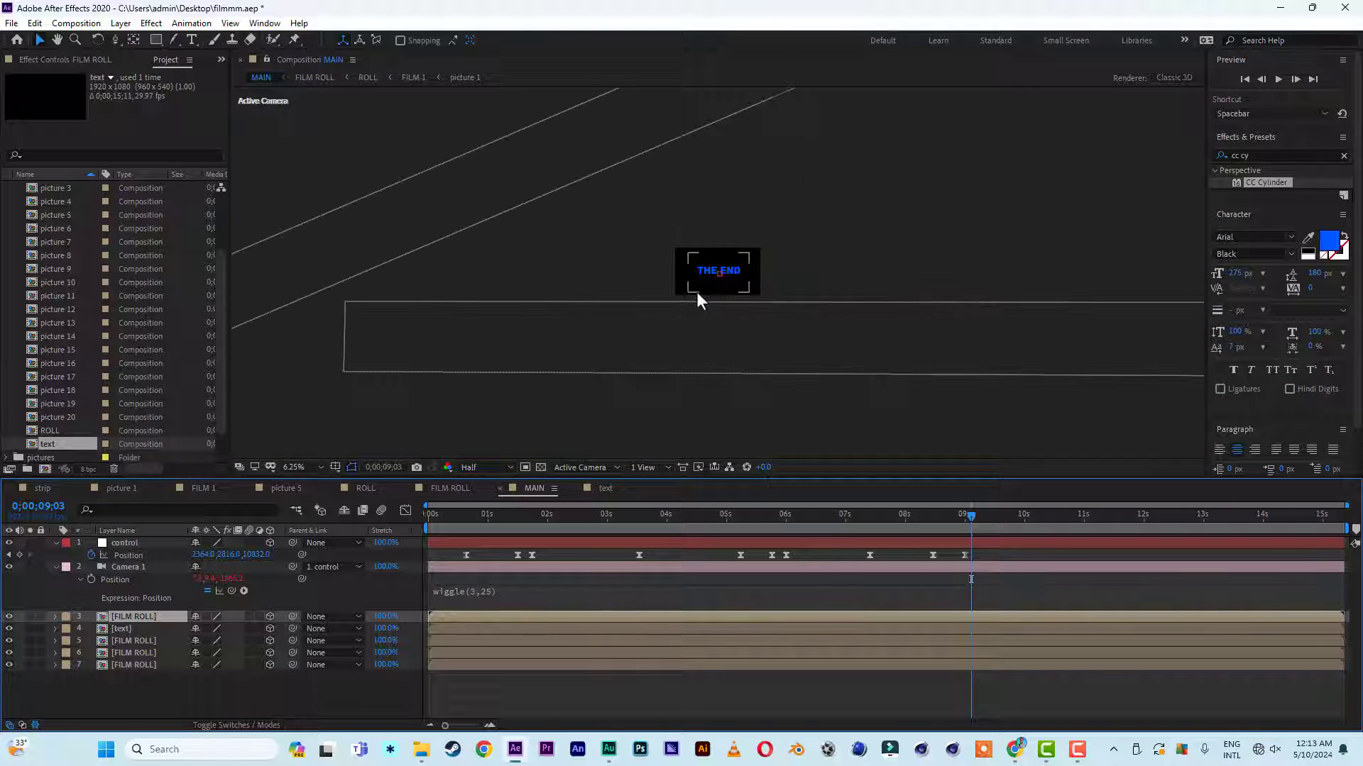
left_click(675, 207)
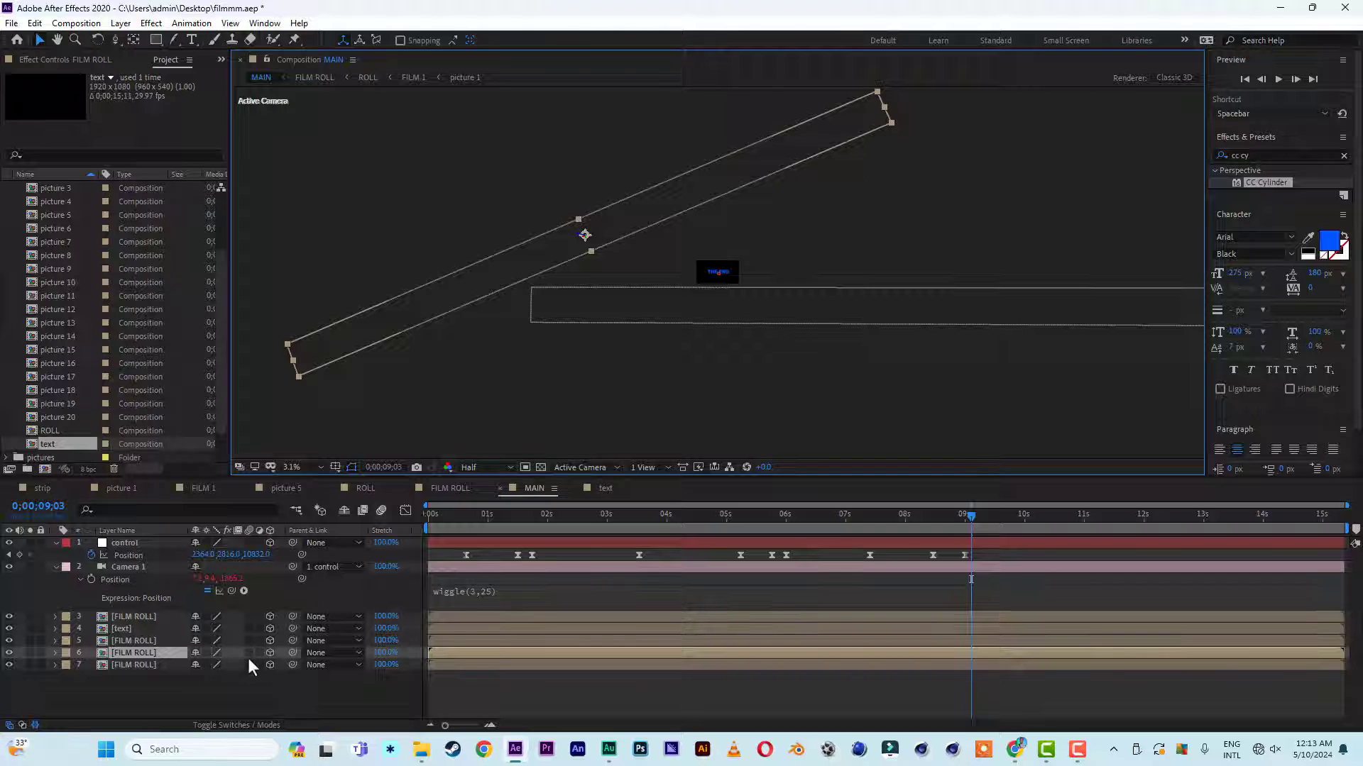
key("ctrl+d")
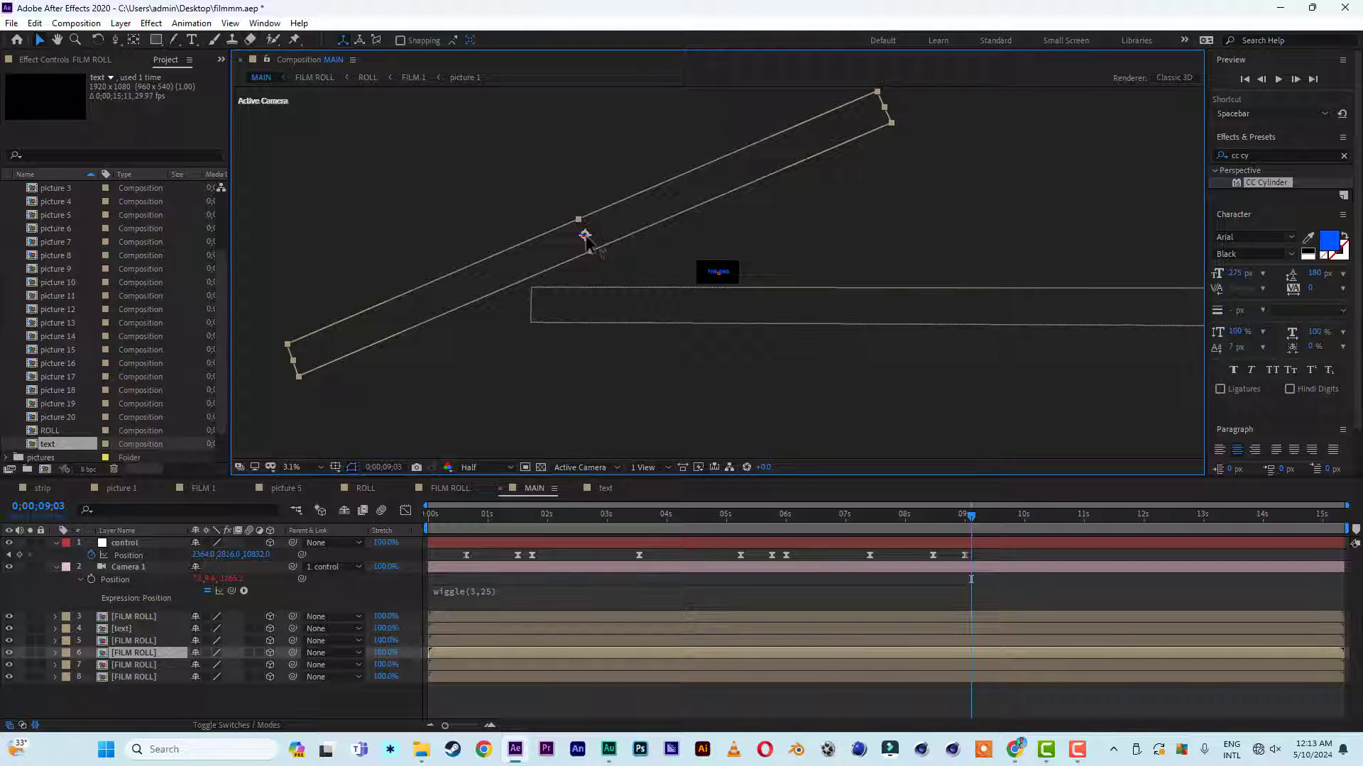
left_click_drag(583, 236, 608, 307)
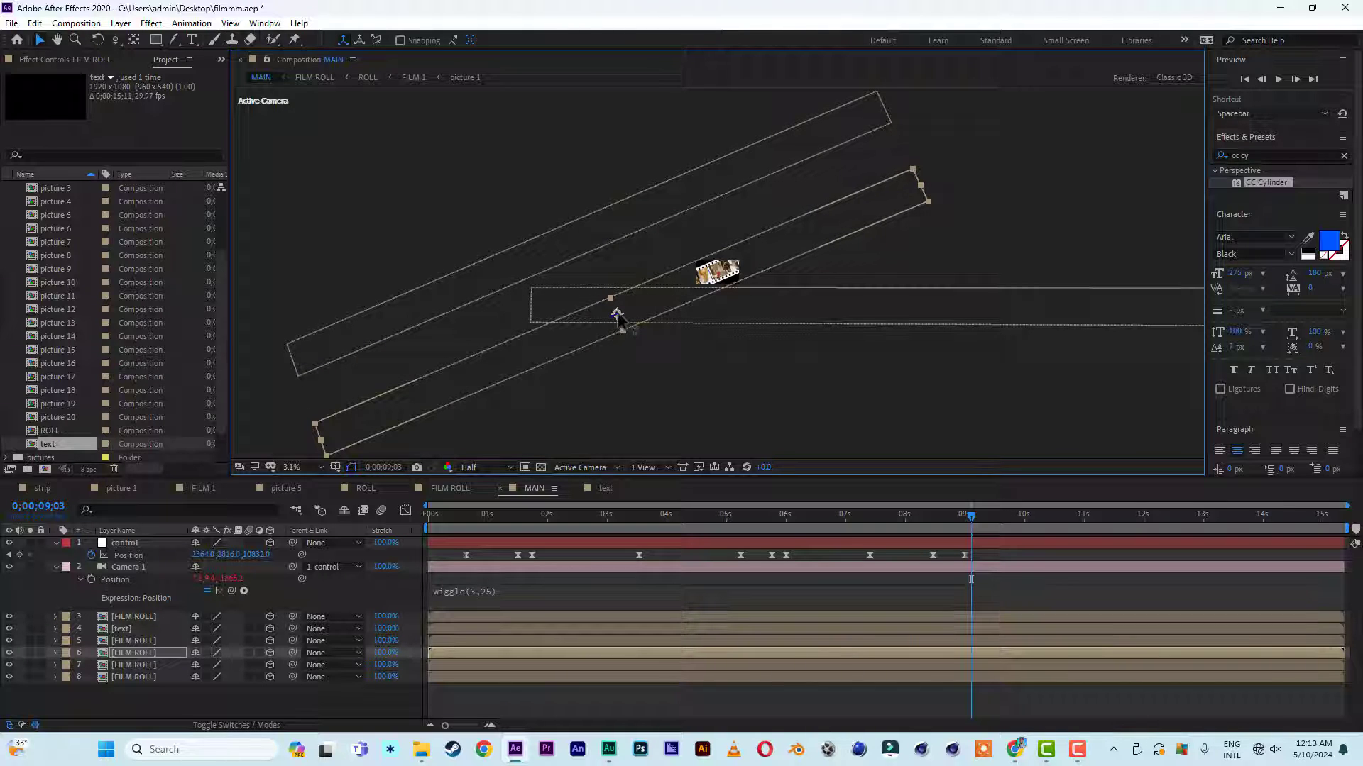
left_click_drag(616, 317, 922, 318)
scroll(733, 321, "up", 2)
scroll(732, 323, "up", 1)
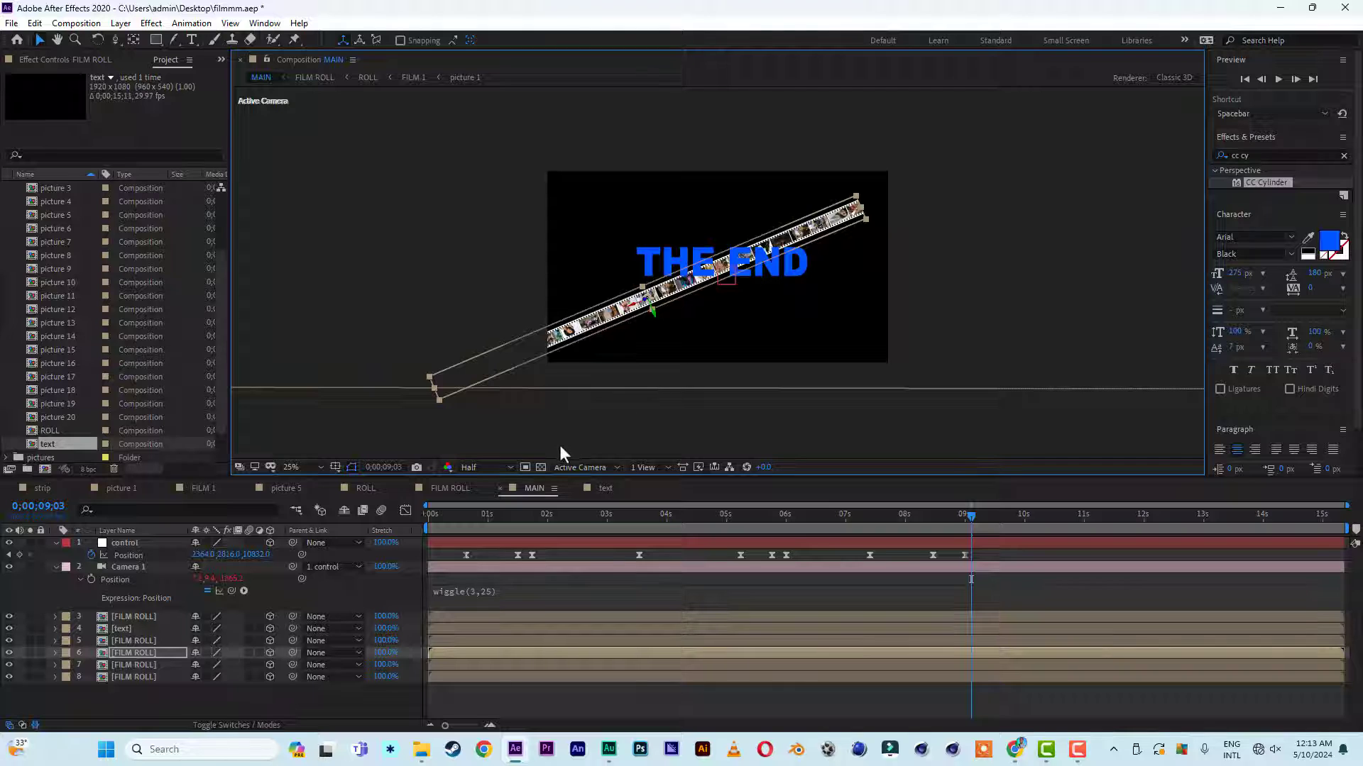
Set the distant strip's Z Rotation to 180° and shift its layer to start at about 6 seconds
key("r")
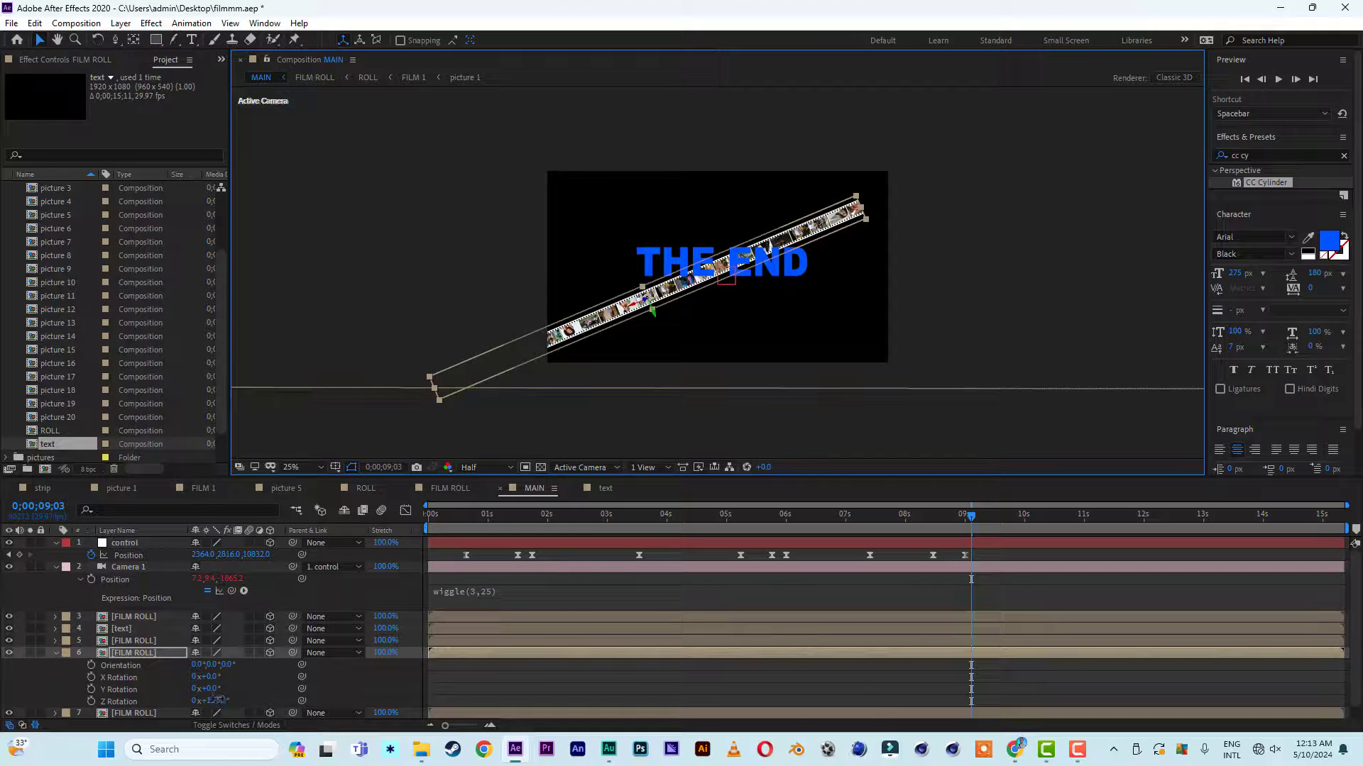
left_click_drag(215, 700, 235, 695)
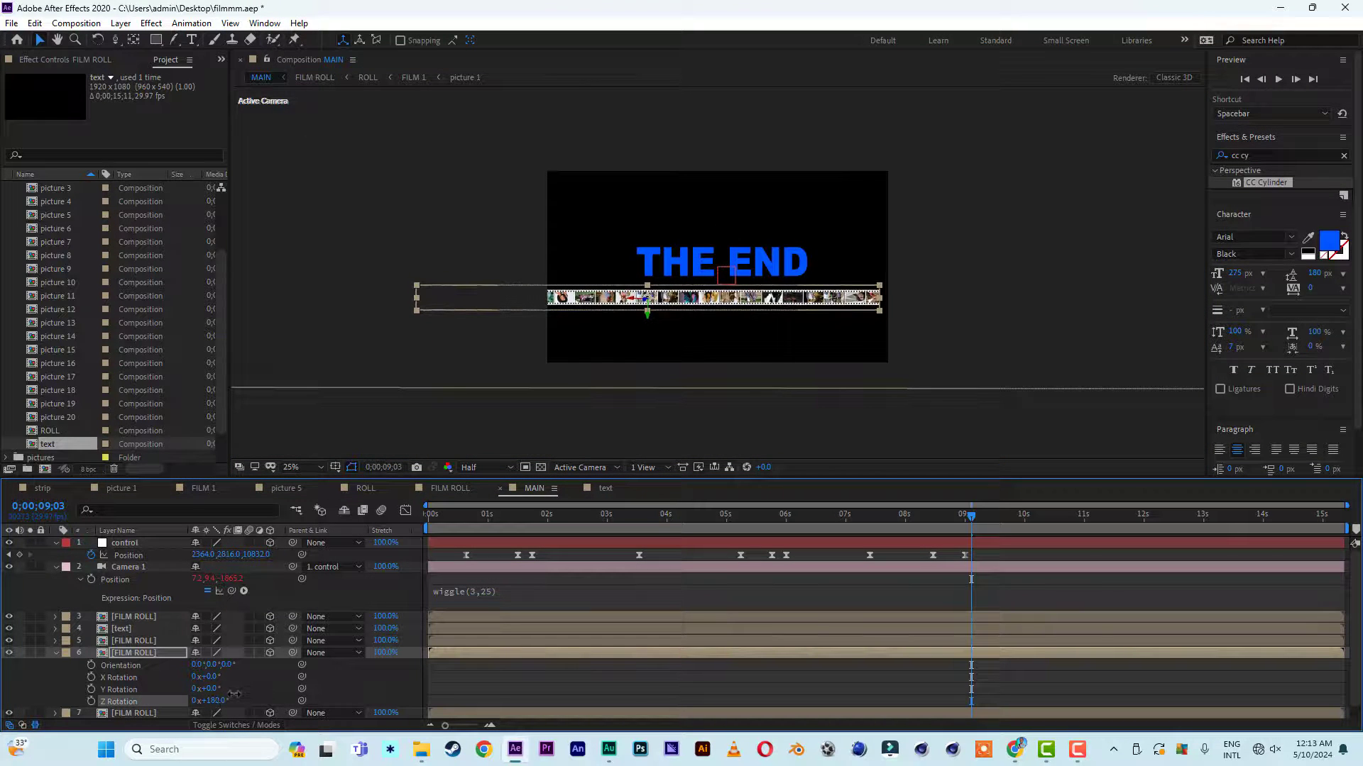
left_click_drag(507, 652, 887, 648)
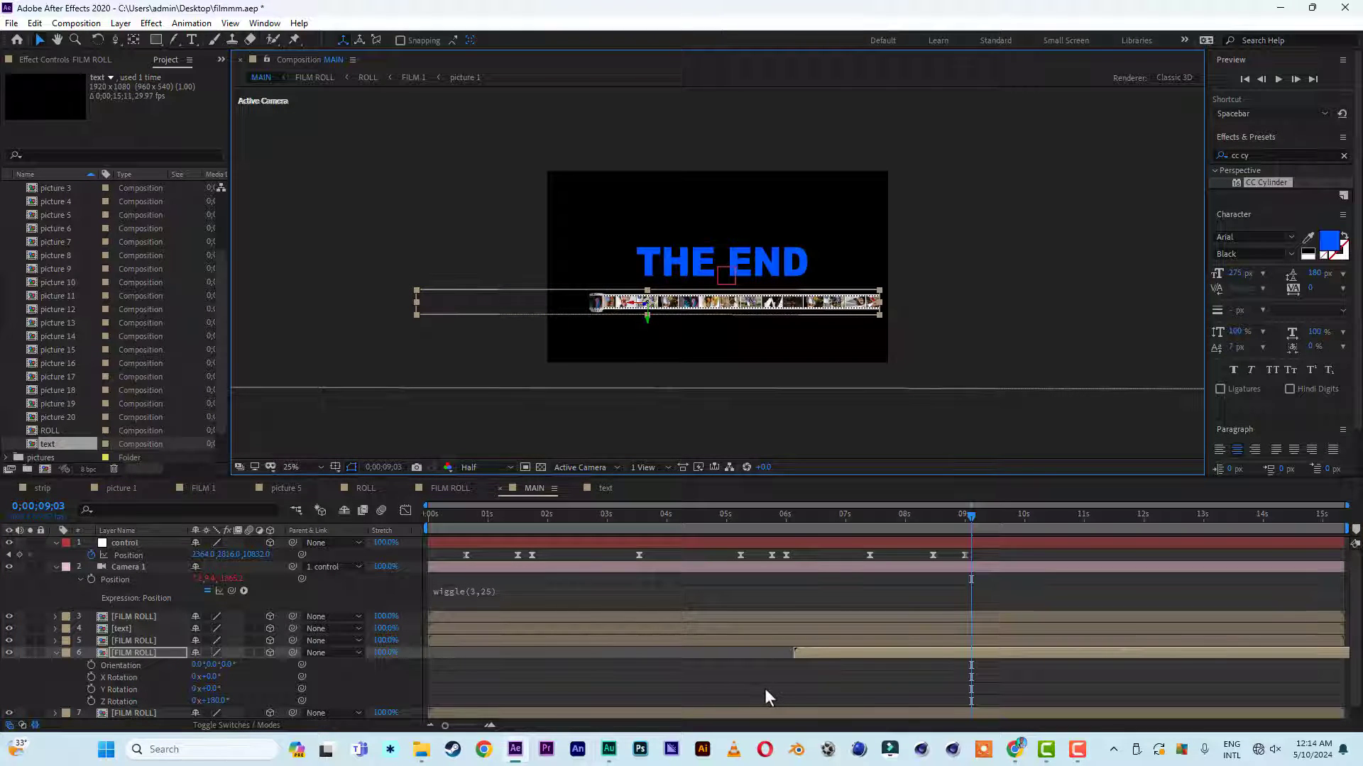
Duplicate the distant horizontal strip, raise the copy, set its Z Rotation to 208°, and place it diagonally behind THE END
key("ctrl+d")
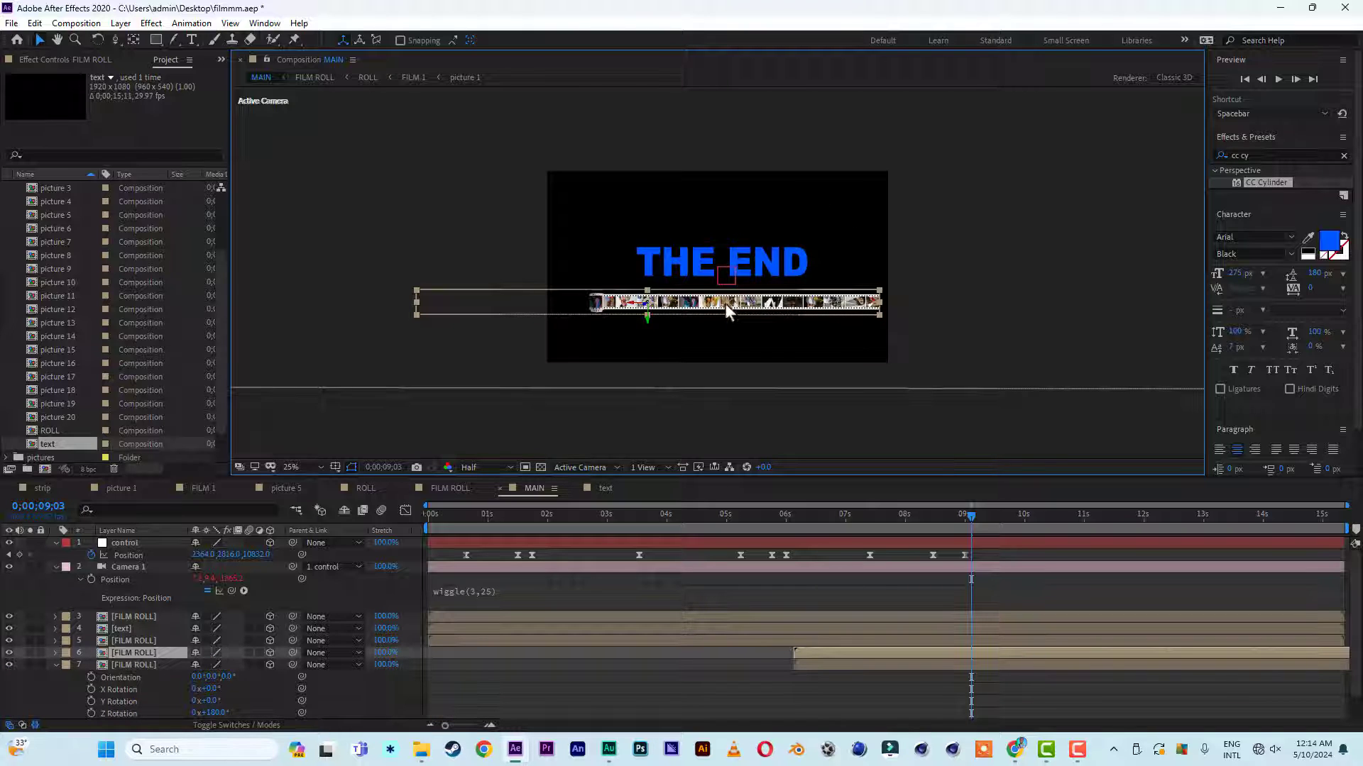
left_click_drag(649, 319, 639, 6)
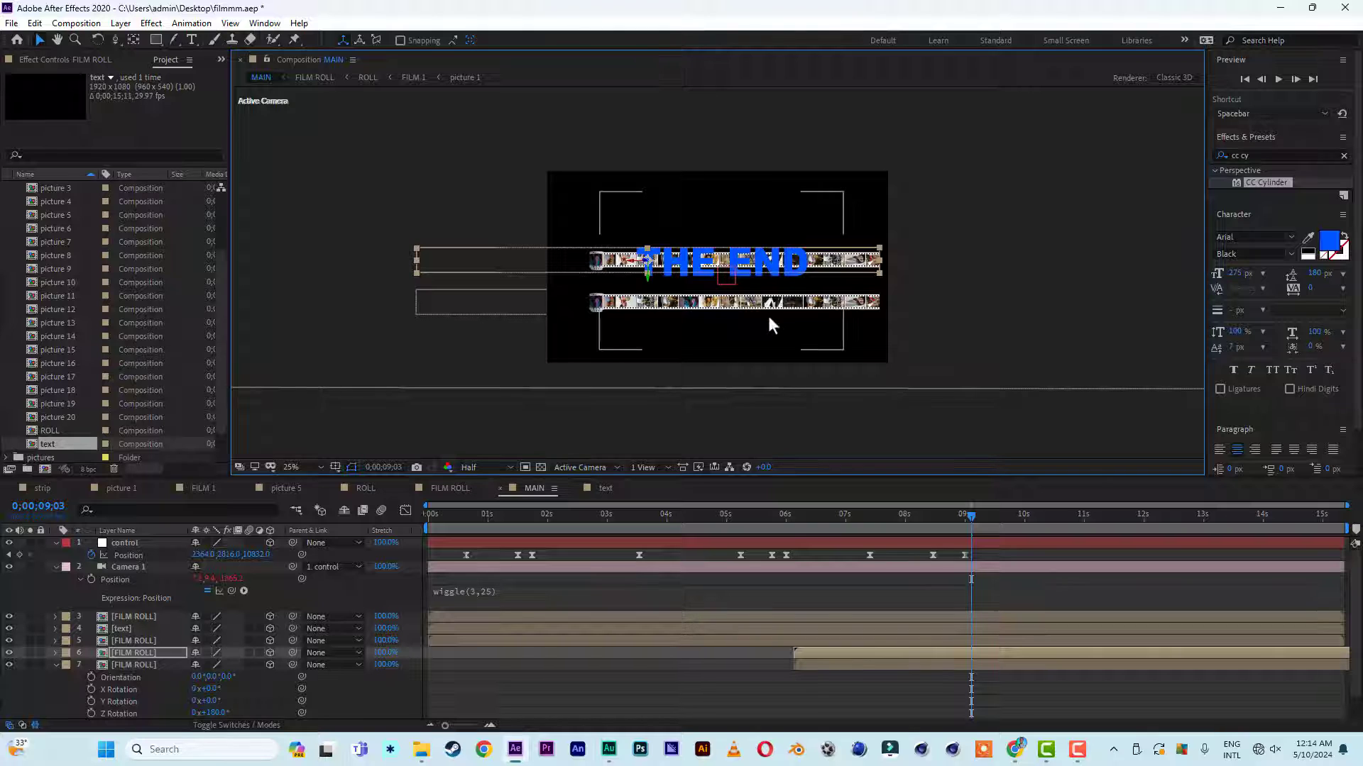
key("r")
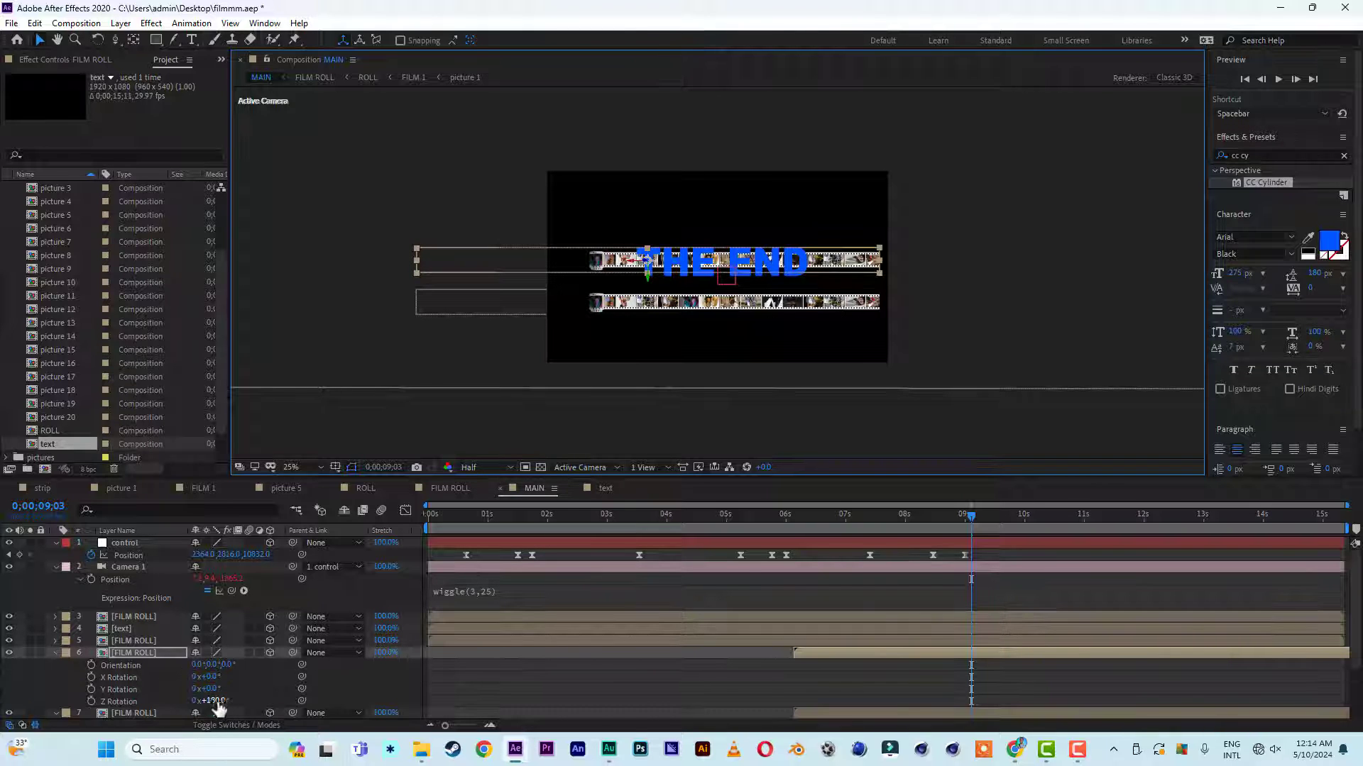
left_click_drag(216, 703, 238, 703)
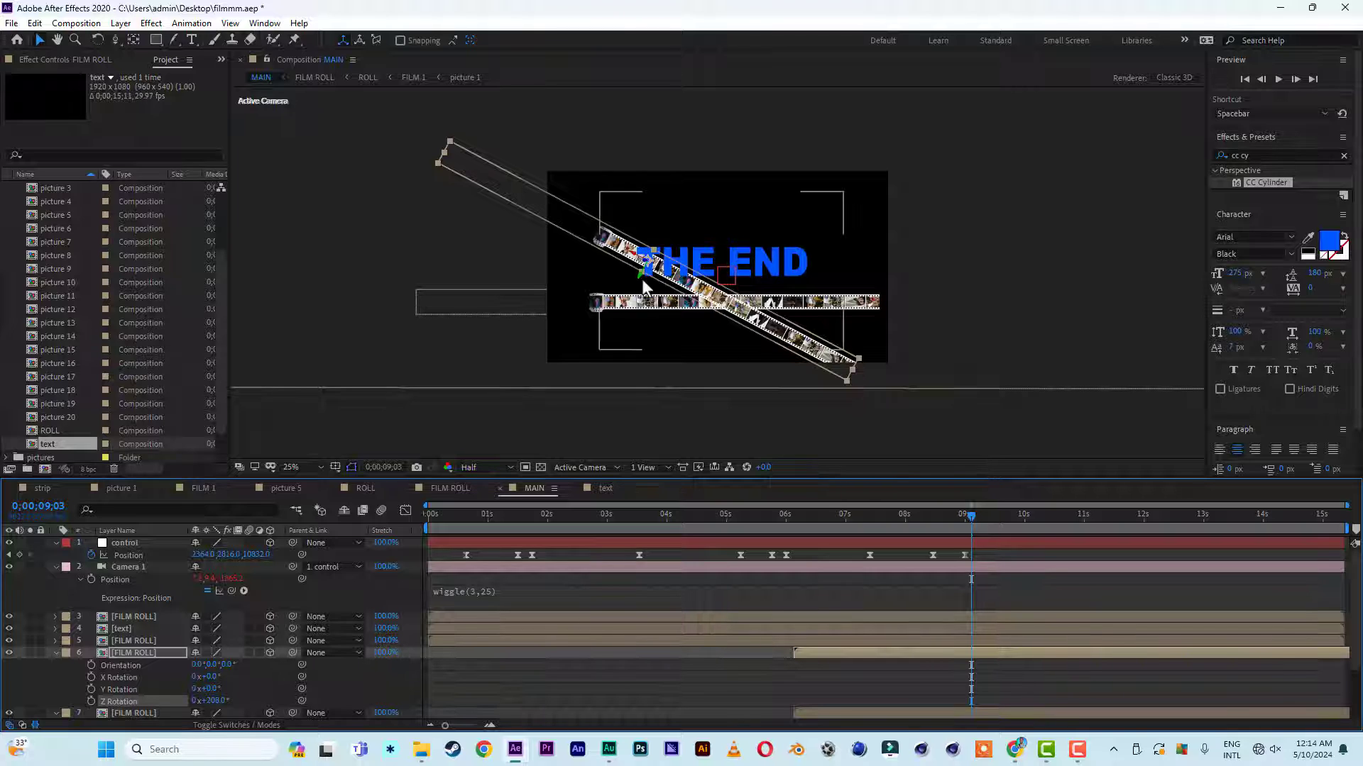
left_click_drag(642, 275, 802, 177)
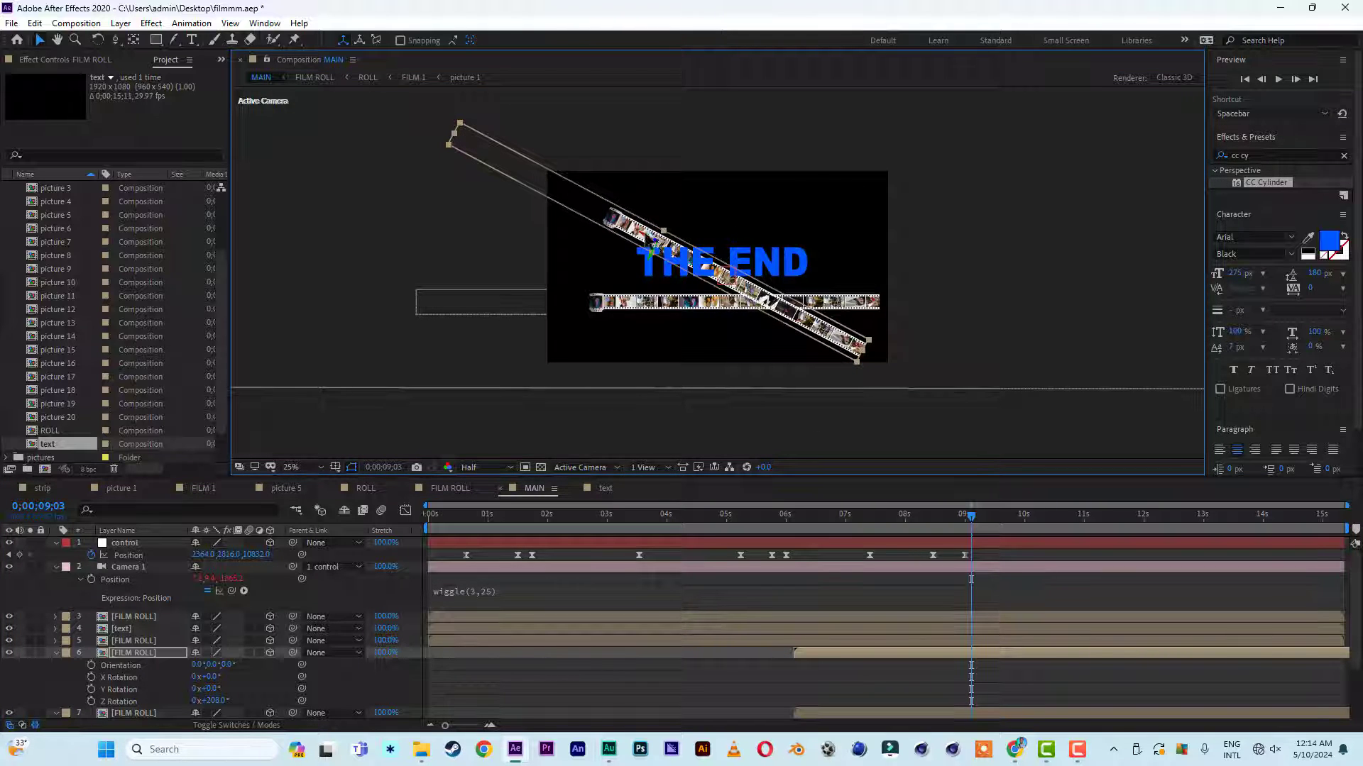
Slide the diagonal strip along its slant toward the frame's lower-right corner, shift its layer to start at about 1.6 seconds, and preview the opening
left_click_drag(644, 234, 1062, 588)
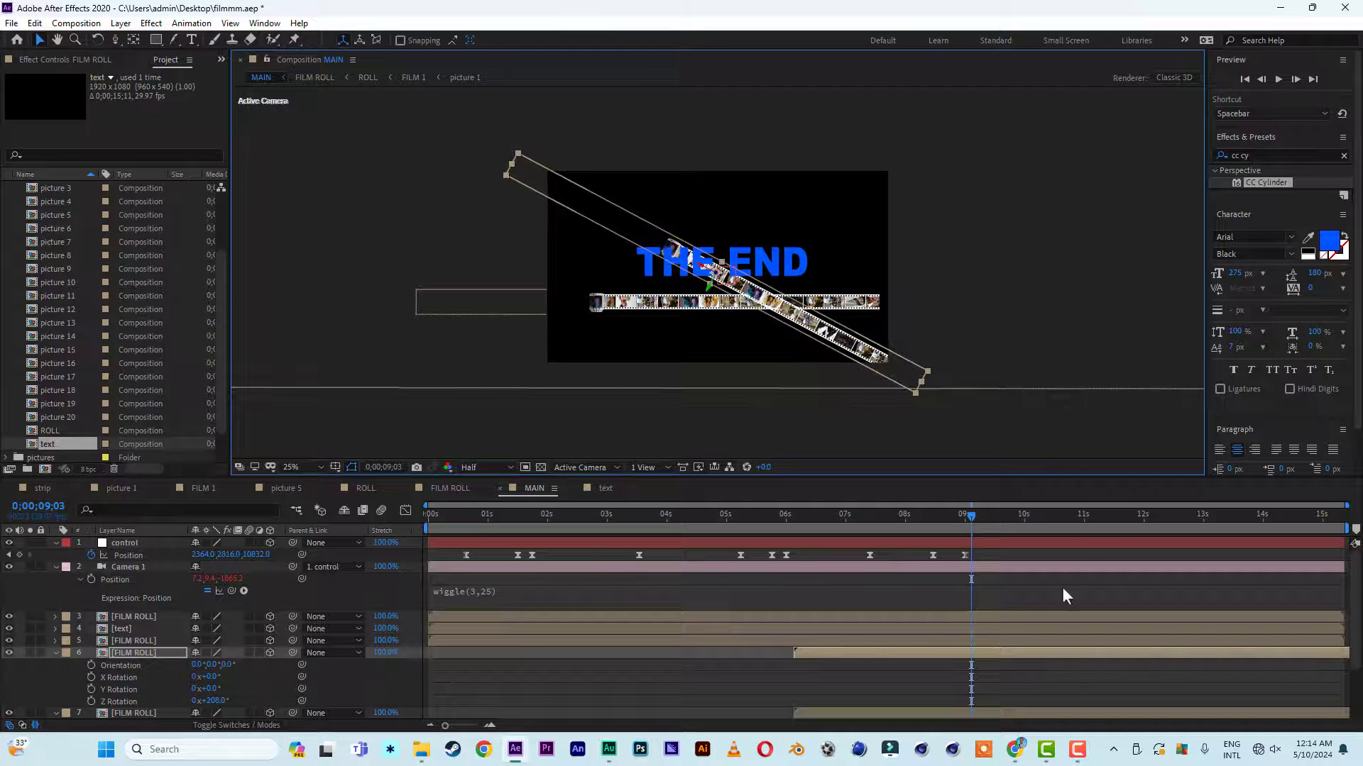
left_click_drag(994, 656, 724, 659)
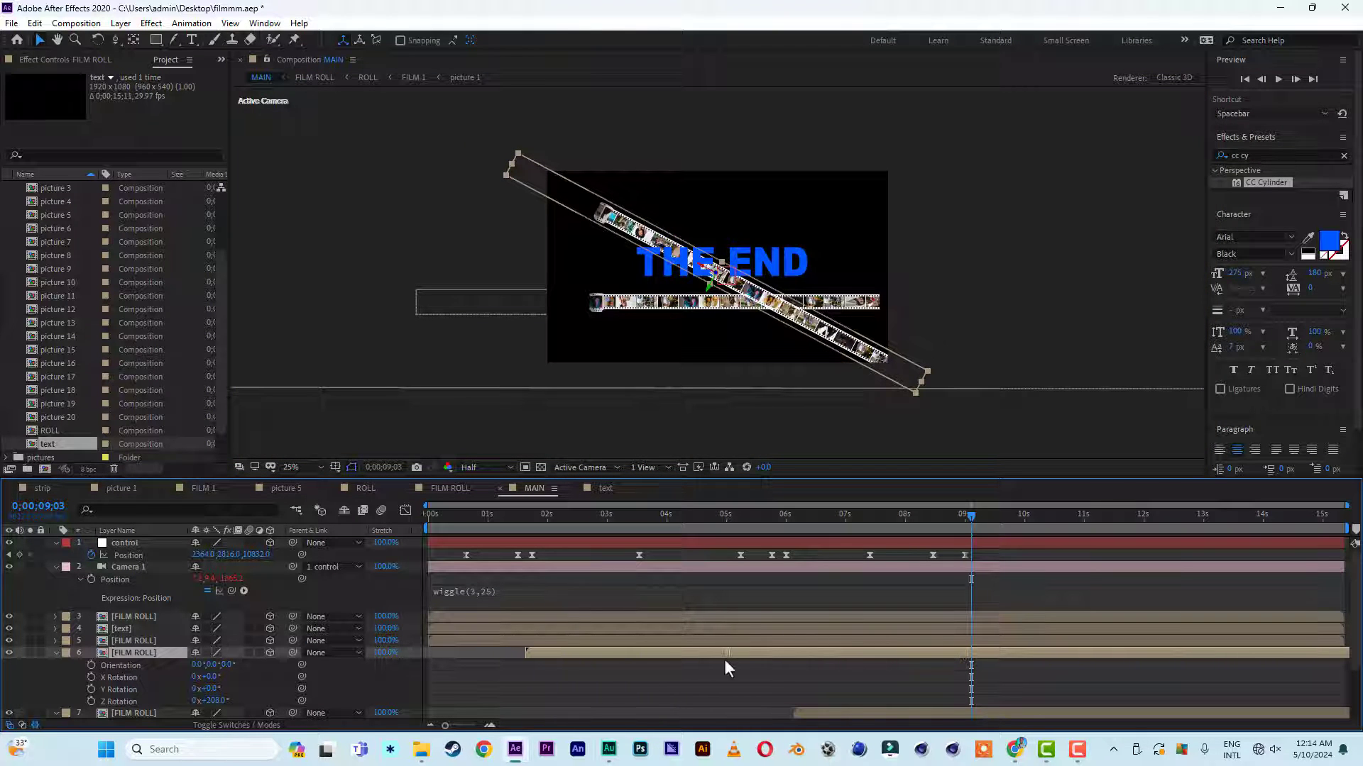
key("Home")
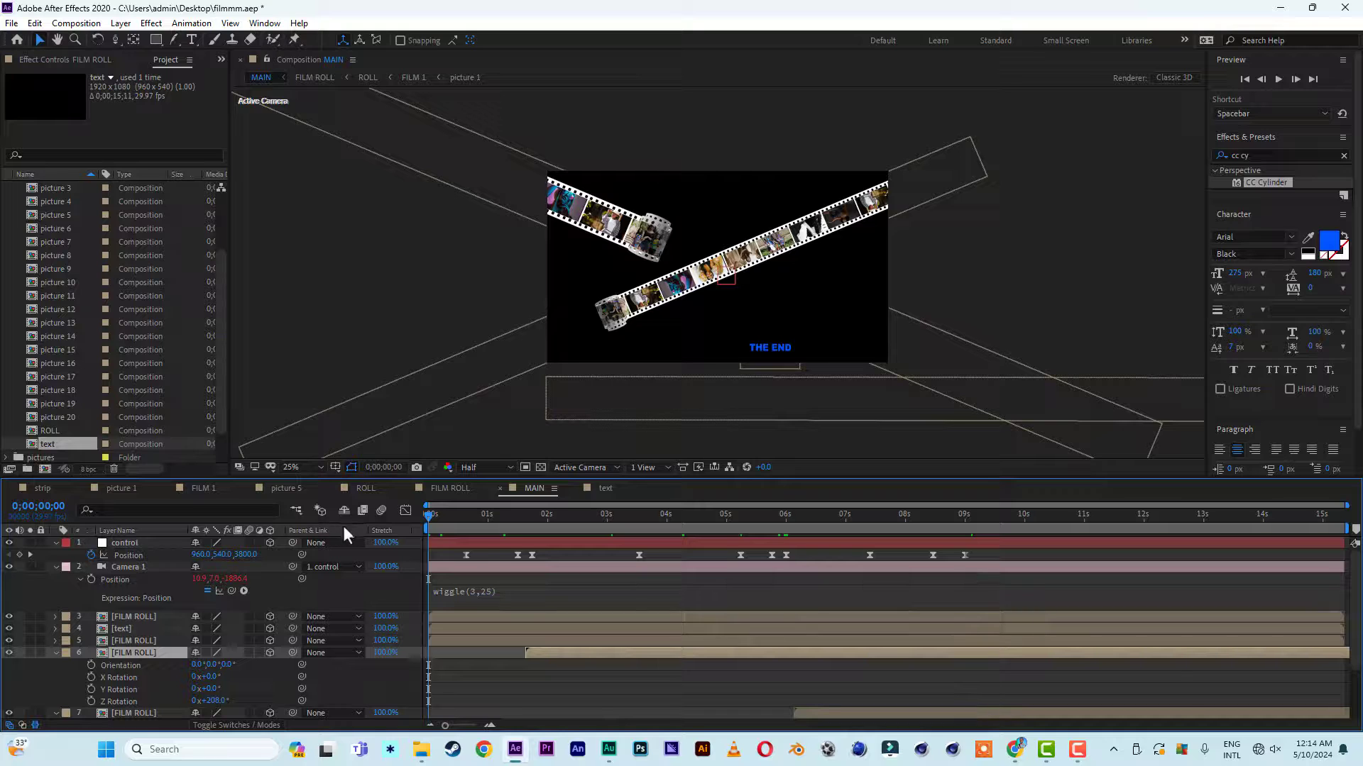
key("space")
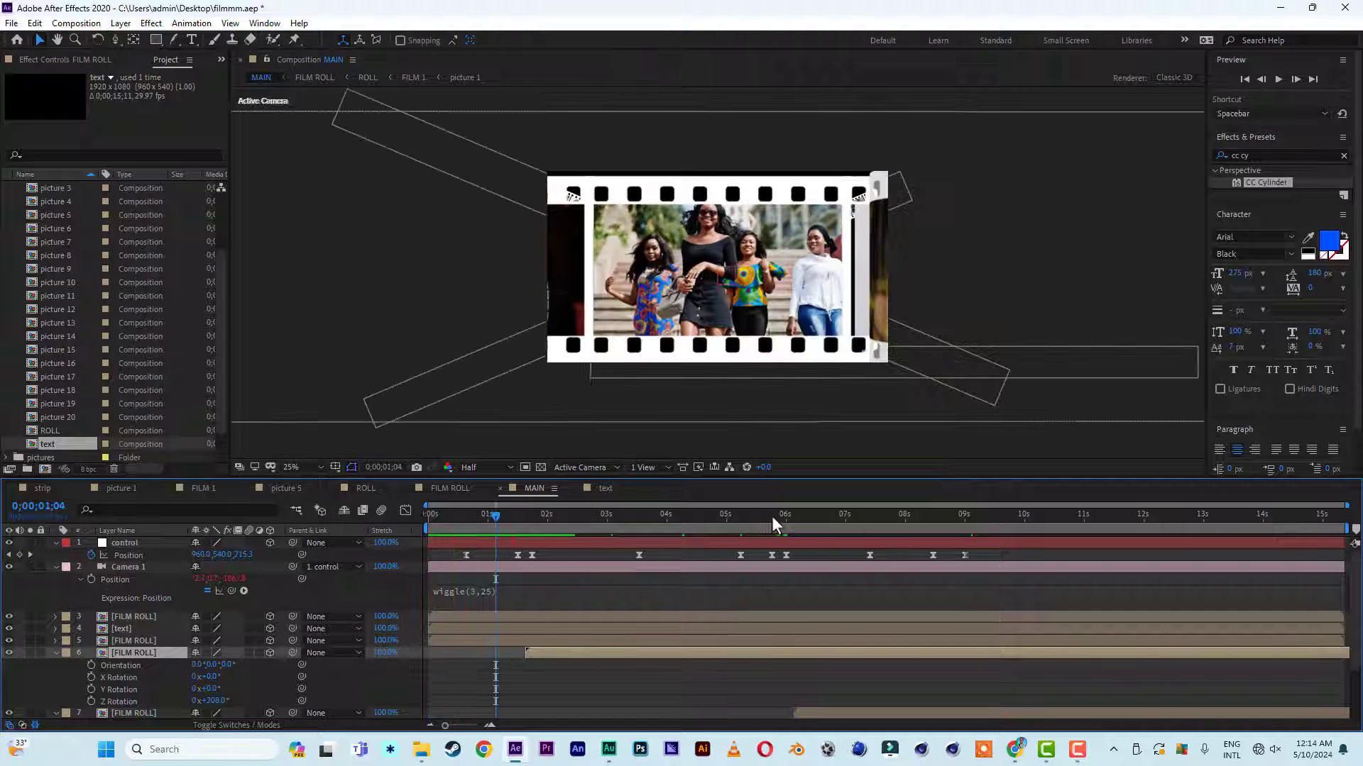
Trim the text layer's in point to 0;00;07;25 and preview the composition from the beginning
left_click(125, 628)
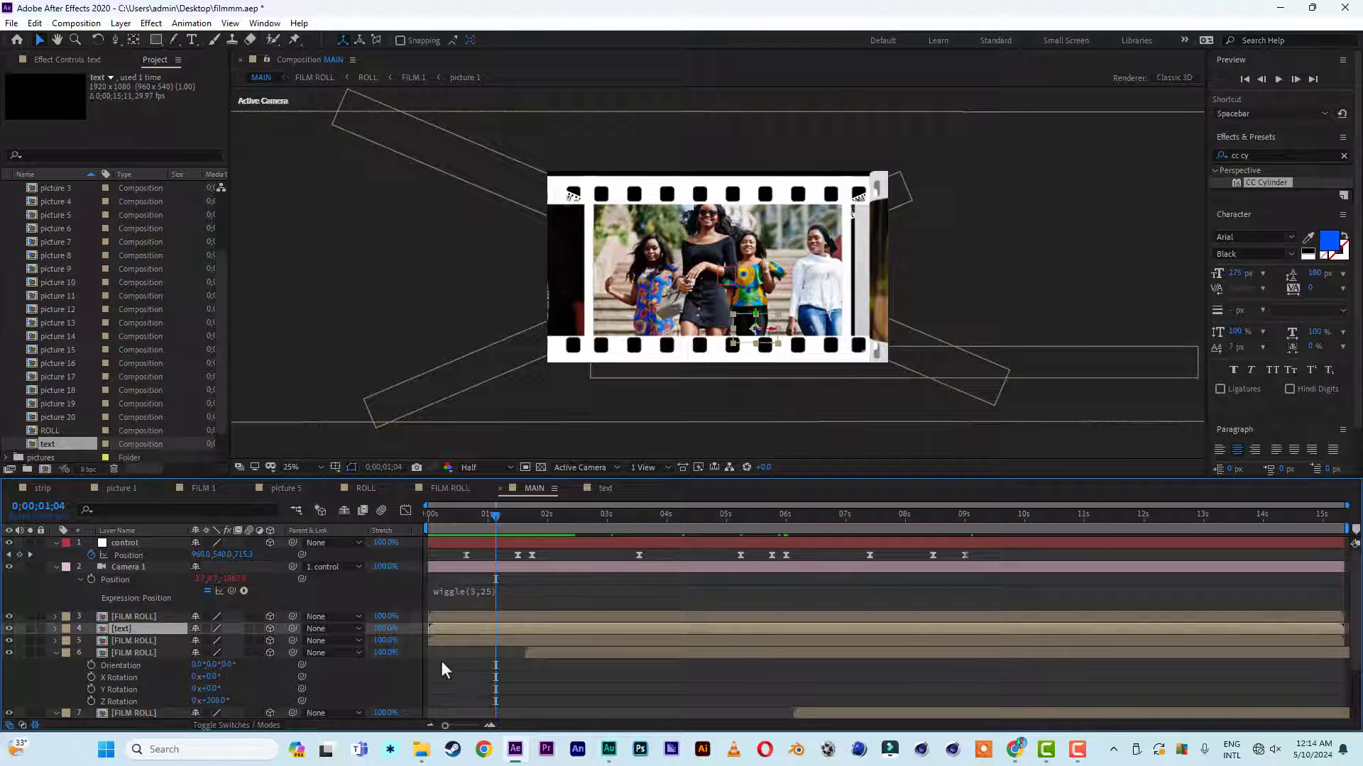
left_click_drag(430, 629, 736, 632)
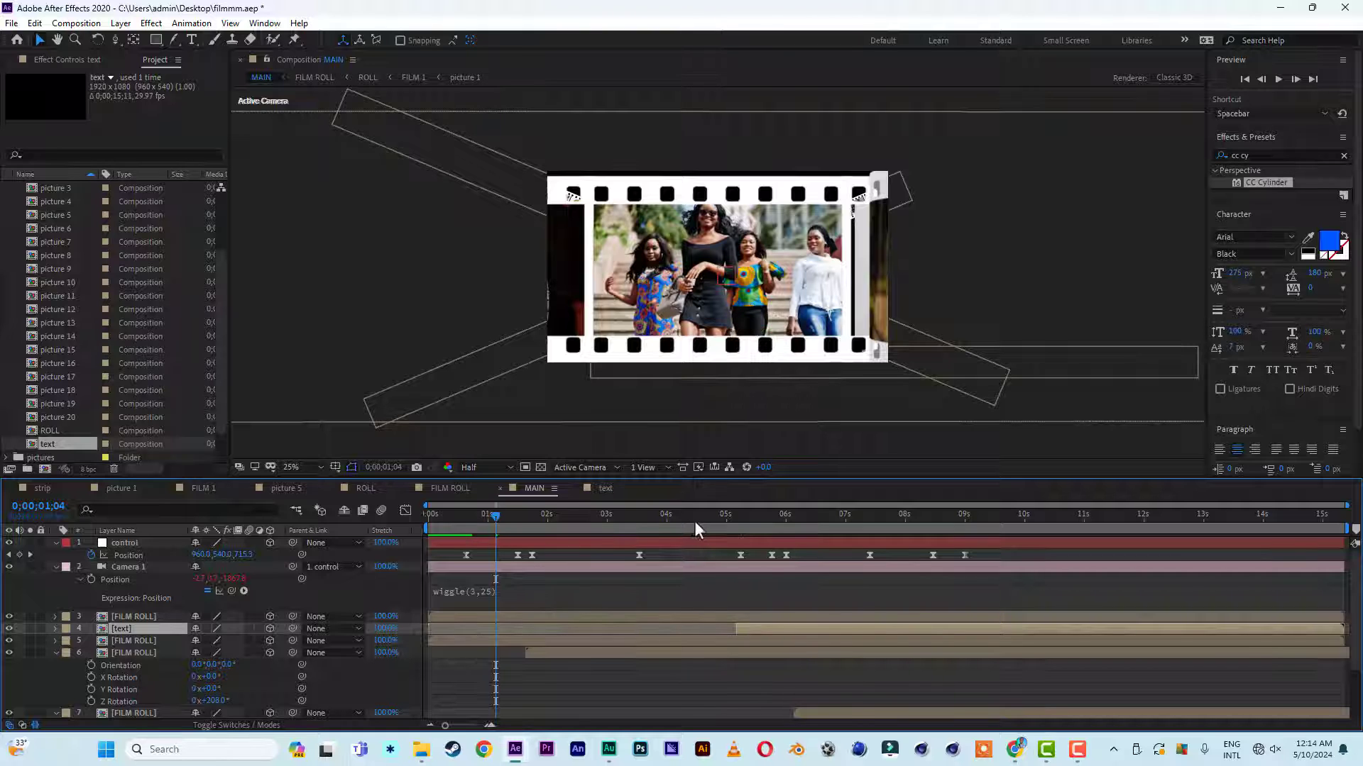
left_click_drag(694, 529, 894, 530)
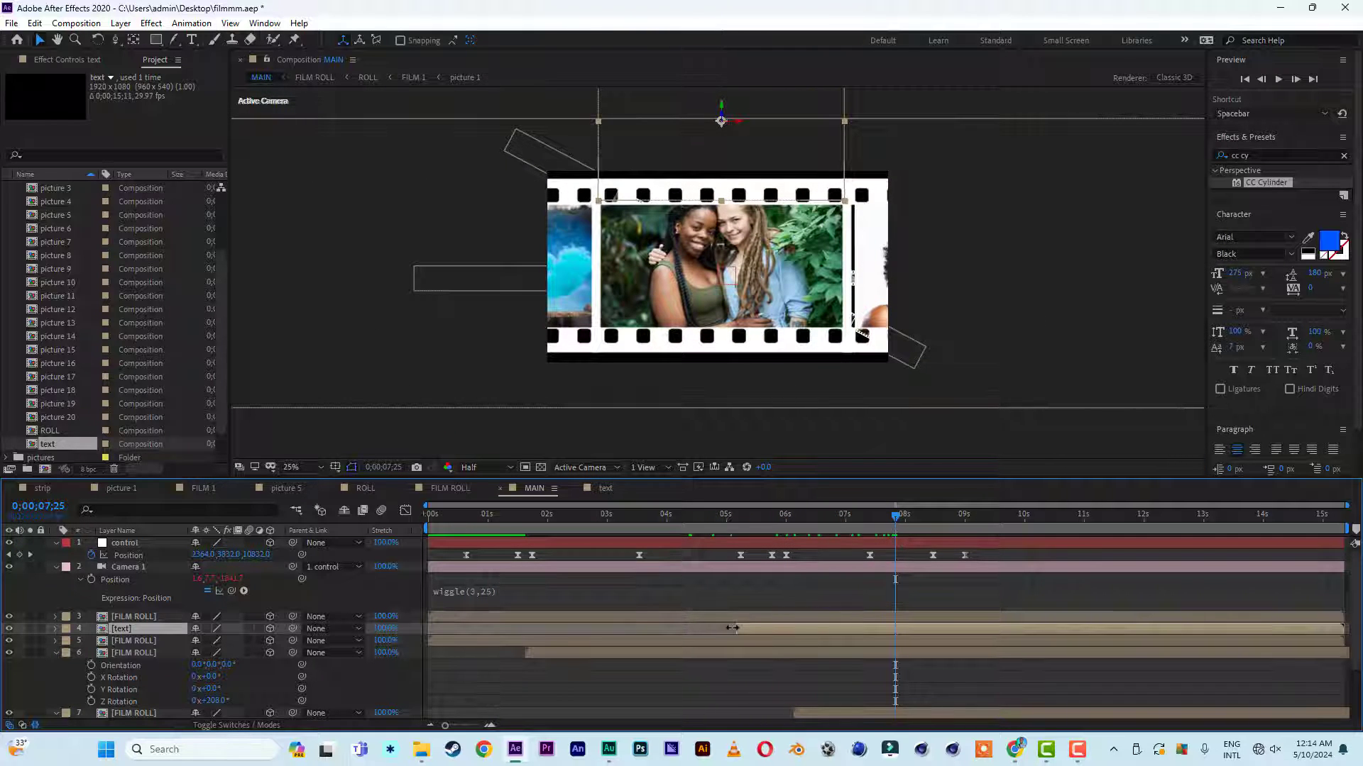
left_click_drag(732, 628, 895, 634)
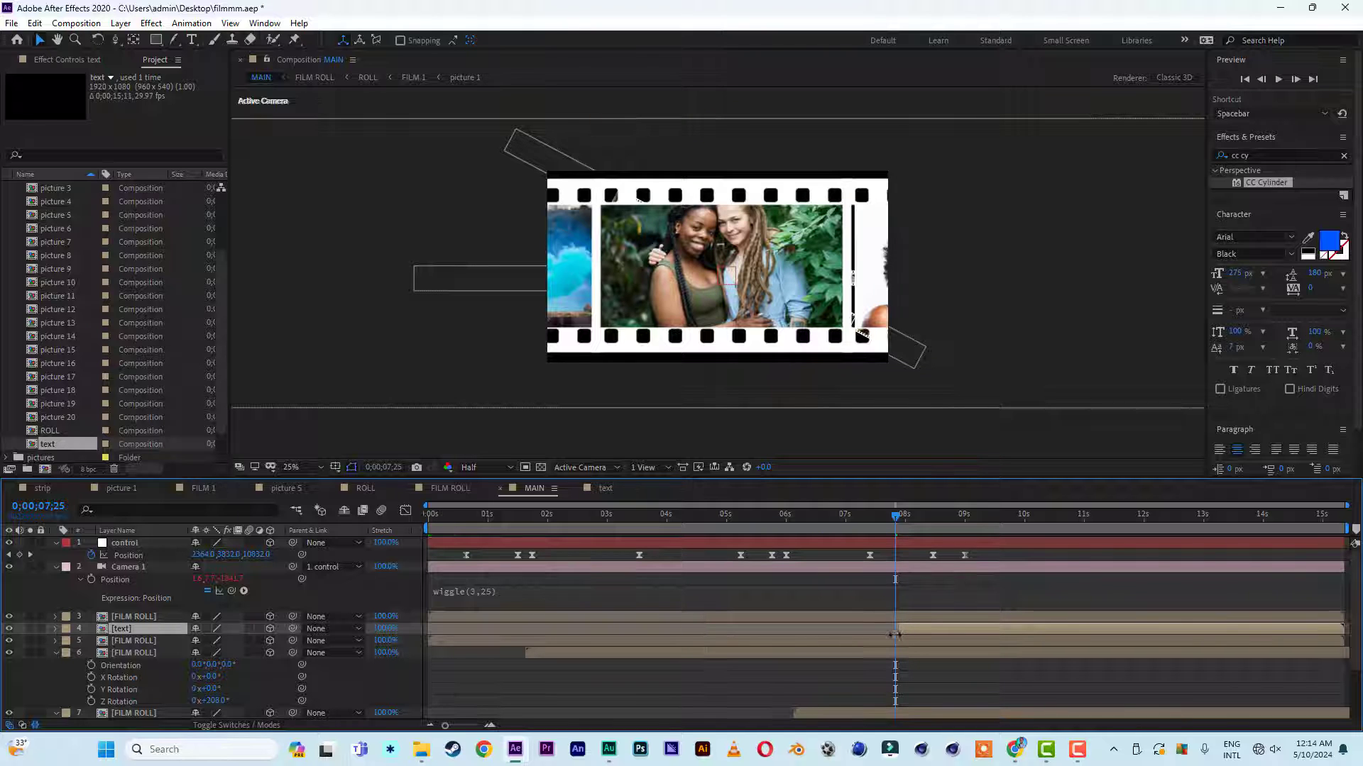
left_click_drag(492, 512, 312, 517)
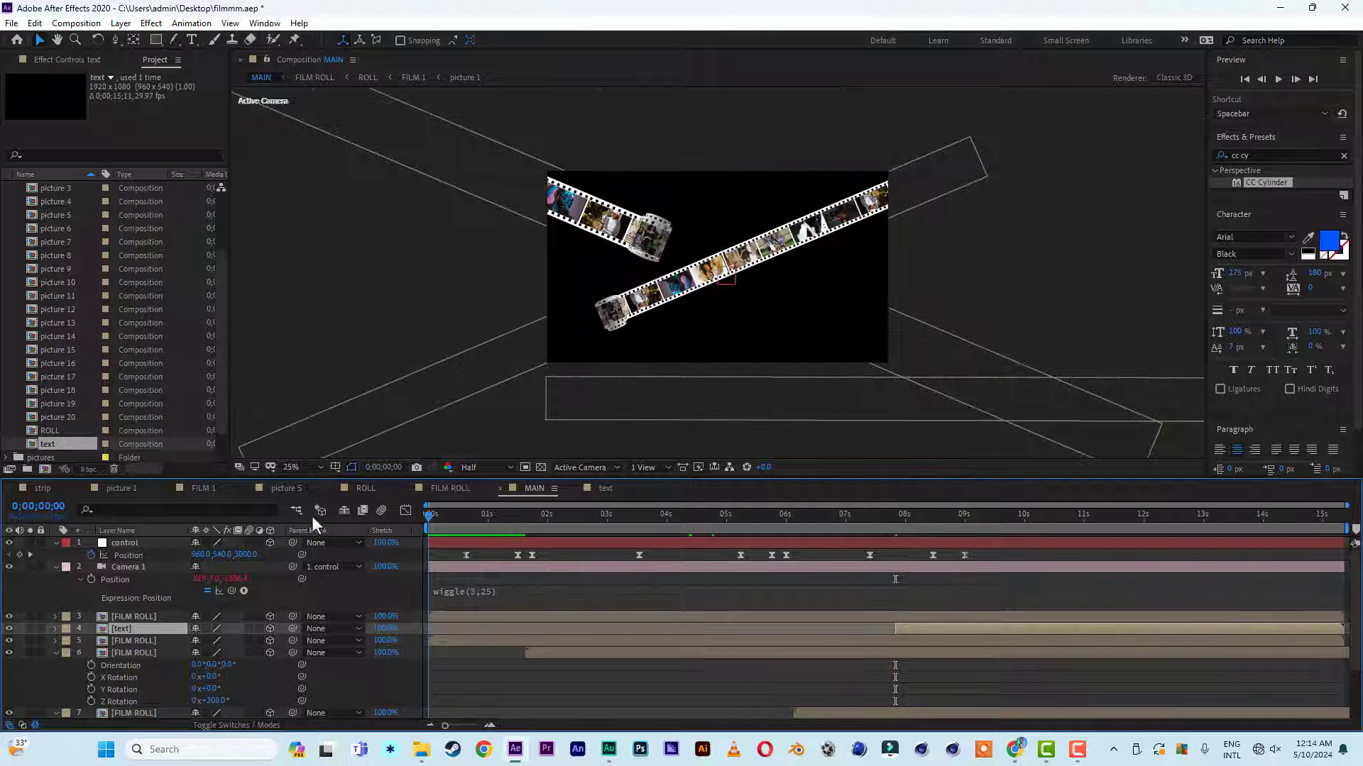
key("space")
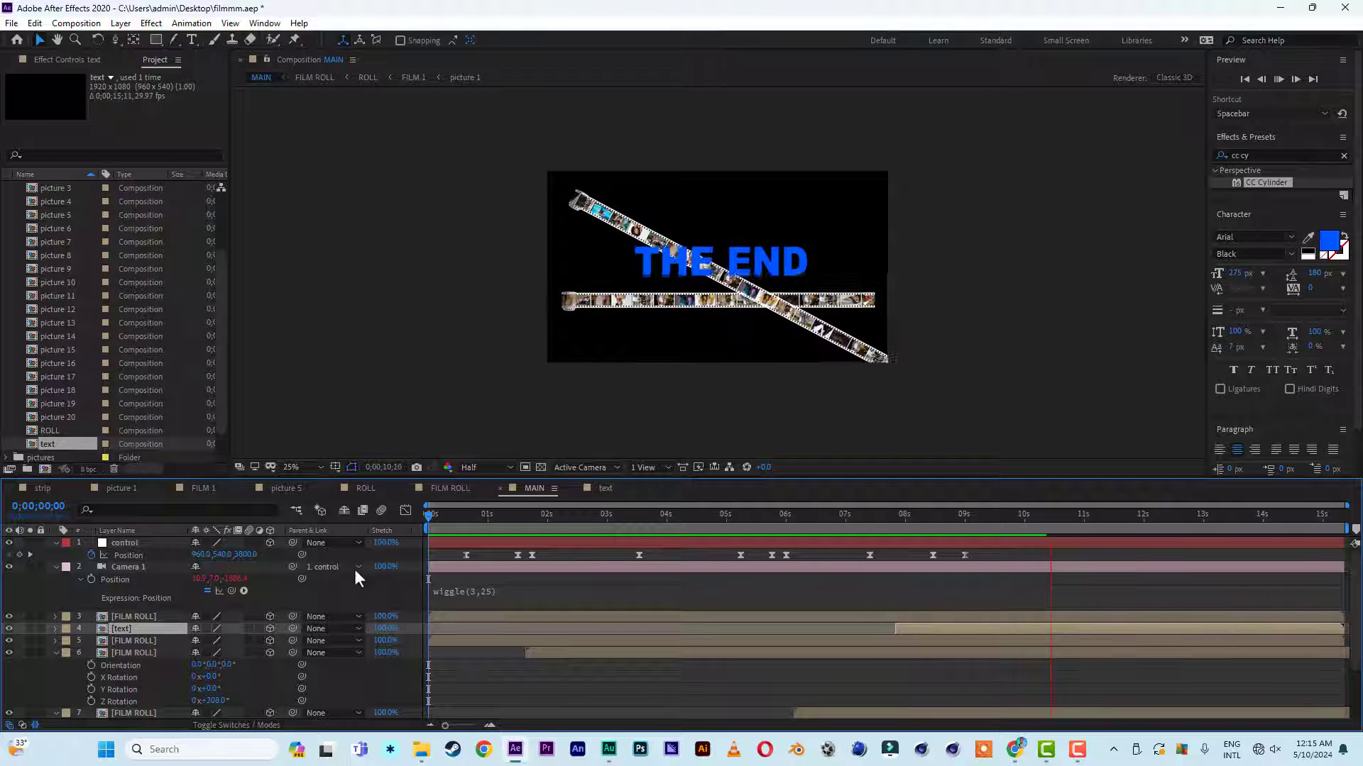
At 0;00;10;04, bring the diagonal strip closer so it crosses the whole frame, and collapse the rotation properties of FILM ROLL layers 6 and 7
left_click(1032, 522)
left_click(53, 658)
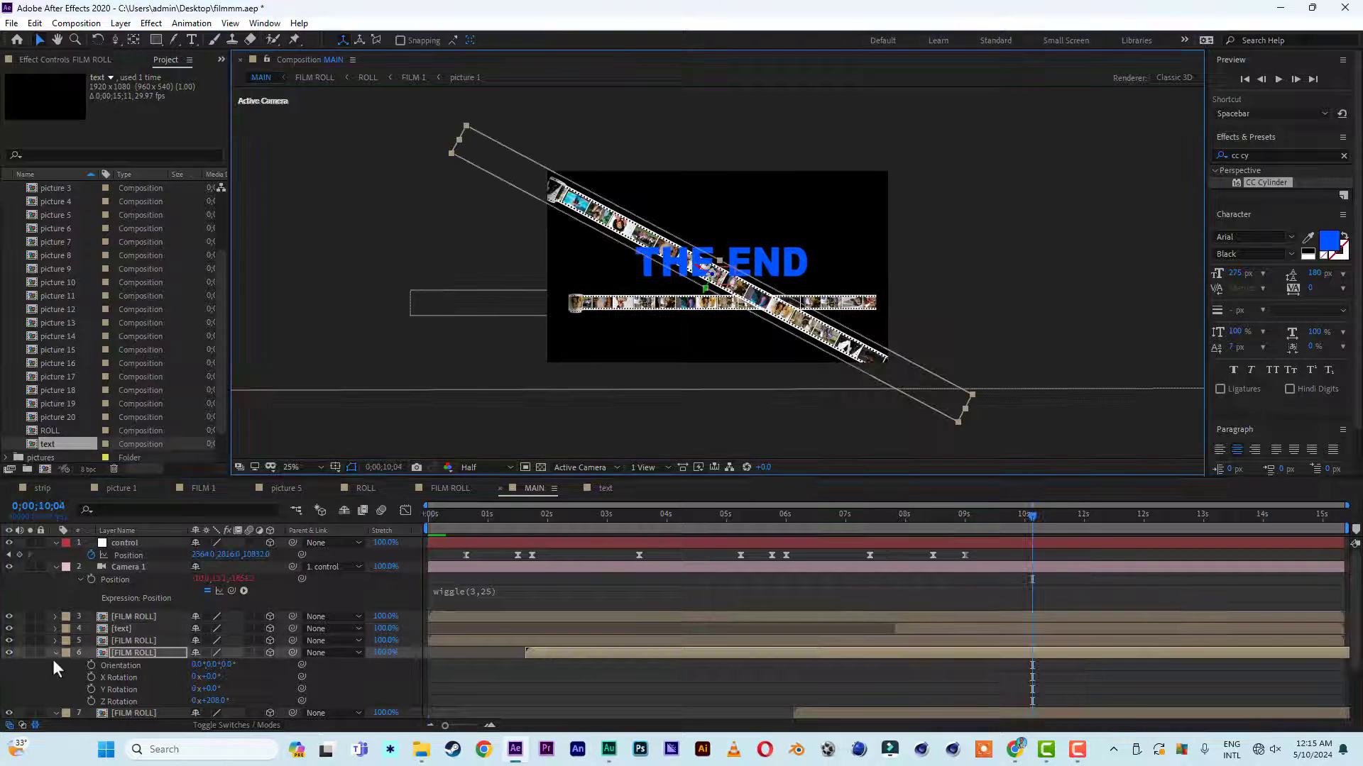
left_click(56, 652)
left_click(55, 663)
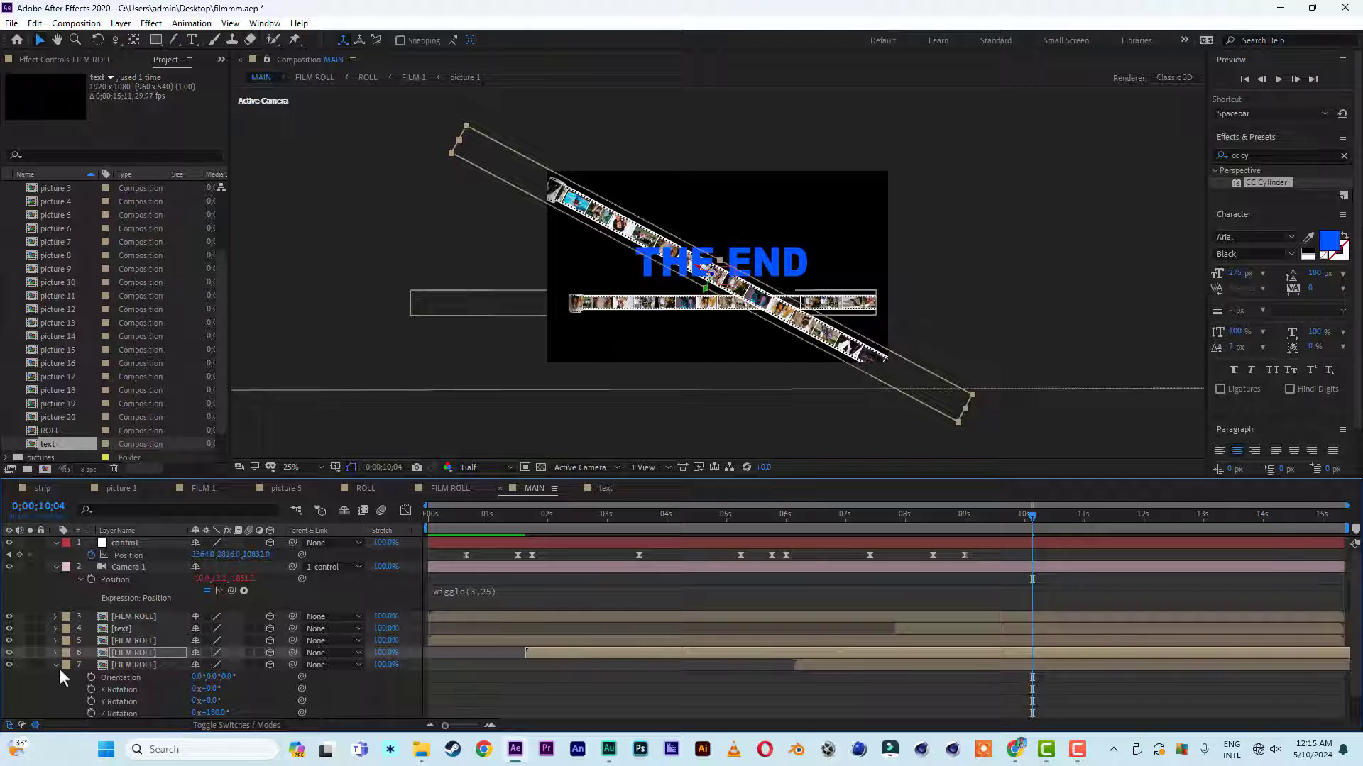
left_click(60, 675)
left_click(56, 665)
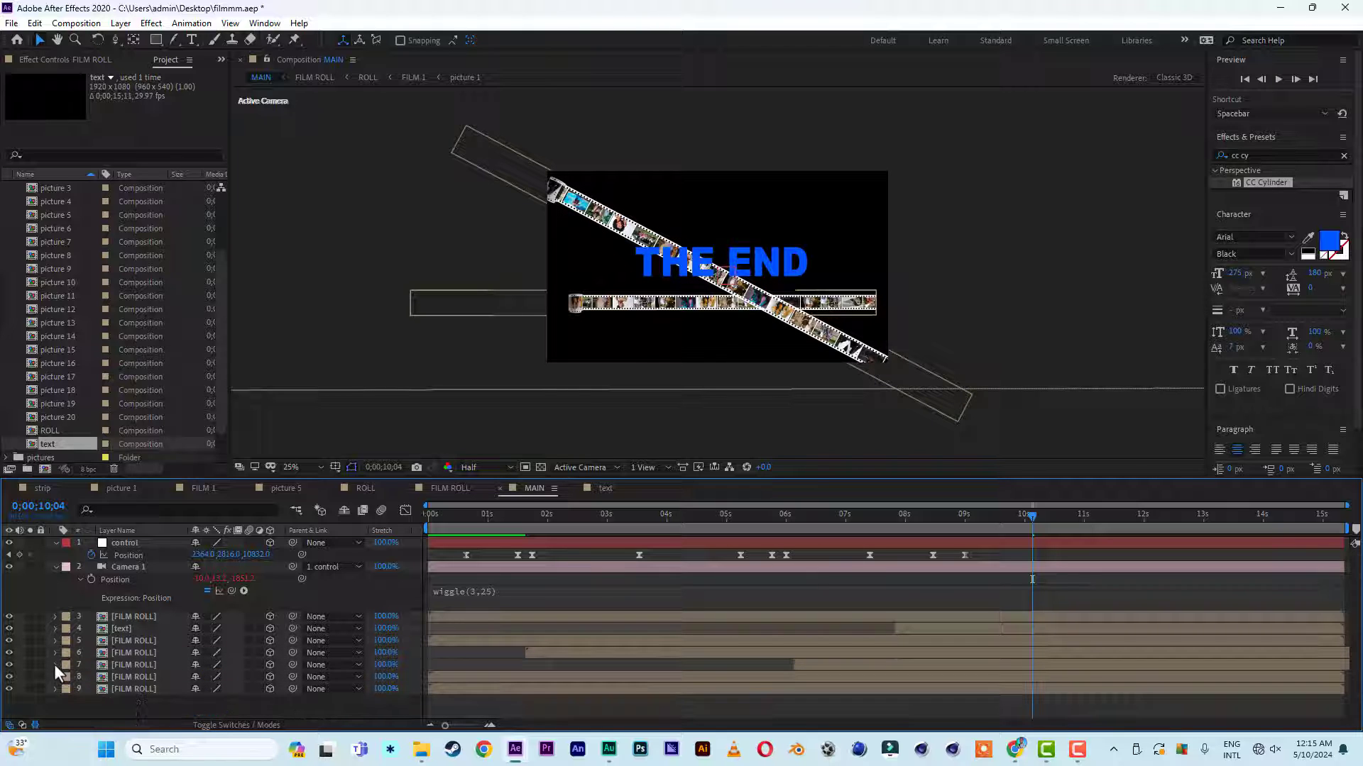
Create a 1920 × 1080 white solid and place it beneath all other layers as the background
right_click(95, 706)
mouse_move(233, 550)
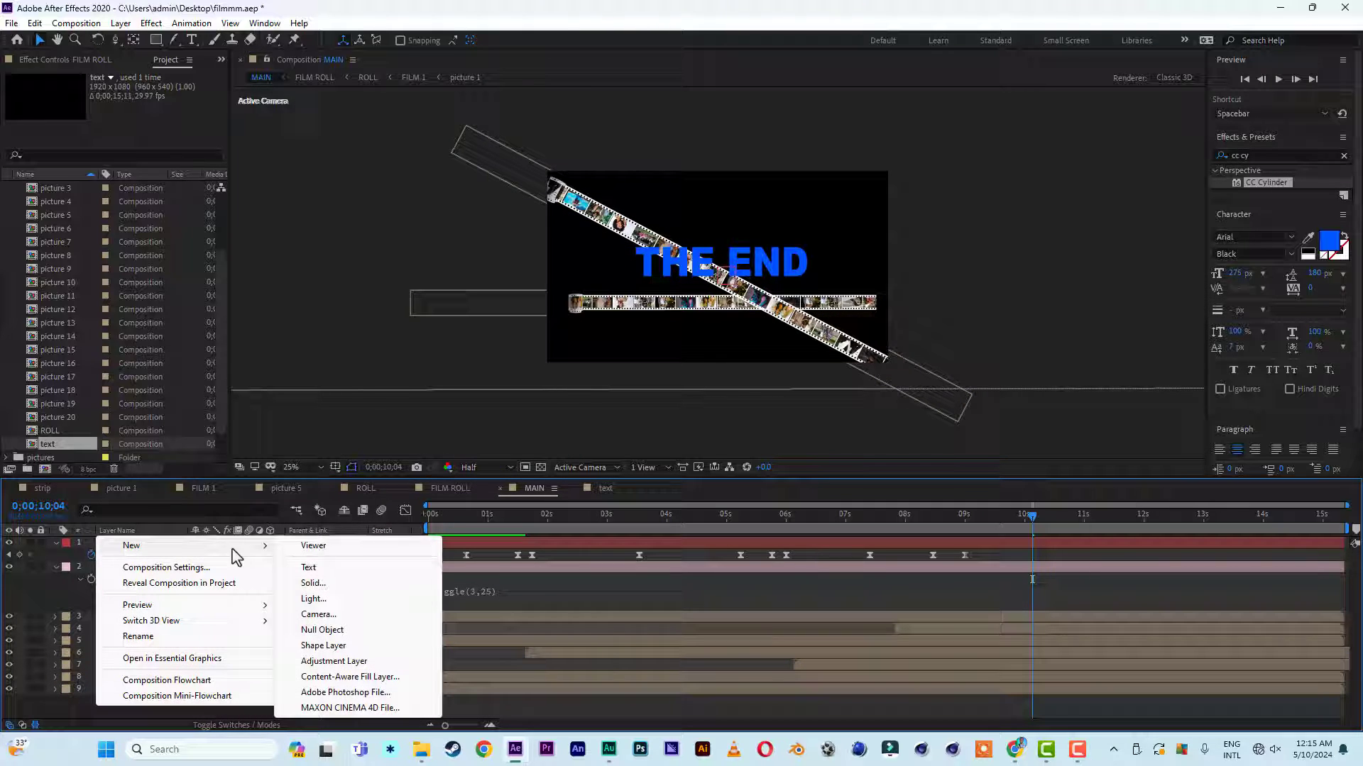
left_click(323, 582)
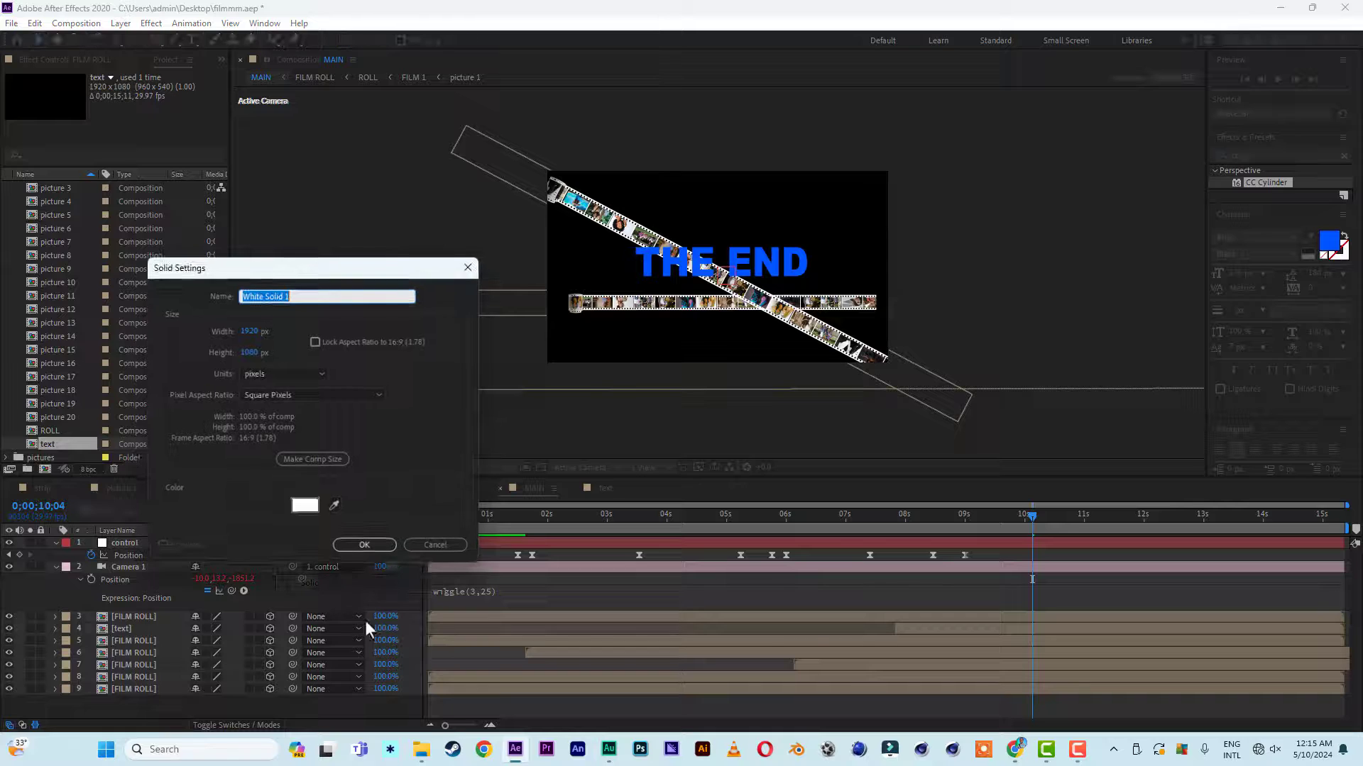
left_click(360, 545)
left_click_drag(151, 543, 170, 720)
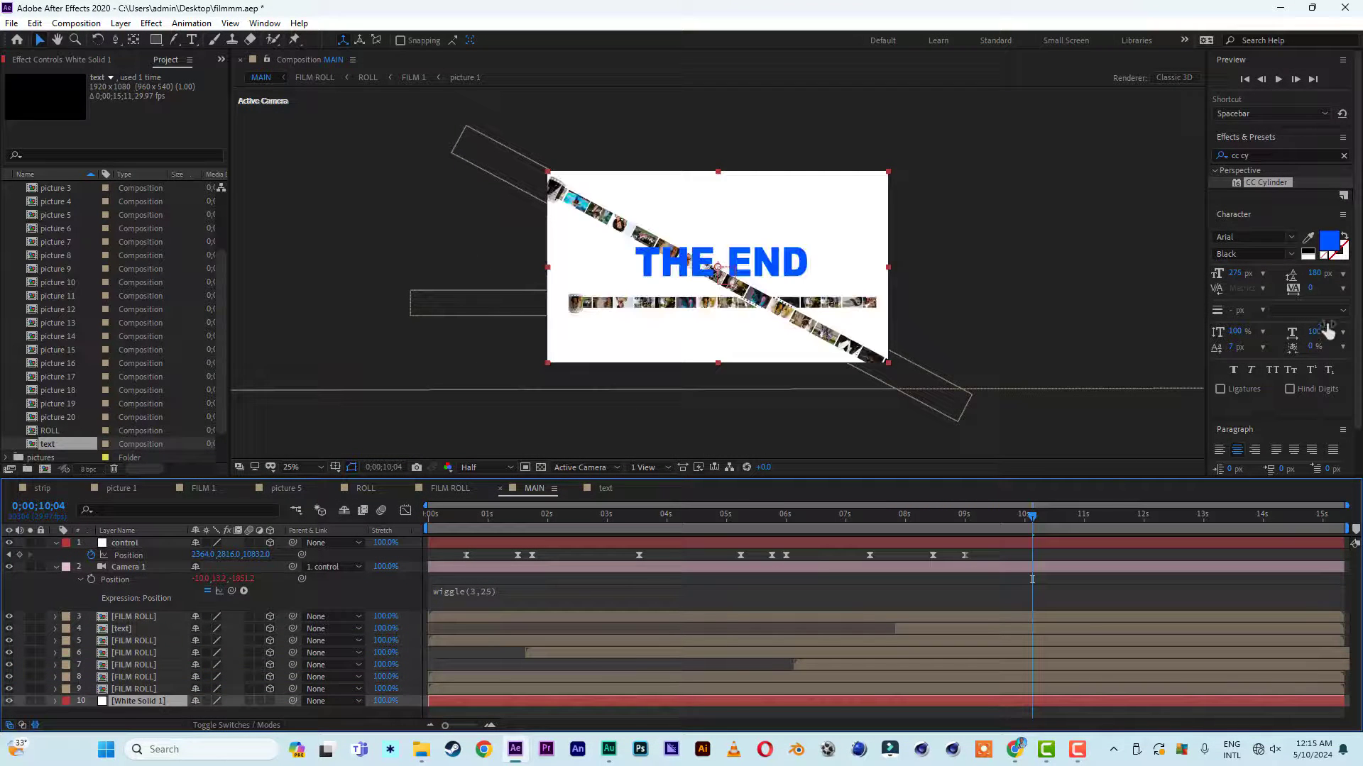
Find the Gradient Ramp effect and apply it to the white solid
left_click(1277, 156)
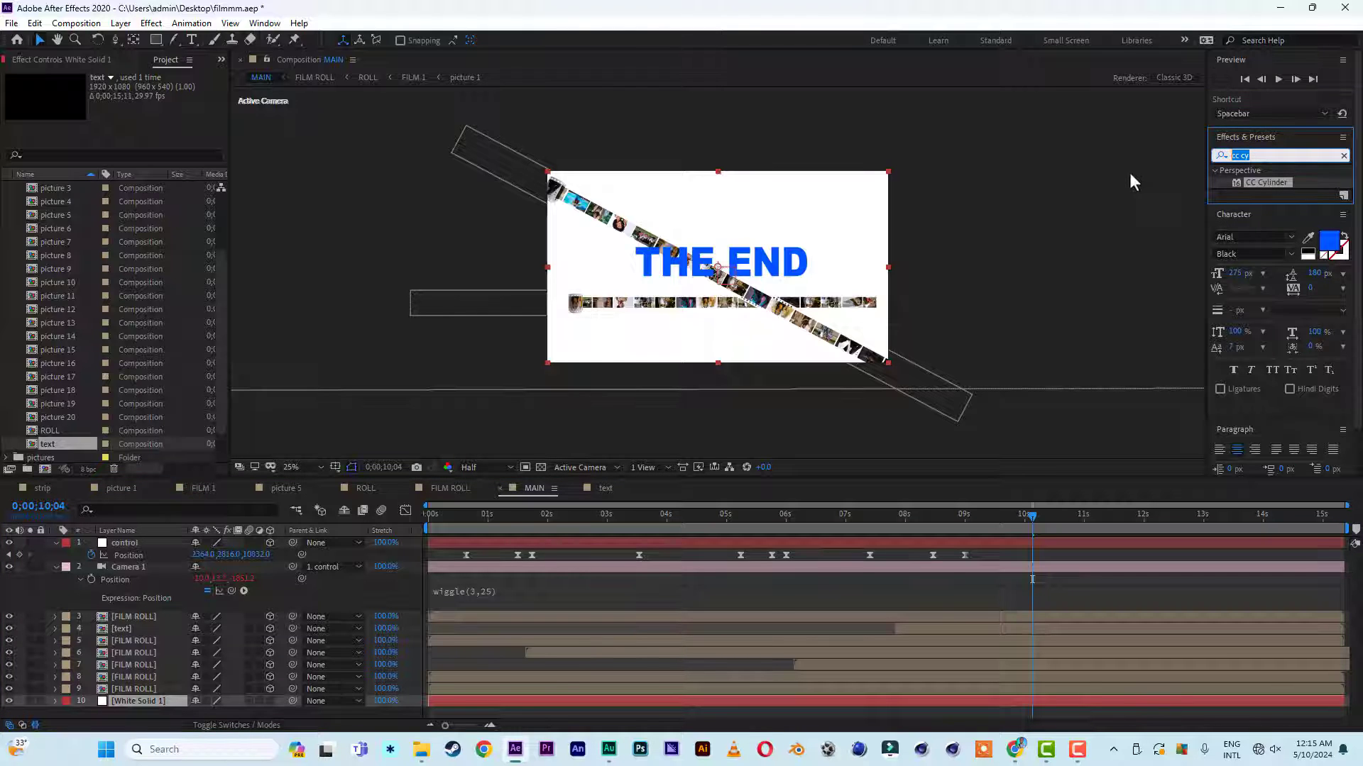
type("ramp")
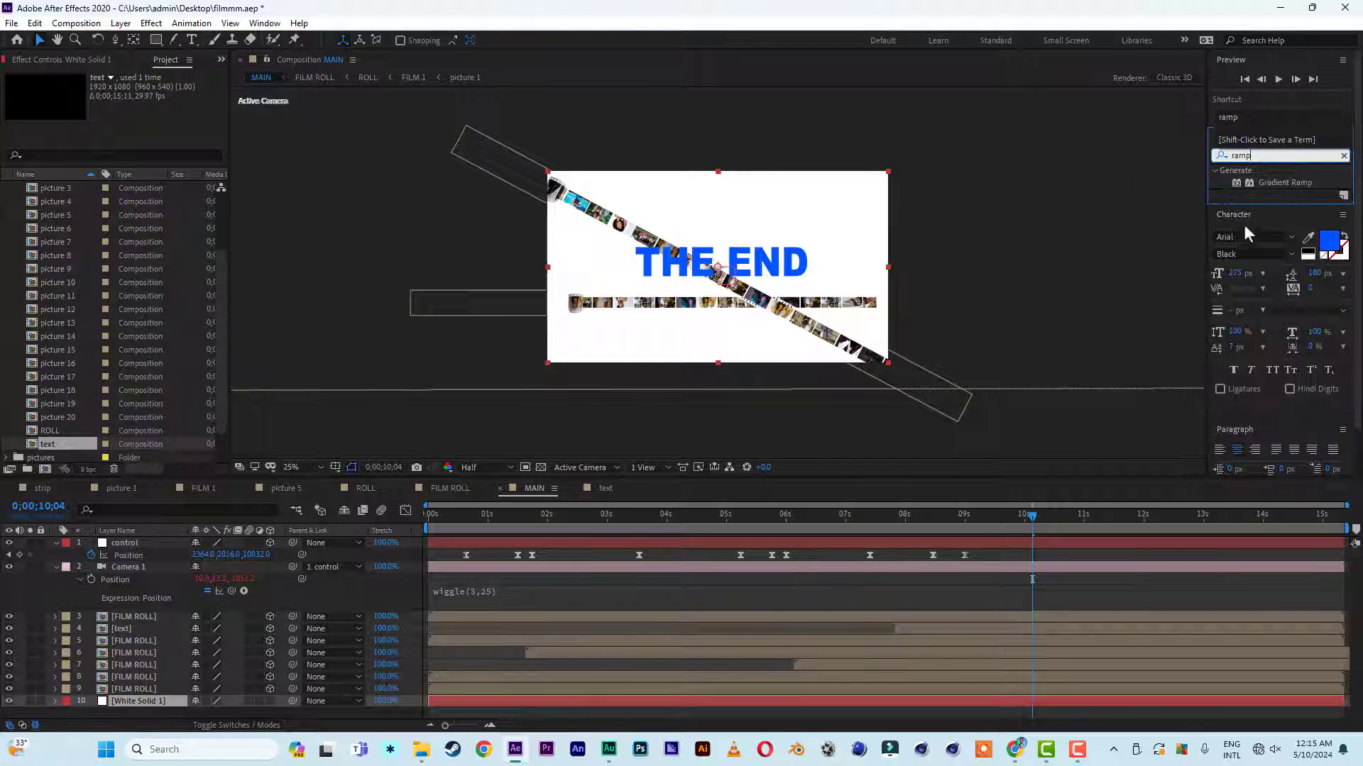
double_click(1284, 183)
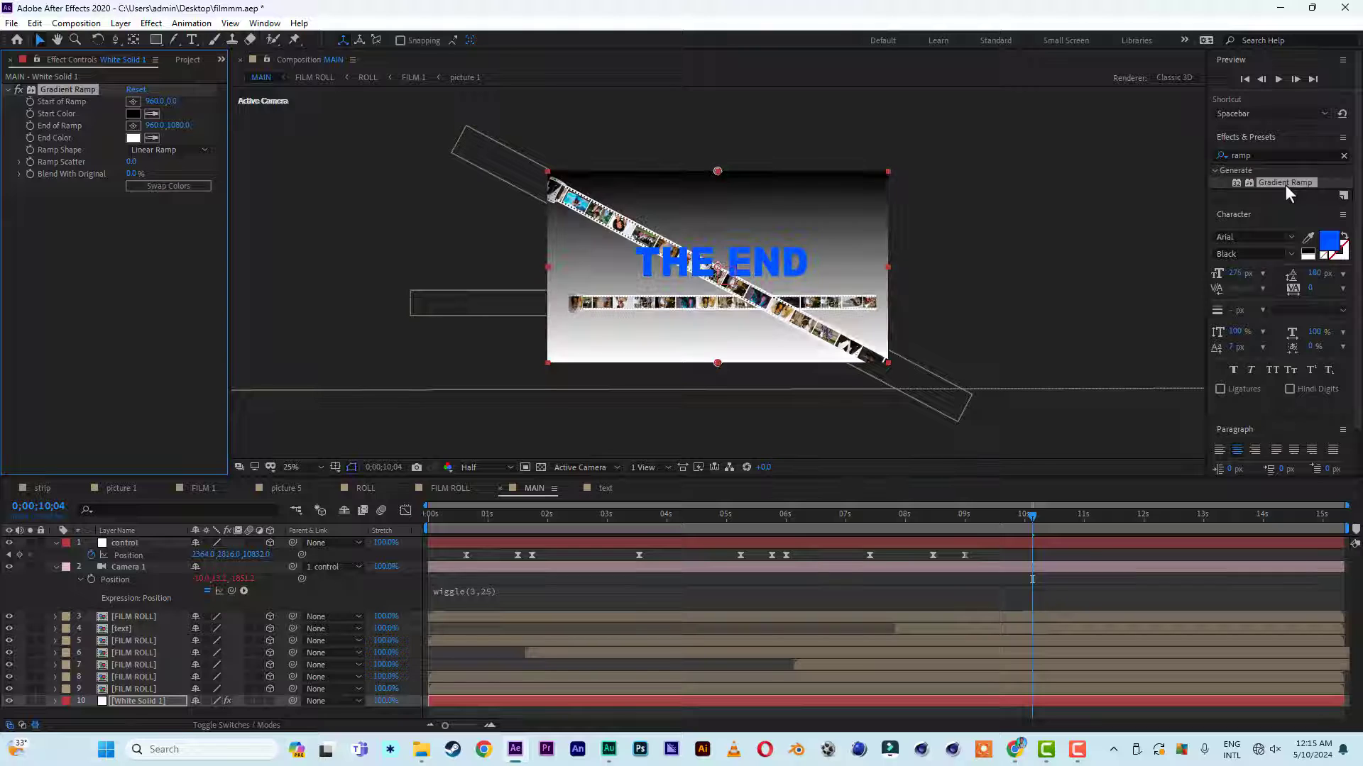
Make the gradient a Radial Ramp, with its start point at the frame centre and its end point far below the frame
left_click(177, 150)
left_click(178, 180)
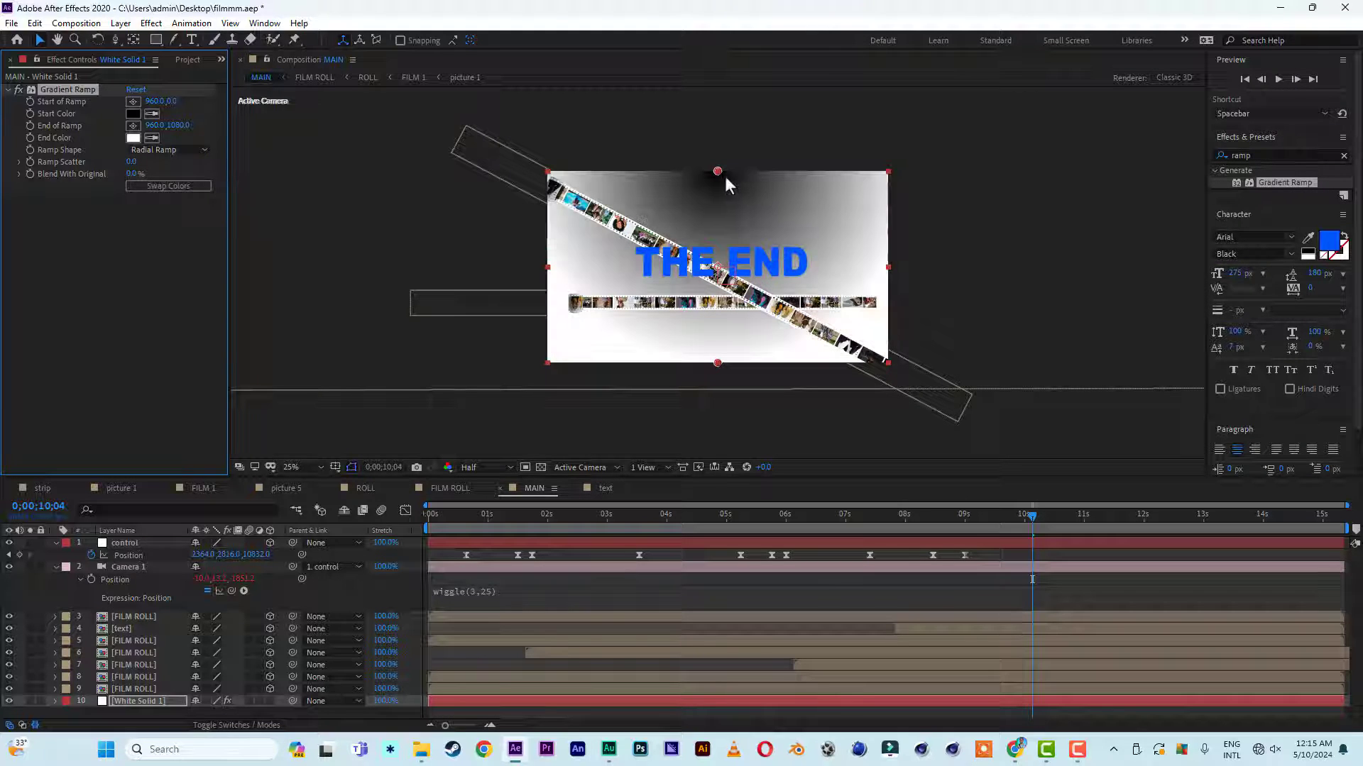
left_click_drag(718, 173, 718, 267)
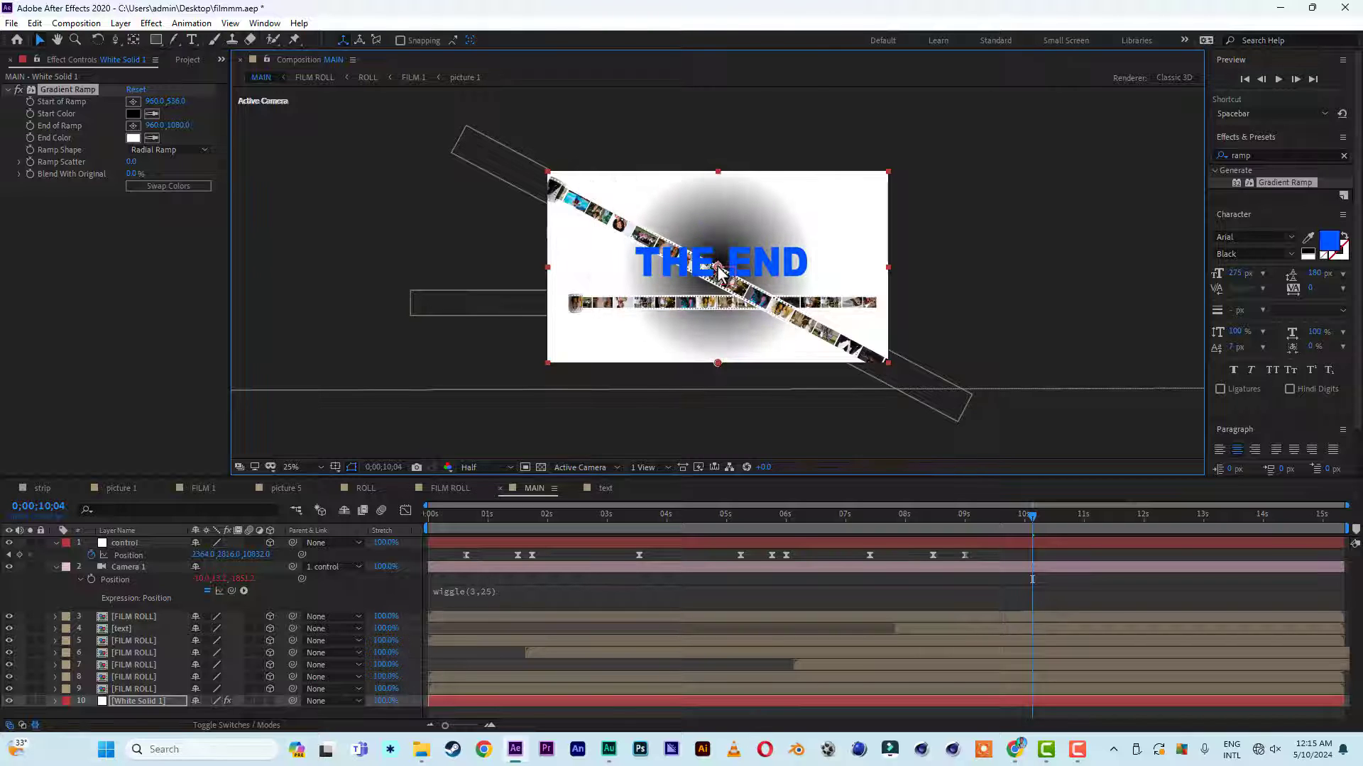
left_click_drag(718, 363, 720, 553)
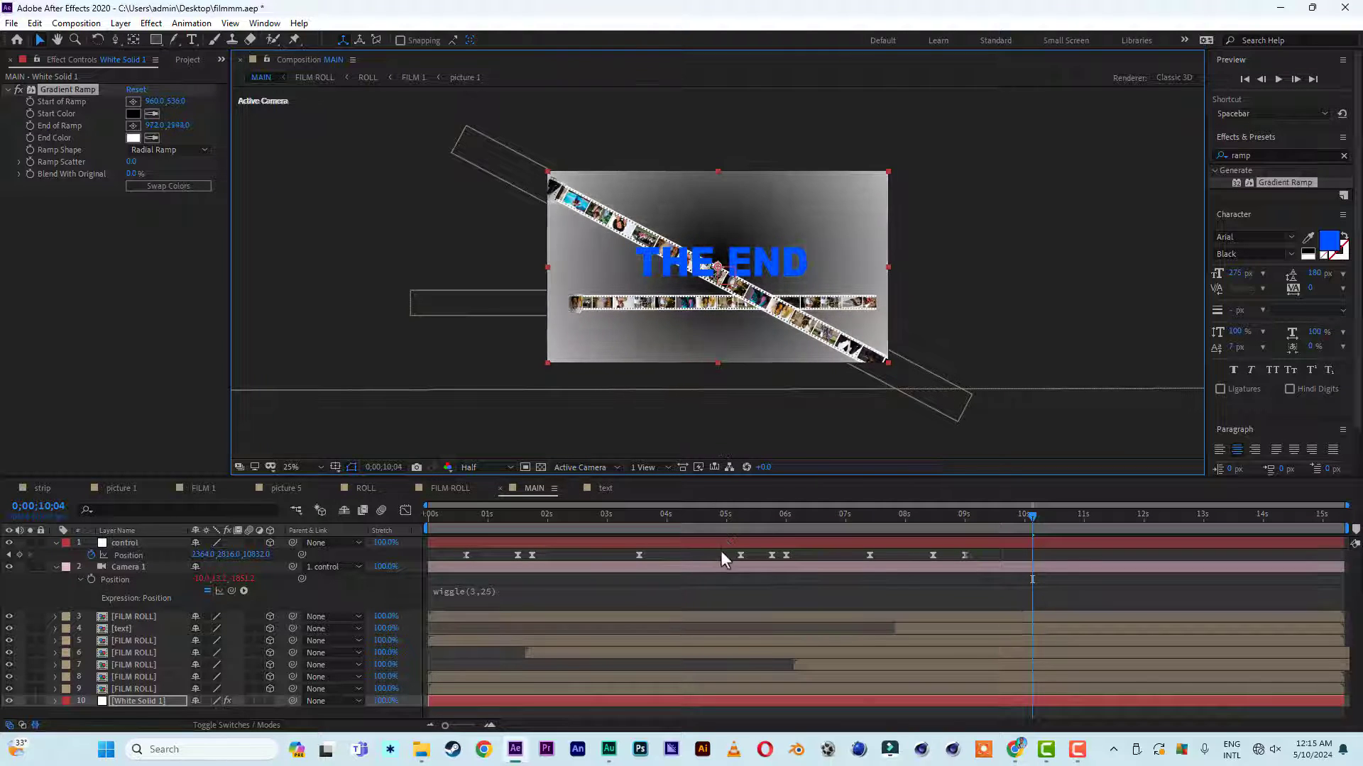
Set the gradient's start color to white and its end color to dark red 390000
left_click(136, 115)
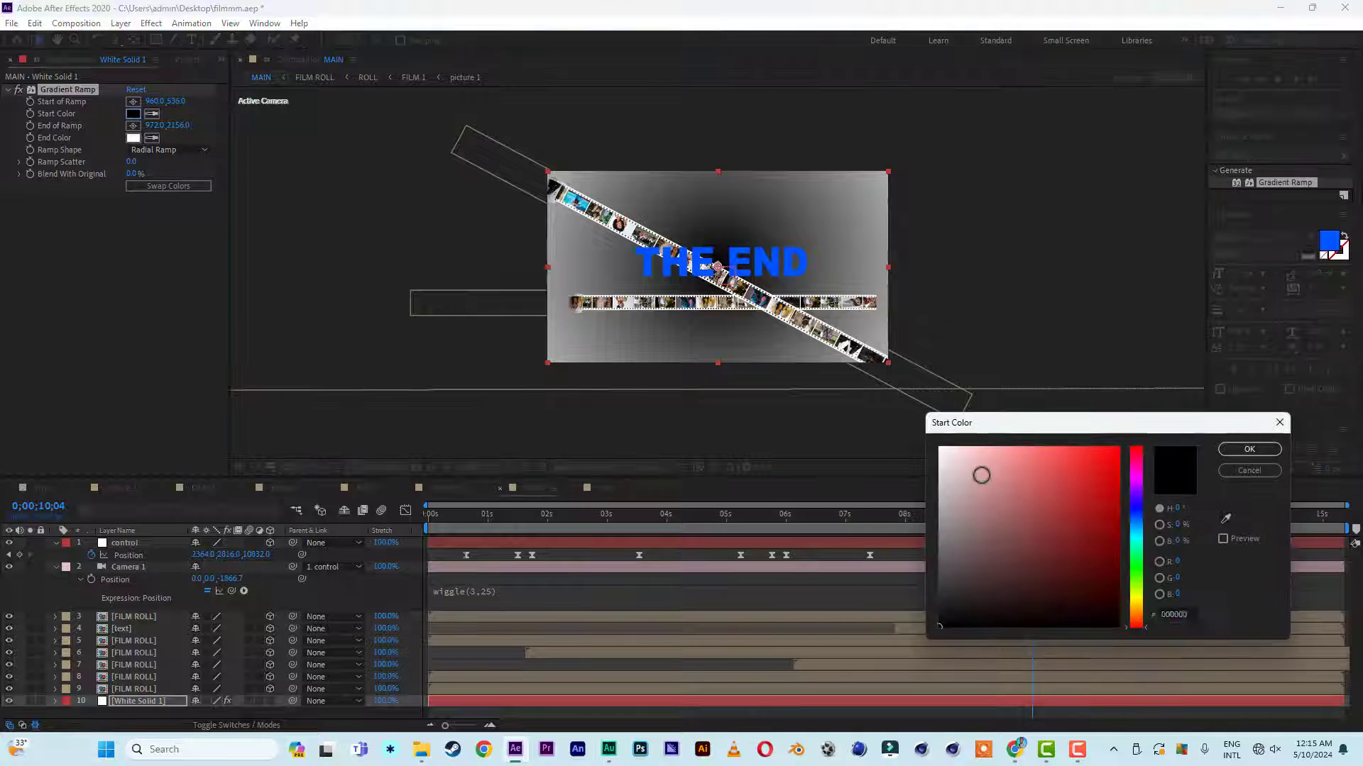
left_click_drag(981, 476, 939, 447)
left_click(1248, 449)
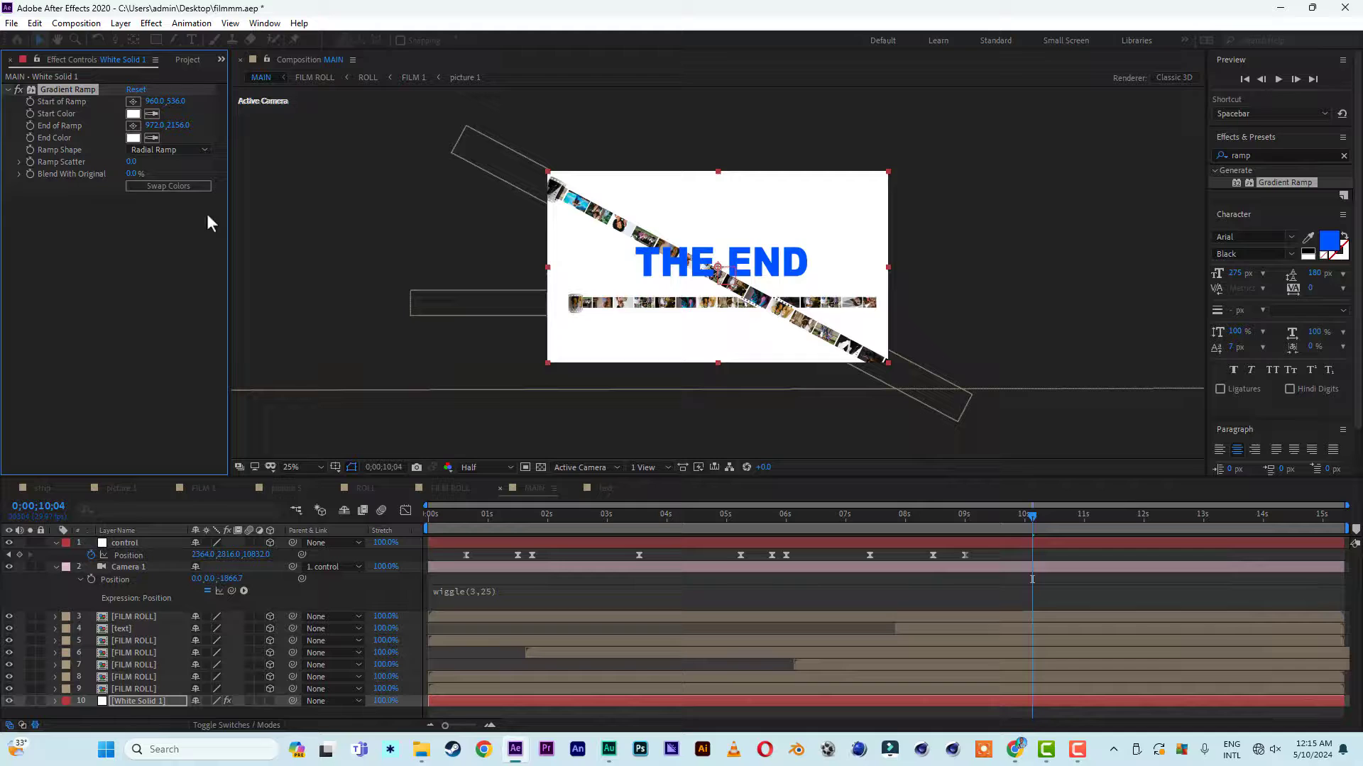
left_click(133, 137)
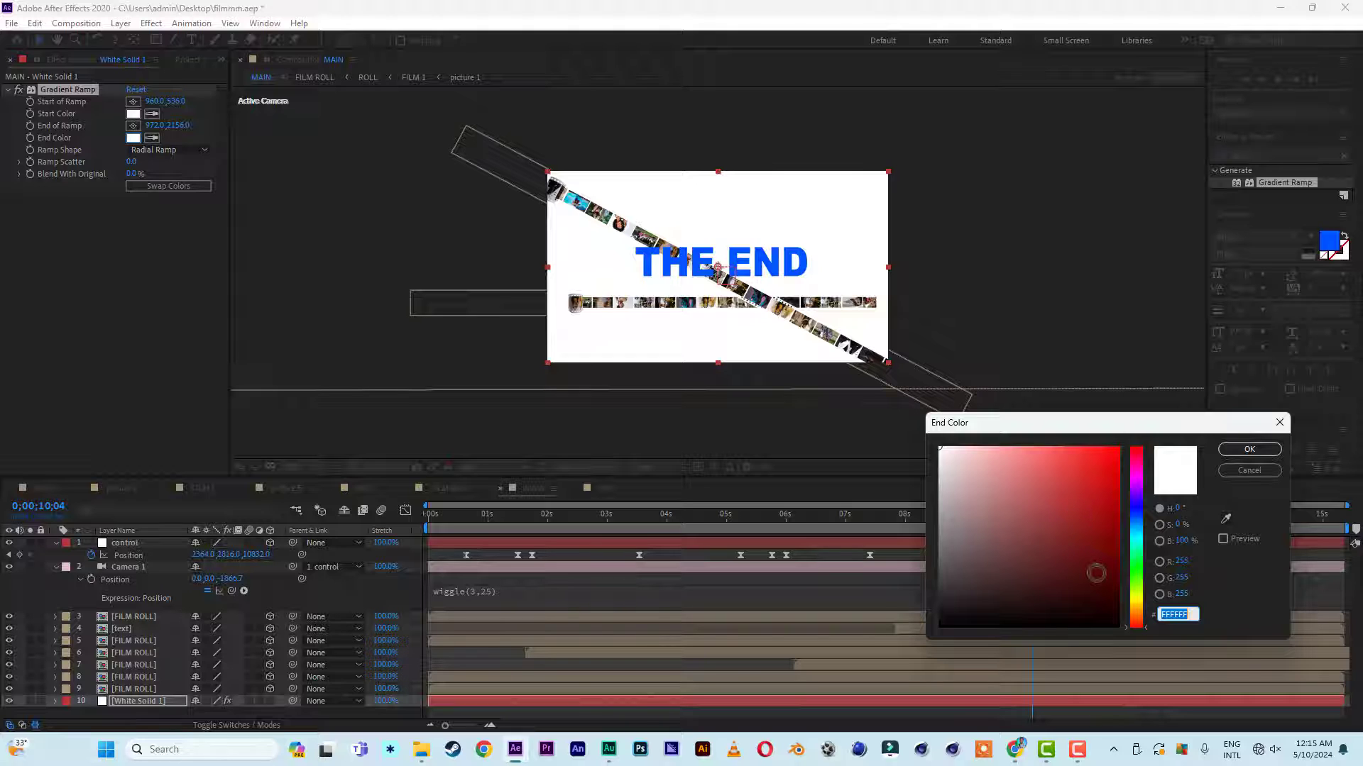
left_click_drag(1109, 585, 1135, 587)
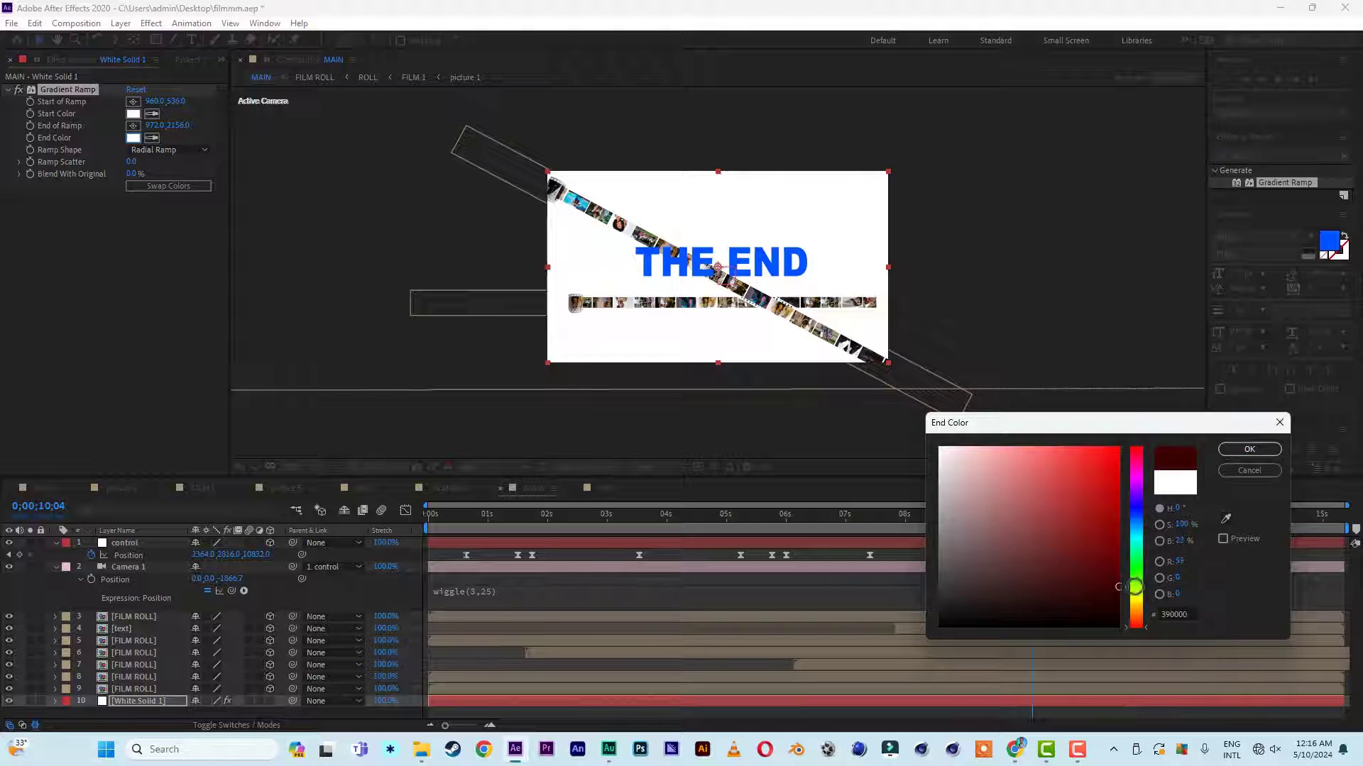
left_click(1243, 449)
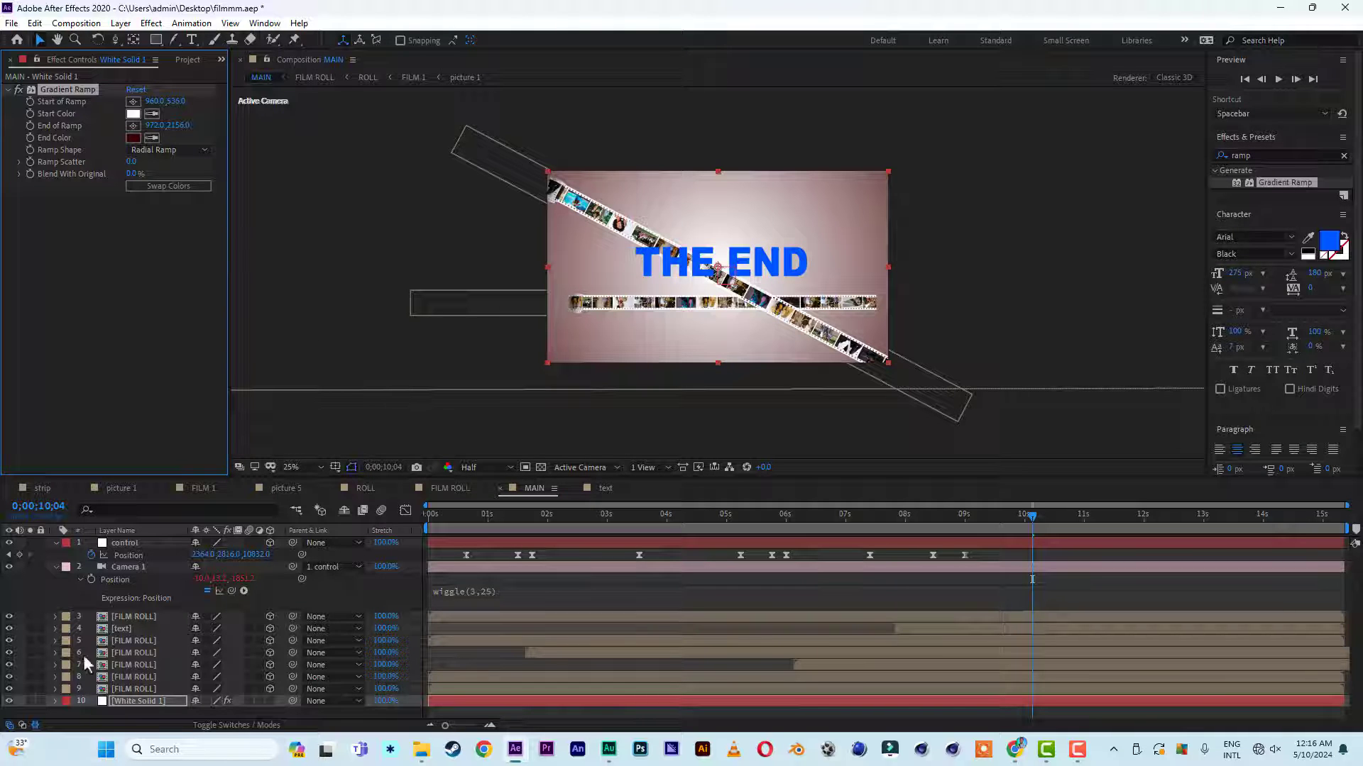
Collapse the camera and control layer properties and add an adjustment layer above all layers
left_click(58, 568)
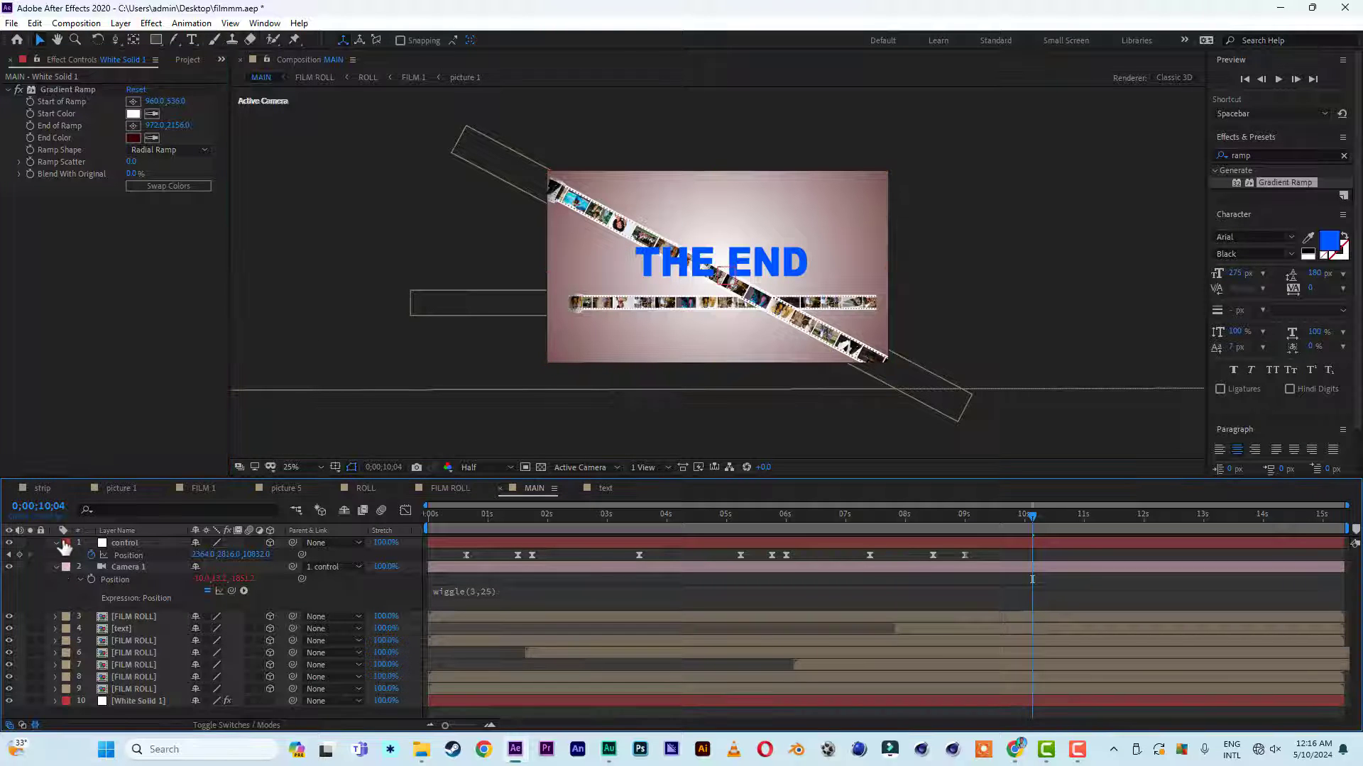
left_click(57, 545)
left_click(57, 555)
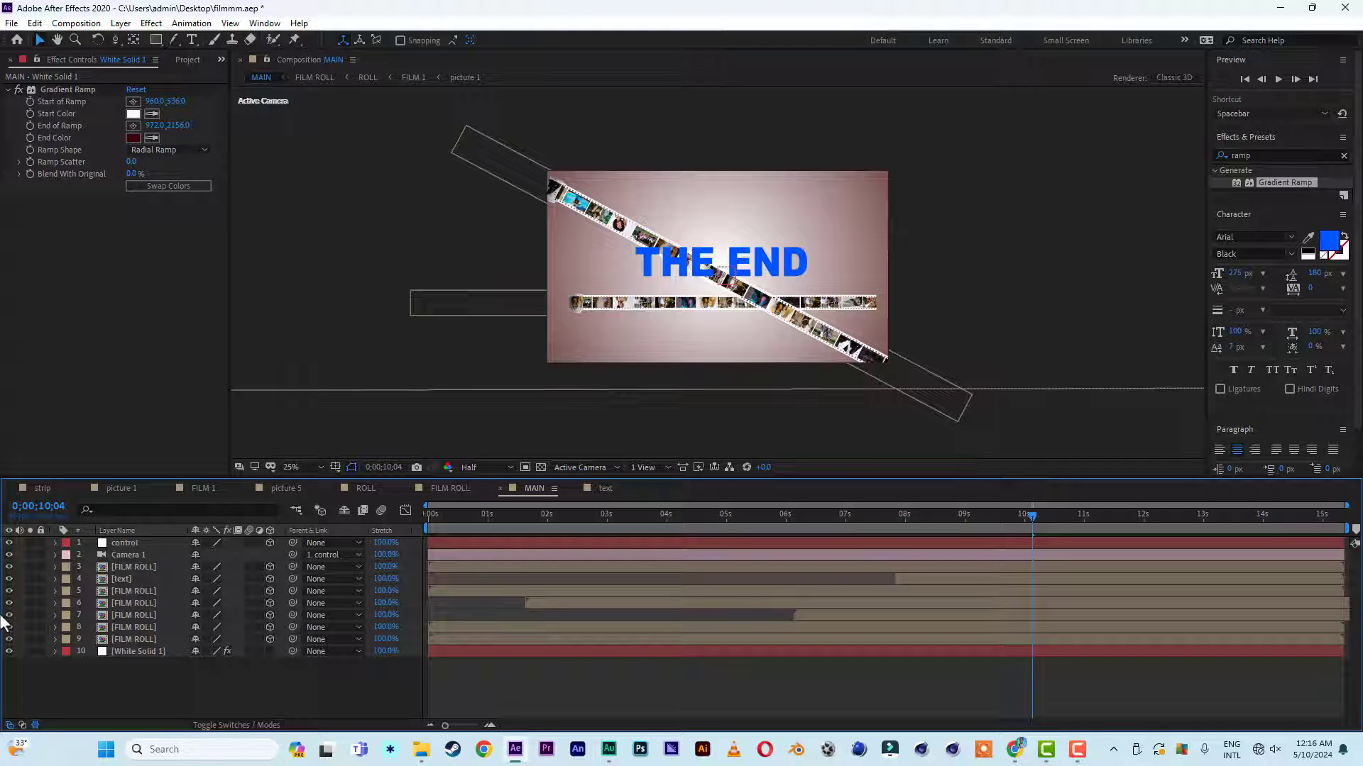
right_click(20, 542)
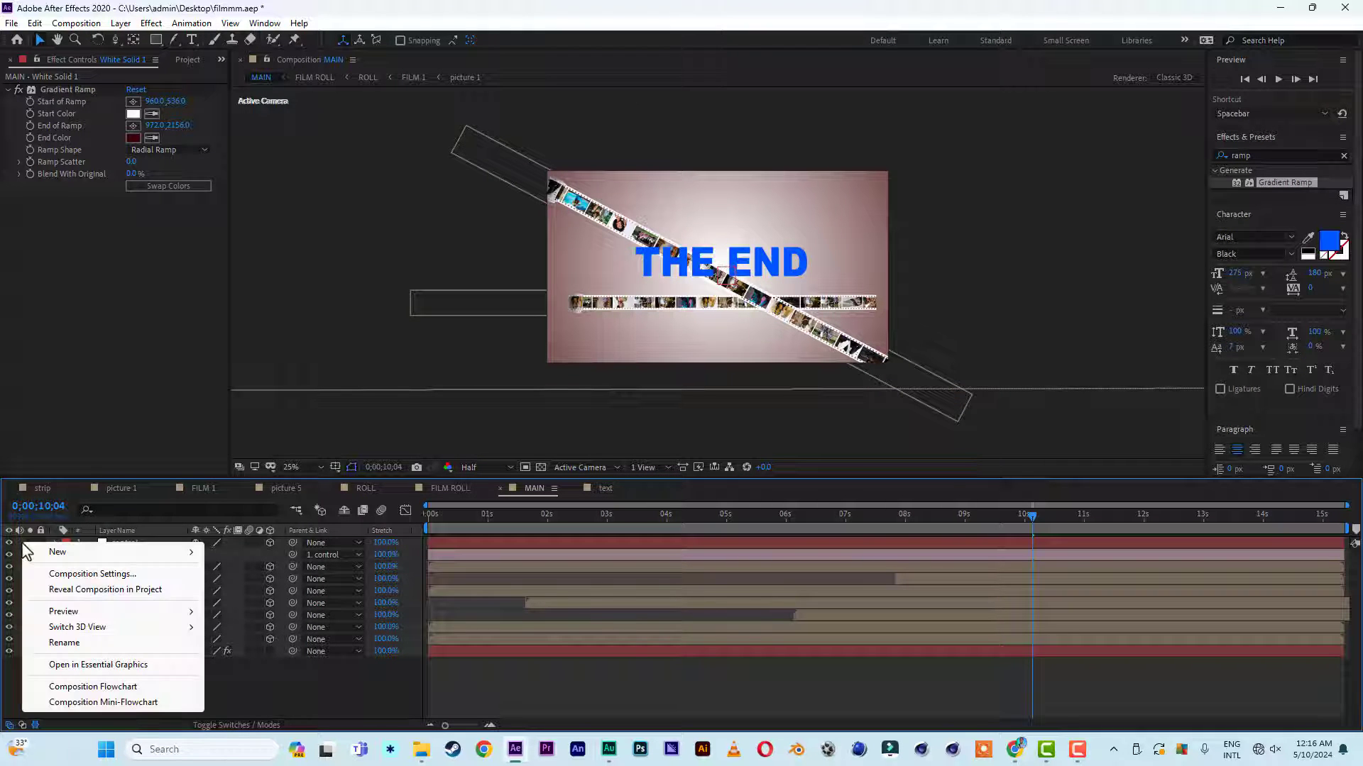
mouse_move(85, 558)
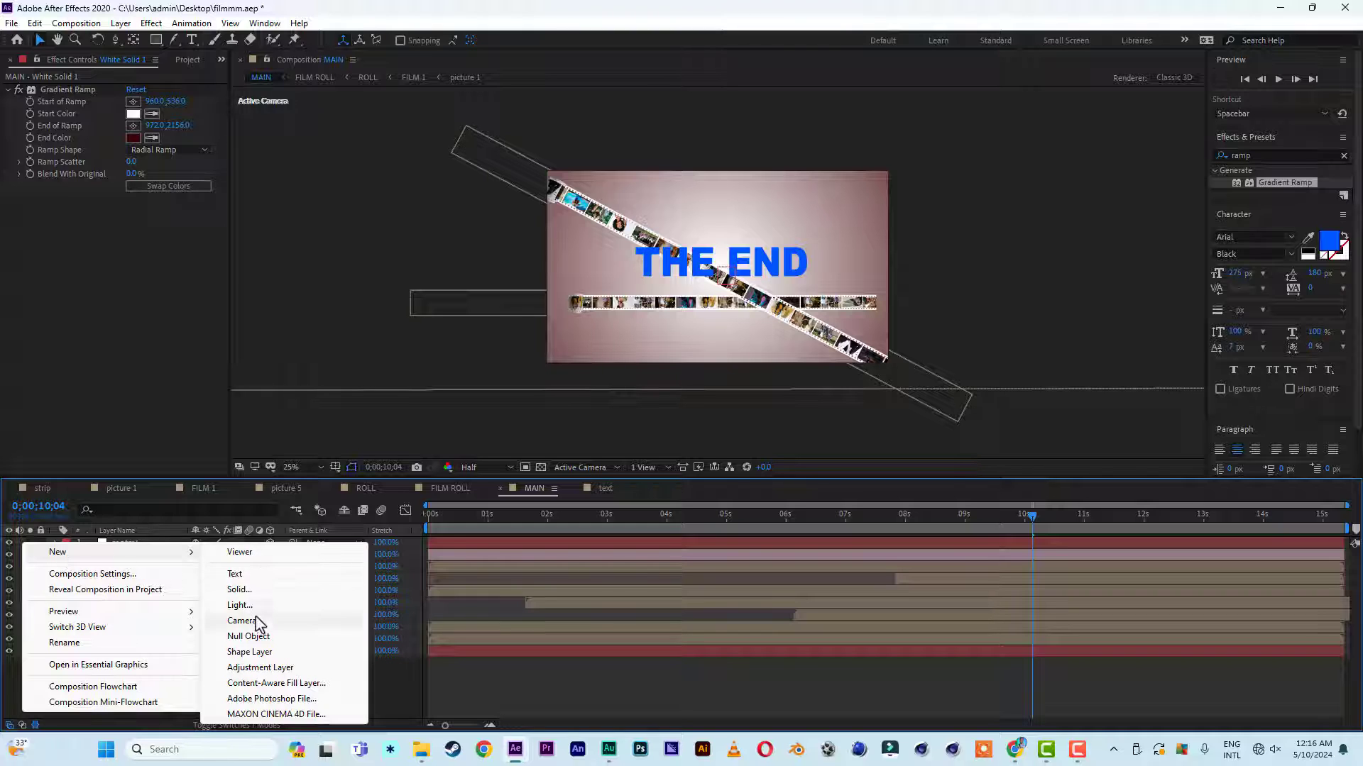
left_click(256, 668)
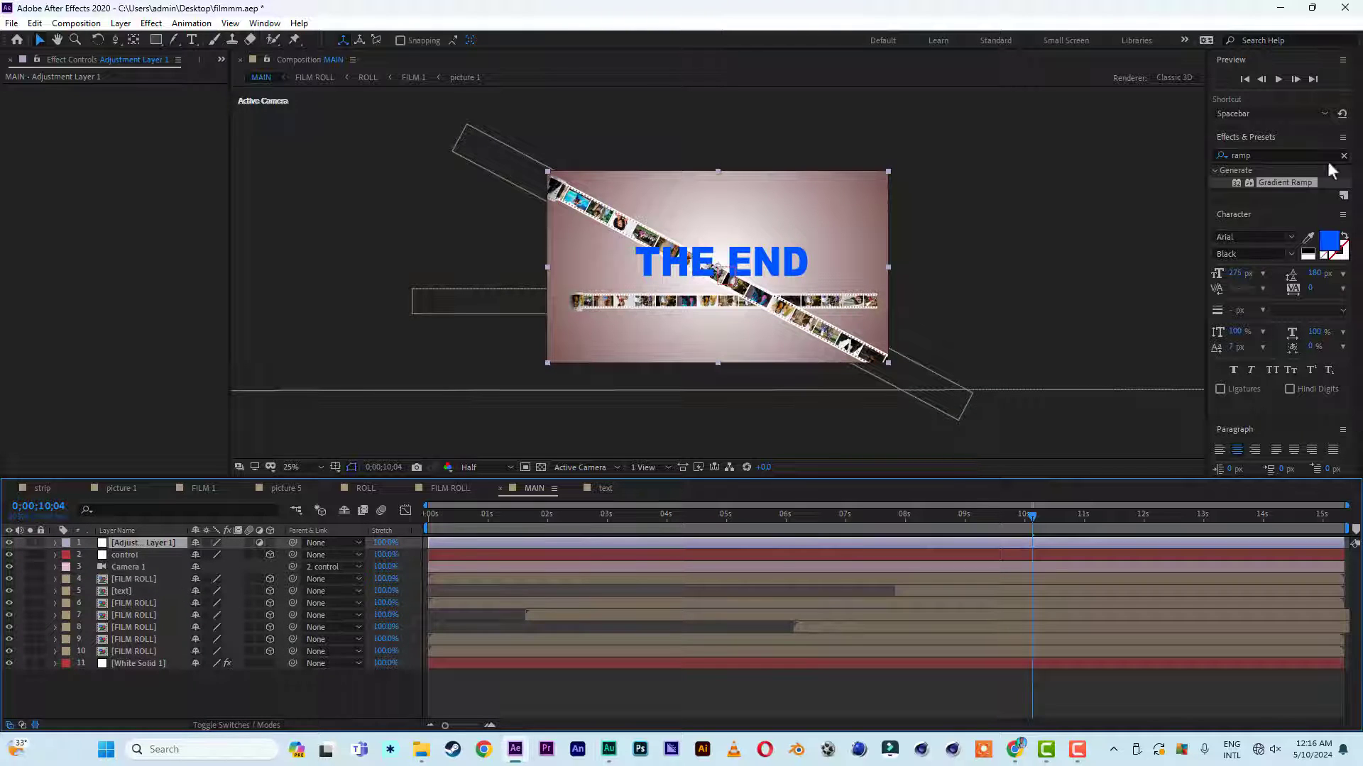
Find the 4-Color Gradient effect and apply it to the adjustment layer
left_click(1288, 155)
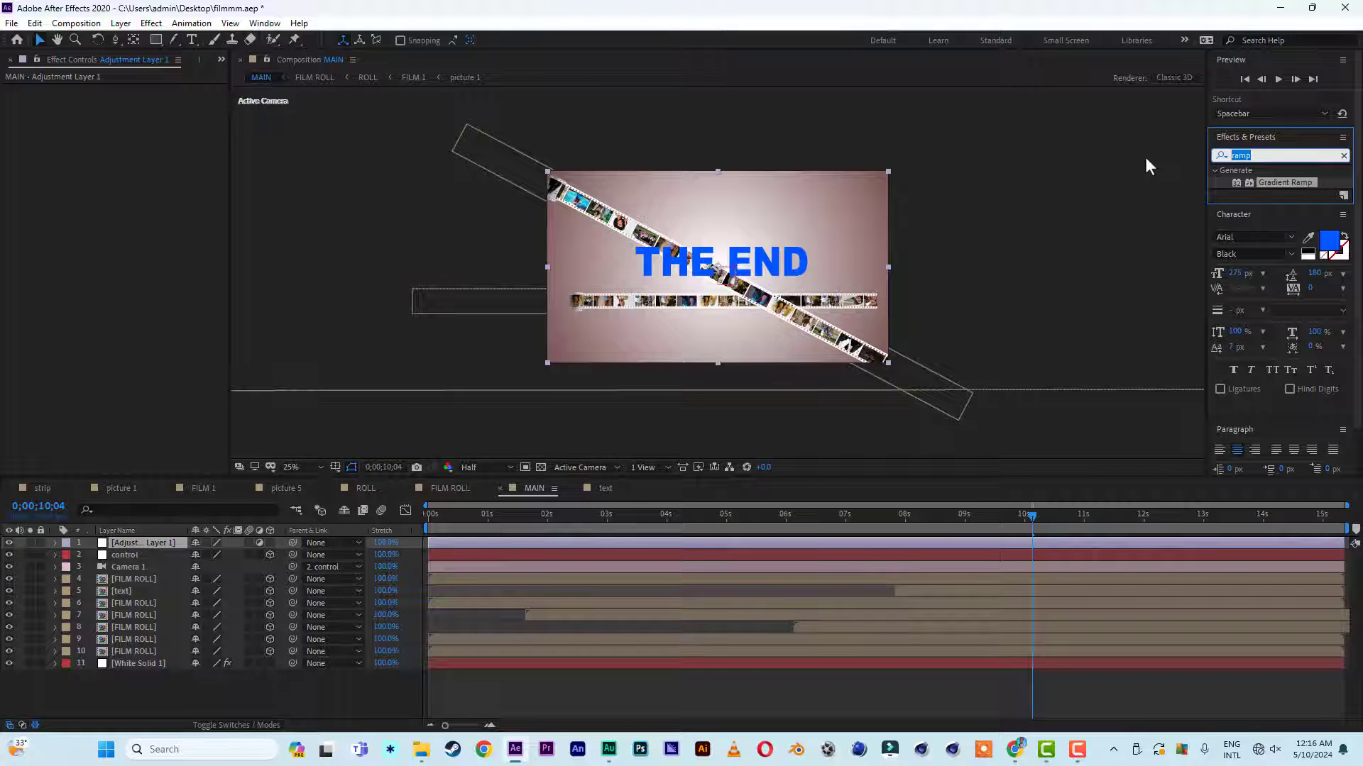
type("4")
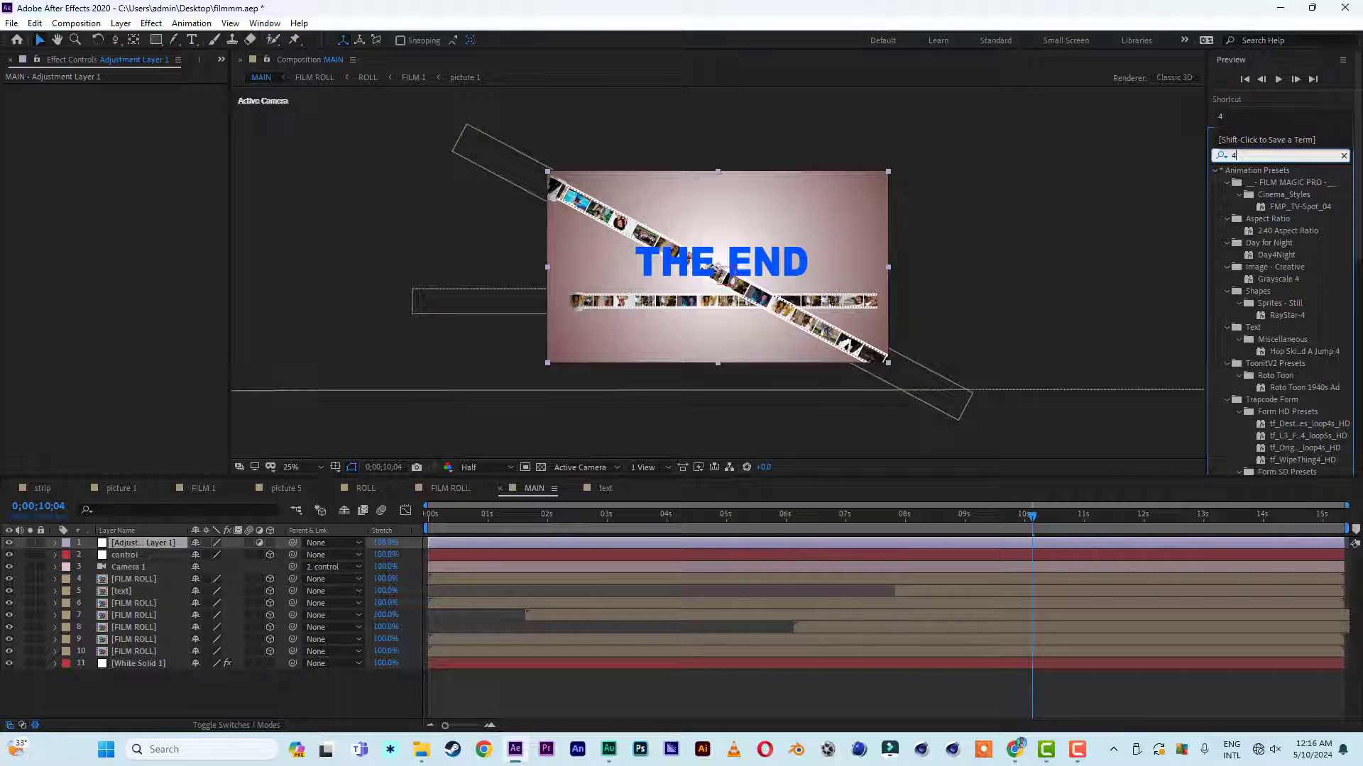
left_click_drag(1359, 246, 1359, 335)
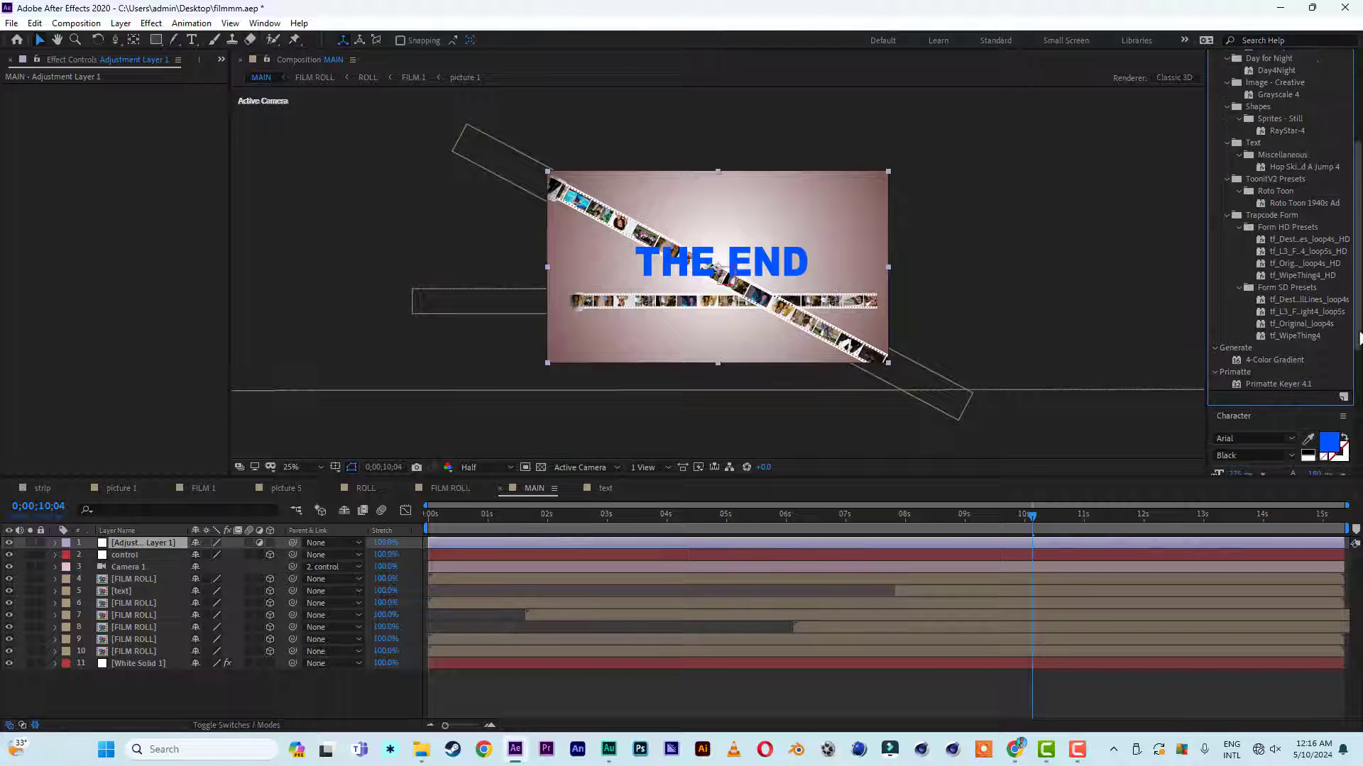
double_click(1289, 360)
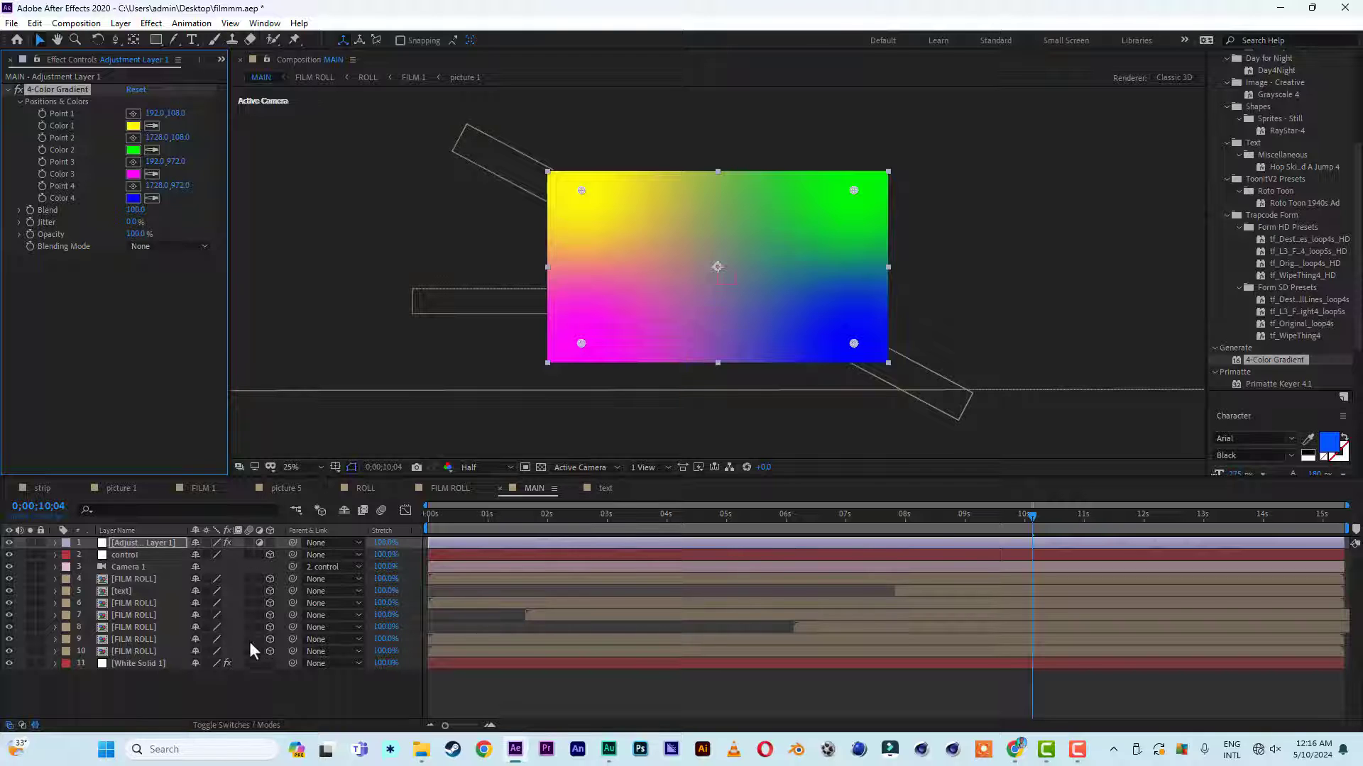
Try the Screen blending mode on the adjustment layer, and settle on Soft Light
left_click(241, 726)
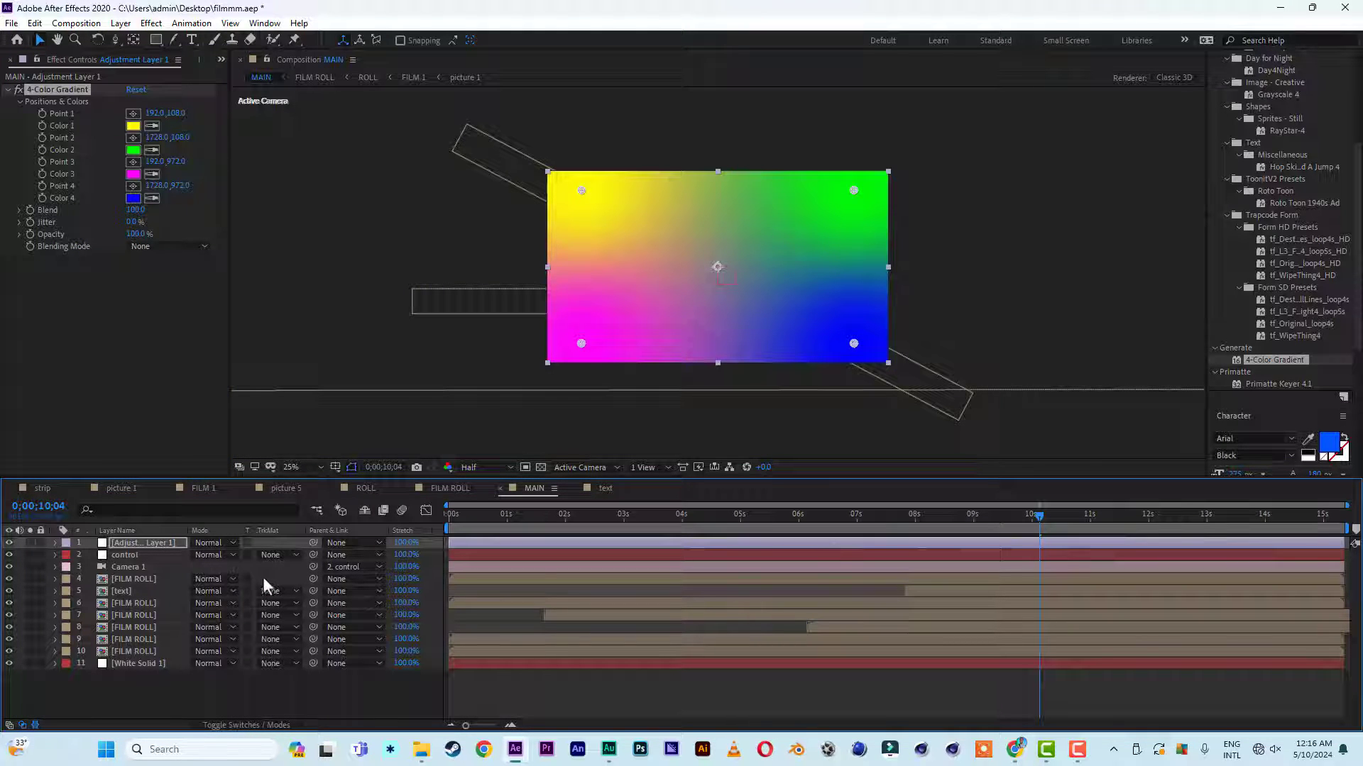
left_click(223, 543)
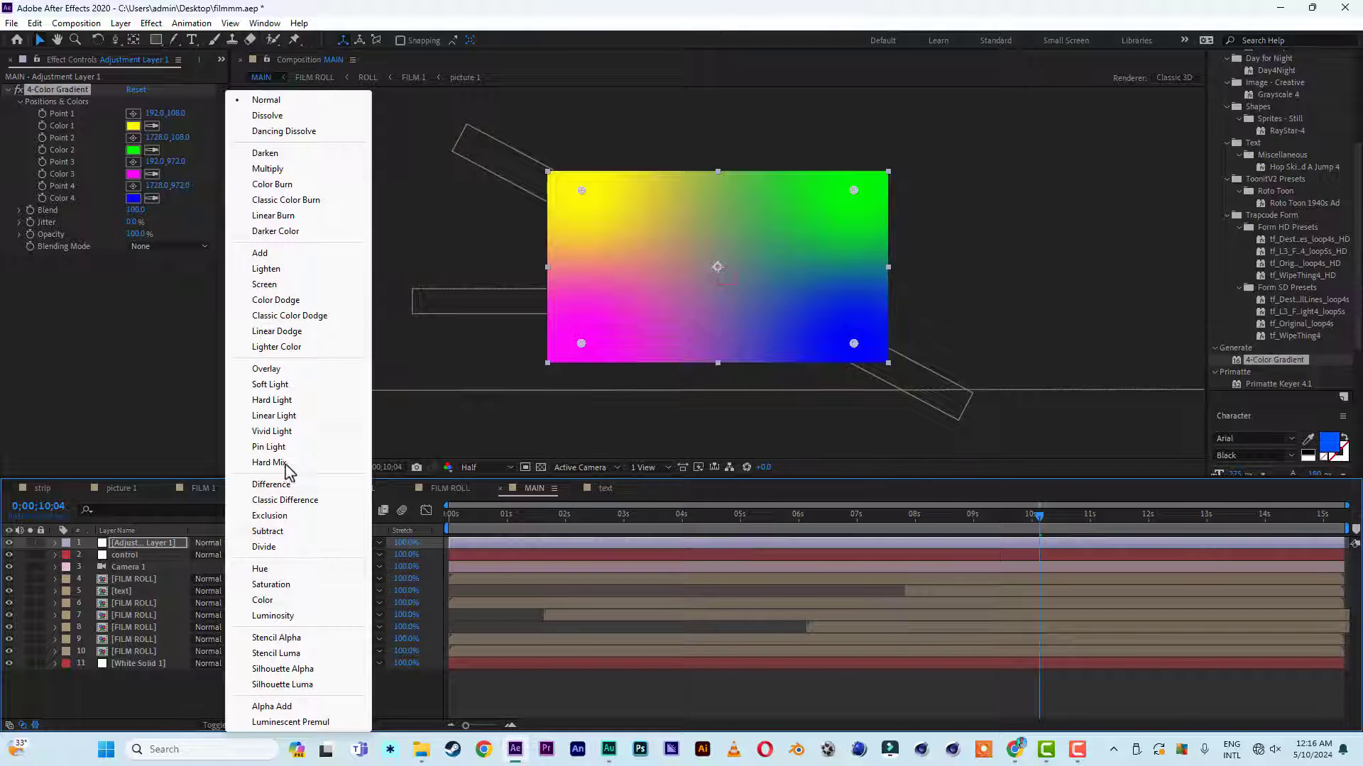
left_click(280, 285)
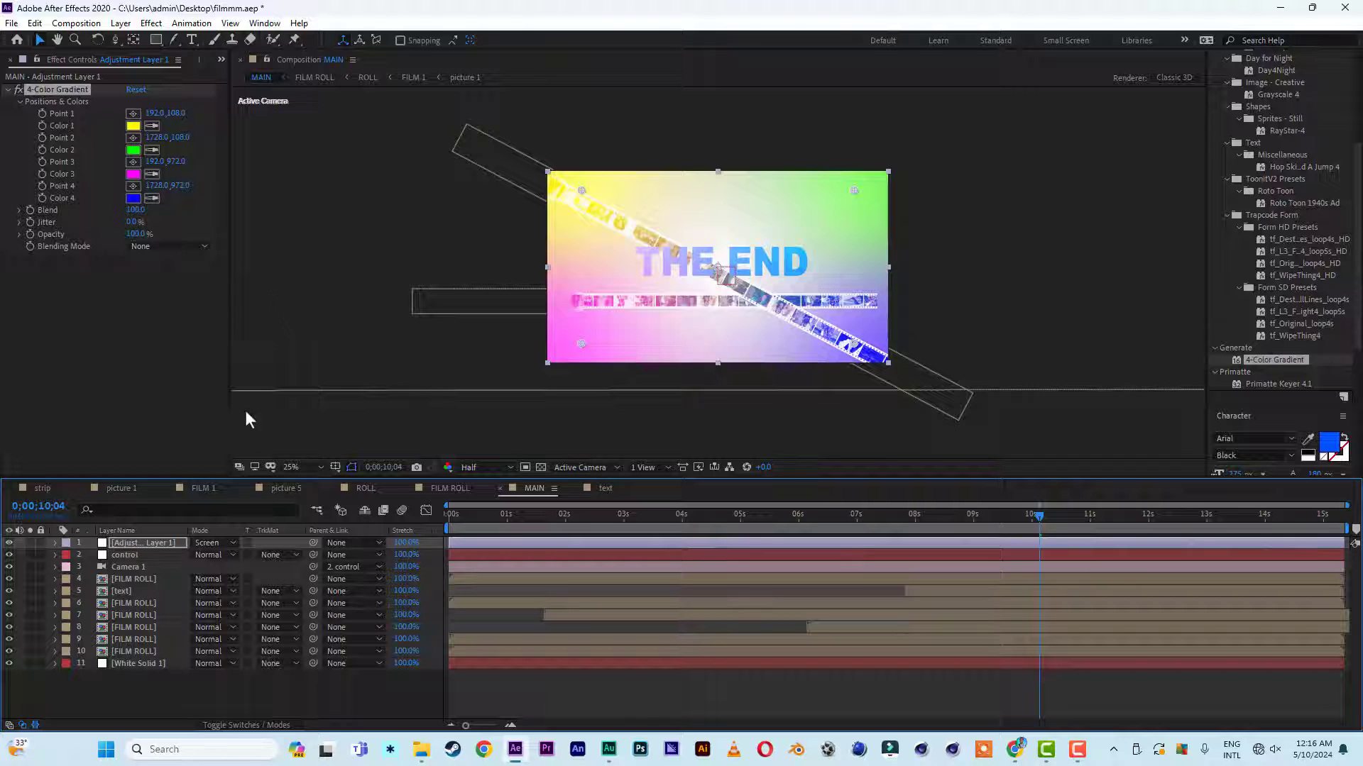
left_click(216, 541)
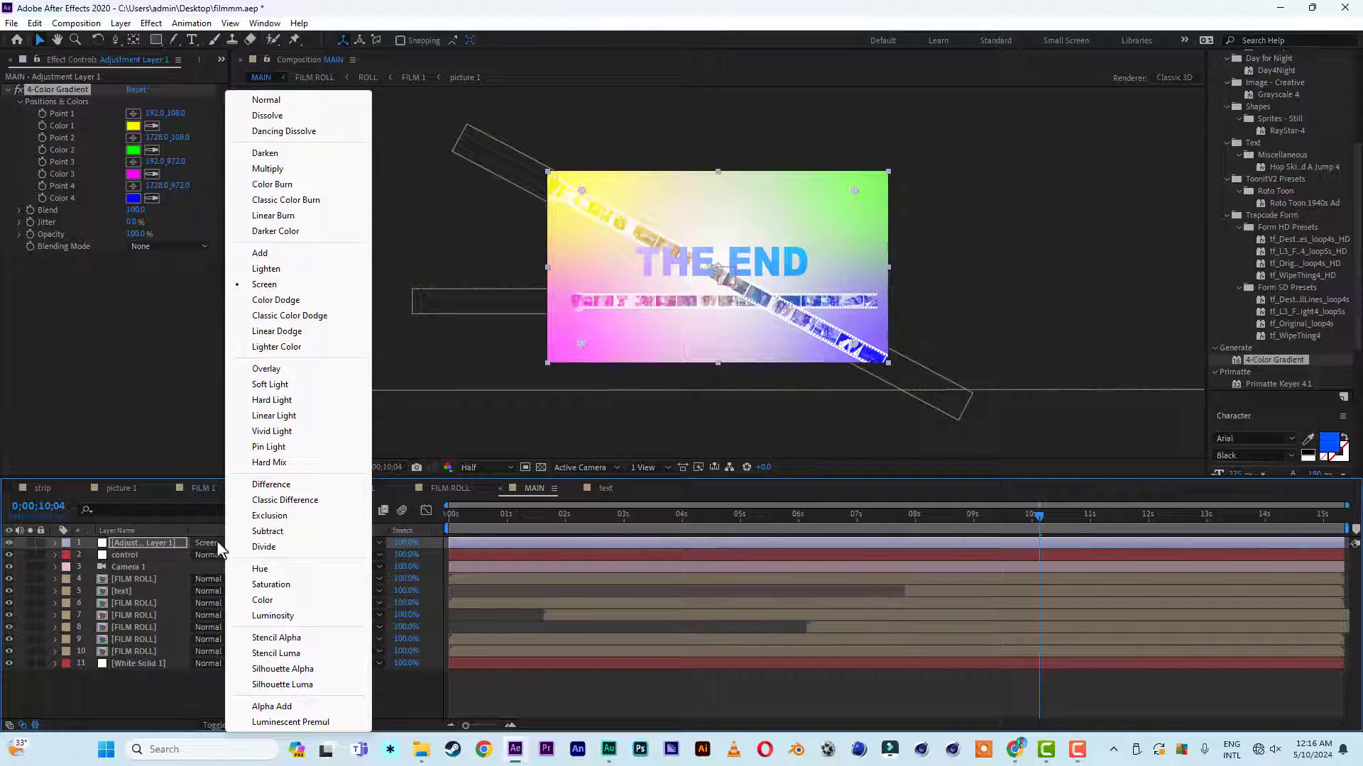
left_click(272, 385)
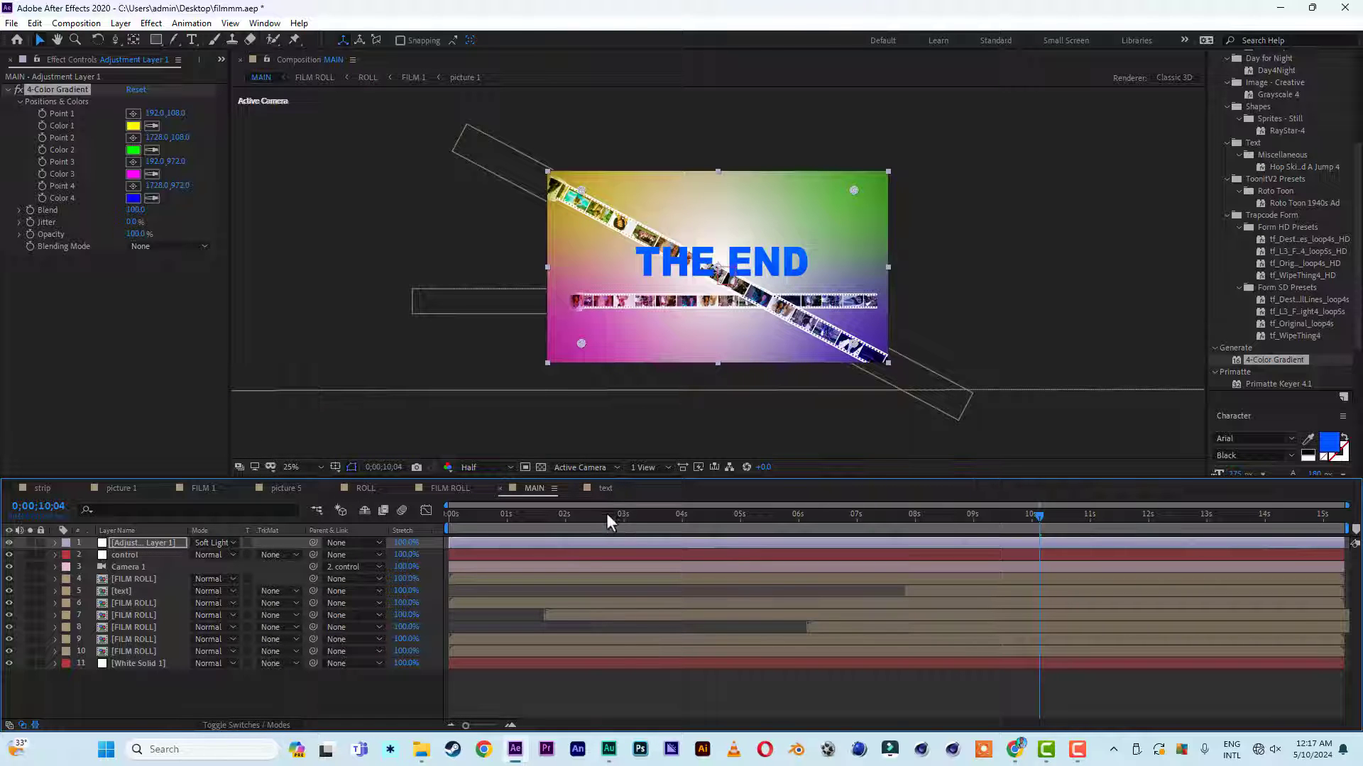
Preview the MAIN composition from the first frame with the colour effect, enlarging the view to 50%
left_click_drag(606, 513, 446, 527)
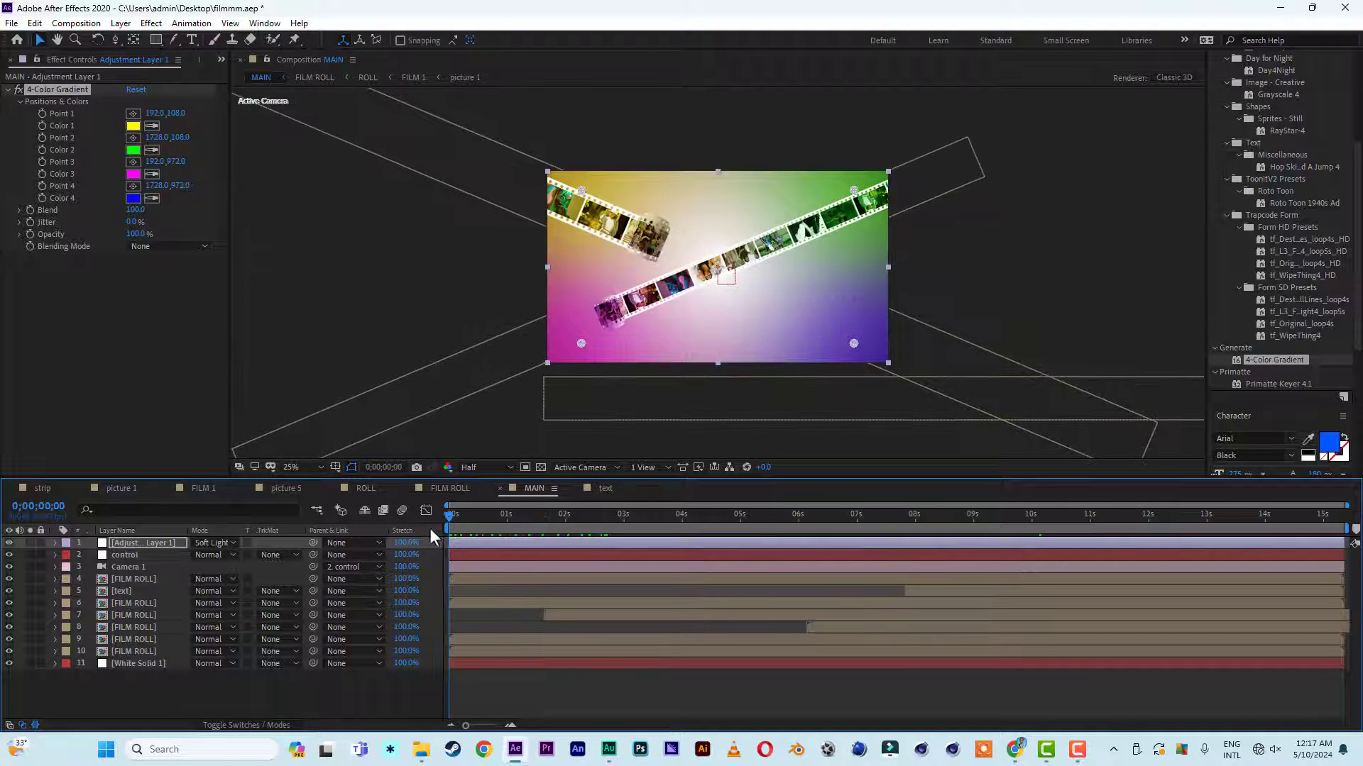
key("space")
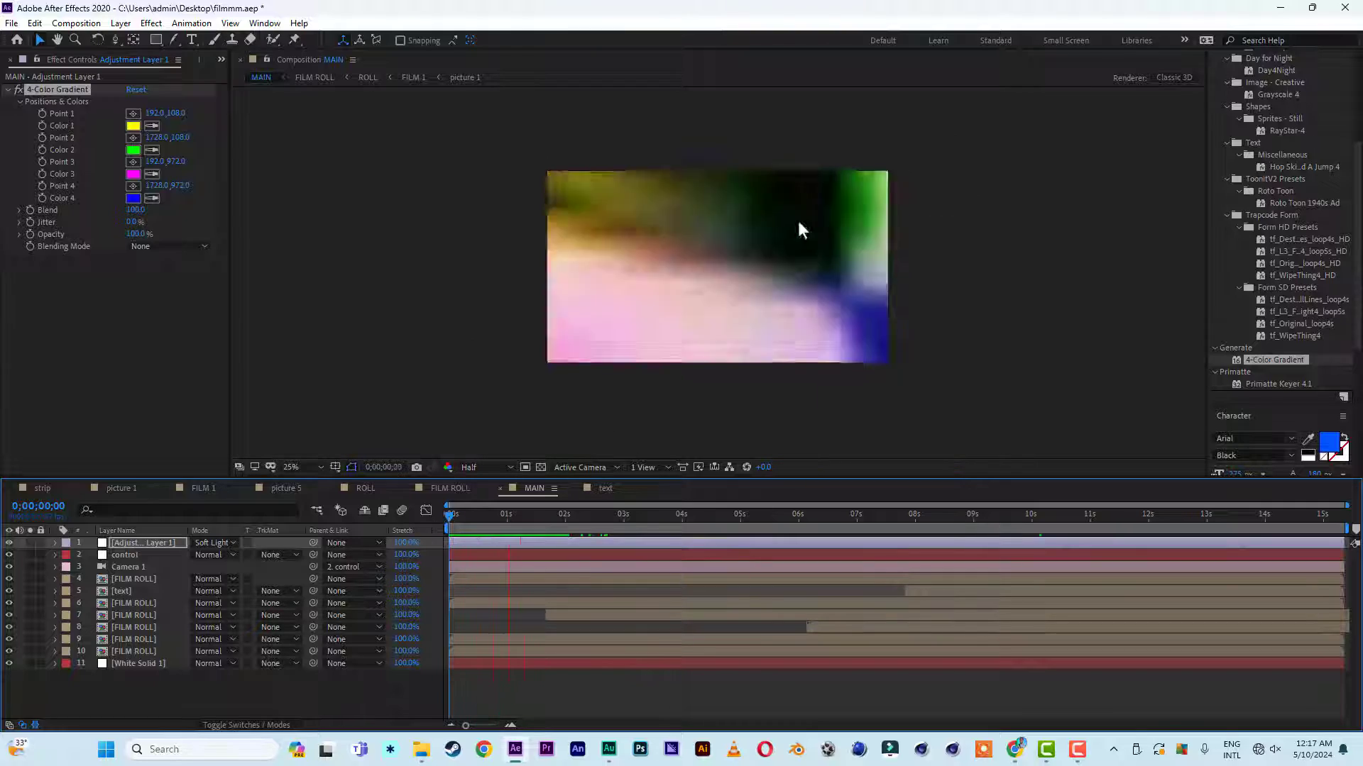
key("period")
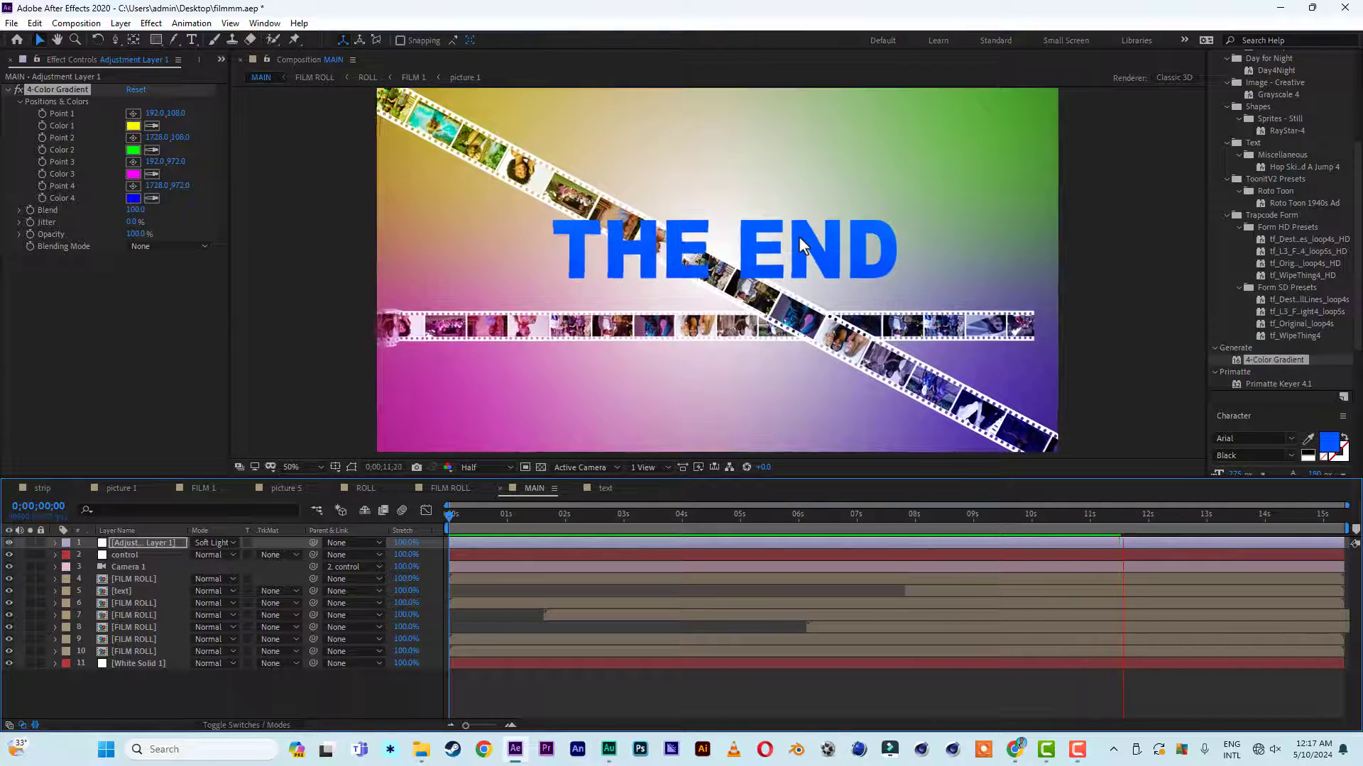
At 0;00;06;03, scale the small diagonal film strip on layer 7 to 150% and shift it slightly towards the lower right of the frame
left_click(645, 517)
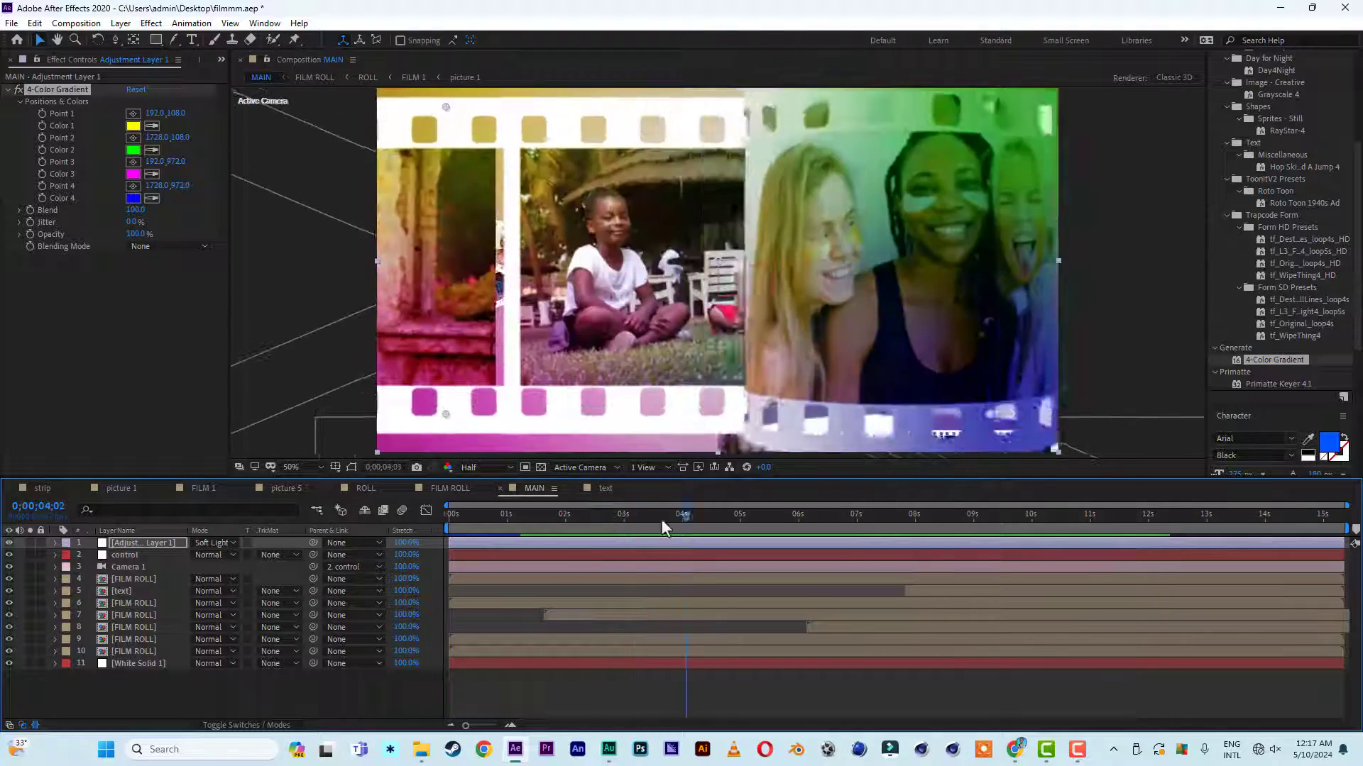
left_click_drag(662, 521, 804, 534)
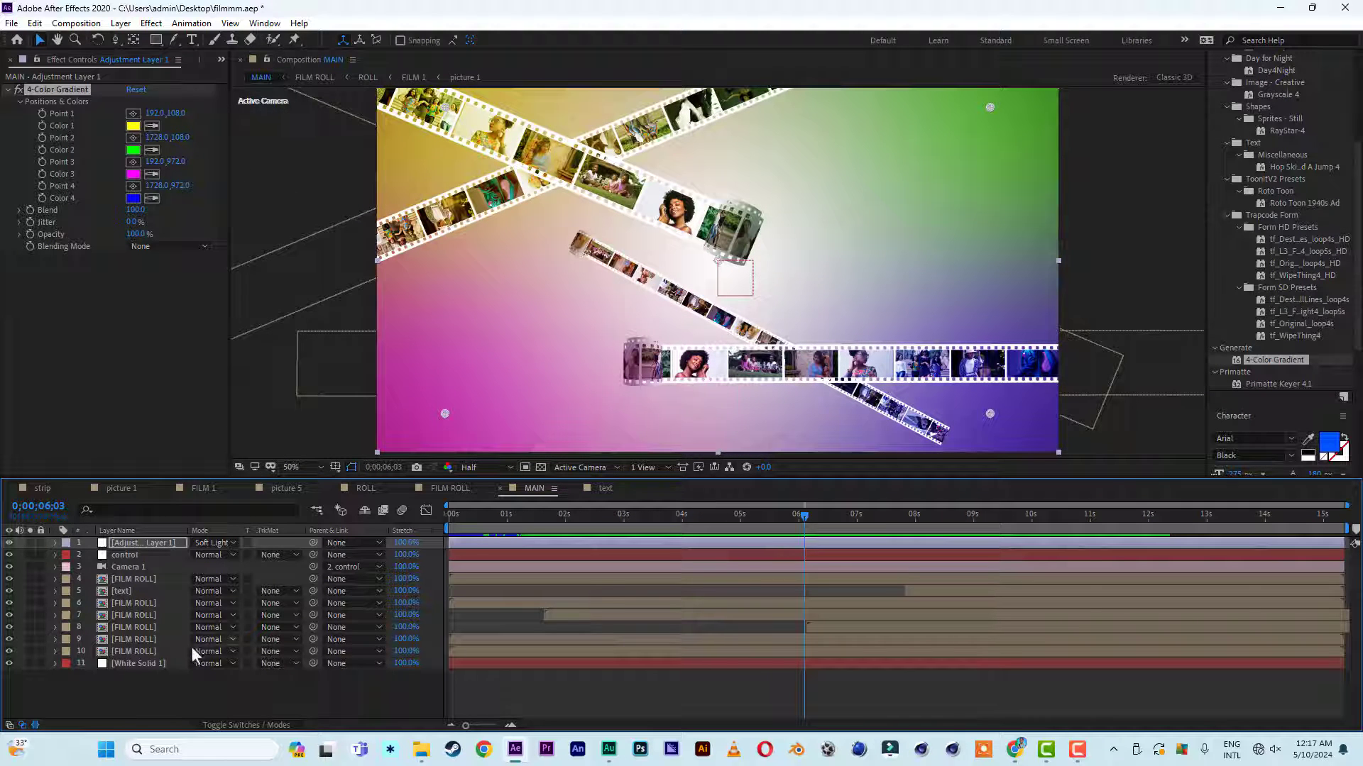
left_click(149, 618)
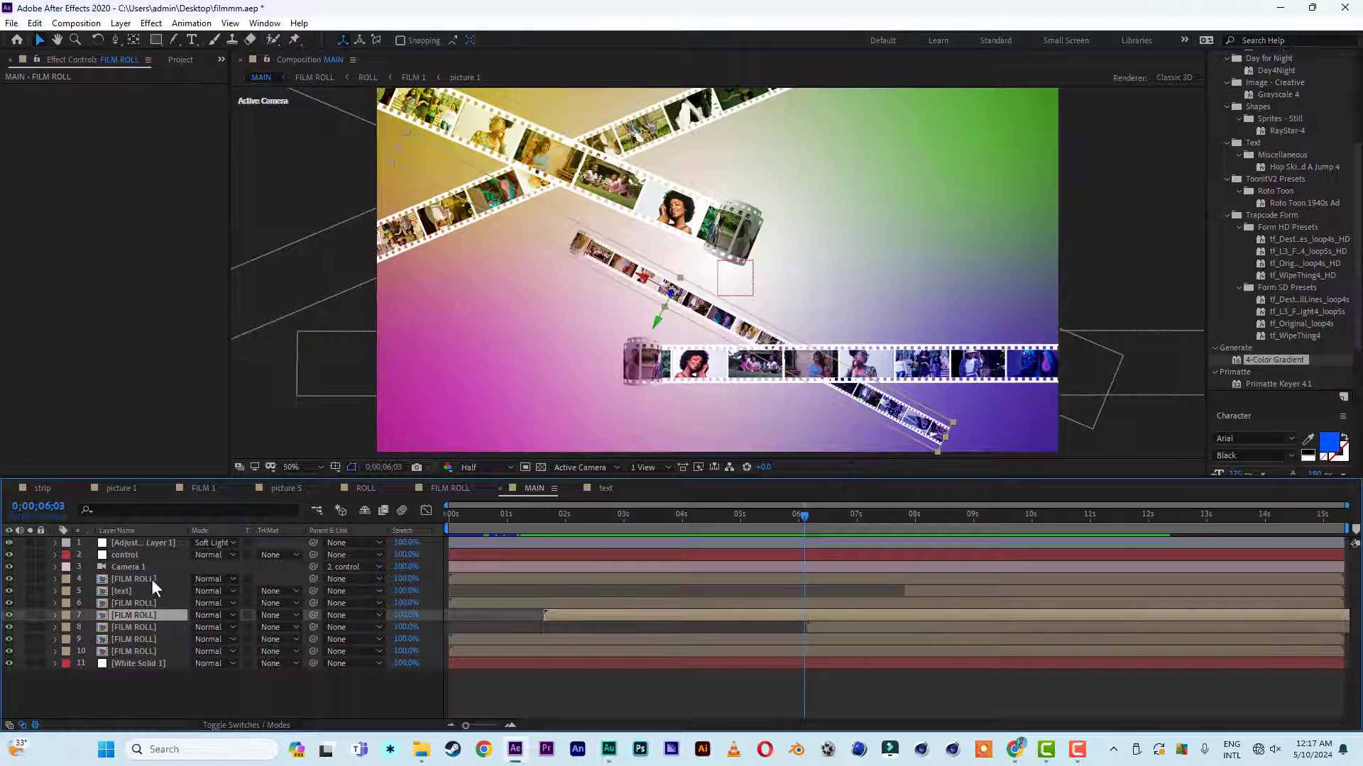
key("s")
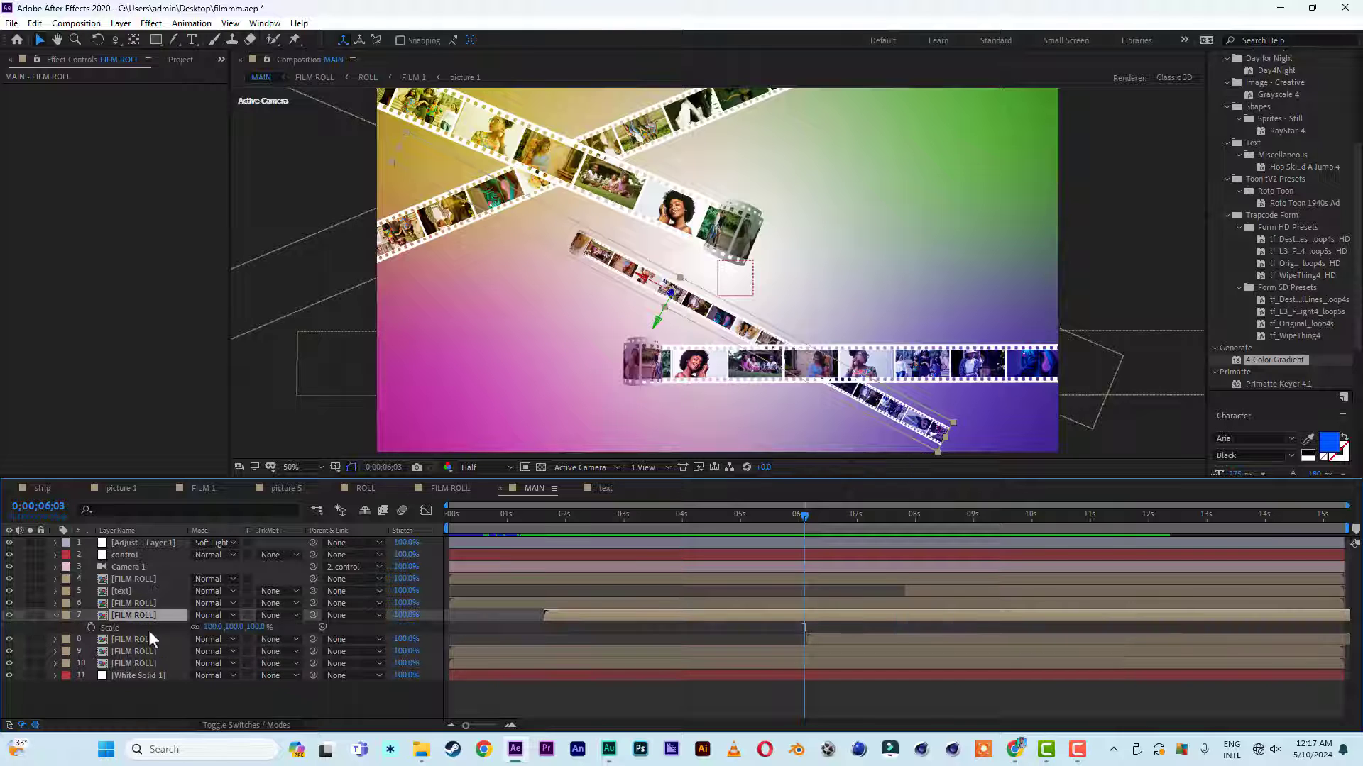
left_click_drag(255, 627, 283, 631)
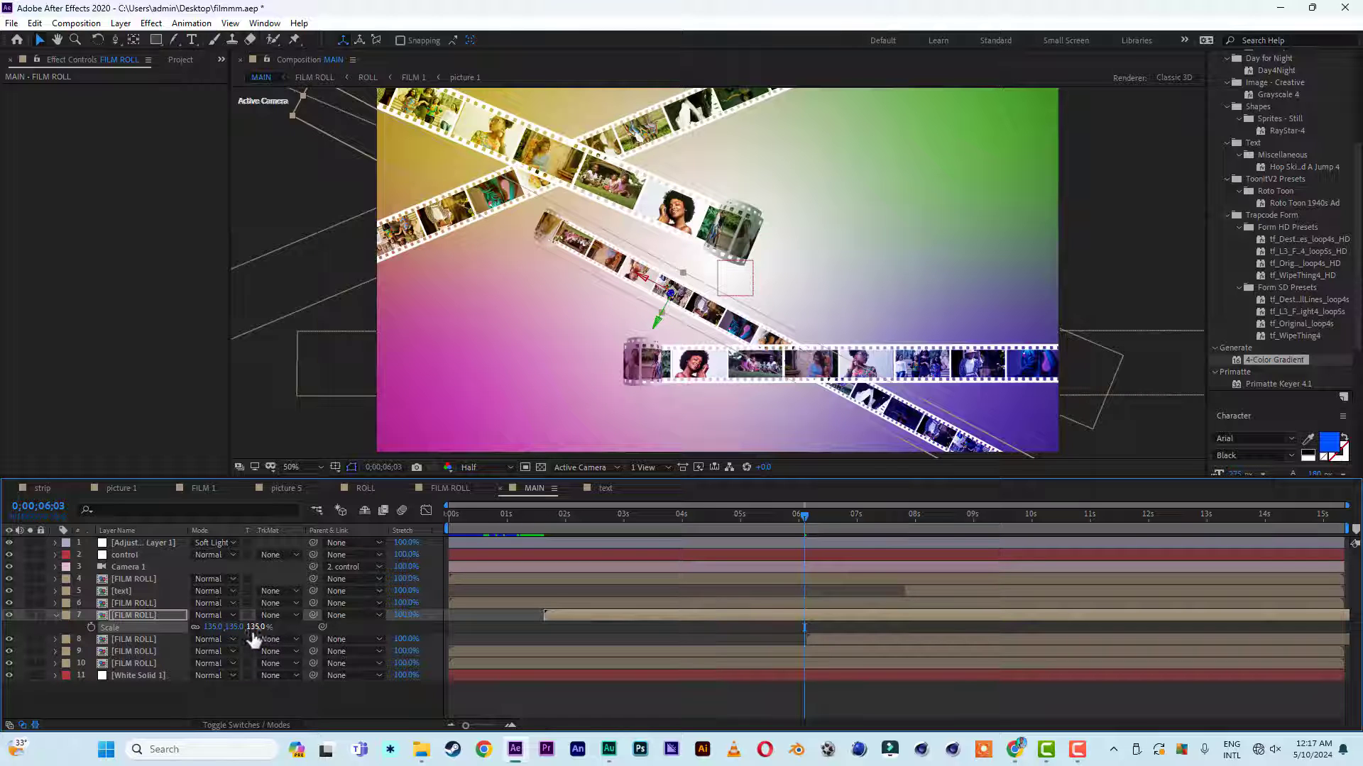
left_click_drag(264, 629, 272, 631)
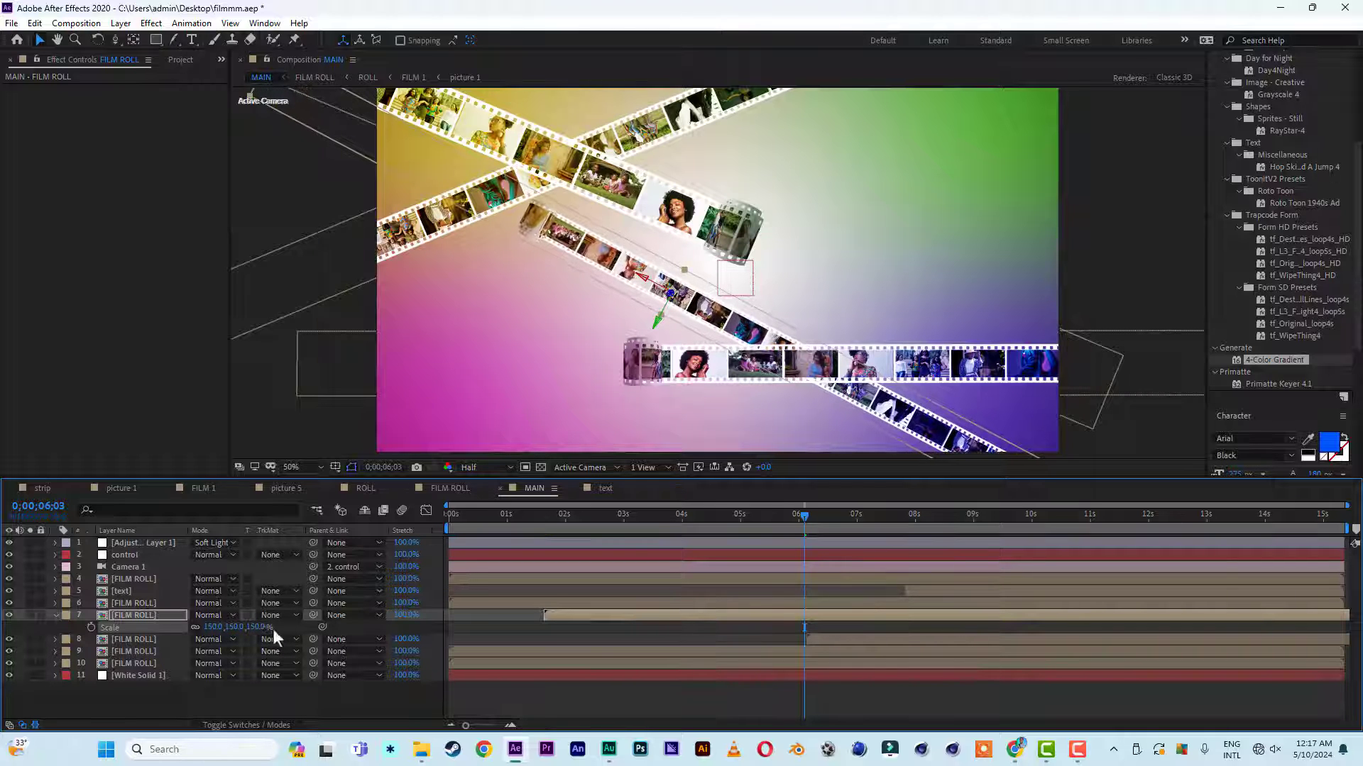
left_click_drag(651, 285, 799, 369)
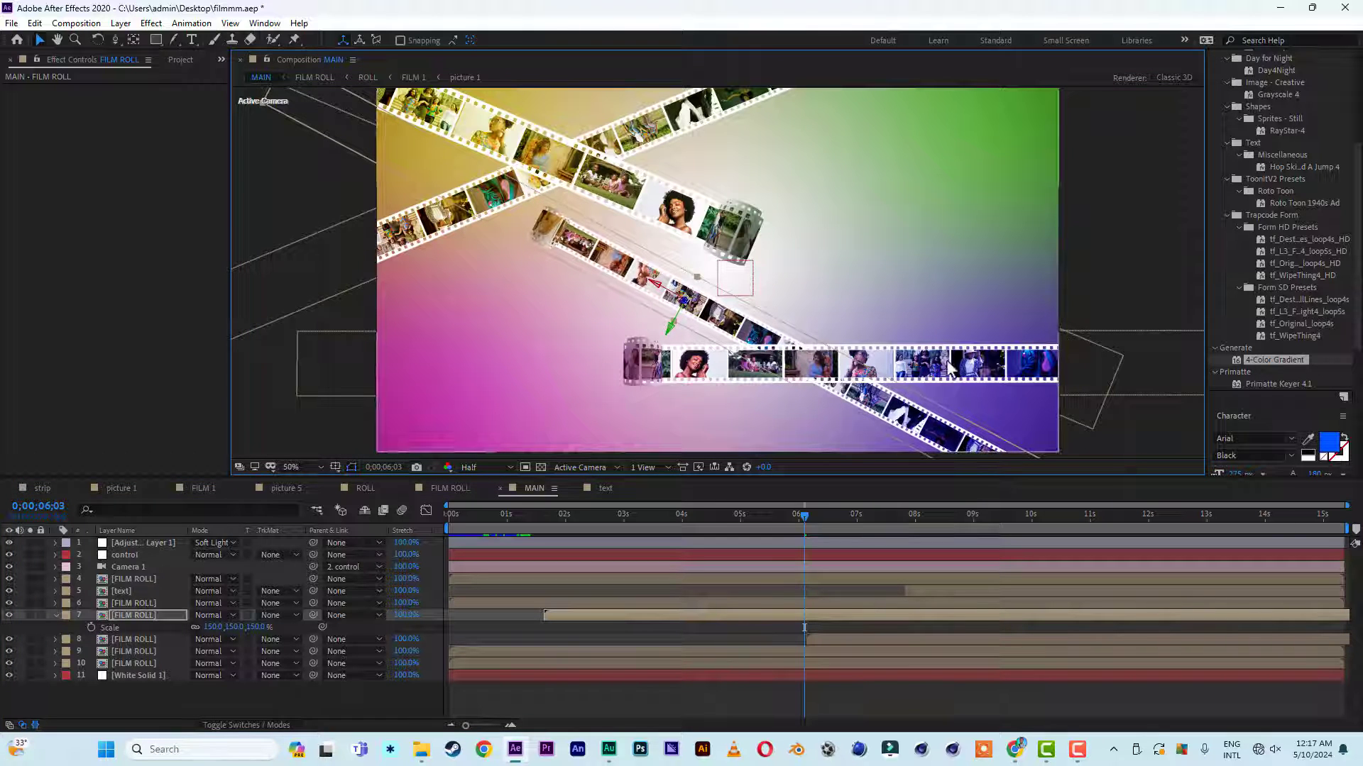
Enlarge the horizontal film strip on layer 6 to a scale of -126.4, 121.0, 121.0%
left_click(905, 386)
left_click(131, 603)
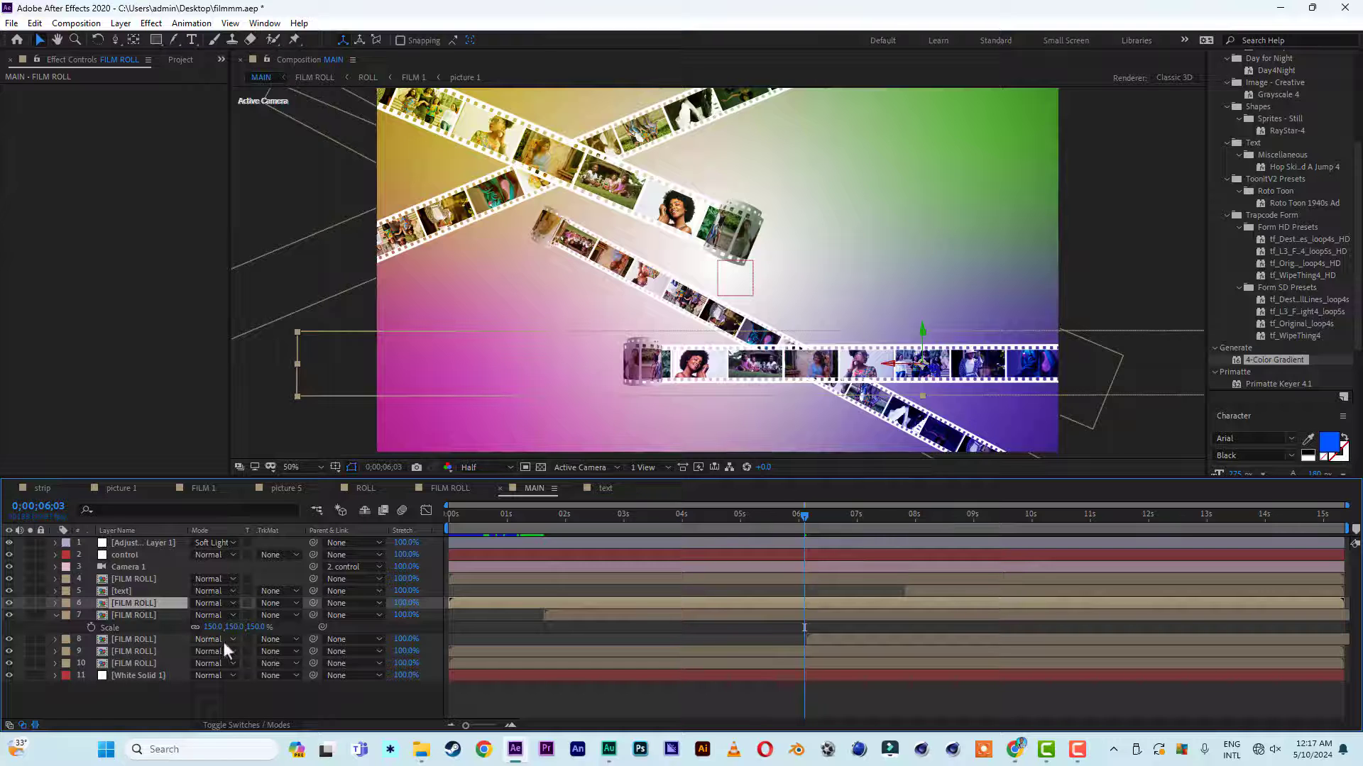
key("s")
left_click_drag(255, 615, 271, 618)
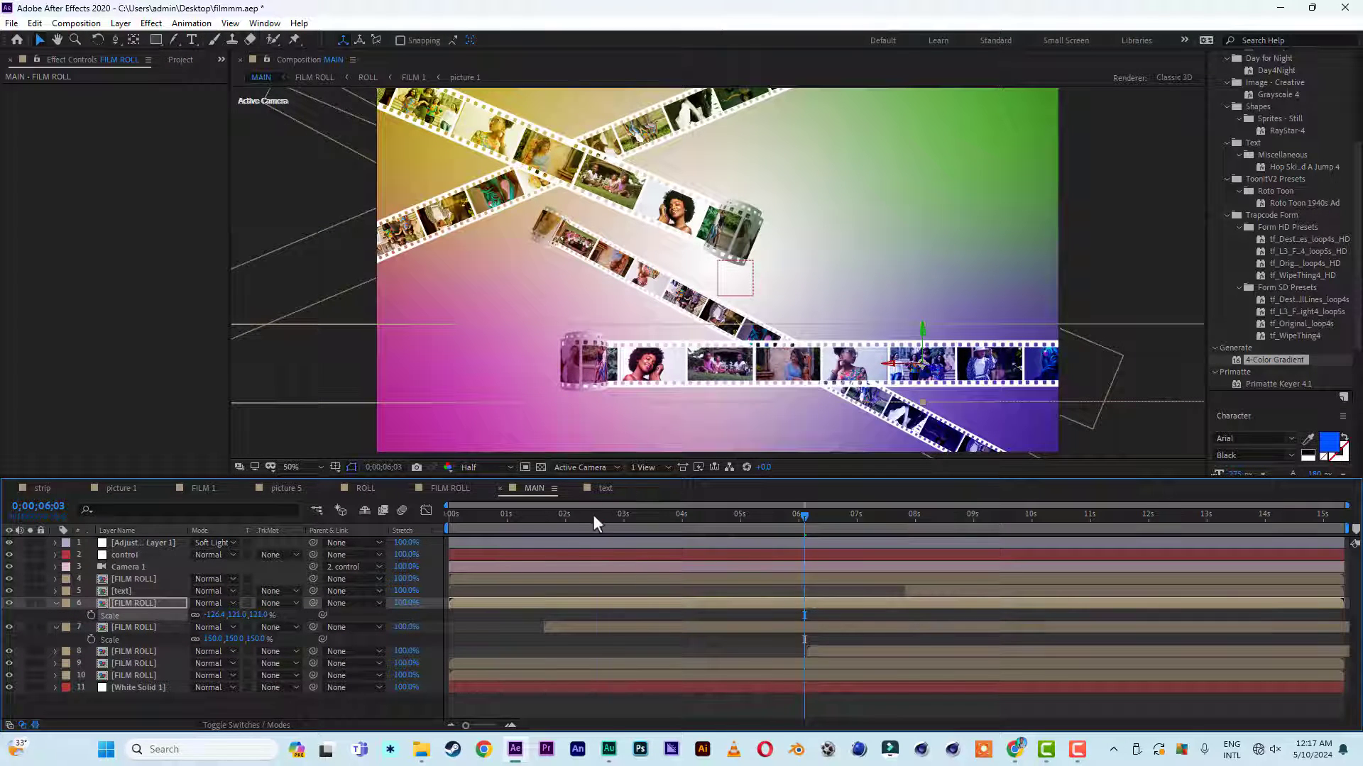
Check the resized film strips through to THE END text, and start a preview from the first frame
left_click_drag(594, 514, 1023, 548)
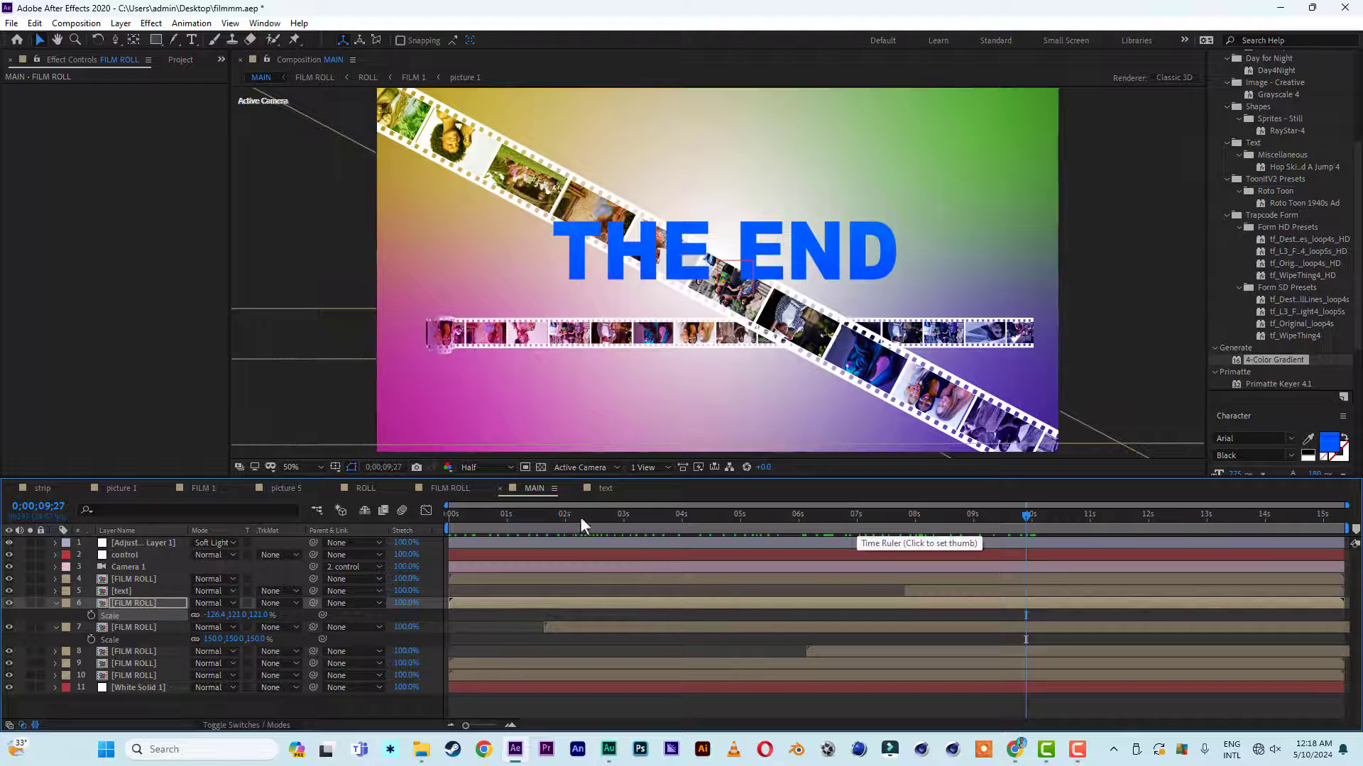
key("Home")
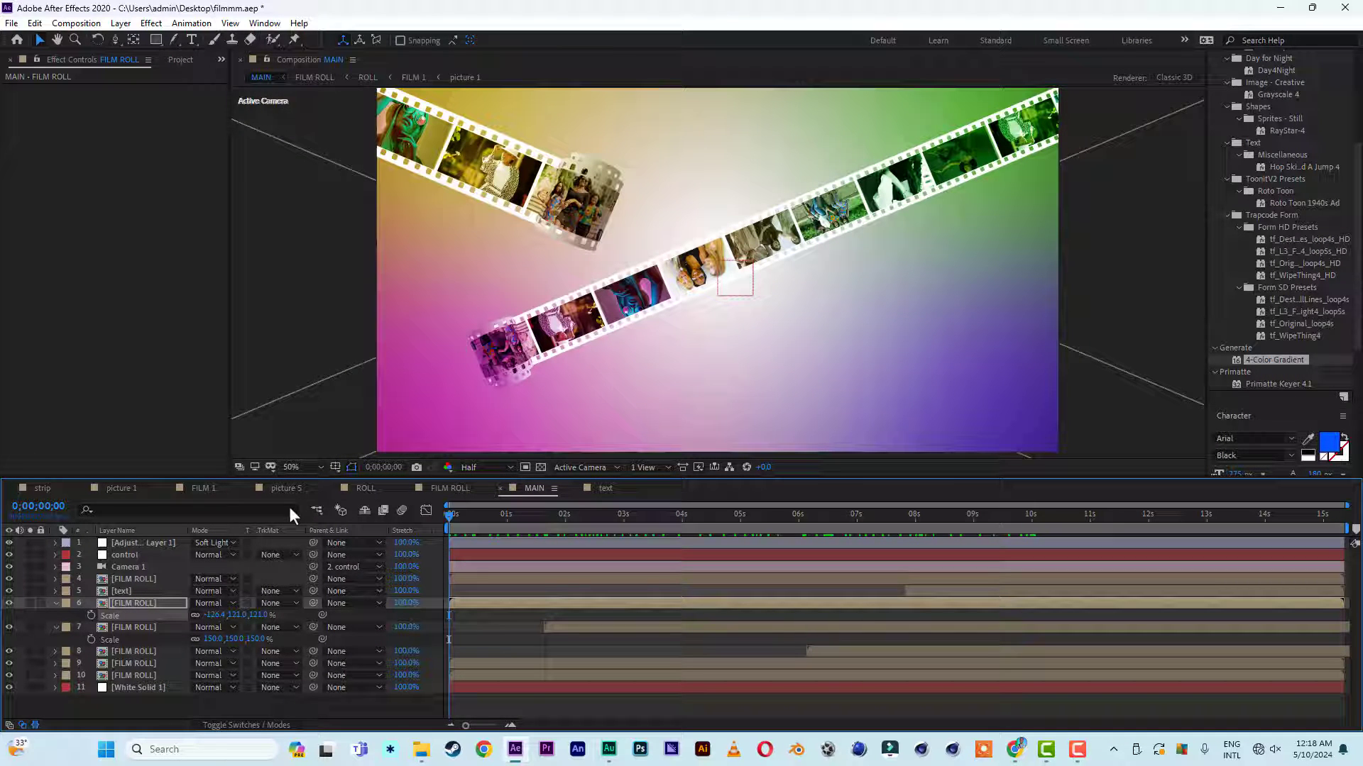
key("space")
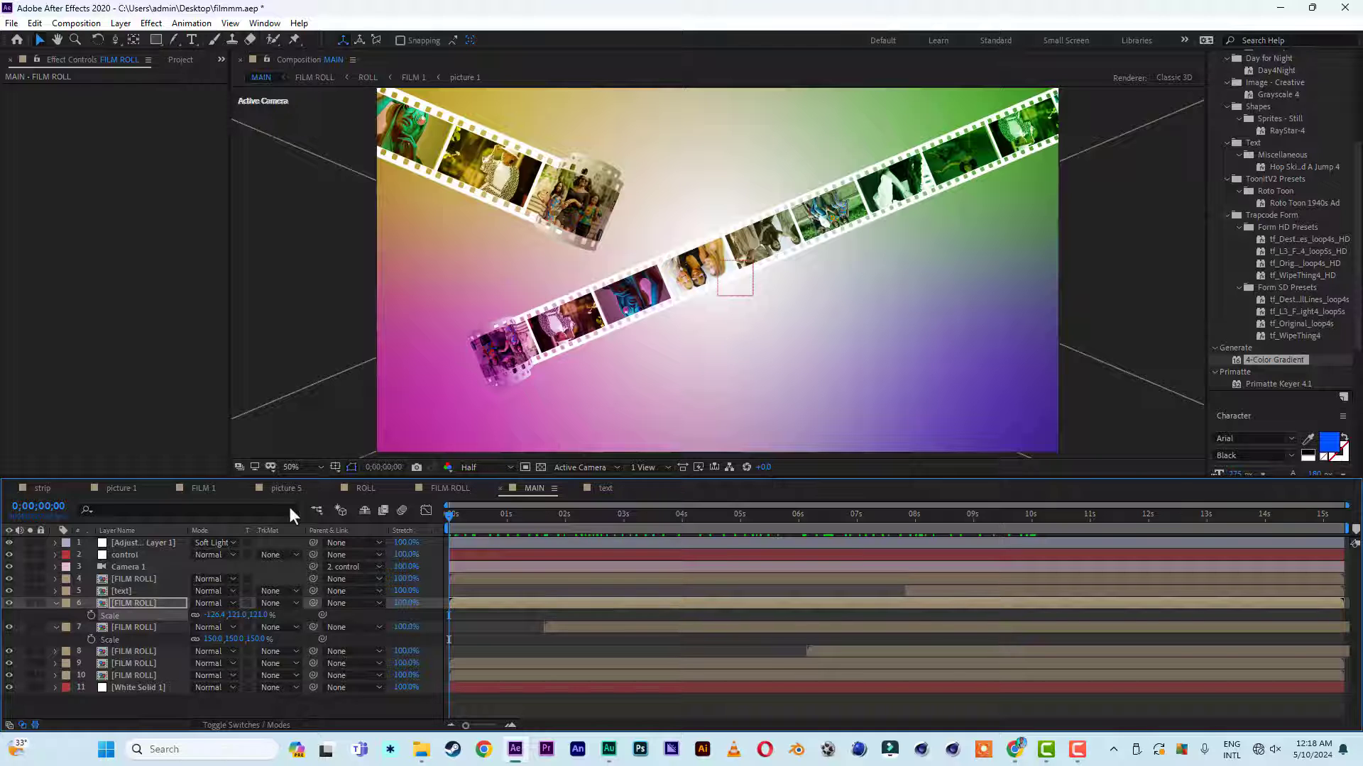